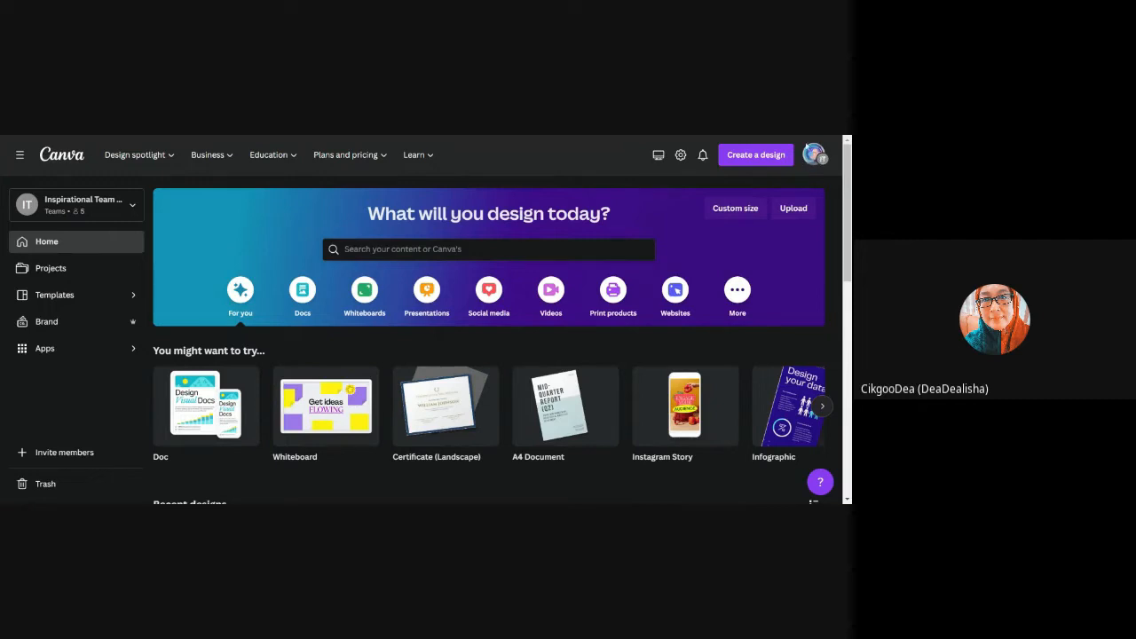
left_click(813, 158)
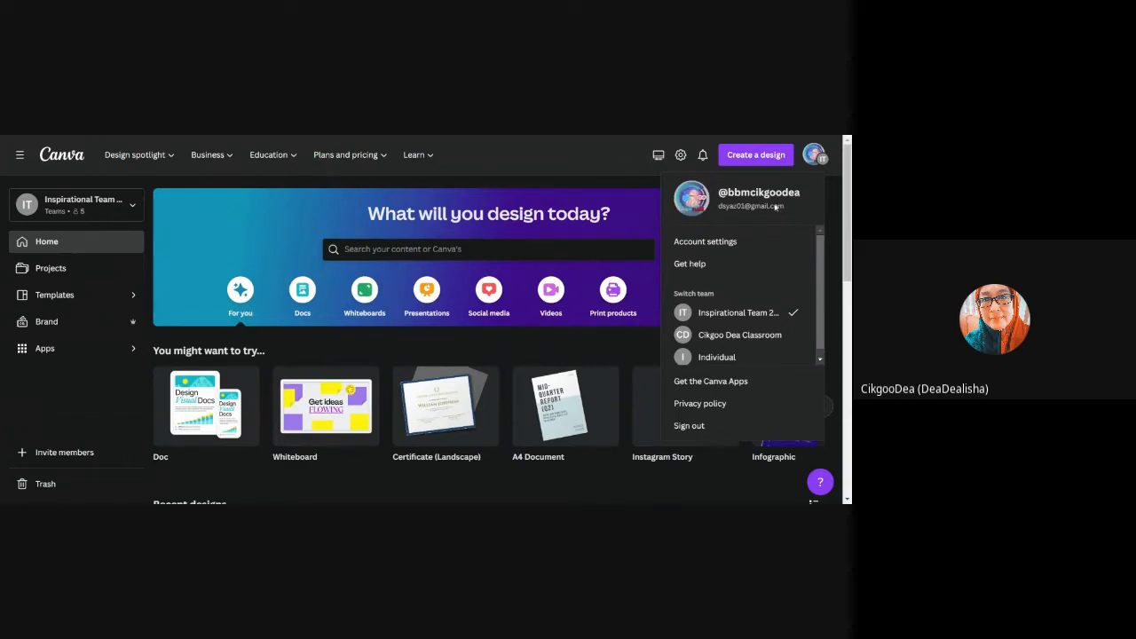
left_click(612, 154)
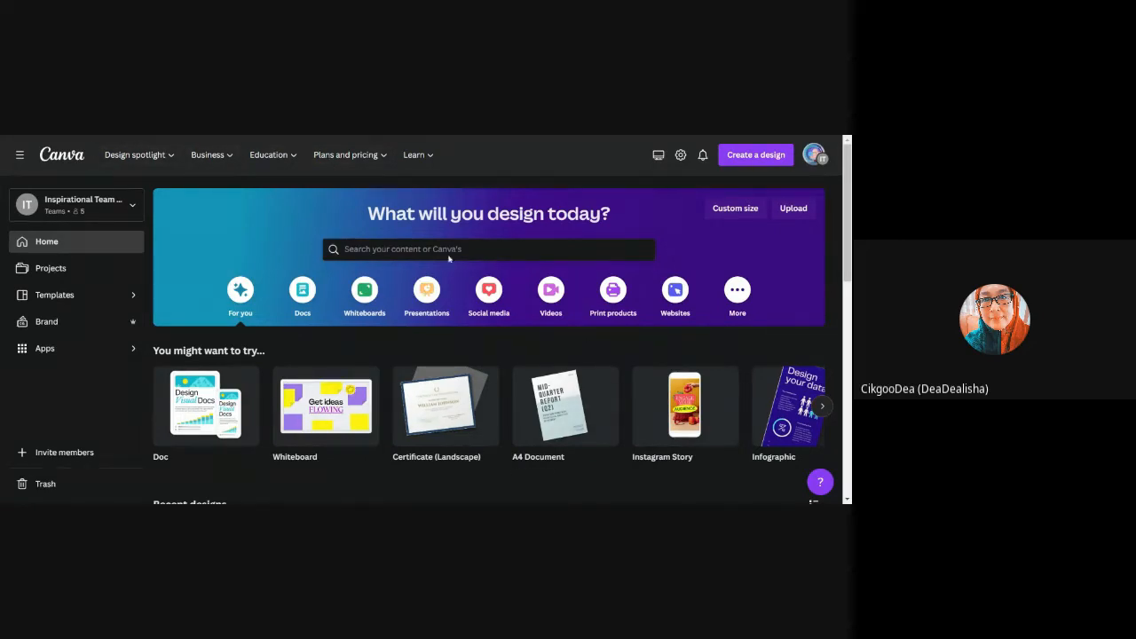
- Create a new blank design in the Poster (42 × 59.4 cm) format
mouse_move(686, 365)
left_click(765, 157)
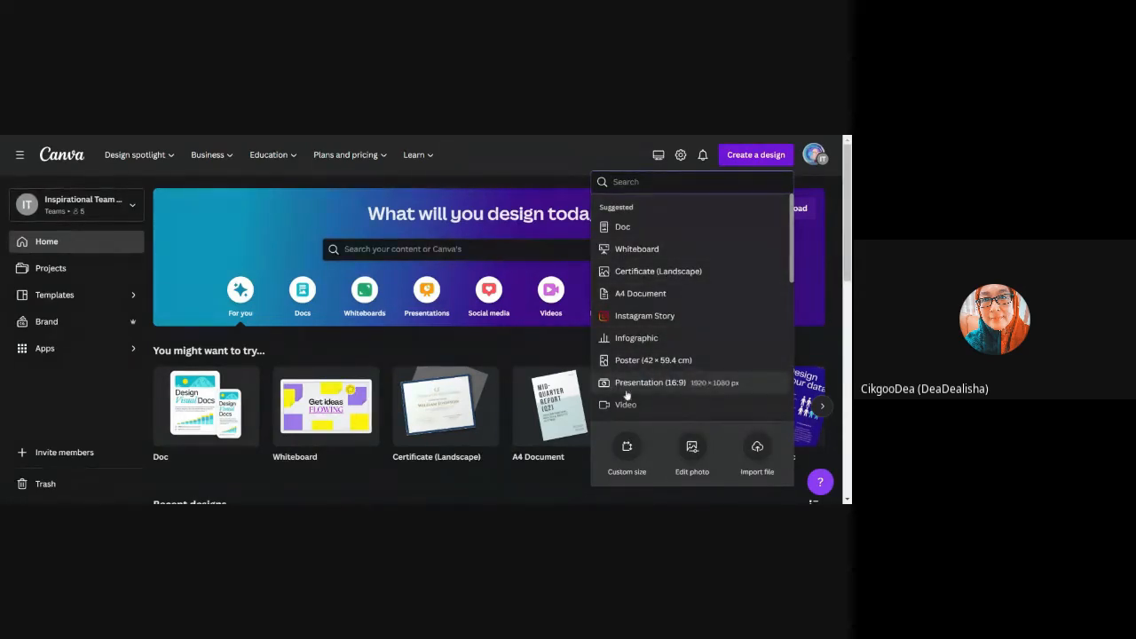
scroll(637, 343, "down", 3)
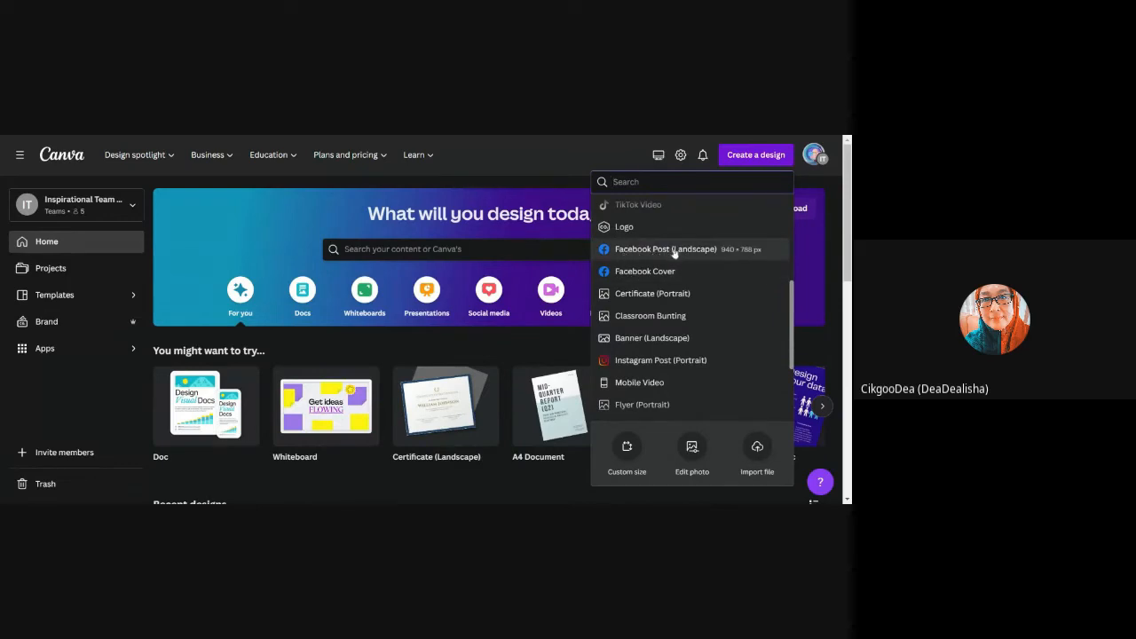
scroll(636, 360, "down", 2)
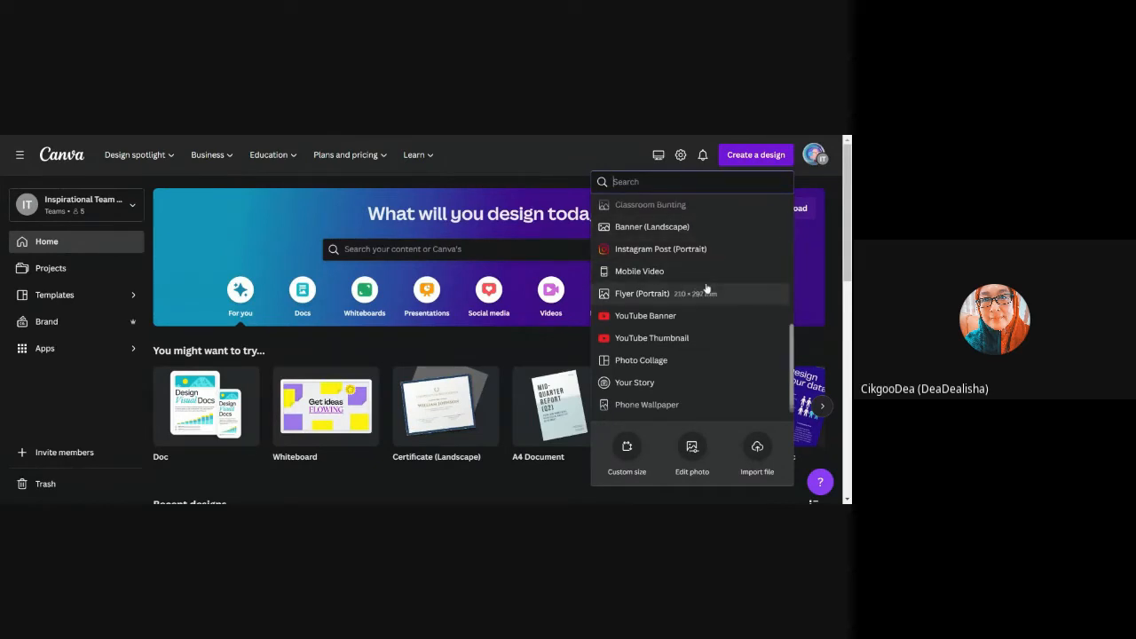
scroll(705, 293, "down", 1)
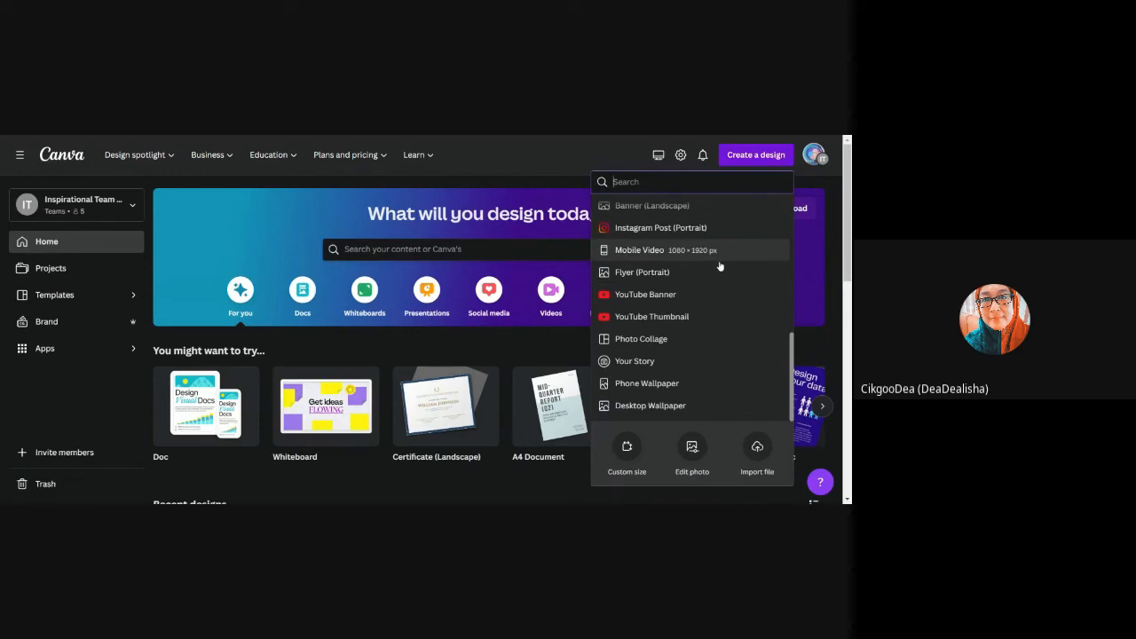
scroll(724, 262, "up", 3)
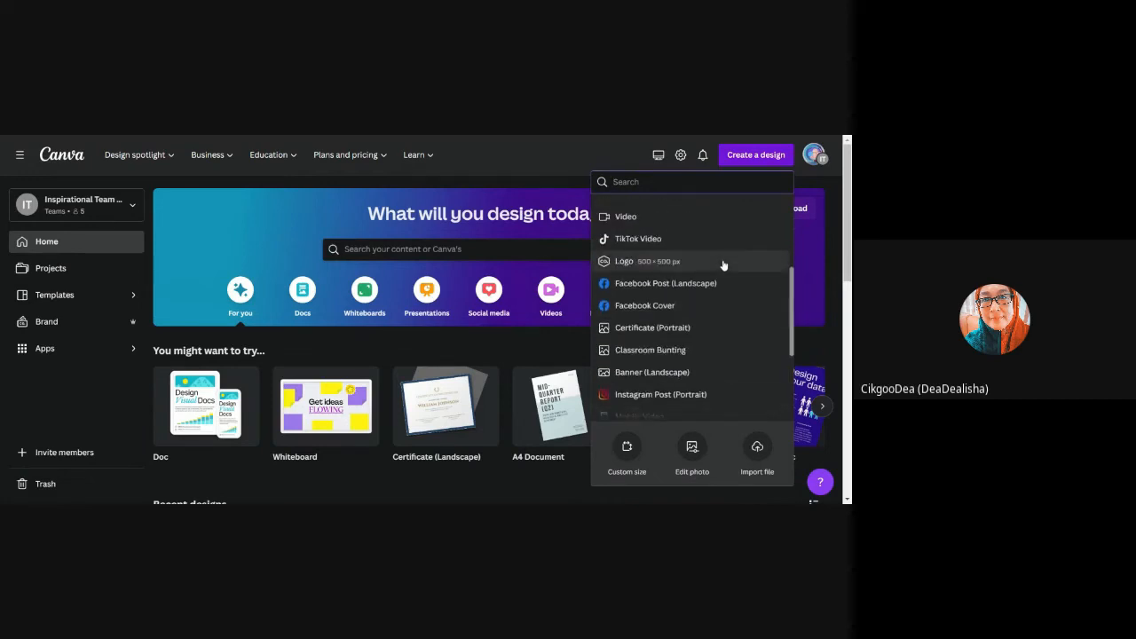
scroll(715, 272, "down", 2)
scroll(715, 276, "up", 4)
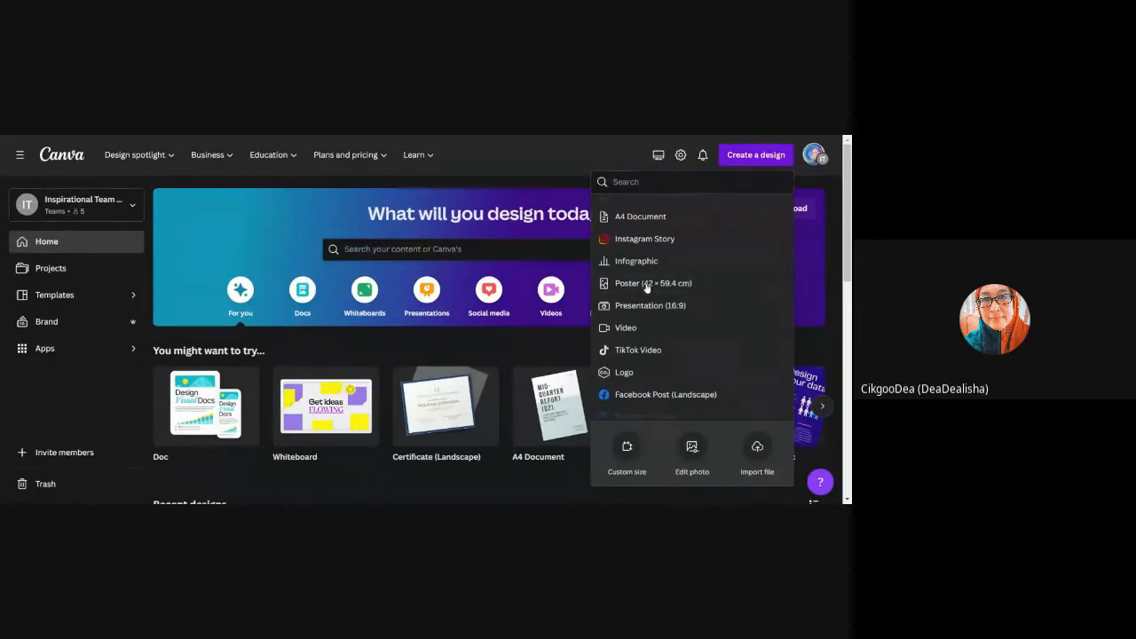
left_click(646, 286)
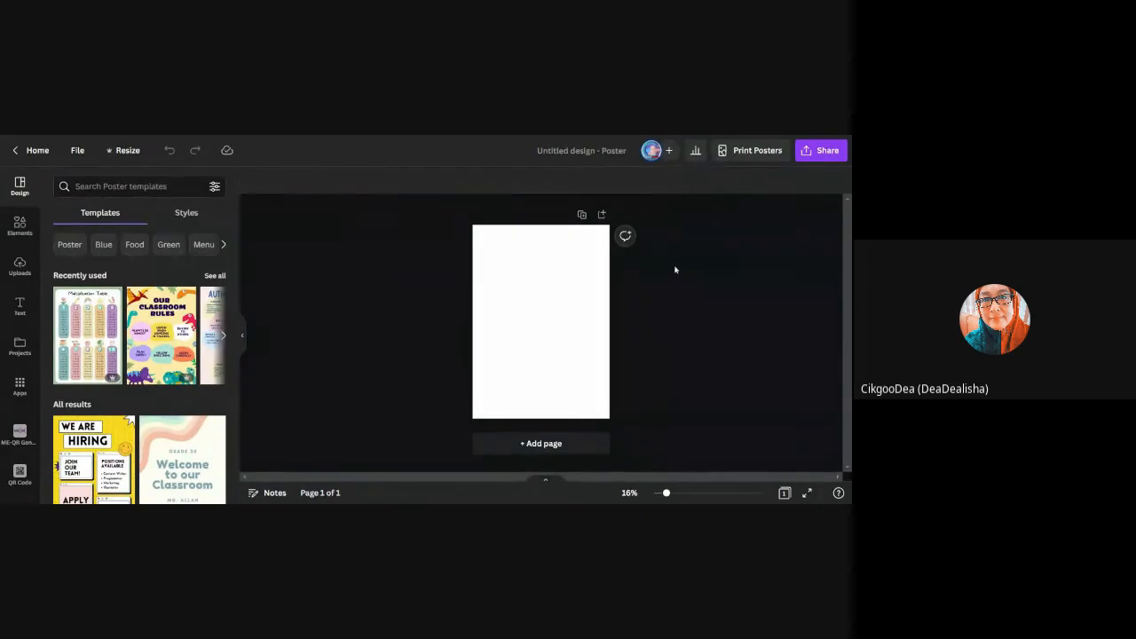
- Try the uploaded "Falsafah Pendidikan Khas" banner enlarged on the poster page, and delete it
left_click(20, 267)
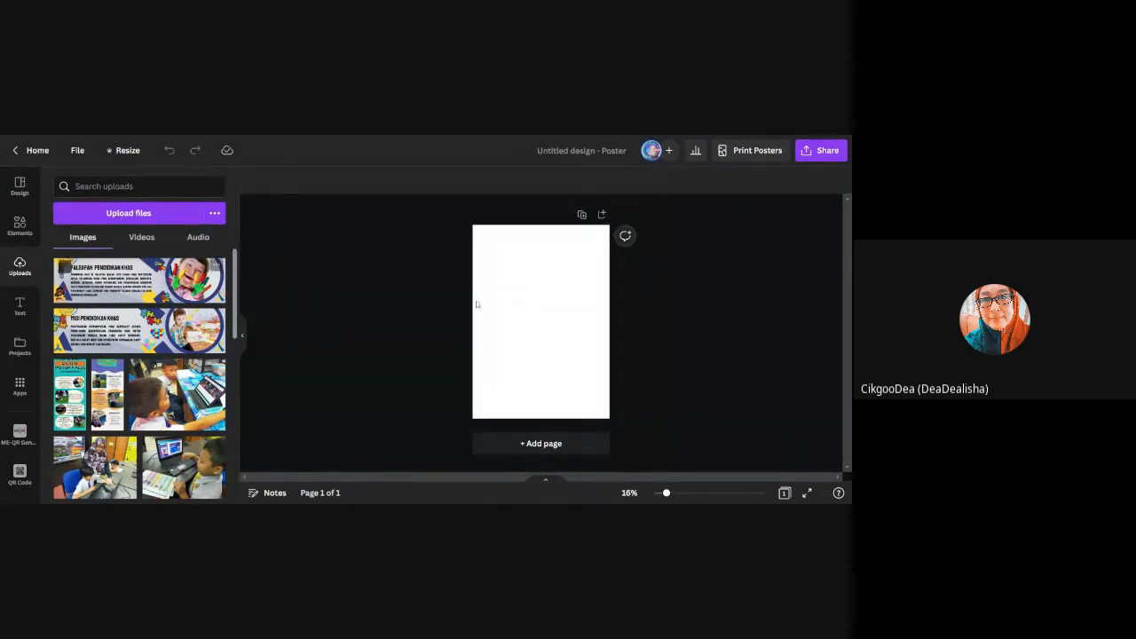
left_click(150, 286)
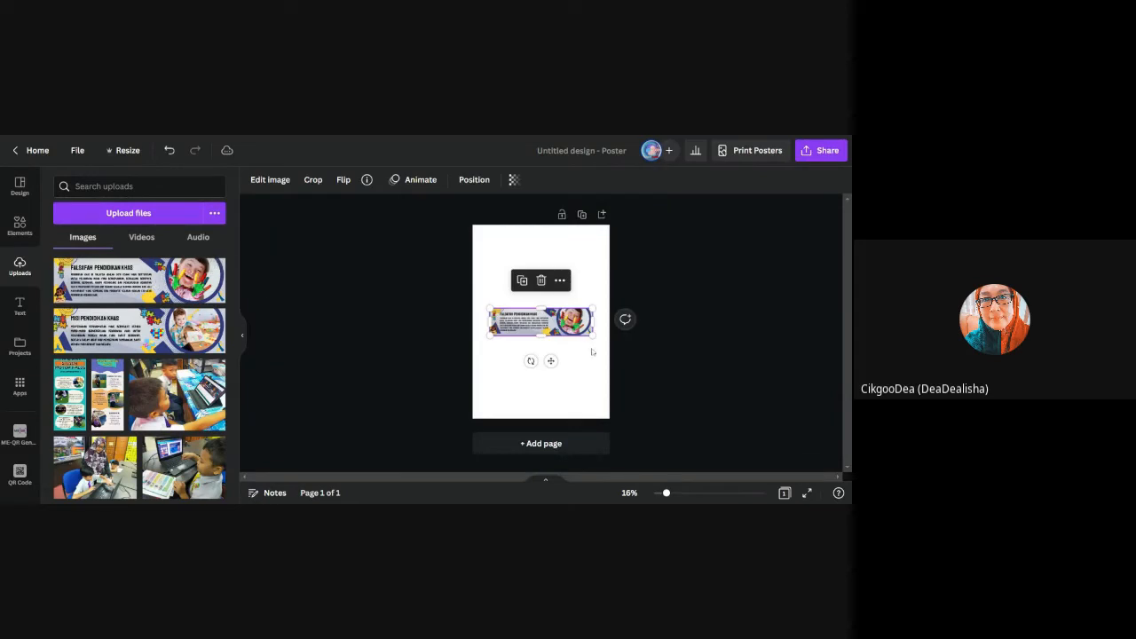
left_click_drag(592, 308, 722, 274)
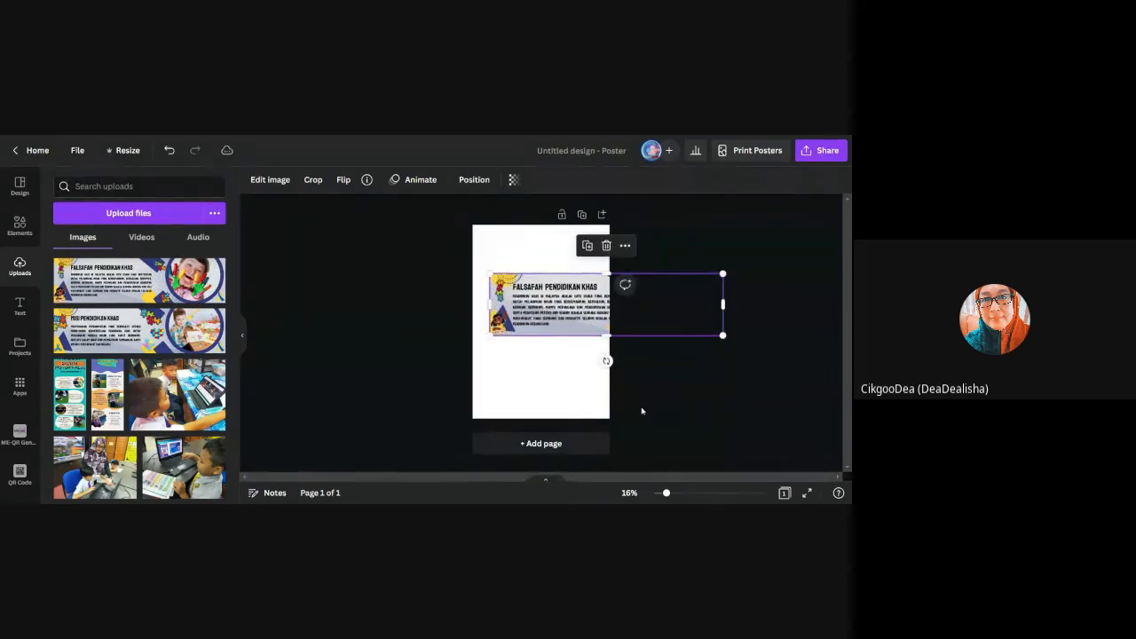
left_click(698, 494)
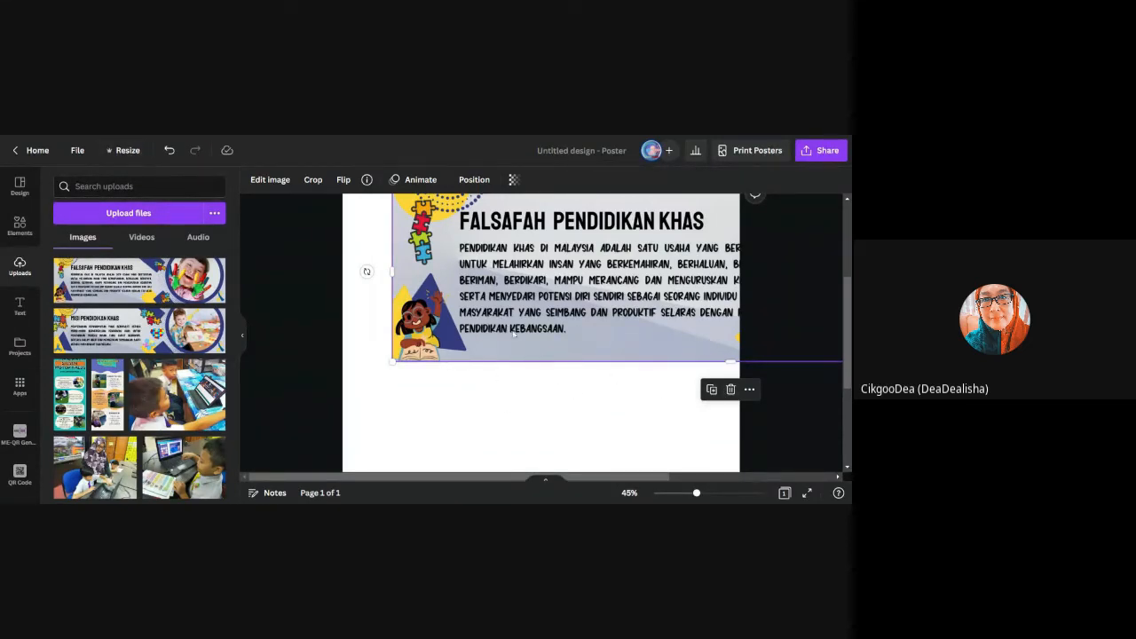
left_click_drag(645, 346, 574, 370)
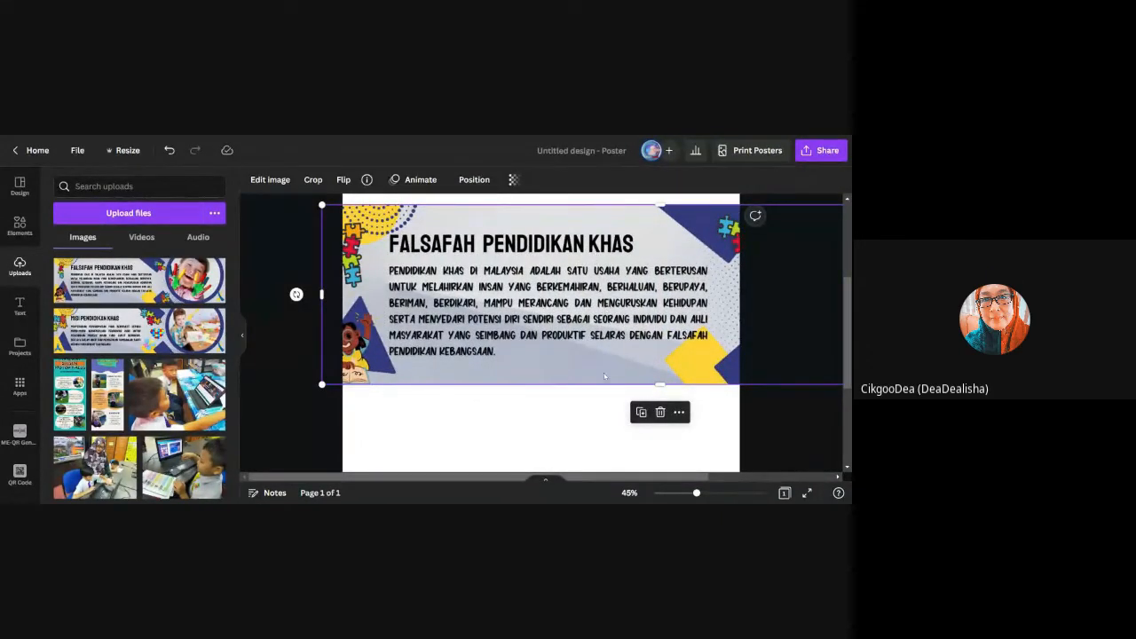
left_click(668, 415)
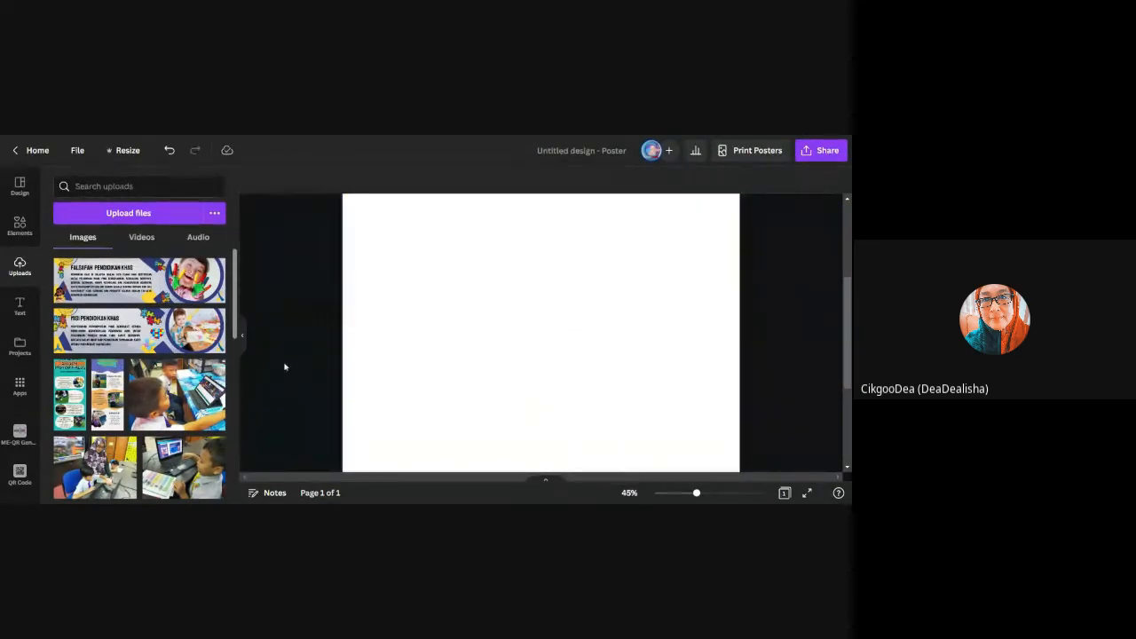
- Place the uploaded "Manfaat Stesen Motor Halus" image on the page to examine it, and delete it
left_click(75, 391)
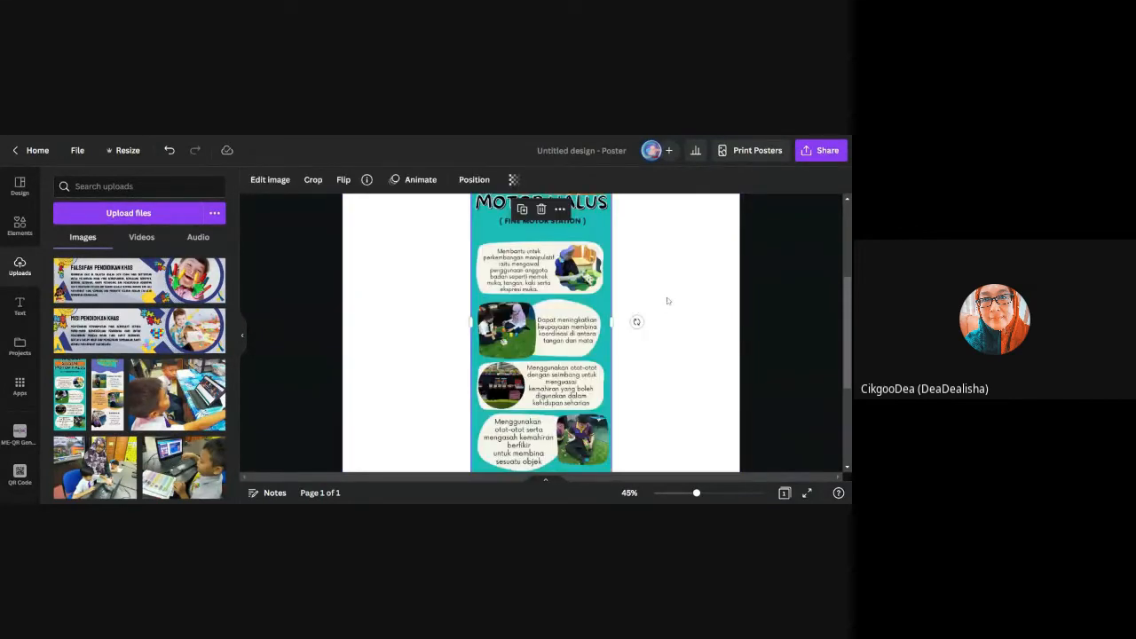
scroll(667, 301, "up", 3)
scroll(666, 328, "down", 2)
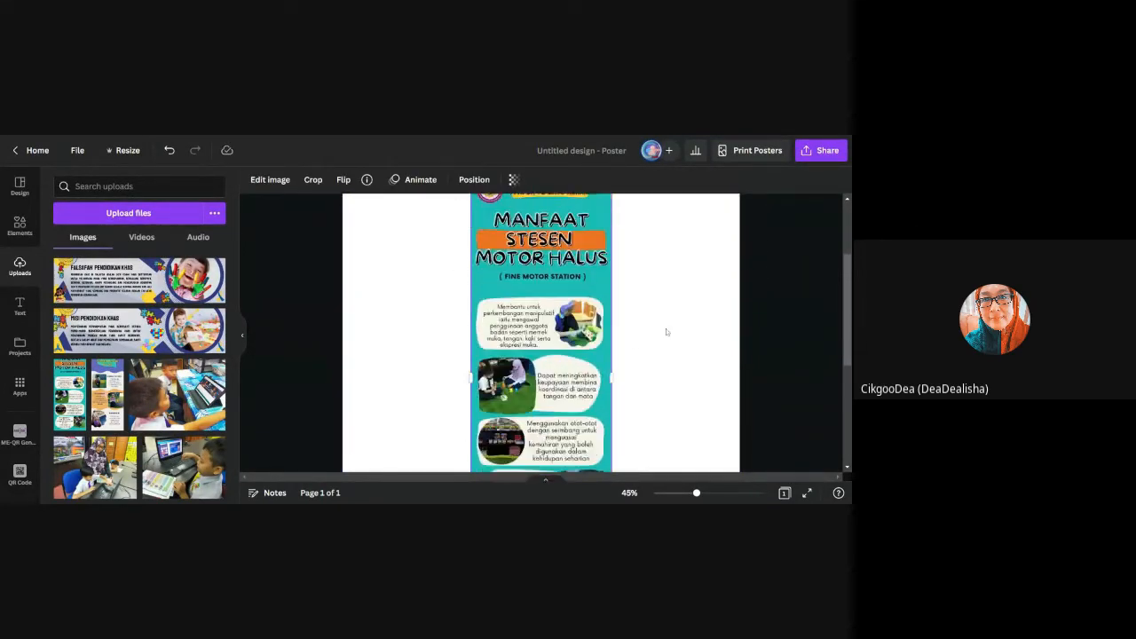
scroll(666, 329, "down", 5)
scroll(648, 349, "up", 2)
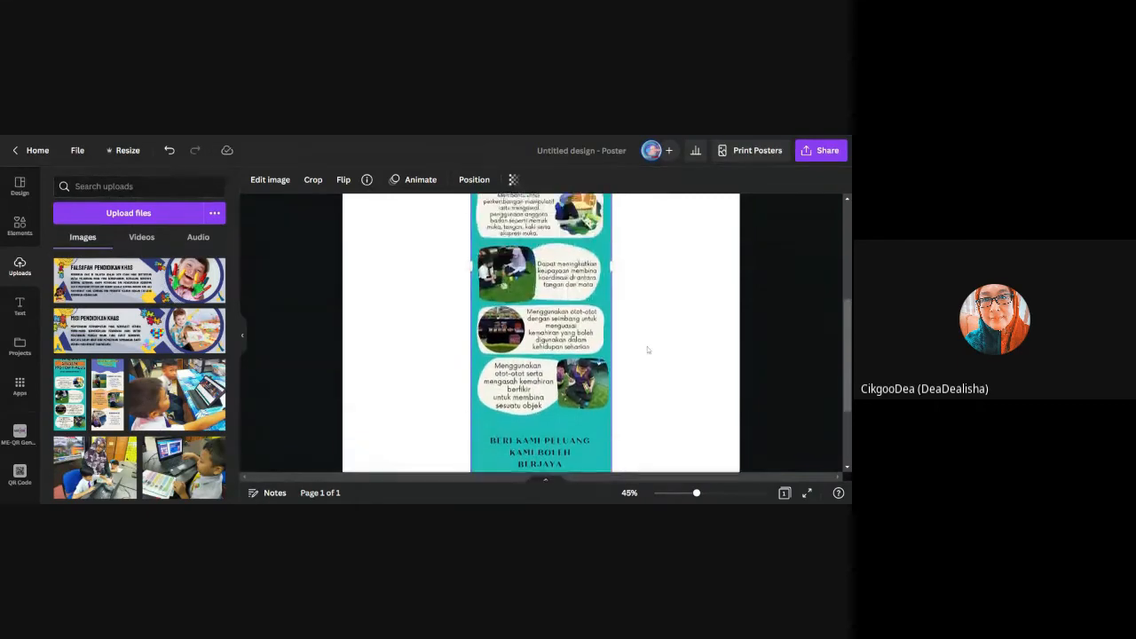
scroll(648, 350, "up", 2)
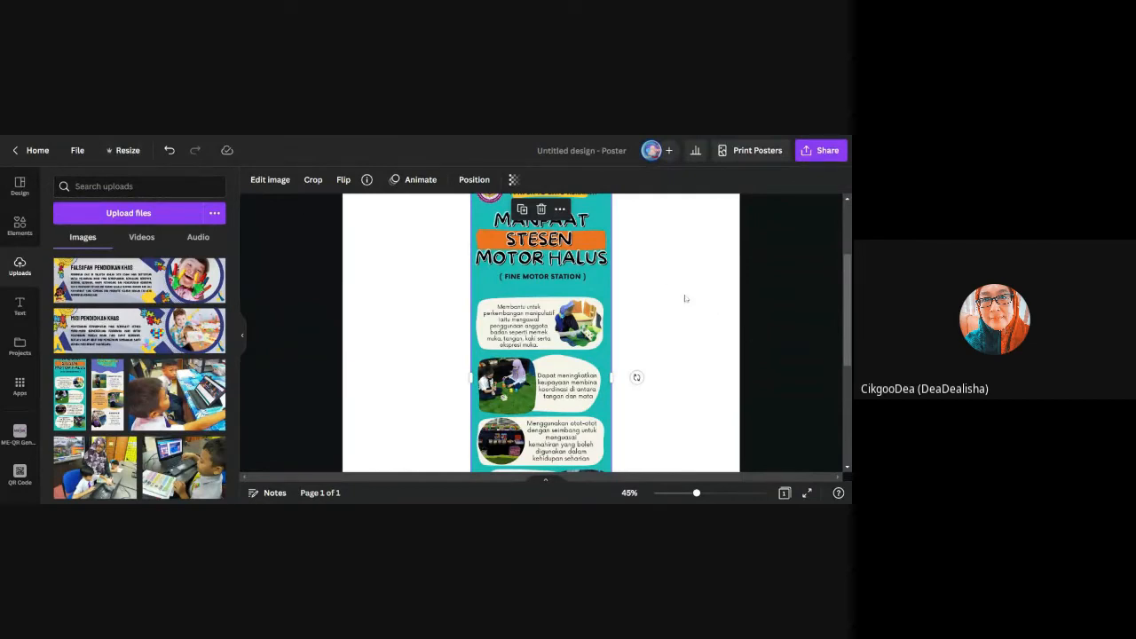
left_click(542, 211)
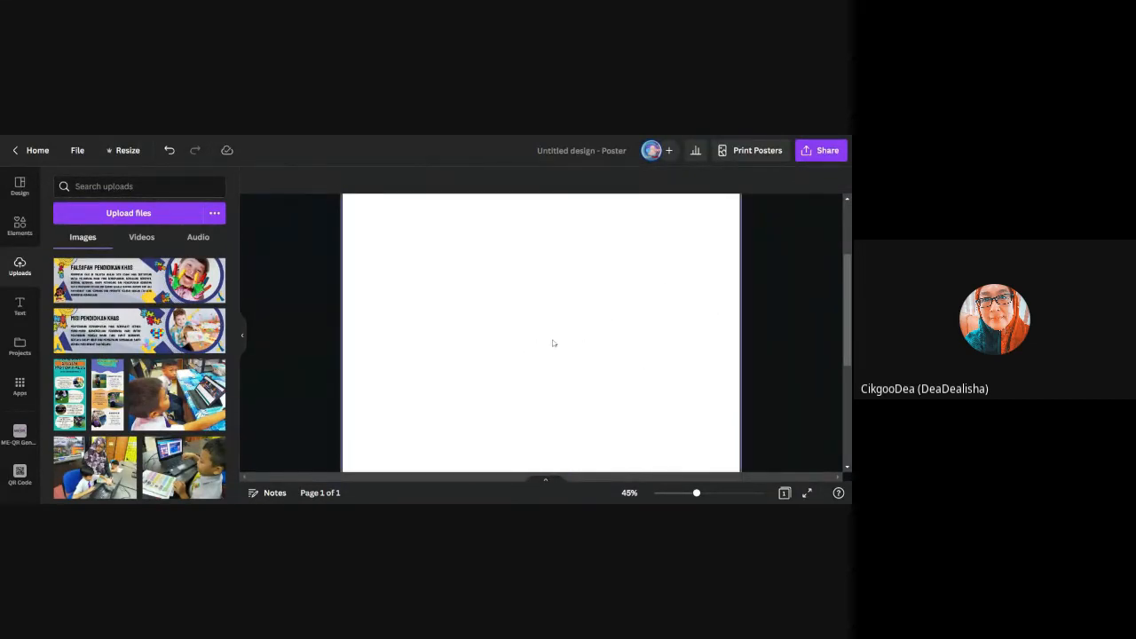
- Rename the untitled poster design as "Poster Disleksia"
scroll(556, 345, "down", 3)
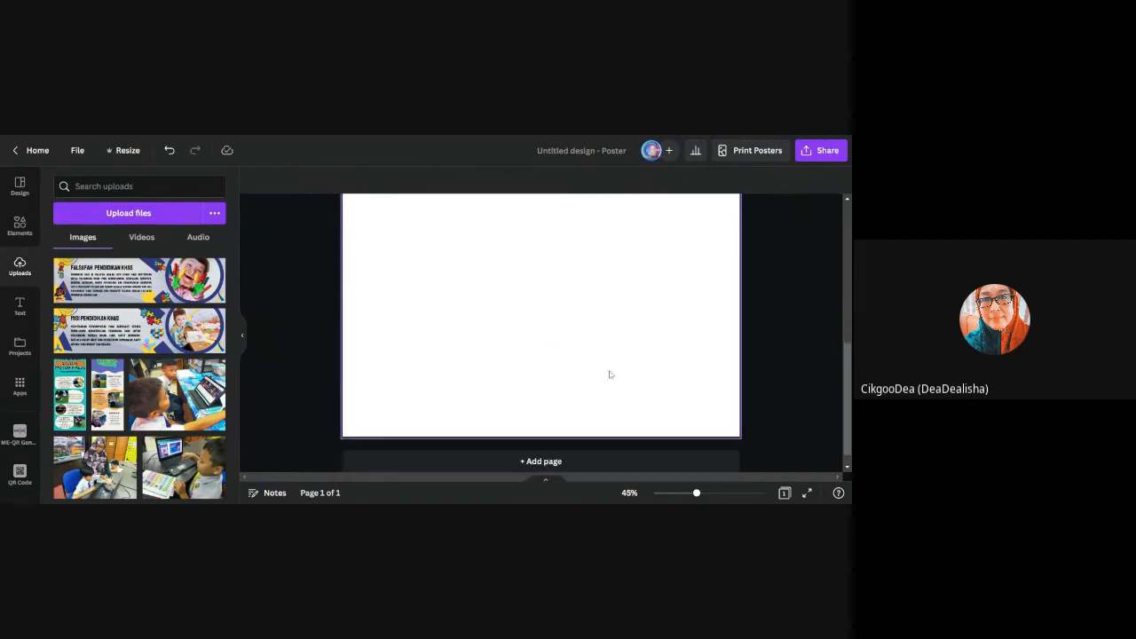
left_click(684, 495)
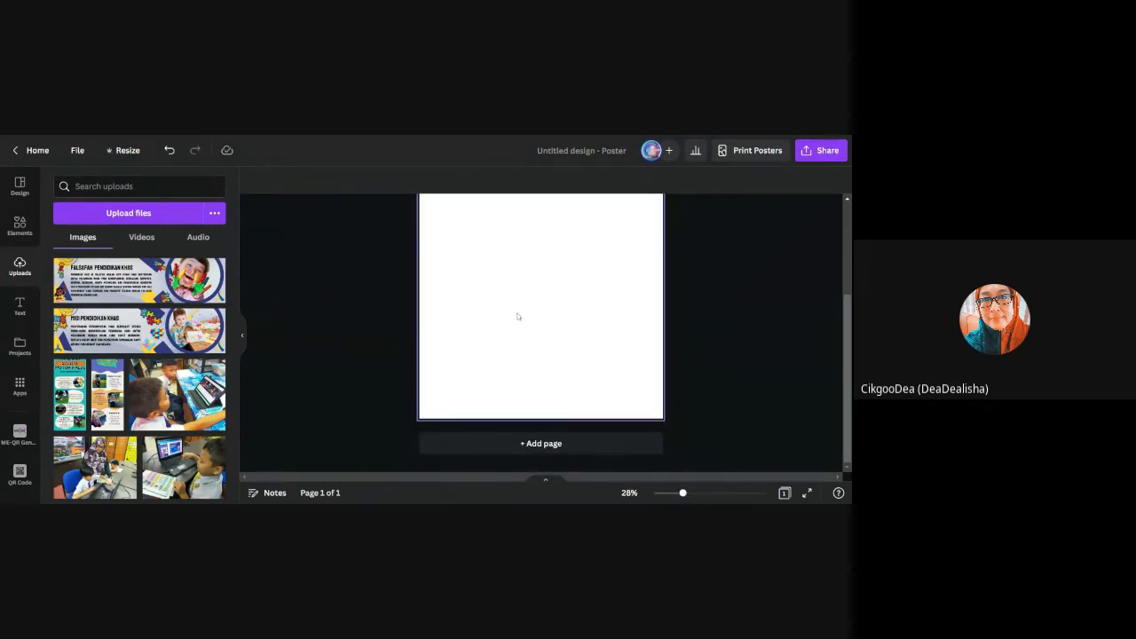
scroll(548, 328, "up", 1)
scroll(548, 328, "up", 1)
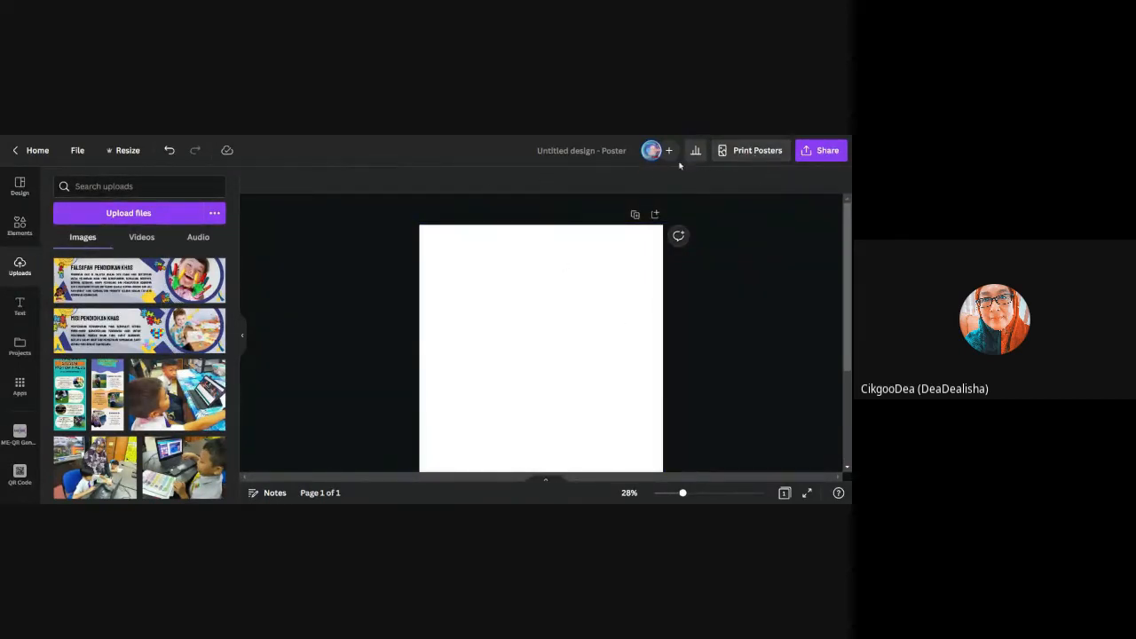
left_click(607, 152)
type("Pos")
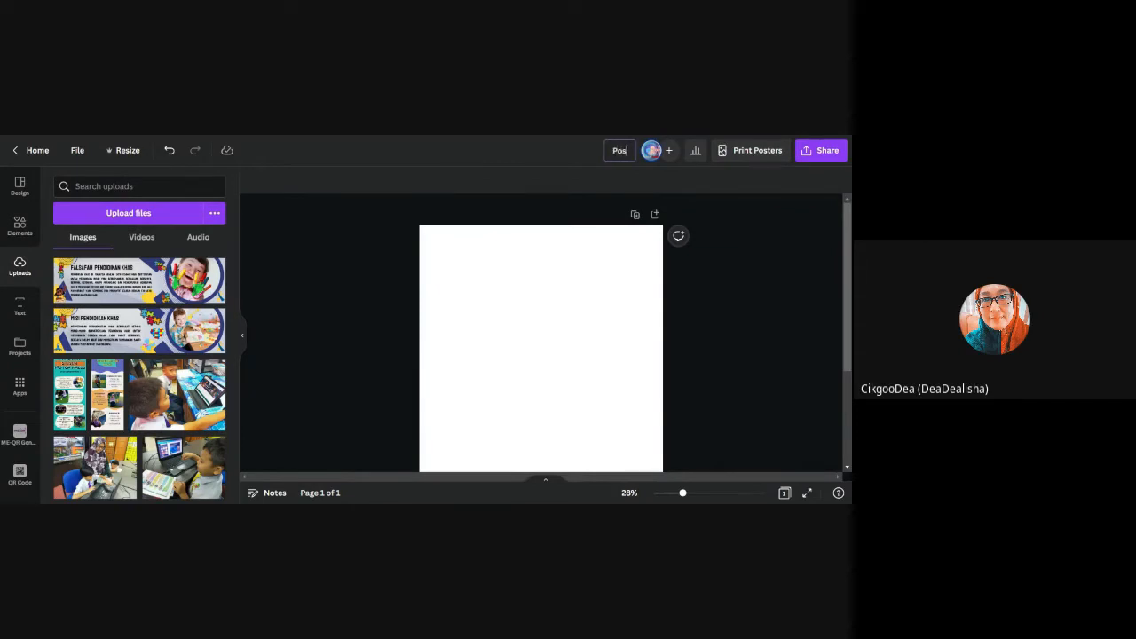
type("ter")
type("Disleksia")
left_click(727, 263)
scroll(613, 248, "down", 1)
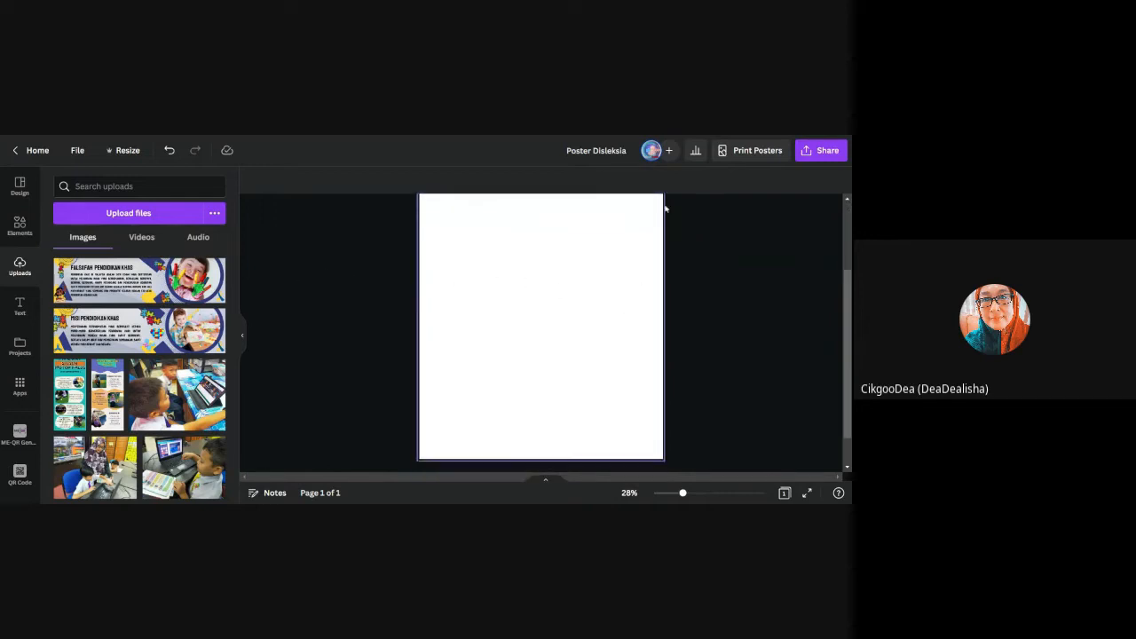
left_click(814, 152)
left_click(297, 247)
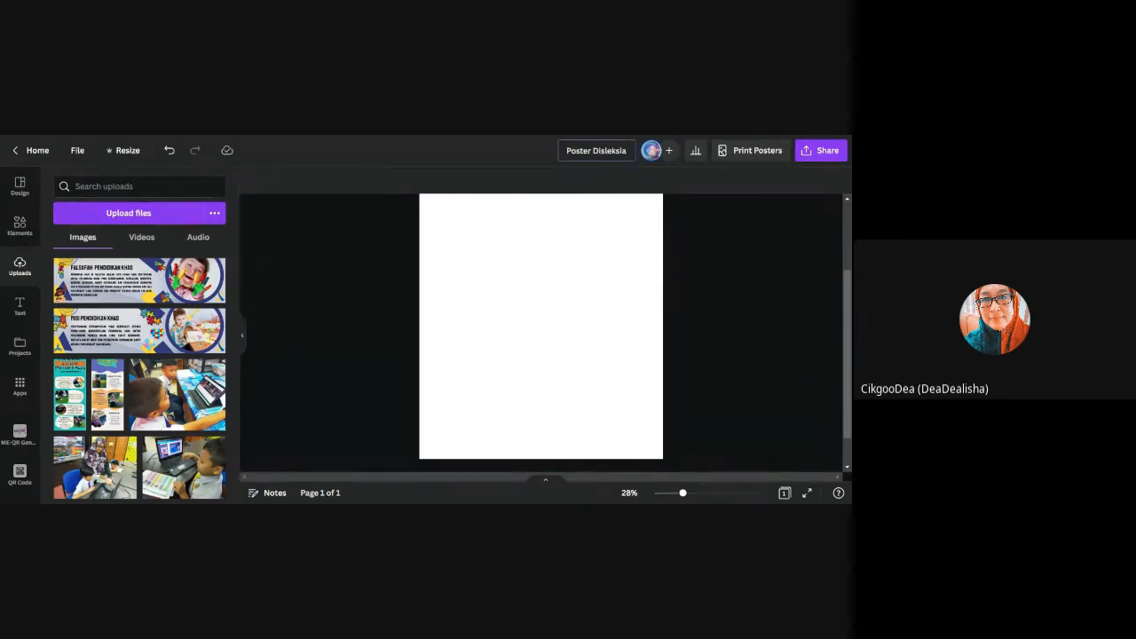
left_click(566, 144)
left_click(721, 272)
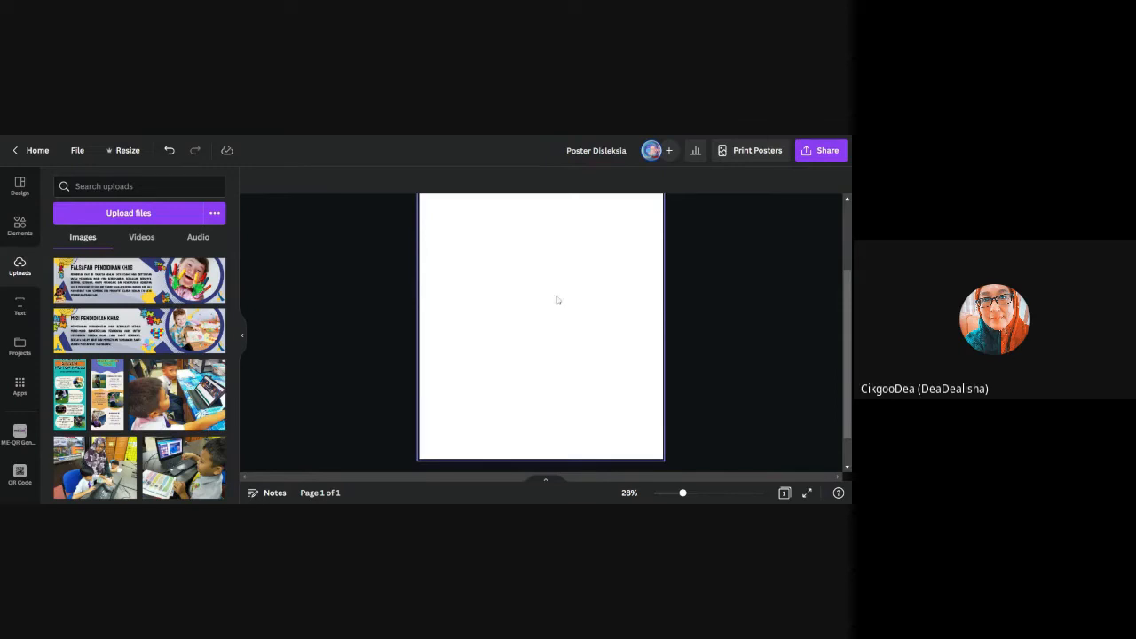
- Browse the suggested poster templates for a suitable layout
left_click(21, 185)
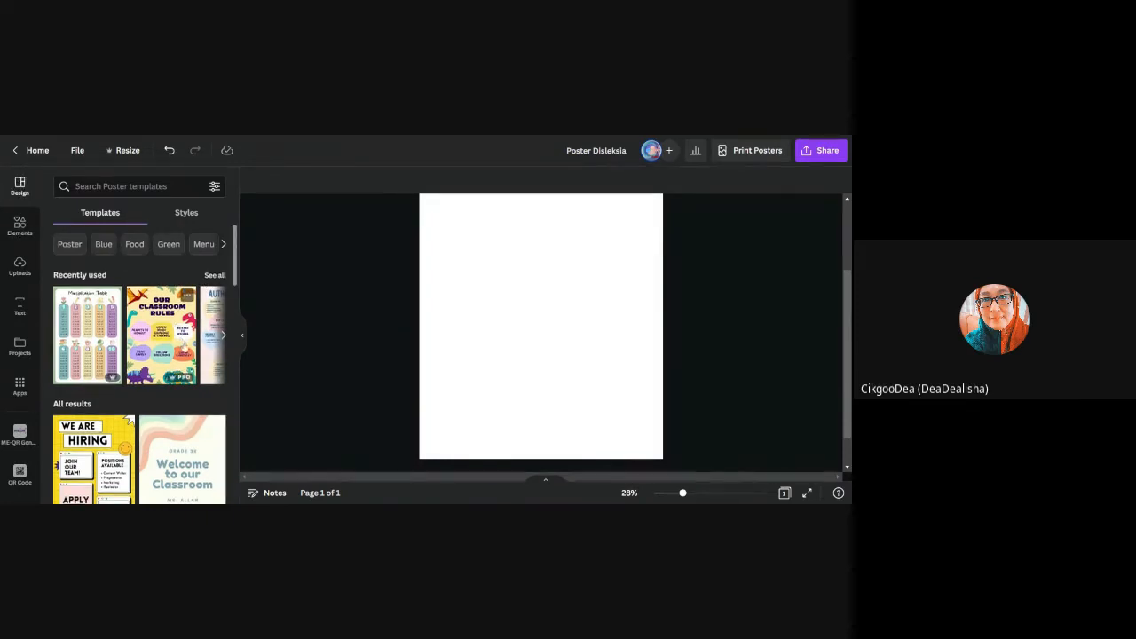
scroll(185, 353, "down", 2)
scroll(184, 352, "down", 5)
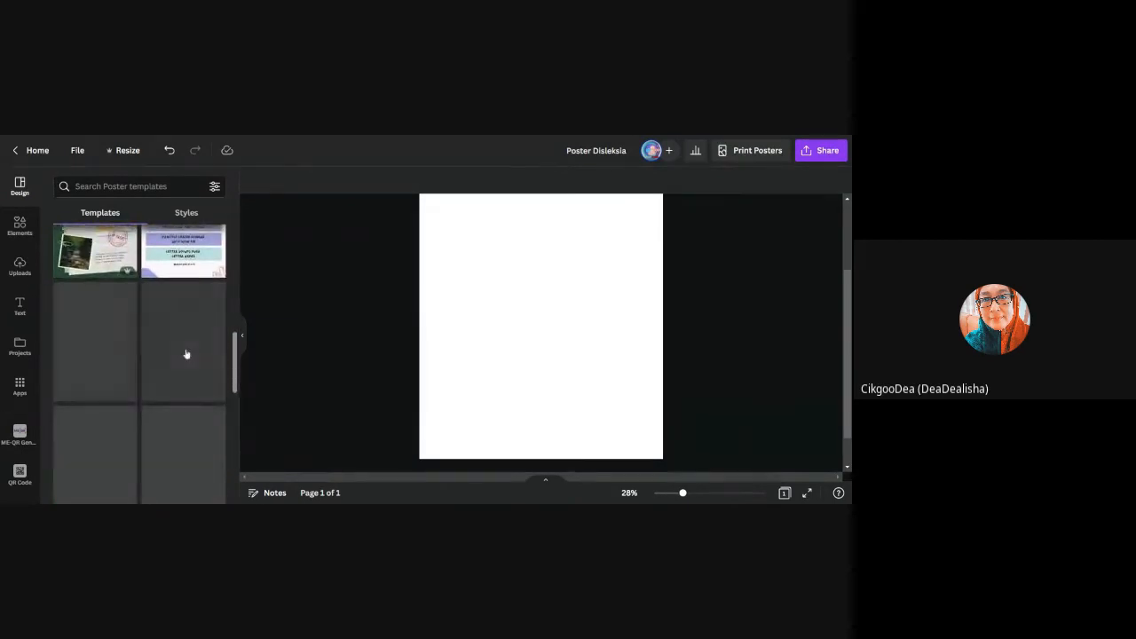
scroll(140, 299, "up", 7)
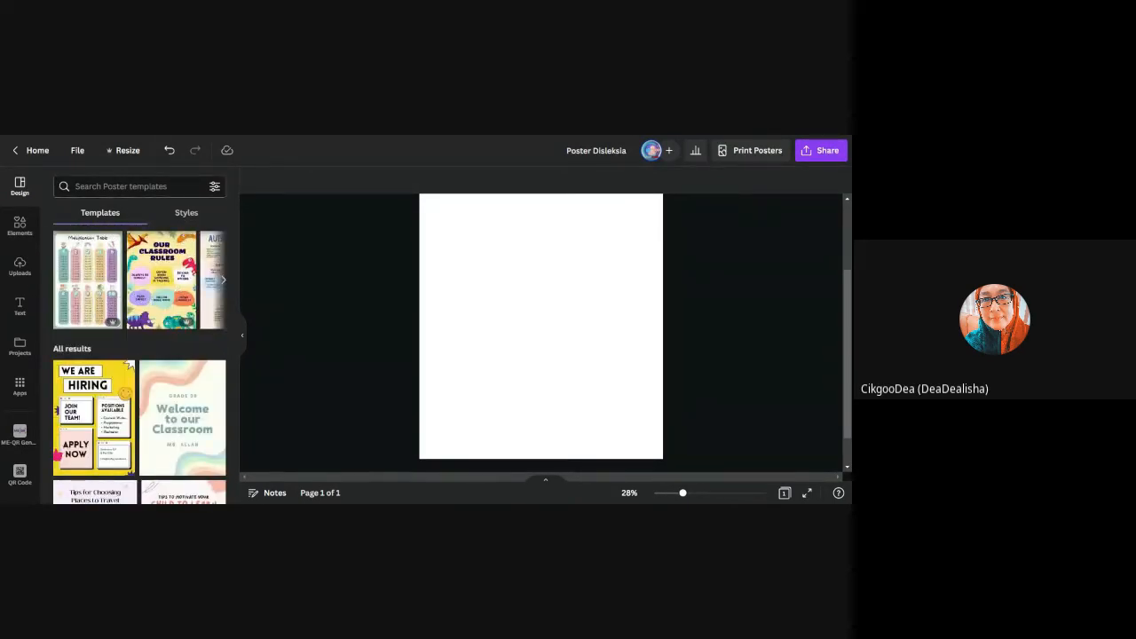
- Search the poster templates for "CLASSROOM POSTER", look through the designs, and clear the search
left_click(124, 186)
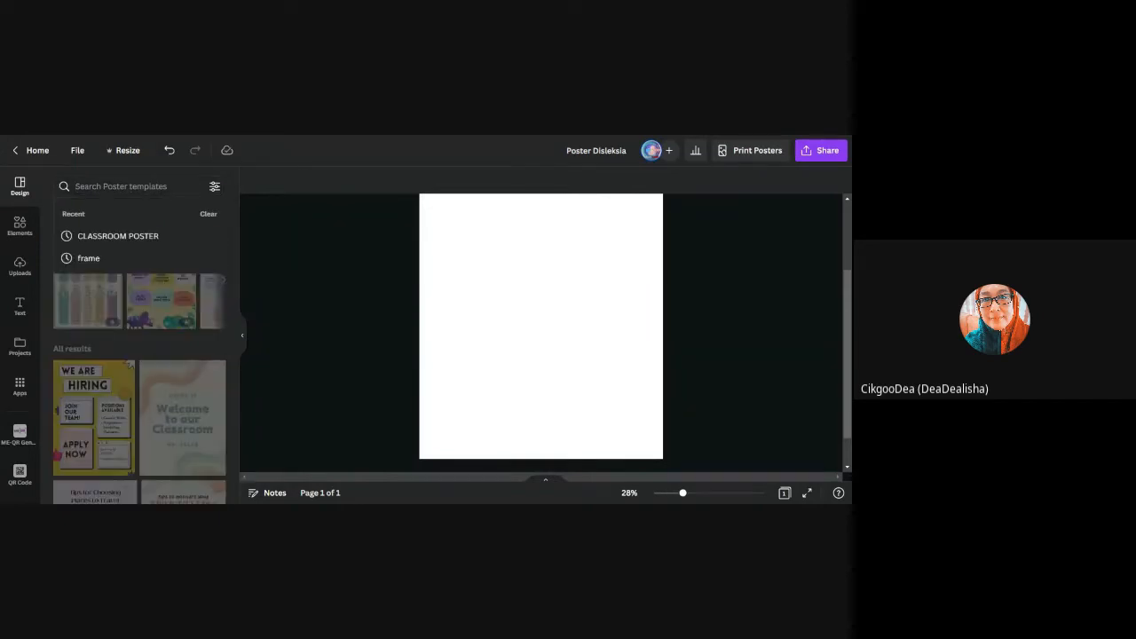
left_click(133, 236)
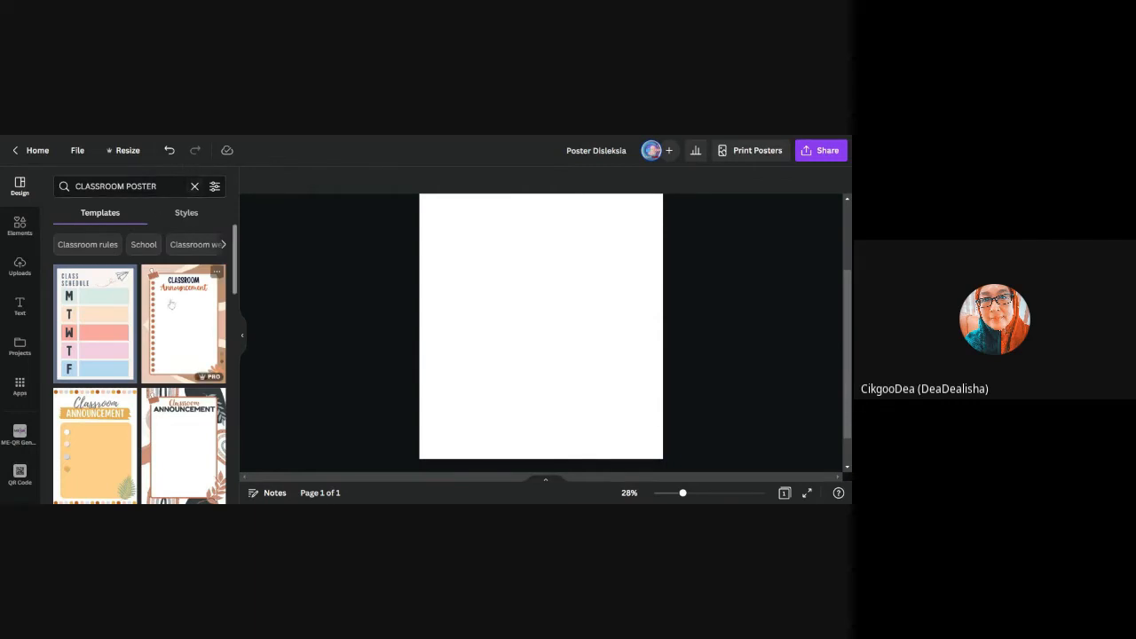
scroll(175, 330, "down", 2)
scroll(175, 331, "down", 2)
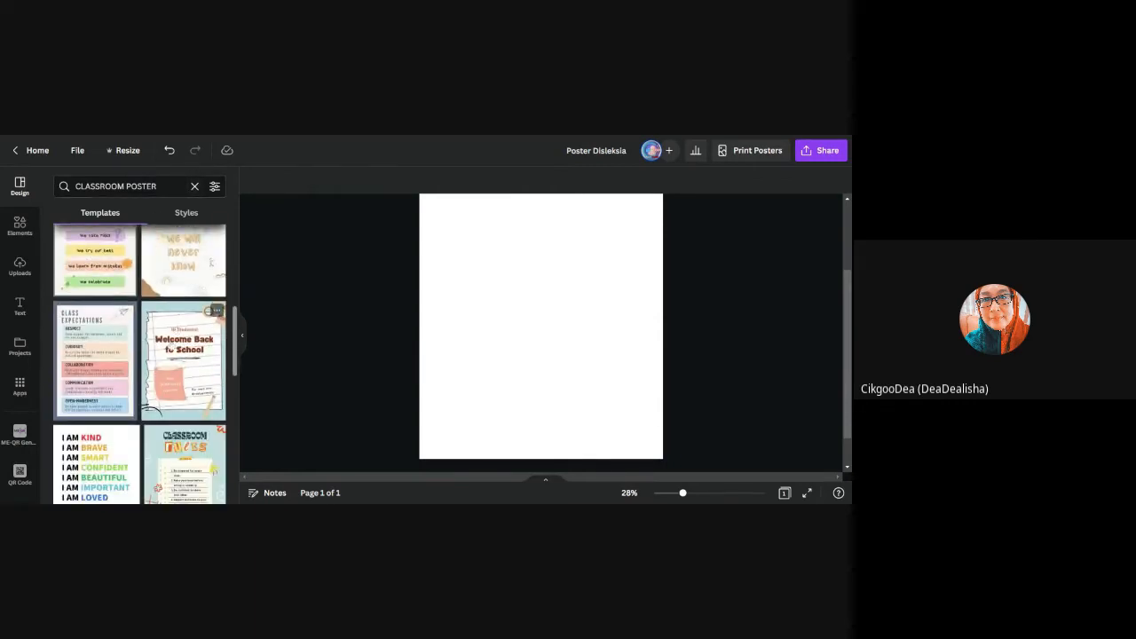
scroll(169, 349, "up", 1)
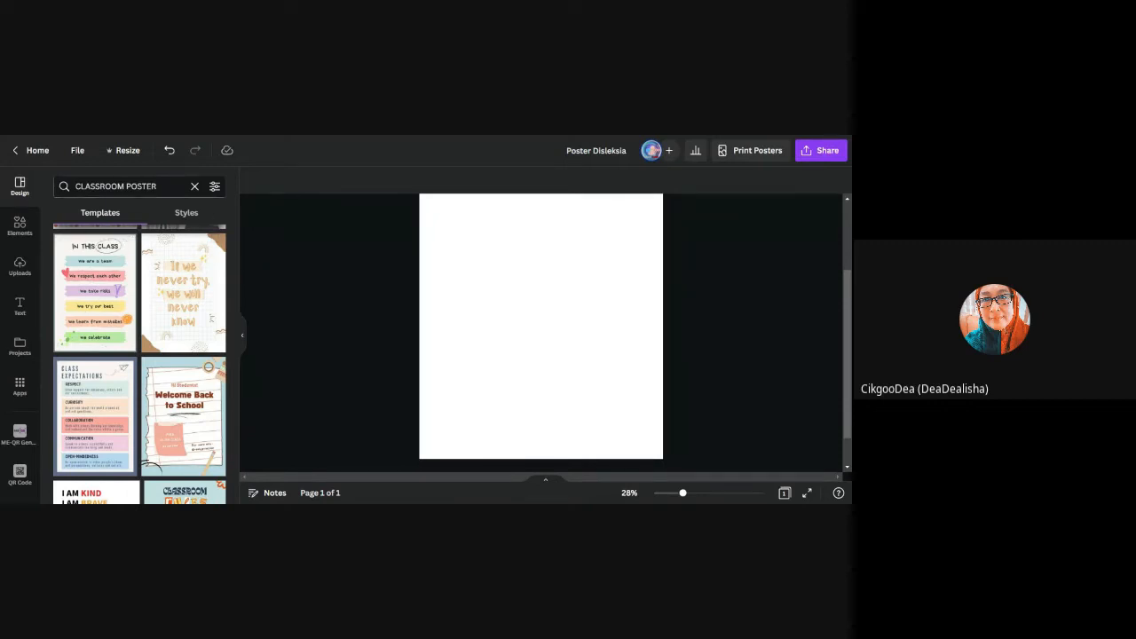
left_click(196, 187)
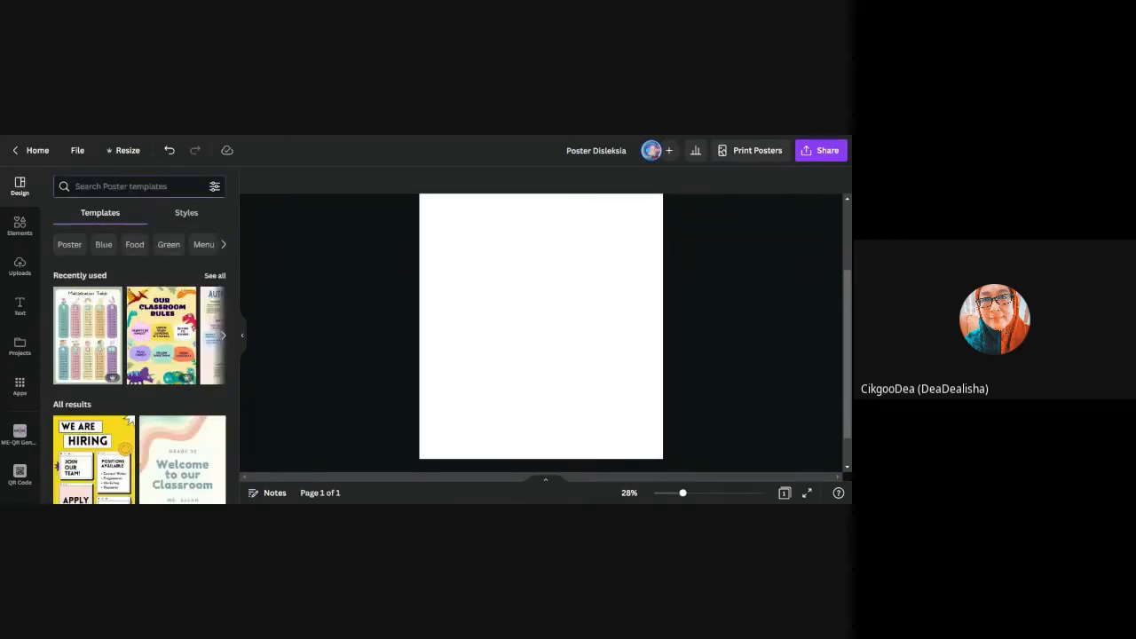
- Search the poster templates for "quotes", choose the "Motivational Posters" suggestion, and browse the designs
type("quotes")
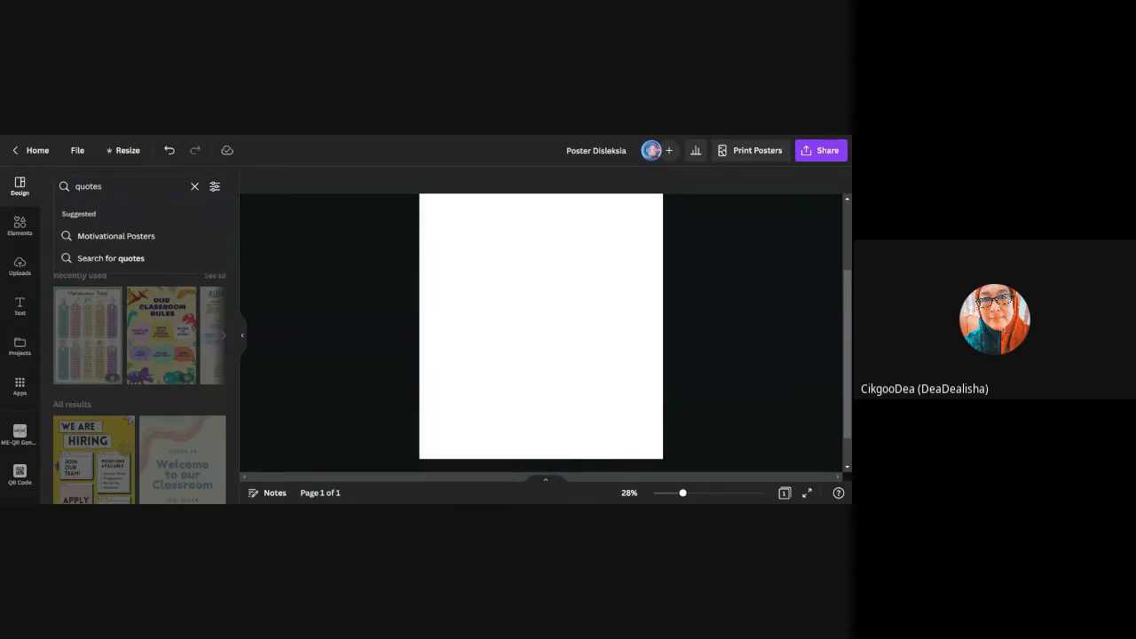
left_click(138, 237)
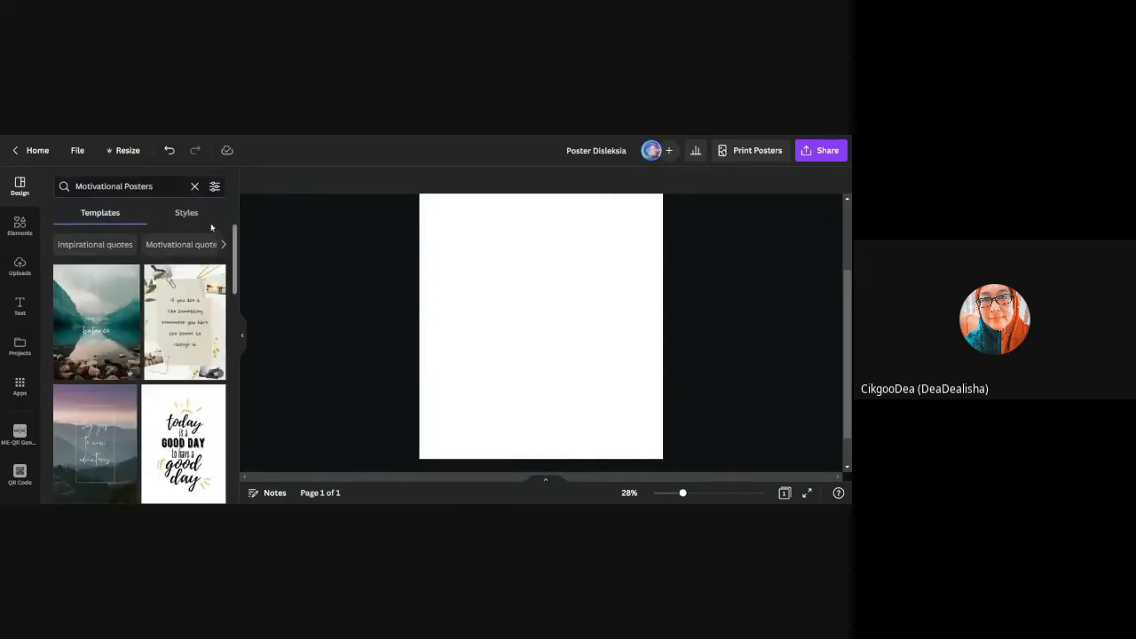
scroll(185, 349, "down", 5)
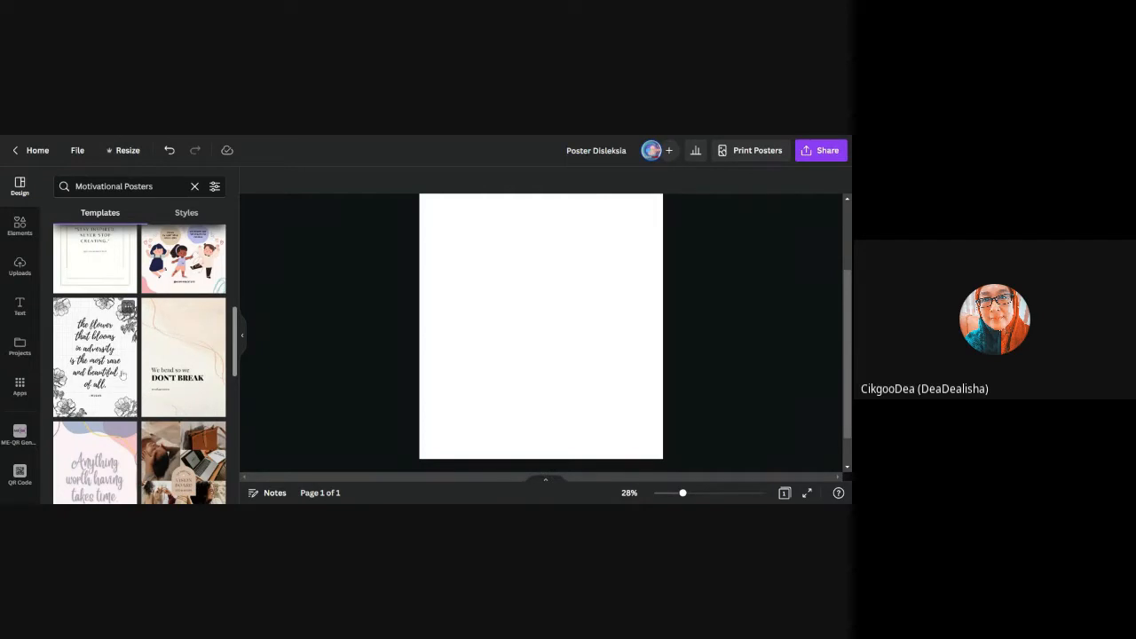
scroll(125, 375, "down", 3)
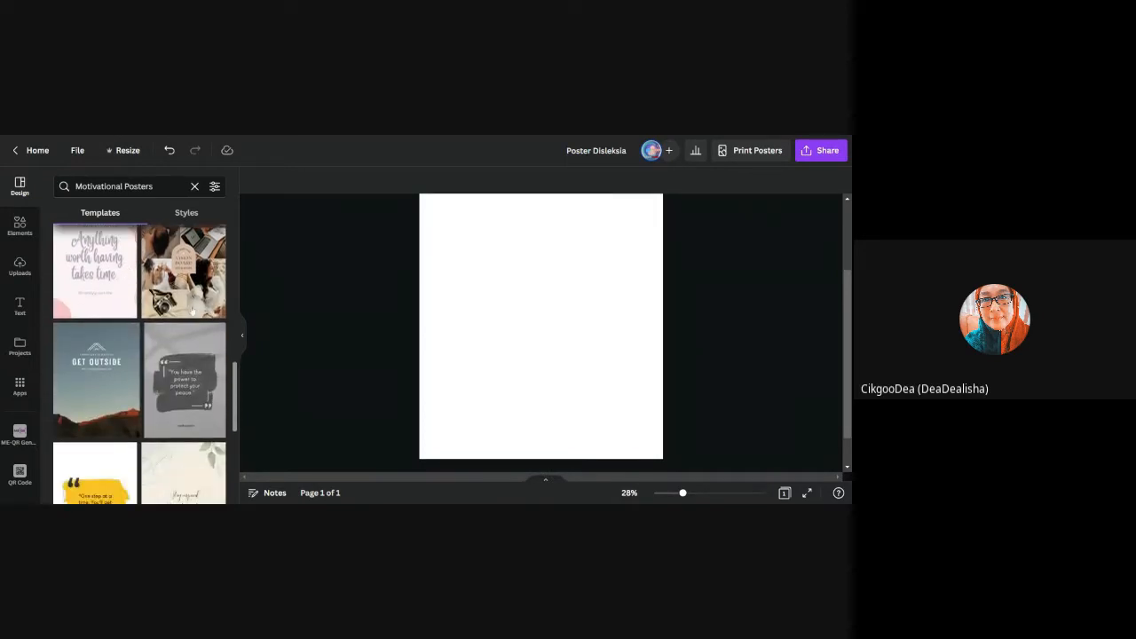
scroll(189, 308, "up", 1)
scroll(188, 320, "down", 5)
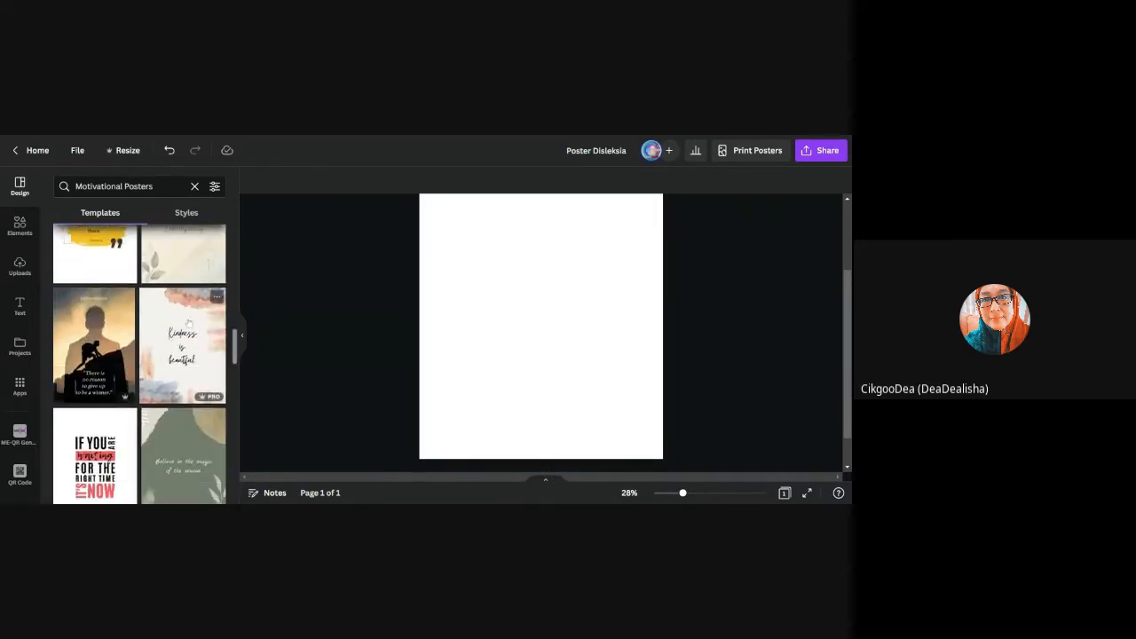
scroll(188, 324, "up", 2)
scroll(164, 324, "up", 3)
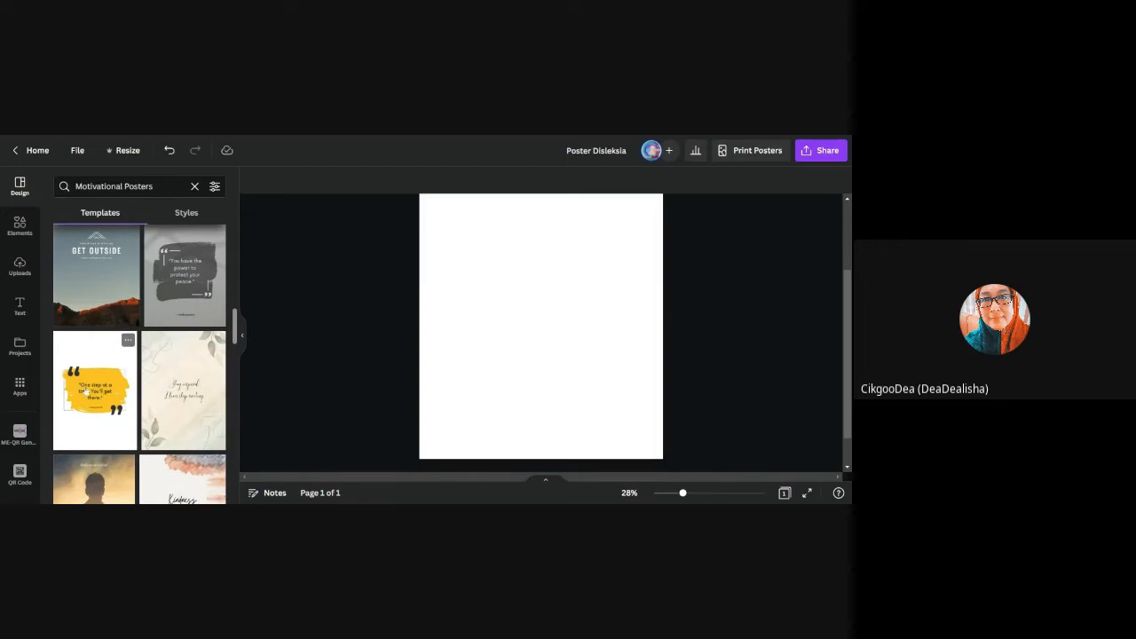
scroll(183, 282, "up", 2)
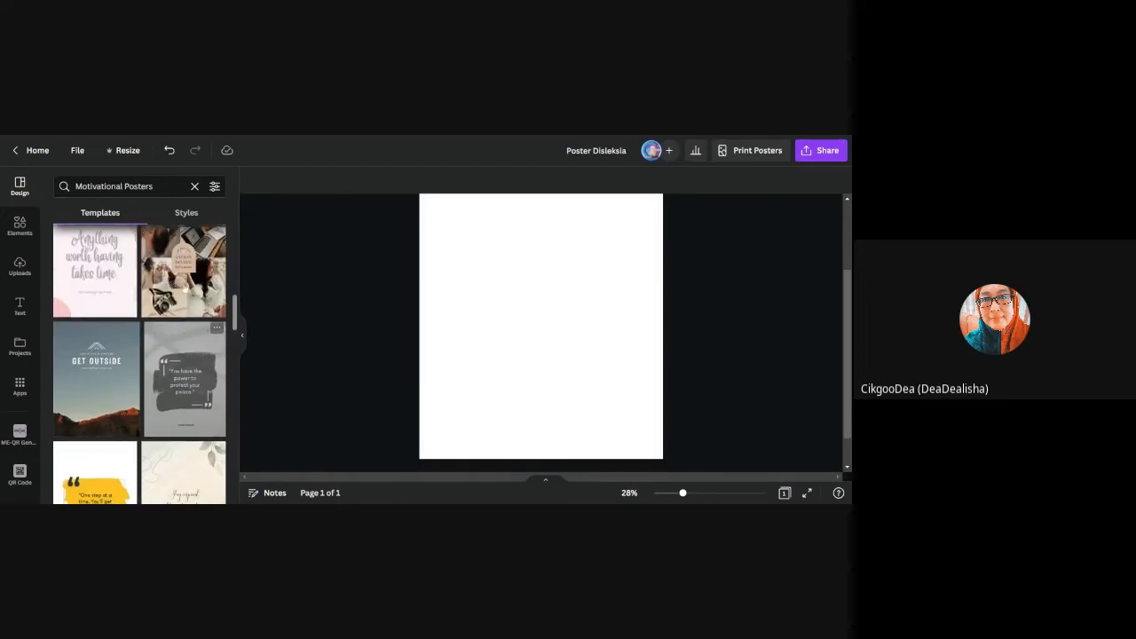
- Apply the grey "You have the power to protect your peace." template and examine its text and layout with the whole page in view
left_click(200, 381)
left_click(633, 350)
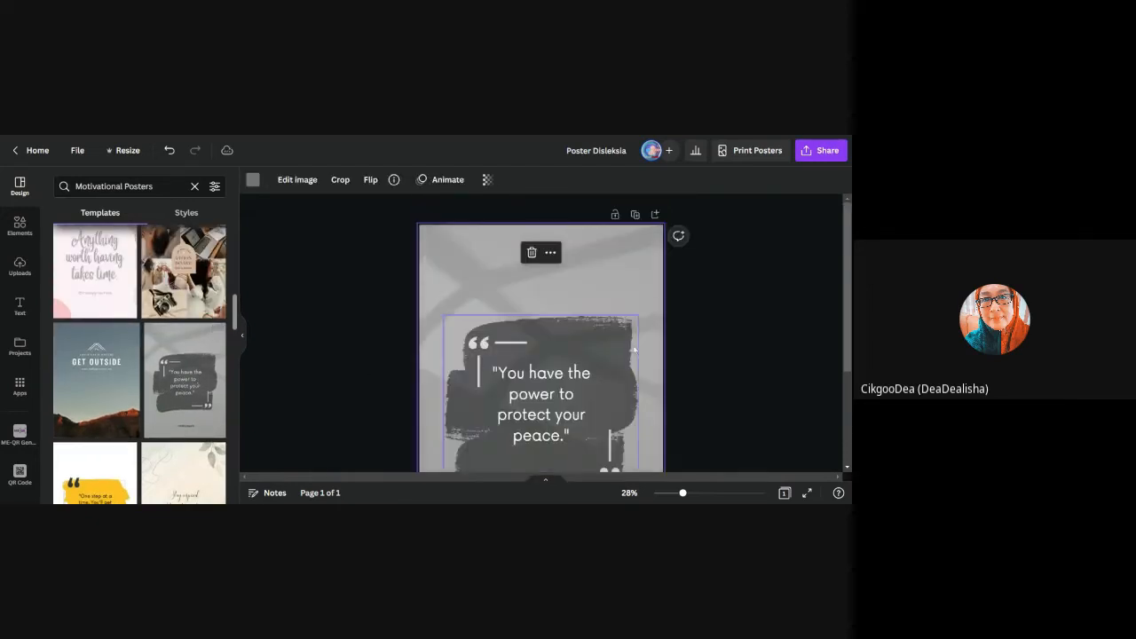
left_click(562, 417)
left_click(561, 417)
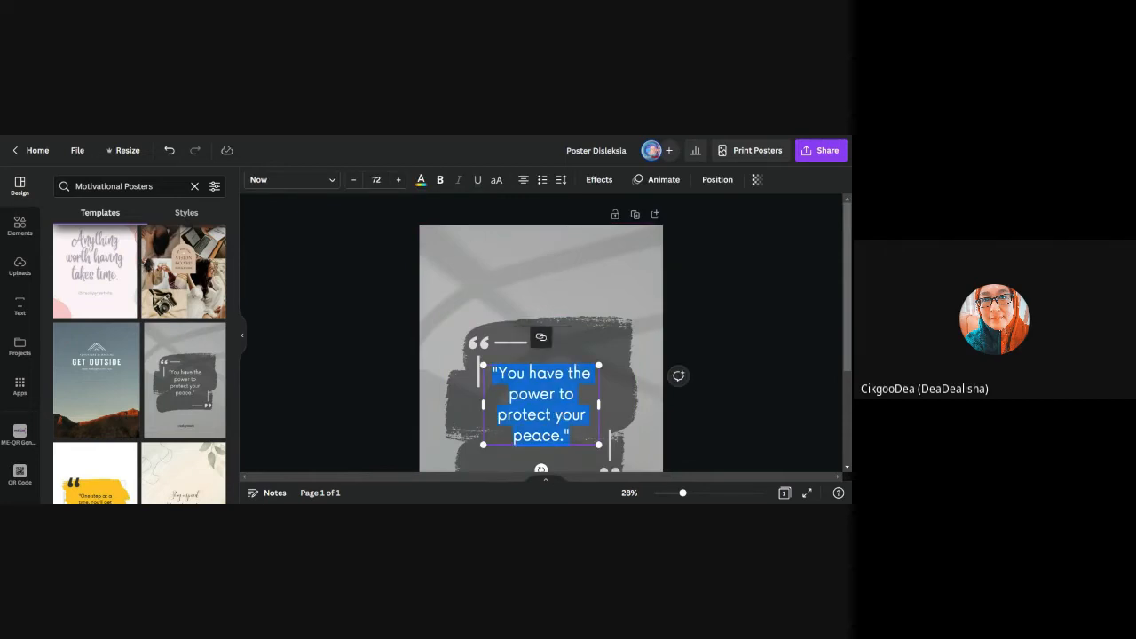
left_click(756, 332)
scroll(582, 370, "down", 3)
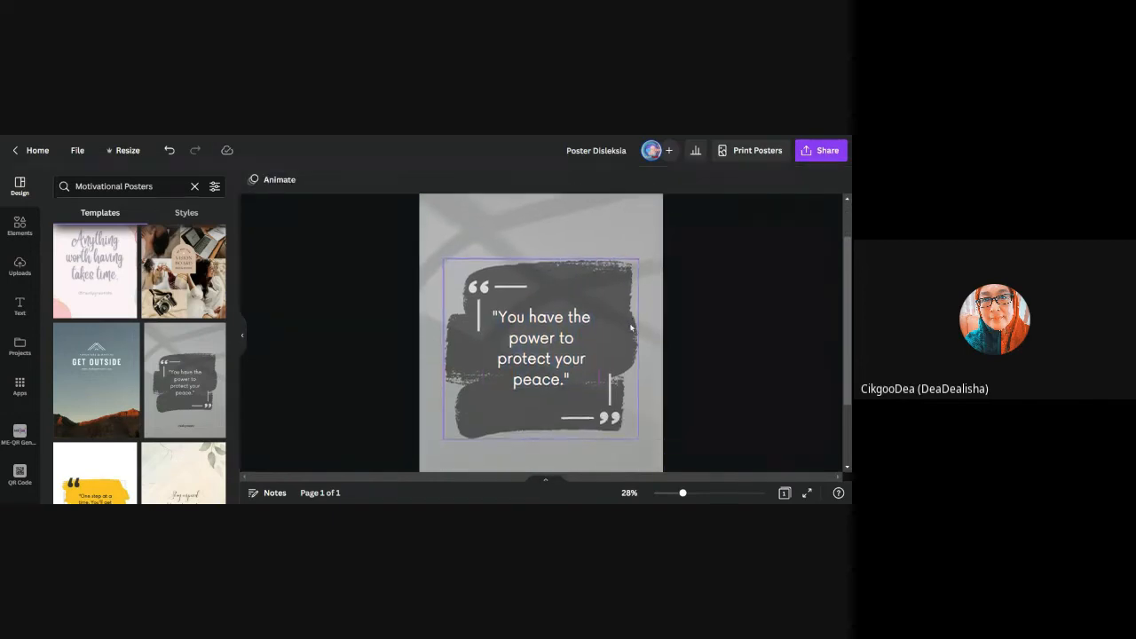
scroll(588, 373, "up", 1)
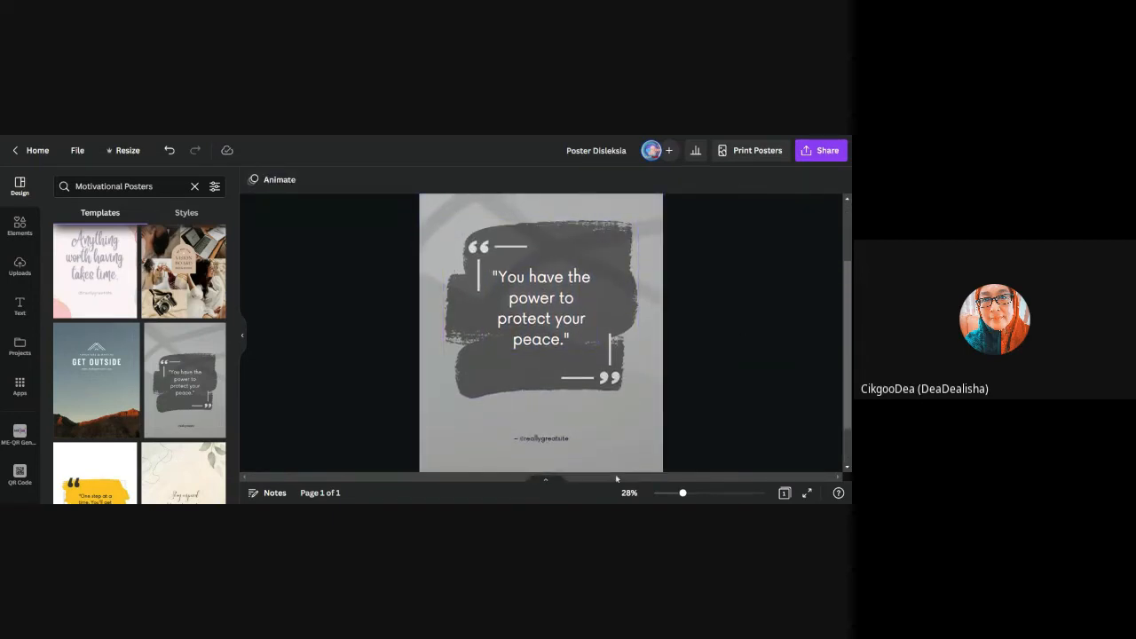
left_click(667, 494)
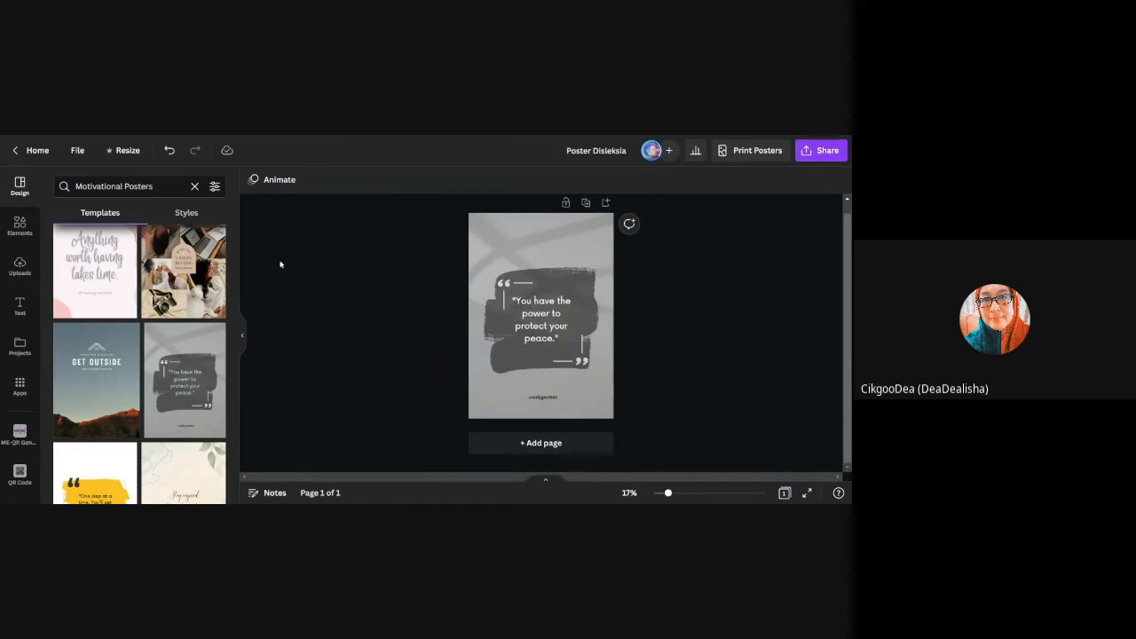
- Check the styles for "Motivational Posters" and delete the grey background image from the quote poster
left_click(189, 215)
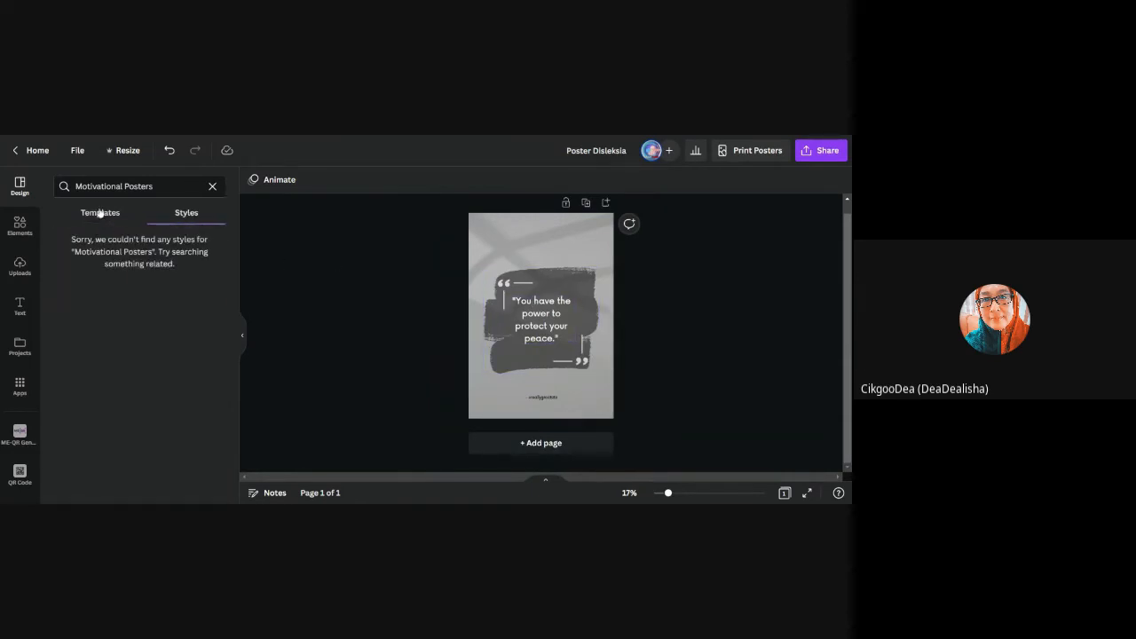
left_click(555, 243)
left_click(100, 213)
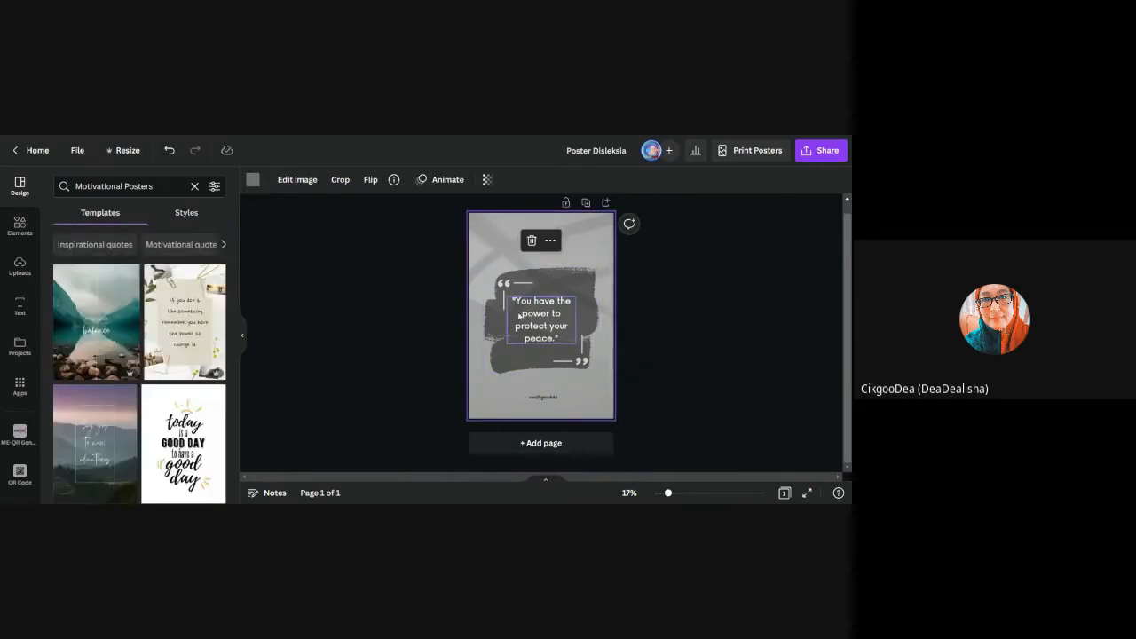
left_click(531, 240)
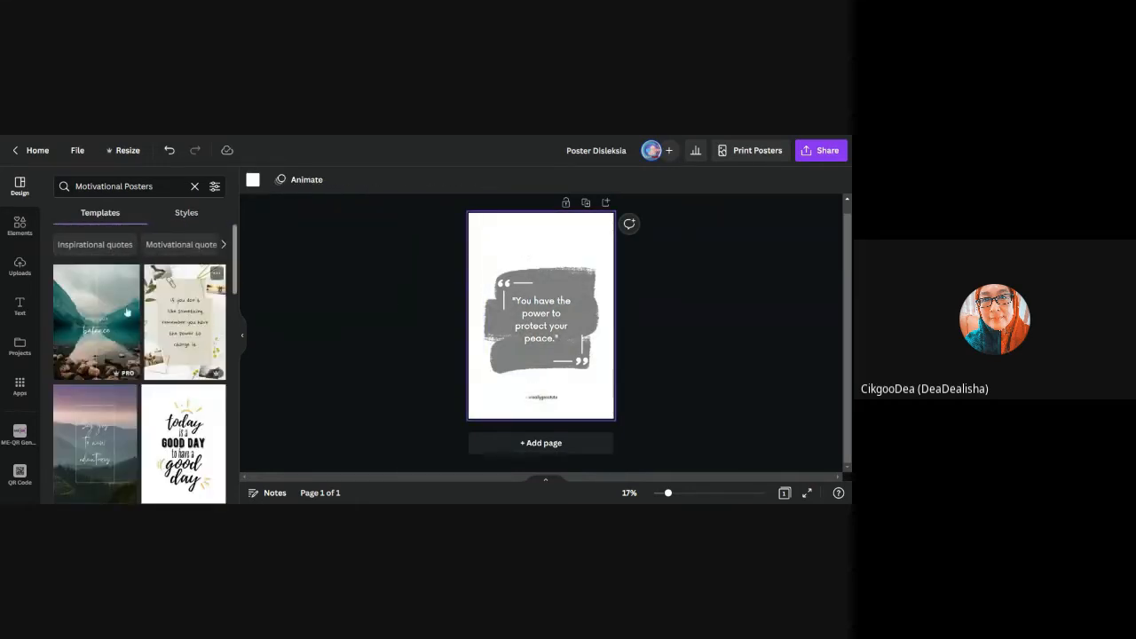
- Apply the "Find your balance" lake template to the page and check whether styles are offered for it
left_click(110, 315)
left_click(550, 301)
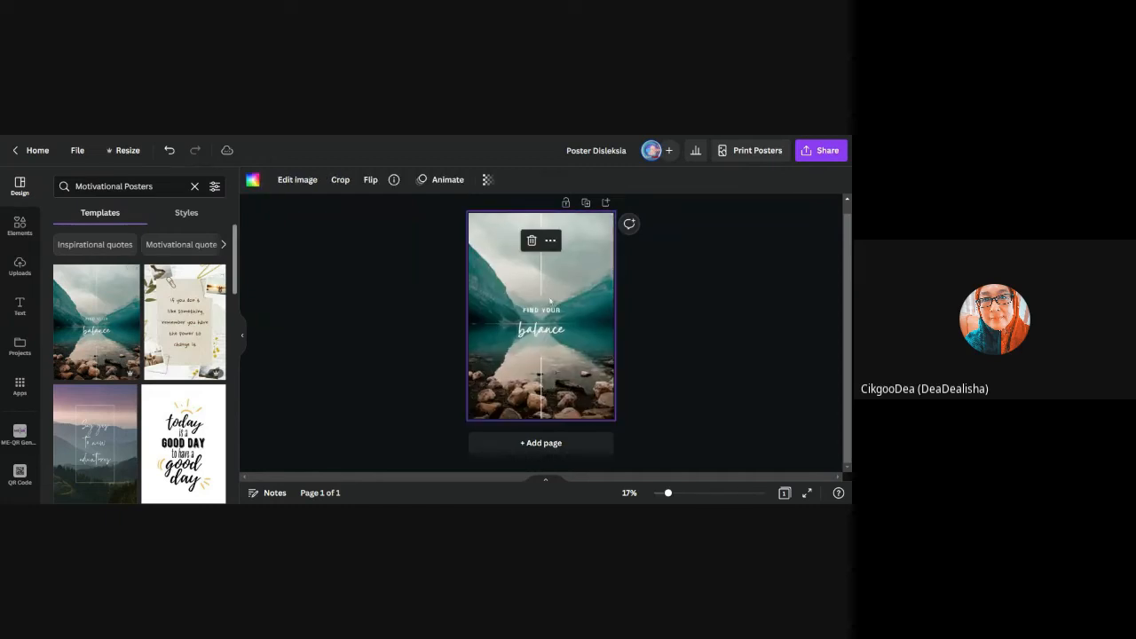
left_click(186, 213)
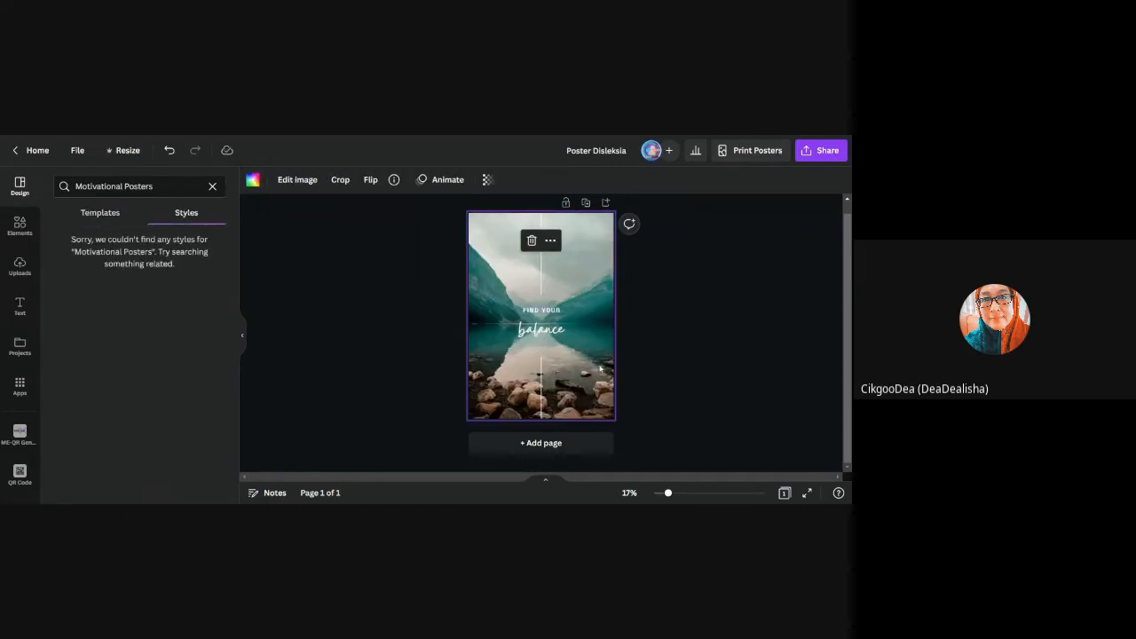
left_click(745, 331)
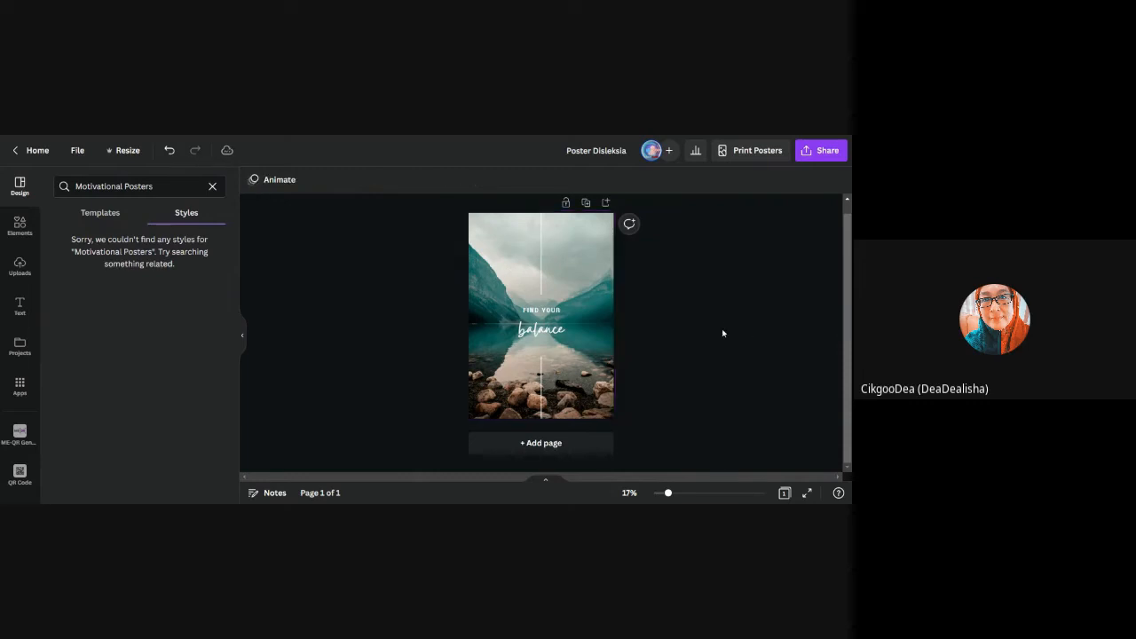
left_click(92, 215)
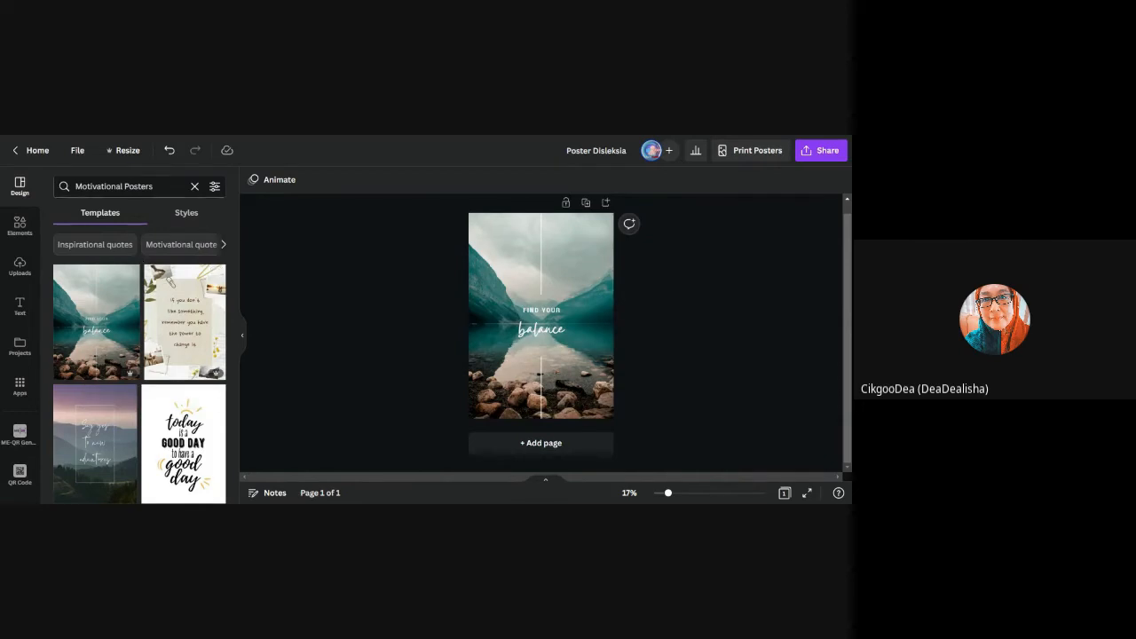
- Clear the template search and apply the recently used dinosaur "Our Classroom Rules" template to the page
left_click(195, 186)
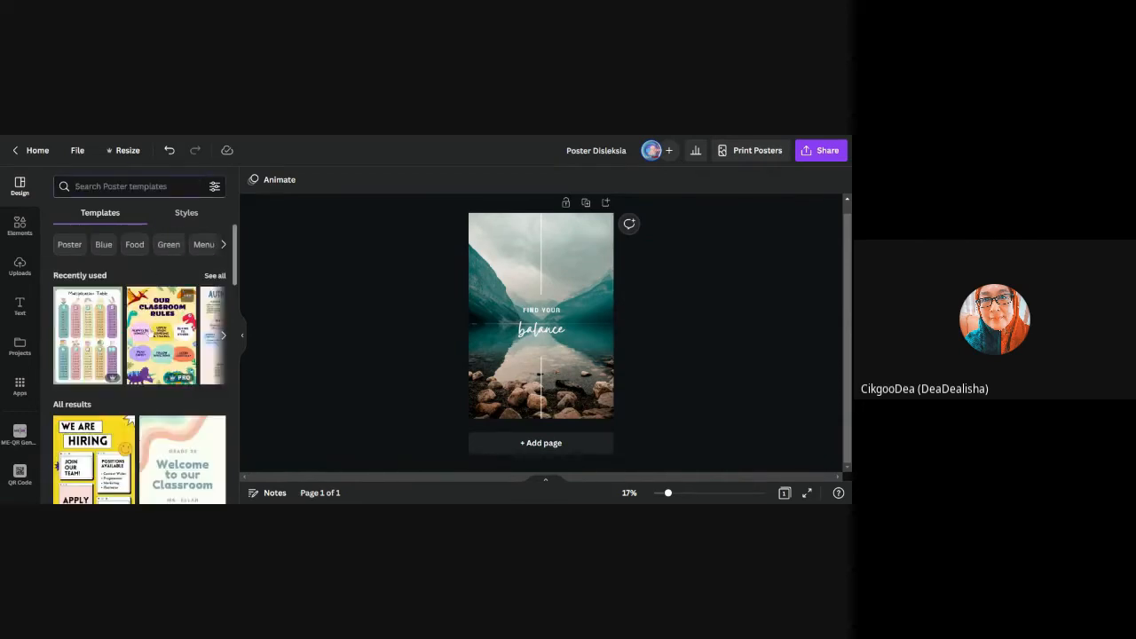
left_click(160, 337)
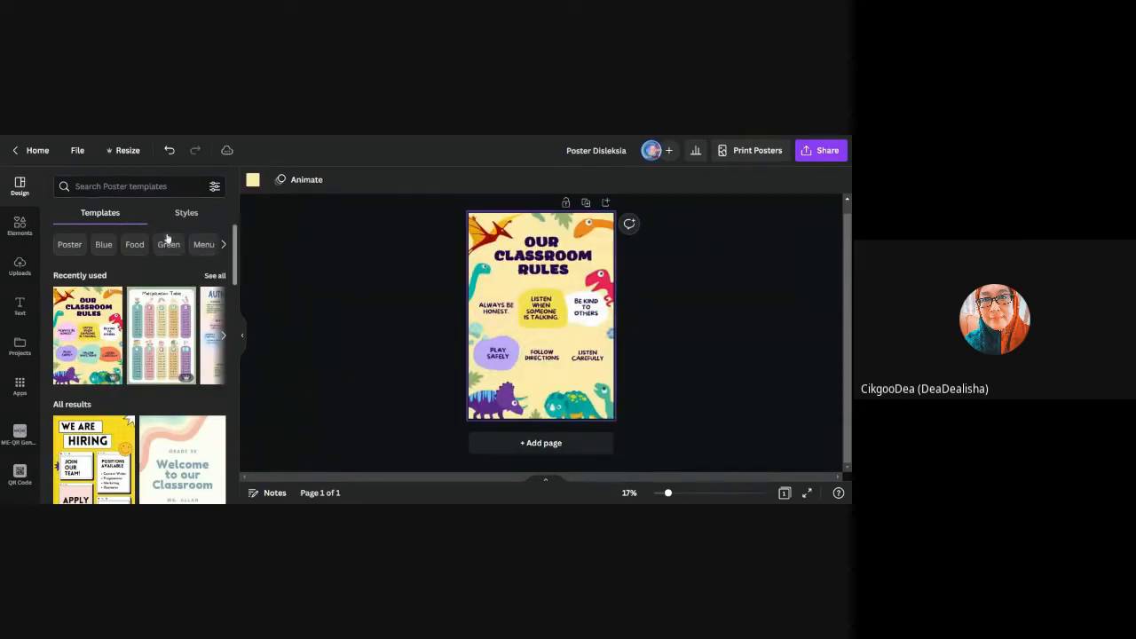
left_click(20, 224)
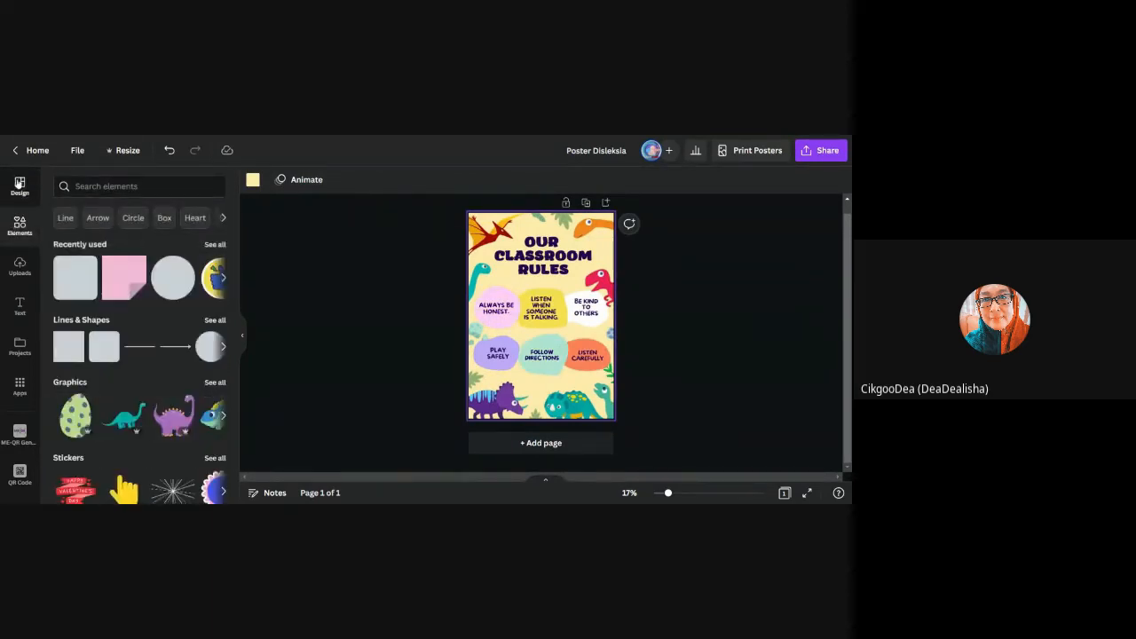
- Apply the IT Brand Kit's purple, orange and green "Color palette" style to the classroom rules poster and inspect the recoloured page
left_click(20, 187)
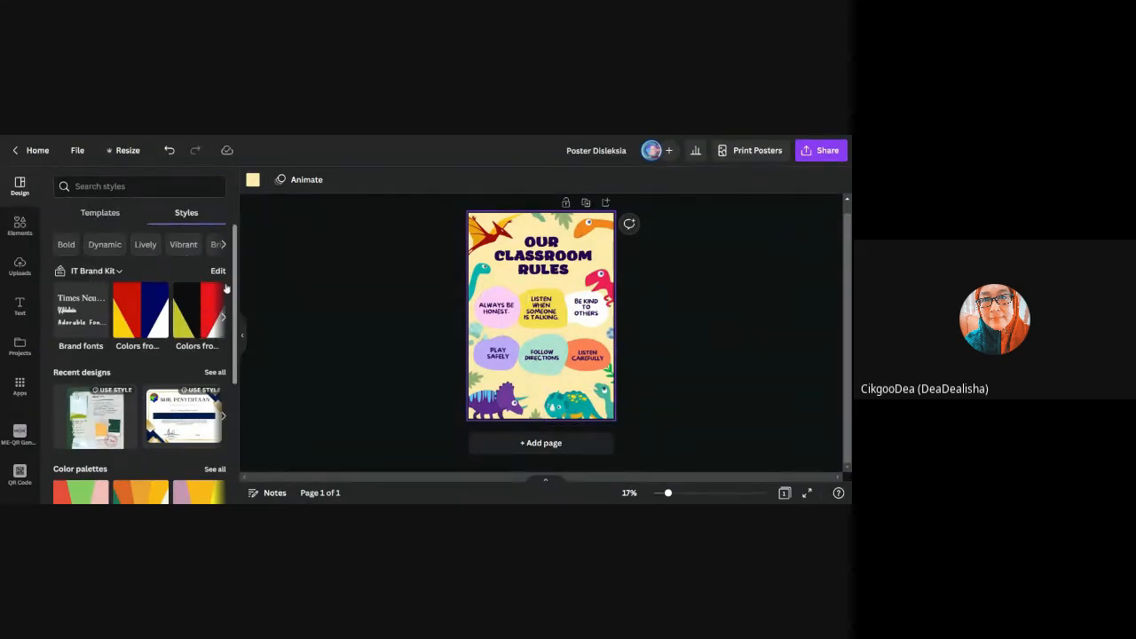
left_click(223, 318)
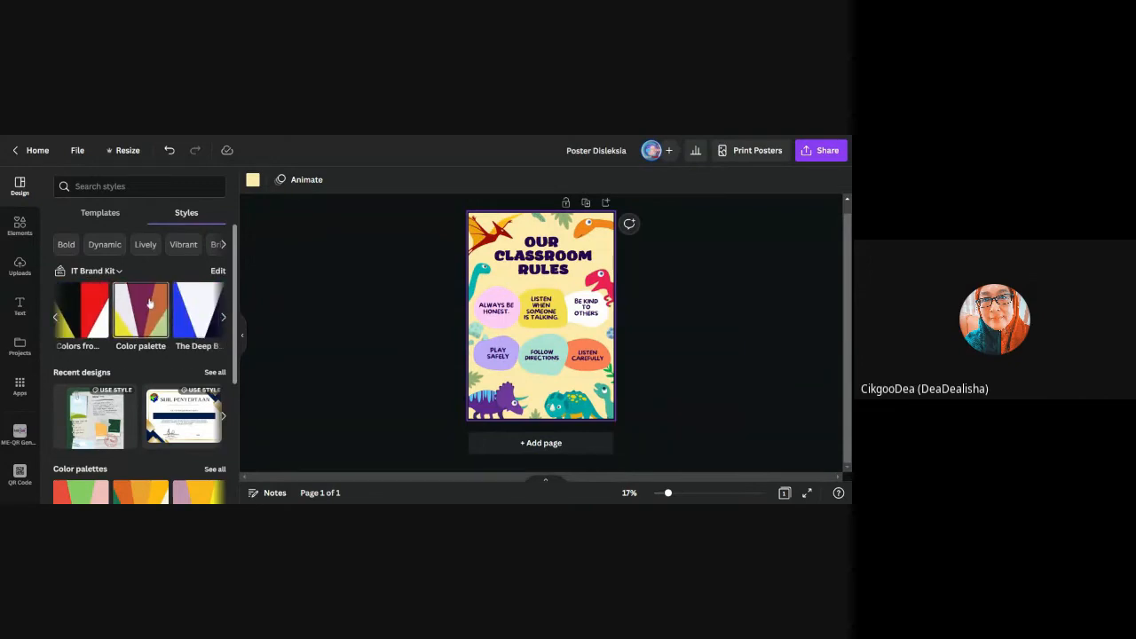
left_click(139, 302)
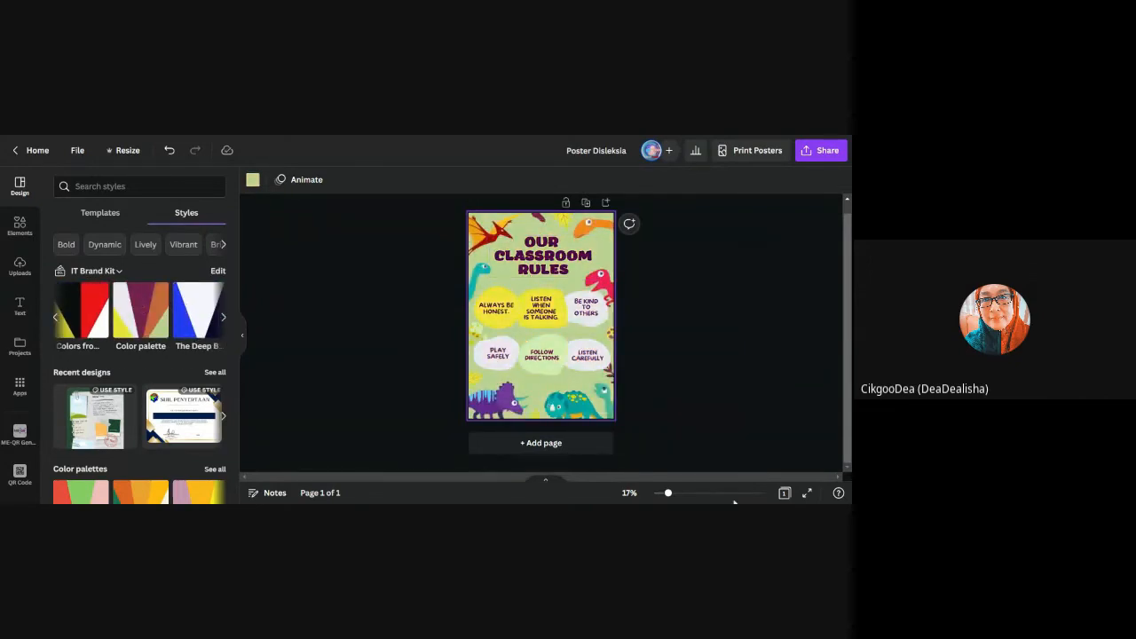
left_click(694, 495)
scroll(786, 357, "up", 3)
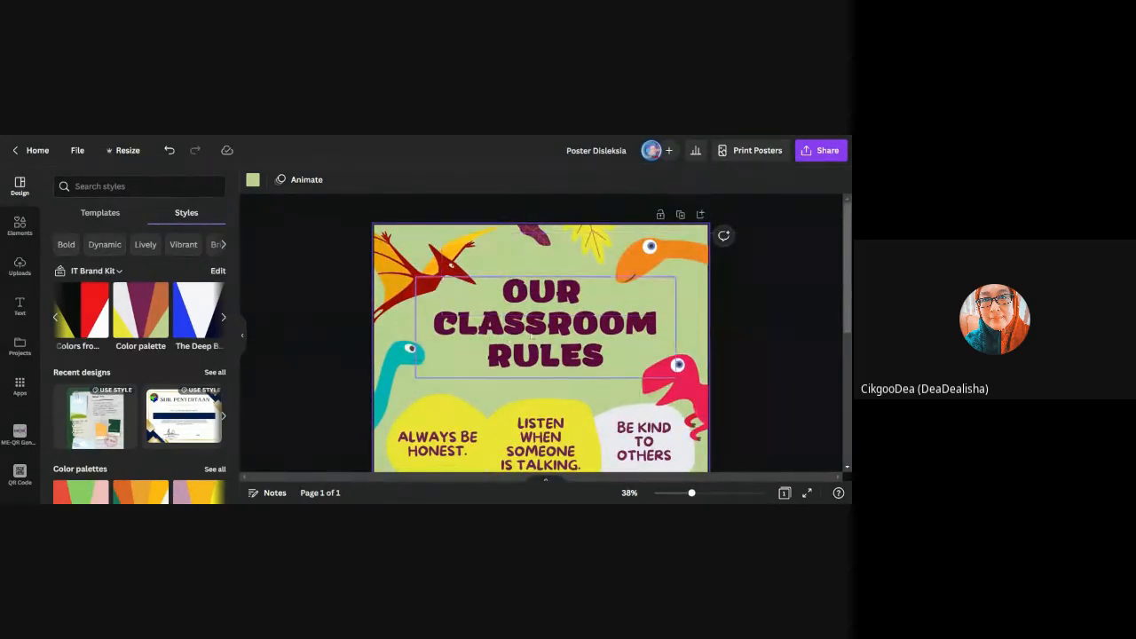
scroll(545, 335, "down", 5)
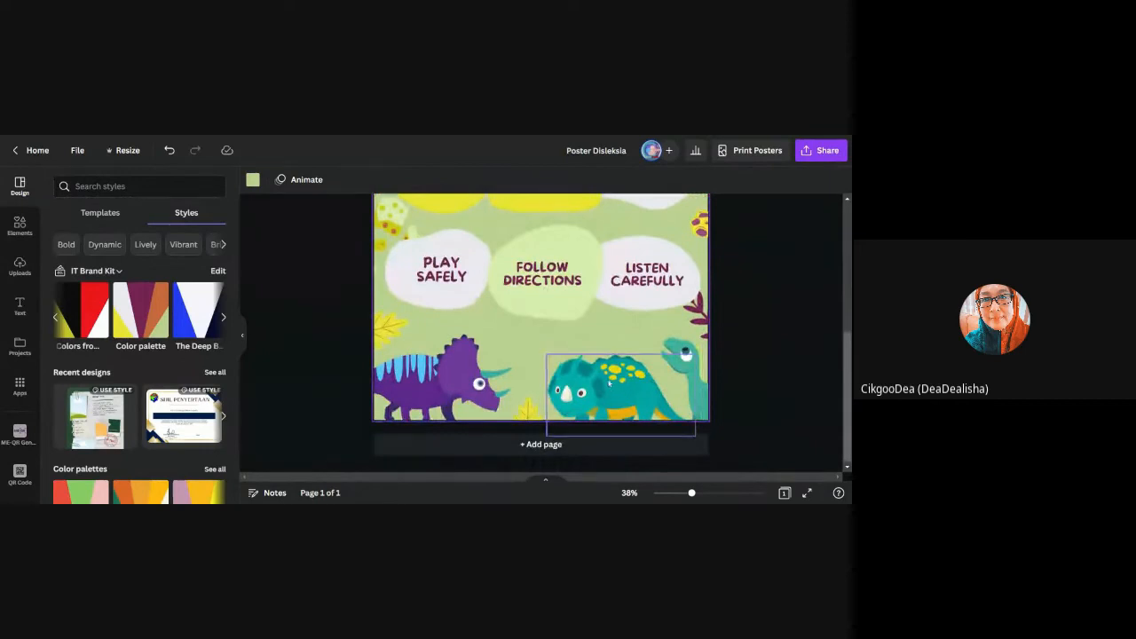
scroll(546, 355, "up", 2)
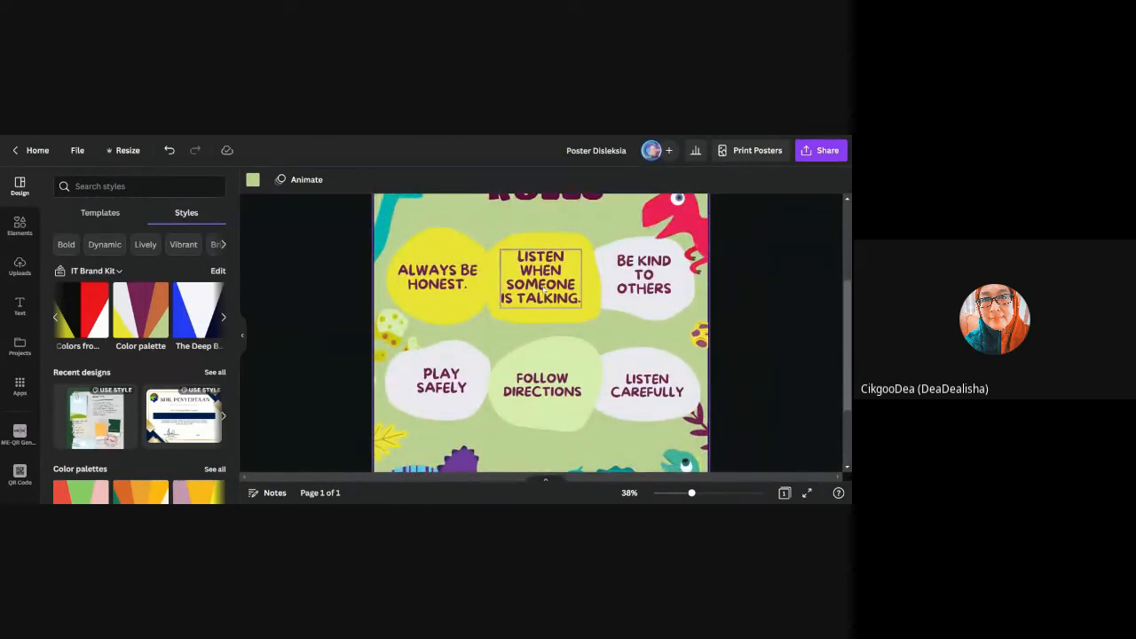
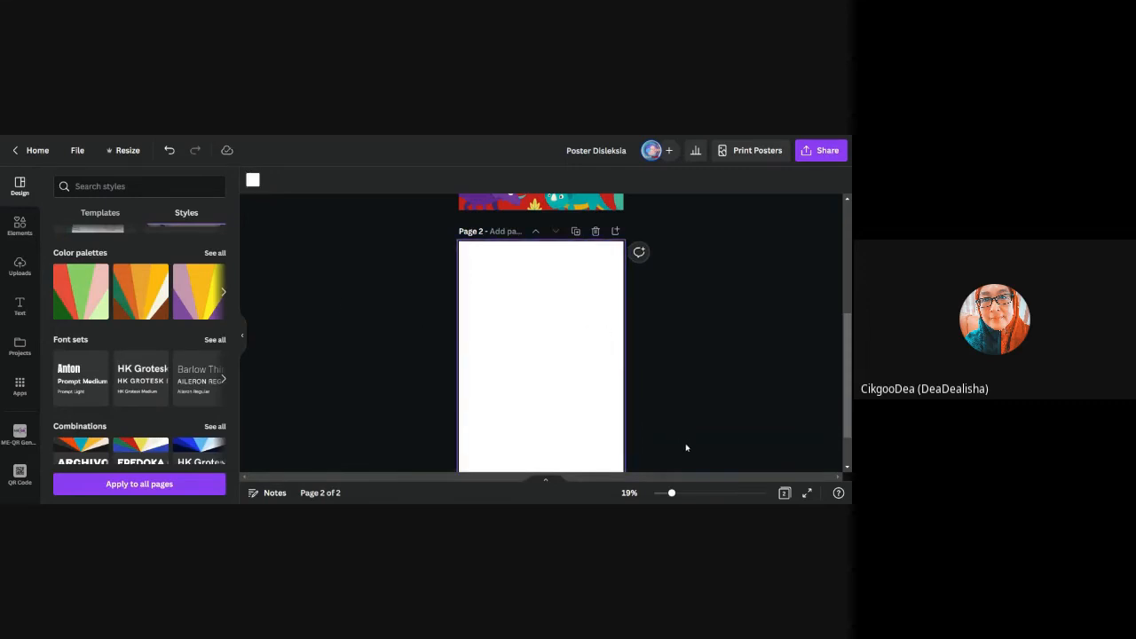
- Examine the red classroom rules poster on page 1 and the blank page 2 at different magnifications
left_click(714, 496)
scroll(700, 365, "up", 2)
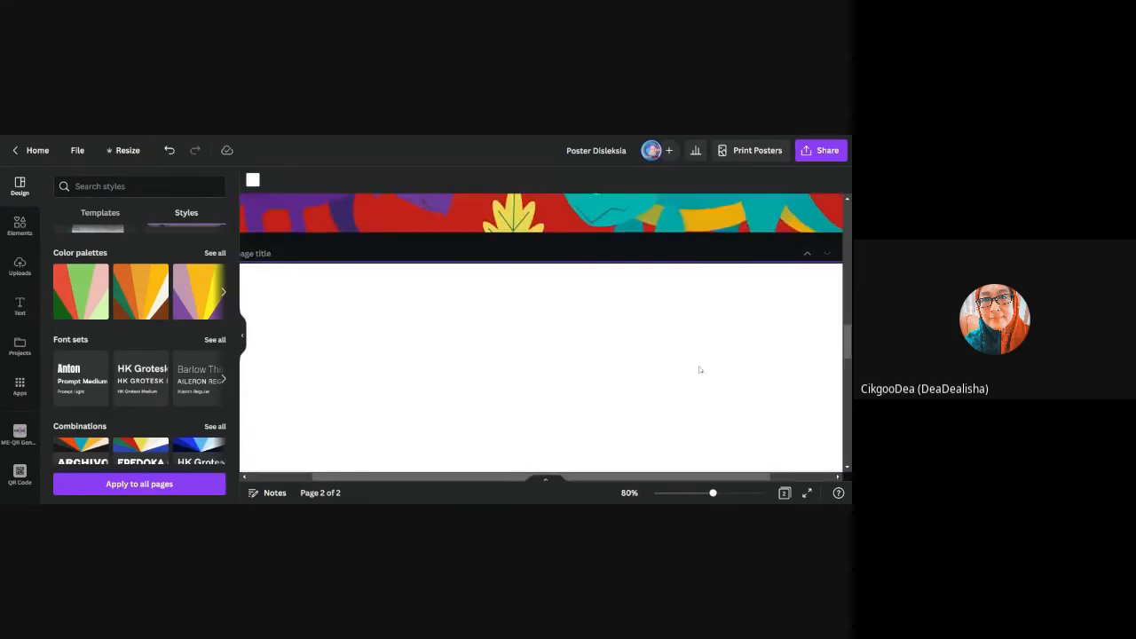
left_click(680, 495)
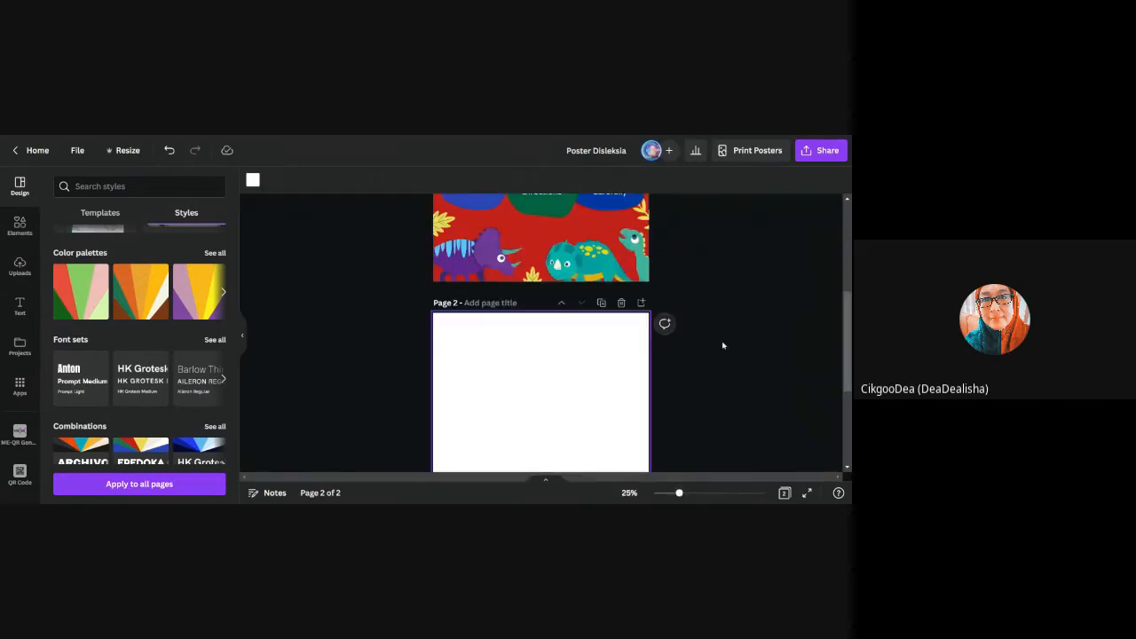
scroll(723, 342, "down", 2)
scroll(728, 341, "up", 2)
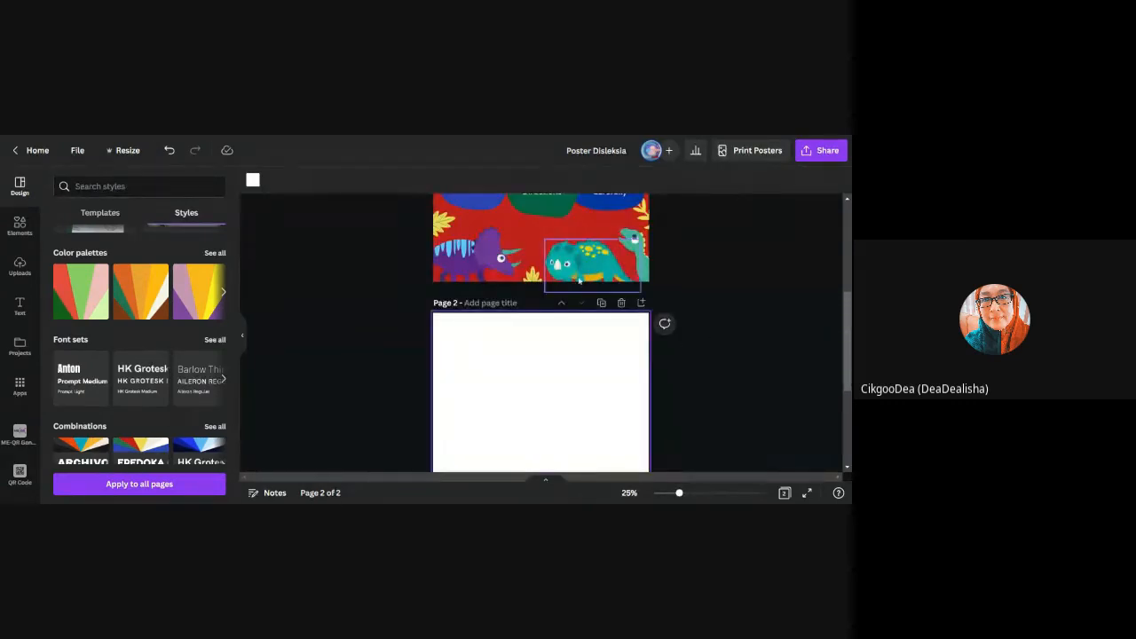
scroll(700, 324, "up", 4)
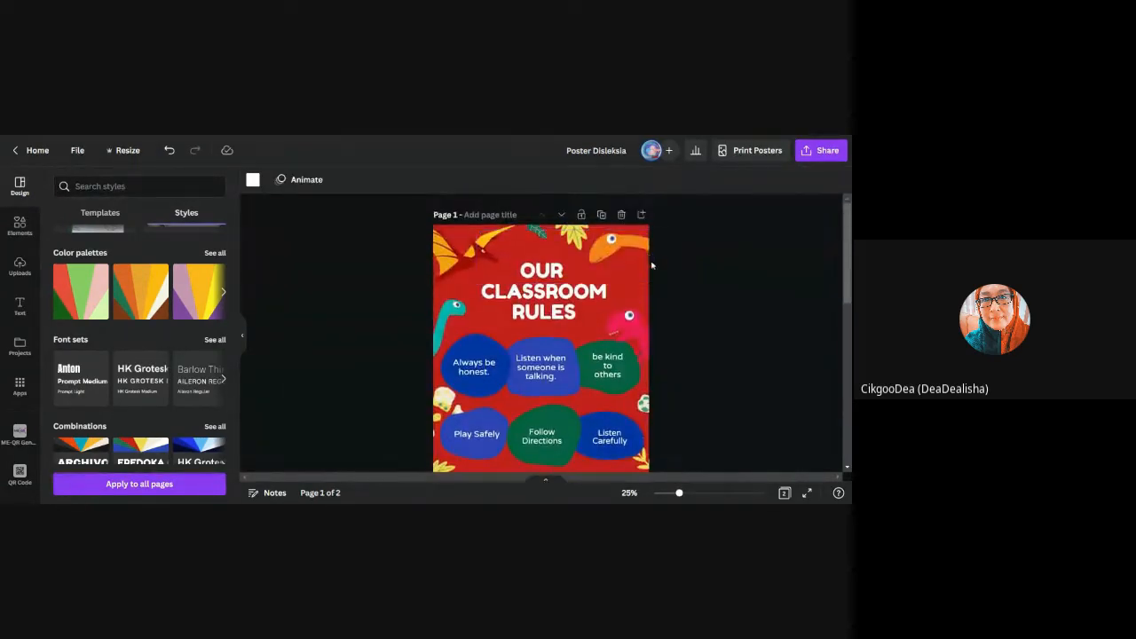
scroll(673, 313, "down", 4)
scroll(673, 313, "down", 2)
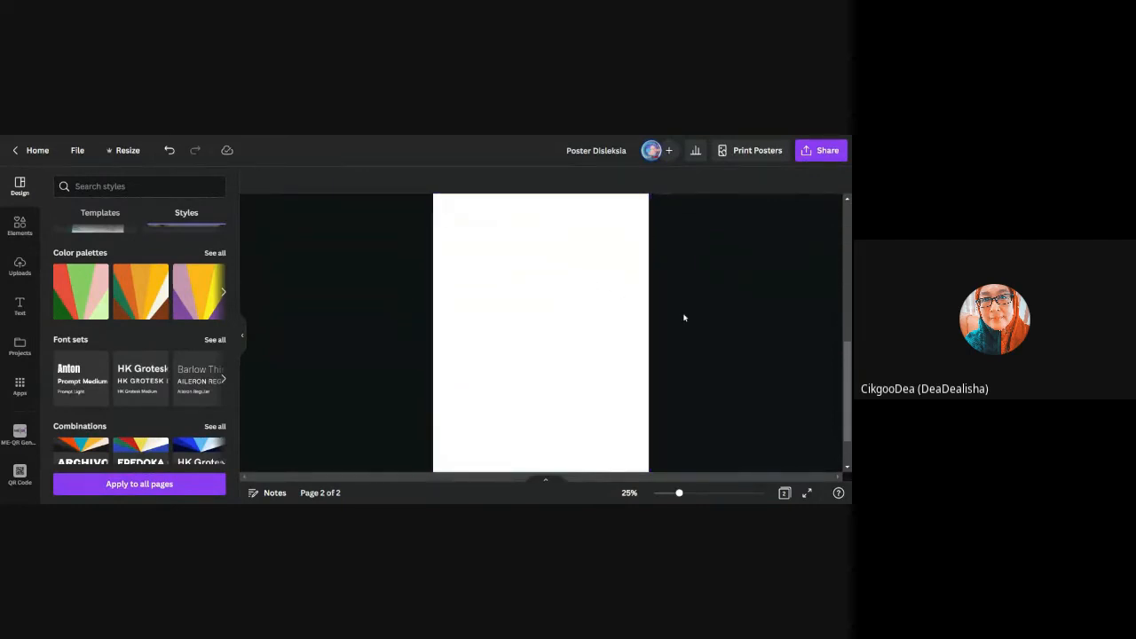
scroll(683, 317, "up", 1)
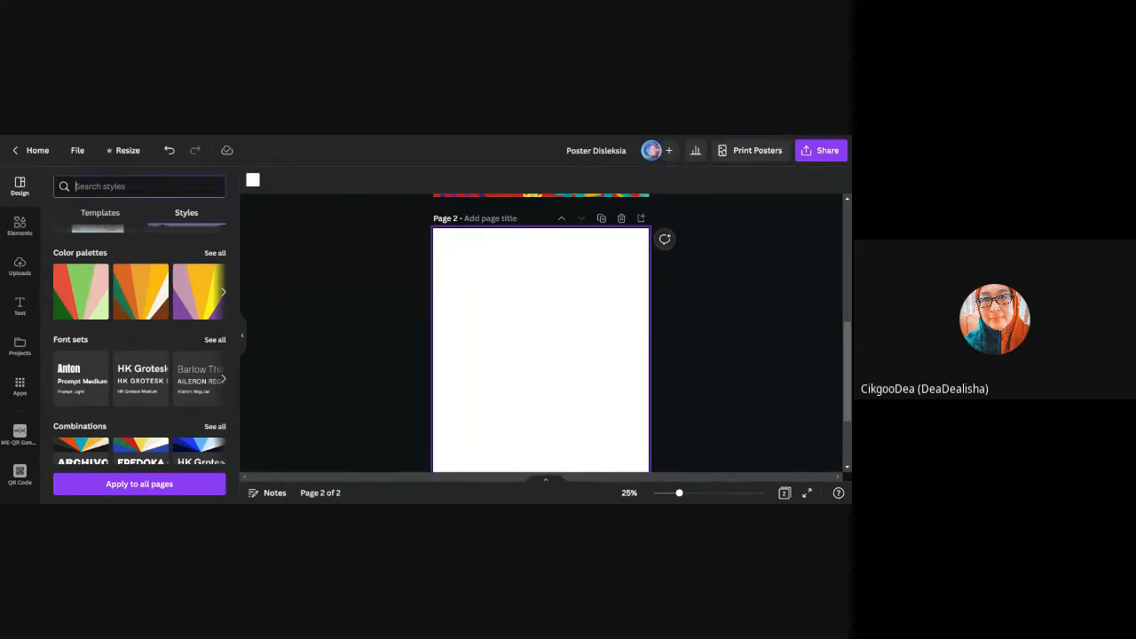
- Search the design styles for "classroom poster"
type("cl")
key("BackSpace")
key("BackSpace")
key("BackSpace")
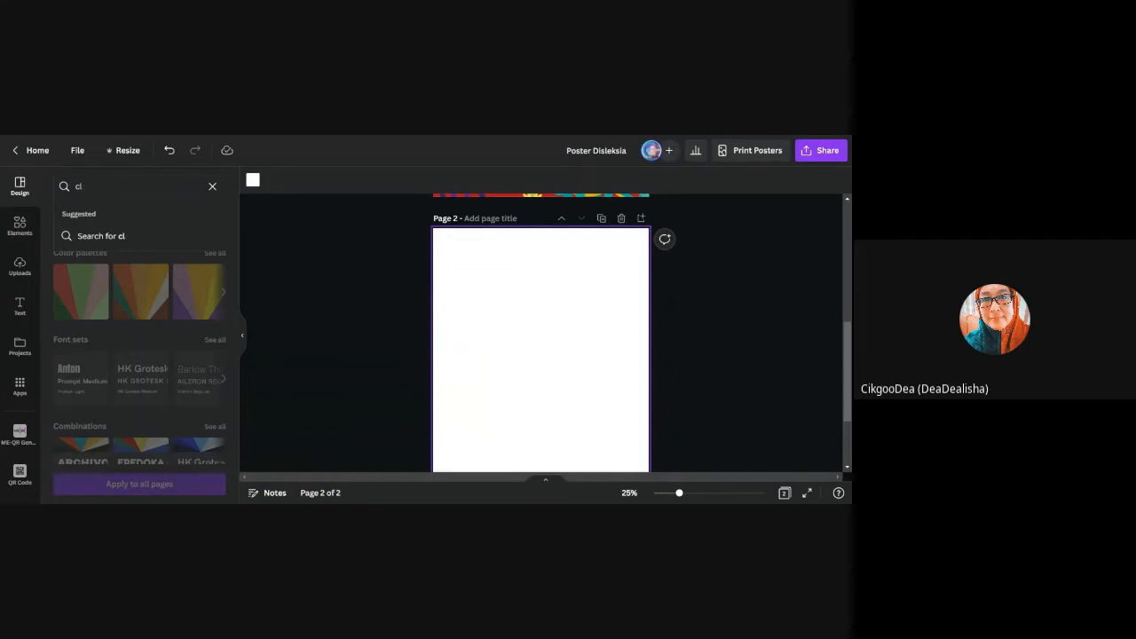
type("assroom")
type("poster")
key("Return")
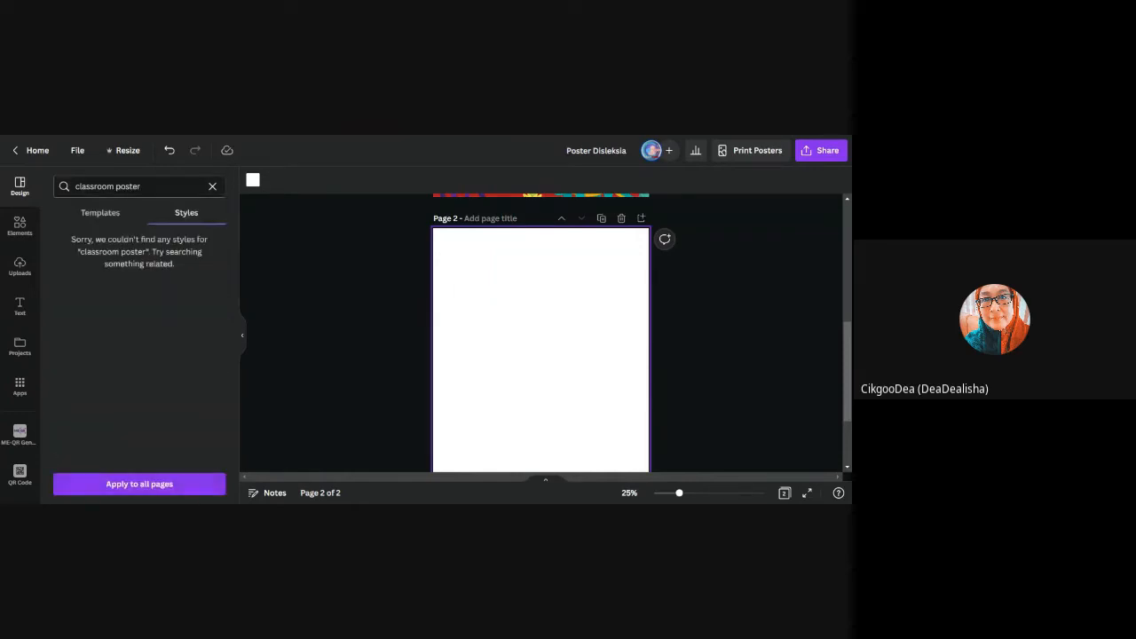
- Browse the classroom poster templates and their related categories, and list the templates in the "Teacher" category
left_click(106, 215)
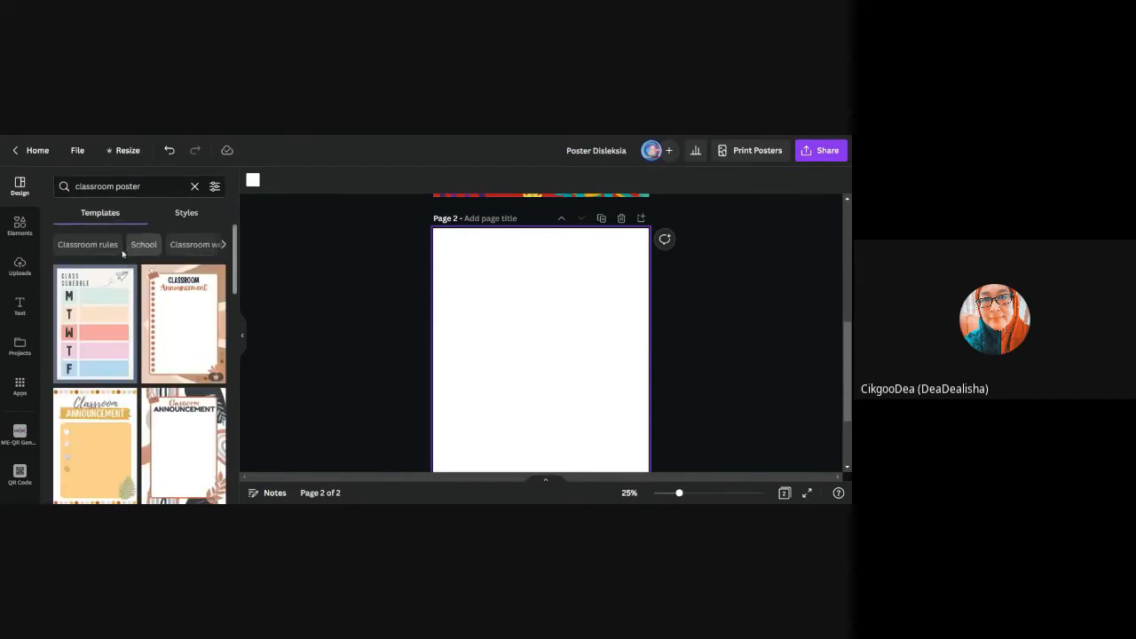
left_click(224, 245)
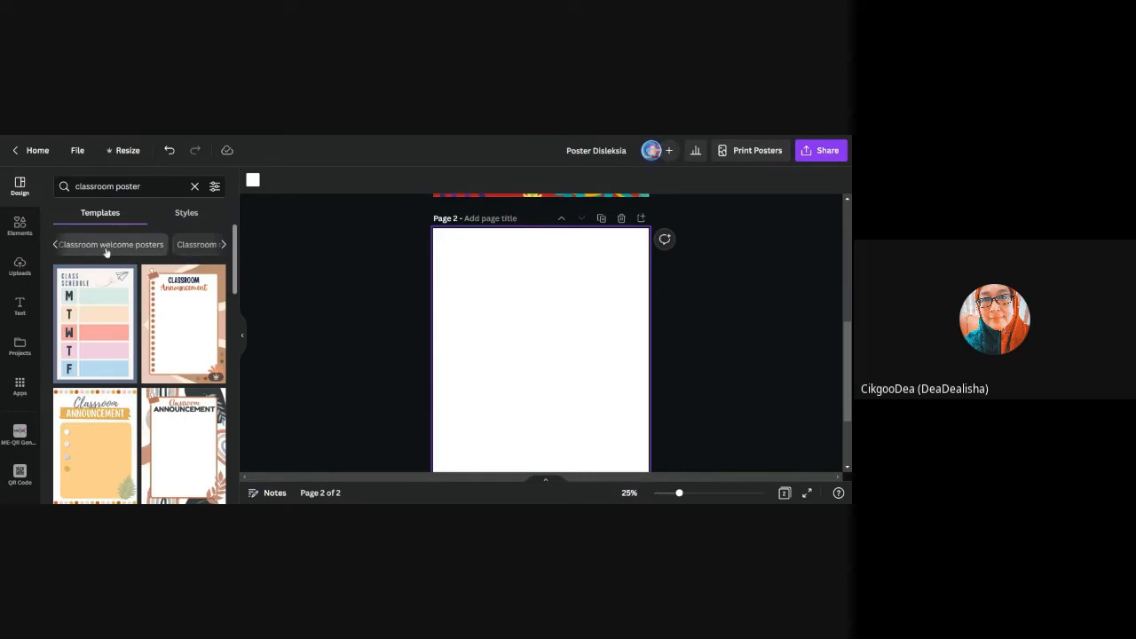
left_click(223, 244)
left_click(222, 244)
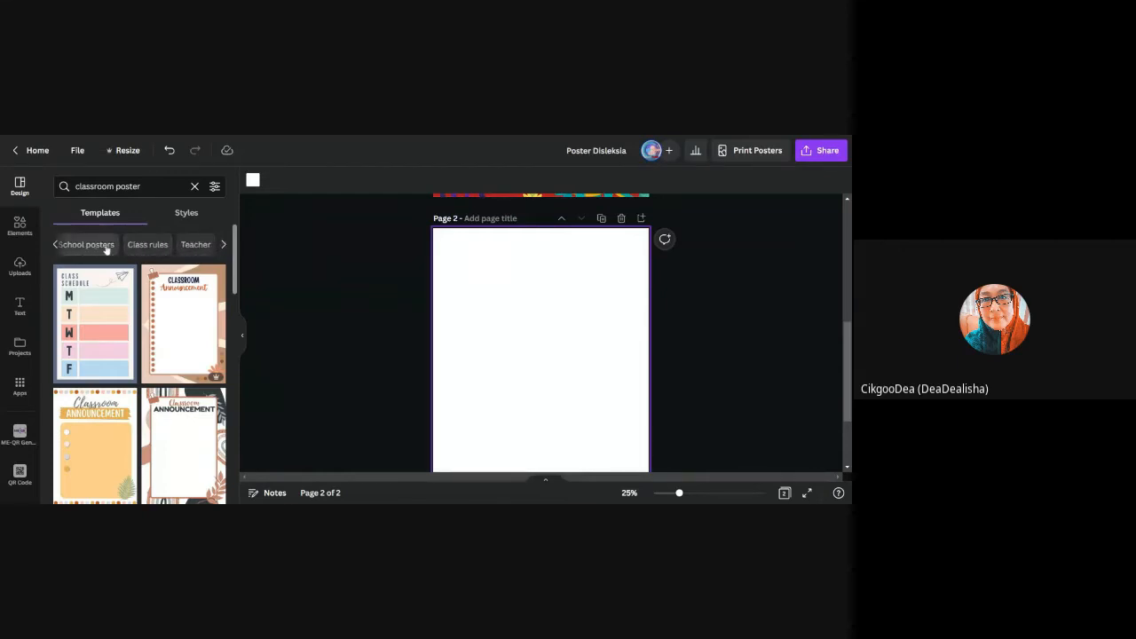
left_click(195, 245)
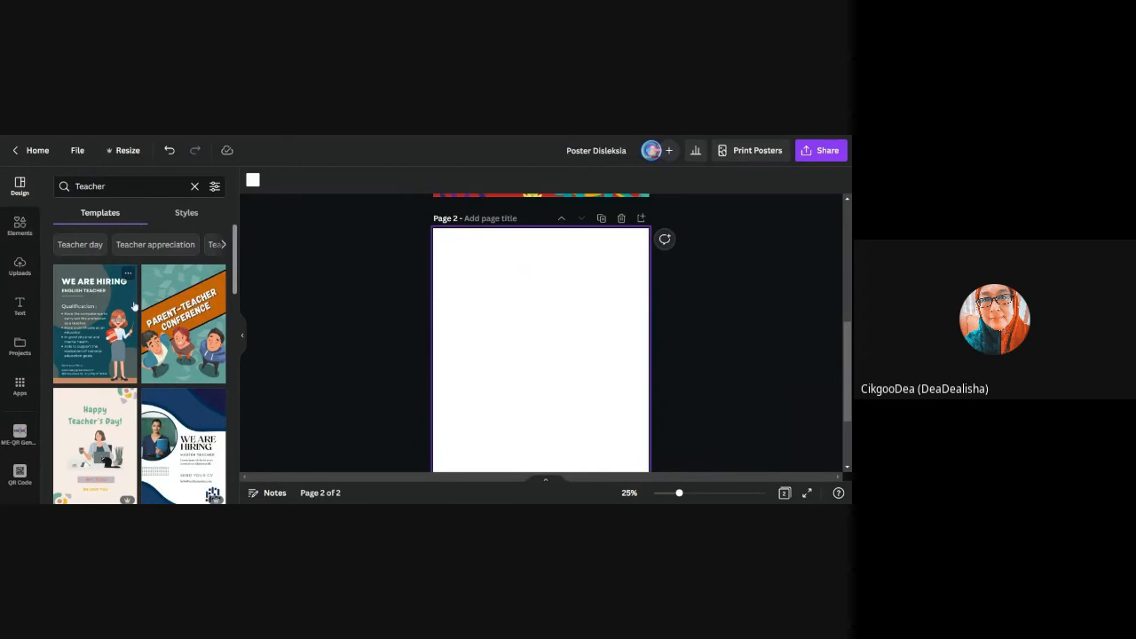
scroll(717, 368, "down", 3)
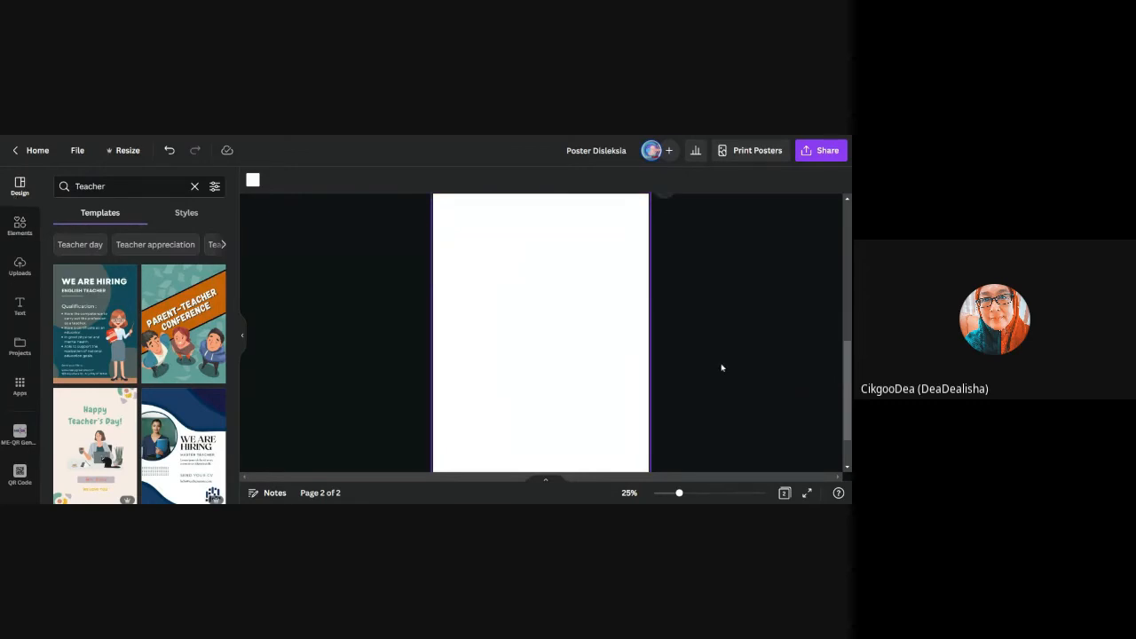
scroll(721, 363, "up", 3)
scroll(722, 362, "down", 1)
- Search the elements for the suggested term "space background" and browse all of its matching graphics
left_click(26, 235)
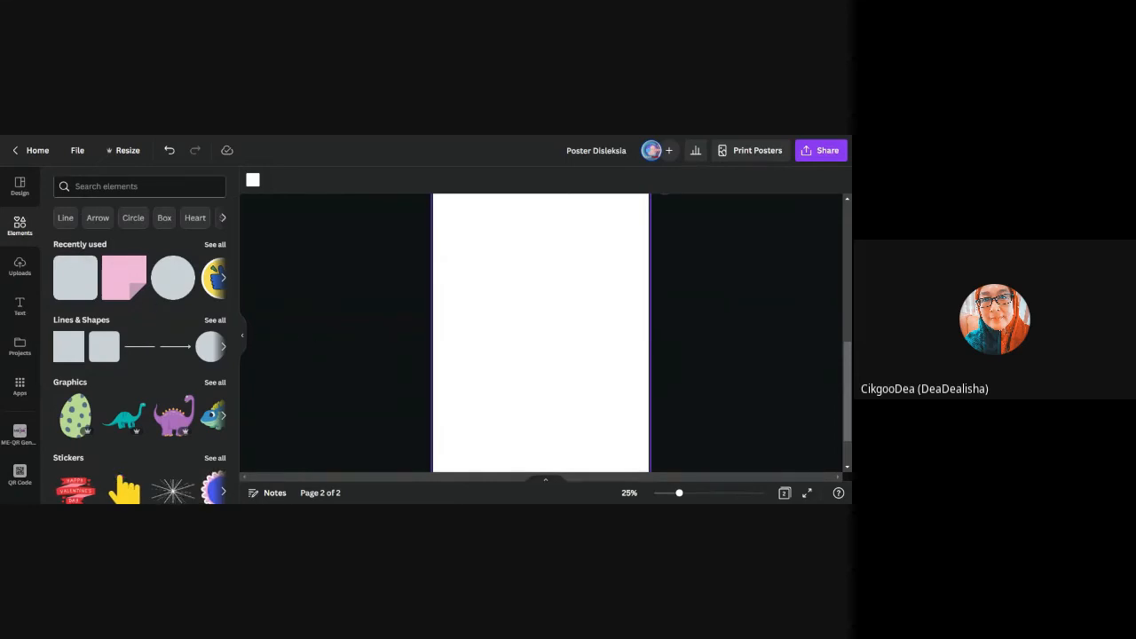
left_click(97, 186)
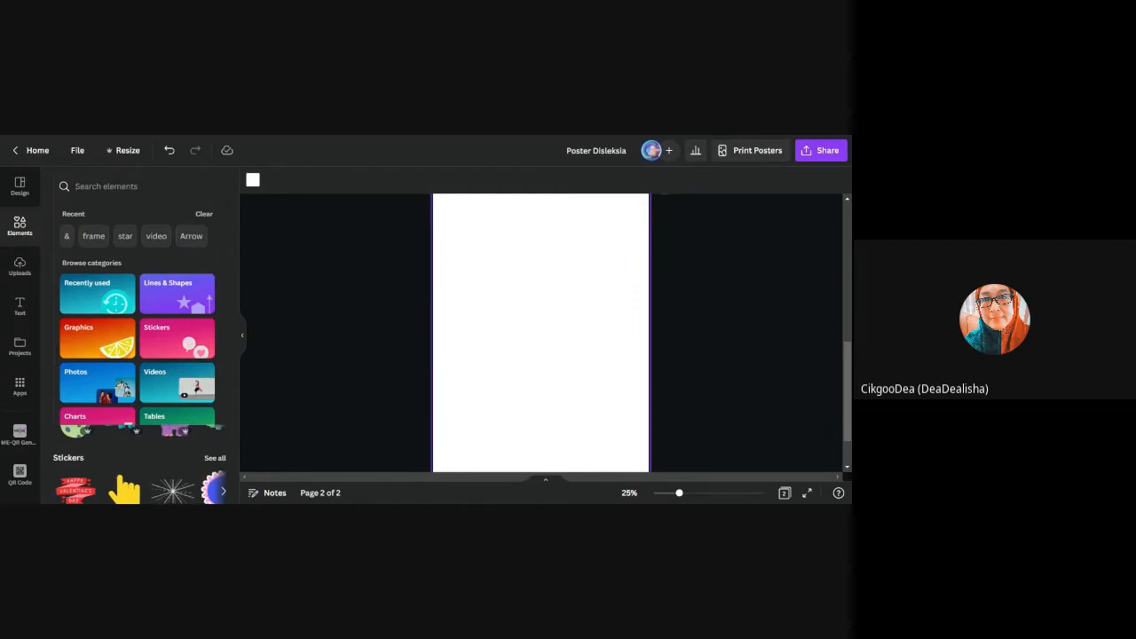
type("space")
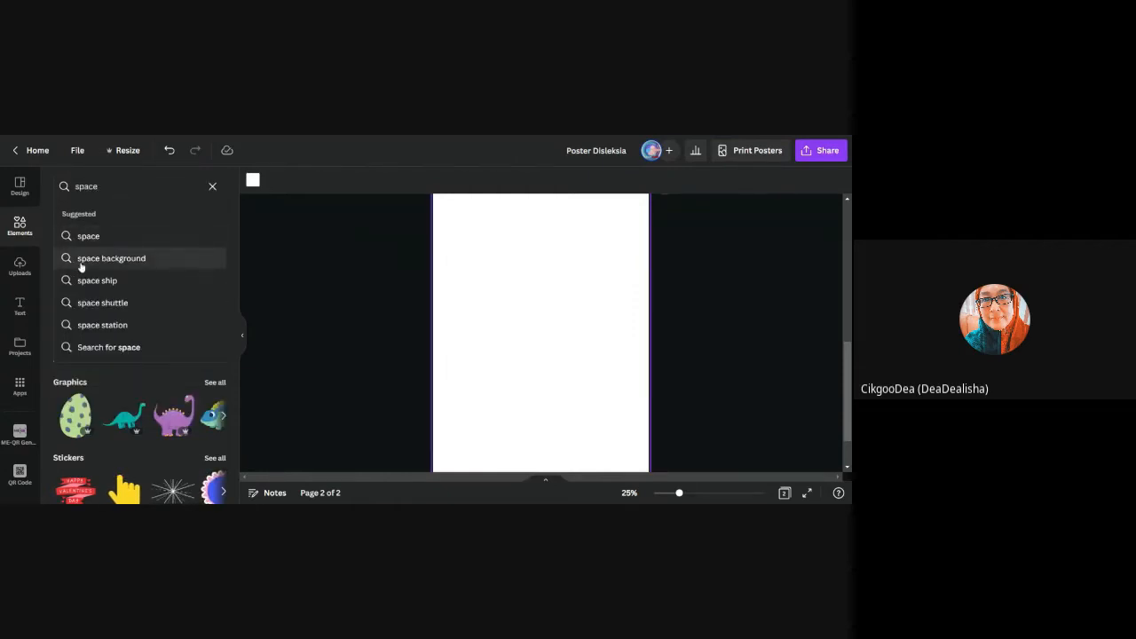
left_click(98, 260)
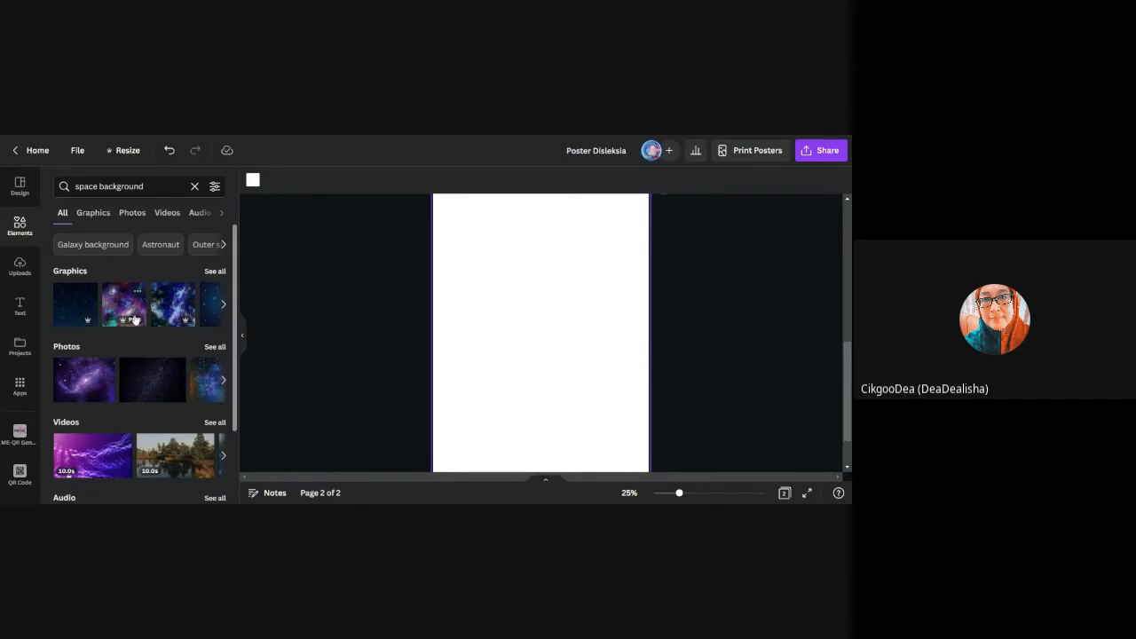
scroll(134, 373, "down", 2)
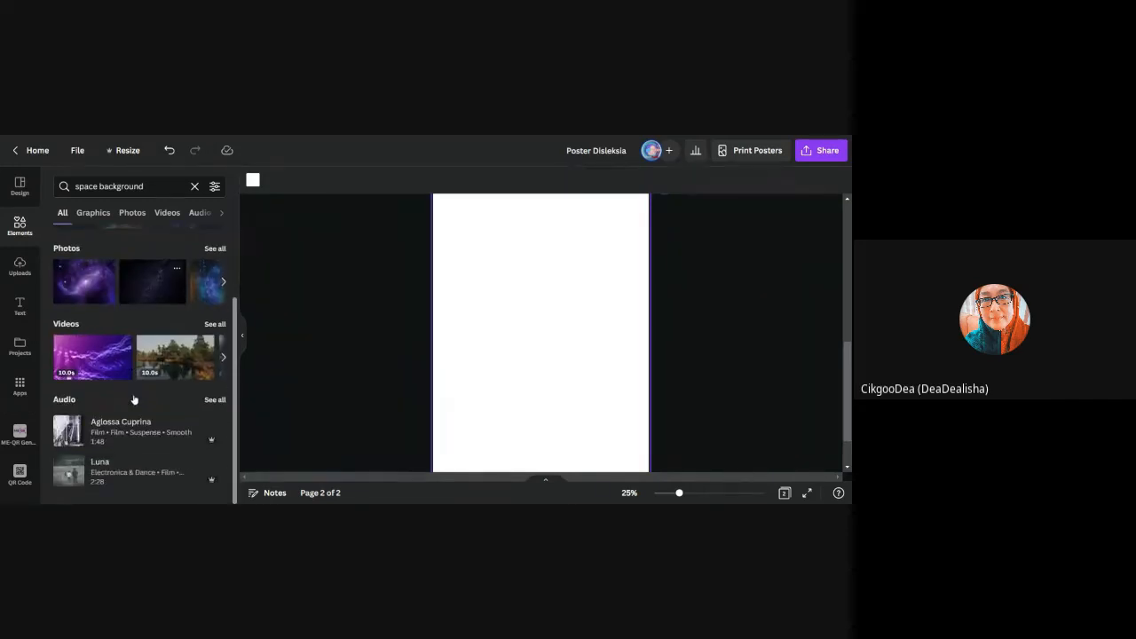
scroll(132, 245, "up", 2)
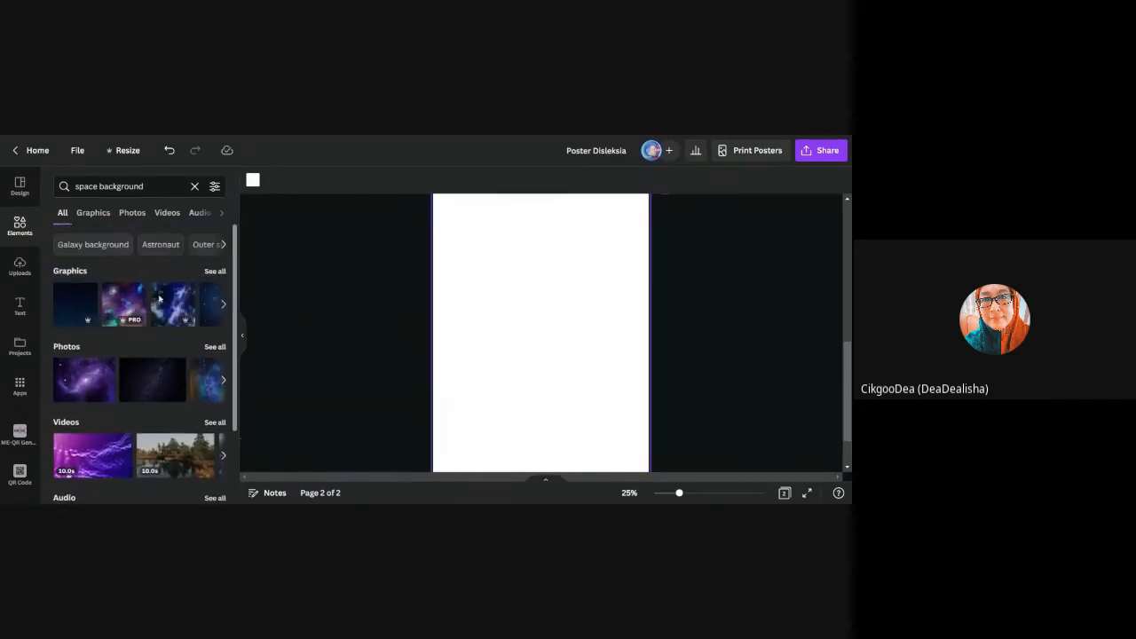
left_click(215, 272)
scroll(162, 348, "down", 2)
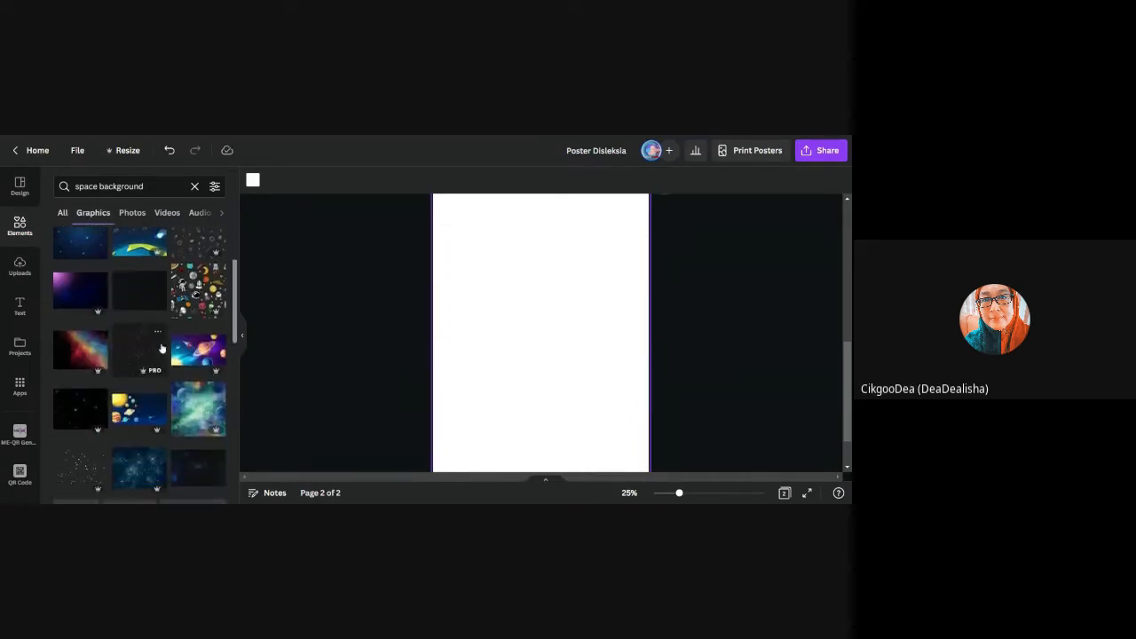
scroll(161, 348, "up", 2)
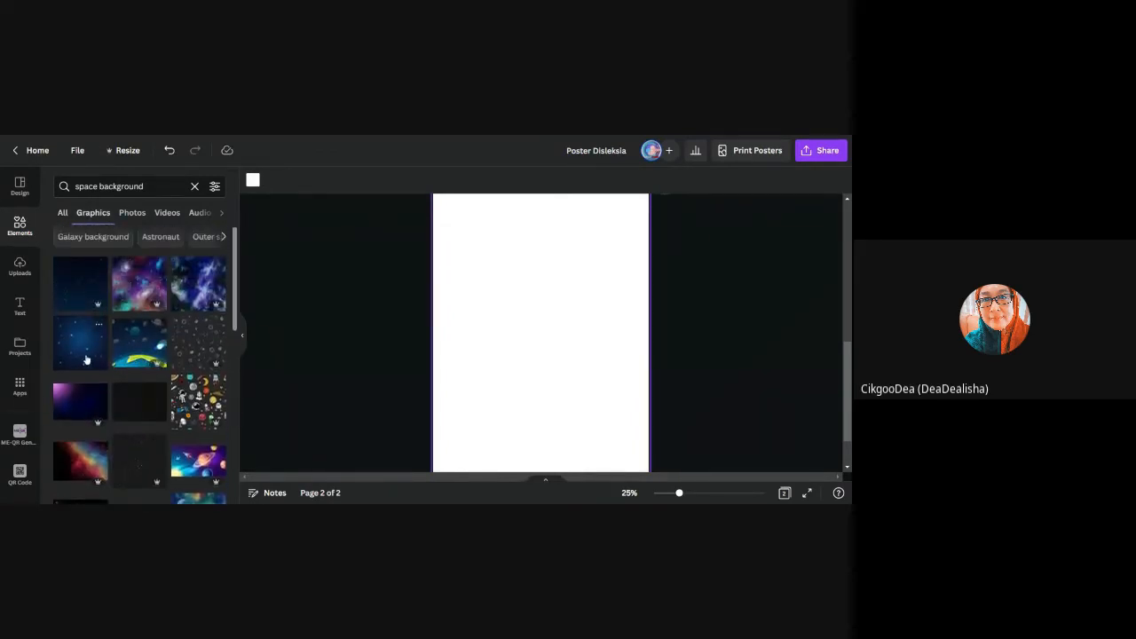
- Place the blue starry sky graphic on page 2 and enlarge it until it covers the whole page
left_click(86, 347)
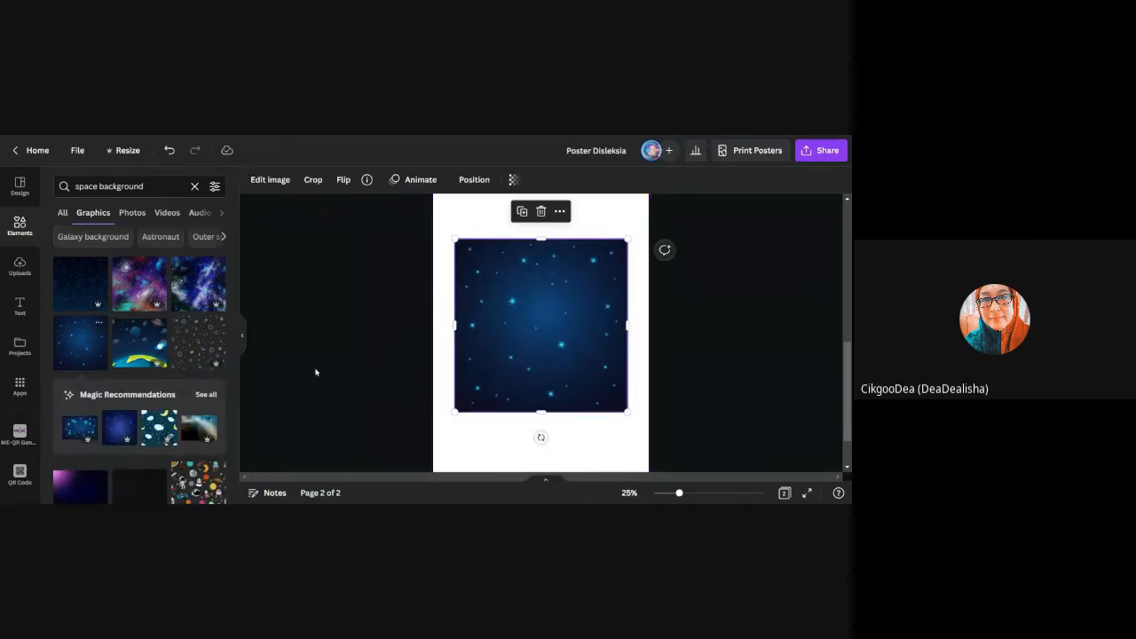
scroll(648, 324, "up", 1)
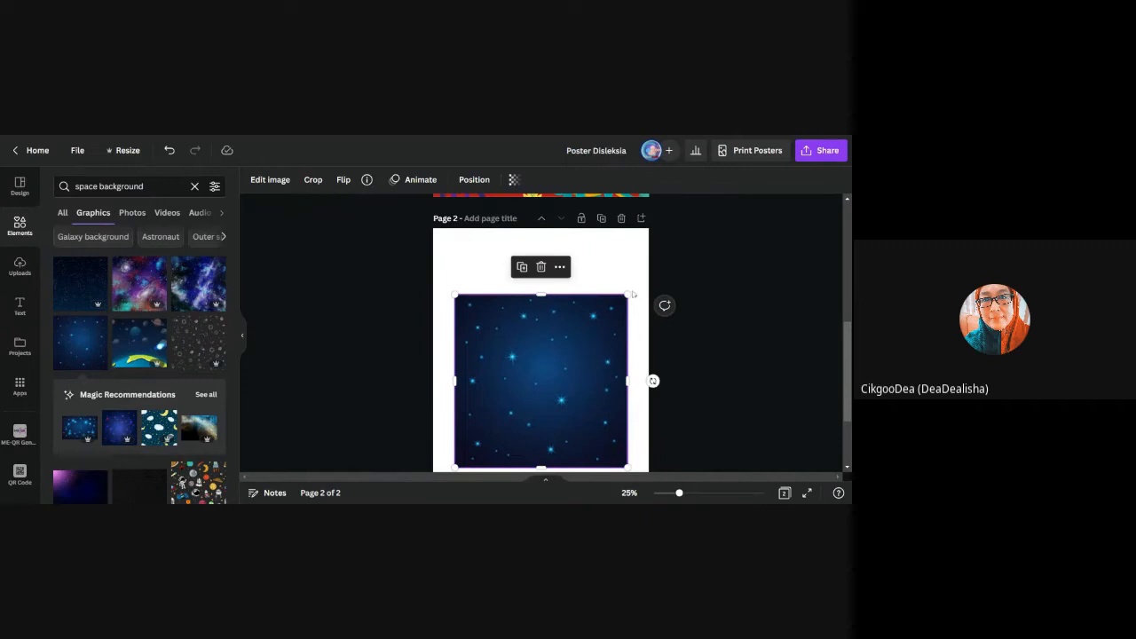
left_click_drag(628, 294, 718, 246)
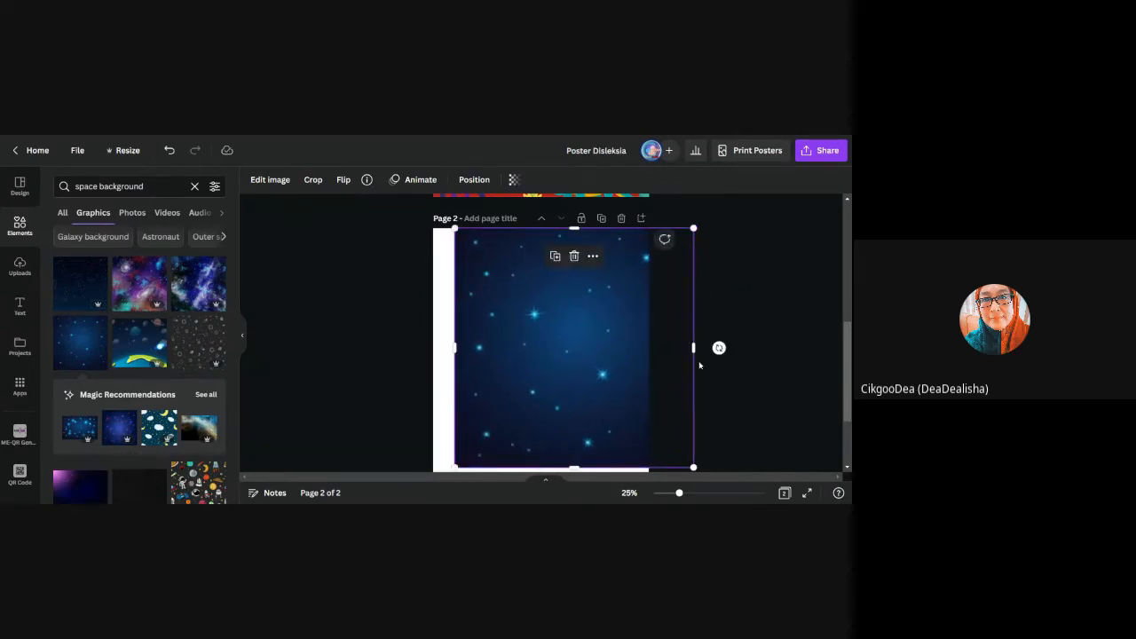
scroll(577, 337, "down", 2)
left_click_drag(454, 351, 411, 448)
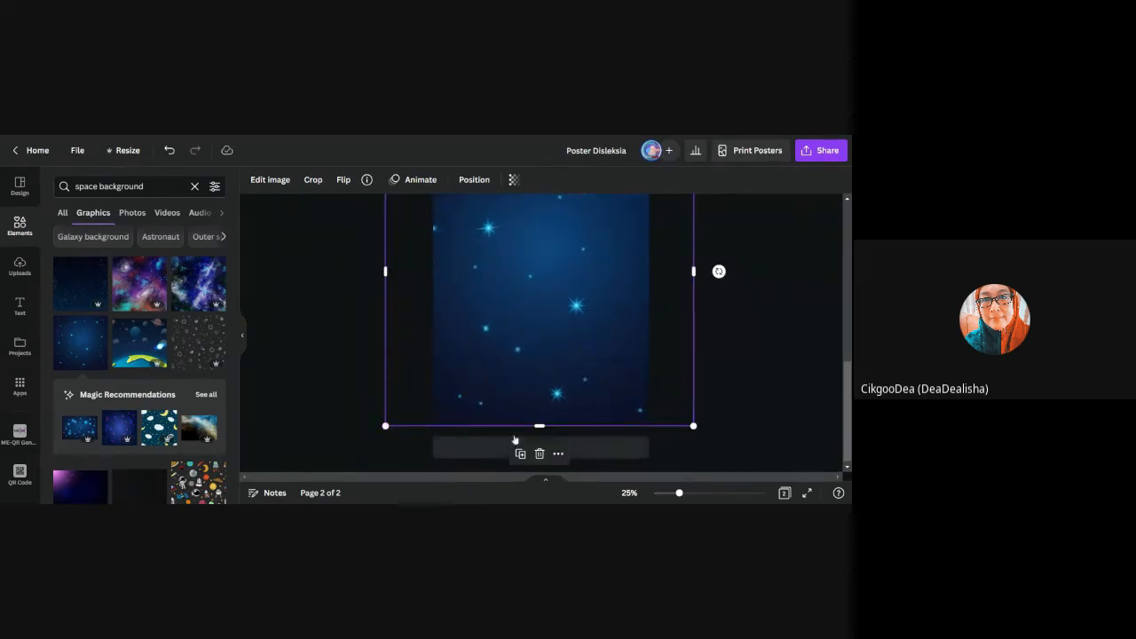
scroll(761, 341, "up", 2)
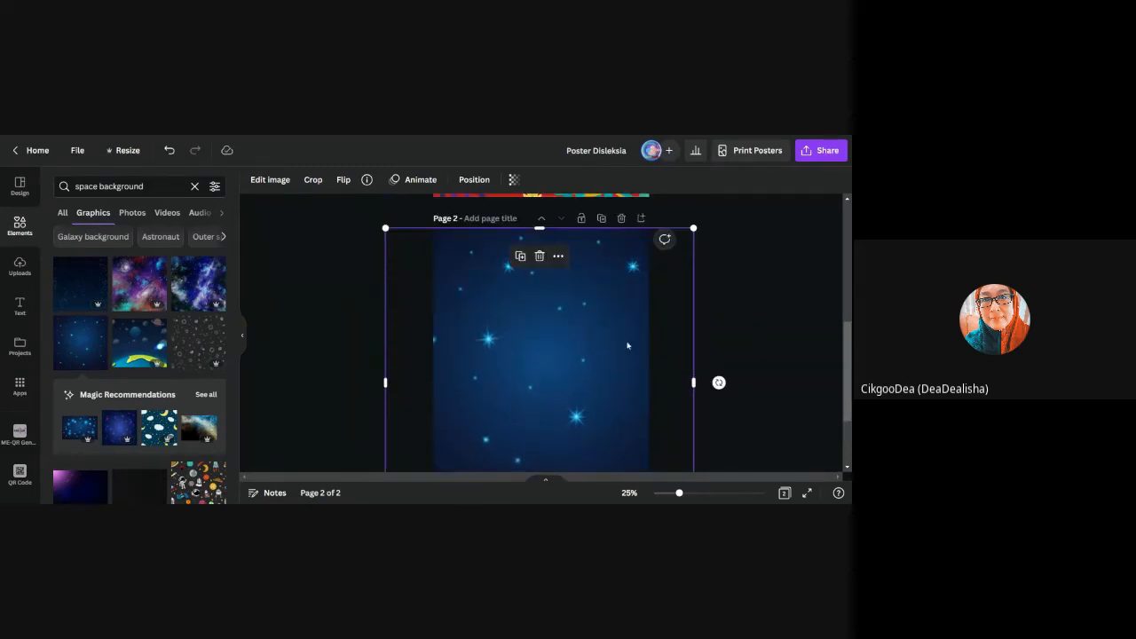
left_click(737, 304)
- Examine the Lock options of the starry background and delete the background from page 2
left_click(642, 329)
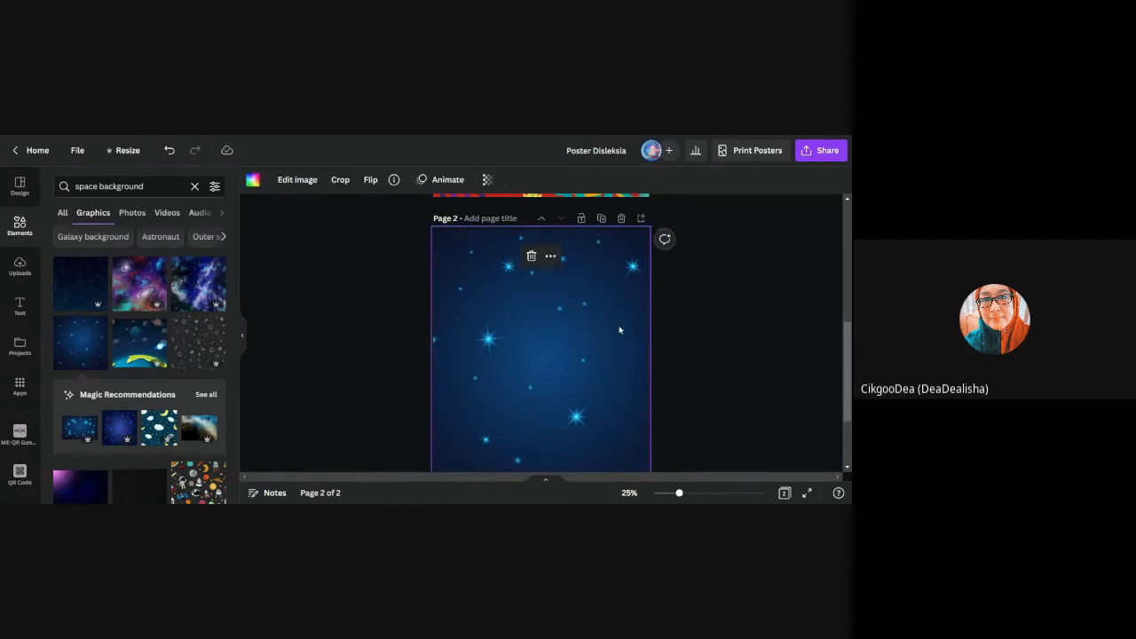
left_click_drag(571, 353, 640, 361)
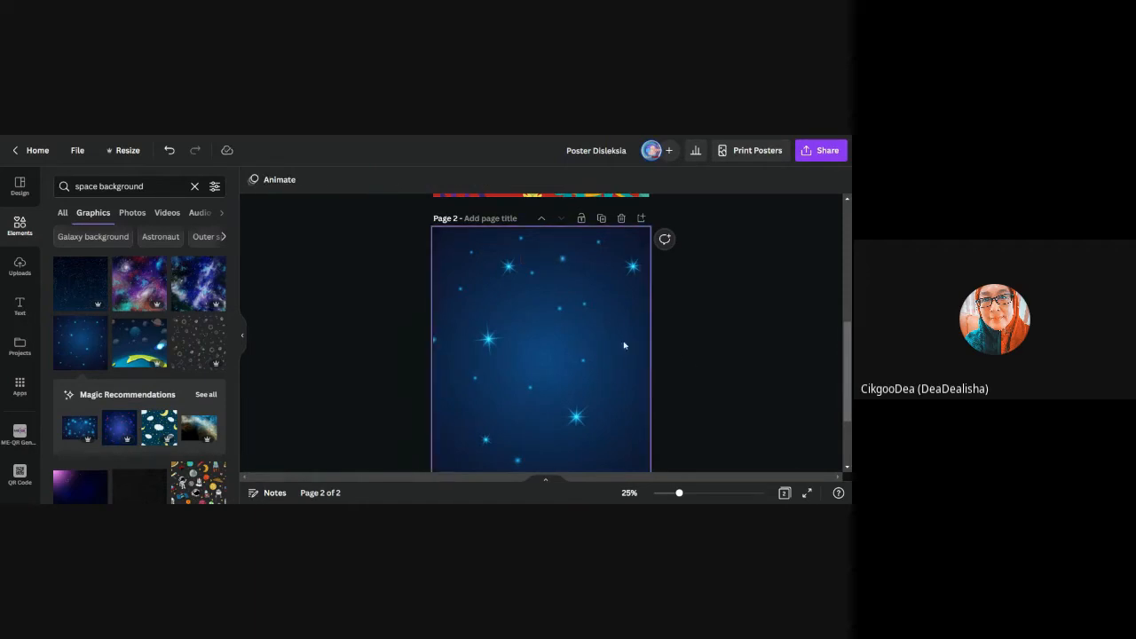
left_click(587, 291)
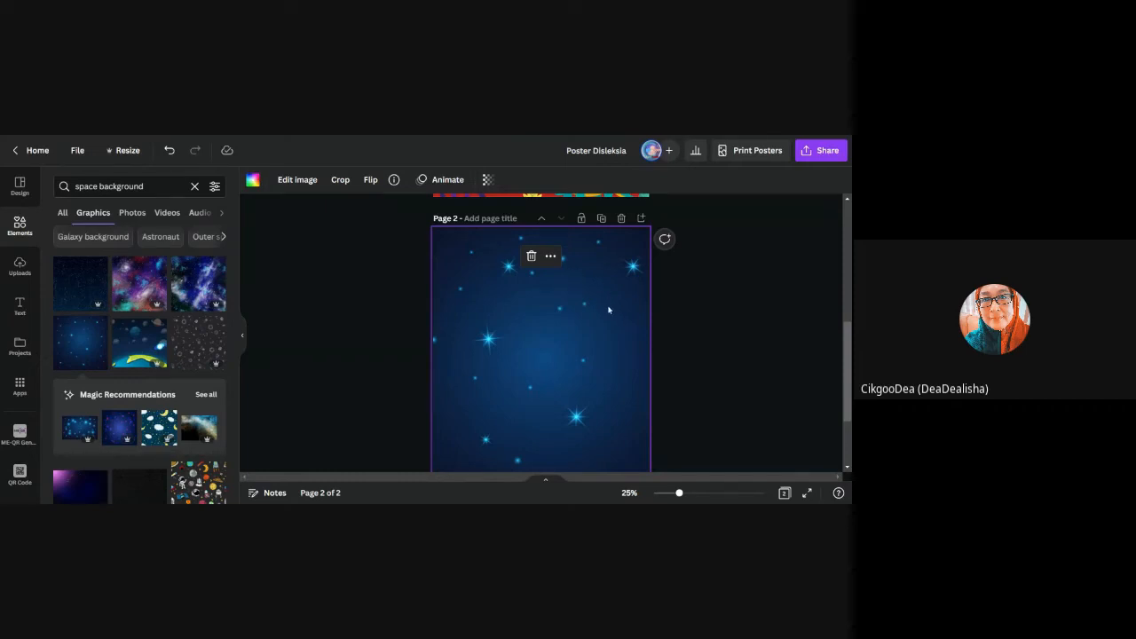
right_click(595, 328)
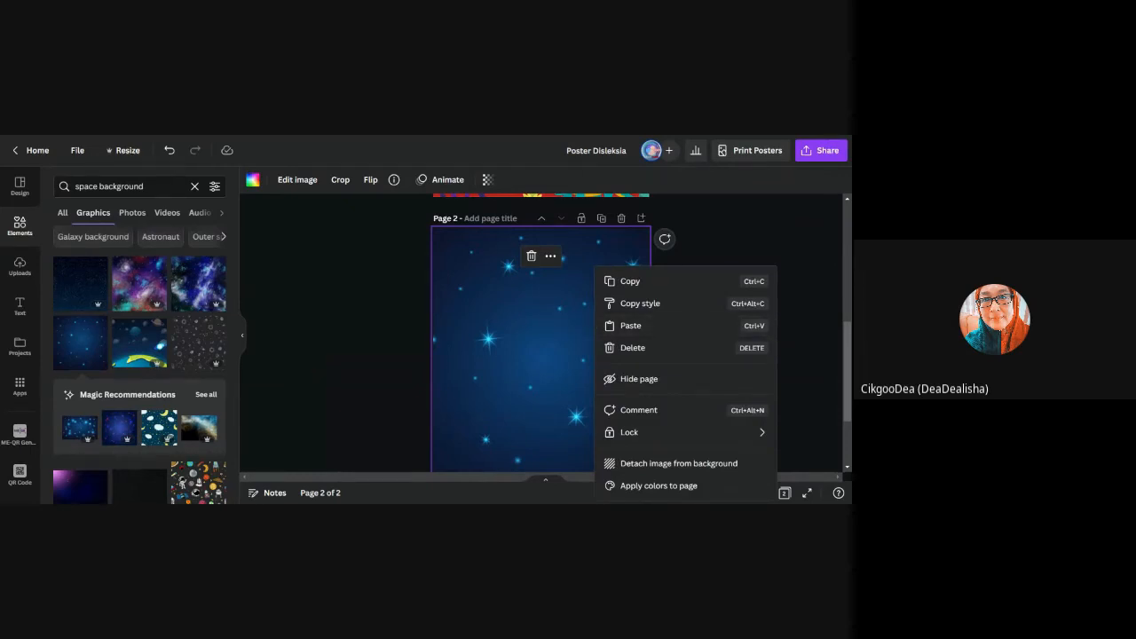
mouse_move(636, 435)
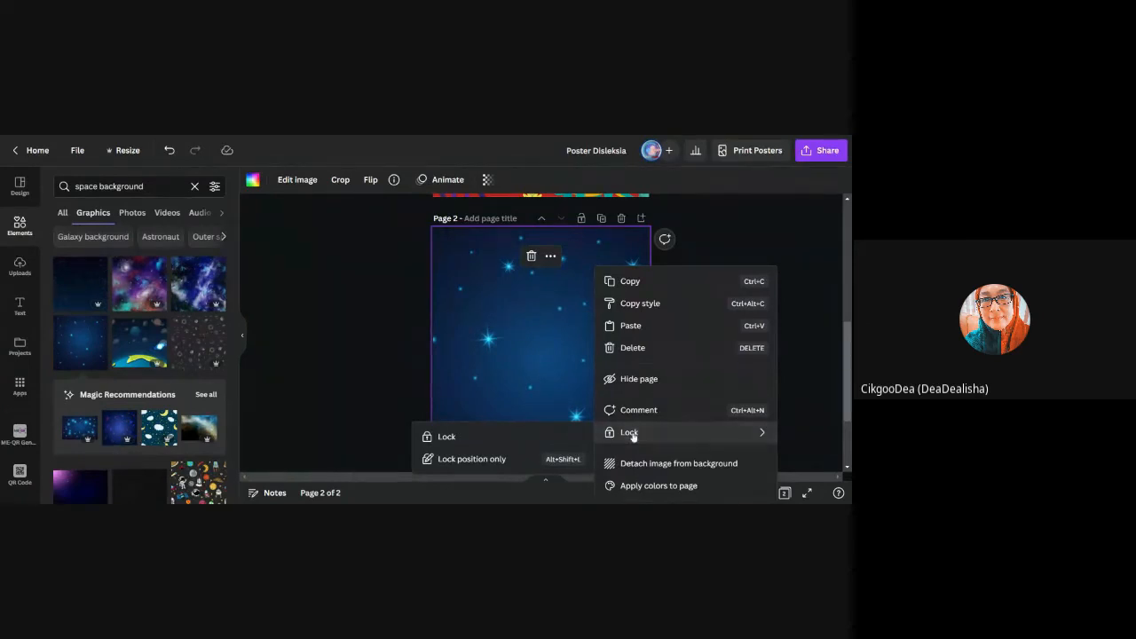
left_click(510, 314)
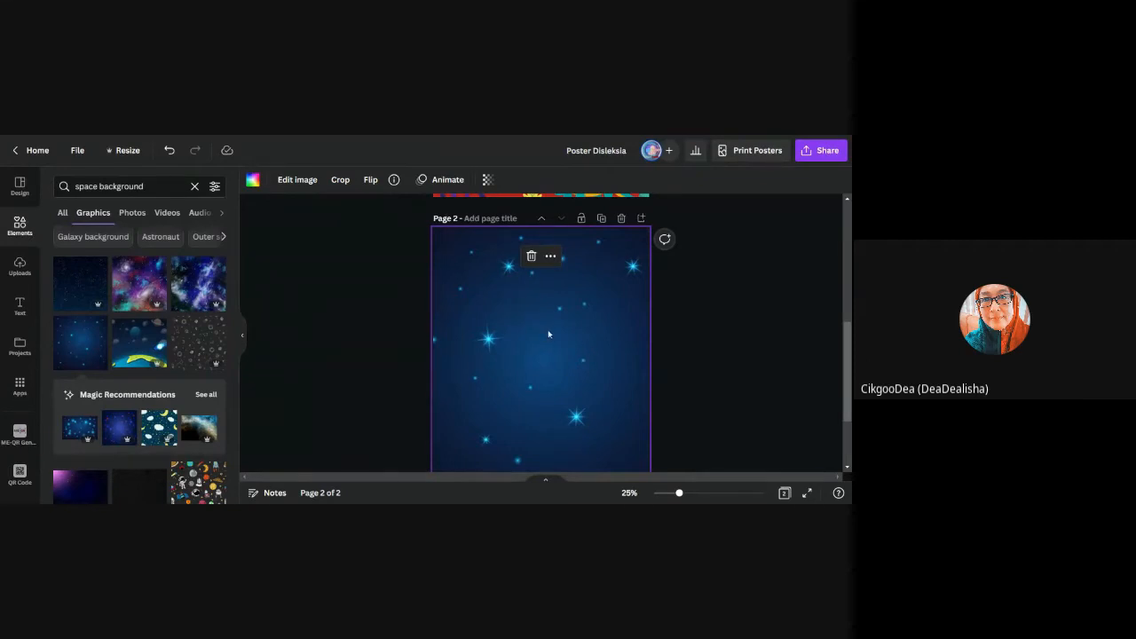
left_click(531, 255)
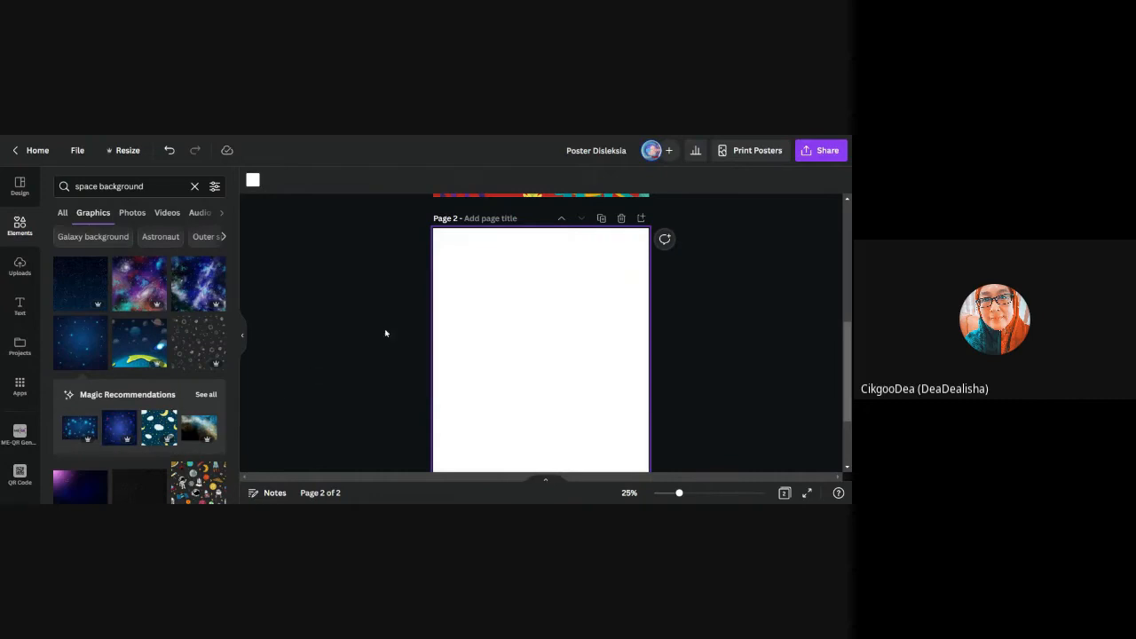
- Place the space graphic with planets, asteroids and a green planet surface on page 2 and enlarge it to the page's full height
scroll(609, 354, "down", 3)
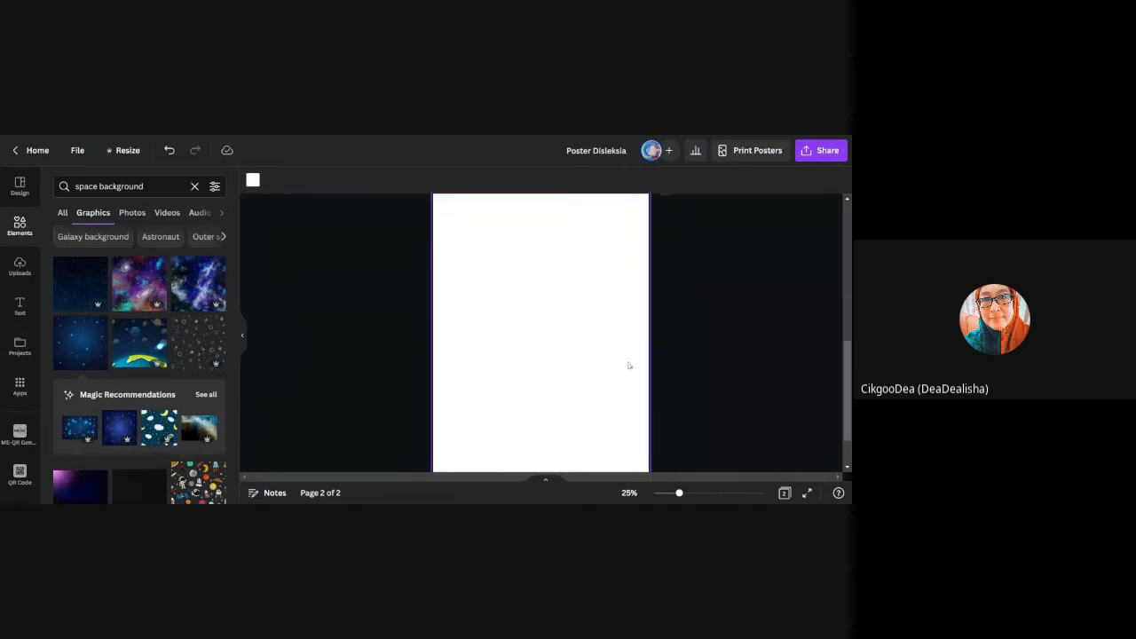
left_click(140, 342)
scroll(664, 352, "up", 2)
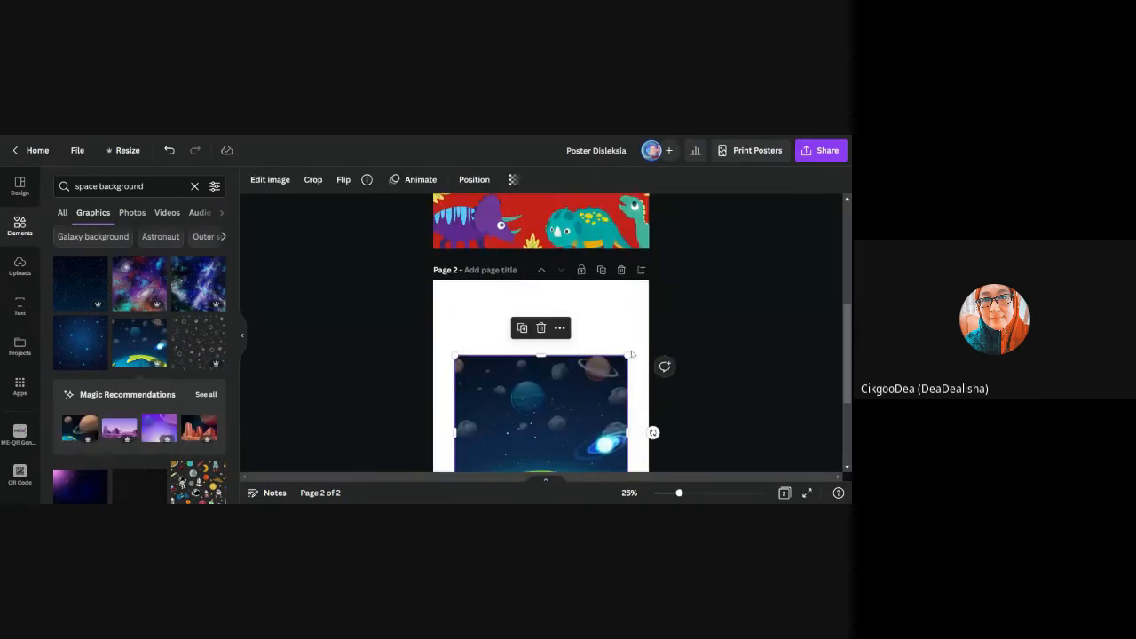
left_click_drag(631, 354, 648, 335)
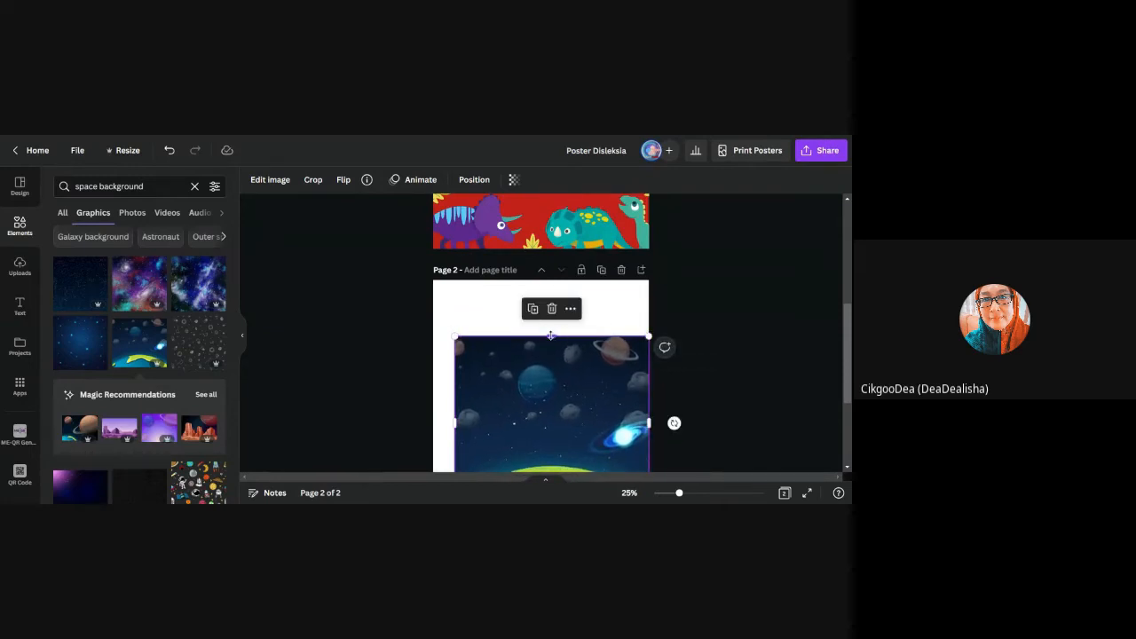
left_click_drag(455, 336, 392, 280)
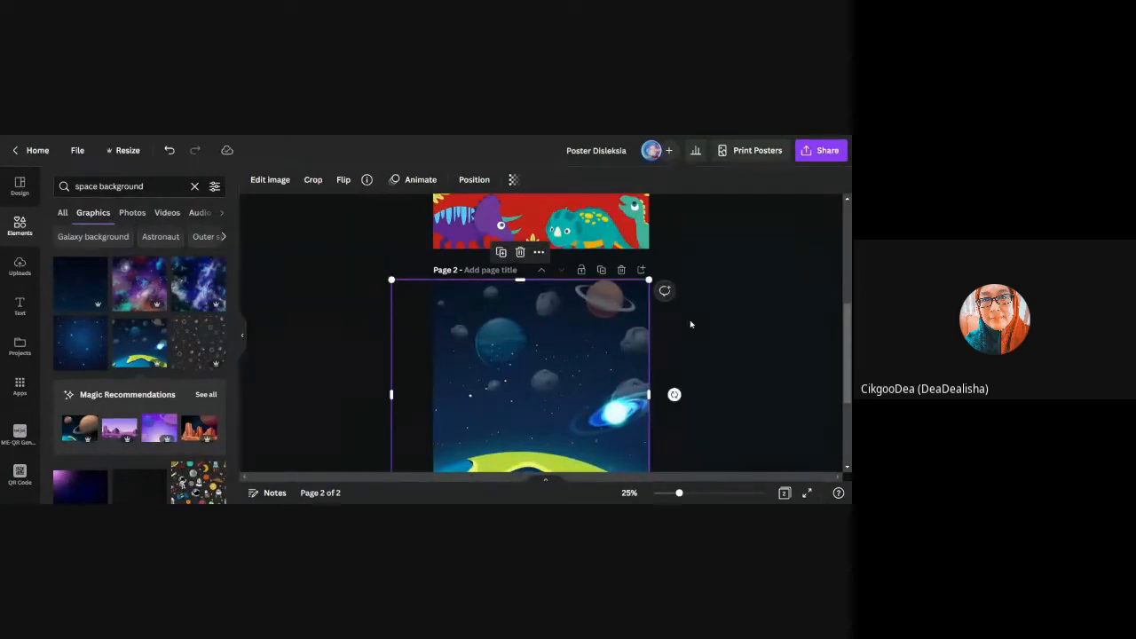
scroll(788, 380, "down", 3)
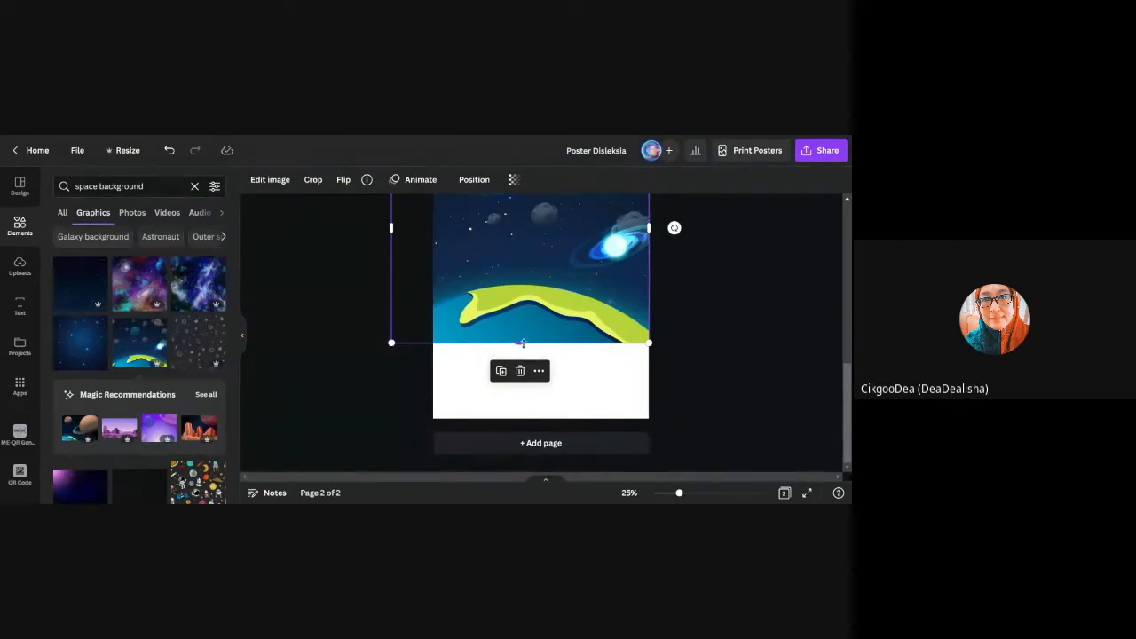
left_click_drag(521, 343, 520, 418)
- Shift the planet graphic slightly left on page 2 and extend its right side back to the page edge
scroll(757, 318, "up", 3)
left_click_drag(619, 331, 608, 331)
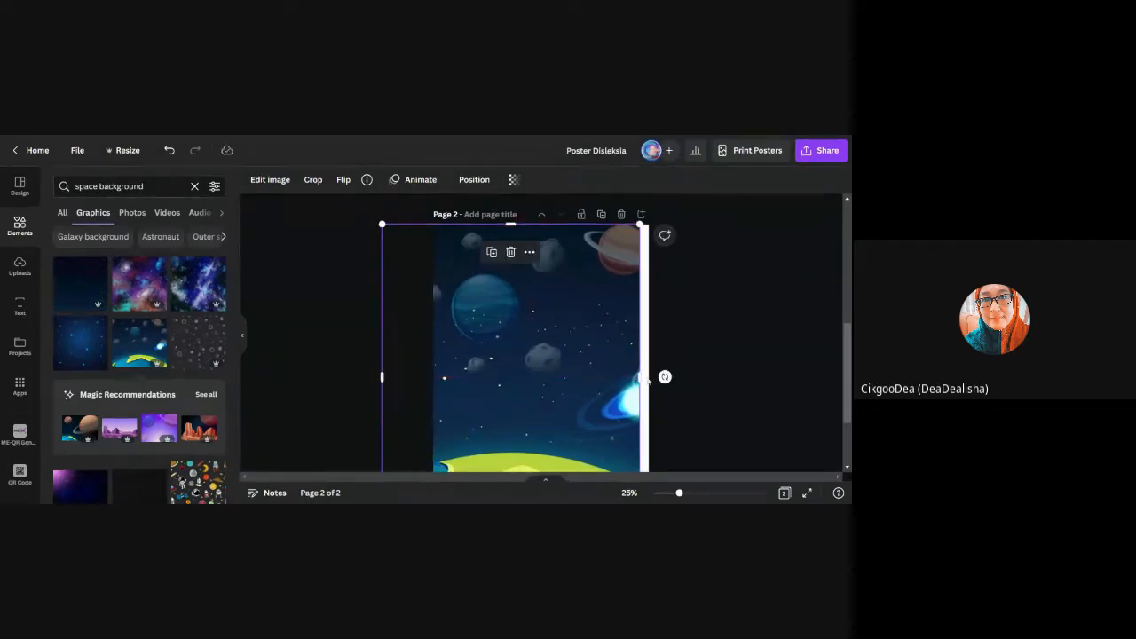
left_click_drag(638, 376, 648, 377)
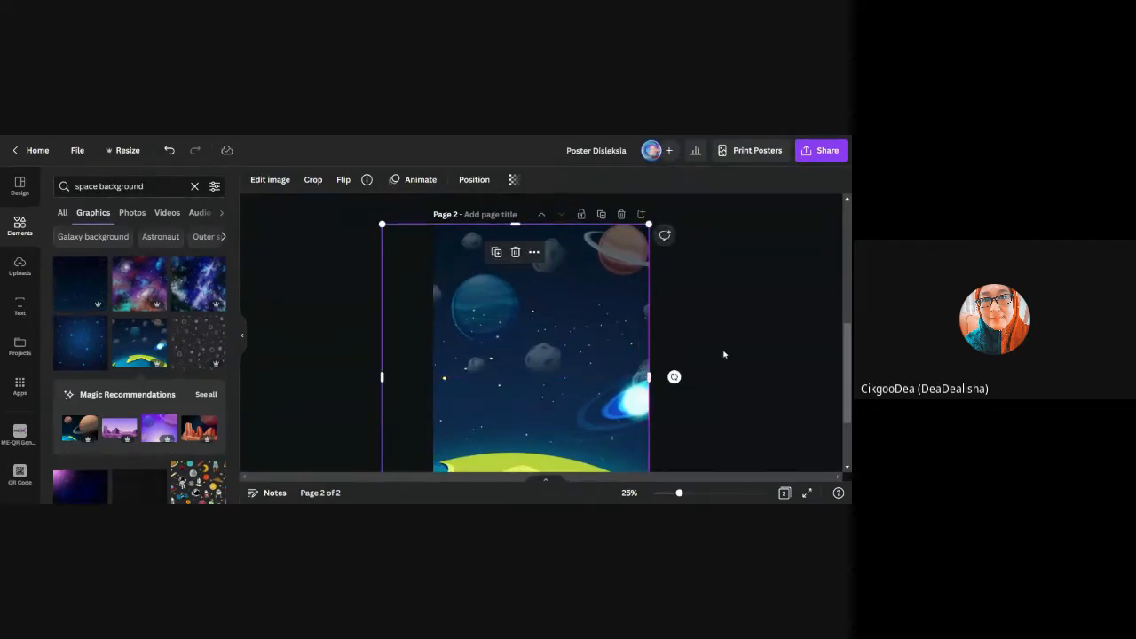
scroll(740, 352, "down", 2)
scroll(739, 353, "down", 1)
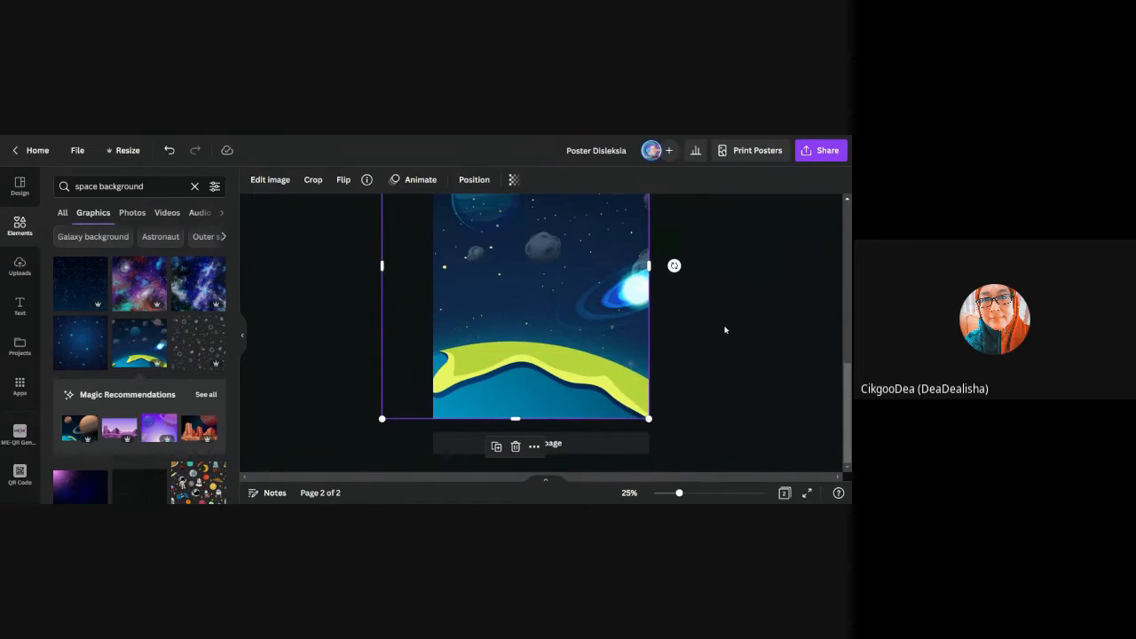
- Lock the planet background on page 2 with the full Lock option
left_click(760, 328)
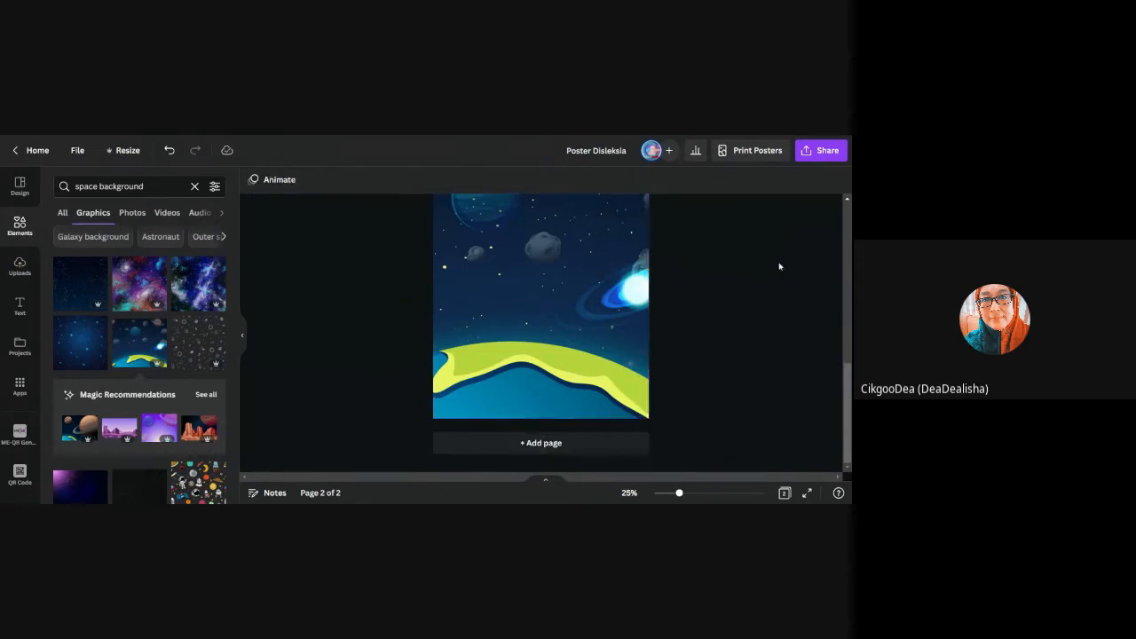
right_click(566, 311)
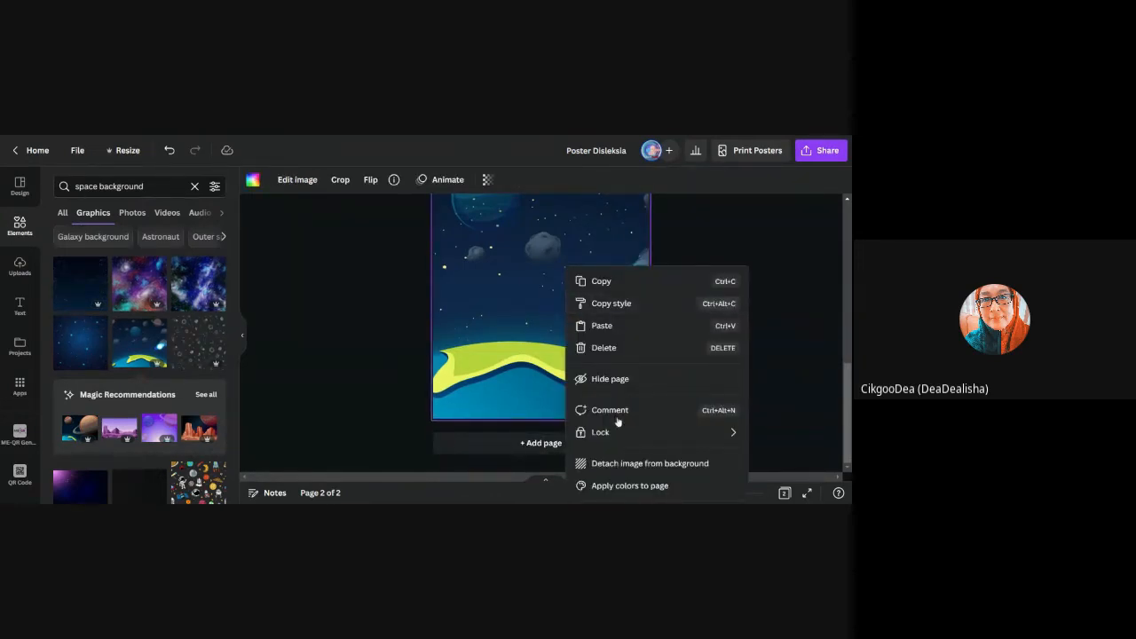
mouse_move(600, 434)
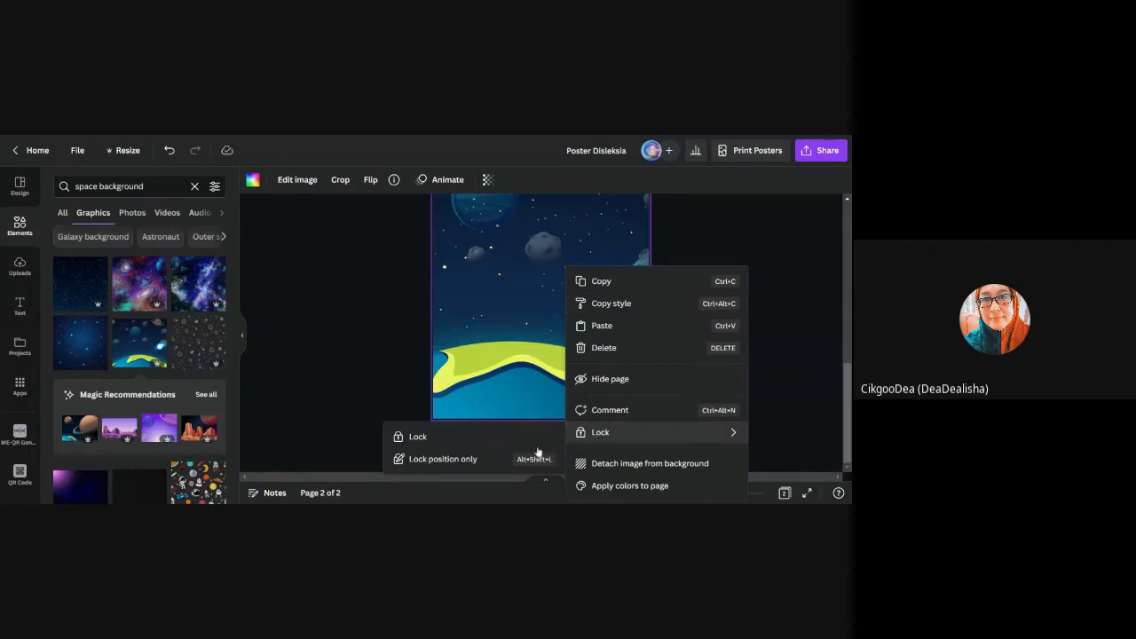
left_click(413, 437)
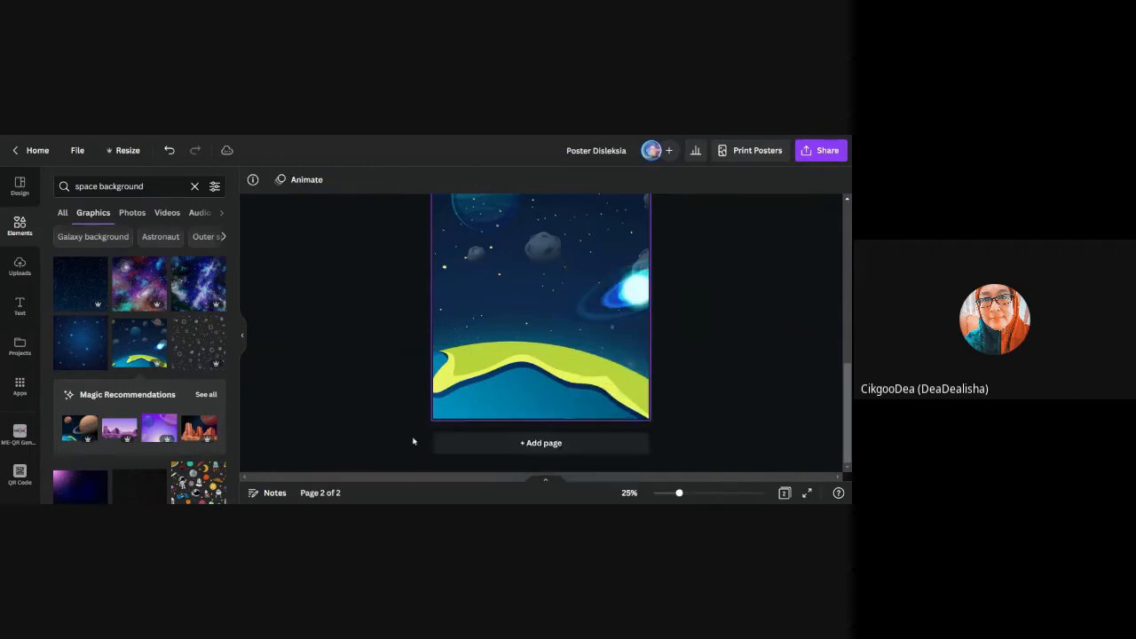
left_click(722, 296)
scroll(729, 296, "up", 3)
scroll(730, 305, "down", 2)
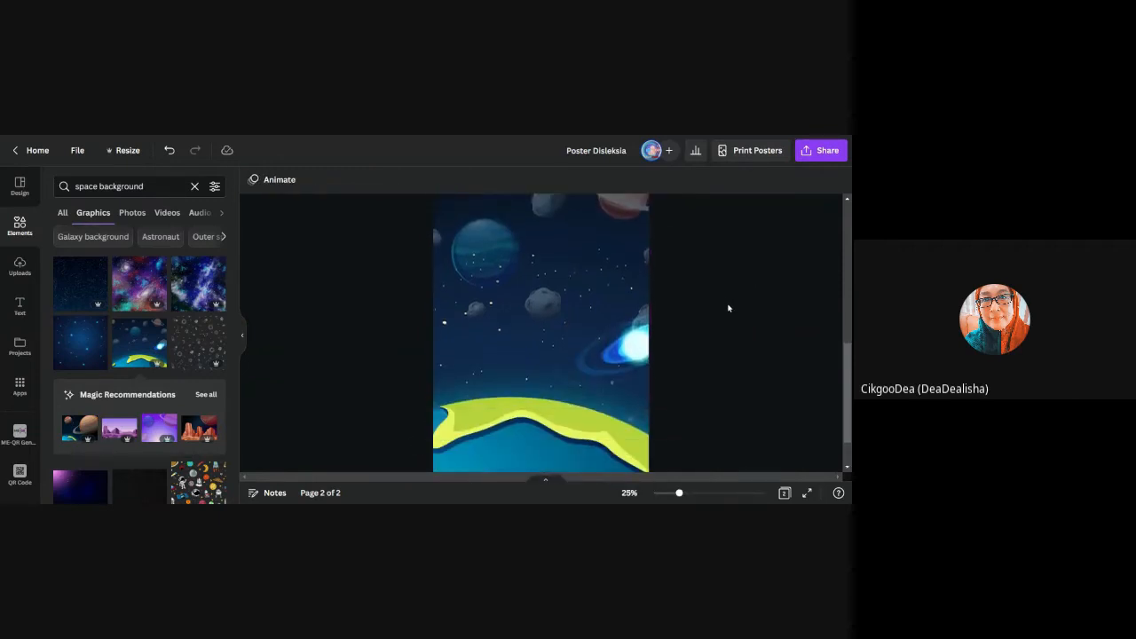
scroll(532, 355, "down", 1)
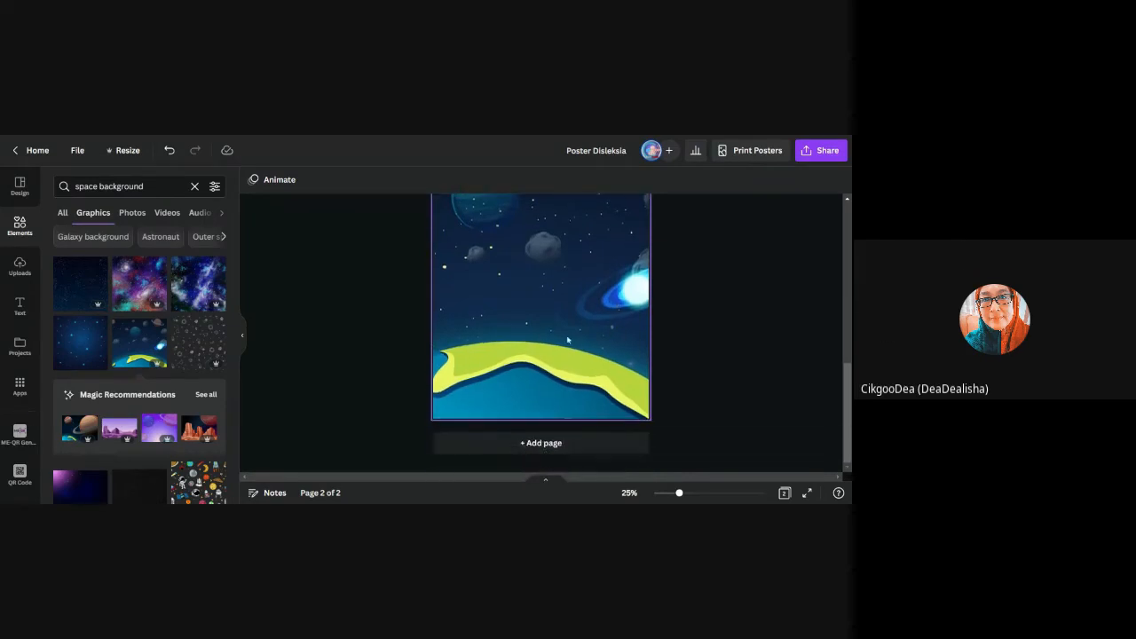
scroll(597, 324, "up", 3)
scroll(656, 364, "down", 2)
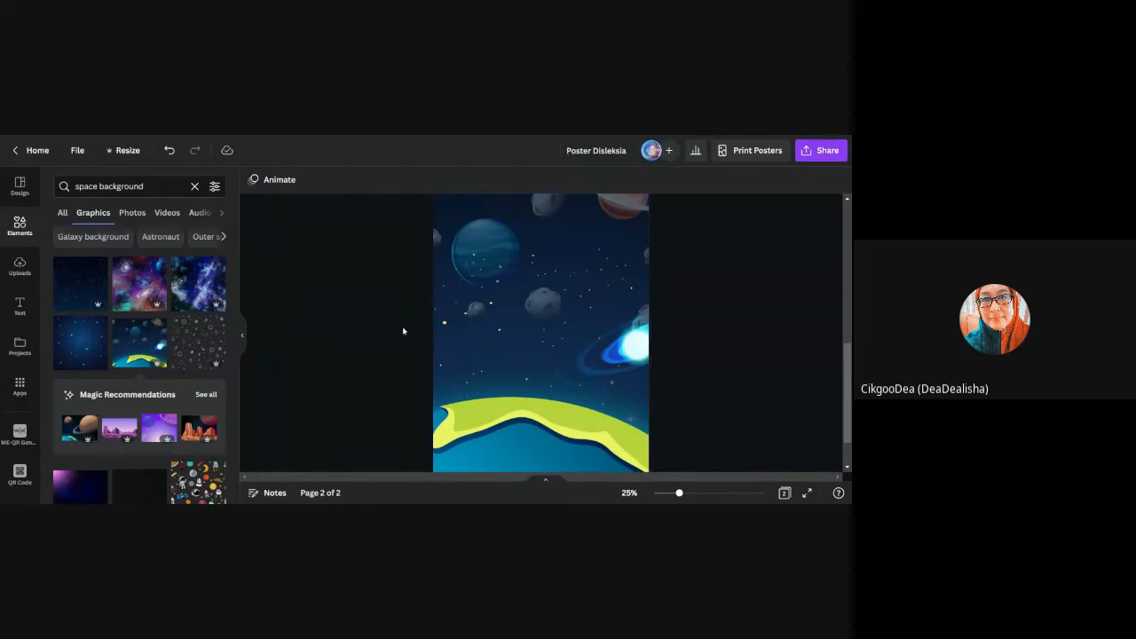
scroll(590, 323, "up", 2)
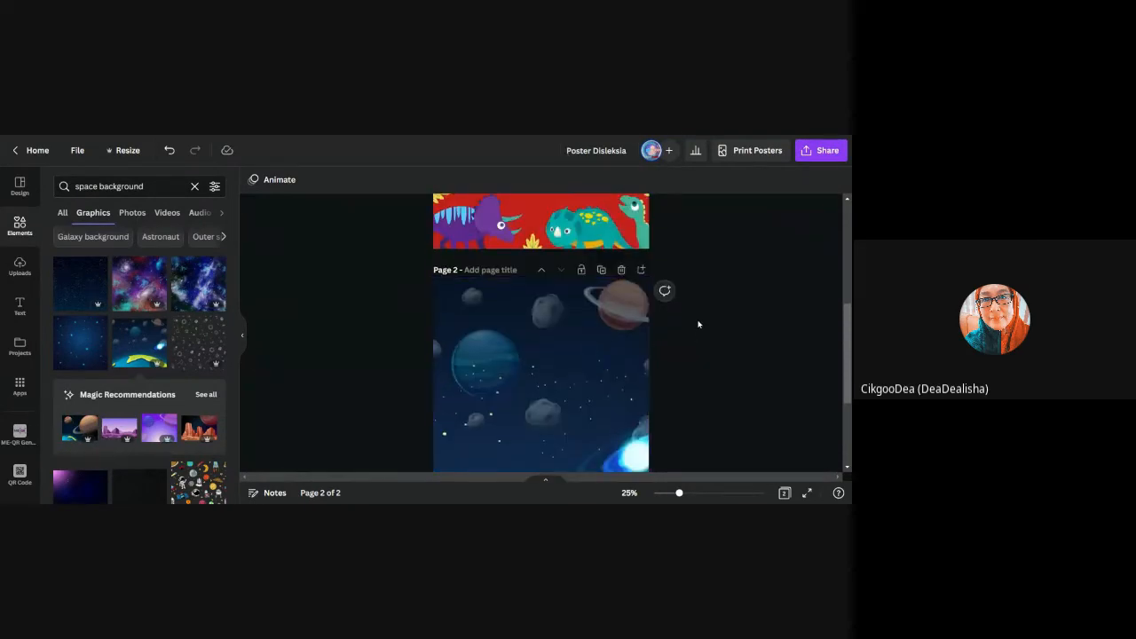
scroll(698, 324, "down", 1)
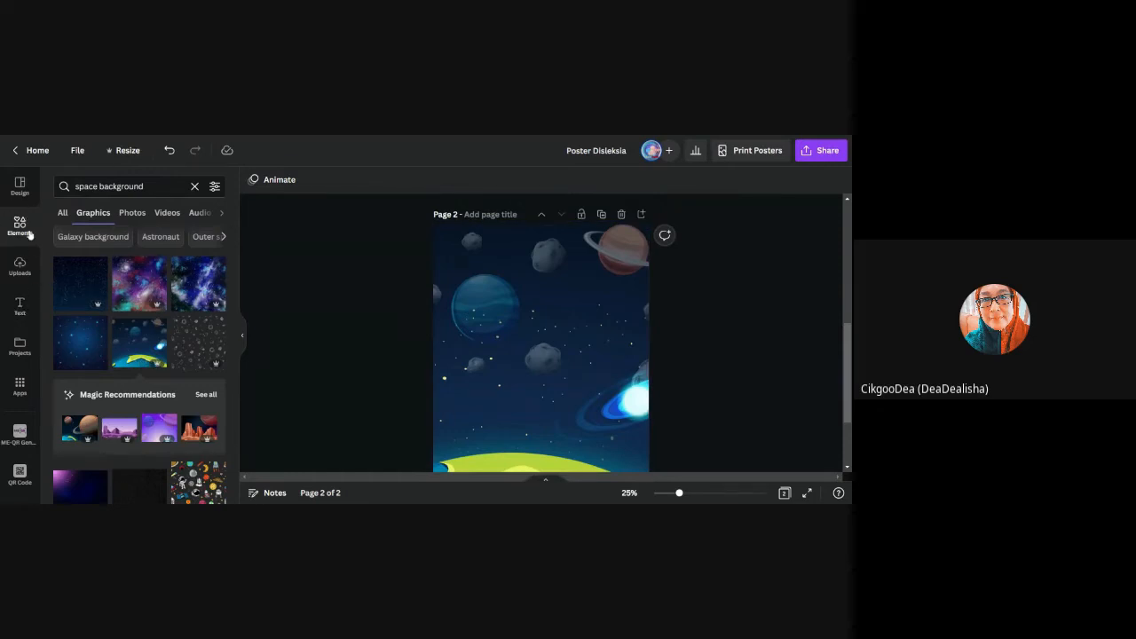
- Search the elements for "kids" and show all graphics results
left_click(194, 186)
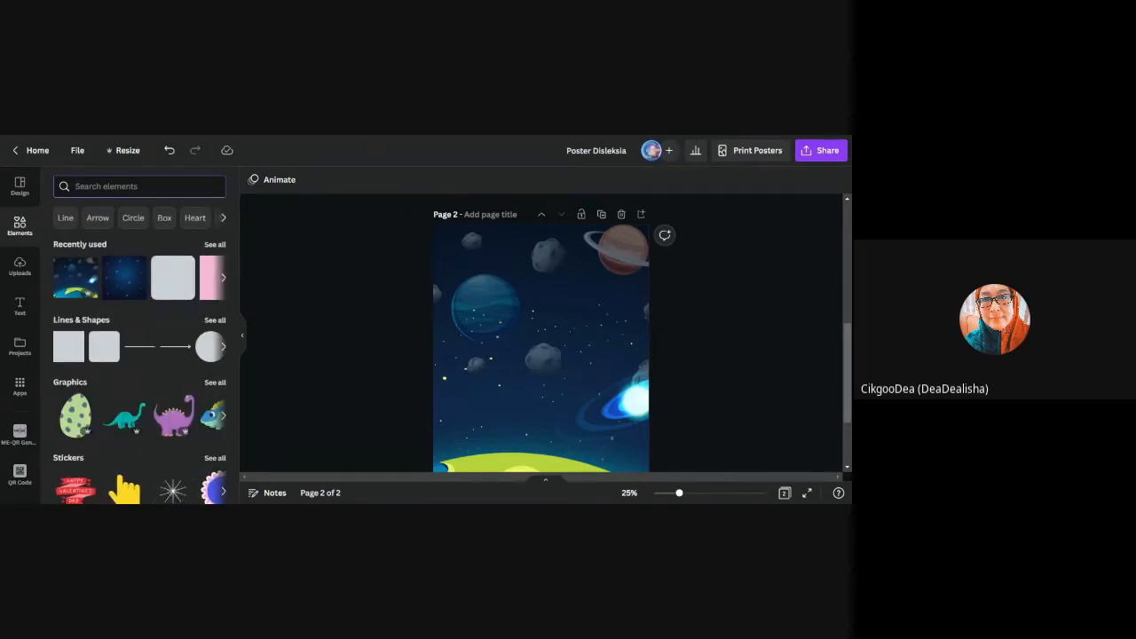
type("kids")
key("Return")
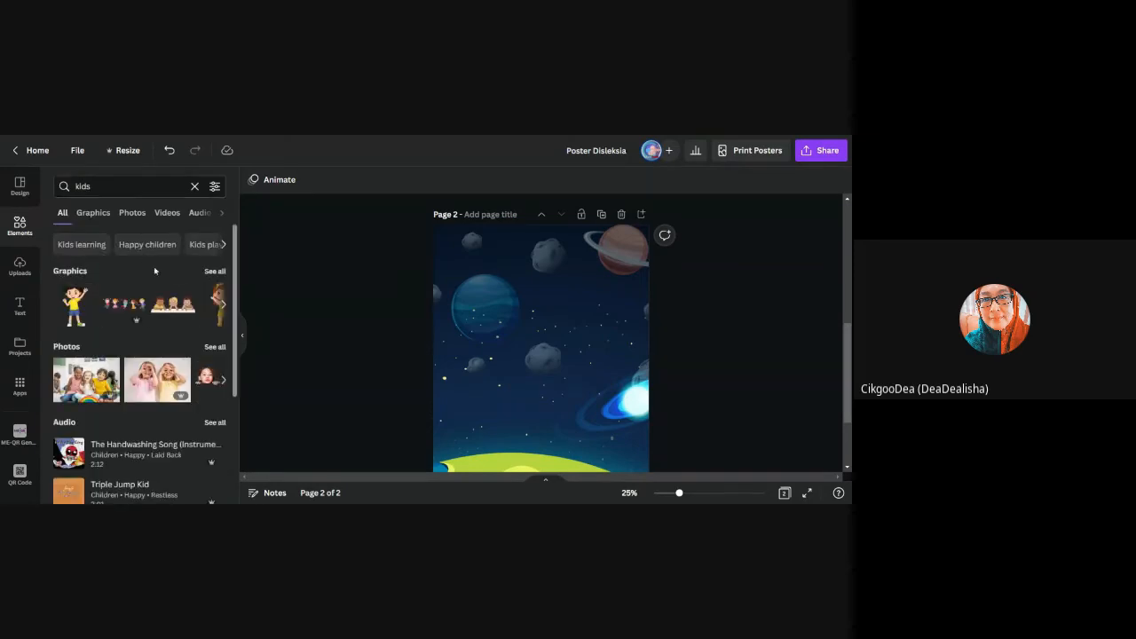
left_click(213, 272)
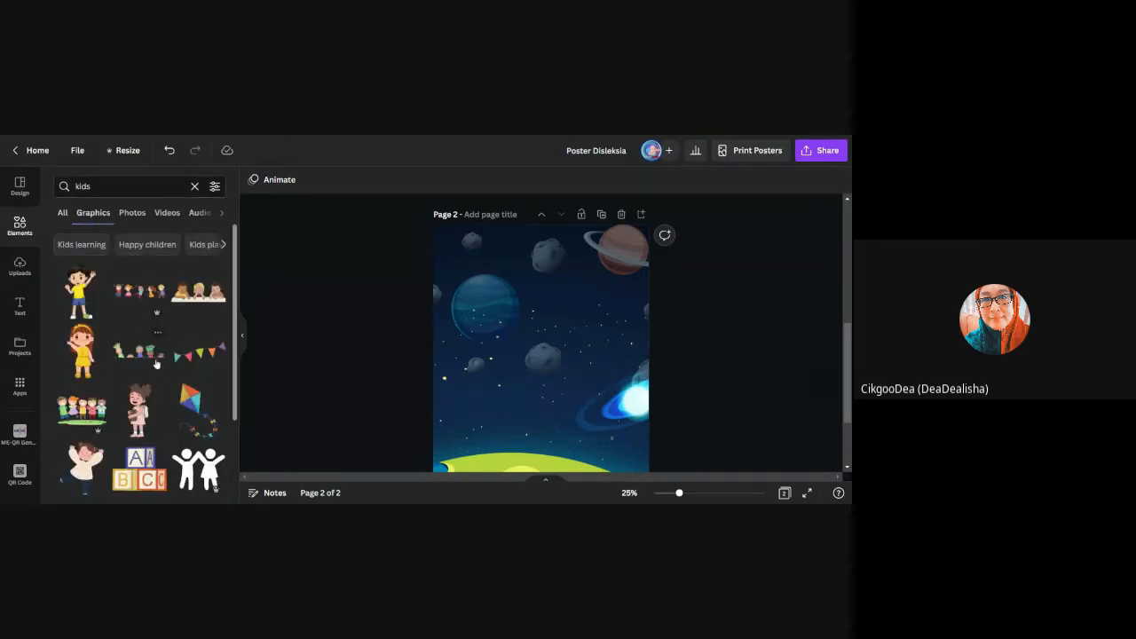
- Place the graphic of three figures playing ball on page 2 and shrink it to stand on the left end of the green hill
scroll(176, 359, "down", 3)
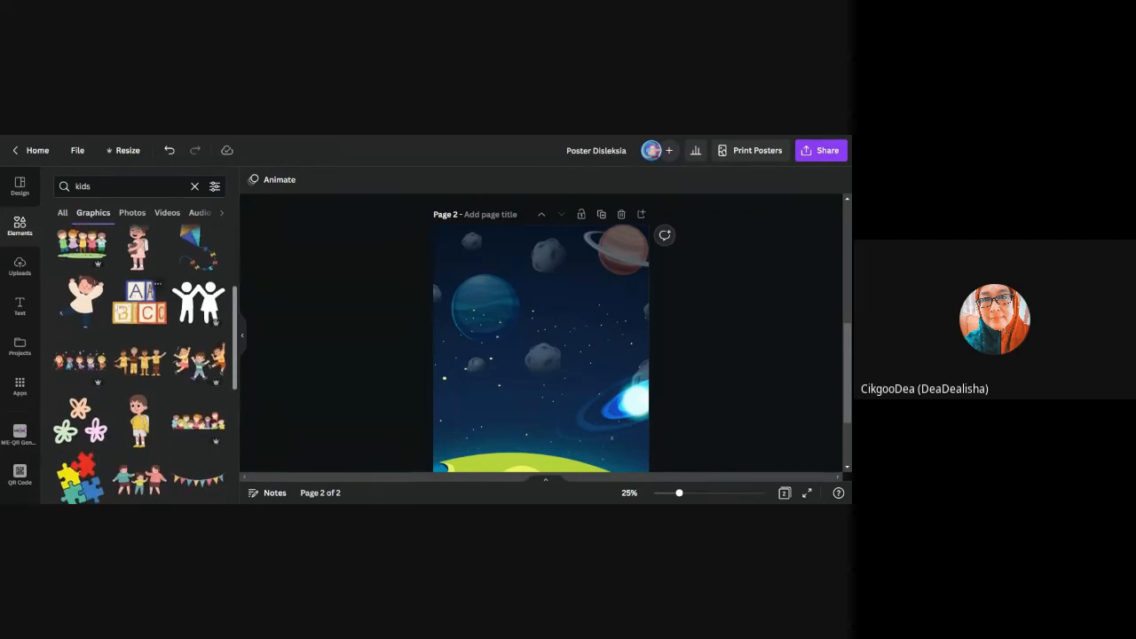
scroll(120, 309, "down", 3)
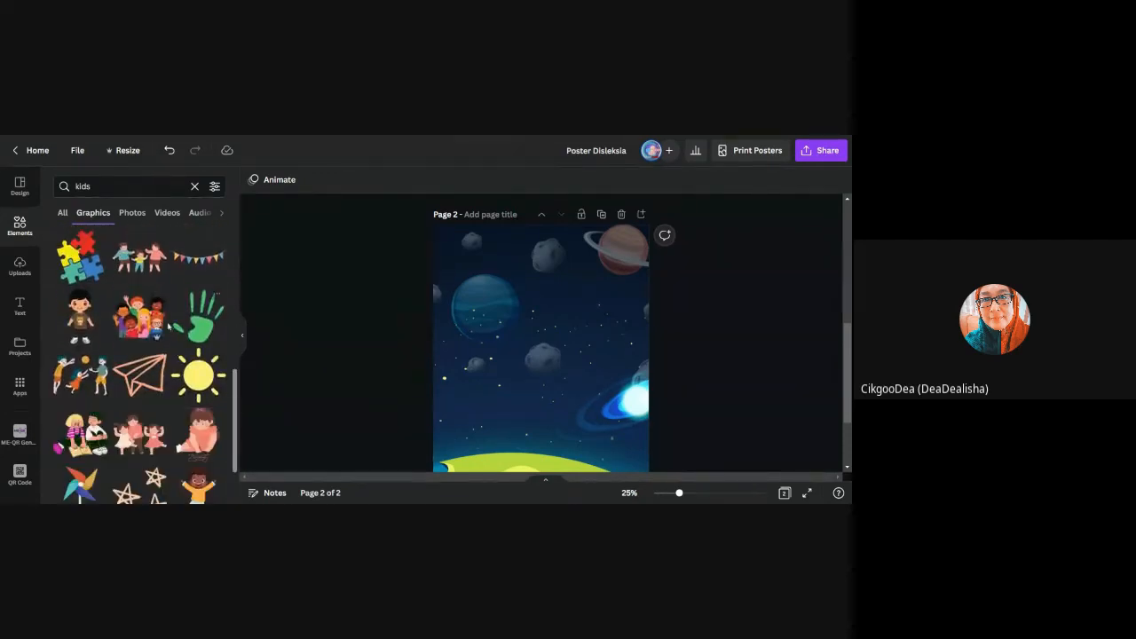
left_click_drag(80, 373, 502, 428)
scroll(556, 380, "up", 1)
scroll(556, 380, "down", 1)
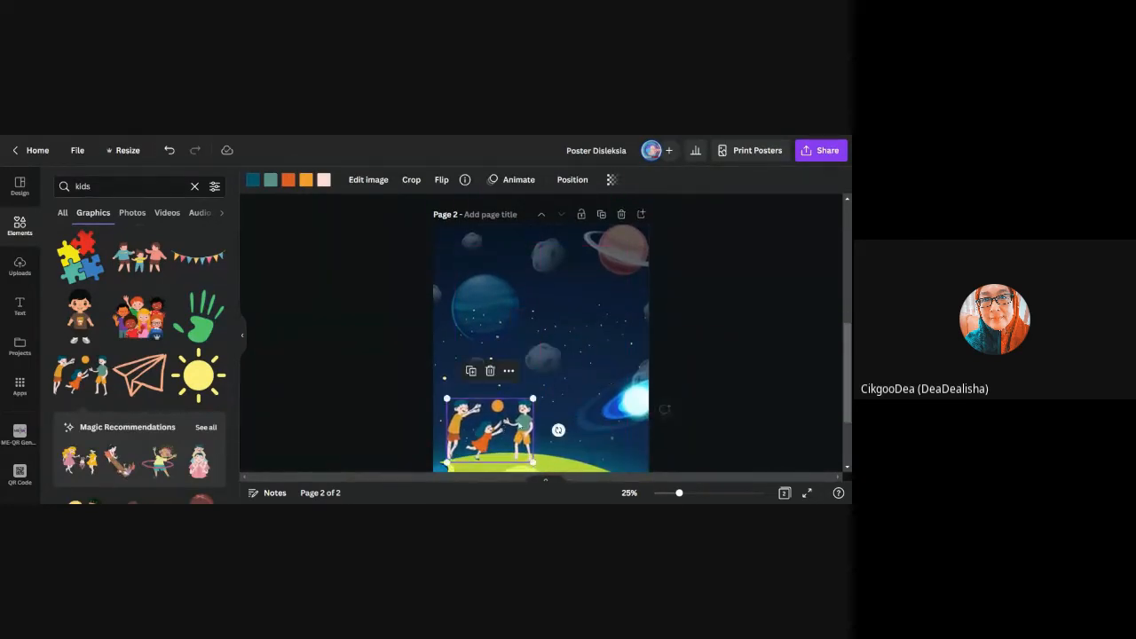
scroll(714, 325, "down", 1)
scroll(713, 326, "down", 2)
left_click_drag(533, 374, 477, 344)
left_click(729, 272)
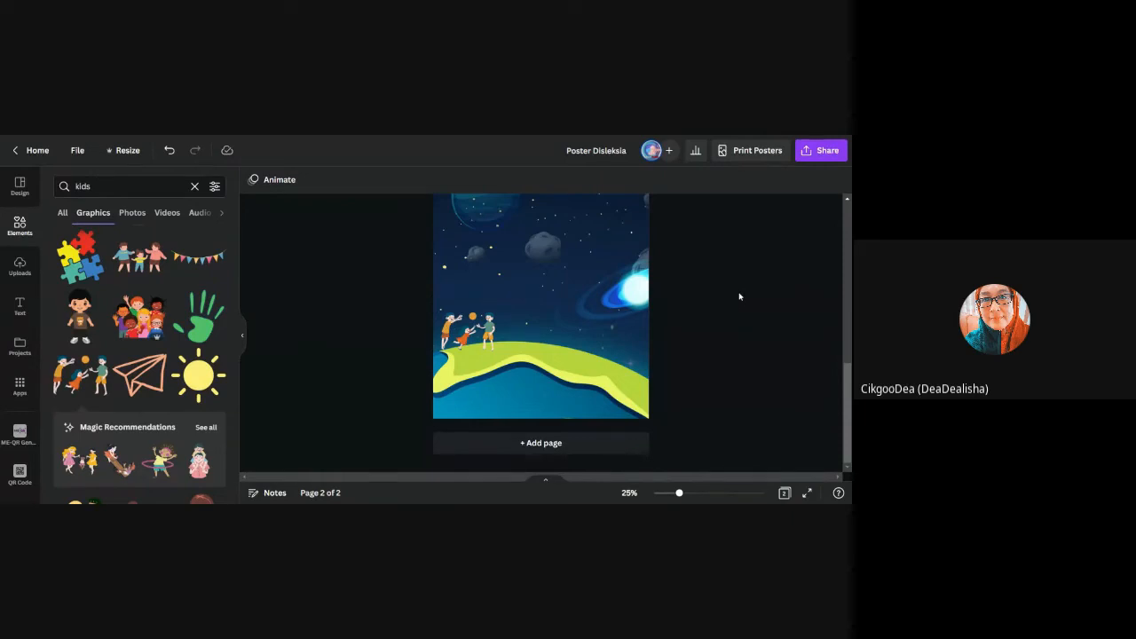
scroll(740, 304, "up", 3)
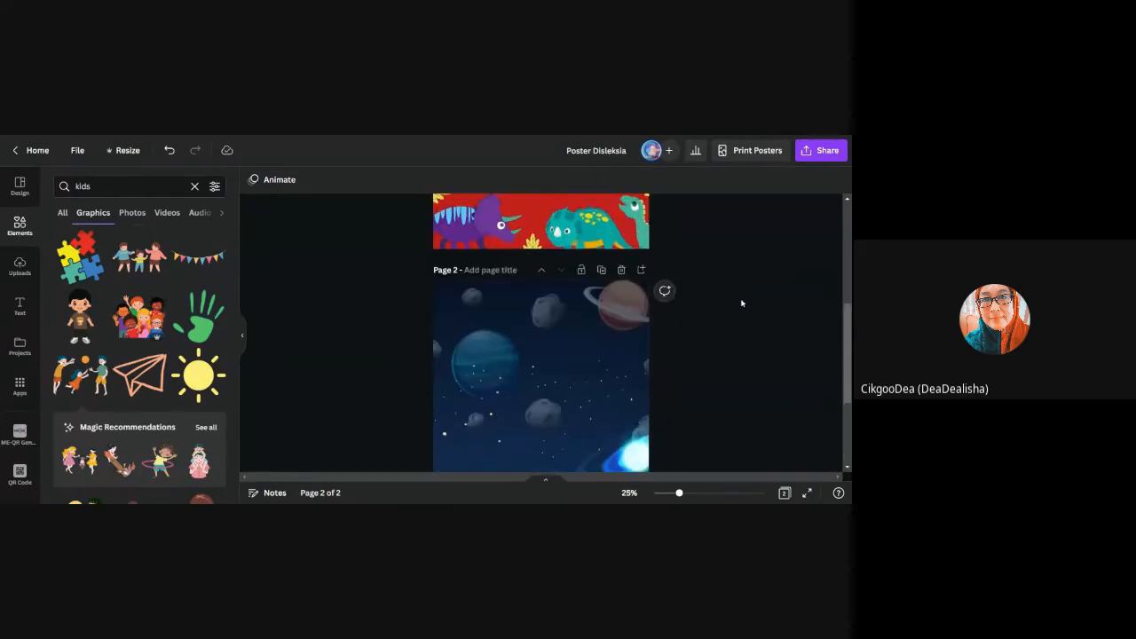
scroll(742, 304, "down", 2)
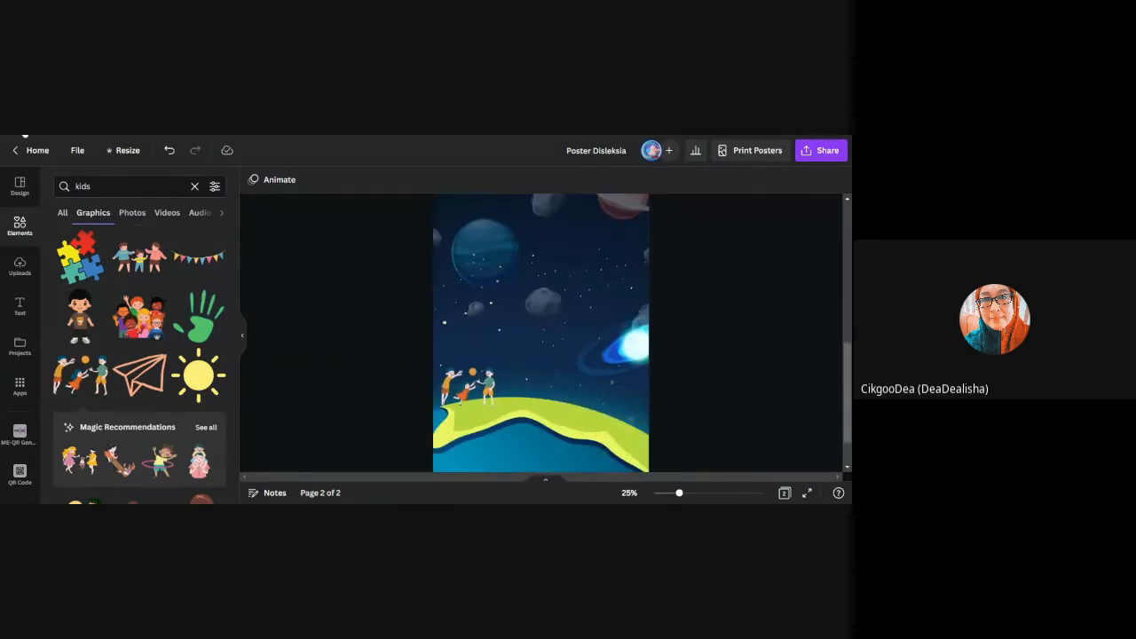
scroll(704, 313, "up", 2)
scroll(697, 337, "down", 2)
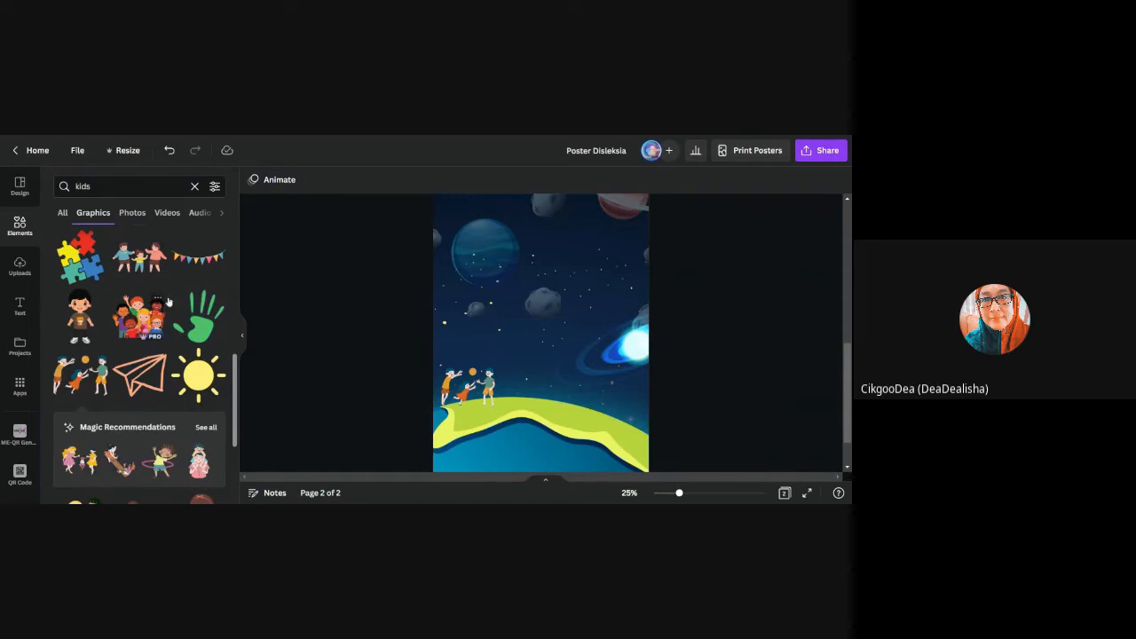
- Add the kids graphic of the brown-haired girl in a green dress to page 2 and shrink it to about a third
scroll(171, 331, "down", 1)
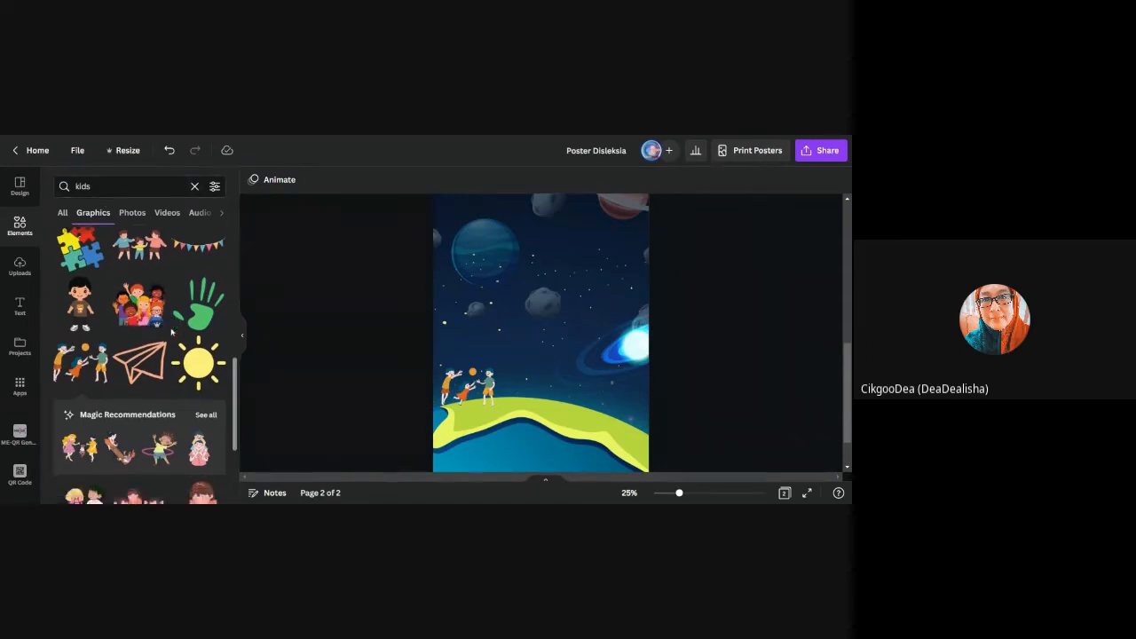
scroll(172, 333, "down", 10)
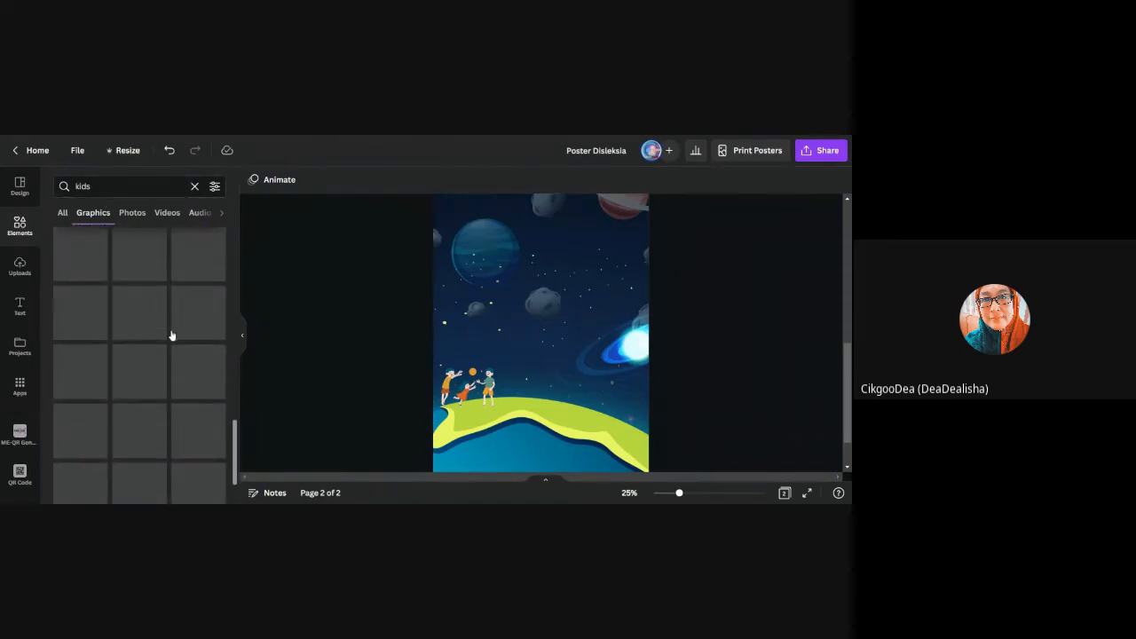
scroll(172, 335, "up", 2)
scroll(138, 328, "down", 2)
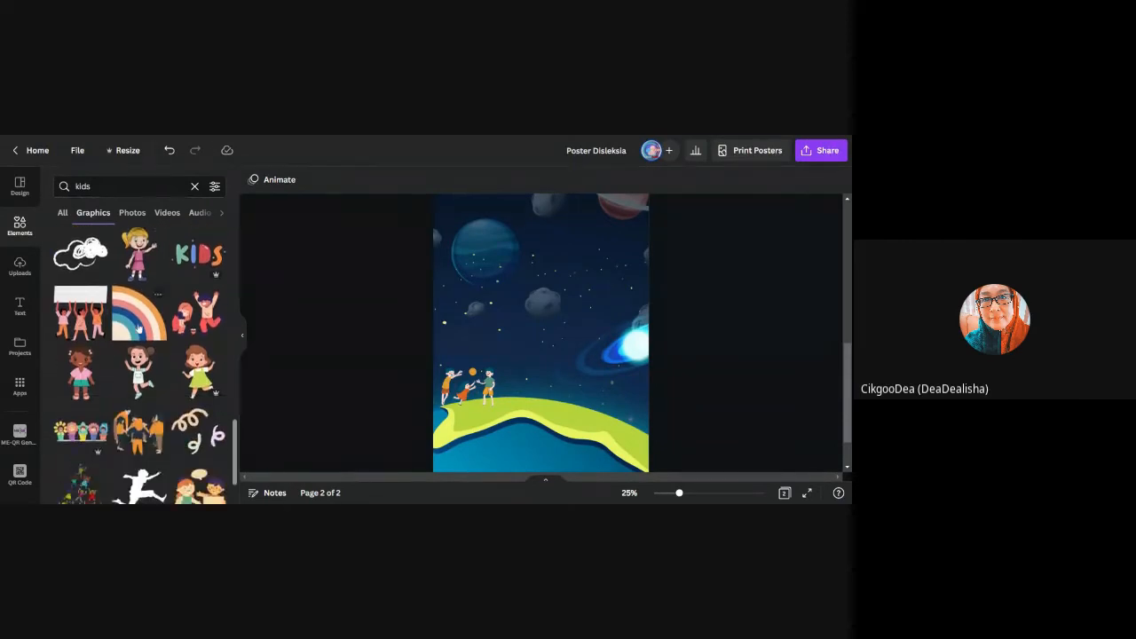
scroll(138, 327, "down", 2)
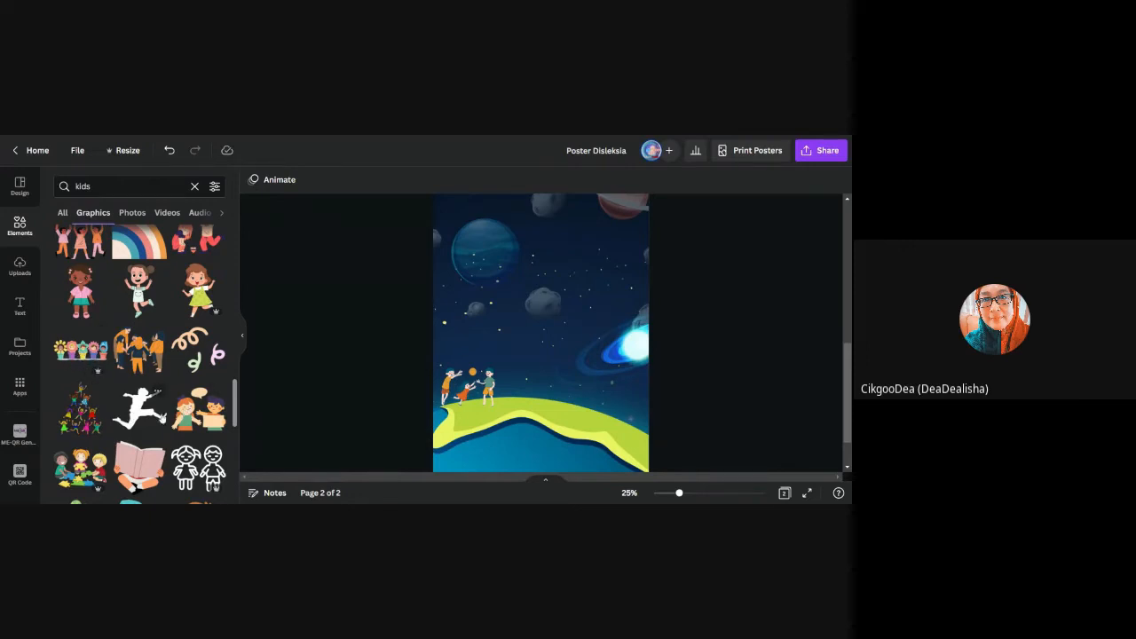
scroll(164, 420, "down", 5)
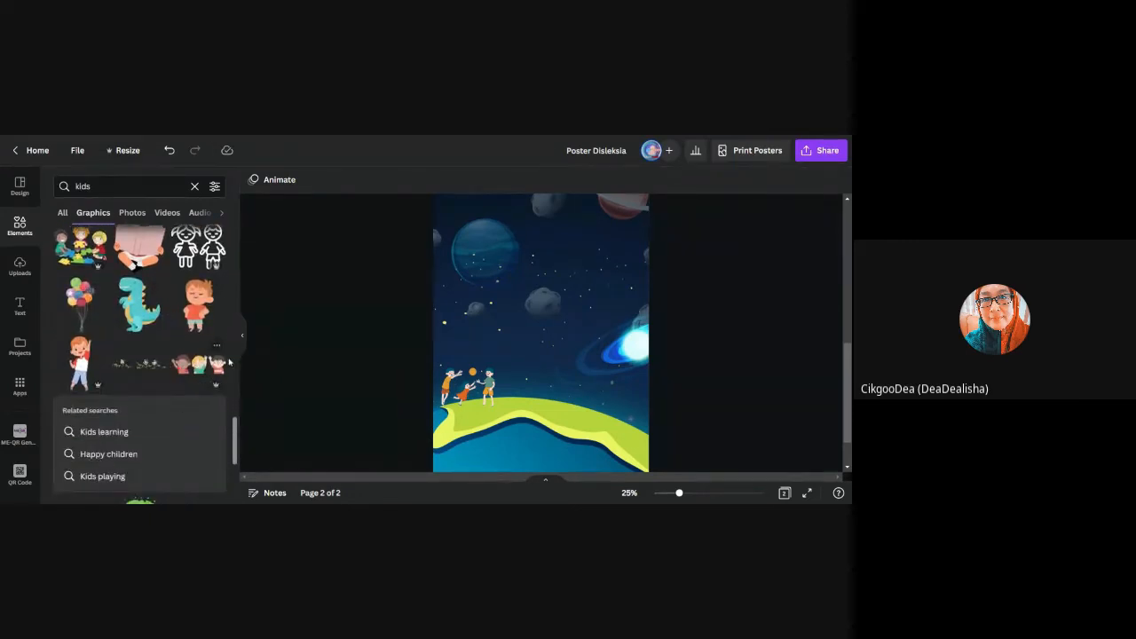
scroll(229, 362, "up", 3)
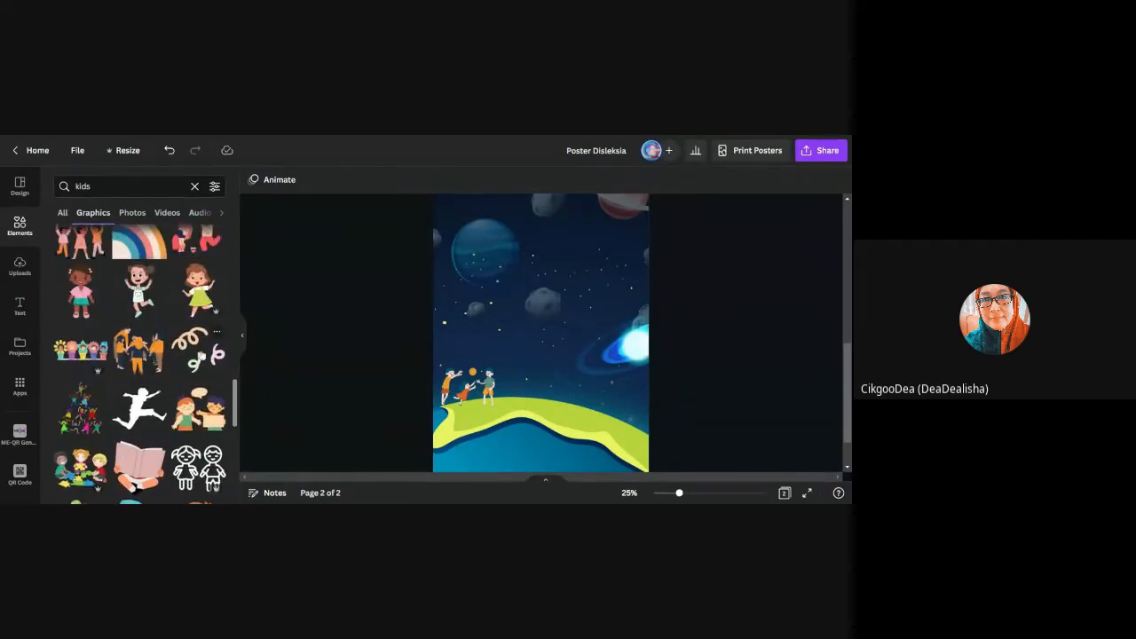
left_click(199, 291)
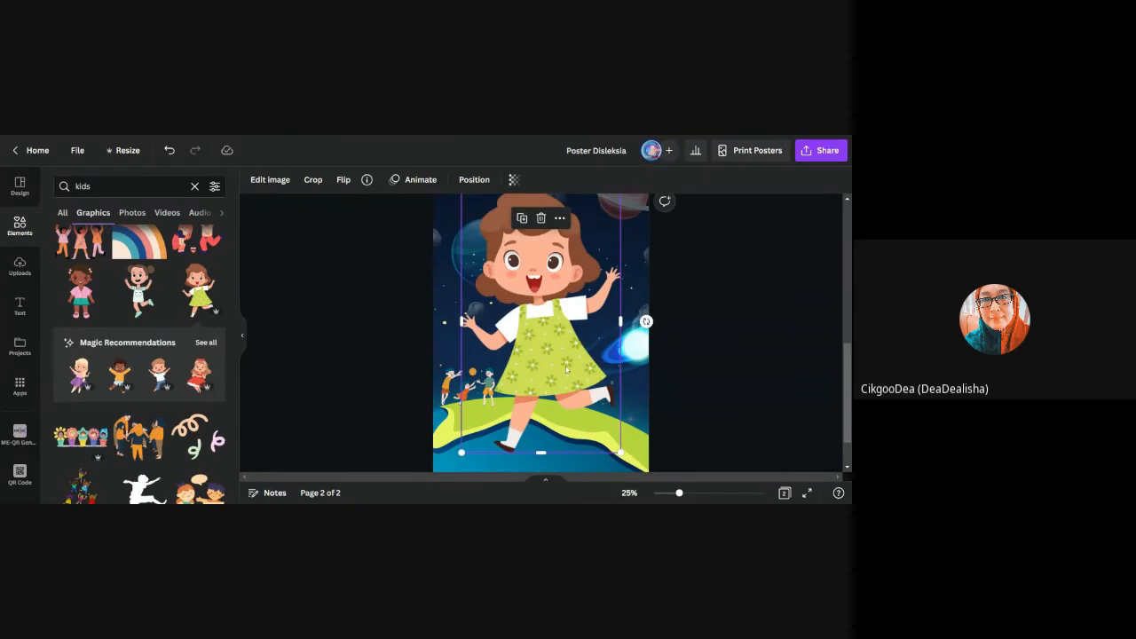
scroll(621, 358, "up", 3)
scroll(621, 245, "down", 2)
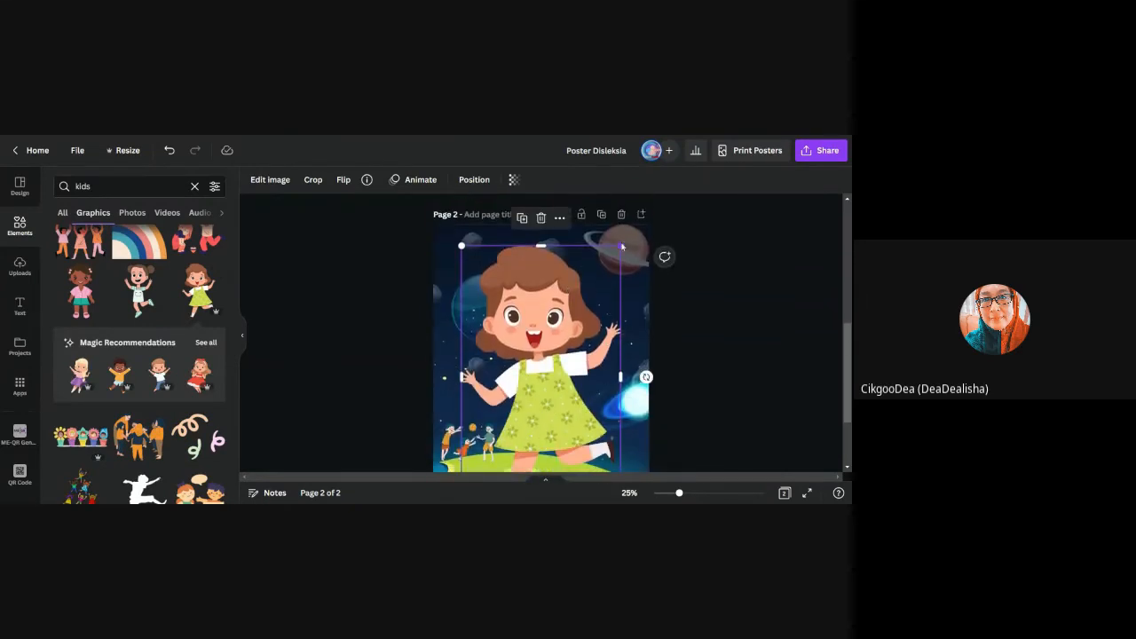
left_click_drag(622, 247, 520, 422)
scroll(520, 422, "down", 2)
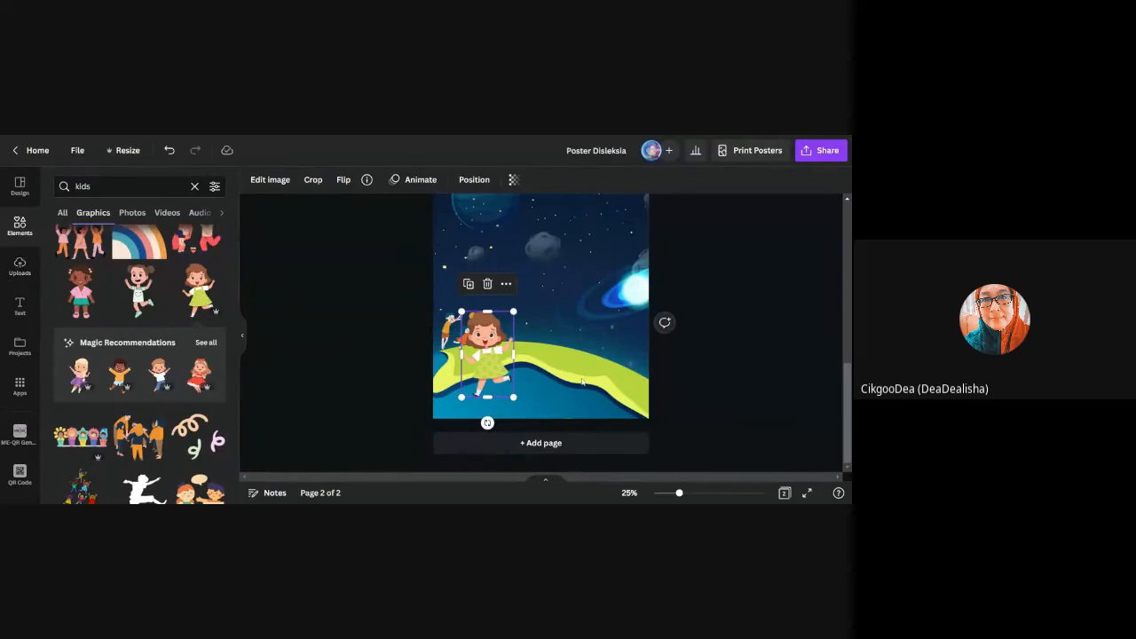
- Move the girl in the green dress to the right end of the green hill and shrink her further
left_click_drag(487, 355, 606, 355)
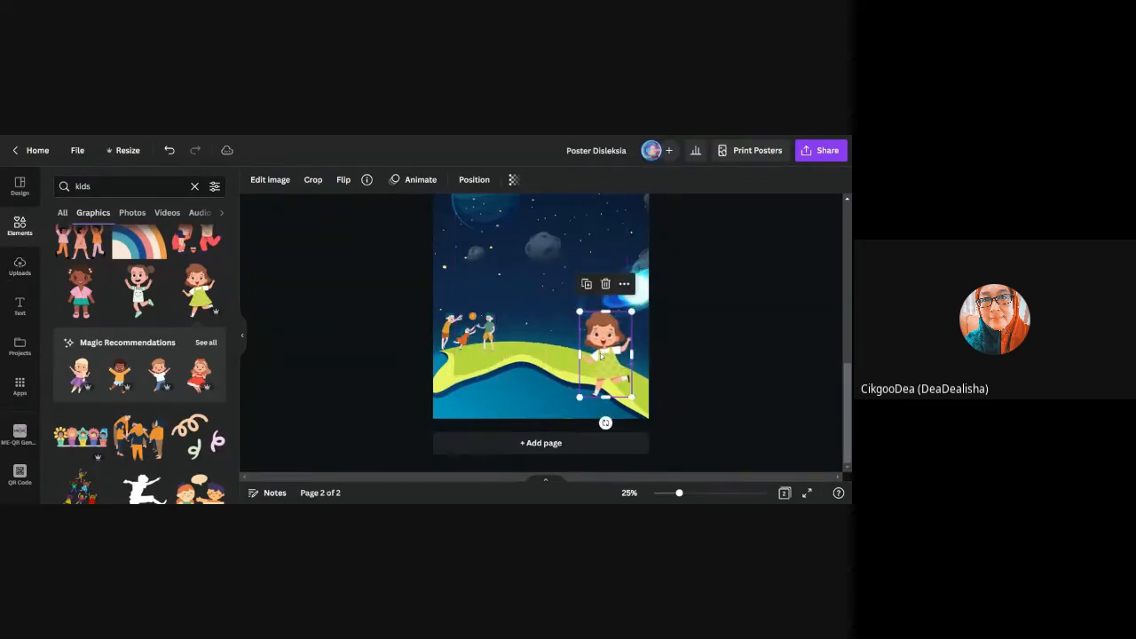
left_click_drag(630, 312, 618, 359)
left_click(730, 307)
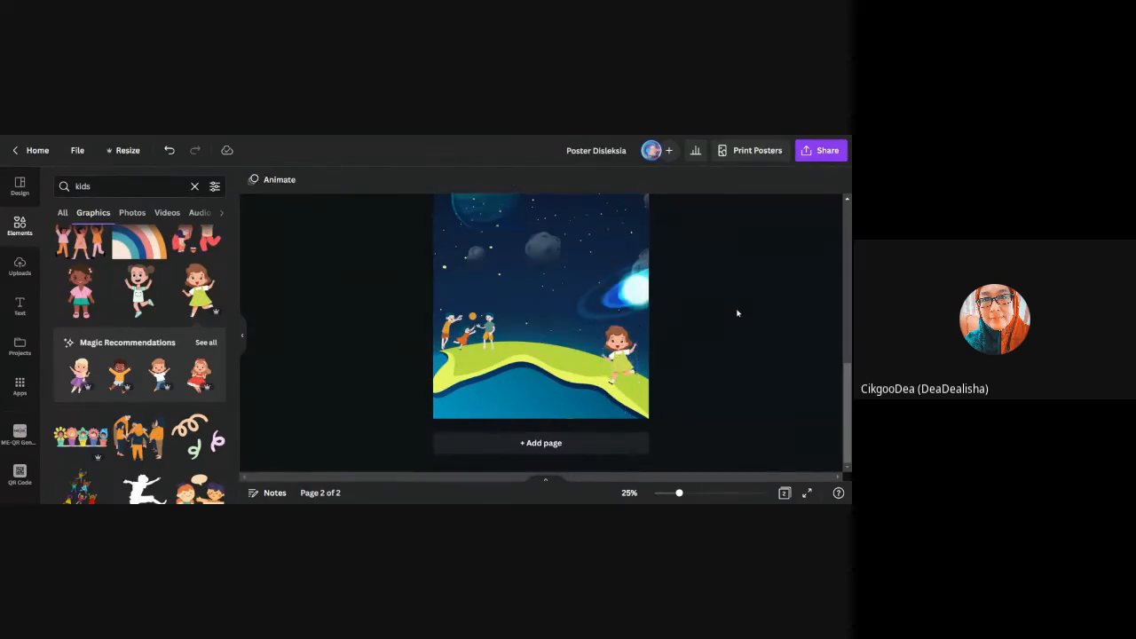
scroll(737, 312, "up", 3)
scroll(737, 313, "down", 3)
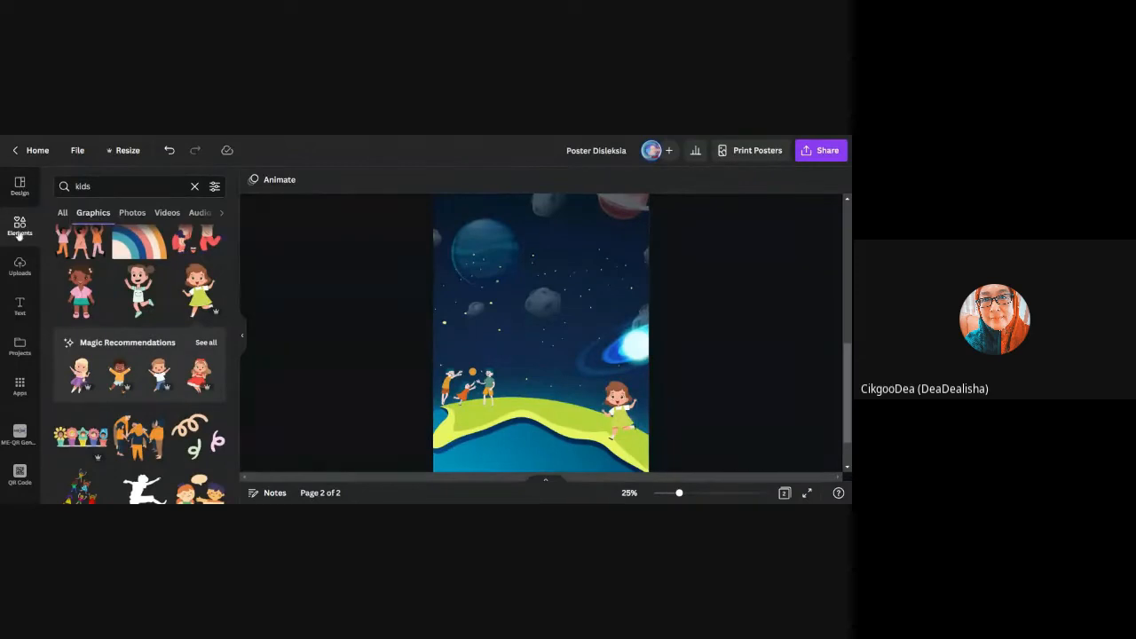
- Look at the uploaded images, and search the elements for "frame"
left_click(20, 264)
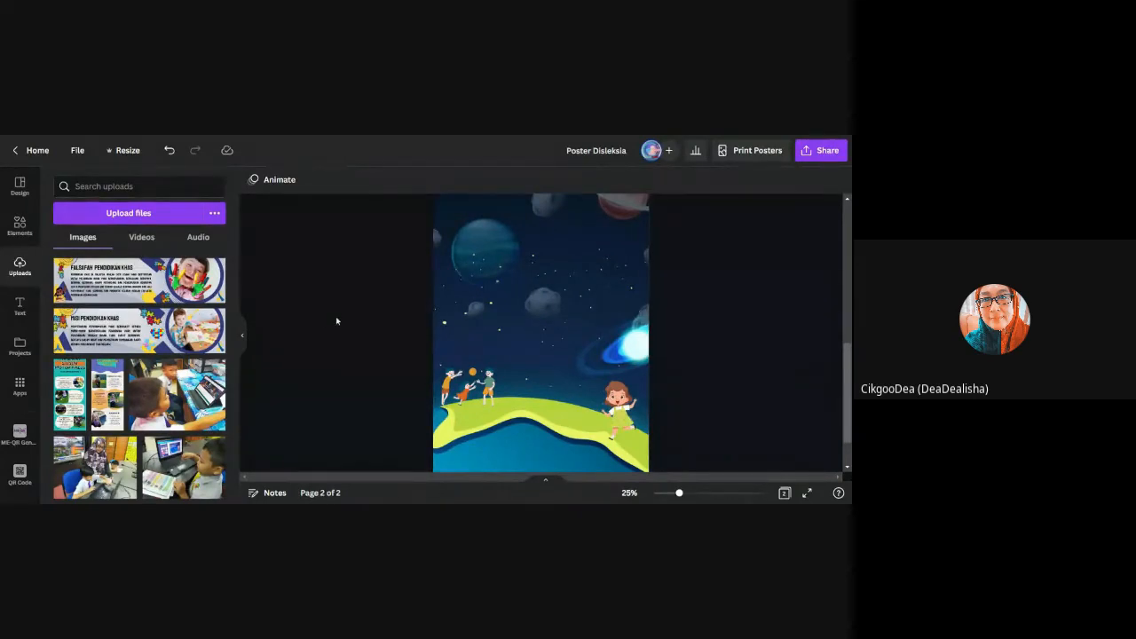
left_click(19, 225)
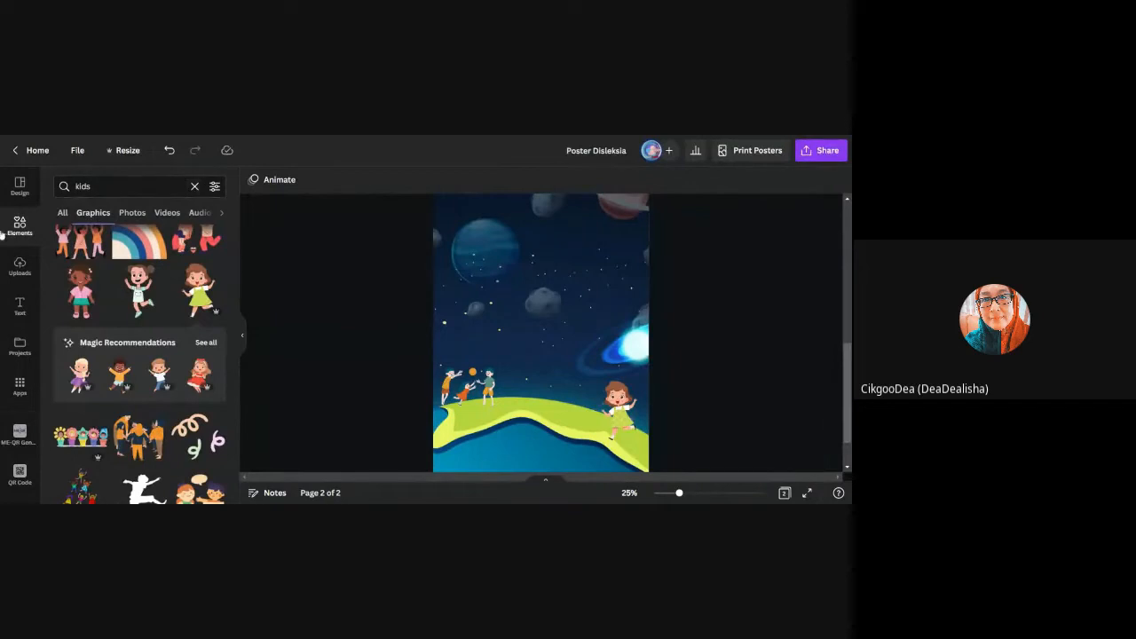
left_click(195, 186)
type("frame")
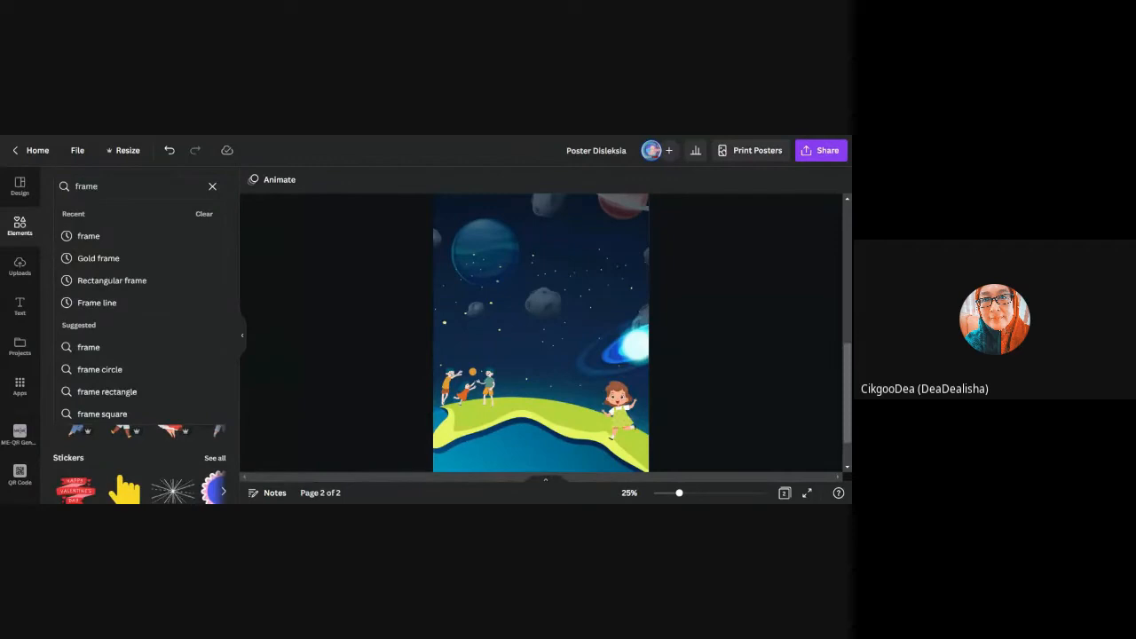
key("Return")
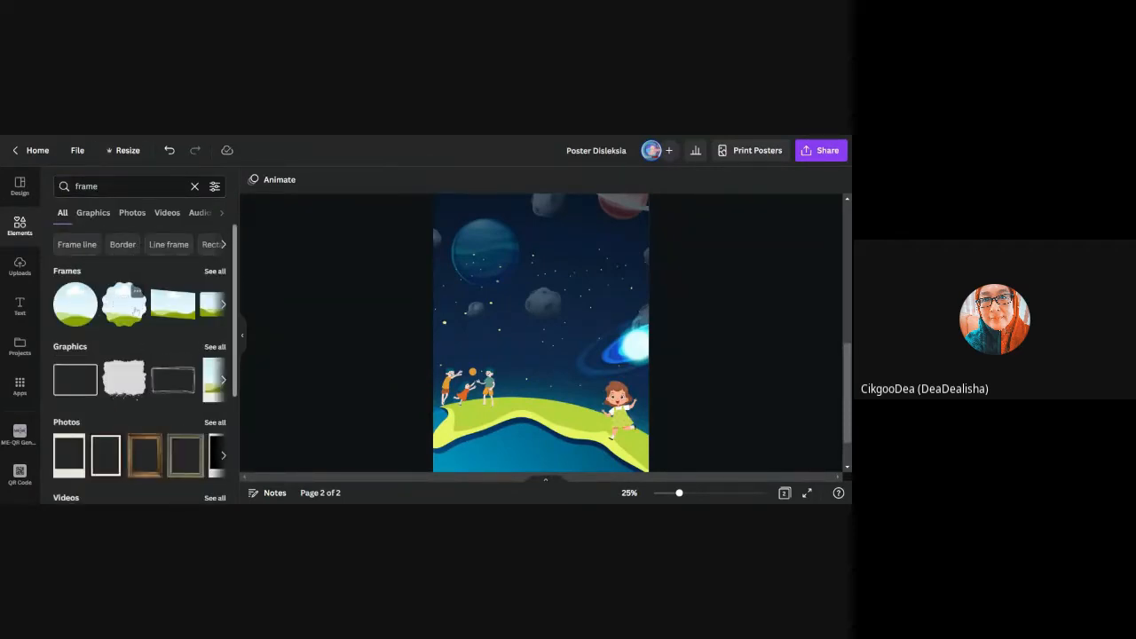
- List all frames matching the search and add the slanted brush-stroke frame to page 2
left_click(214, 271)
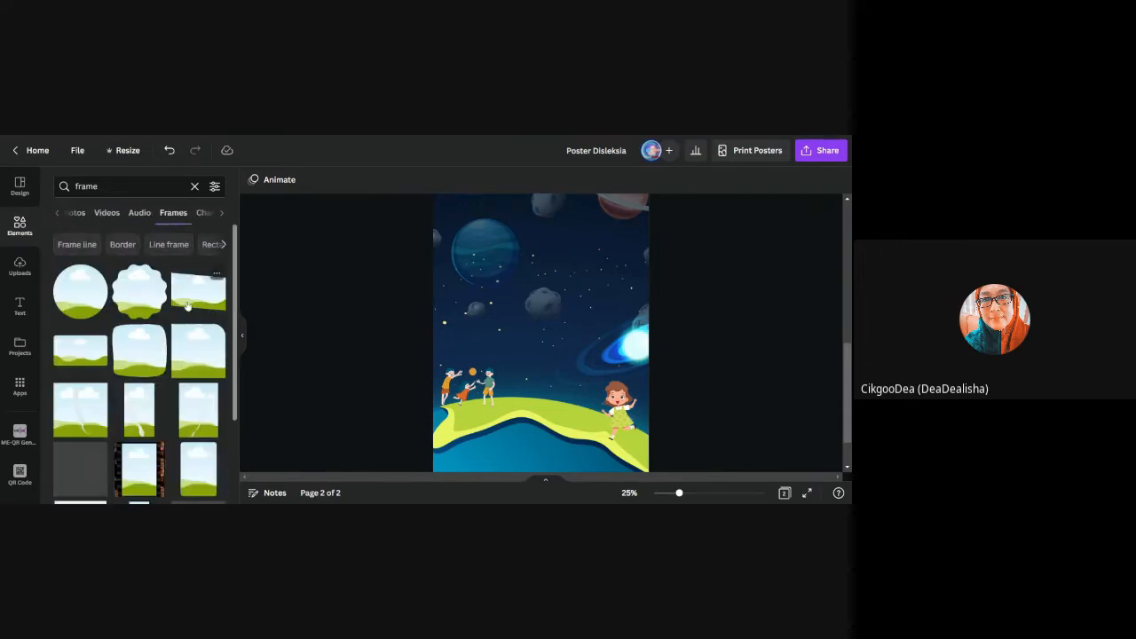
scroll(173, 355, "down", 5)
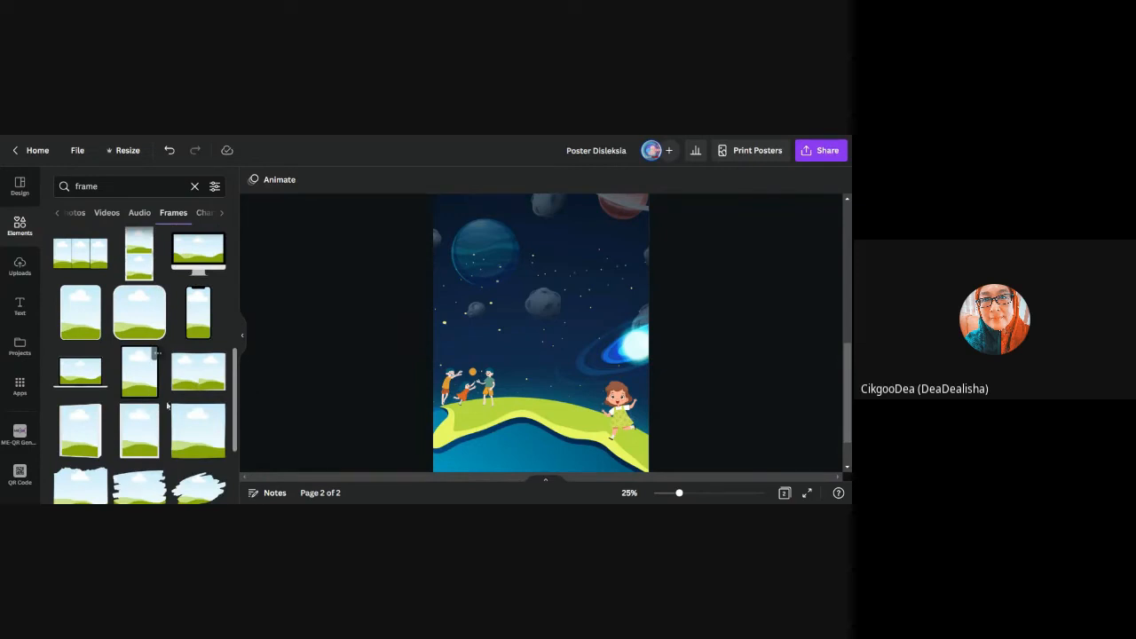
scroll(166, 405, "down", 3)
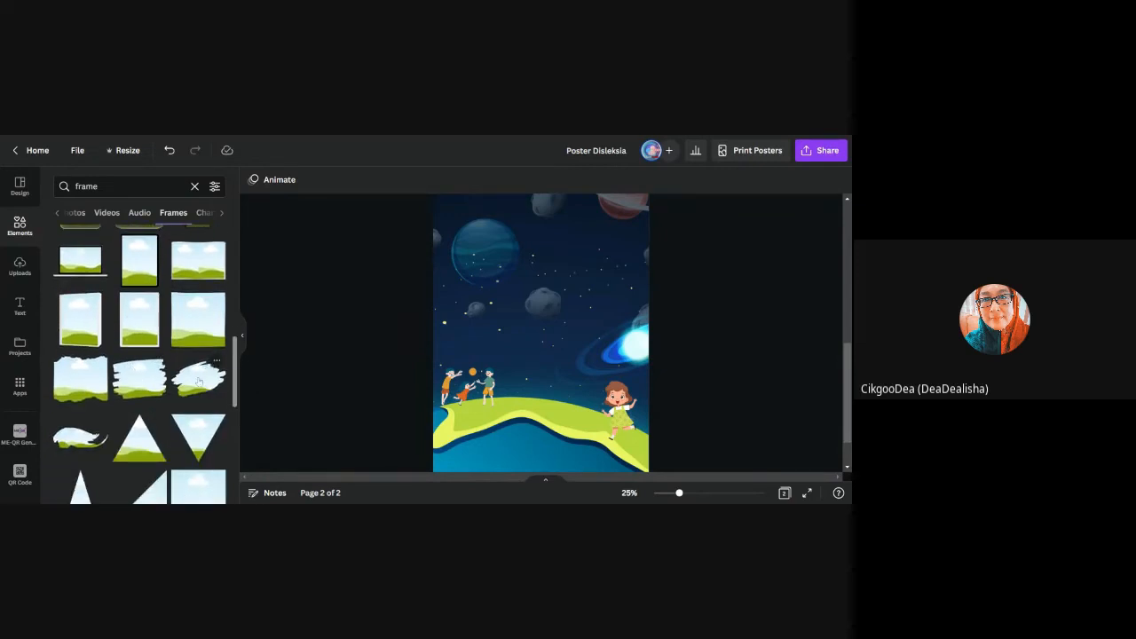
left_click(199, 382)
mouse_move(528, 325)
left_mouse_down()
mouse_move(512, 262)
mouse_move(559, 258)
mouse_move(566, 282)
left_mouse_up()
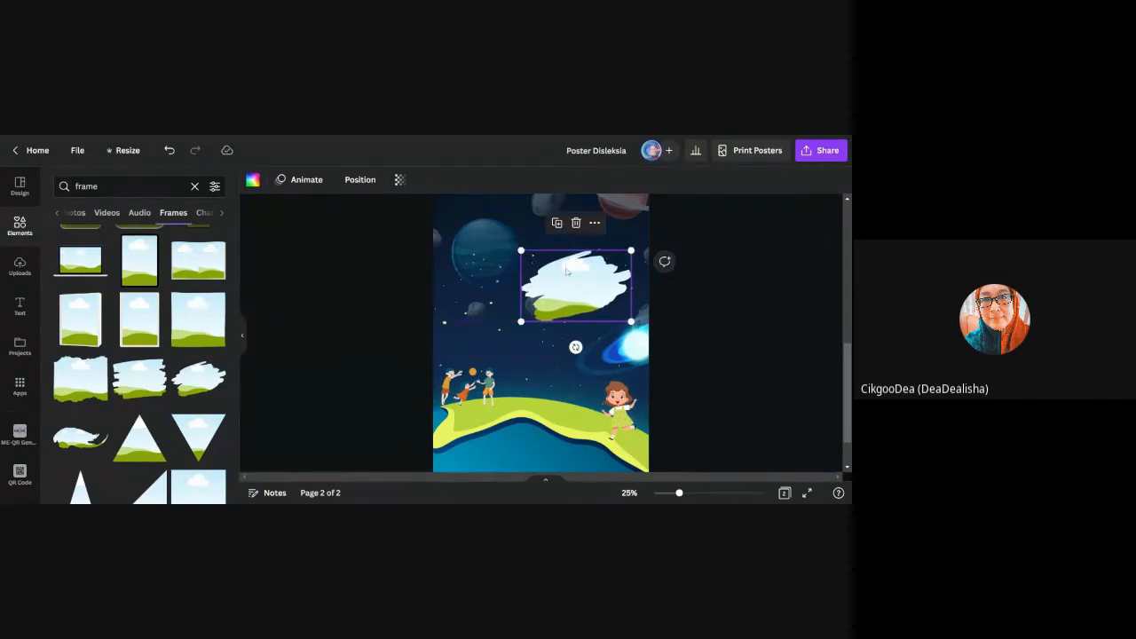
- Move the brush-stroke frame to the upper-left area of page 2, just above the blue planet
scroll(751, 363, "up", 3)
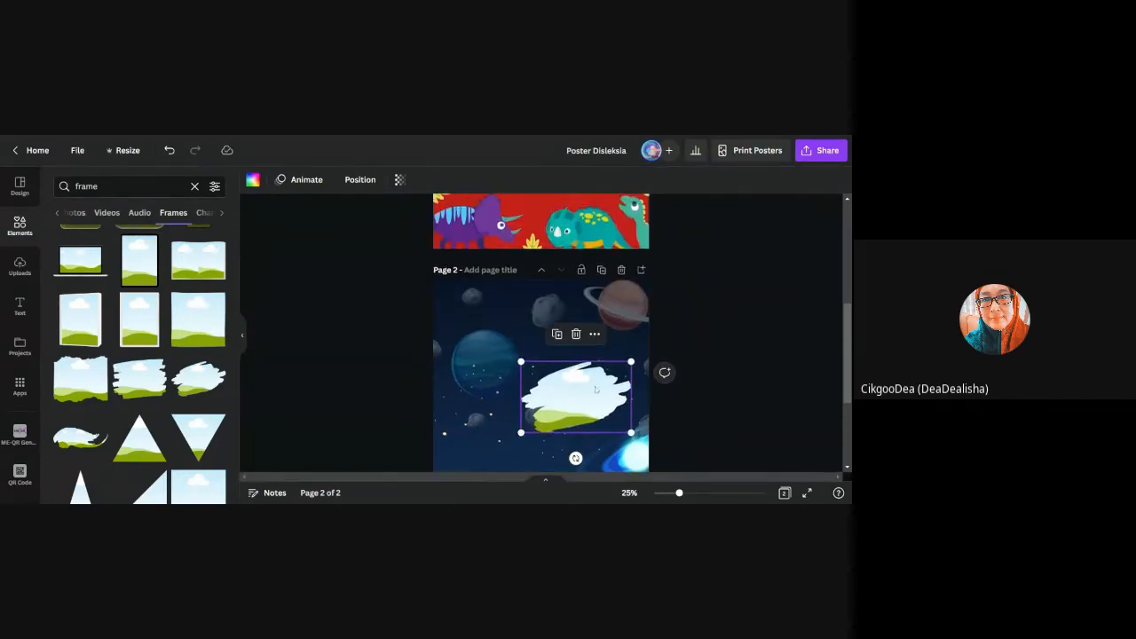
mouse_move(582, 394)
left_mouse_down()
mouse_move(552, 386)
mouse_move(511, 330)
left_mouse_up()
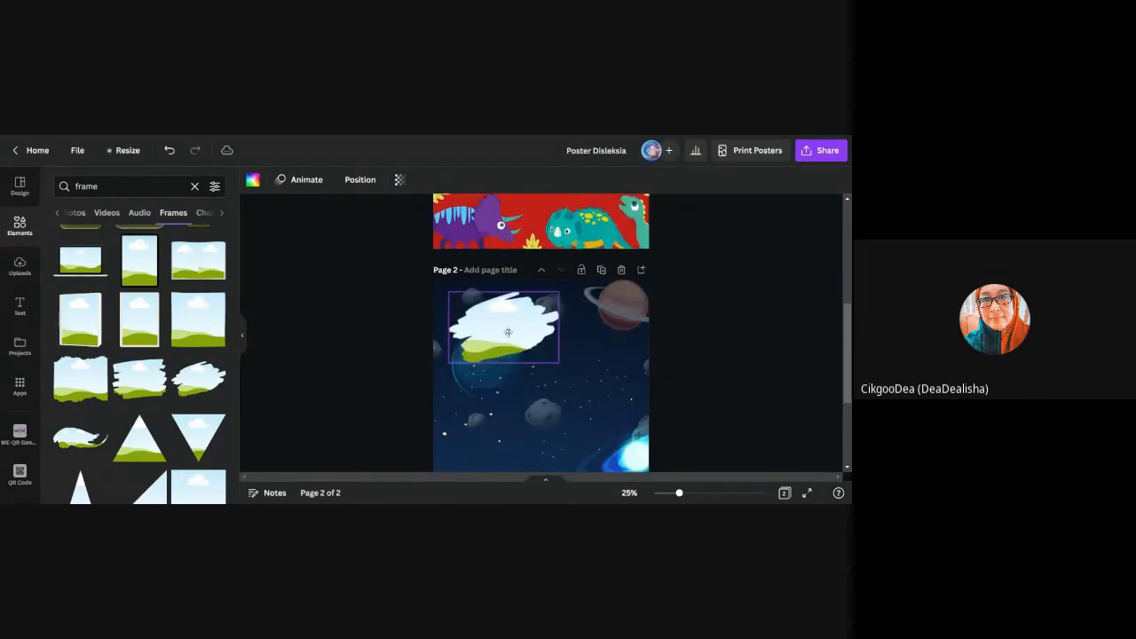
left_click(764, 407)
scroll(733, 400, "down", 3)
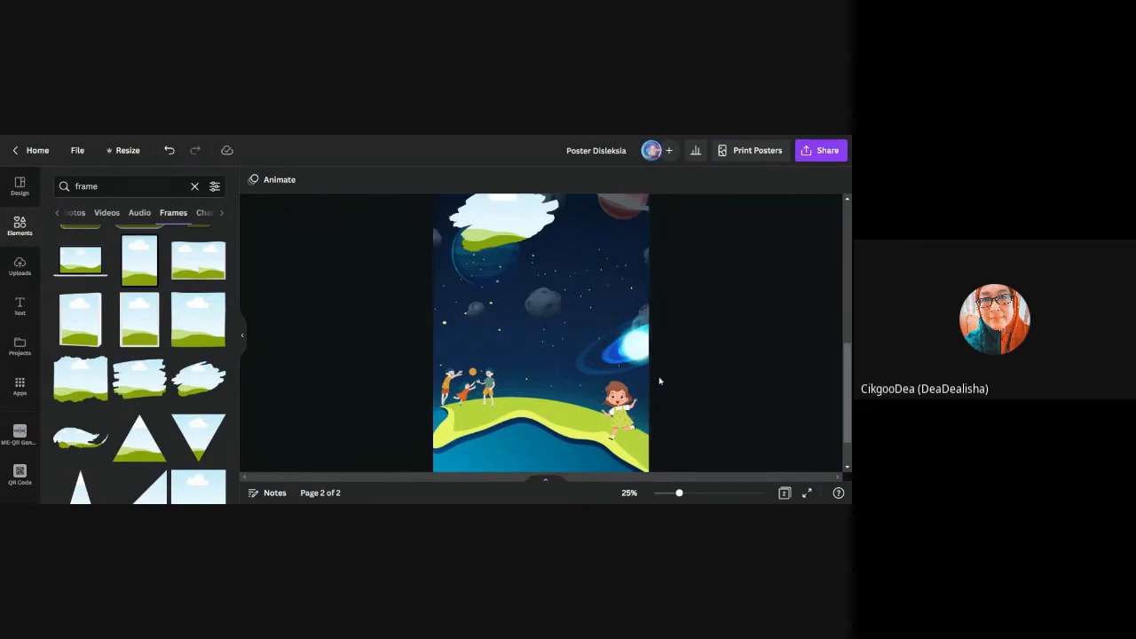
scroll(704, 363, "up", 3)
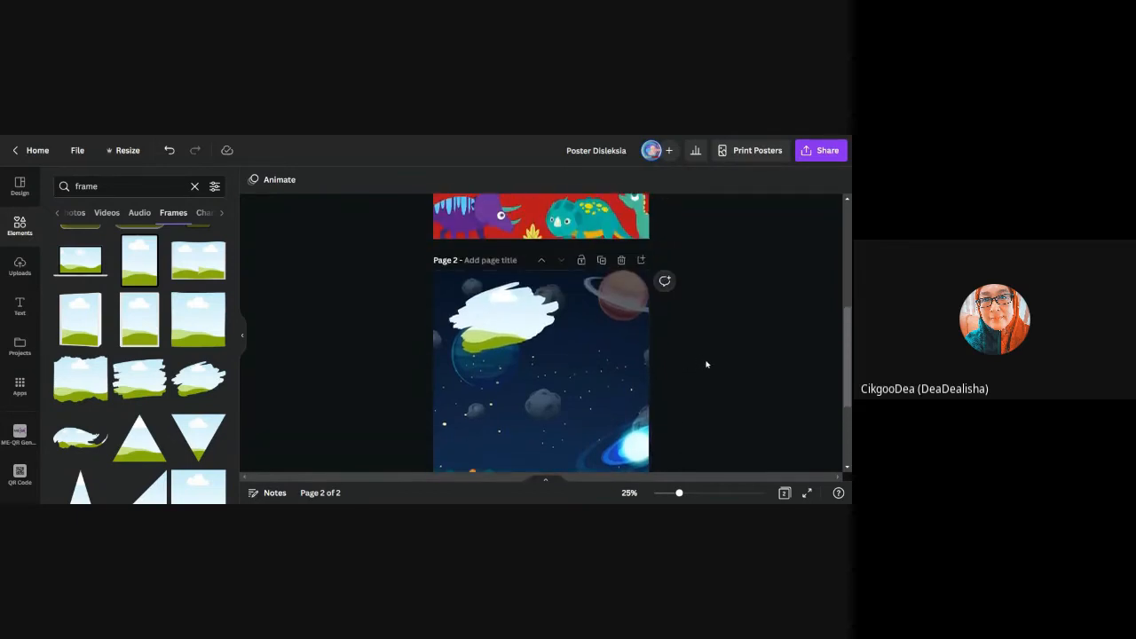
left_click(513, 325)
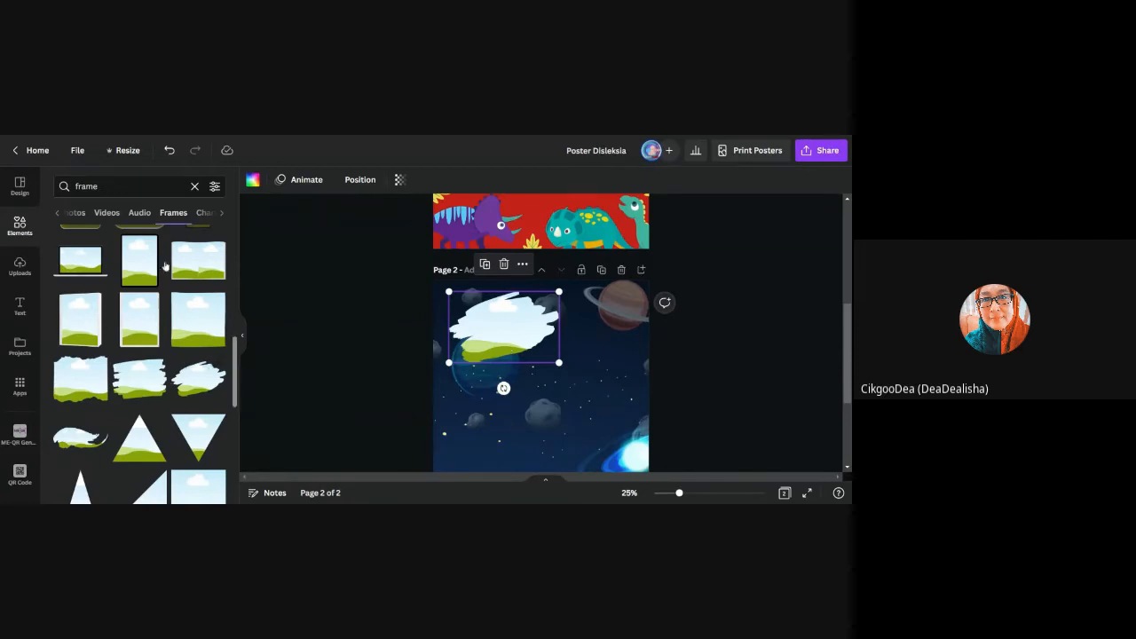
left_click(336, 307)
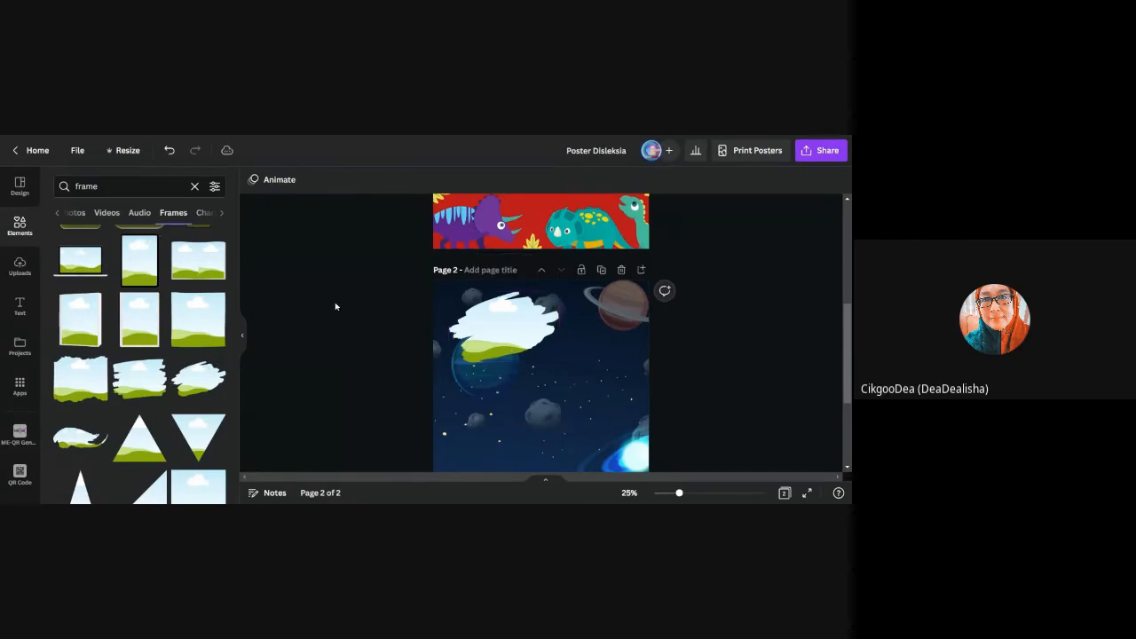
- Try adding the uploaded photo of two boys at a laptop to page 2 as a separate image, and undo it
left_click(19, 265)
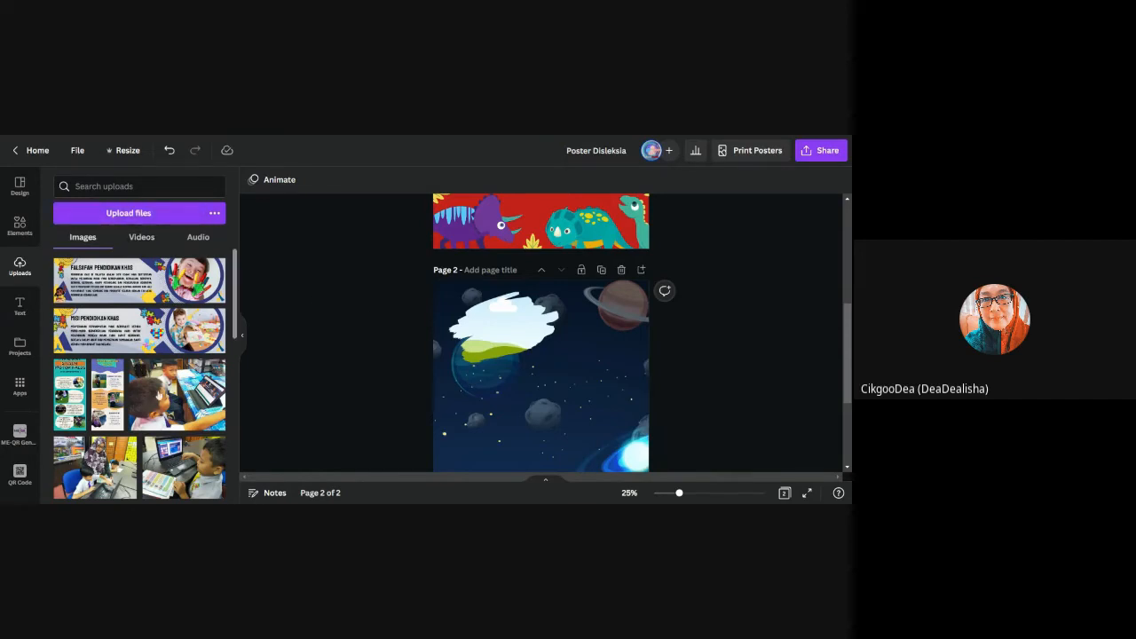
scroll(158, 369, "down", 3)
scroll(158, 377, "up", 1)
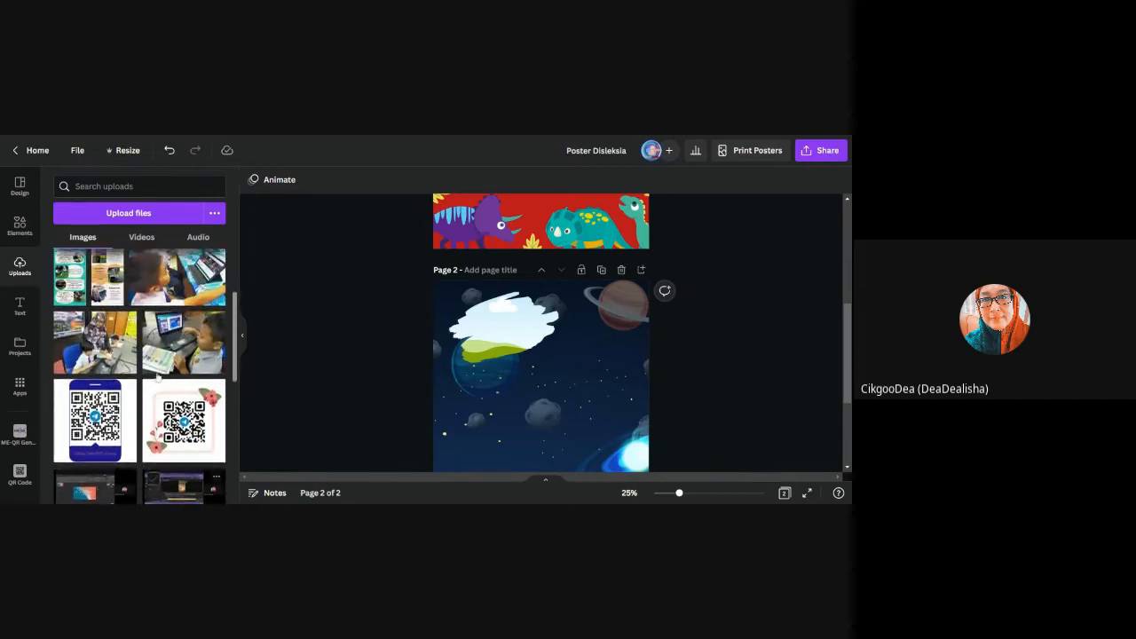
scroll(158, 377, "up", 1)
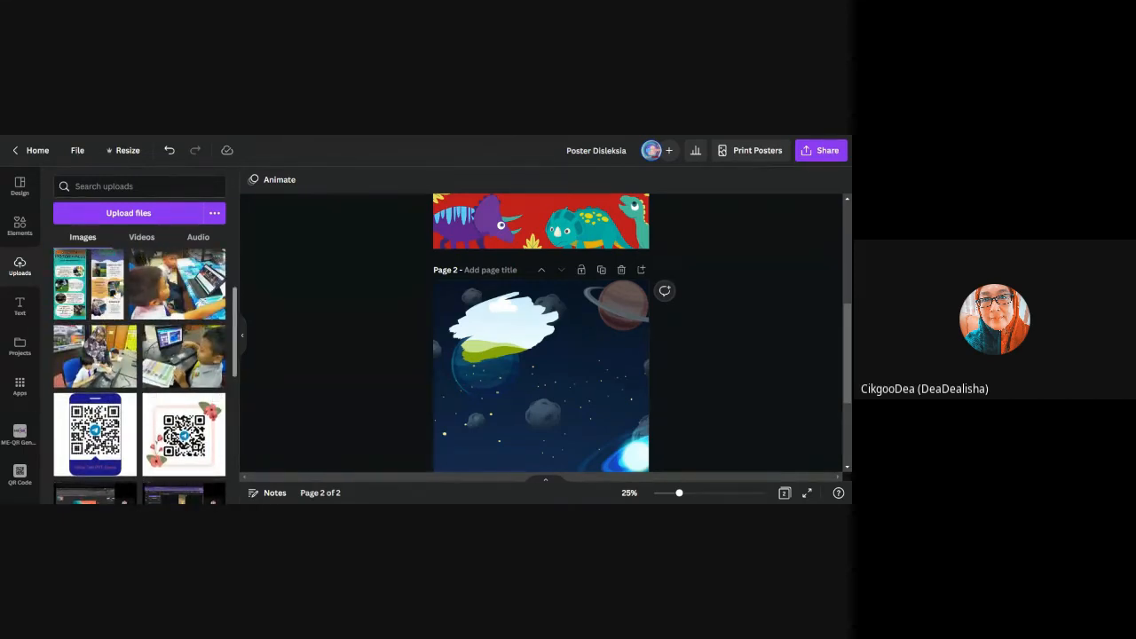
scroll(152, 362, "up", 2)
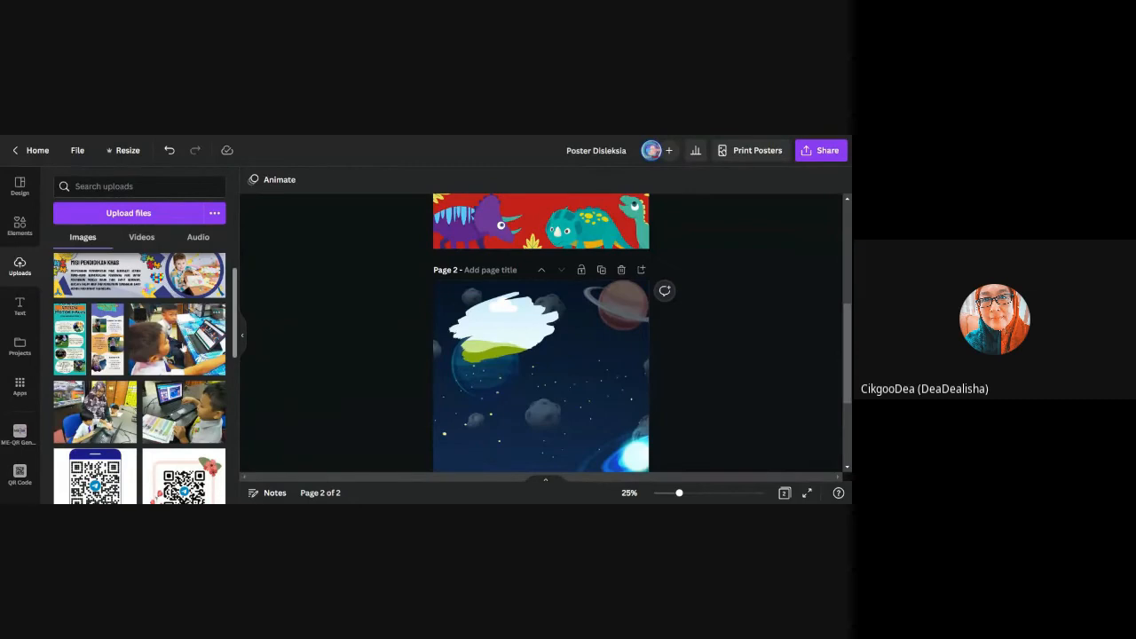
left_click(177, 340)
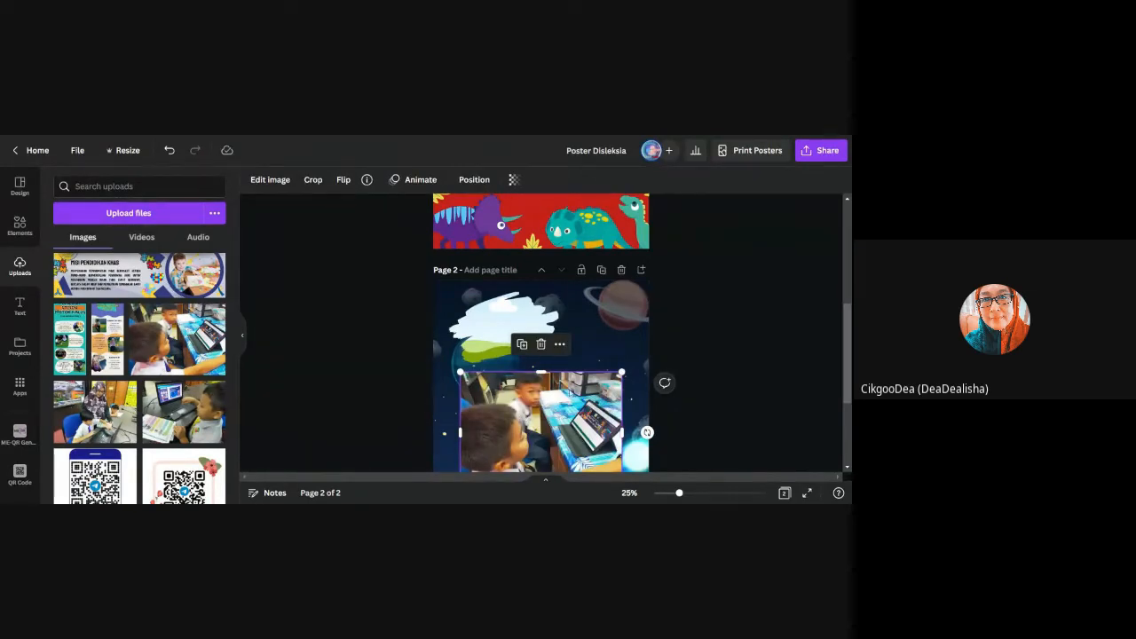
left_click(169, 151)
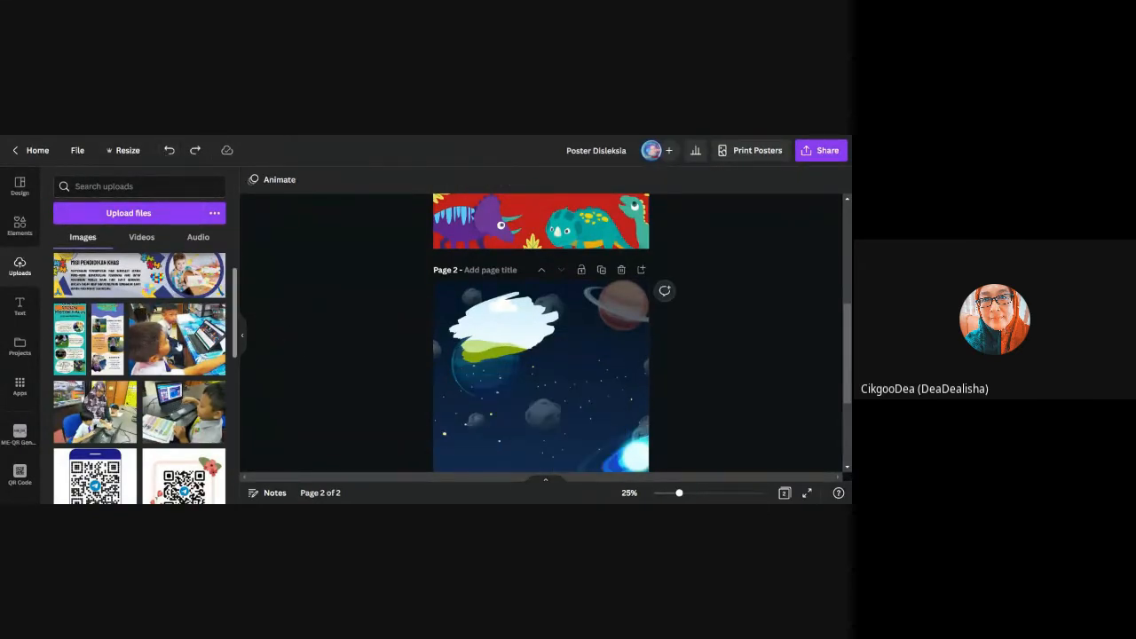
- Try filling the brush-stroke frame with the photo of two boys, check it enlarged, and undo the fill
left_click_drag(180, 346, 502, 329)
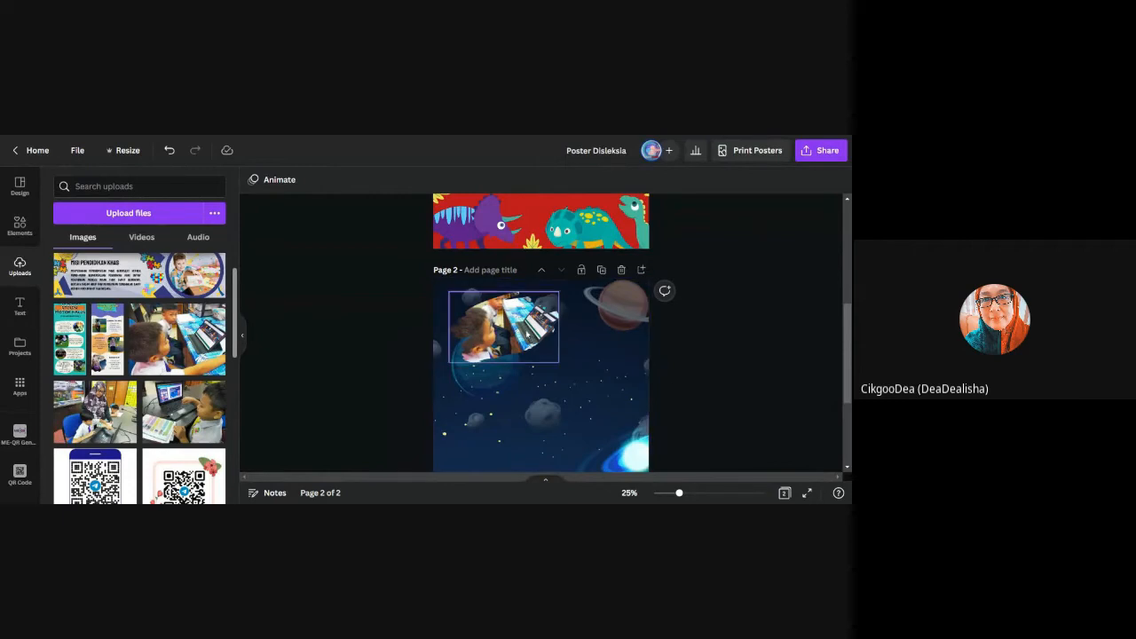
left_click(724, 493)
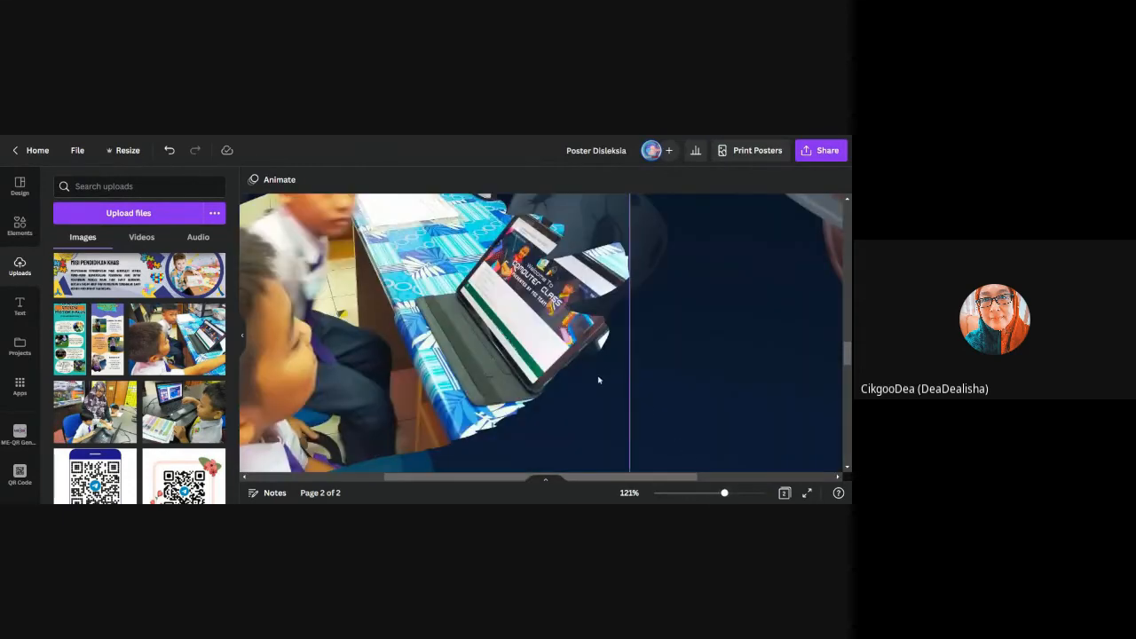
scroll(627, 438, "left", 4)
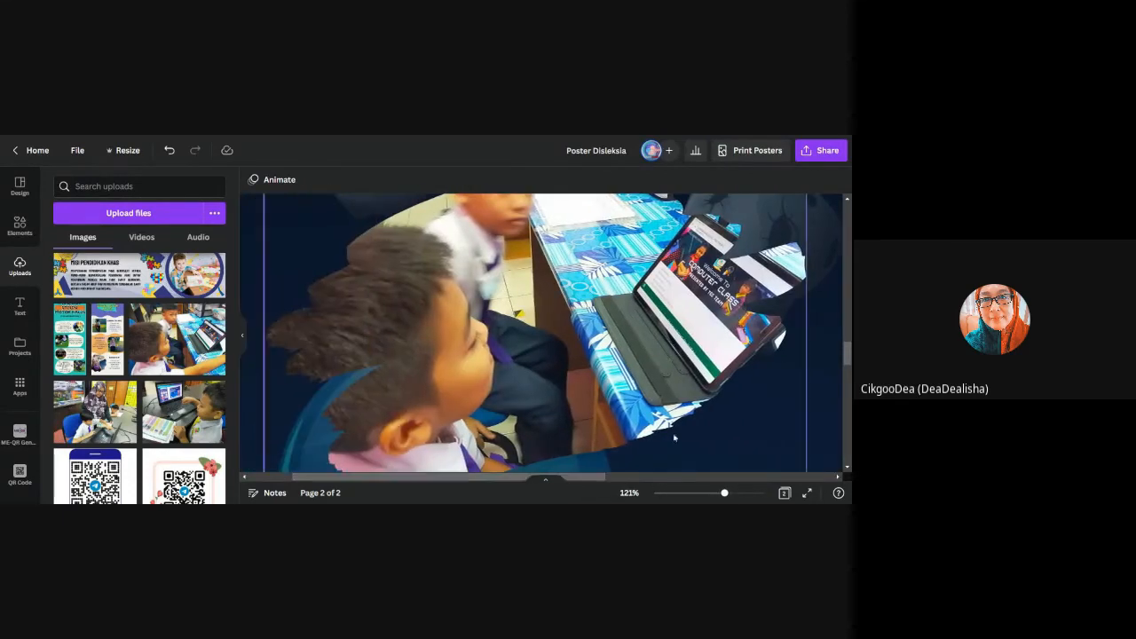
scroll(762, 394, "down", 2)
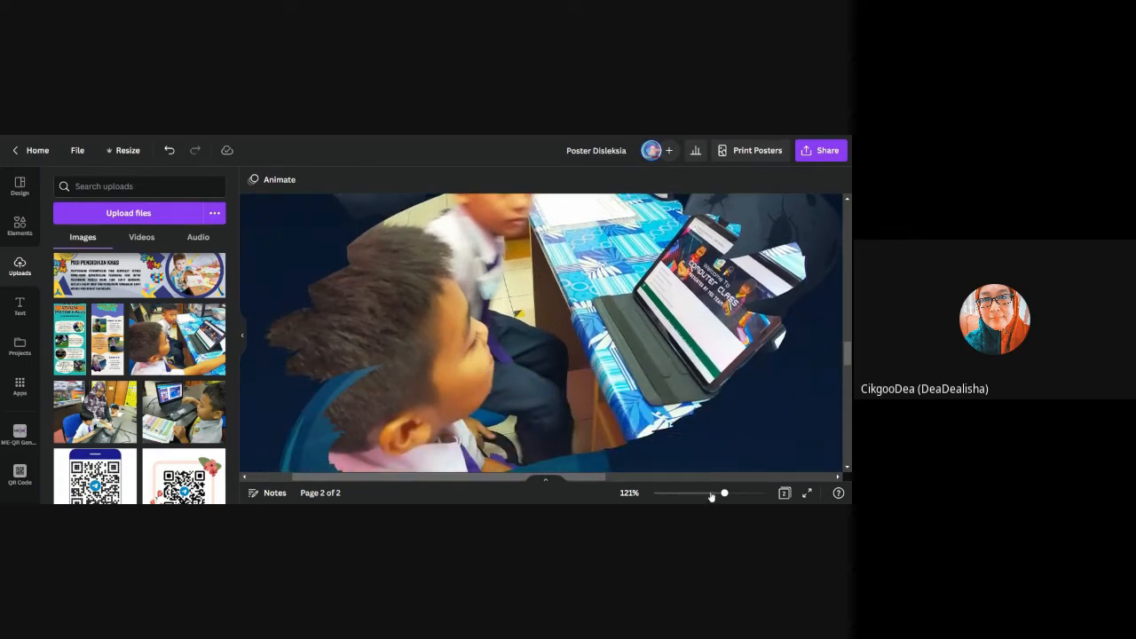
left_click(711, 493)
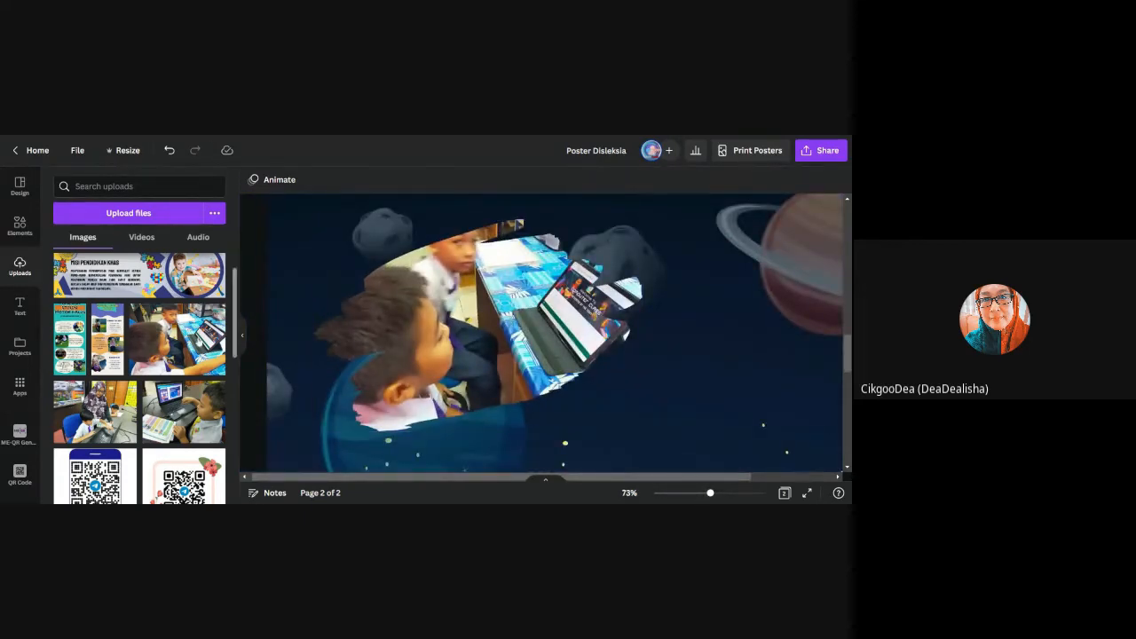
left_click(479, 323)
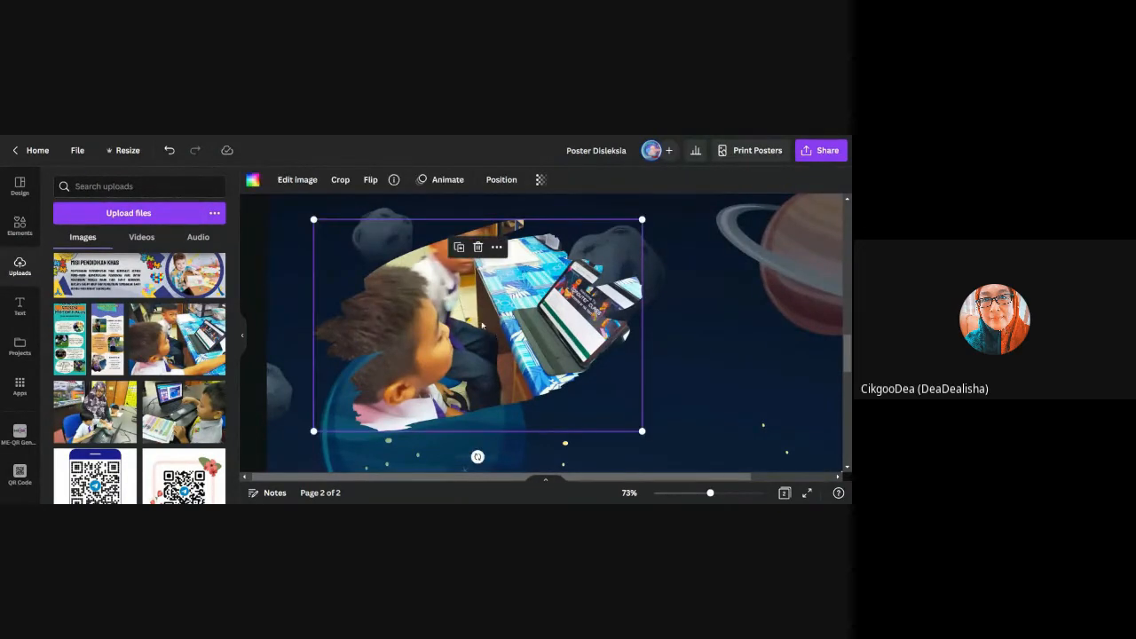
left_click(168, 150)
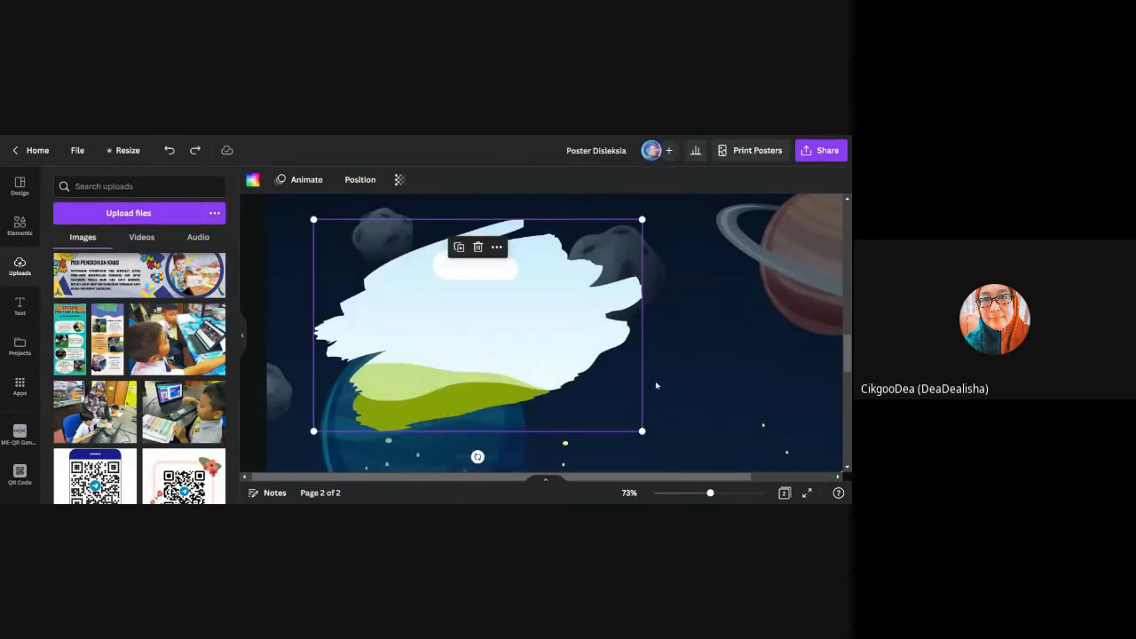
- Add the uploaded photo of the boy with a laptop and open book to page 2 and fit it into the brush-stroke frame
left_click(692, 493)
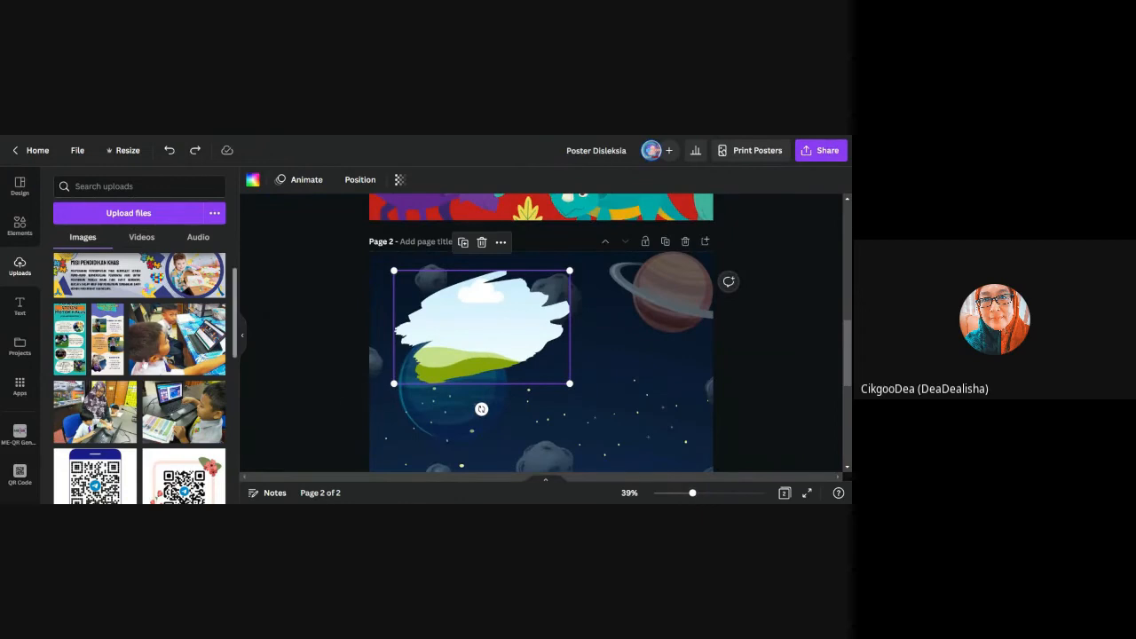
scroll(146, 364, "down", 2)
scroll(146, 366, "down", 5)
scroll(146, 366, "up", 8)
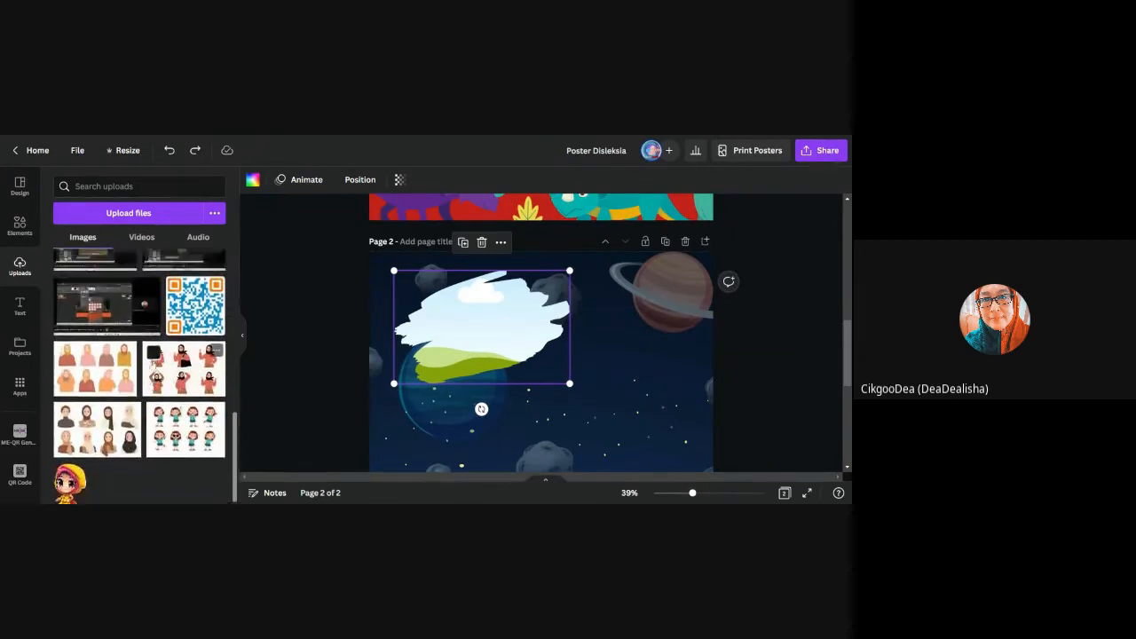
scroll(146, 365, "up", 2)
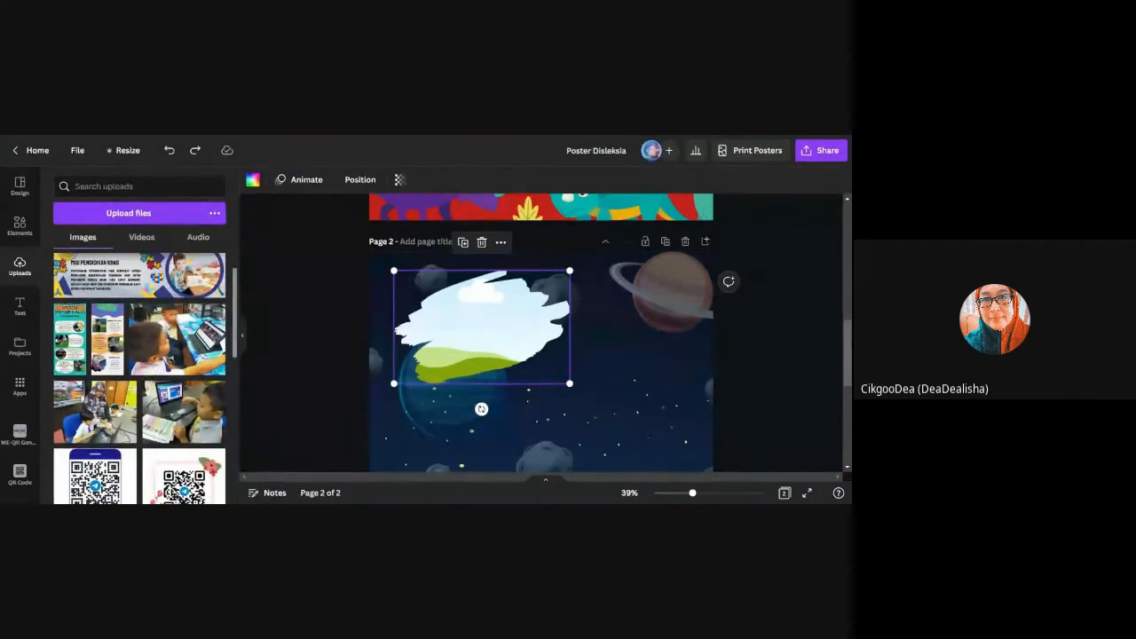
left_click(187, 416)
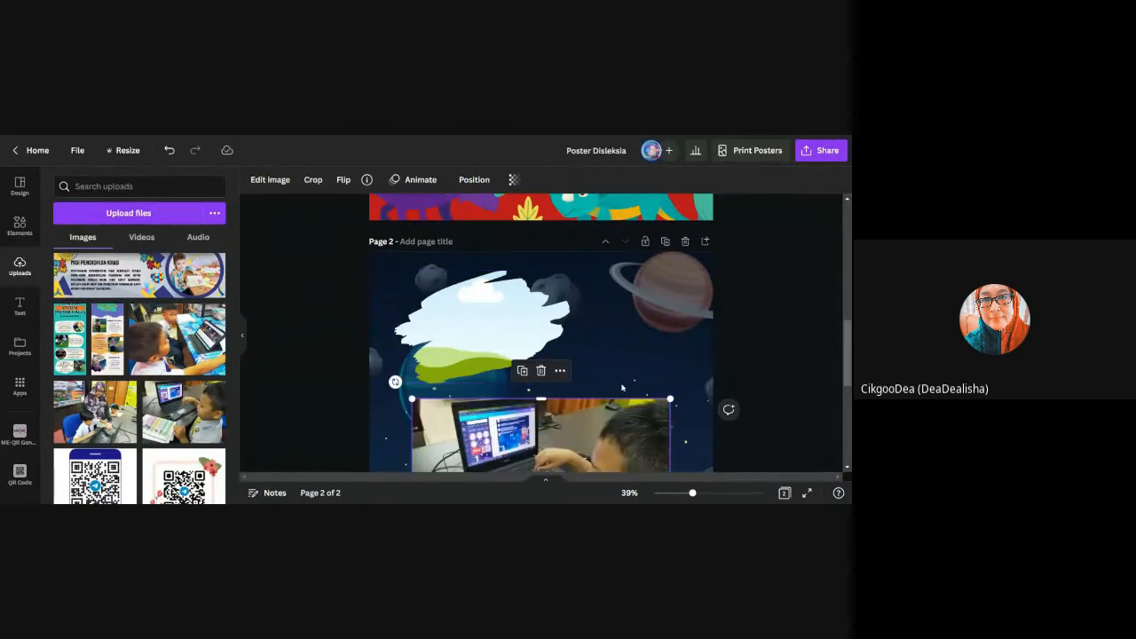
scroll(758, 356, "down", 1)
scroll(757, 356, "down", 2)
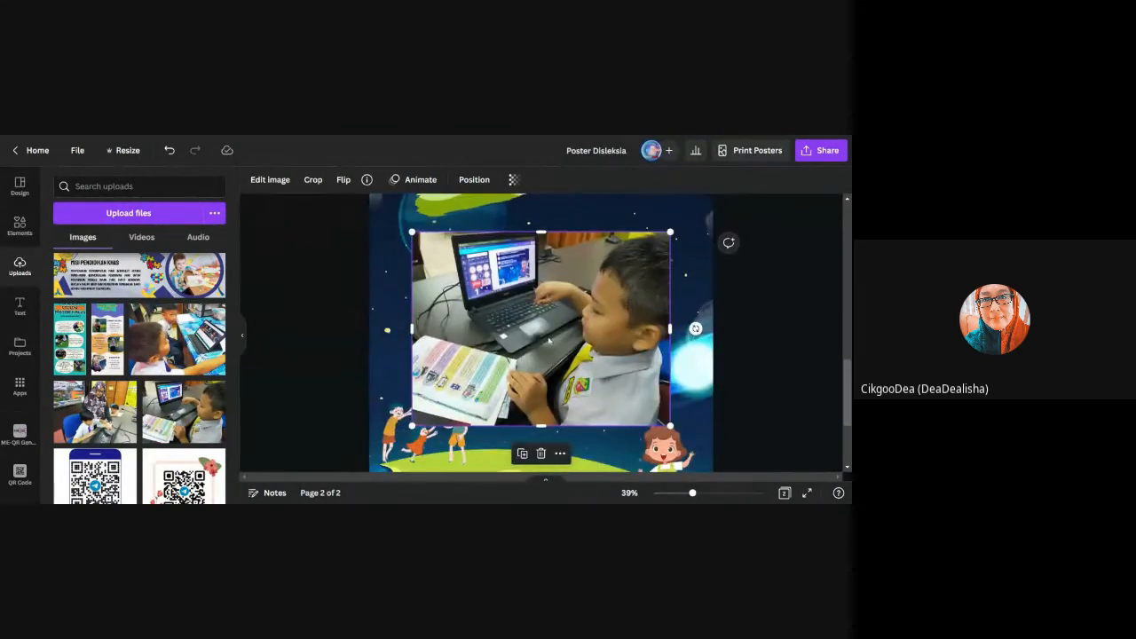
scroll(545, 316, "up", 3)
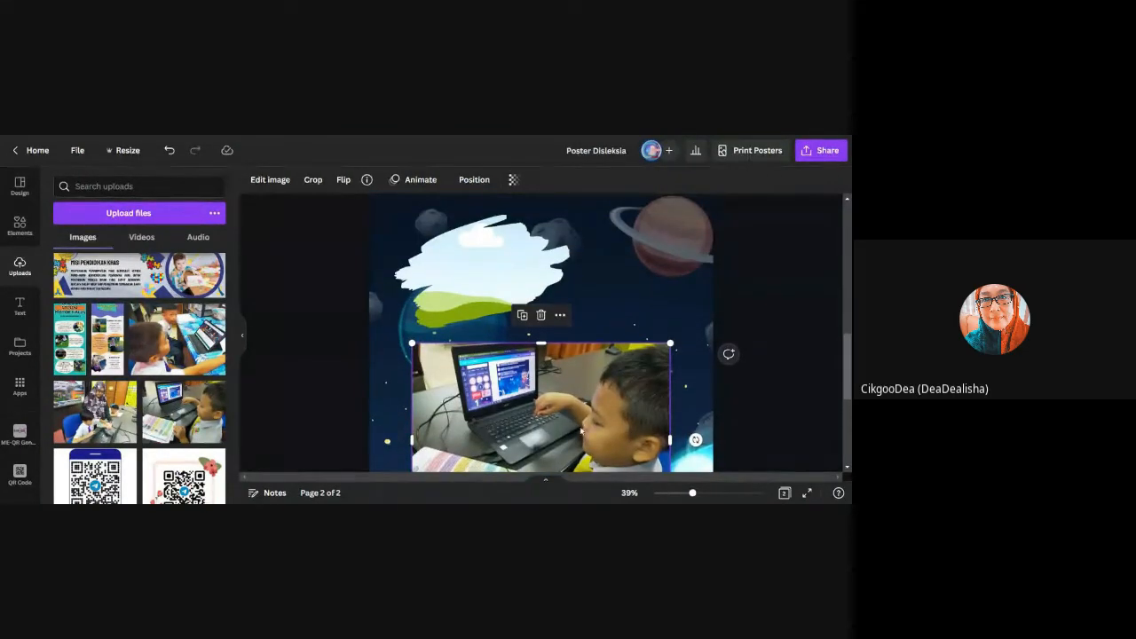
left_click_drag(581, 430, 502, 398)
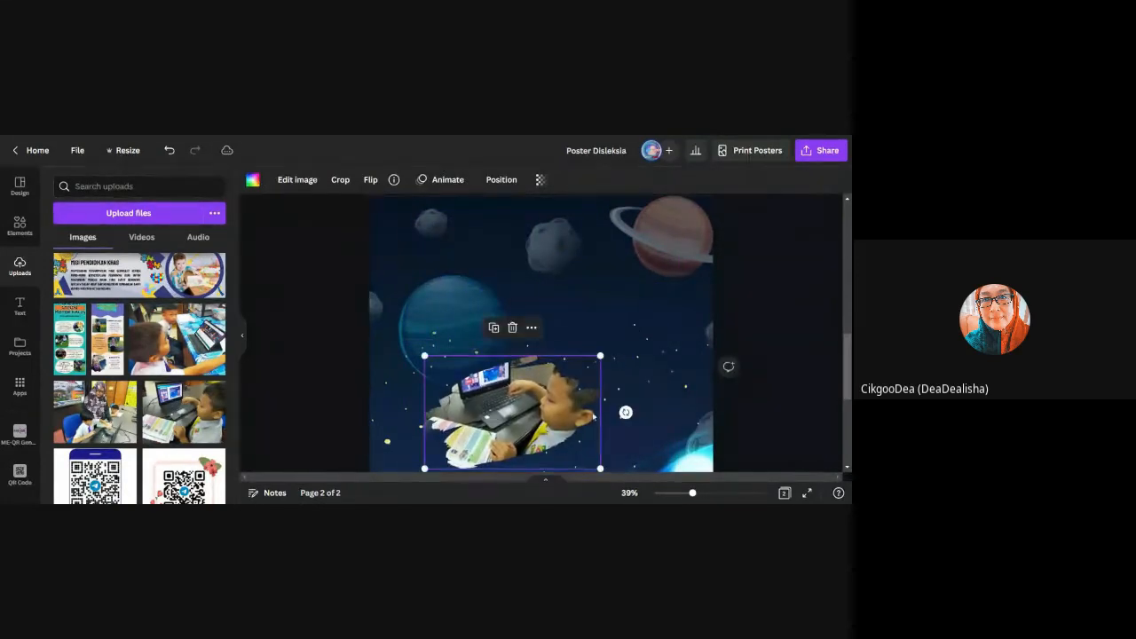
- Move the filled frame to the right side of page 2 above the glowing blue planet and shrink it slightly
scroll(742, 377, "down", 3)
left_click_drag(525, 235, 625, 274)
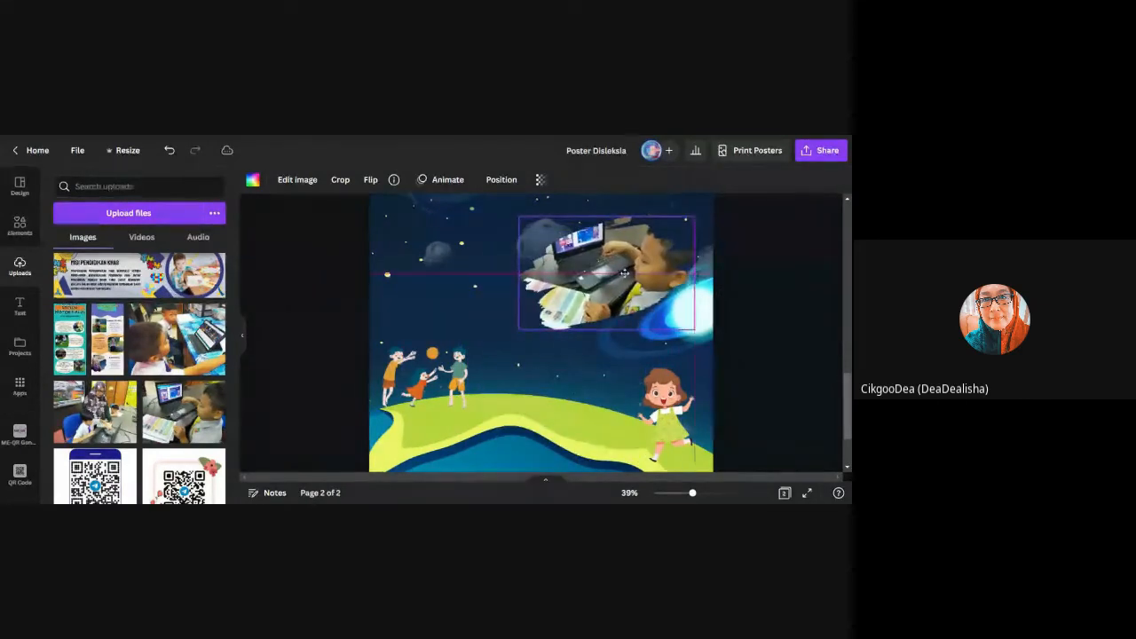
mouse_move(515, 331)
left_mouse_down()
mouse_move(588, 279)
mouse_move(393, 406)
mouse_move(465, 354)
mouse_move(604, 293)
mouse_move(426, 431)
mouse_move(601, 313)
mouse_move(444, 427)
mouse_move(582, 330)
mouse_move(532, 331)
left_mouse_up()
scroll(619, 402, "up", 3)
left_click_drag(618, 402, 641, 338)
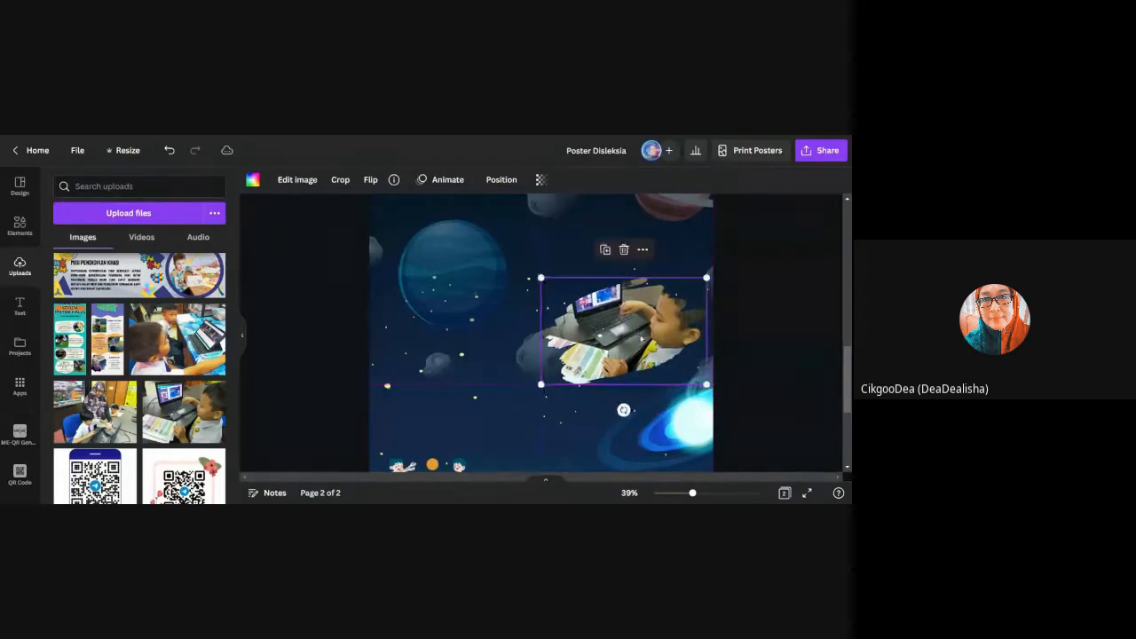
left_click(768, 299)
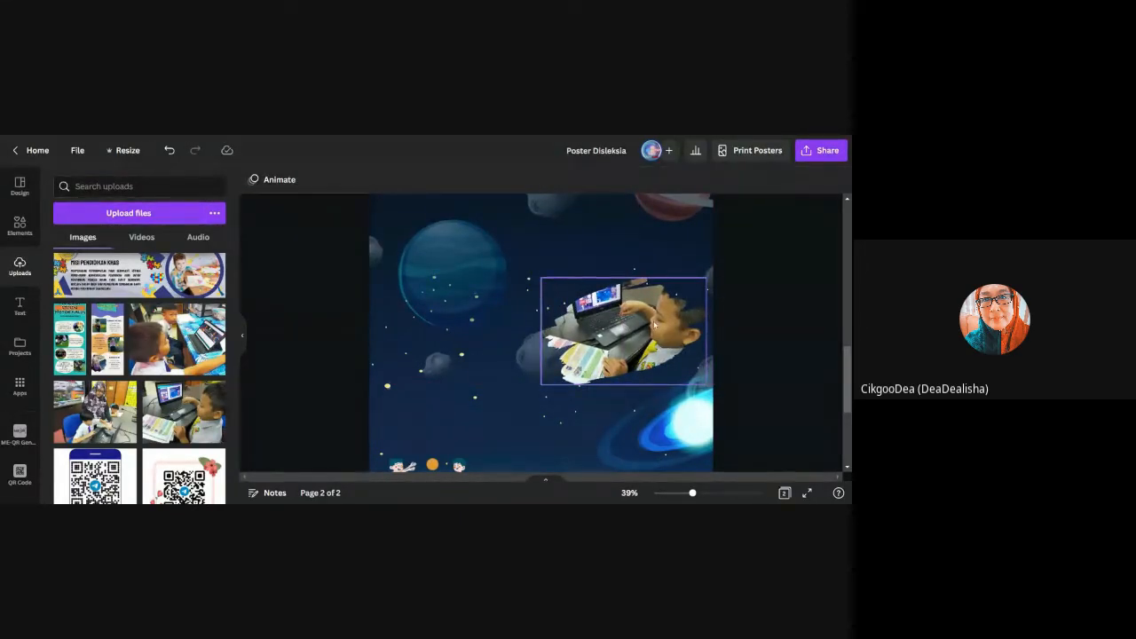
- Shift and slightly enlarge the photo of the boy with the laptop inside the brush-stroke frame's crop
left_click(629, 322)
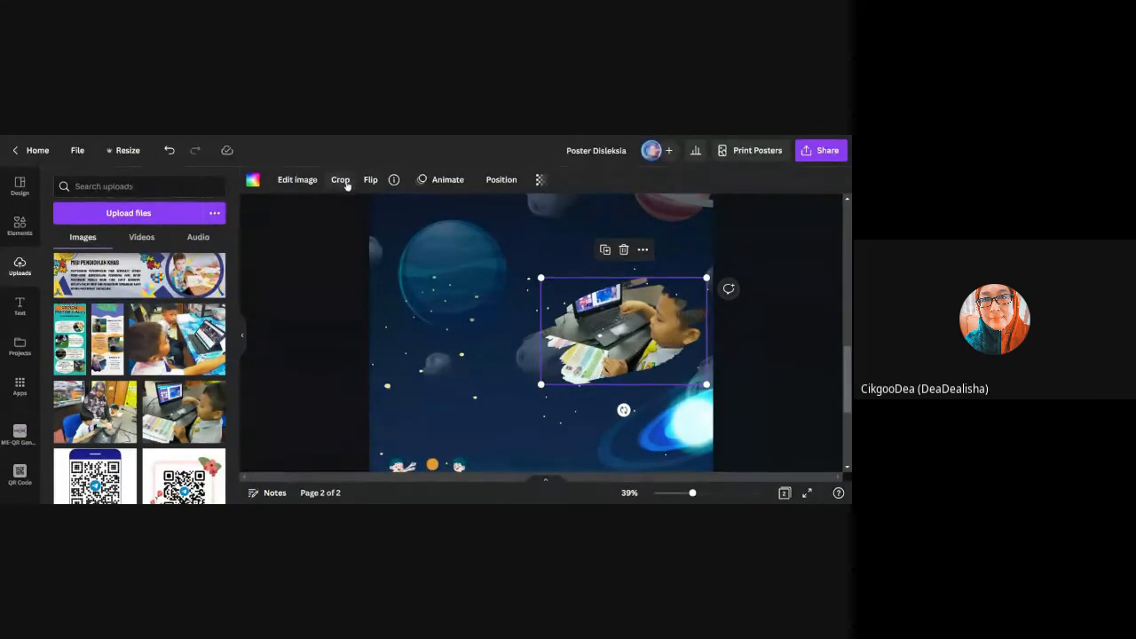
left_click(342, 181)
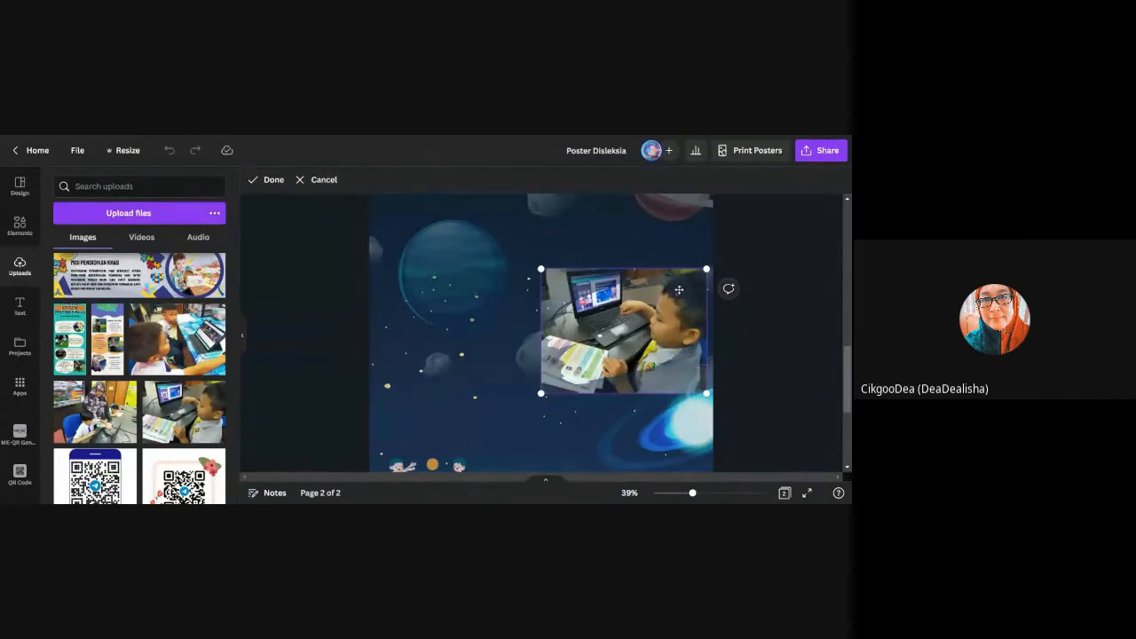
mouse_move(650, 332)
left_mouse_down()
mouse_move(599, 344)
mouse_move(636, 318)
left_mouse_up()
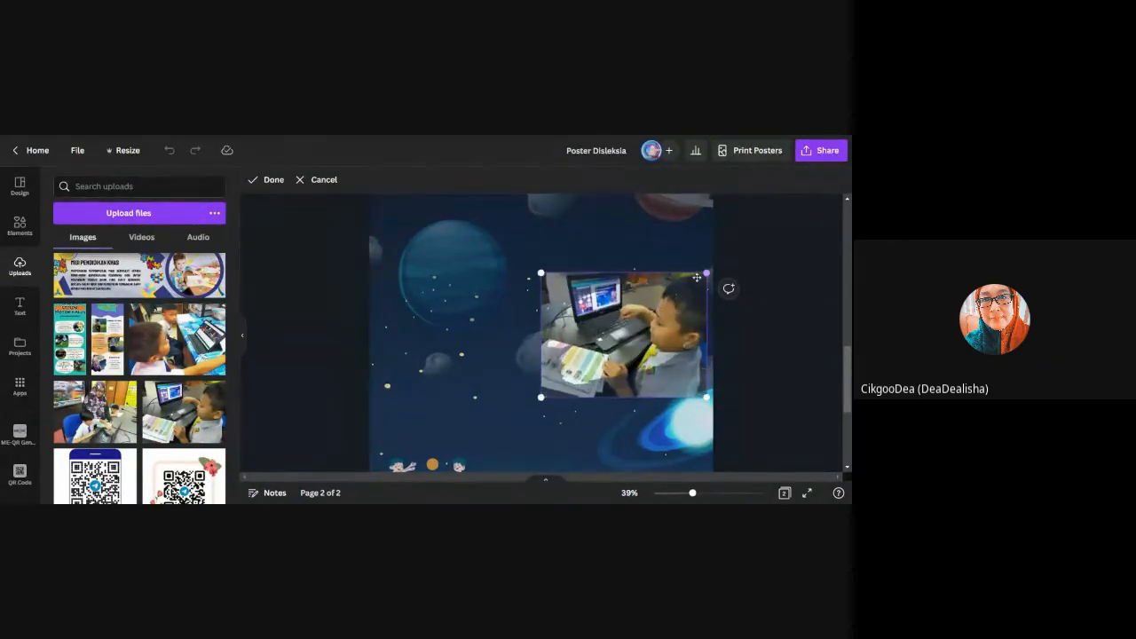
left_click_drag(705, 274, 749, 240)
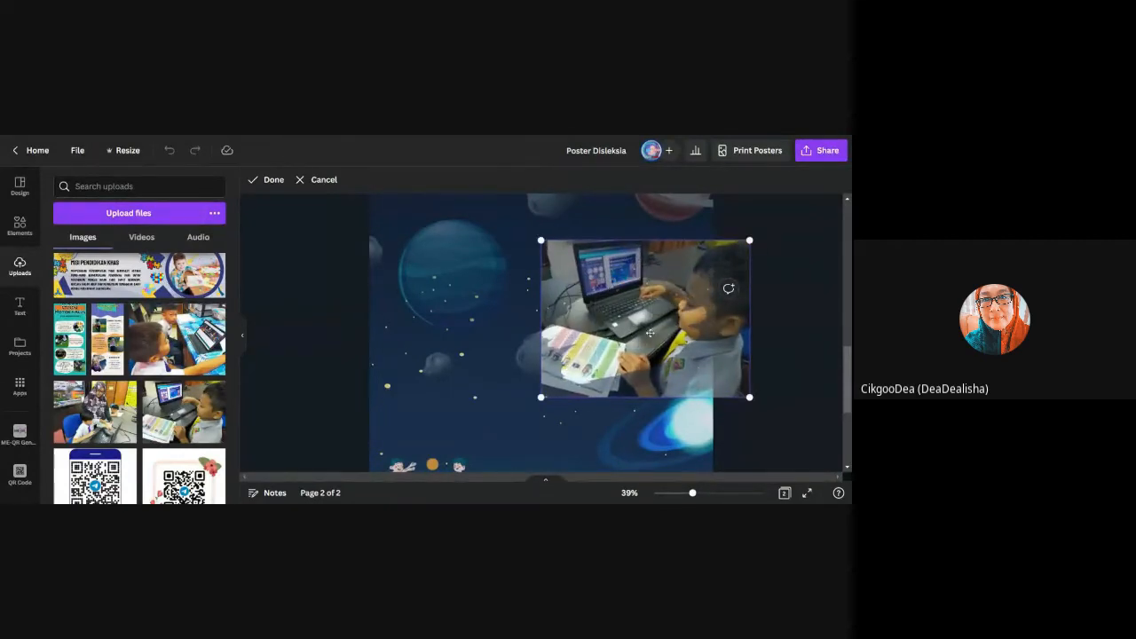
left_click_drag(644, 339, 637, 313)
left_click_drag(741, 232, 670, 290)
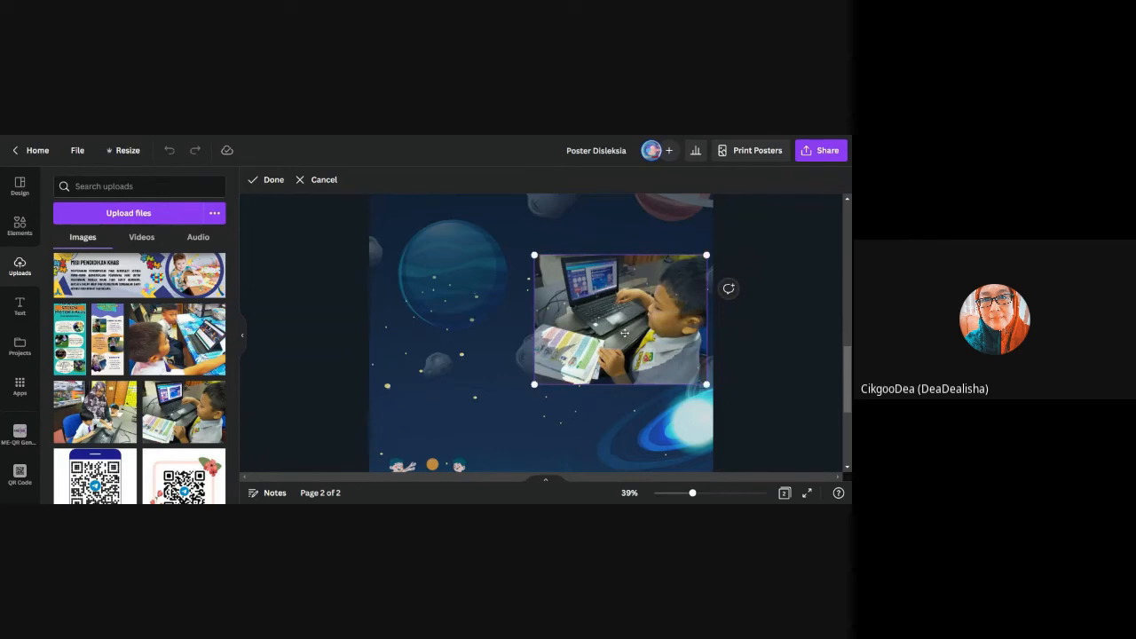
left_click(810, 349)
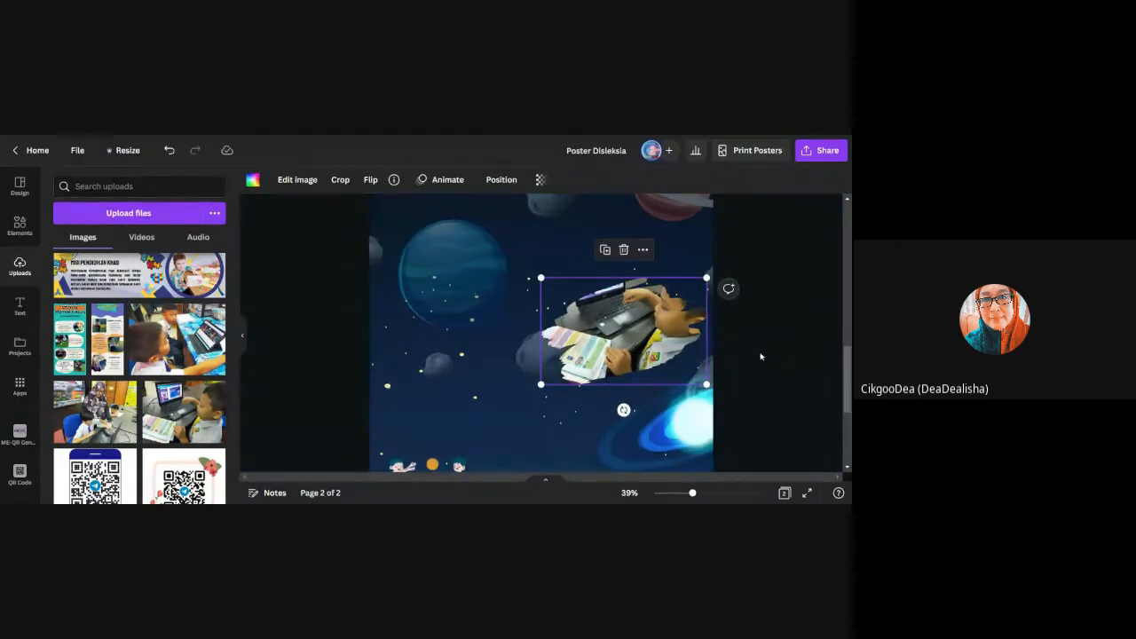
- Delete the graphic of three kids playing with a ball above the green ground on page 2
left_click(761, 357)
left_click(636, 331)
left_click(678, 494)
left_click_drag(624, 325, 624, 352)
left_click(616, 440)
left_click(615, 385)
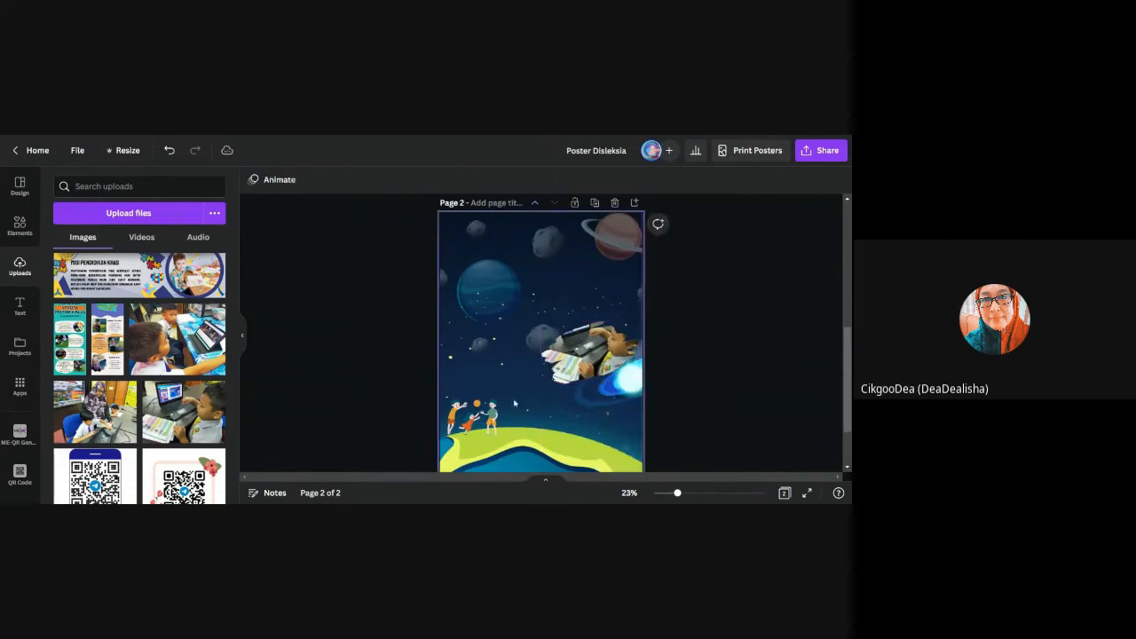
left_click(472, 417)
left_click(472, 373)
- Move the filled brush-stroke frame to the upper right corner of page 2, over the ringed reddish planet
left_click(596, 353)
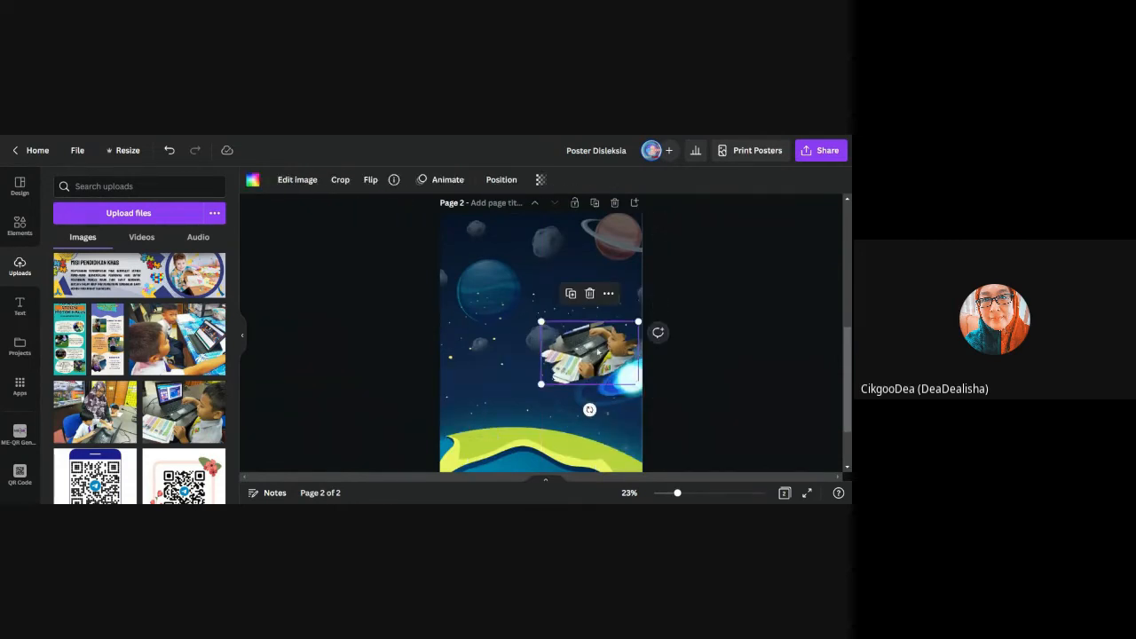
left_click_drag(596, 353, 606, 253)
left_click(726, 294)
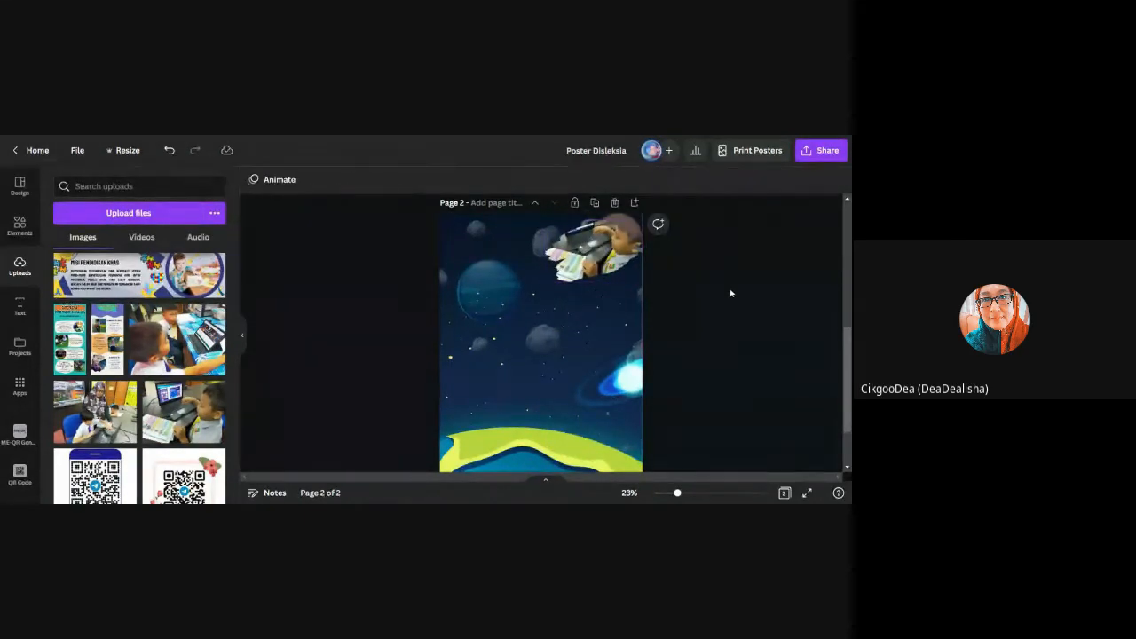
left_click(630, 266)
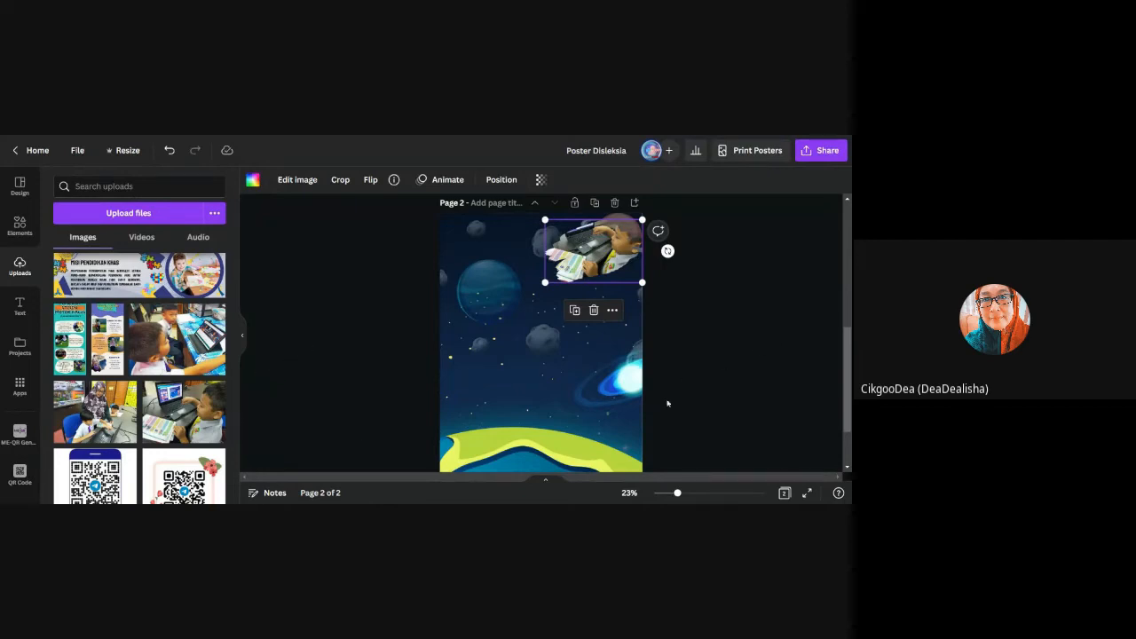
left_click(744, 305)
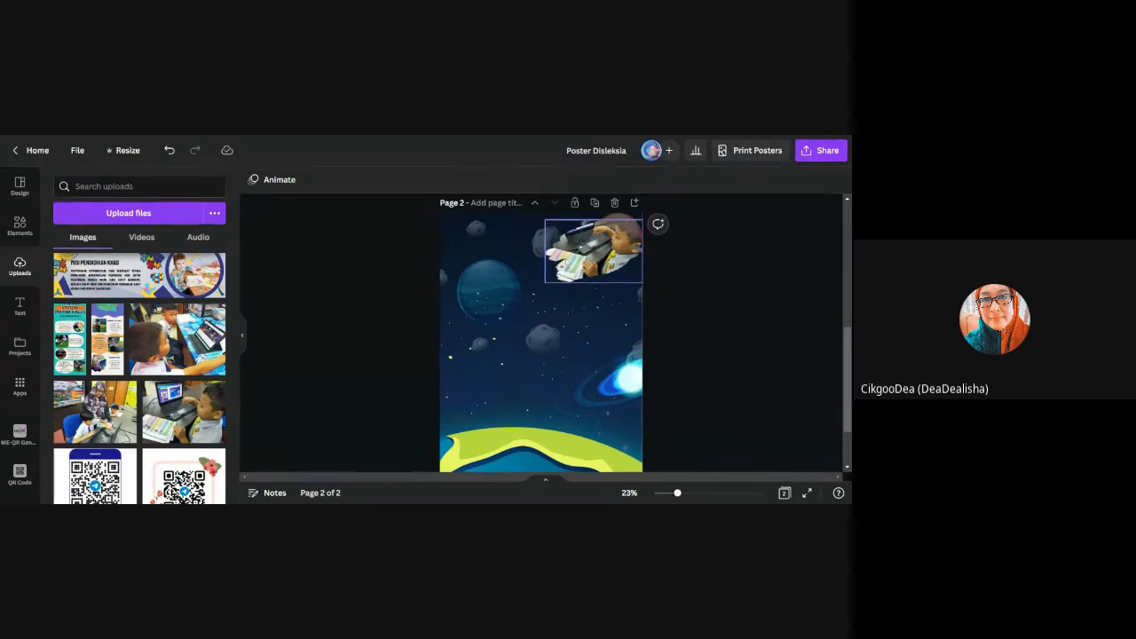
- Search the uploaded images for "dyslexia"
left_click(613, 253)
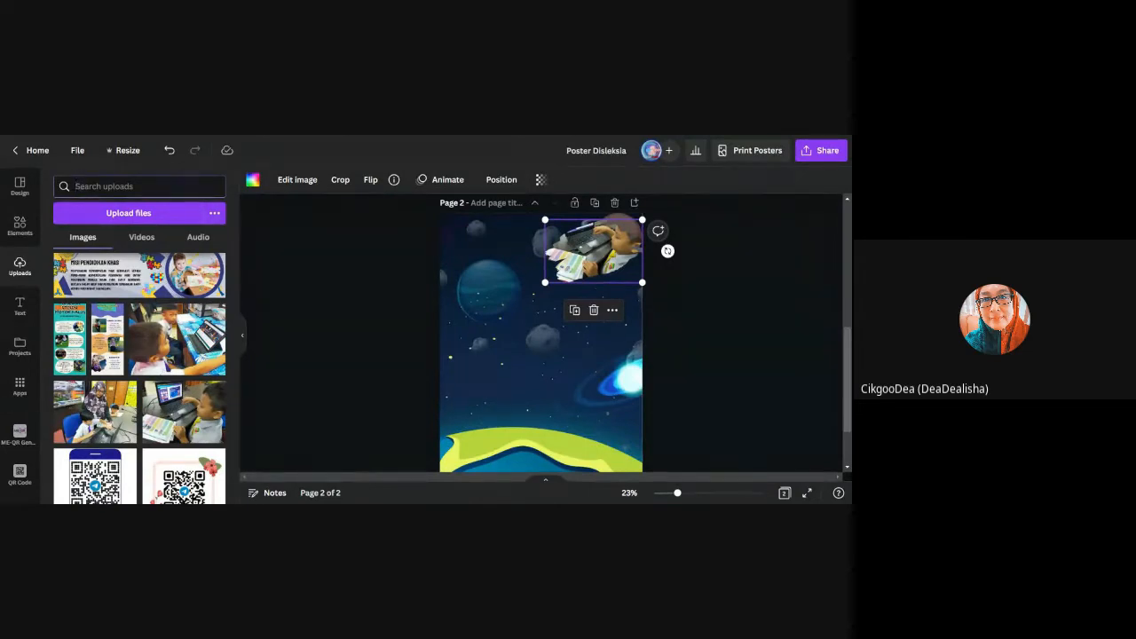
type("dysleks")
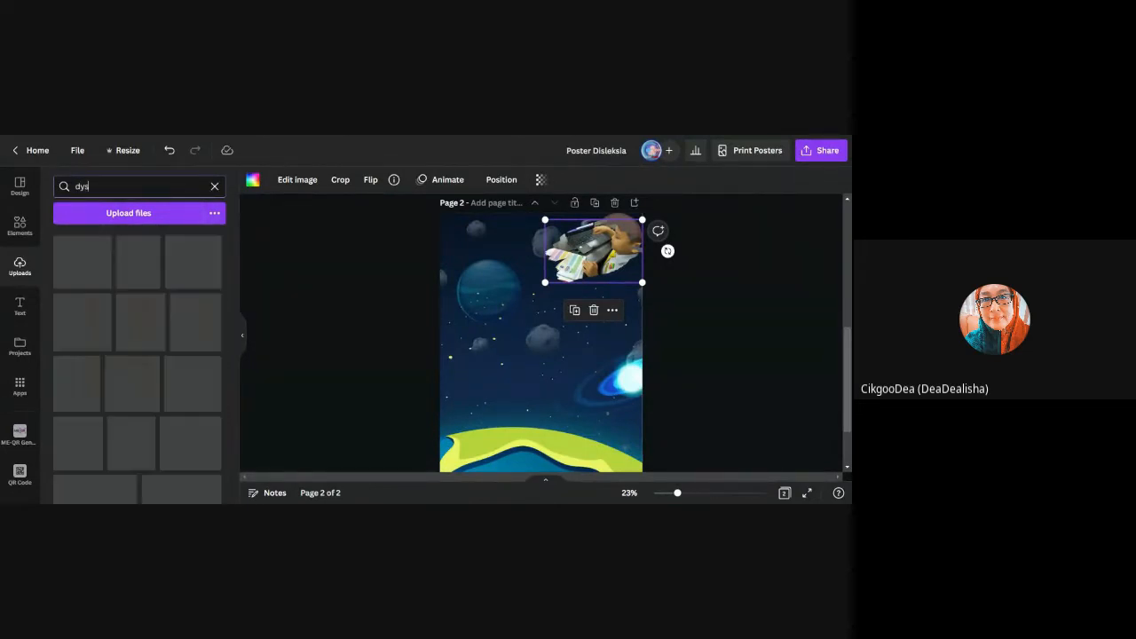
key("BackSpace")
key("BackSpace")
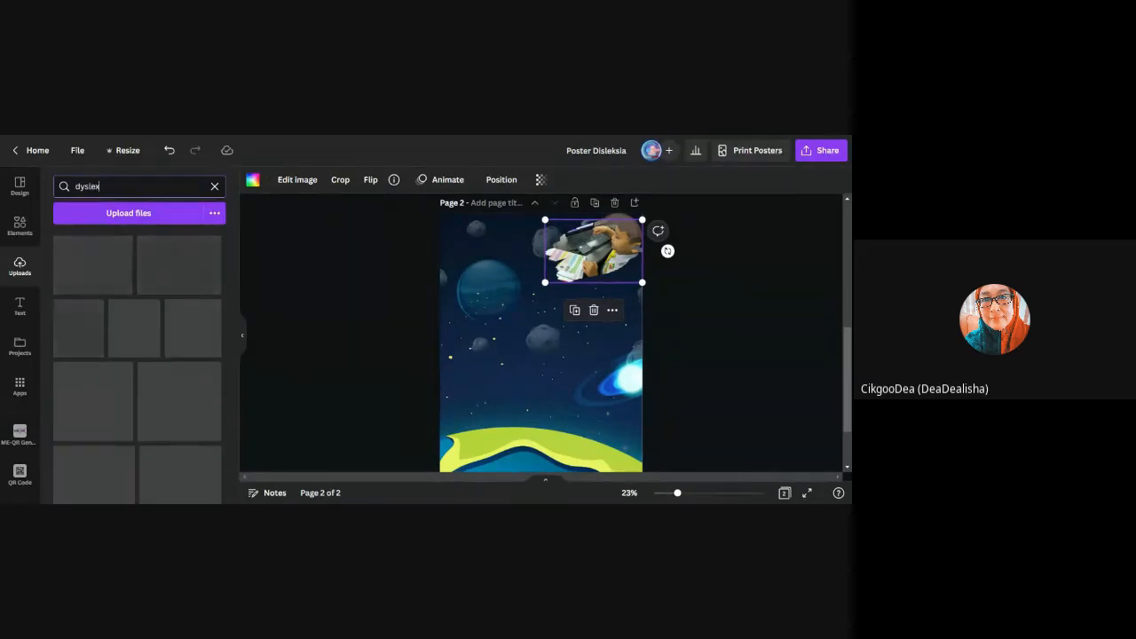
type("xia")
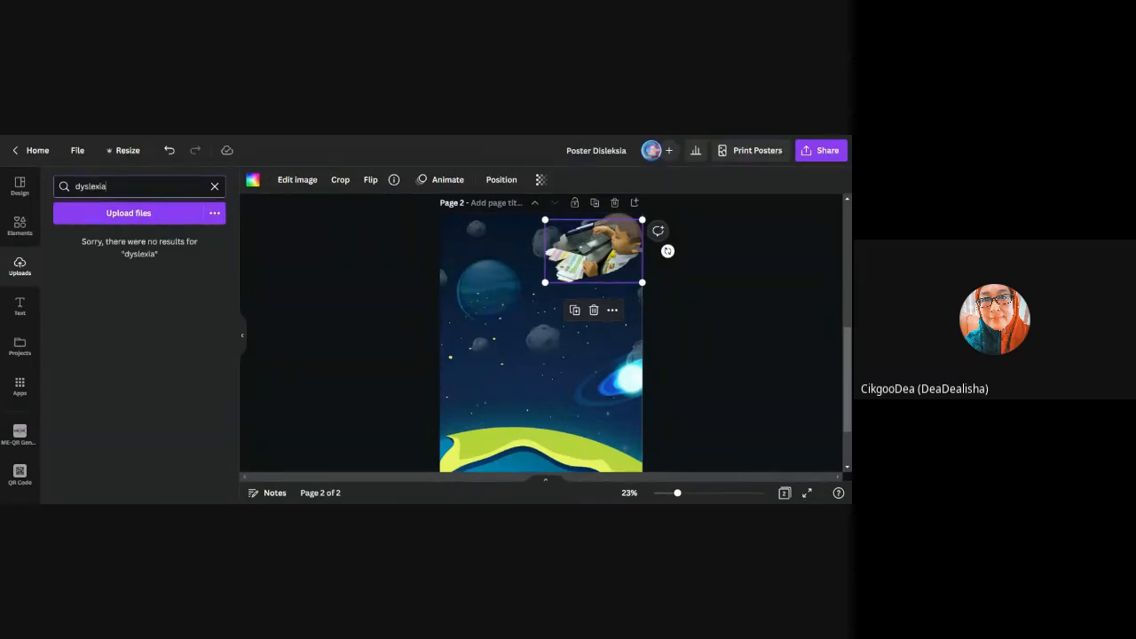
- Search the design elements for "dyslexia kids"
left_click(19, 224)
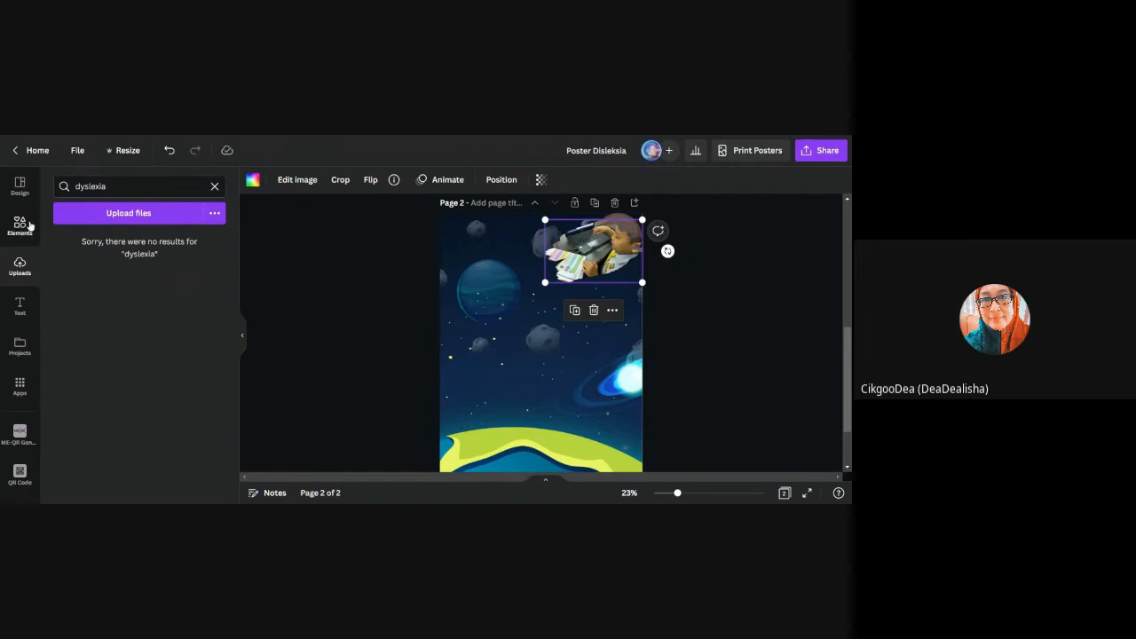
left_click(133, 186)
left_click(194, 188)
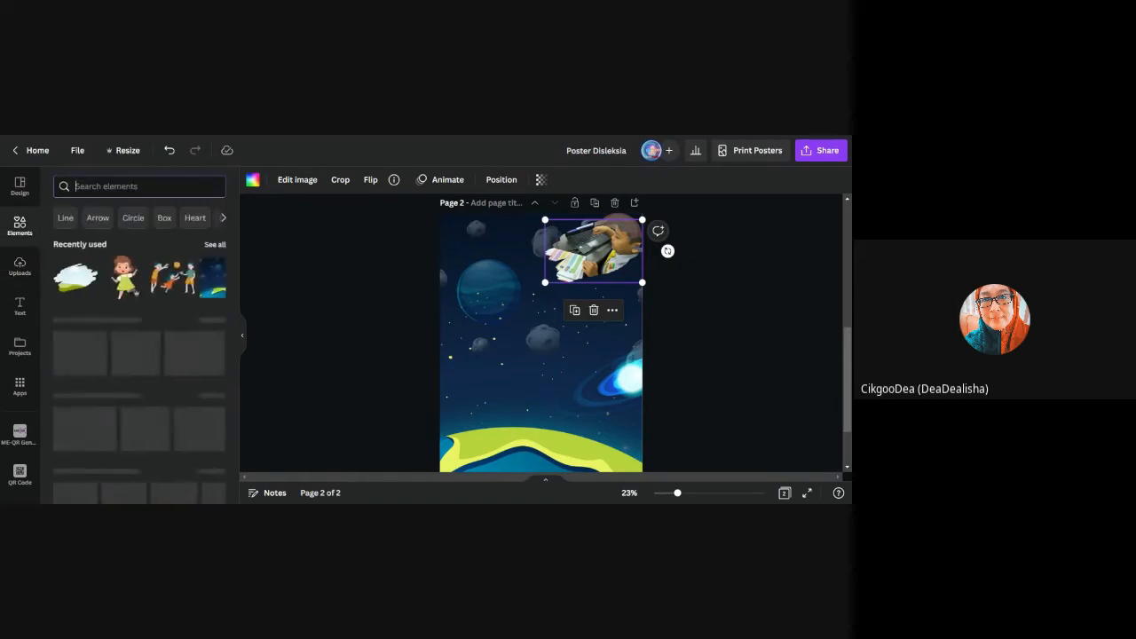
type("dis")
key("BackSpace")
key("BackSpace")
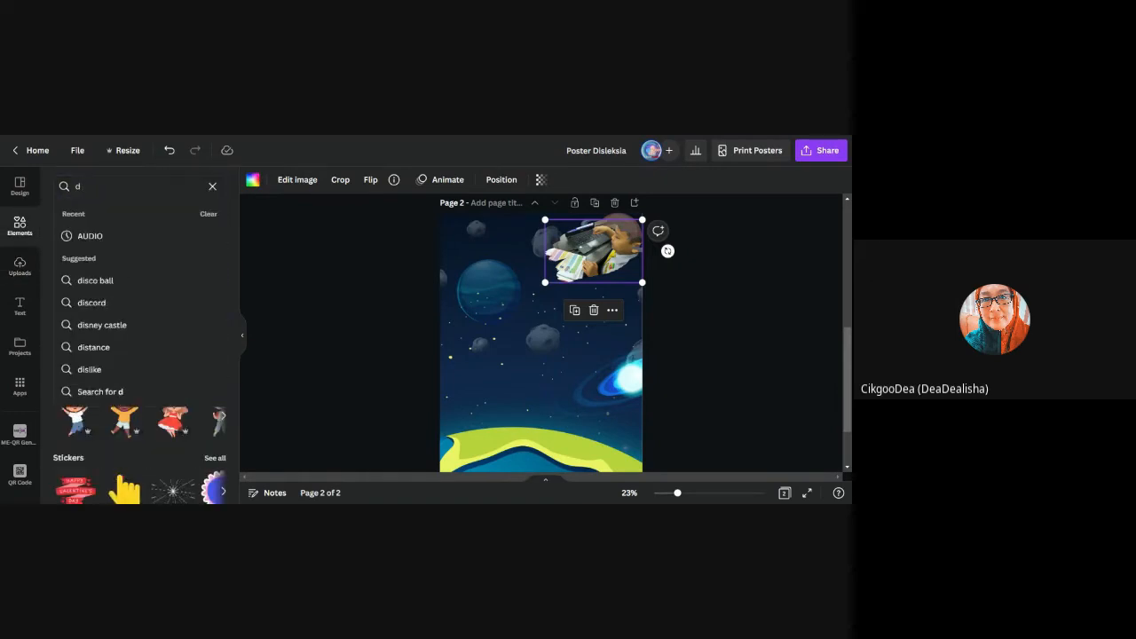
type("yslexi")
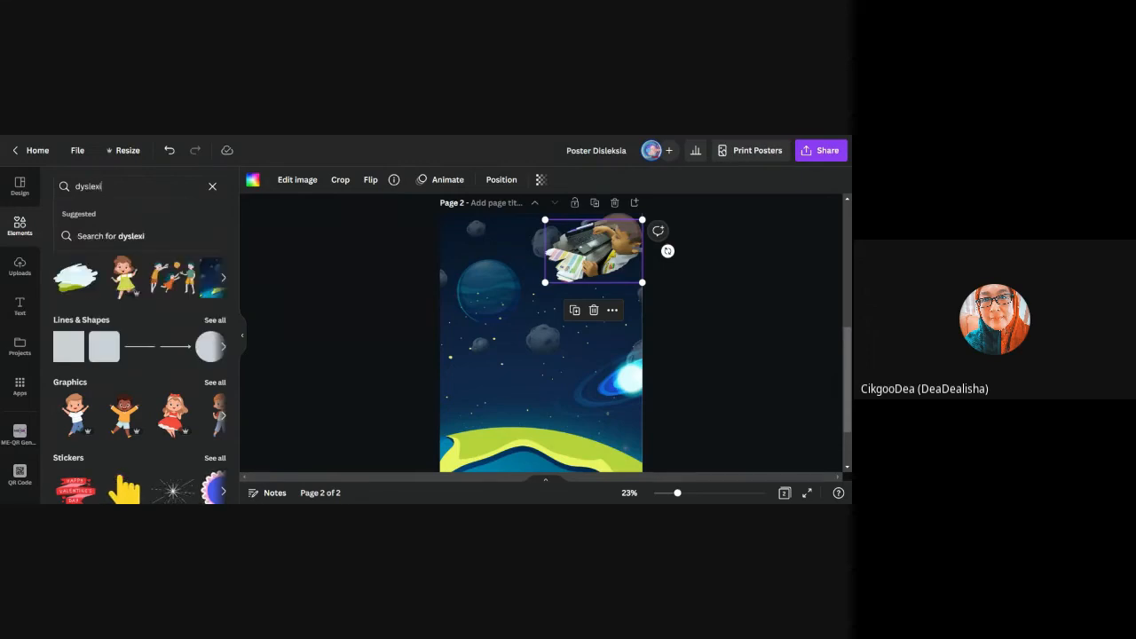
type("a kids")
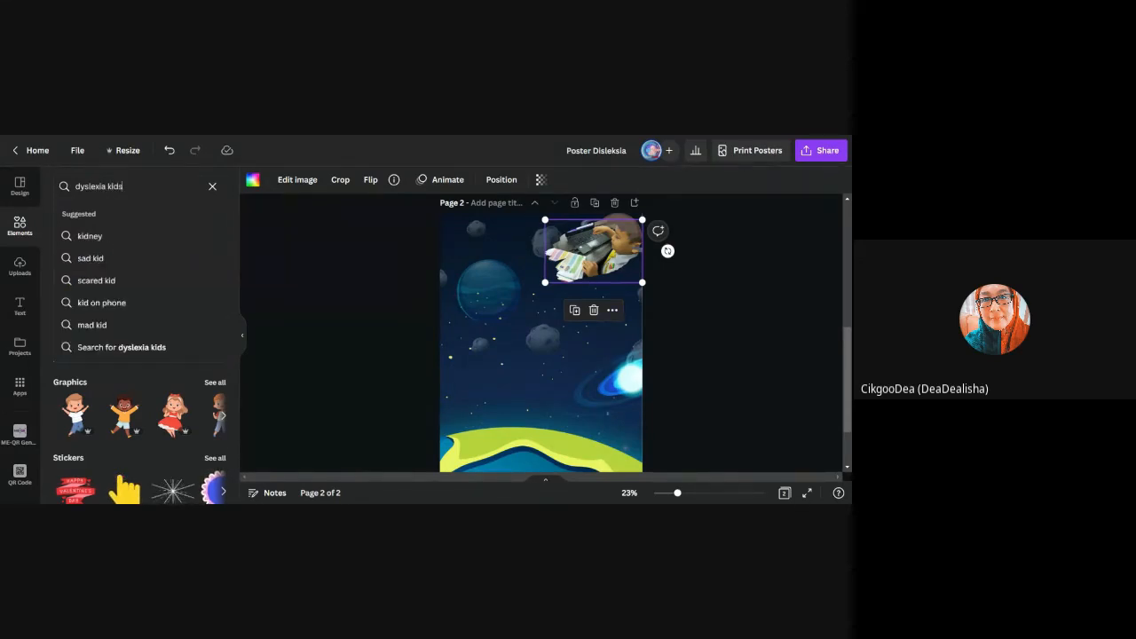
key("Return")
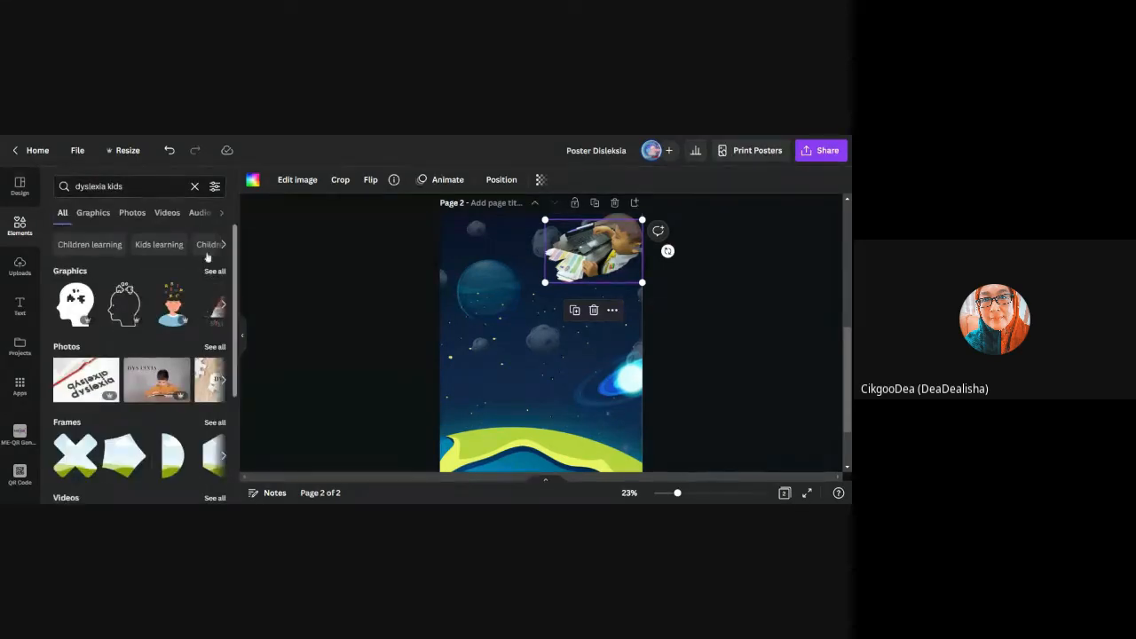
- Replace the frame's photo with the stock photo of a reading boy beside the reversed word DYSLEXIA, and check it enlarged
scroll(199, 335, "down", 3)
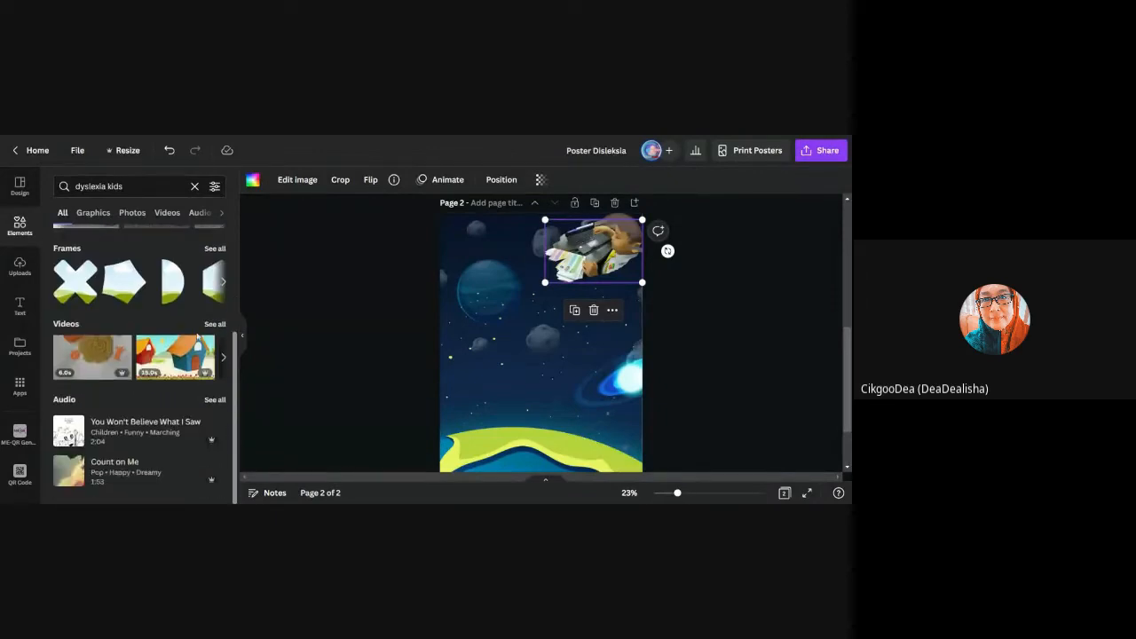
scroll(213, 355, "up", 3)
left_click(216, 347)
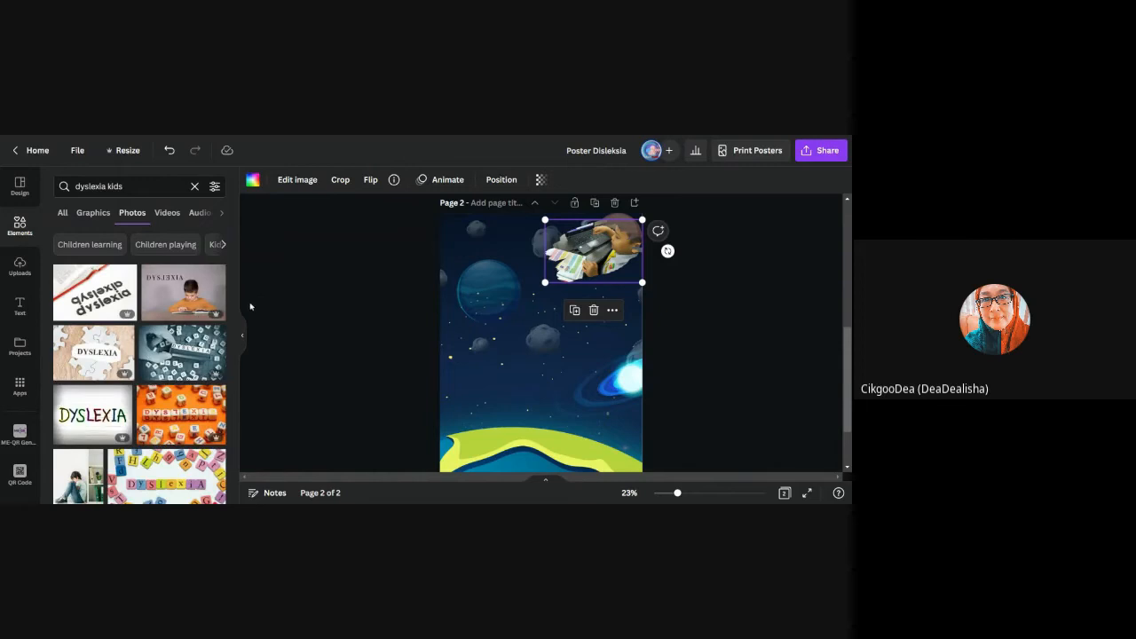
left_click(222, 307)
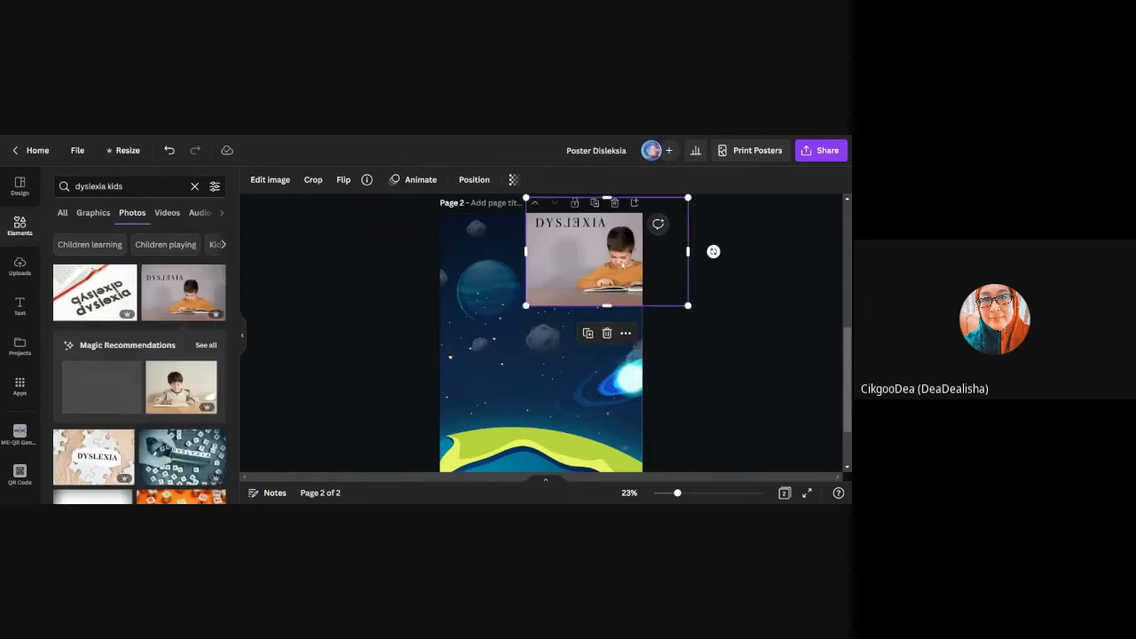
left_click_drag(539, 300, 582, 253)
left_click(717, 317)
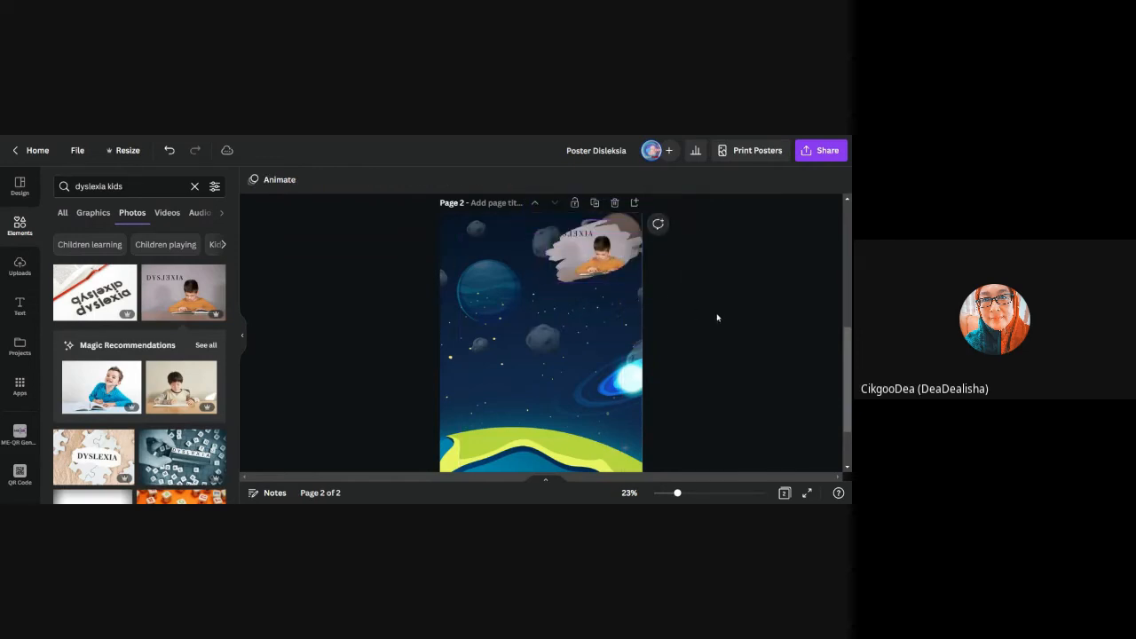
left_click(711, 495)
scroll(751, 415, "up", 3)
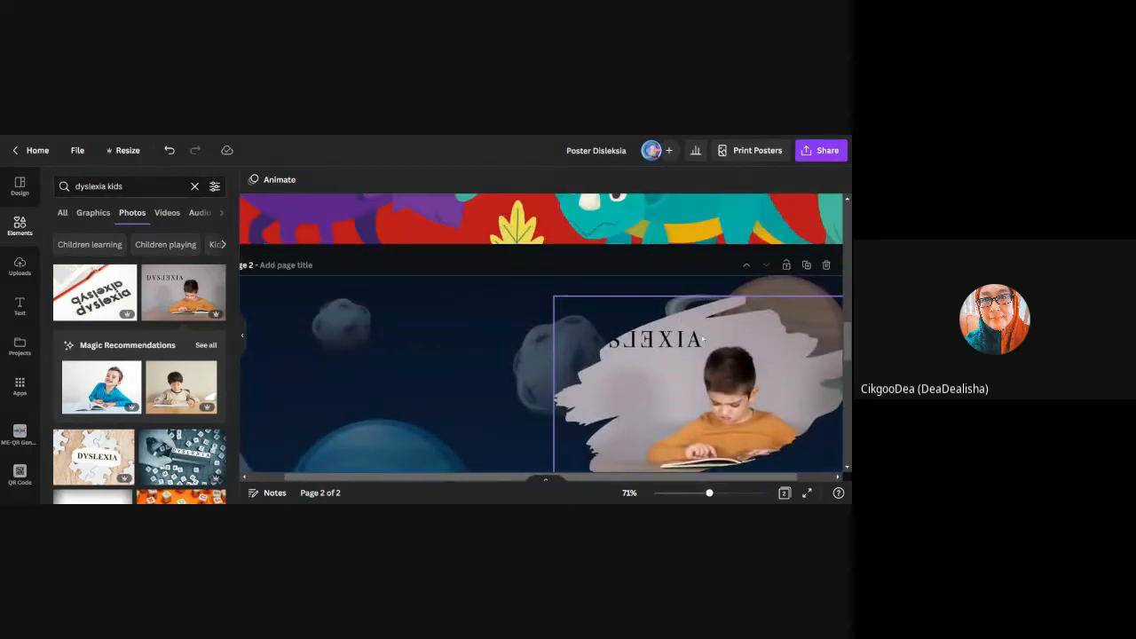
left_click(693, 494)
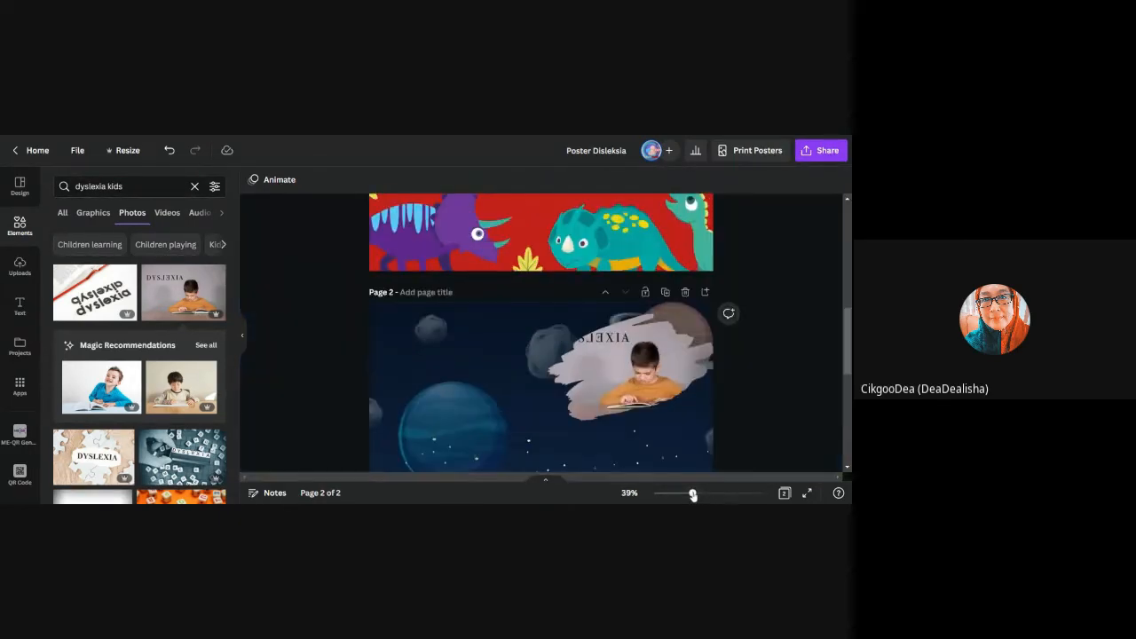
scroll(749, 387, "down", 4)
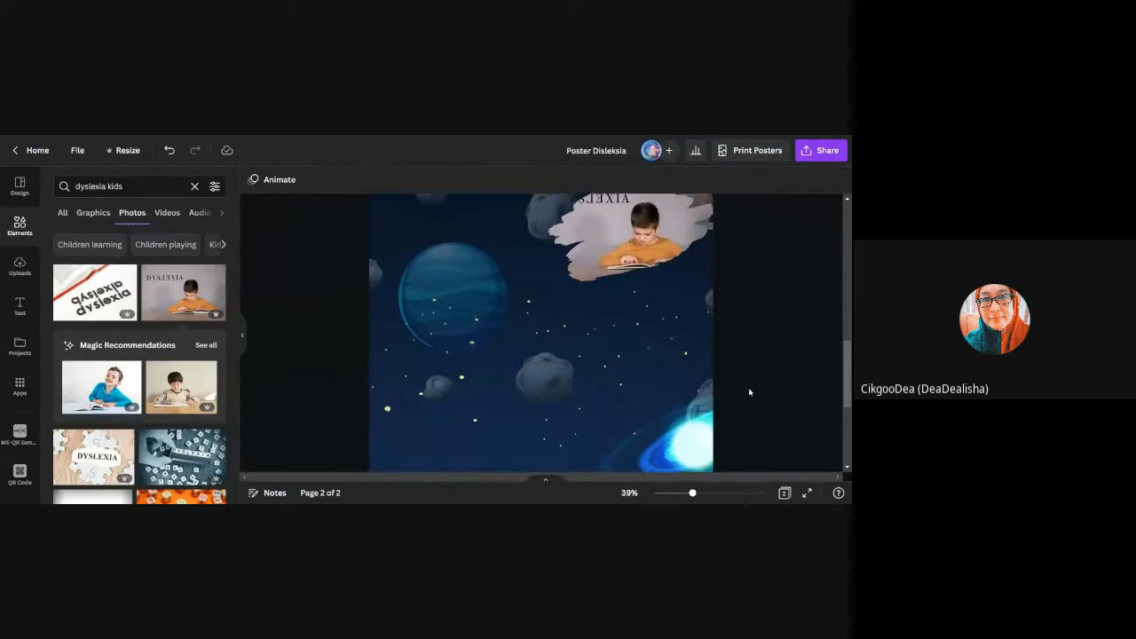
- Add the same reading-boy photo to page 2 as a separate image, crop it closely around the boy and shrink it
left_click(676, 495)
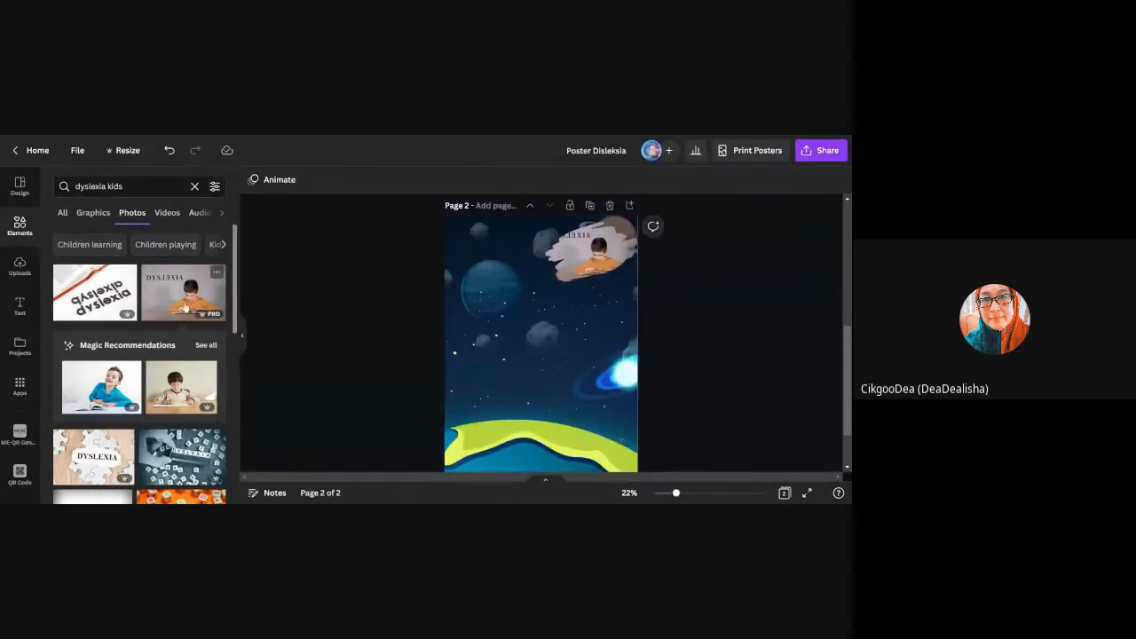
left_click(177, 296)
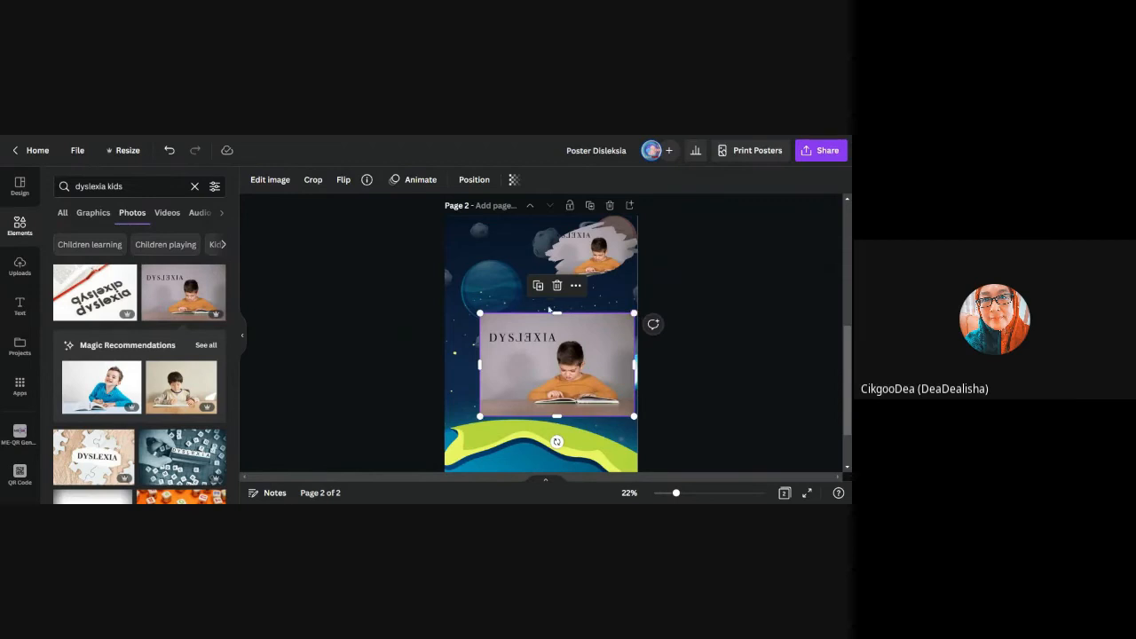
left_click_drag(556, 312, 556, 342)
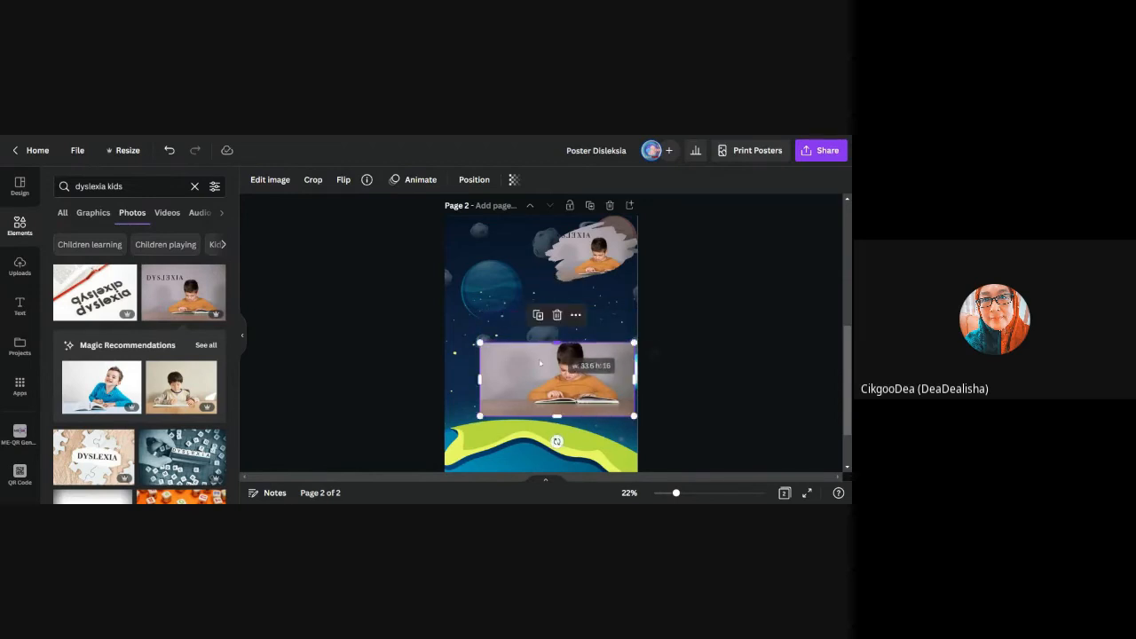
left_click_drag(479, 376, 527, 378)
left_click_drag(631, 379, 601, 353)
left_click_drag(634, 316, 578, 354)
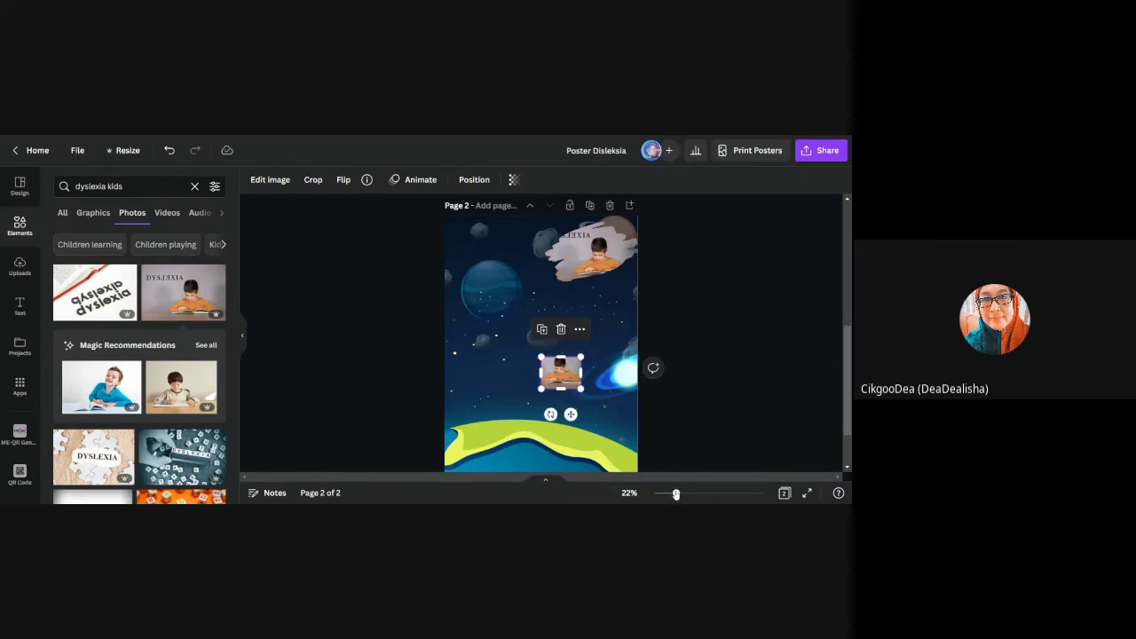
- Move the small cropped reading-boy photo to the right side of page 2, just below the brush-stroke frame
left_click_drag(676, 495, 719, 493)
scroll(697, 447, "down", 5)
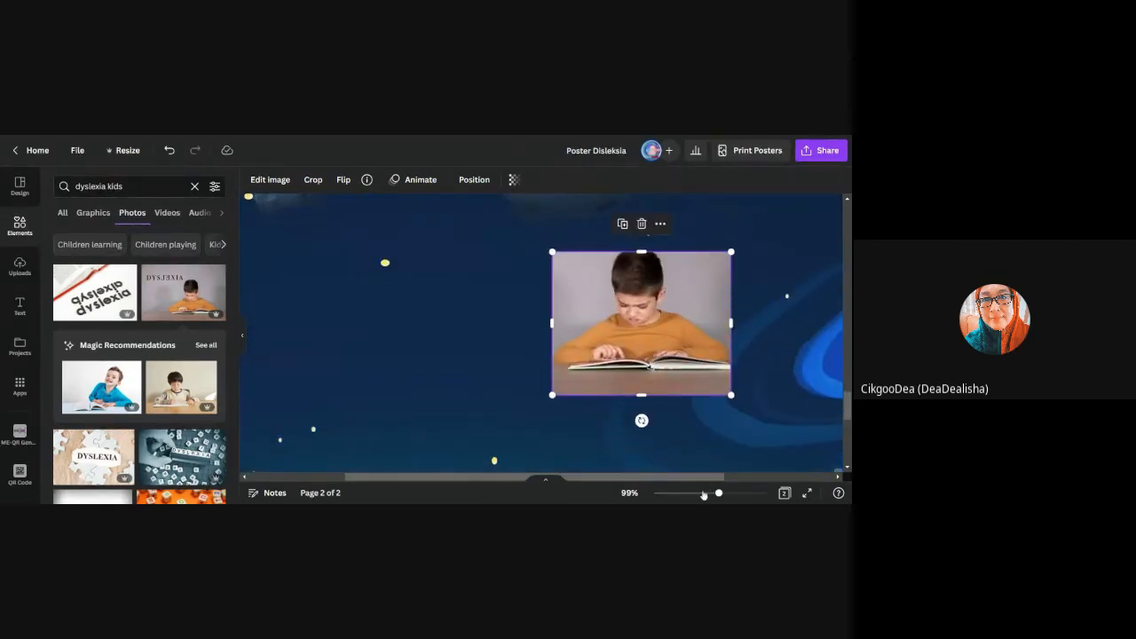
left_click(701, 494)
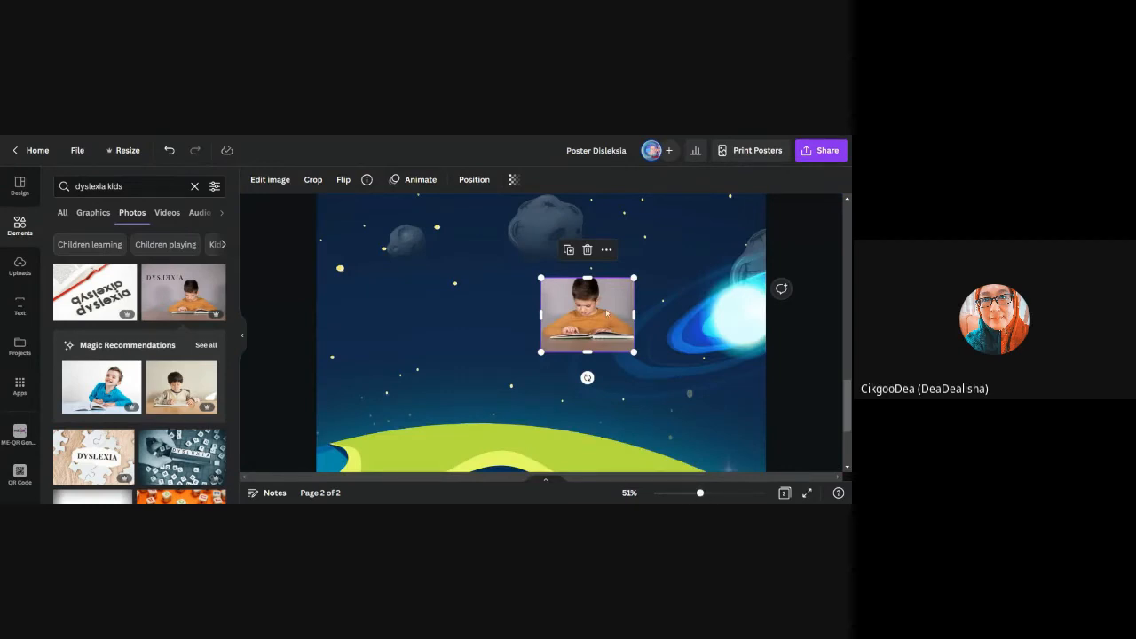
scroll(606, 313, "up", 3)
left_click(695, 268)
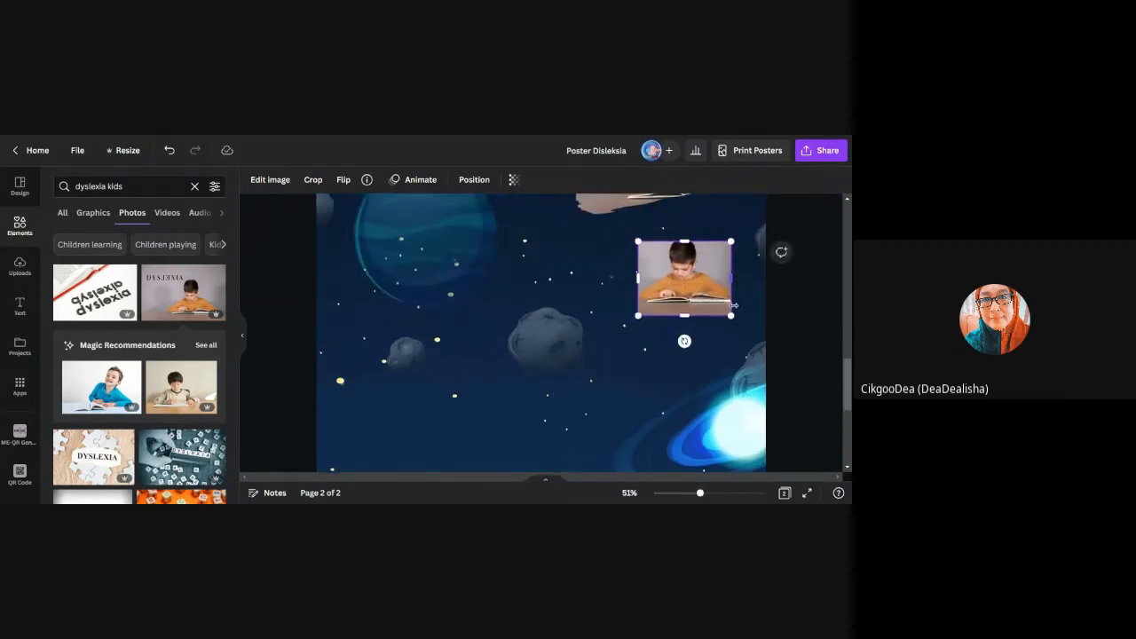
- Delete the brush-stroke frame from page 2 and move the small reading-boy photo up over the ringed planet
scroll(710, 372, "up", 2)
left_click_drag(703, 433, 705, 416)
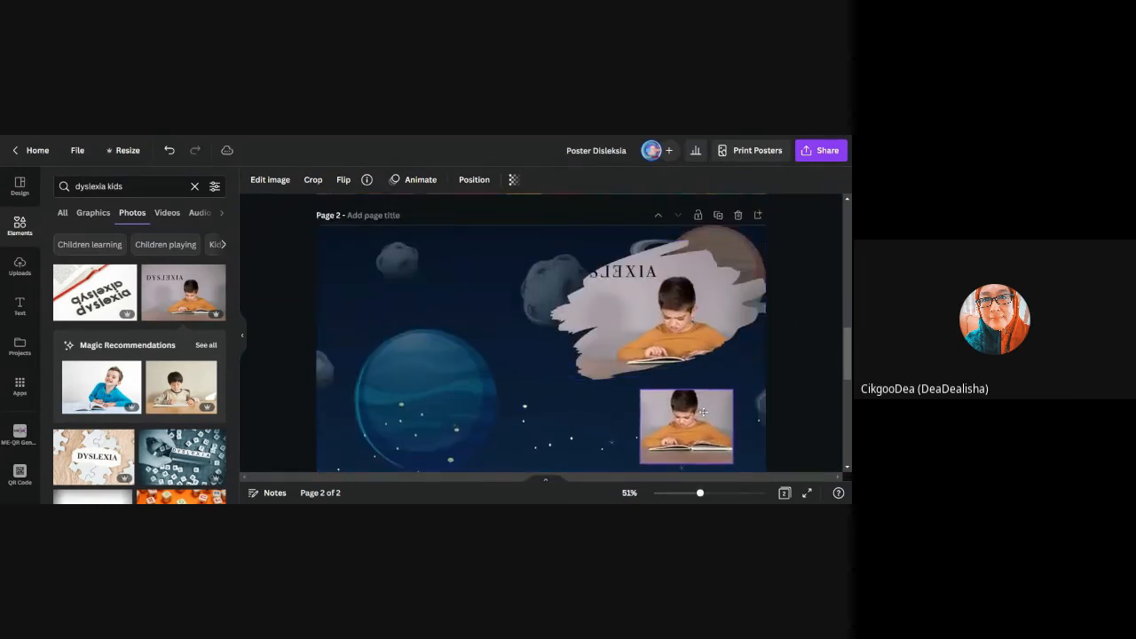
left_click(681, 298)
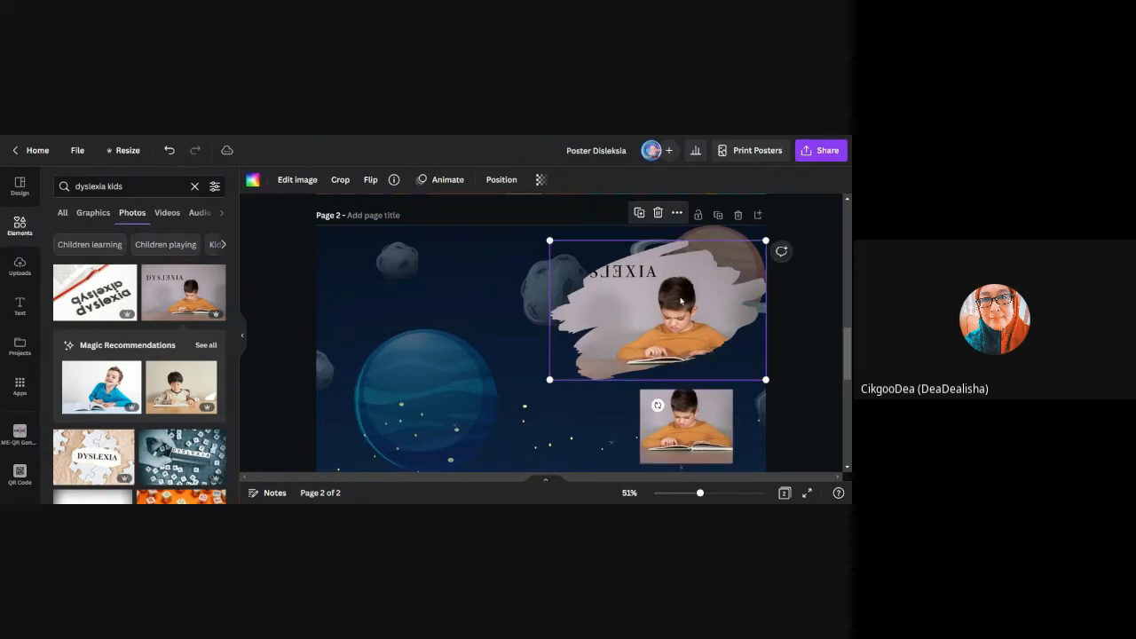
left_click(657, 214)
left_click(662, 261)
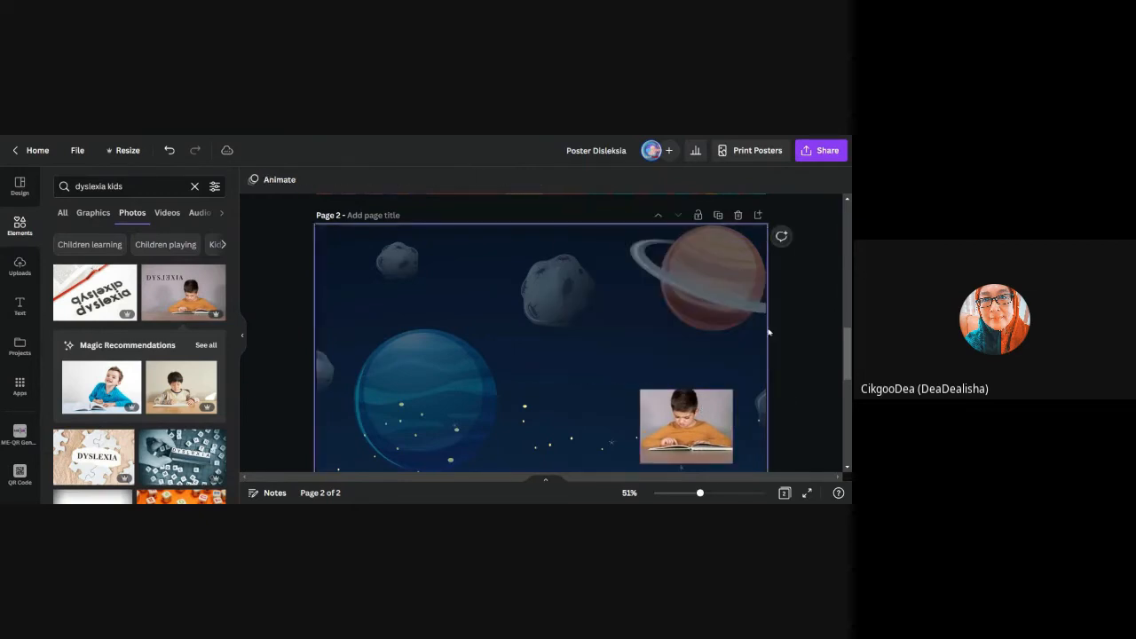
left_click_drag(712, 431, 714, 304)
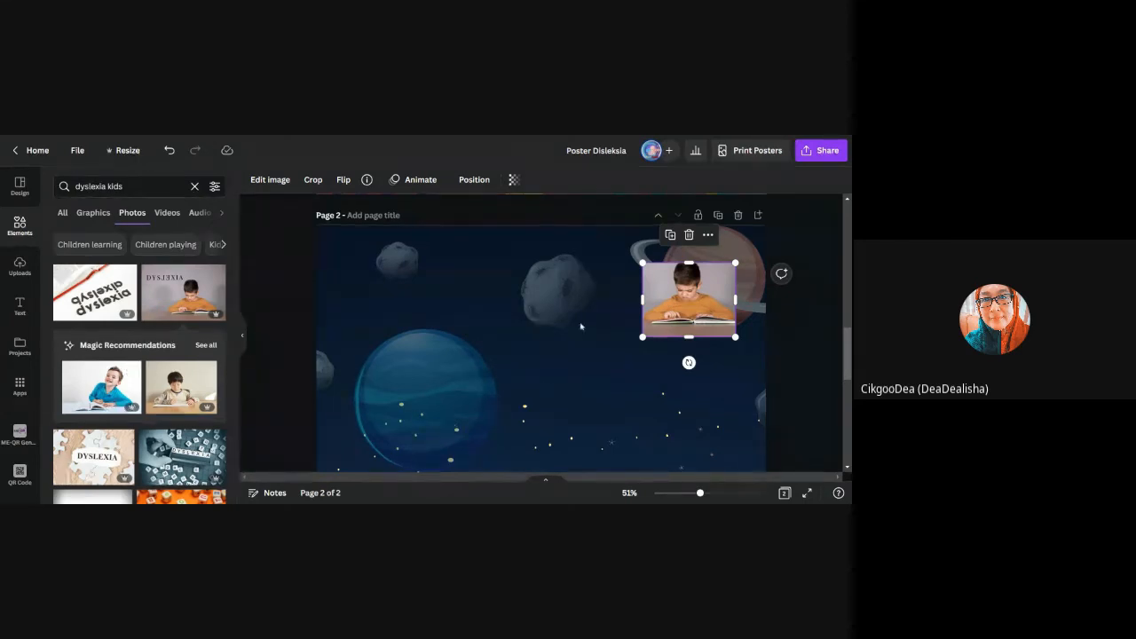
- Add the stock photo of the smiling boy in blue, shrink and crop it to the reading-boy photo's size, and place it directly below that photo
left_click(101, 387)
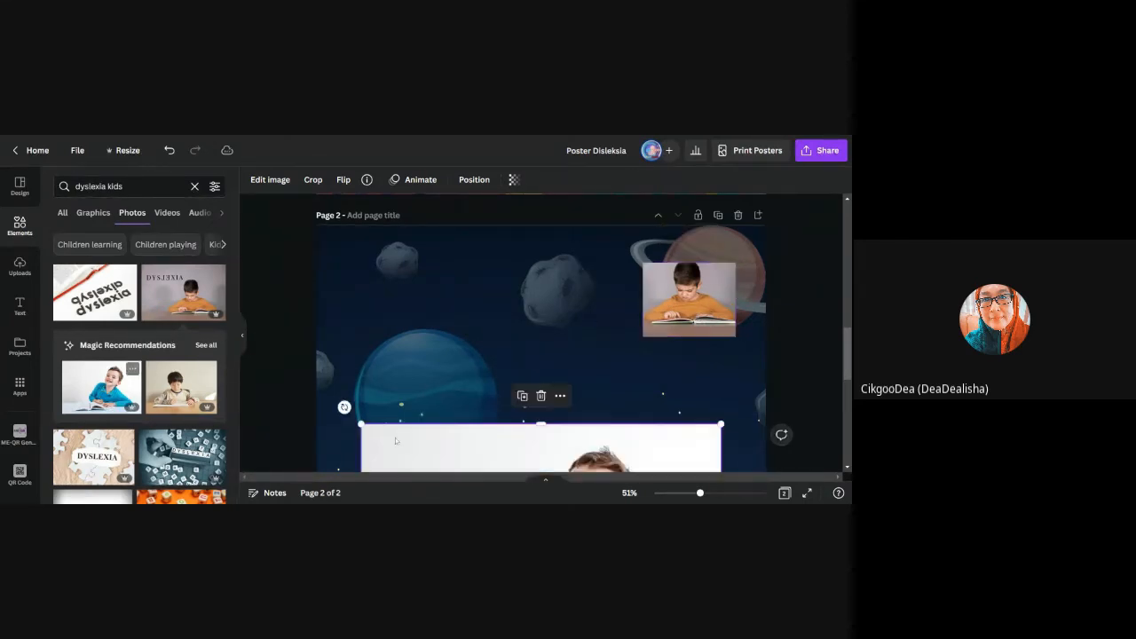
scroll(619, 381, "down", 2)
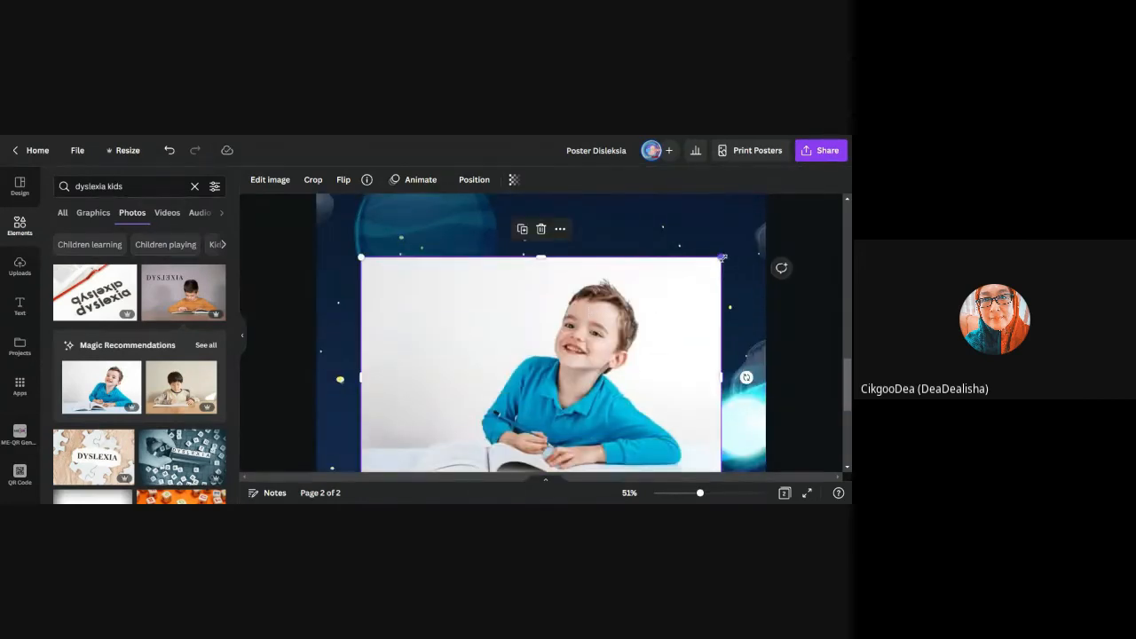
left_click_drag(722, 257, 474, 425)
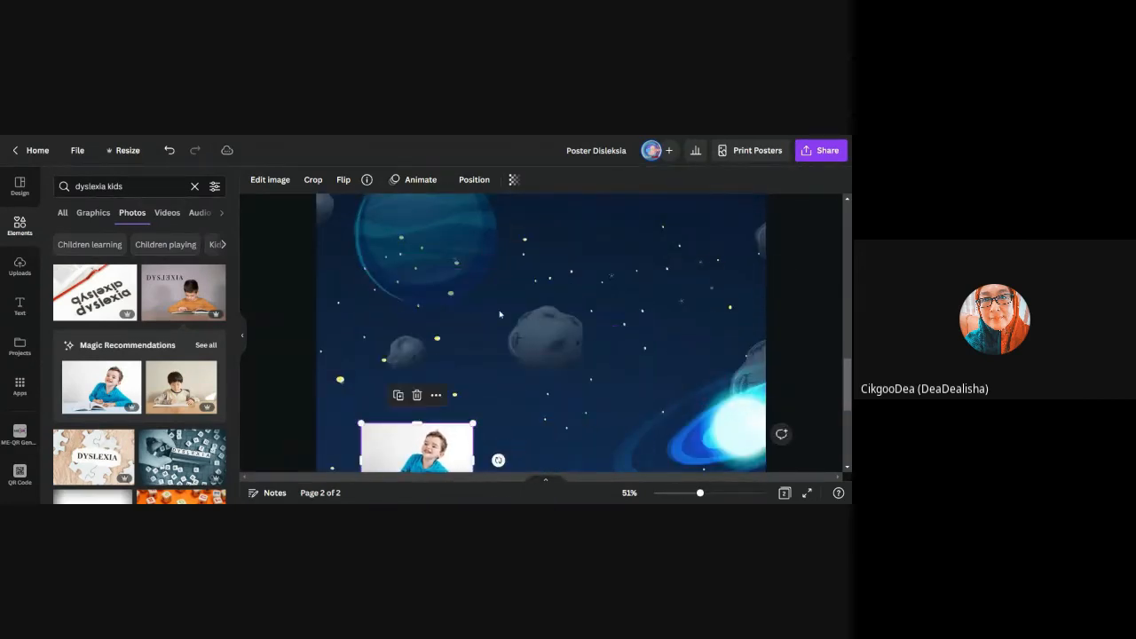
left_click_drag(419, 454, 670, 253)
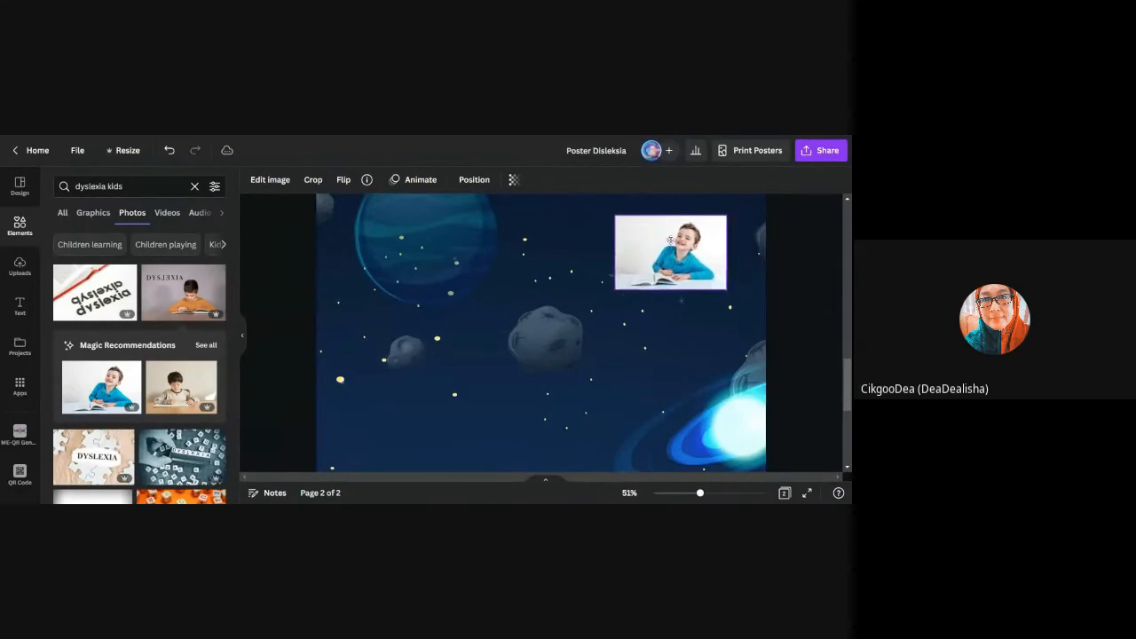
scroll(541, 332, "up", 2)
left_click_drag(685, 415, 735, 388)
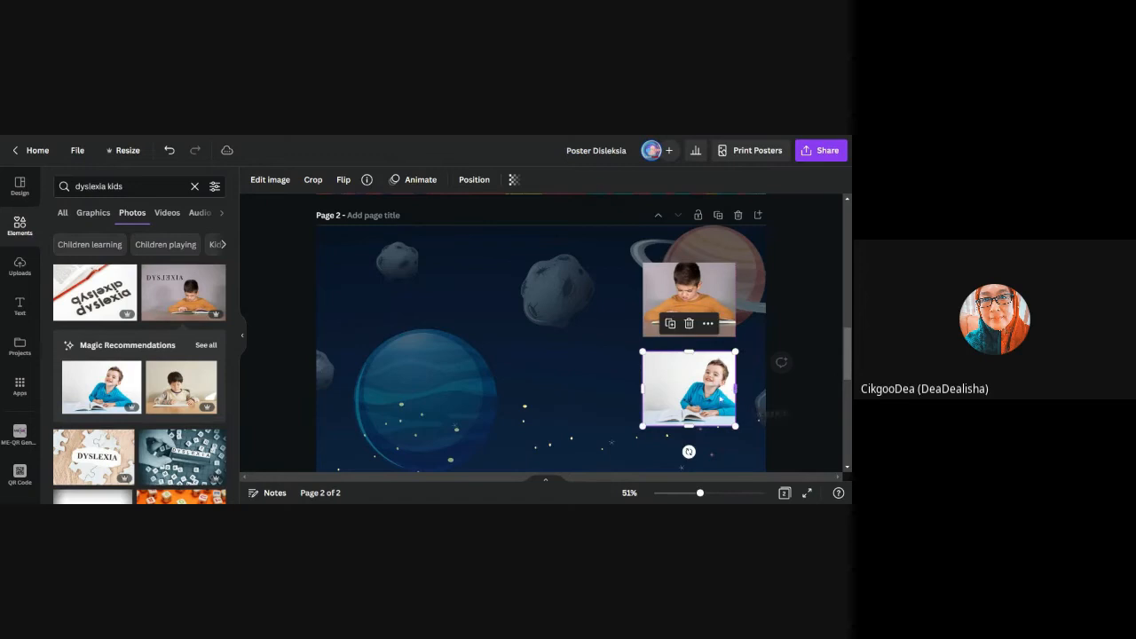
left_click(583, 331)
- Add the stock photo of the boy writing at a desk, shrink and crop it to match, and place it below the blue-shirt boy
scroll(590, 341, "down", 5)
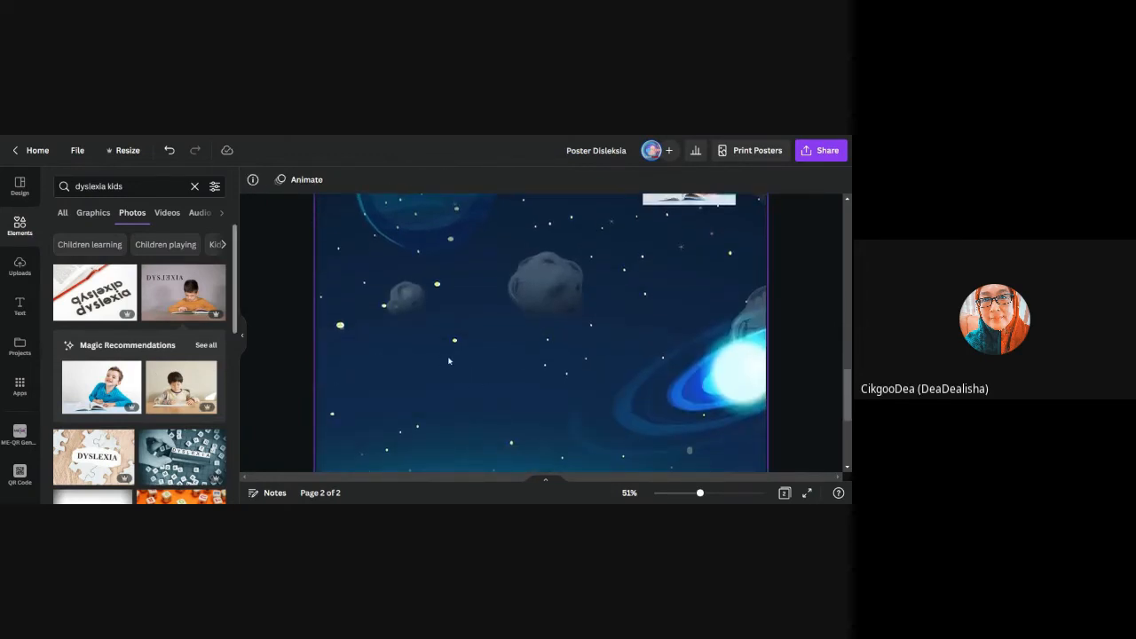
scroll(457, 360, "up", 5)
scroll(466, 357, "down", 8)
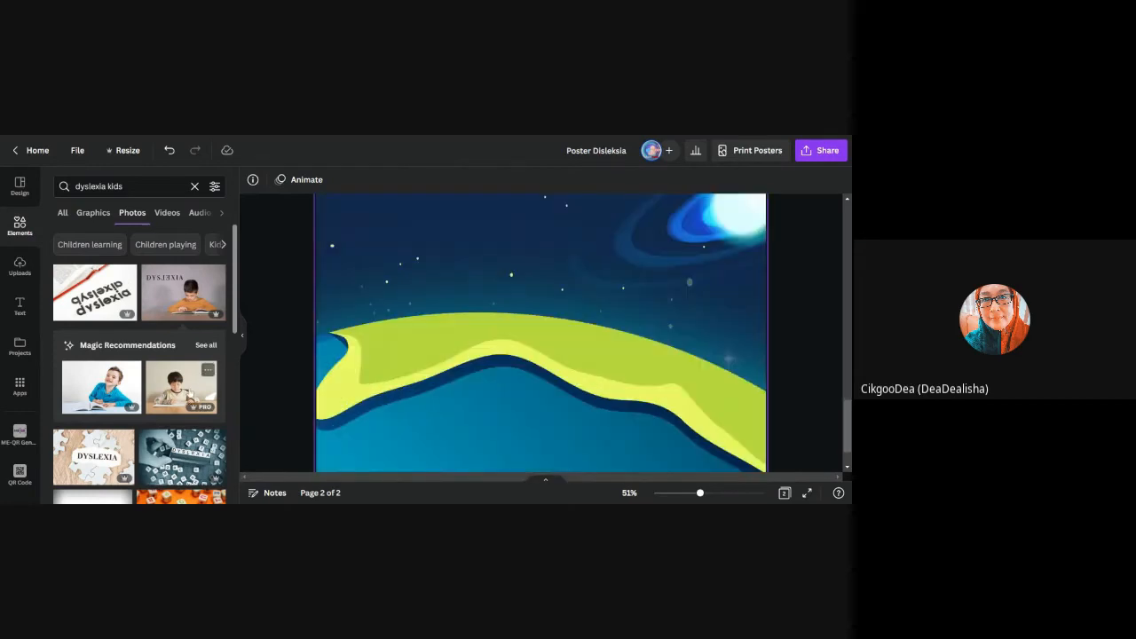
left_click(188, 390)
scroll(685, 432, "up", 2)
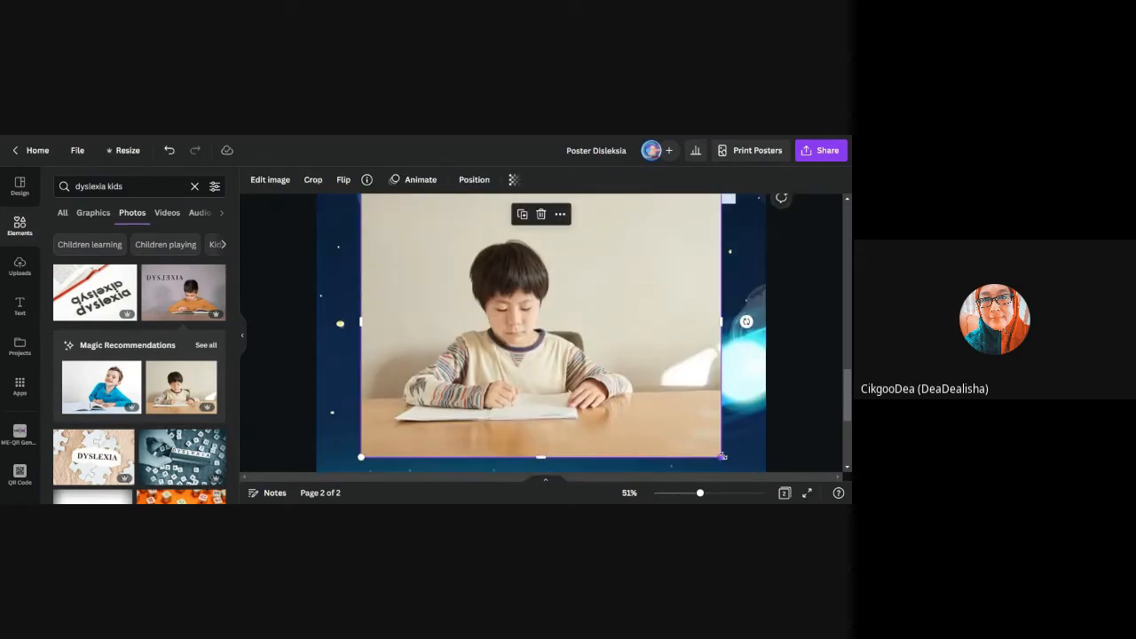
left_click_drag(721, 457, 486, 264)
scroll(481, 302, "up", 2)
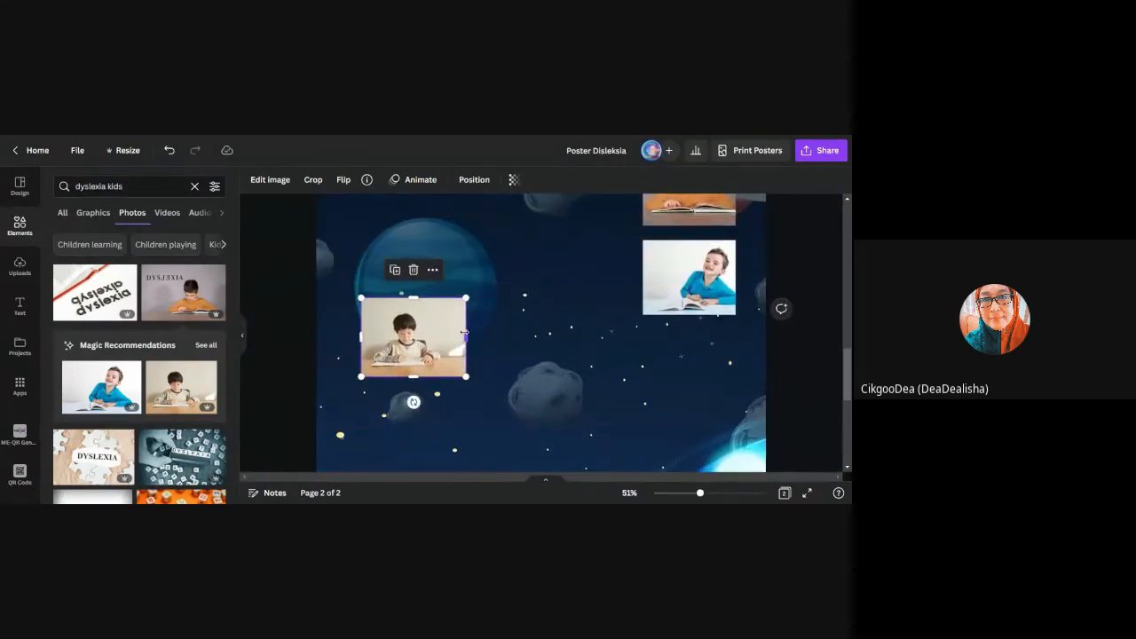
left_click_drag(464, 334, 444, 334)
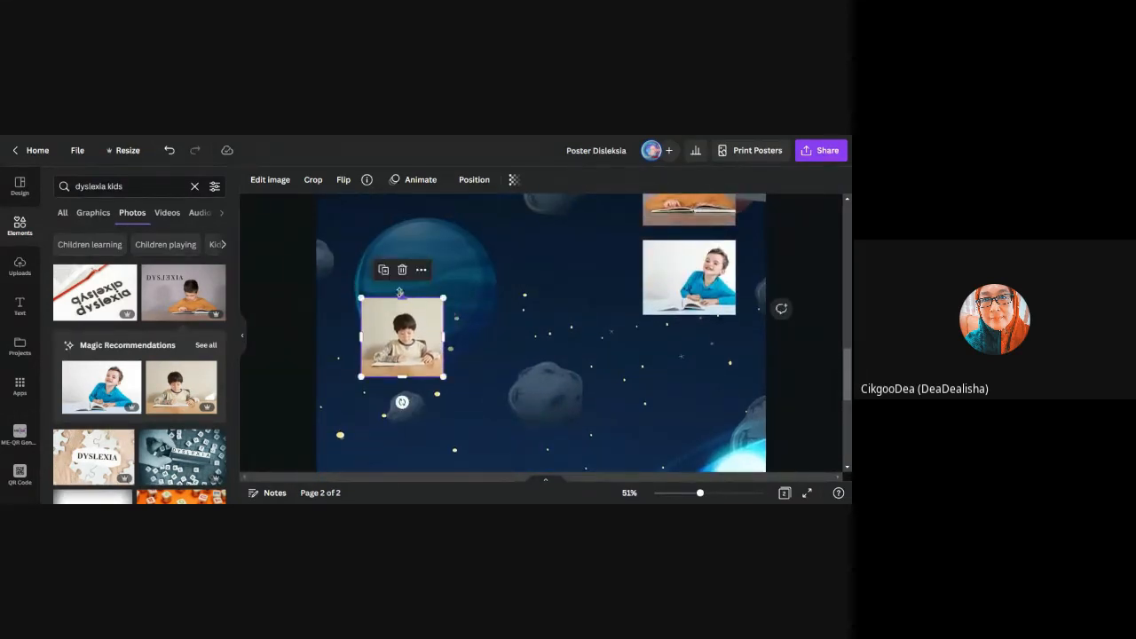
left_click_drag(400, 300, 401, 308)
left_click_drag(401, 376, 736, 403)
left_click(606, 310)
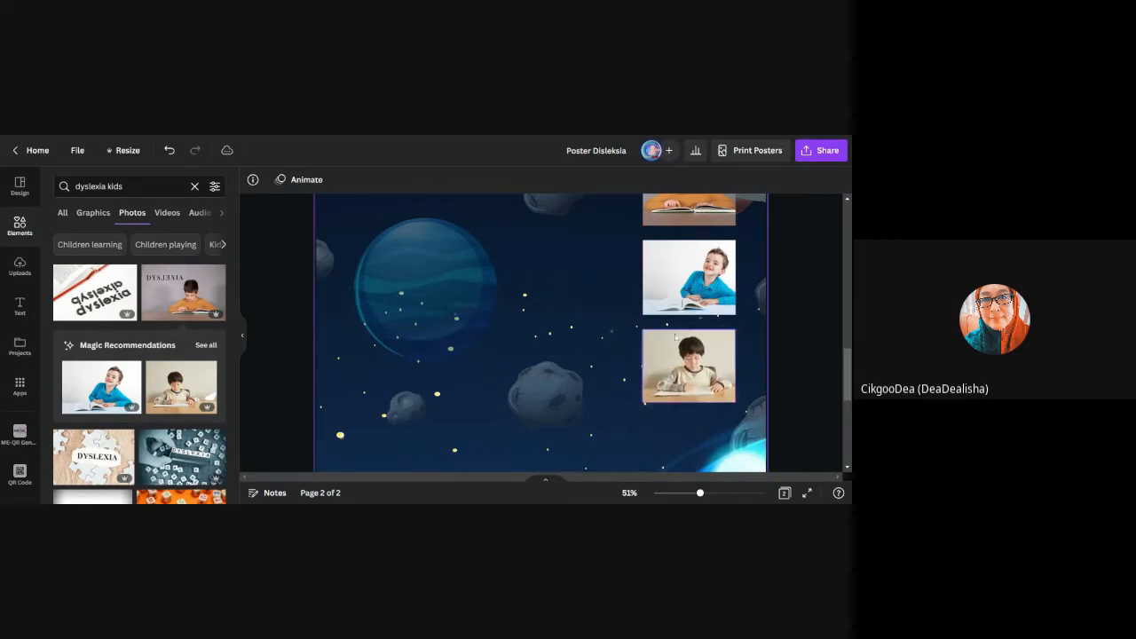
- Add a yellow rounded square to page 2 and reshape it into a wide, flat bar beside the photo column
left_click(684, 493)
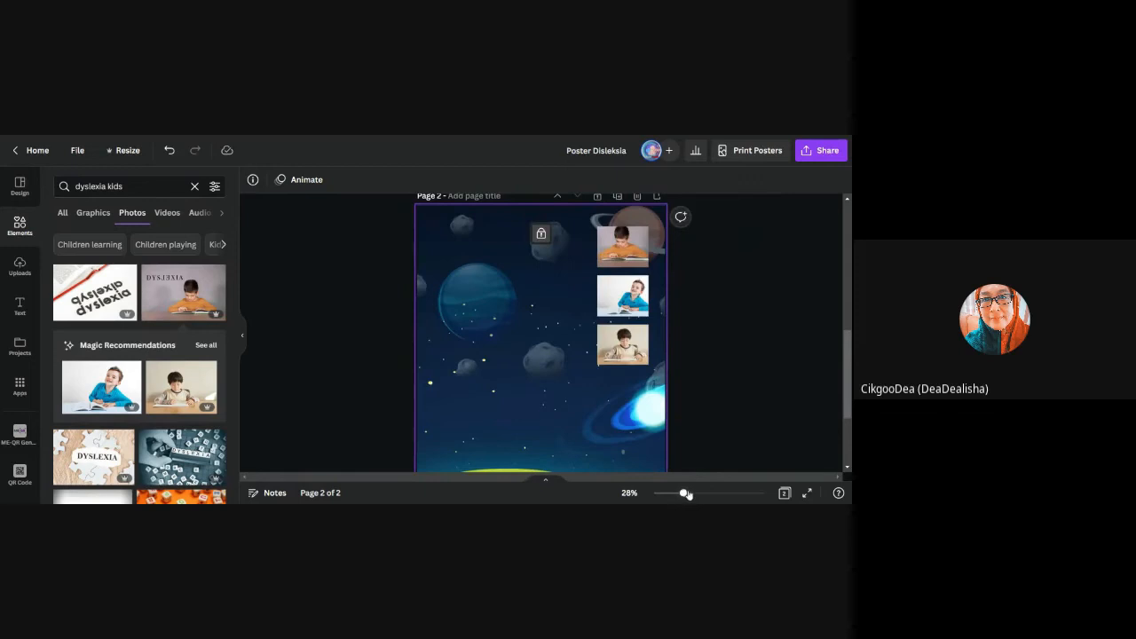
left_click(724, 298)
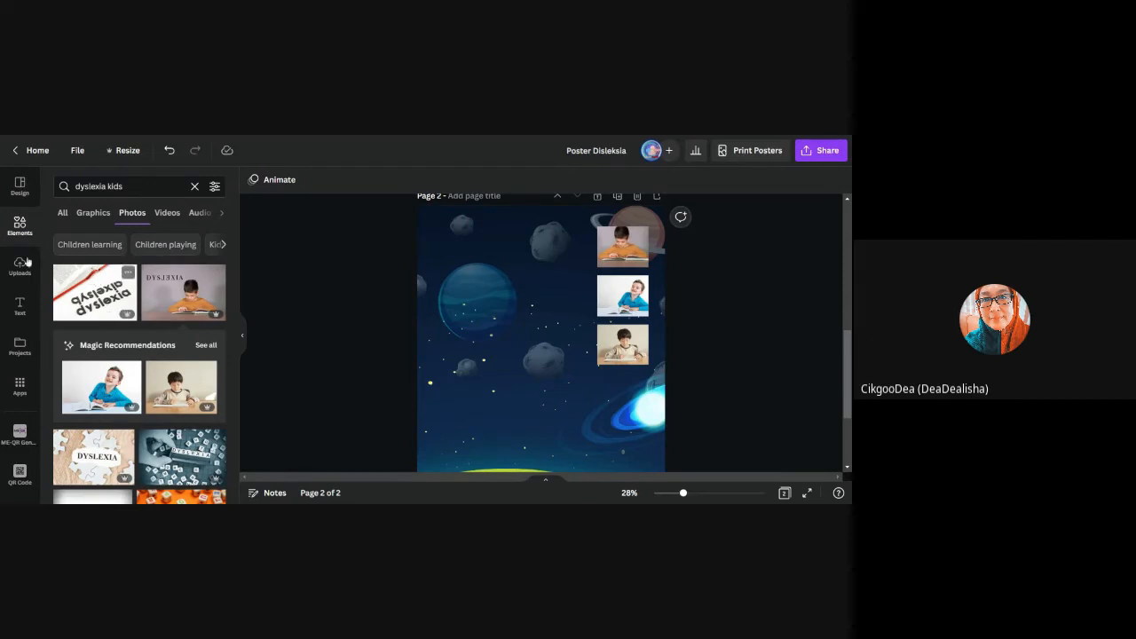
left_click(20, 226)
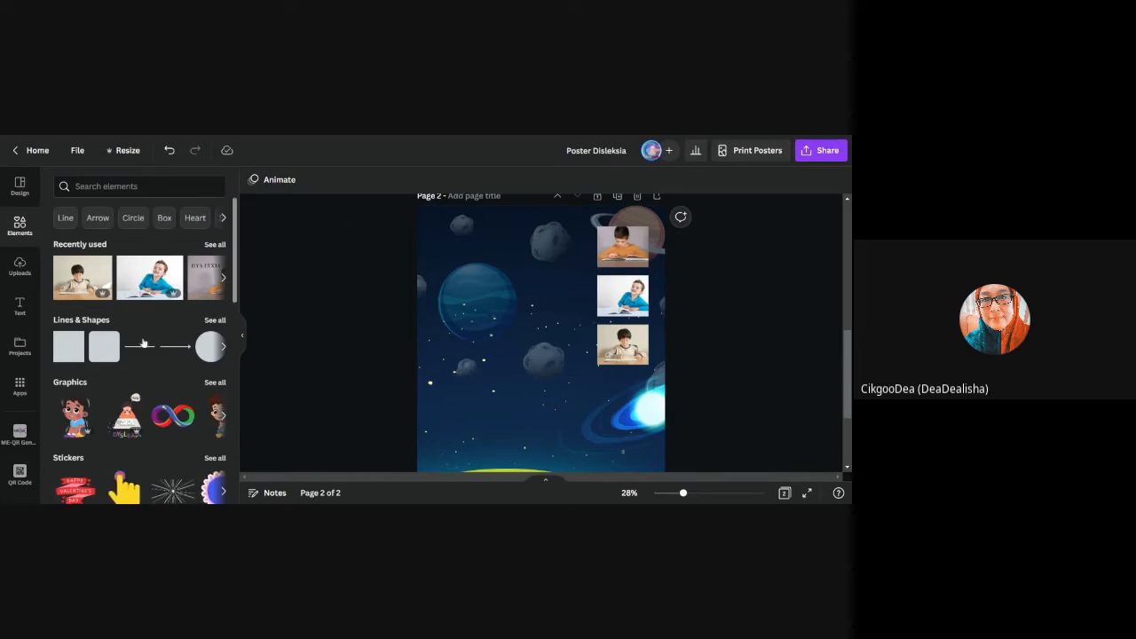
left_click(102, 348)
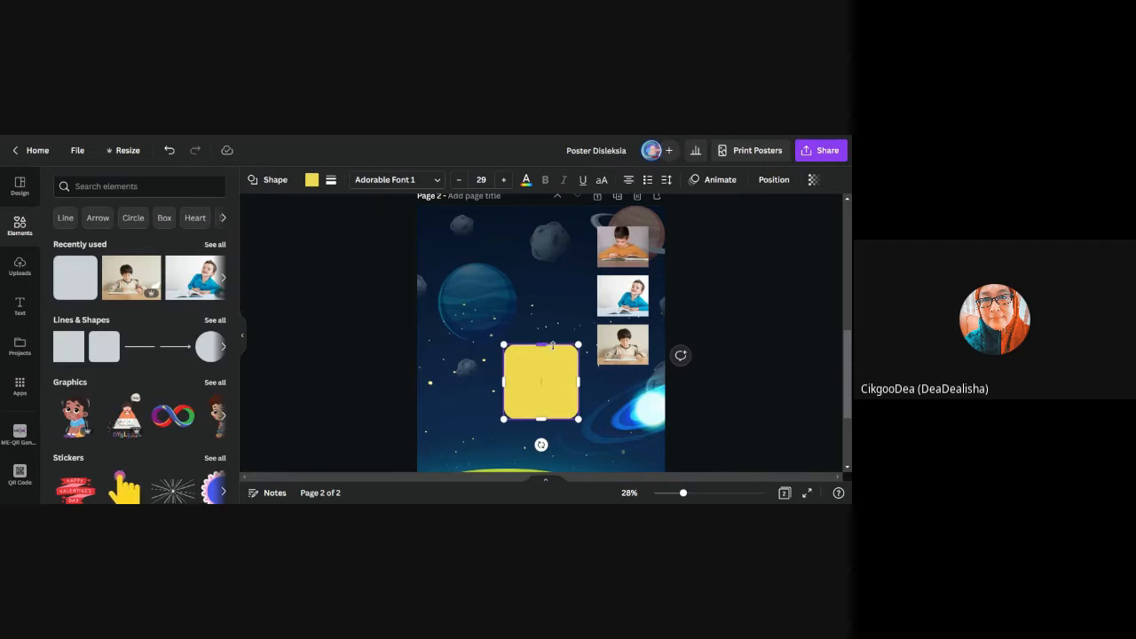
left_click_drag(556, 391, 581, 280)
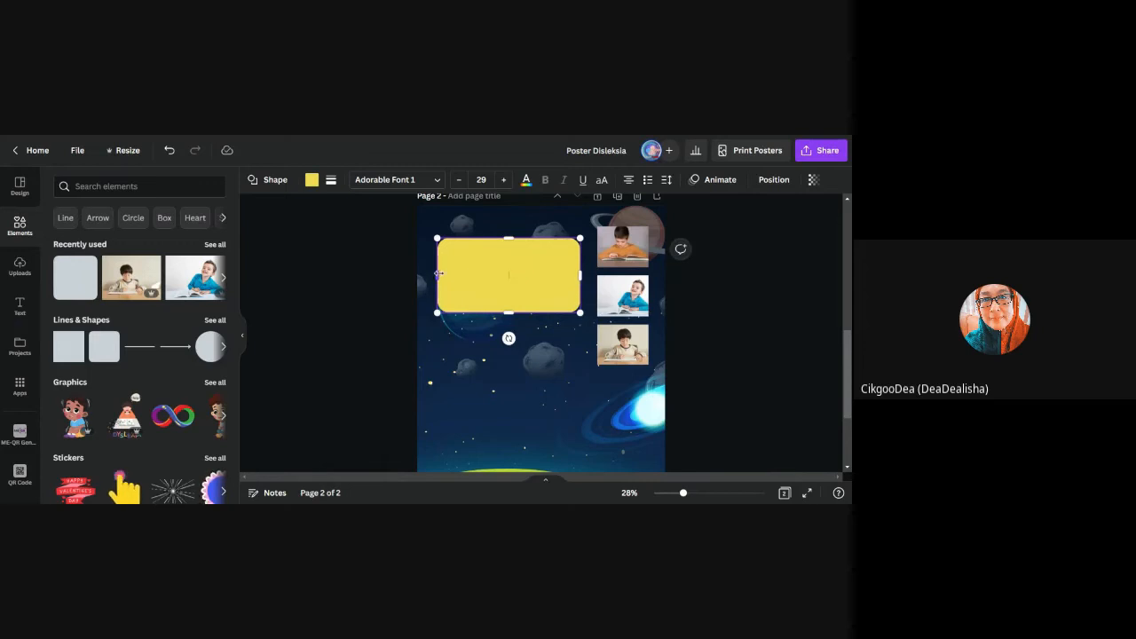
left_click_drag(433, 276, 432, 276)
left_click_drag(510, 314, 508, 276)
scroll(643, 363, "up", 3)
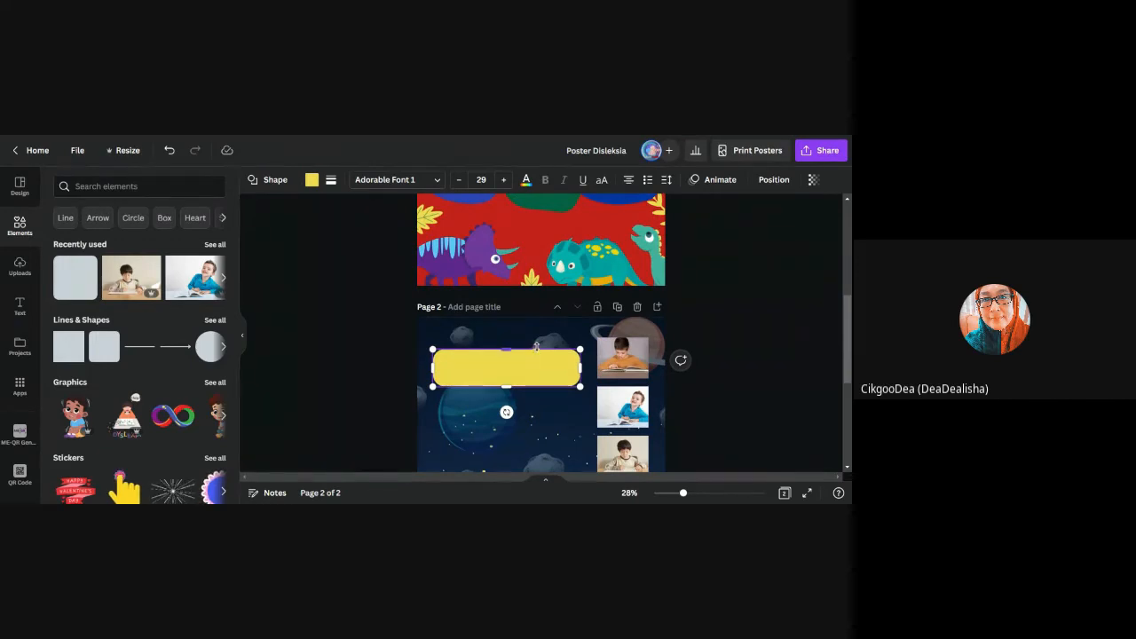
- Examine the classroom-rules template on page 1, including the text formatting of "Follow Directions", and compare it with page 2
scroll(532, 355, "up", 5)
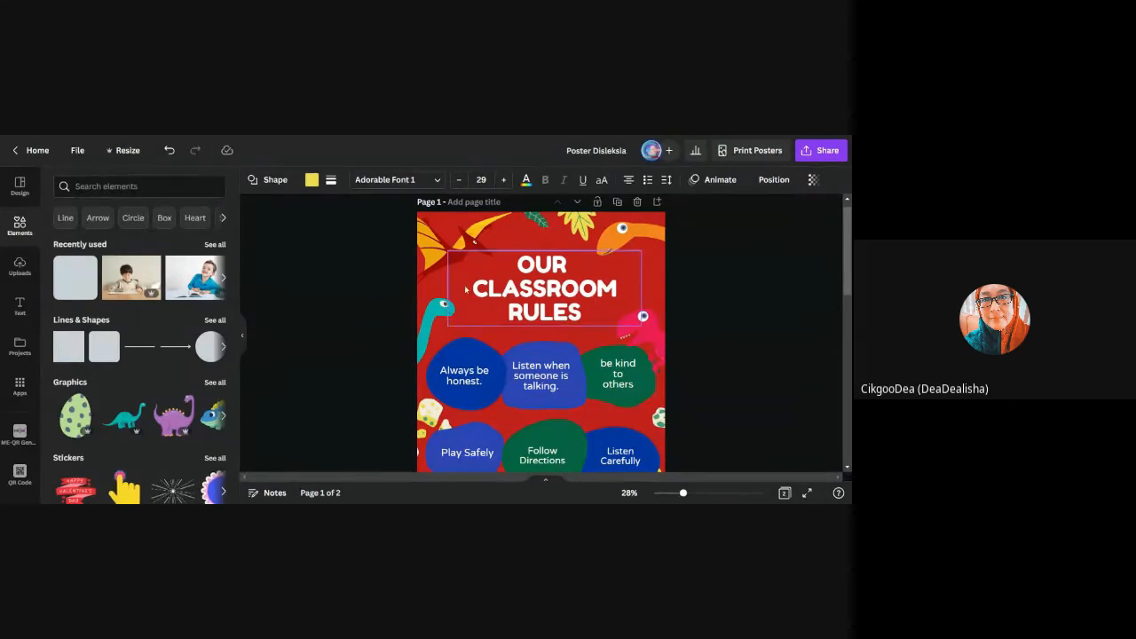
scroll(531, 303, "down", 3)
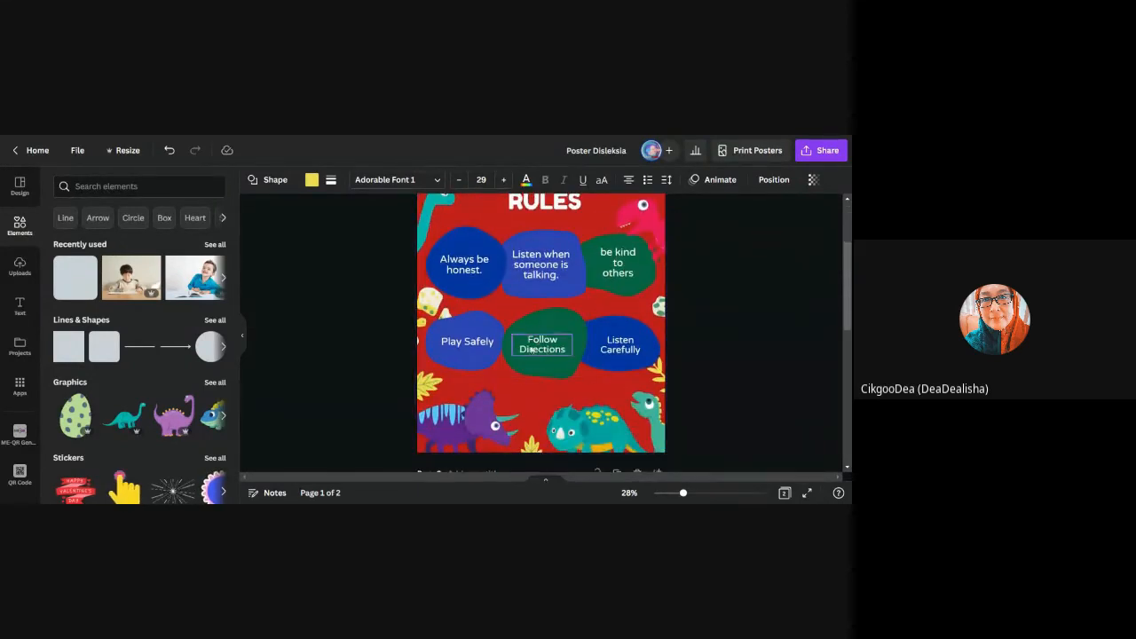
double_click(552, 349)
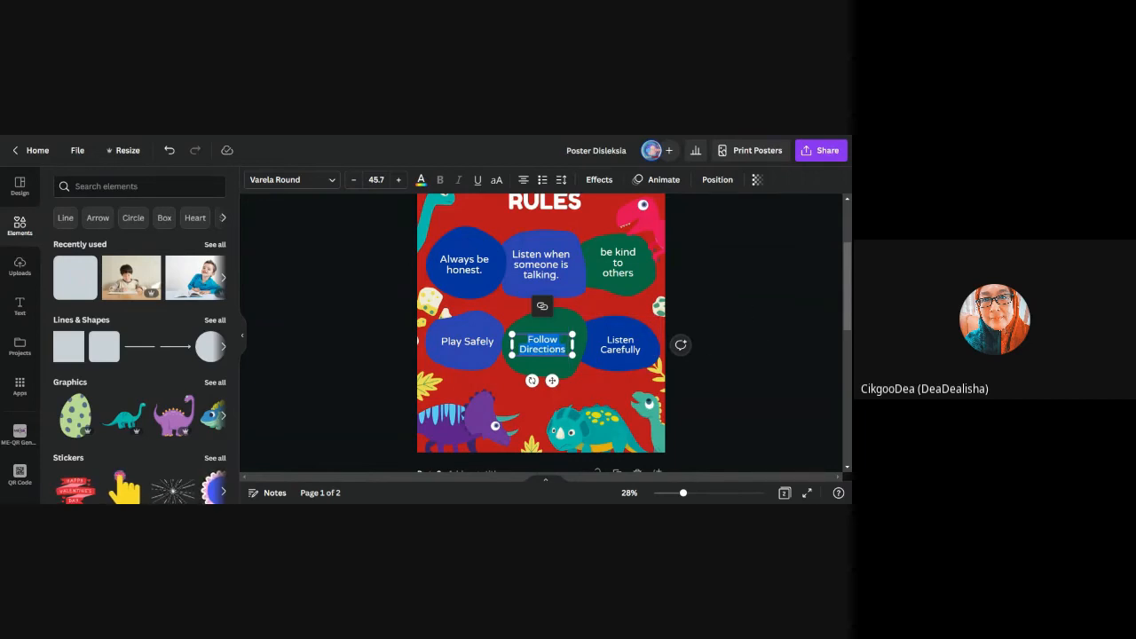
scroll(697, 303, "up", 3)
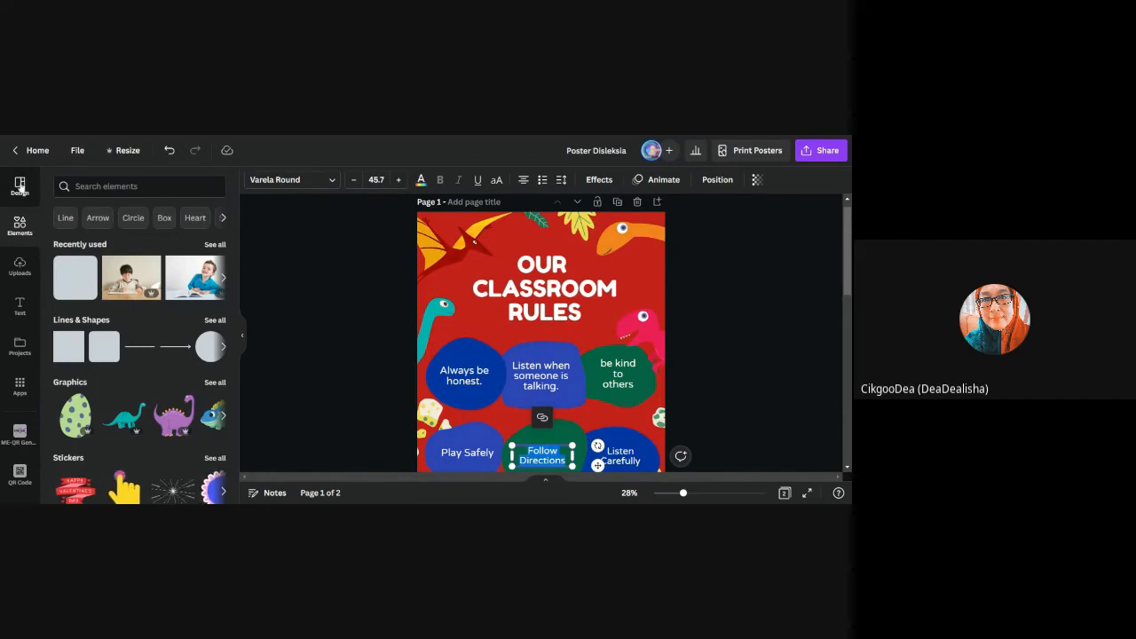
scroll(723, 297, "down", 5)
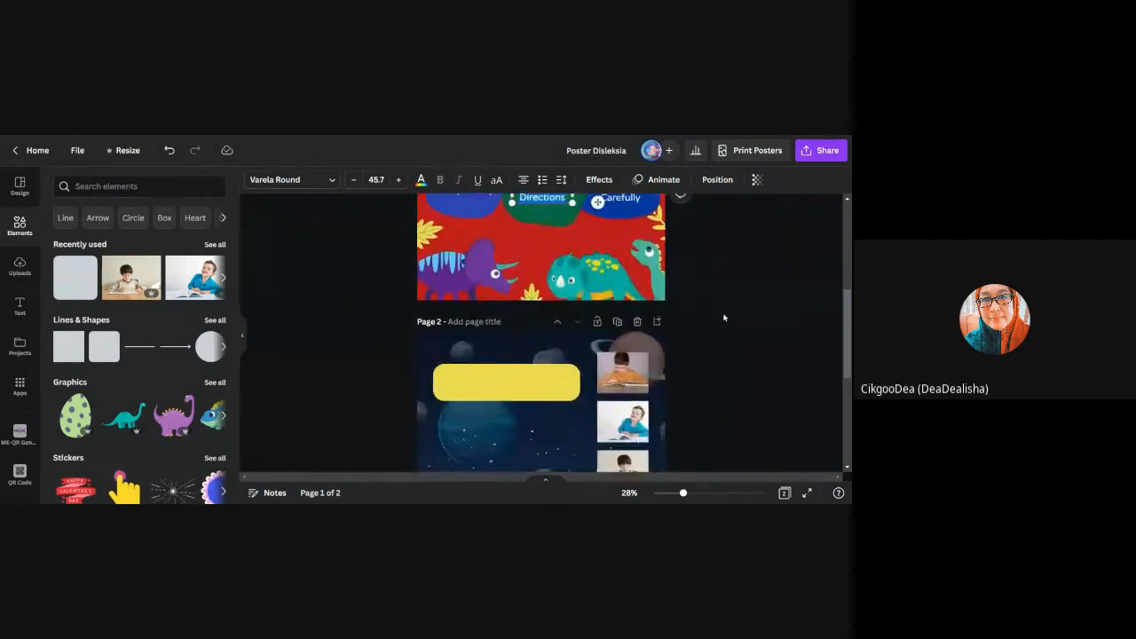
scroll(723, 317, "down", 3)
scroll(722, 316, "up", 3)
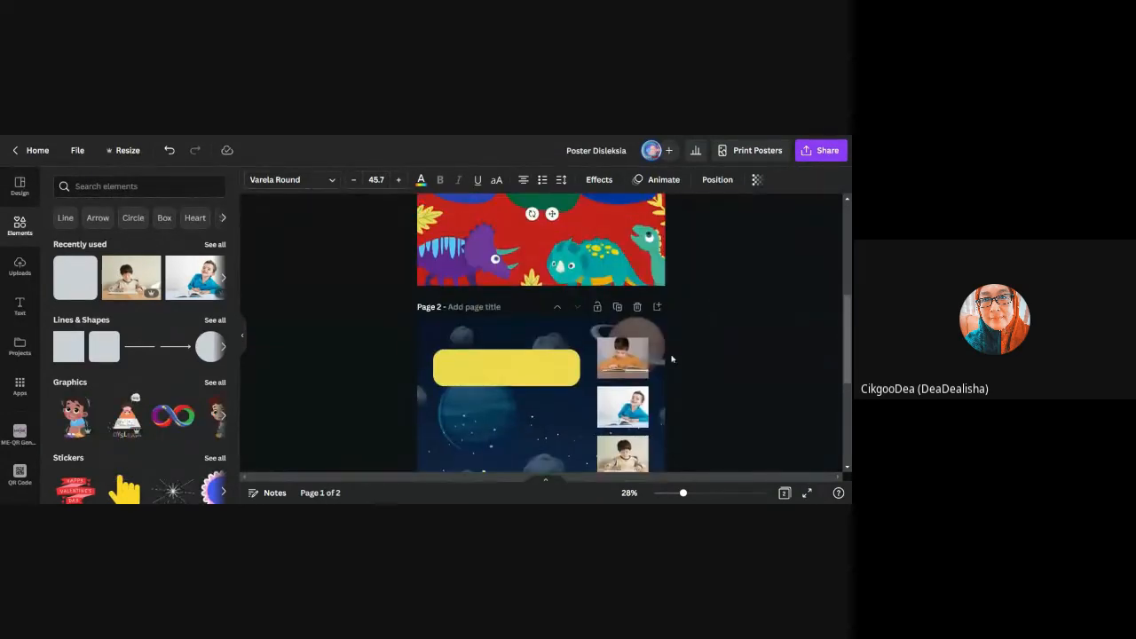
- Move the yellow rounded bar up on page 2 so its top edge aligns with the top photo
left_click(517, 375)
left_click_drag(518, 375, 516, 359)
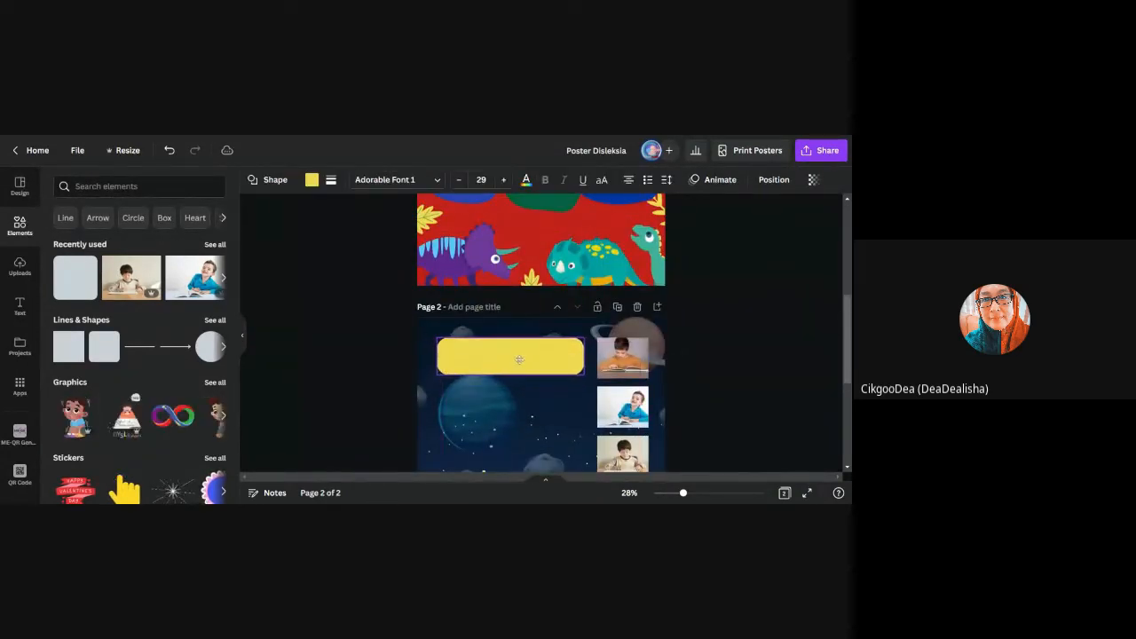
left_click(515, 444)
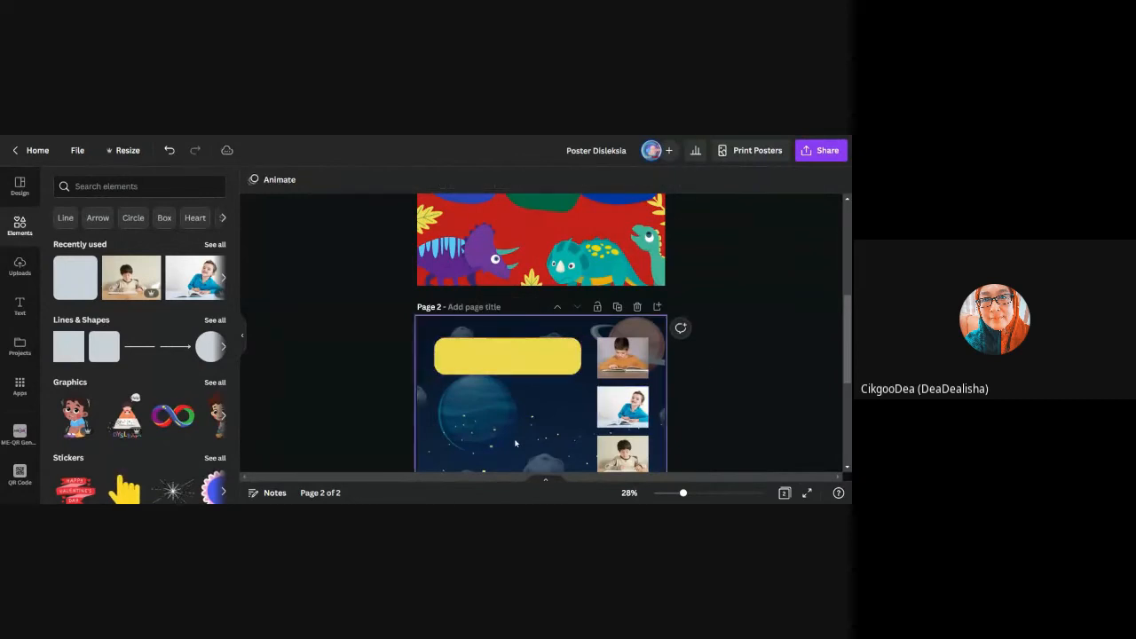
- Review the whole of page 2, from the yellow bar and photo column down to the green hill
scroll(803, 377, "down", 3)
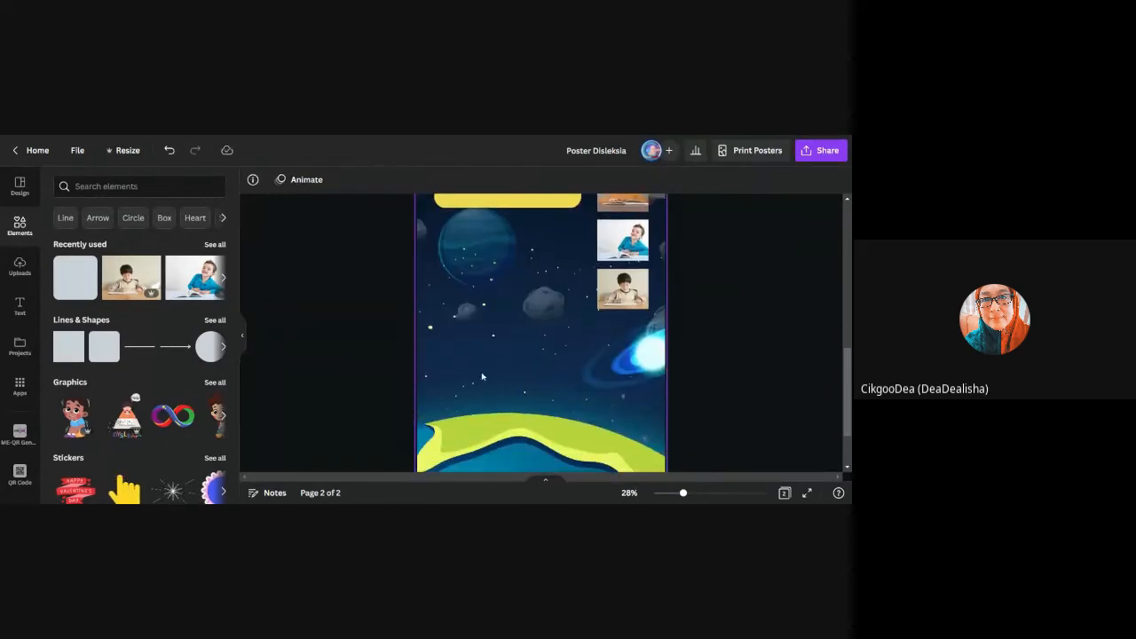
scroll(533, 375, "down", 2)
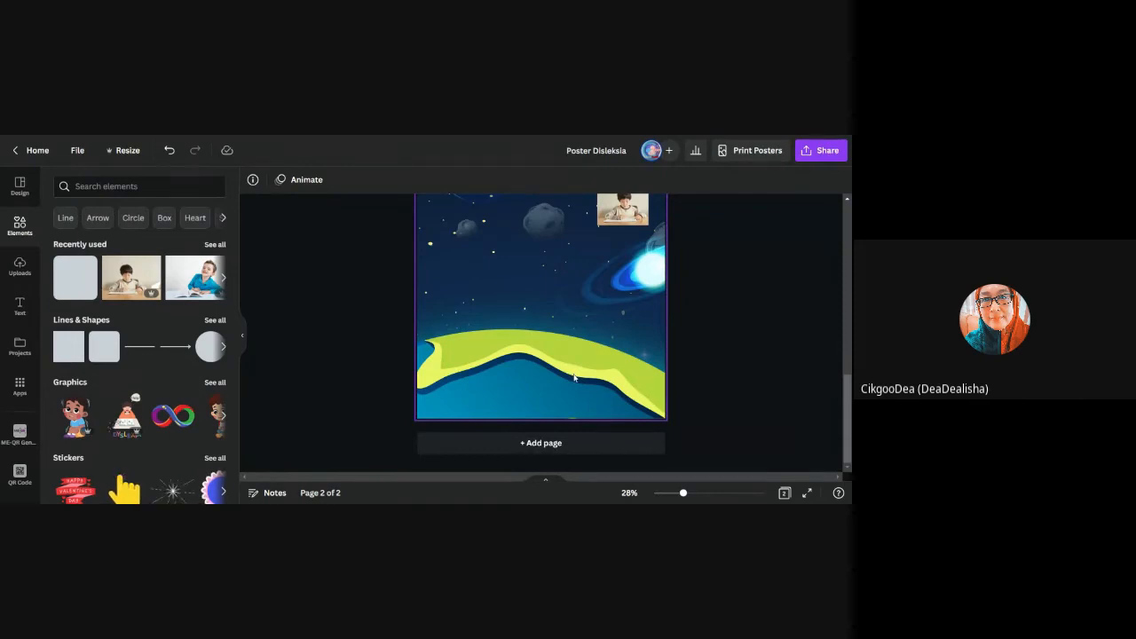
scroll(574, 378, "up", 3)
scroll(574, 378, "down", 2)
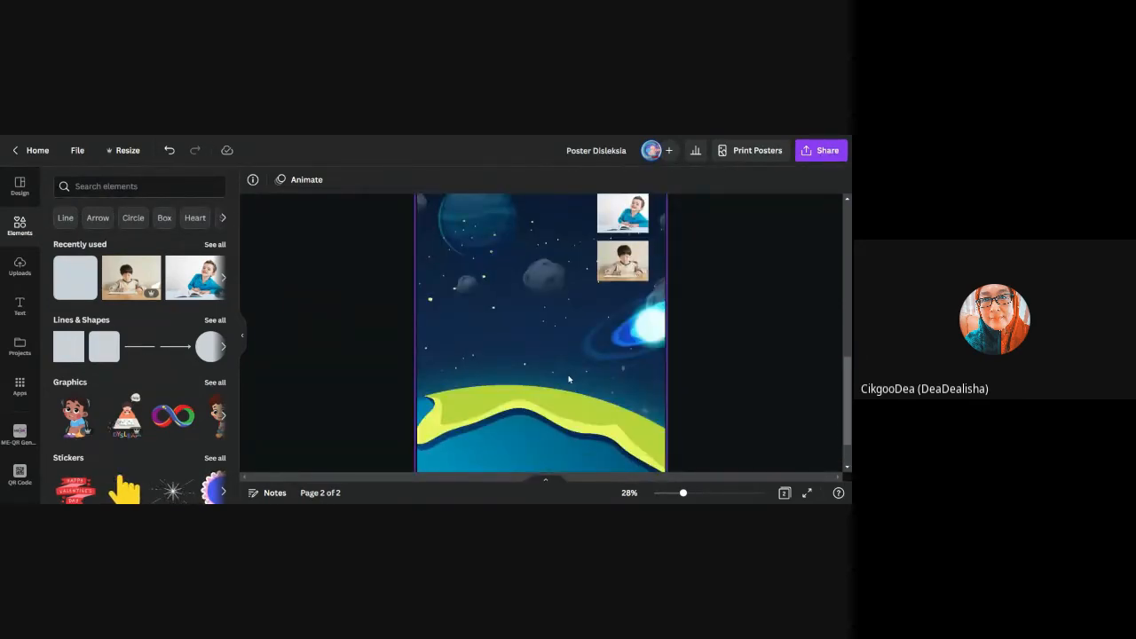
scroll(569, 379, "up", 2)
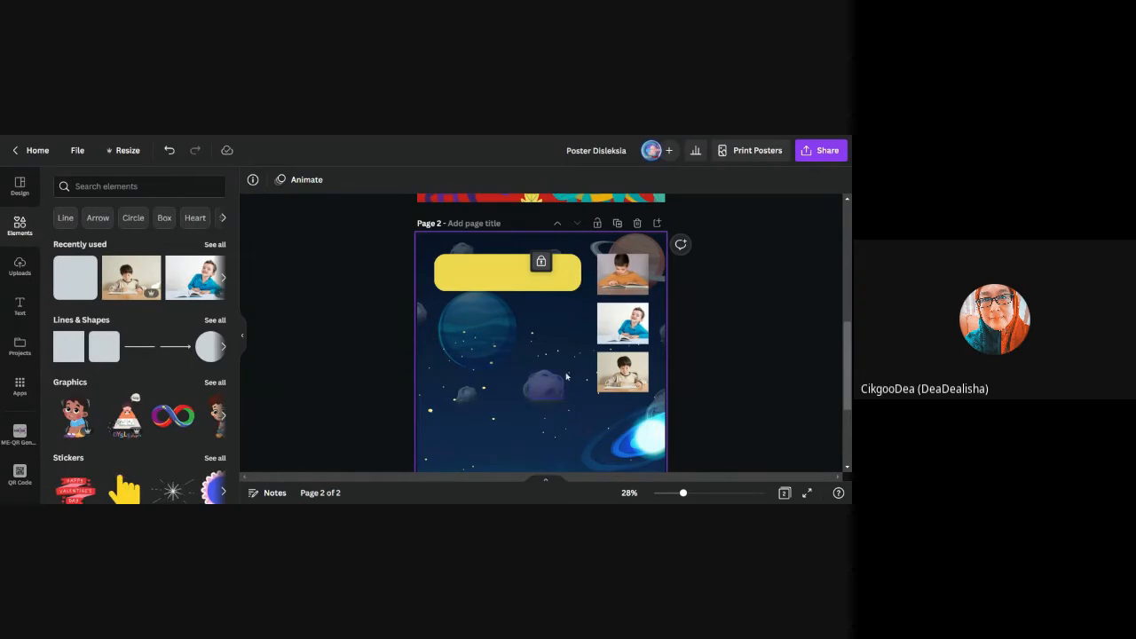
left_click(535, 389)
left_click(493, 383)
scroll(510, 377, "down", 4)
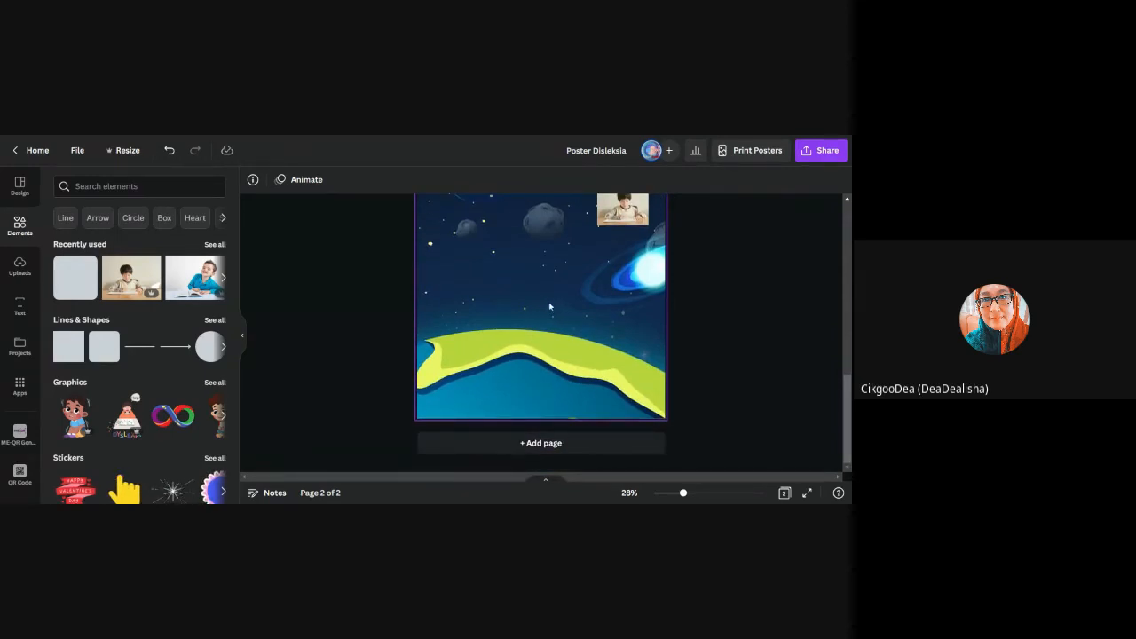
scroll(555, 306, "up", 5)
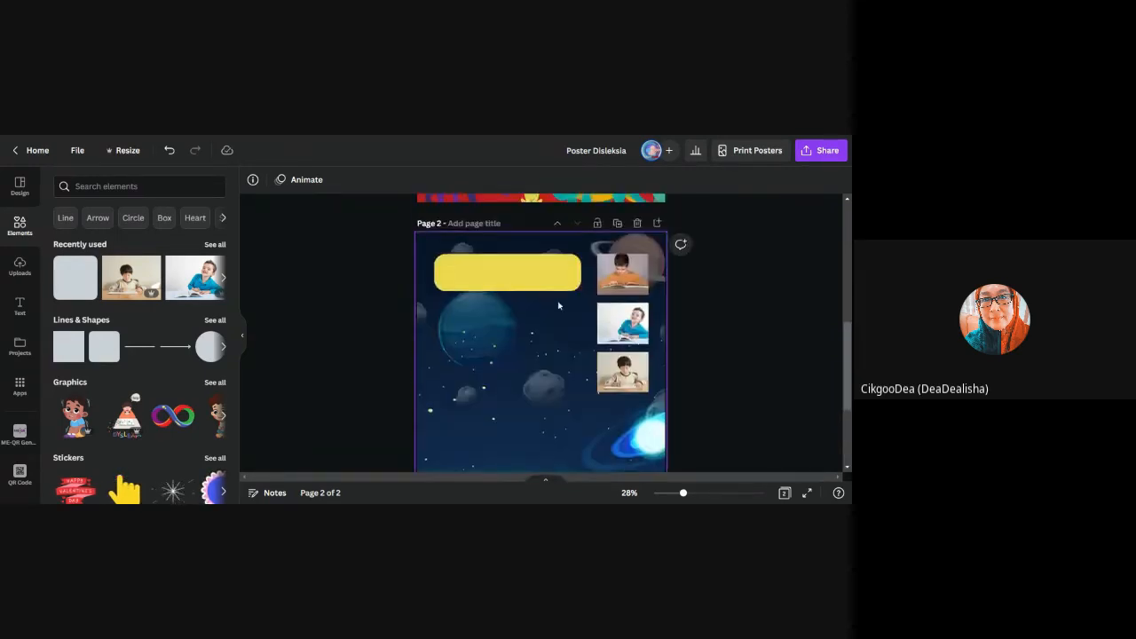
- Unlock the space background image on page 2 and delete it
scroll(580, 402, "down", 3)
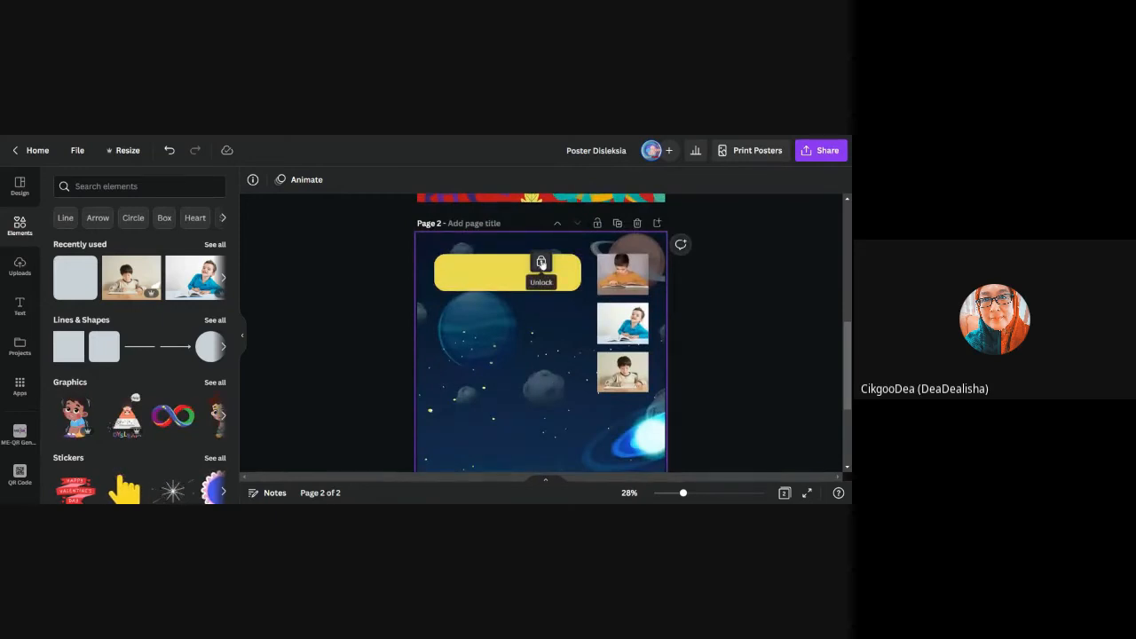
left_click(542, 264)
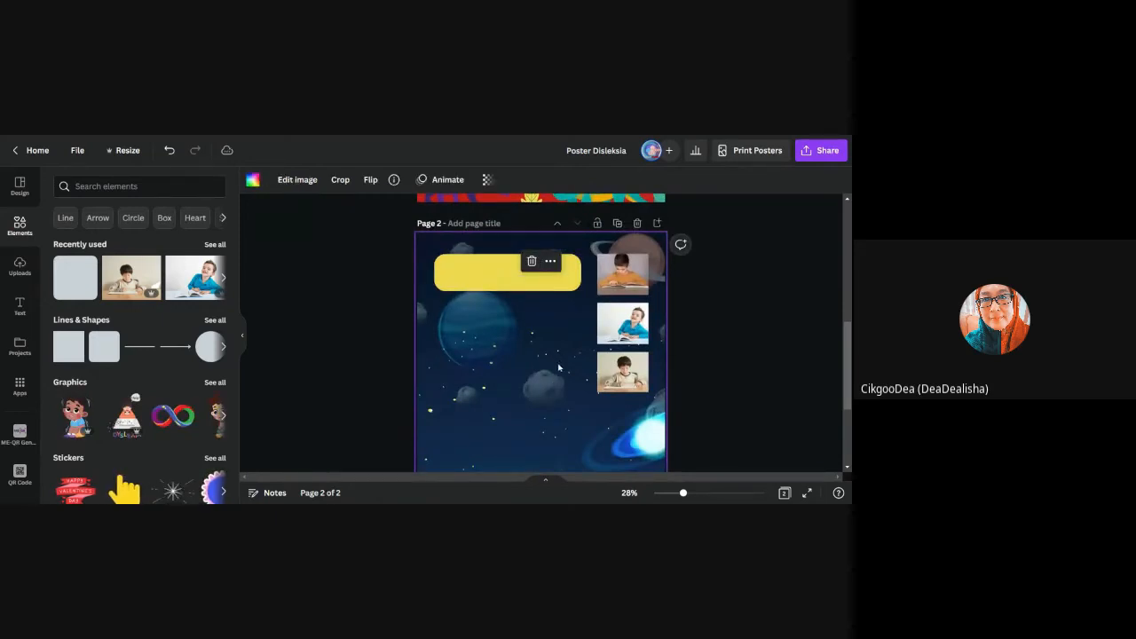
left_click(546, 367)
left_click(555, 362)
left_click(532, 261)
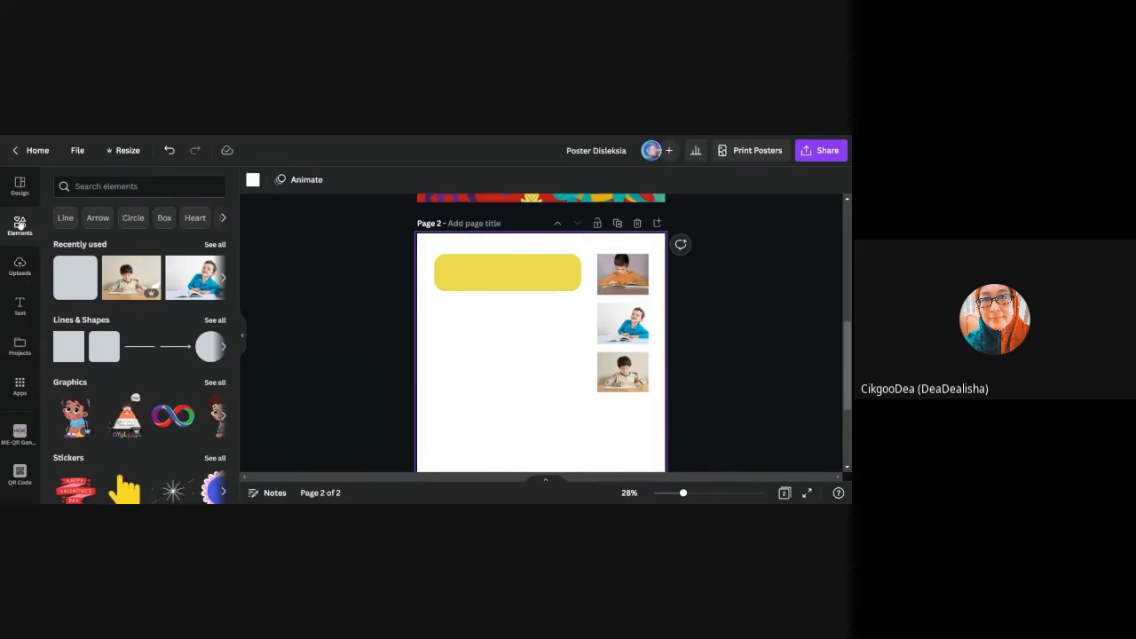
- Search the elements for "school background" and show all of the matching graphics
left_click(106, 186)
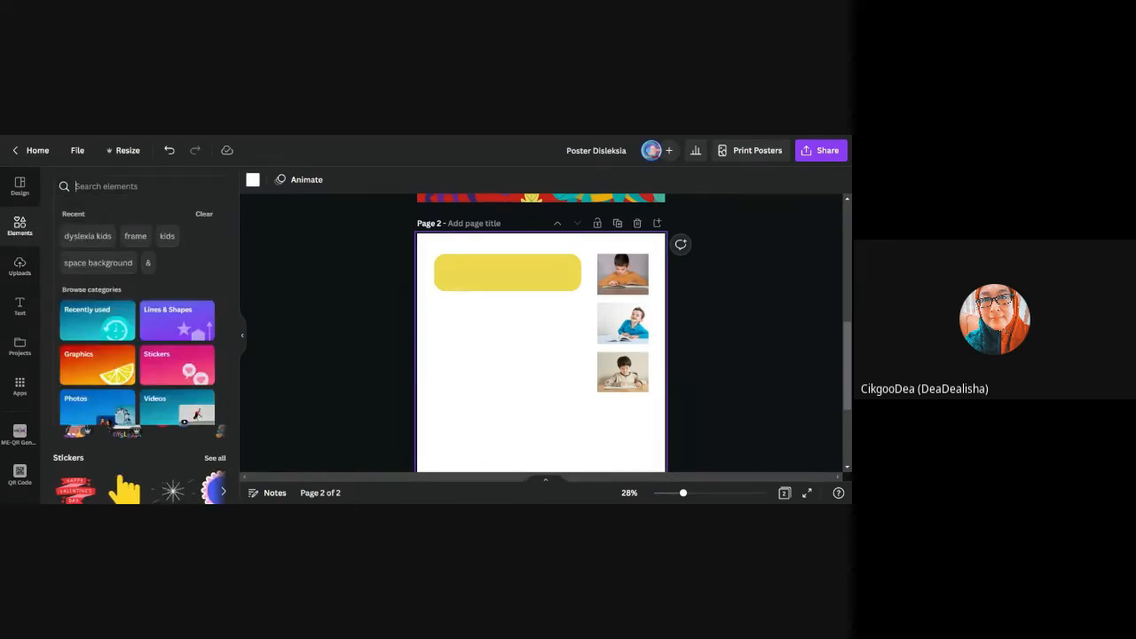
type("school ")
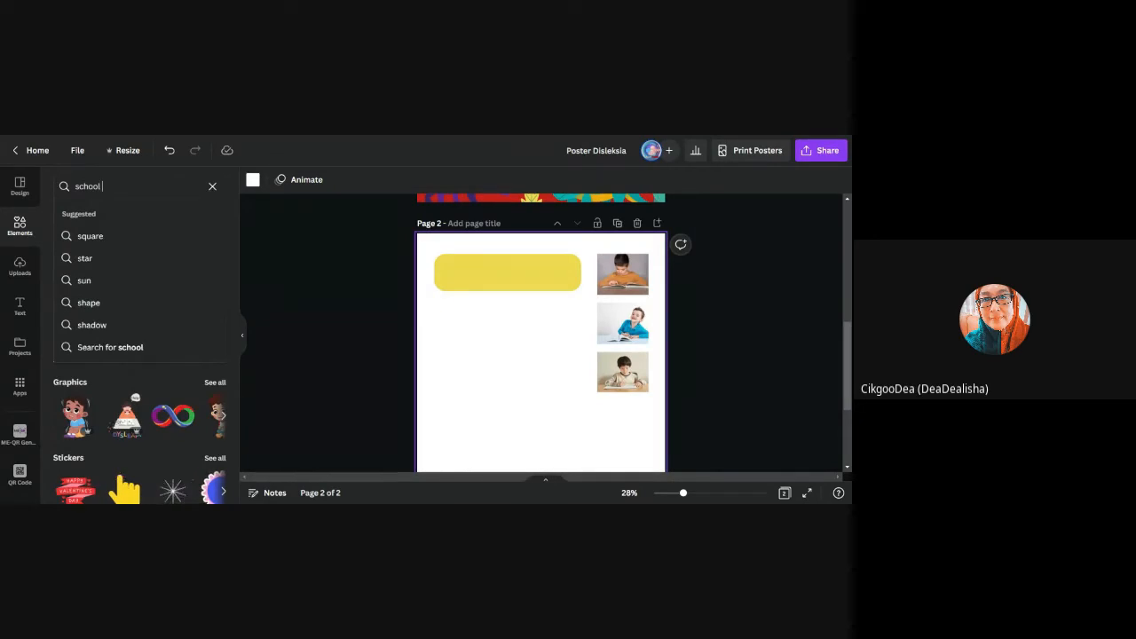
type("background")
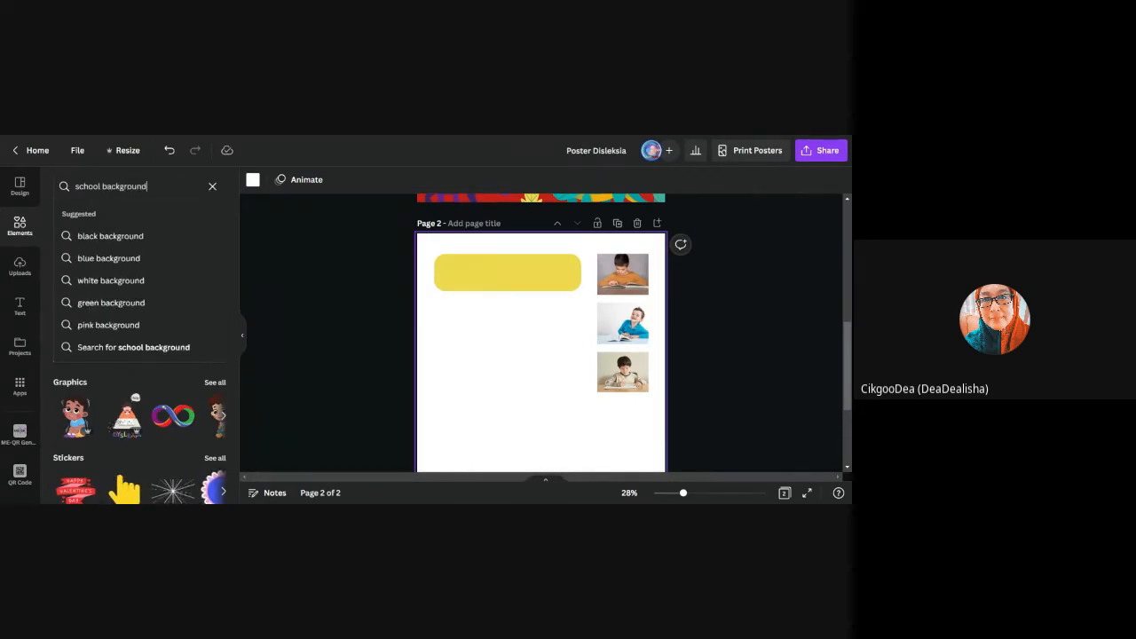
key("Return")
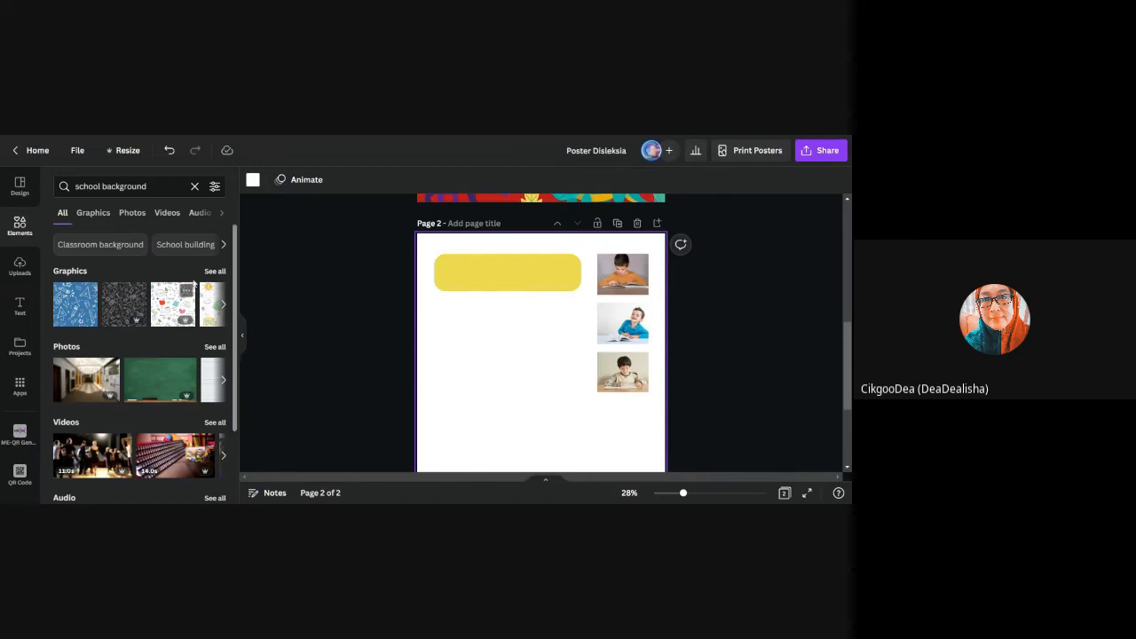
left_click(212, 273)
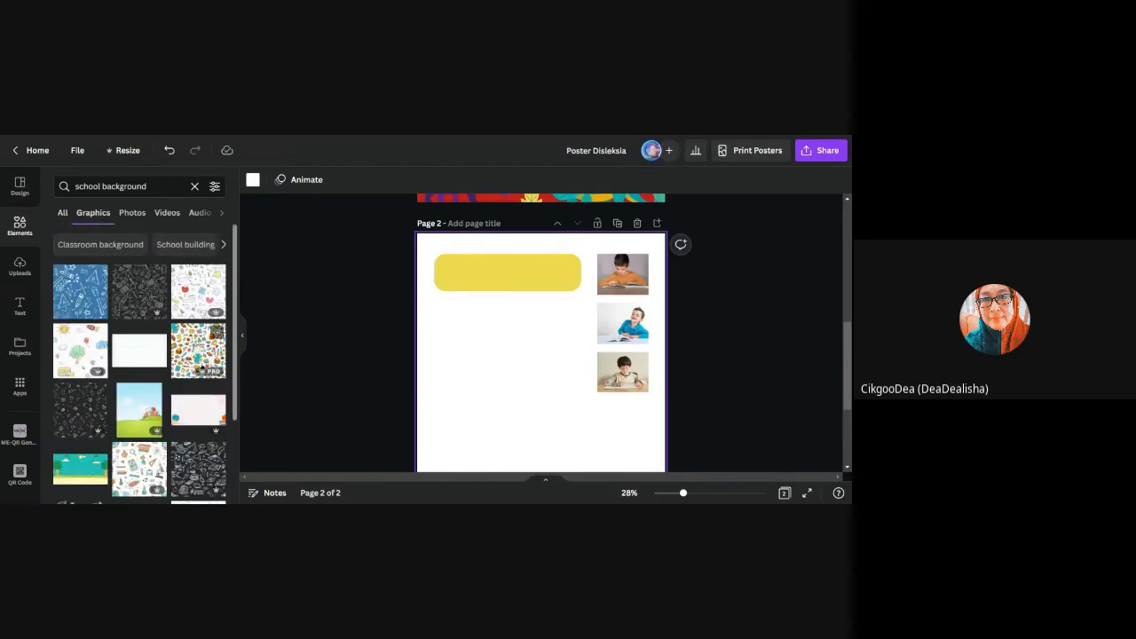
- Add the graphic of an orange school building on a green hill under a blue sky to page 2
scroll(172, 344, "down", 3)
scroll(139, 315, "down", 3)
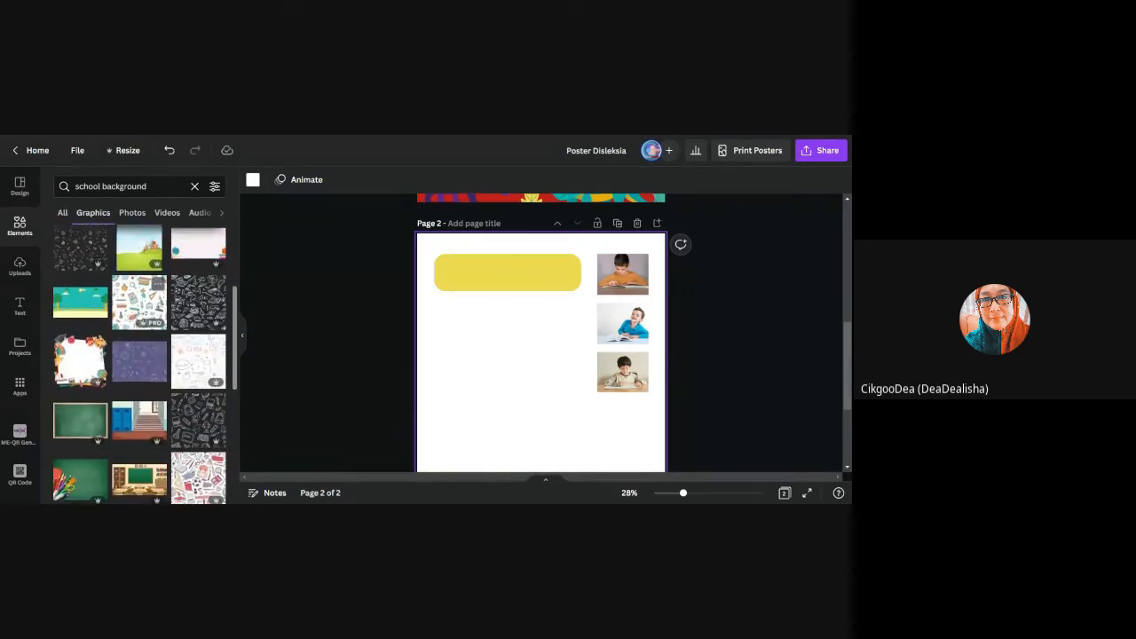
scroll(139, 315, "down", 5)
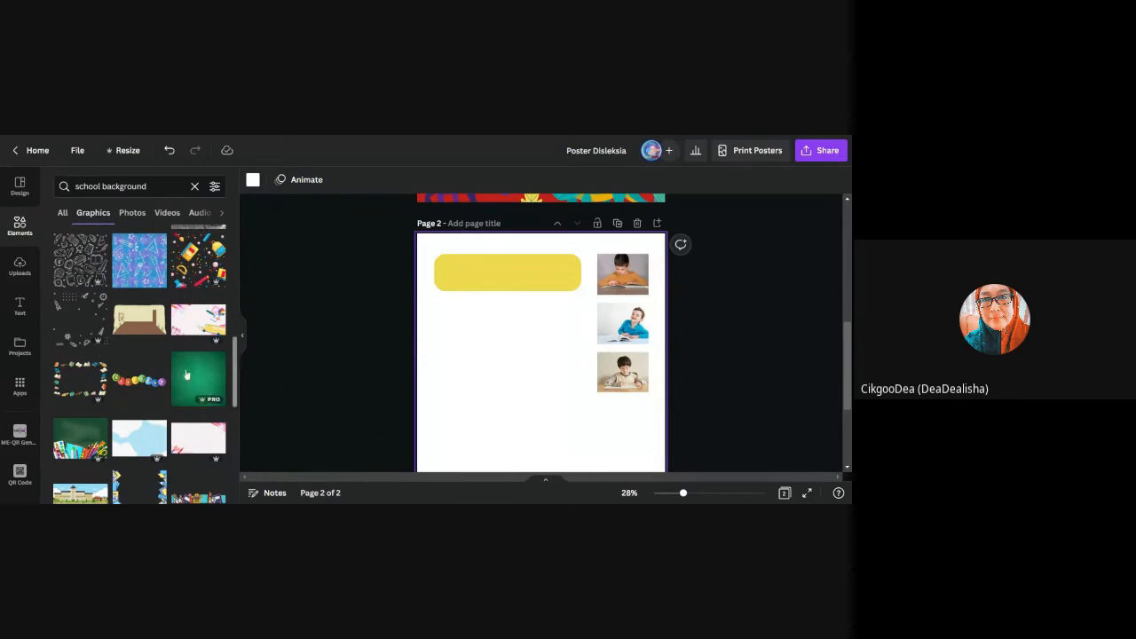
scroll(147, 342, "down", 3)
scroll(149, 344, "down", 5)
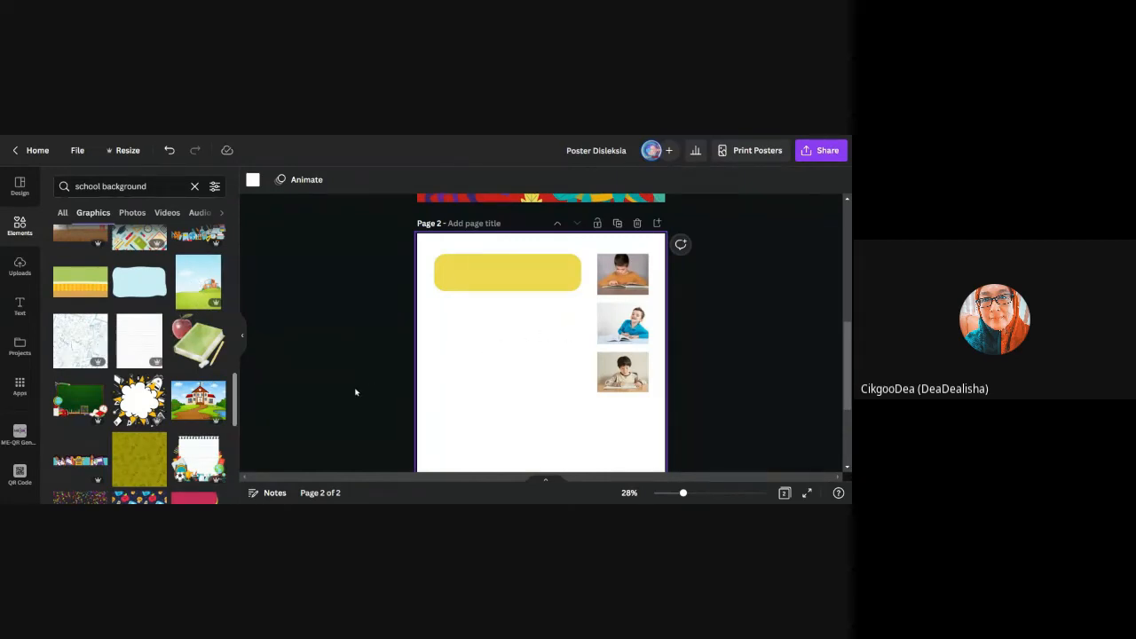
scroll(550, 319, "up", 3)
scroll(497, 406, "down", 4)
scroll(497, 406, "down", 1)
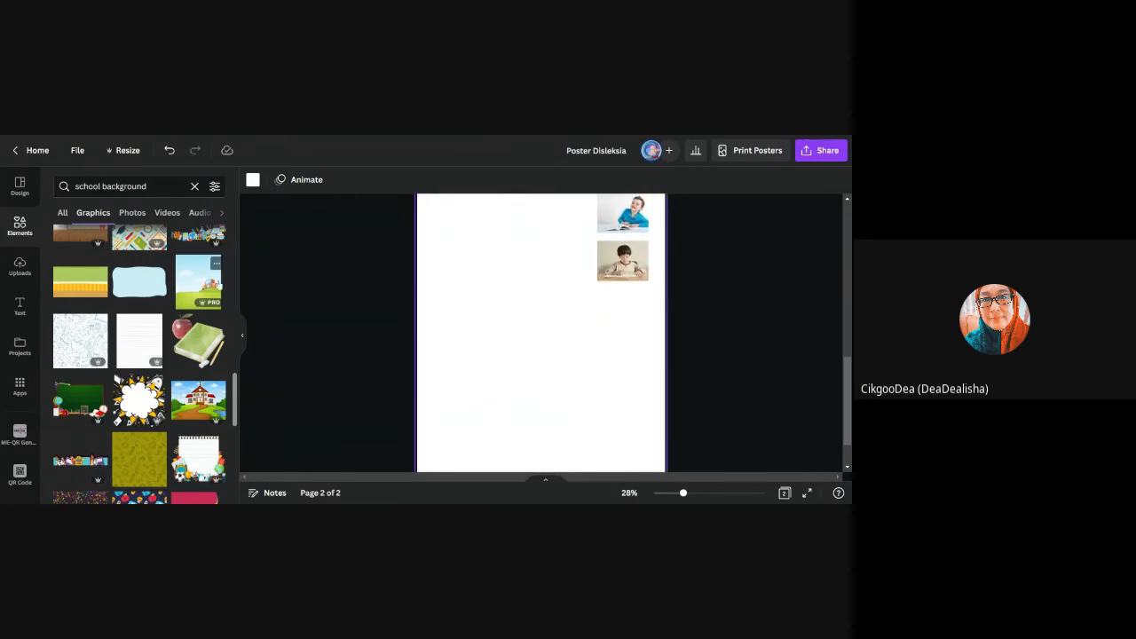
left_click(198, 282)
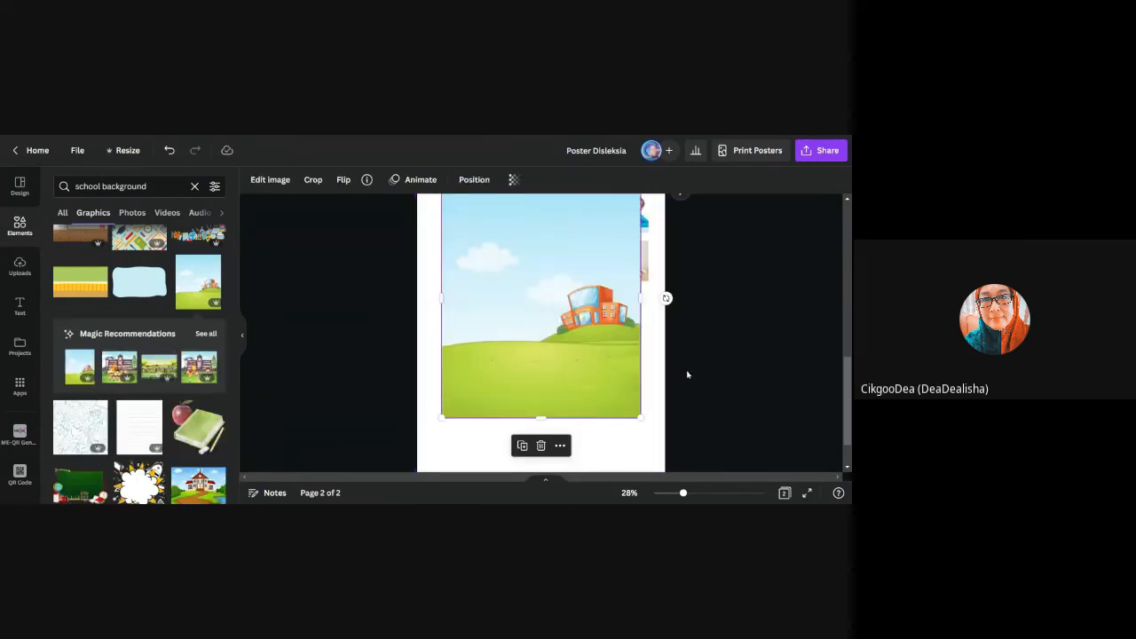
- Shift the school landscape image slightly up on page 2 and send it to the back, behind the yellow bar and photos
scroll(687, 375, "up", 3)
scroll(575, 359, "down", 2)
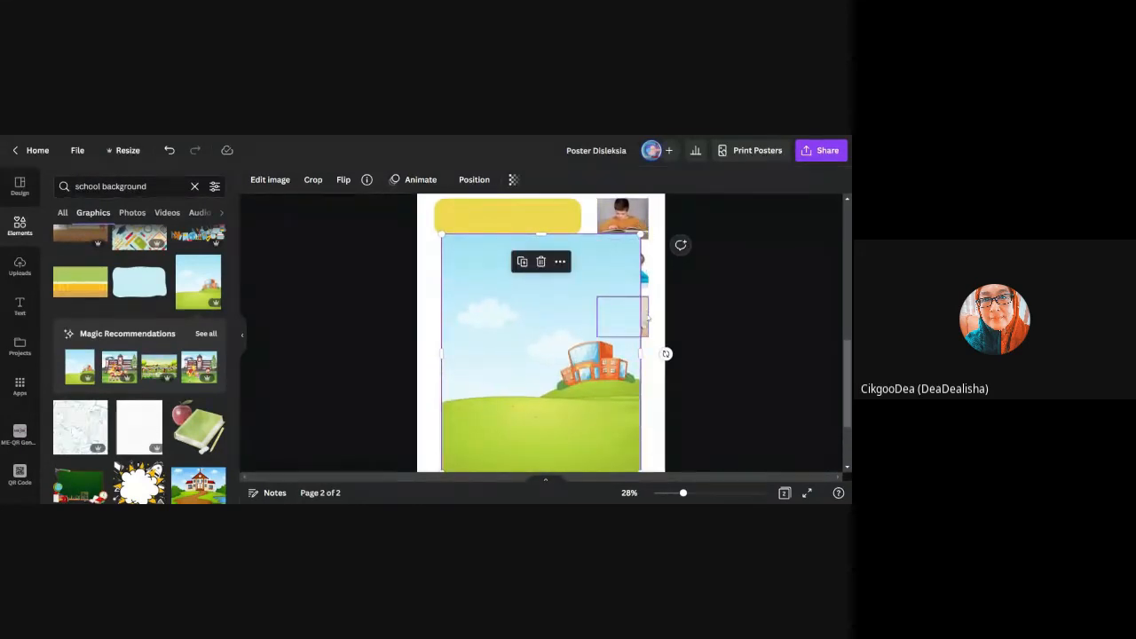
left_click_drag(508, 335, 512, 312)
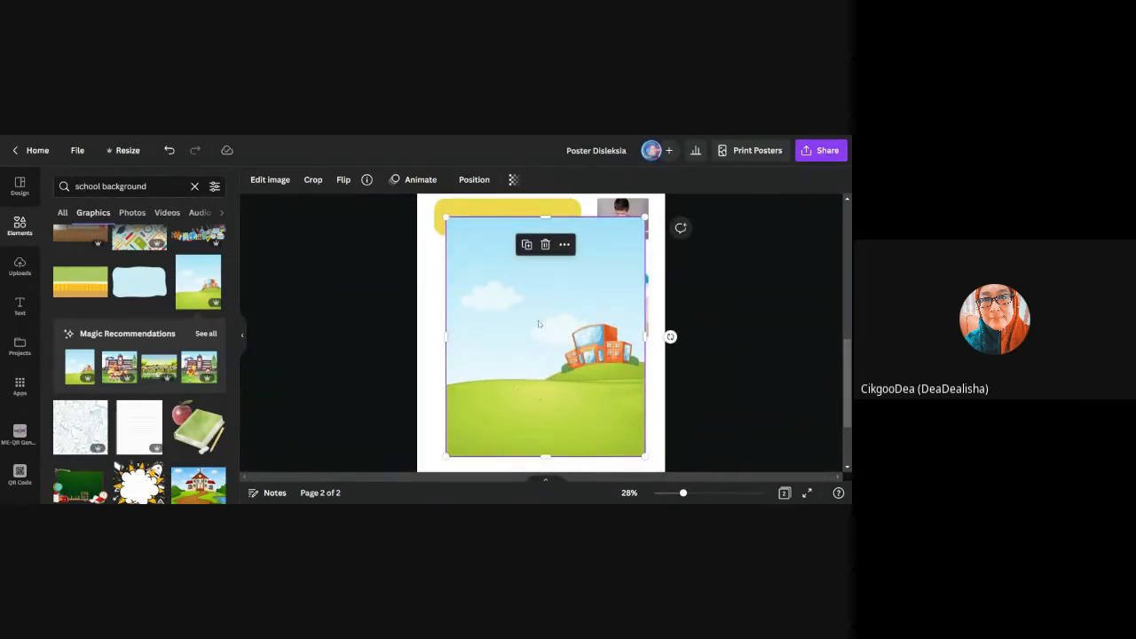
left_click(476, 182)
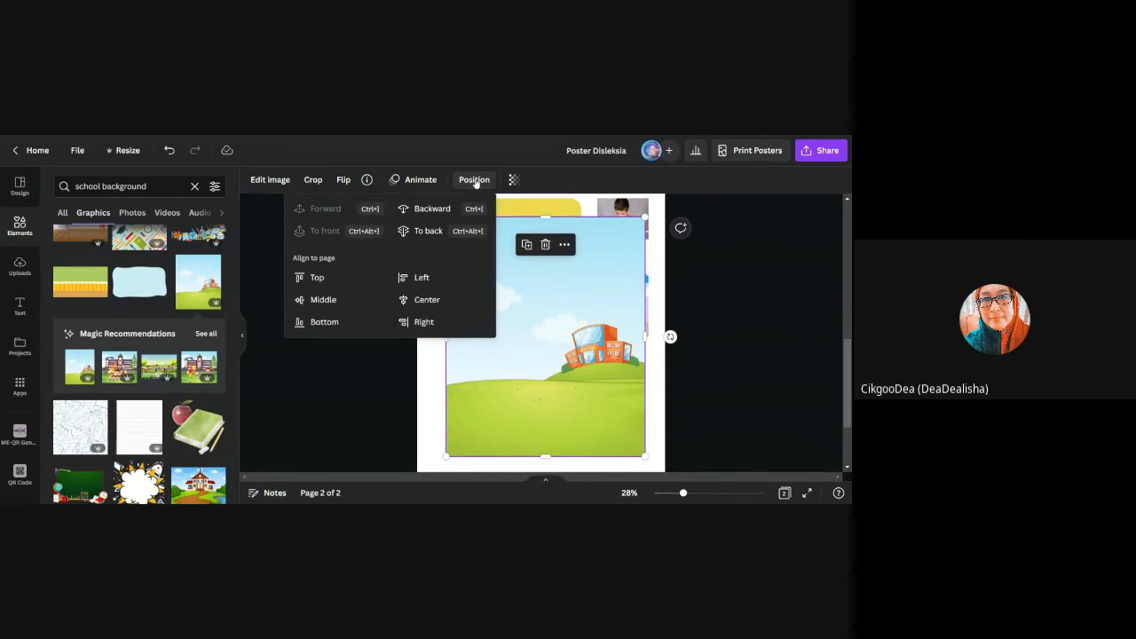
left_click(431, 233)
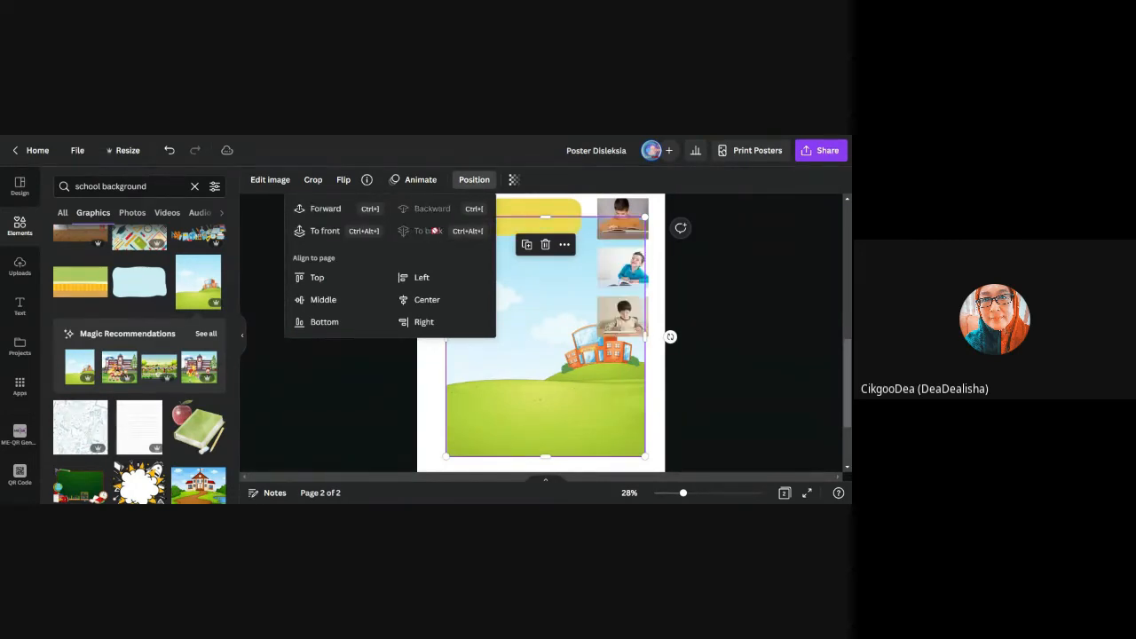
left_click(559, 326)
- Enlarge the school landscape image from its corners until it covers the whole of page 2
scroll(712, 358, "up", 3)
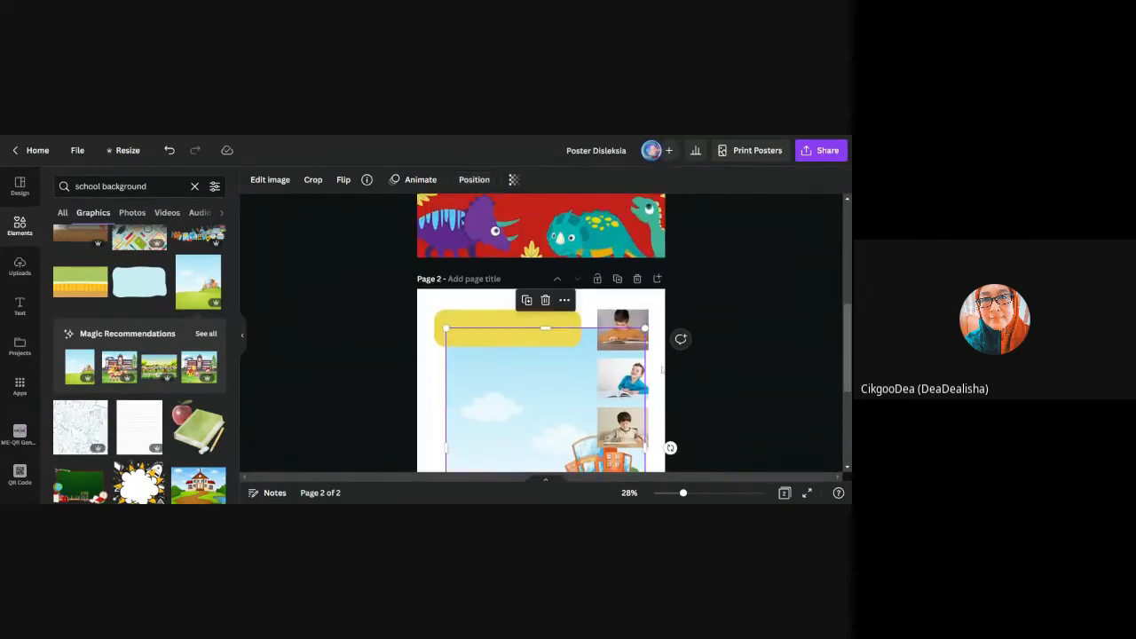
left_click_drag(643, 328, 677, 290)
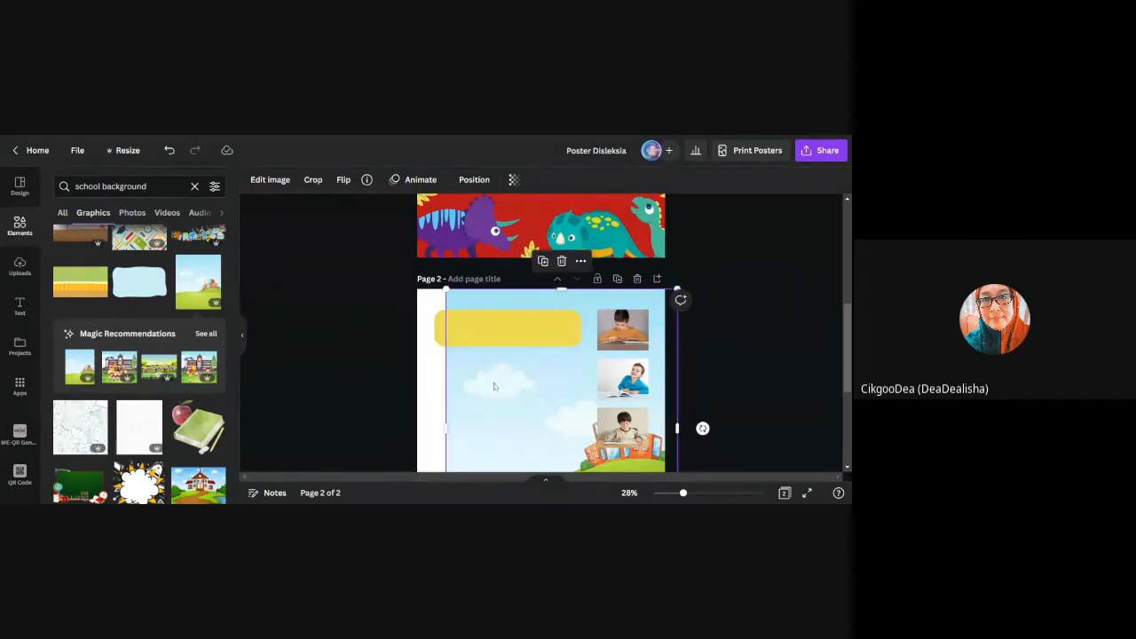
scroll(495, 386, "down", 4)
left_click_drag(446, 400, 446, 444)
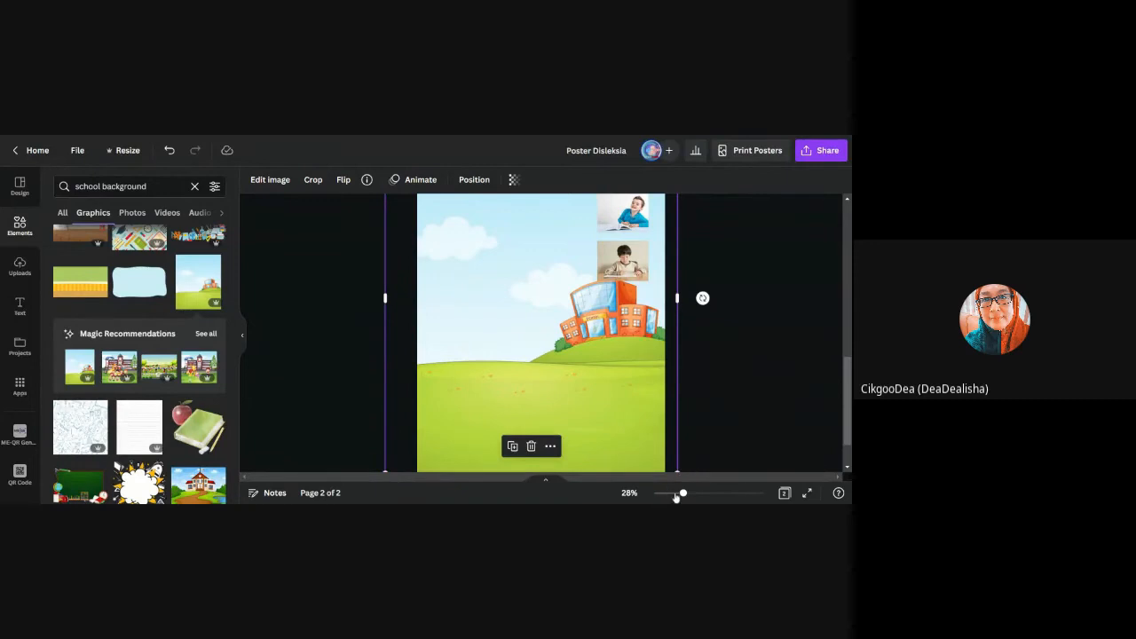
- Trim the overhanging sides of the school landscape image so they line up with the page 2 edges
left_click_drag(677, 496, 674, 495)
scroll(446, 293, "up", 2)
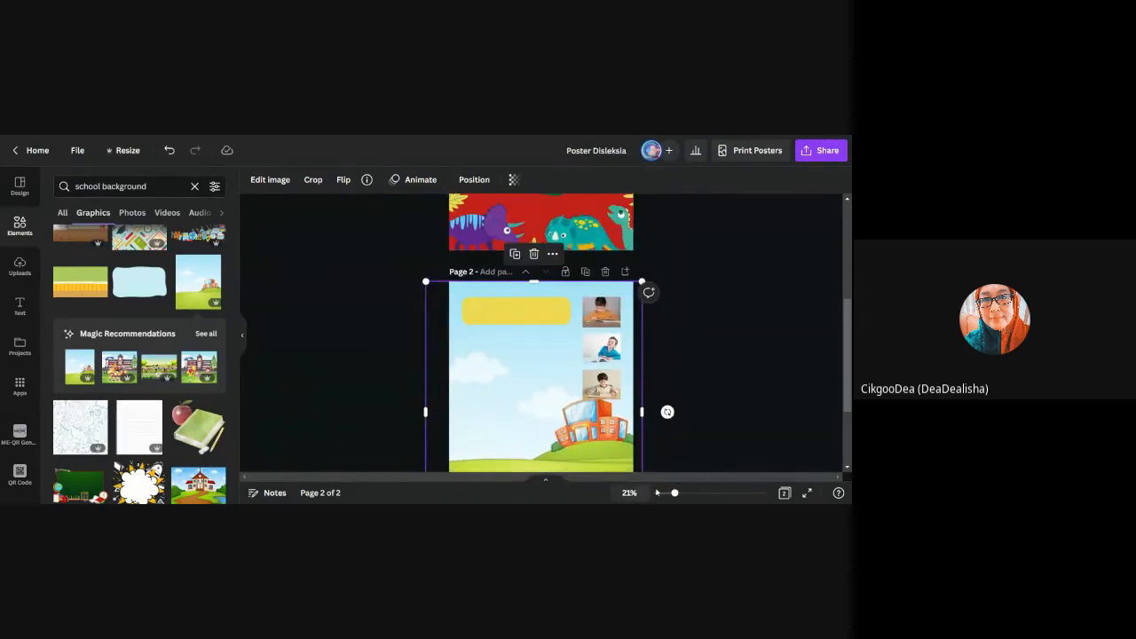
scroll(680, 342, "down", 3)
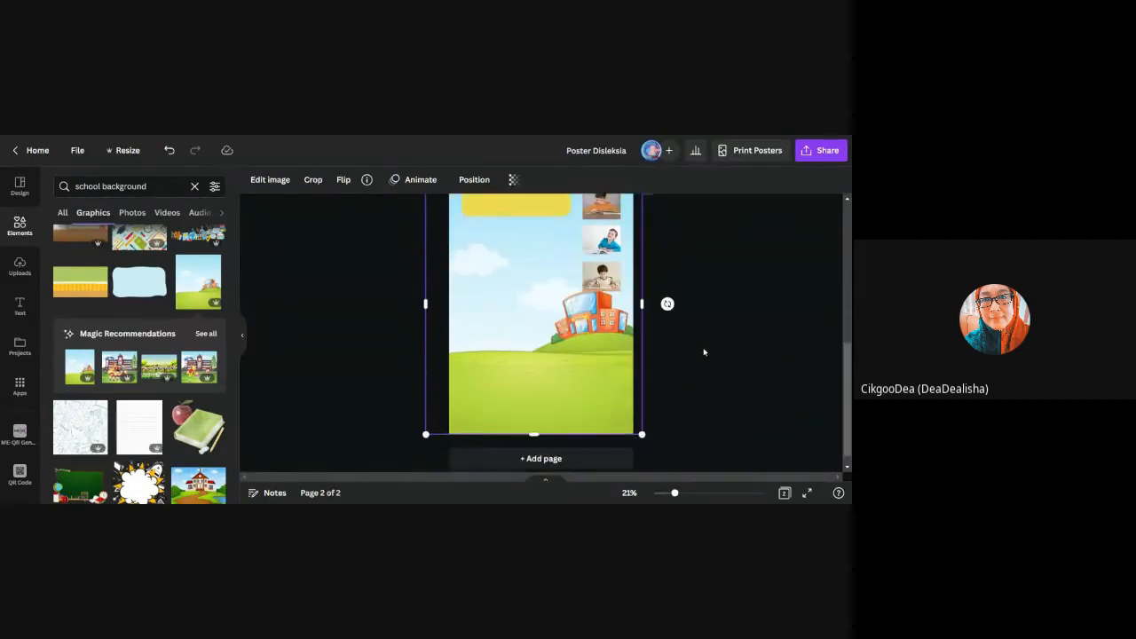
left_click_drag(641, 302, 634, 301)
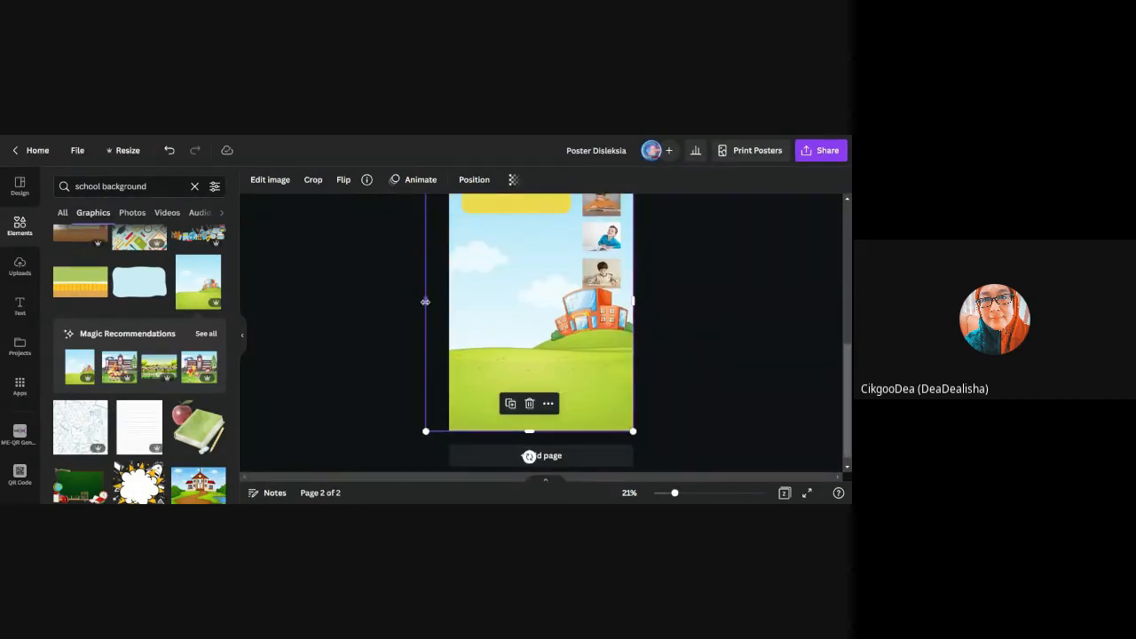
left_click_drag(426, 301, 449, 302)
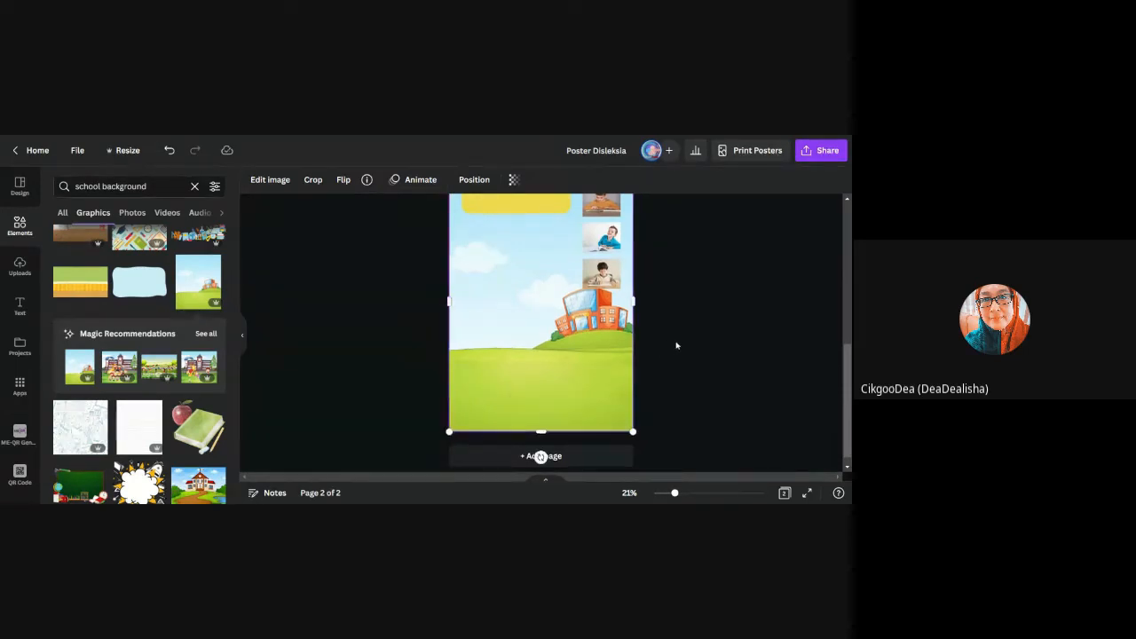
scroll(677, 344, "up", 2)
scroll(677, 344, "down", 1)
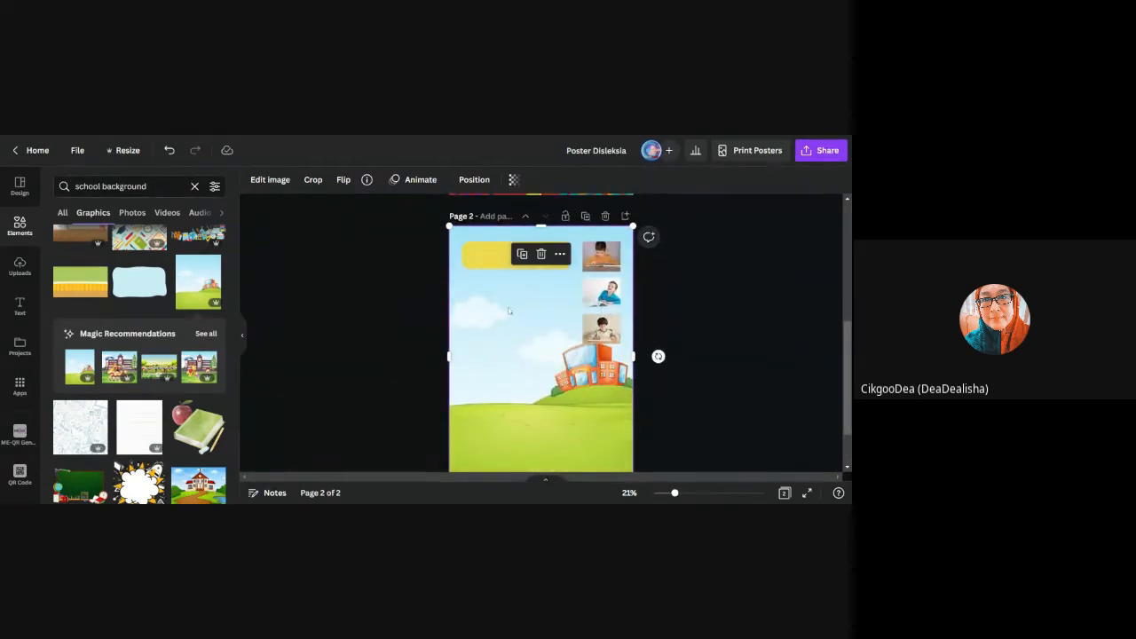
- Lock only the position of the school landscape image on page 2, and deselect it
right_click(509, 311)
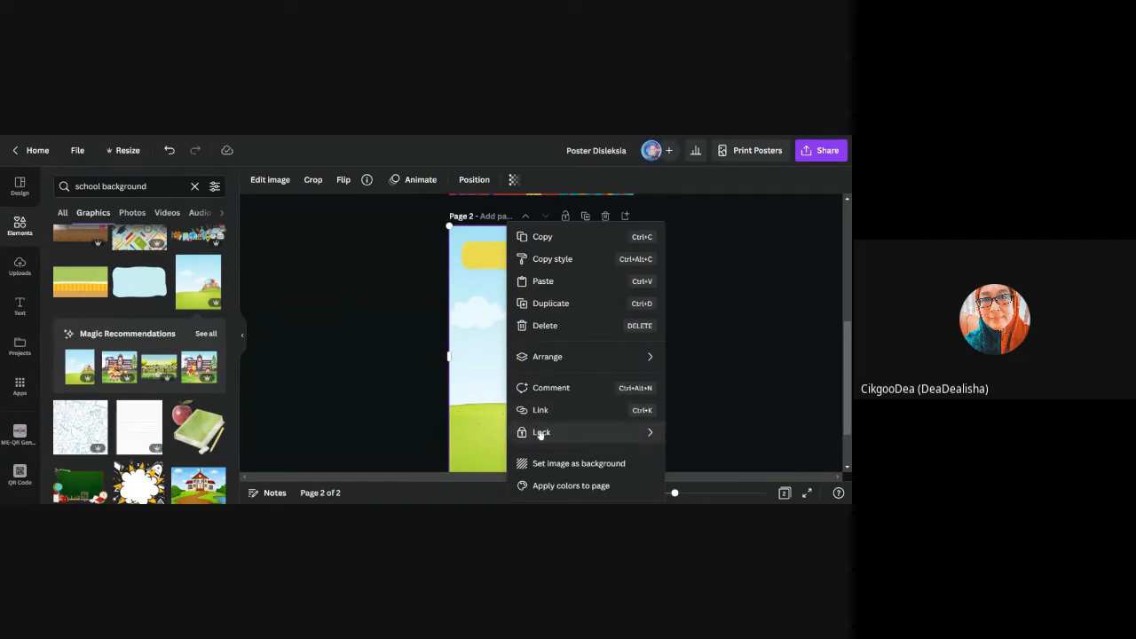
mouse_move(539, 432)
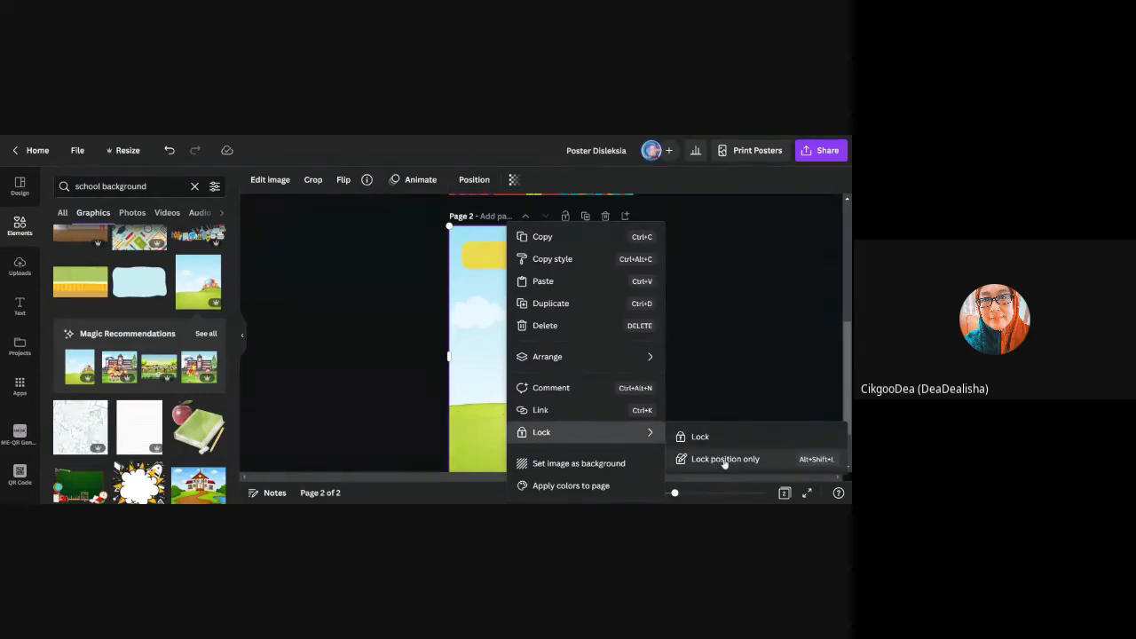
left_click(725, 459)
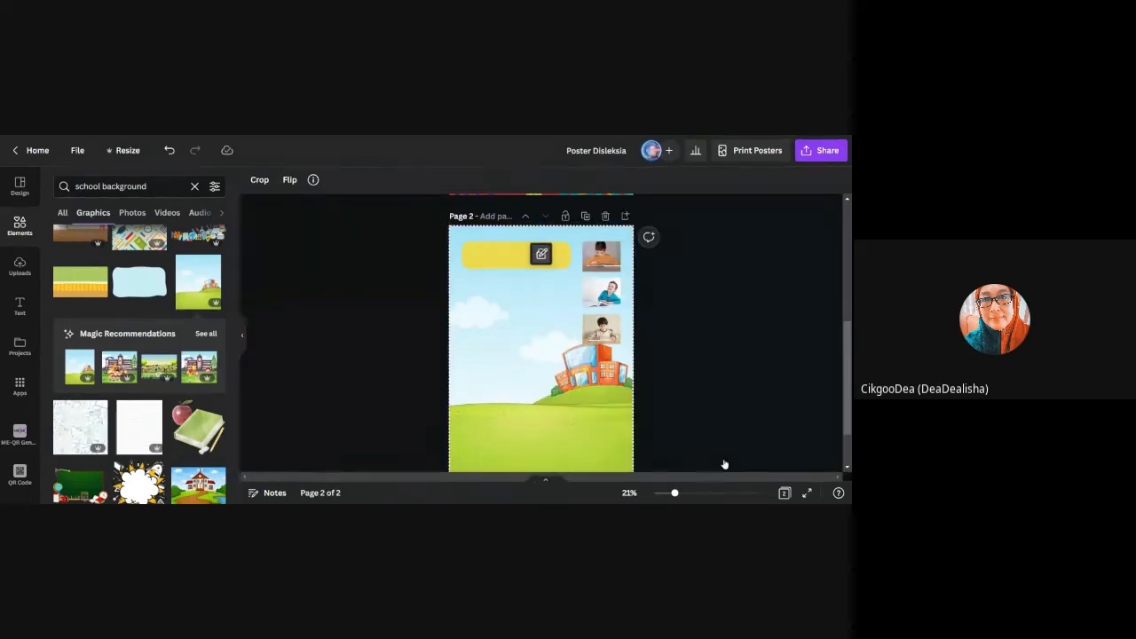
left_click(720, 314)
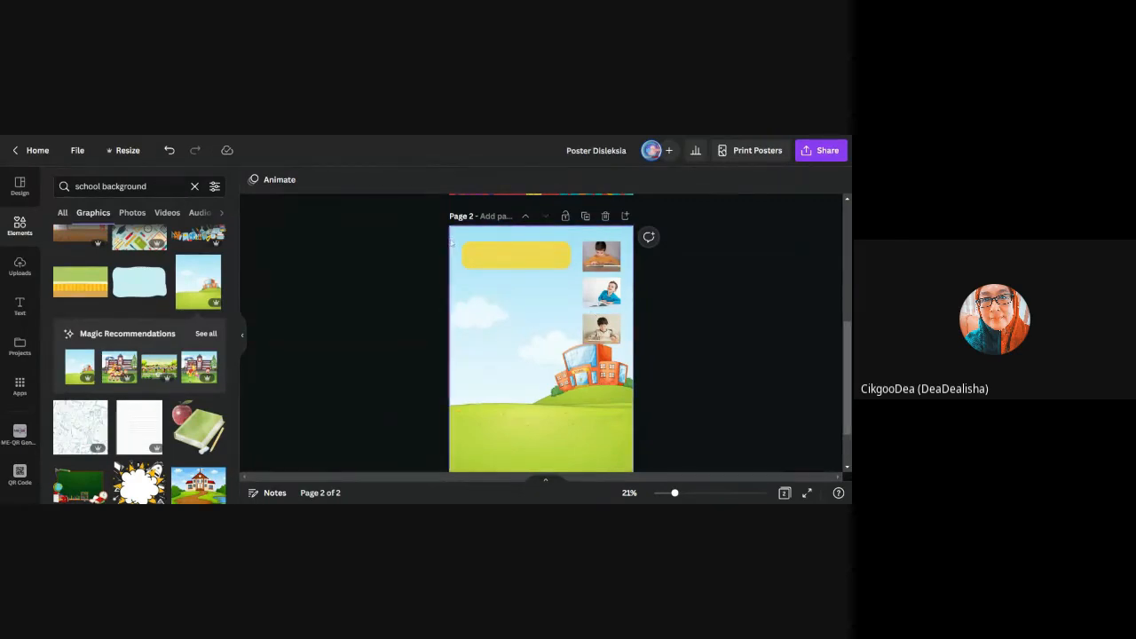
- Delete the yellow rounded bar beside the photo column on page 2
left_click_drag(443, 239, 576, 325)
left_click(697, 346)
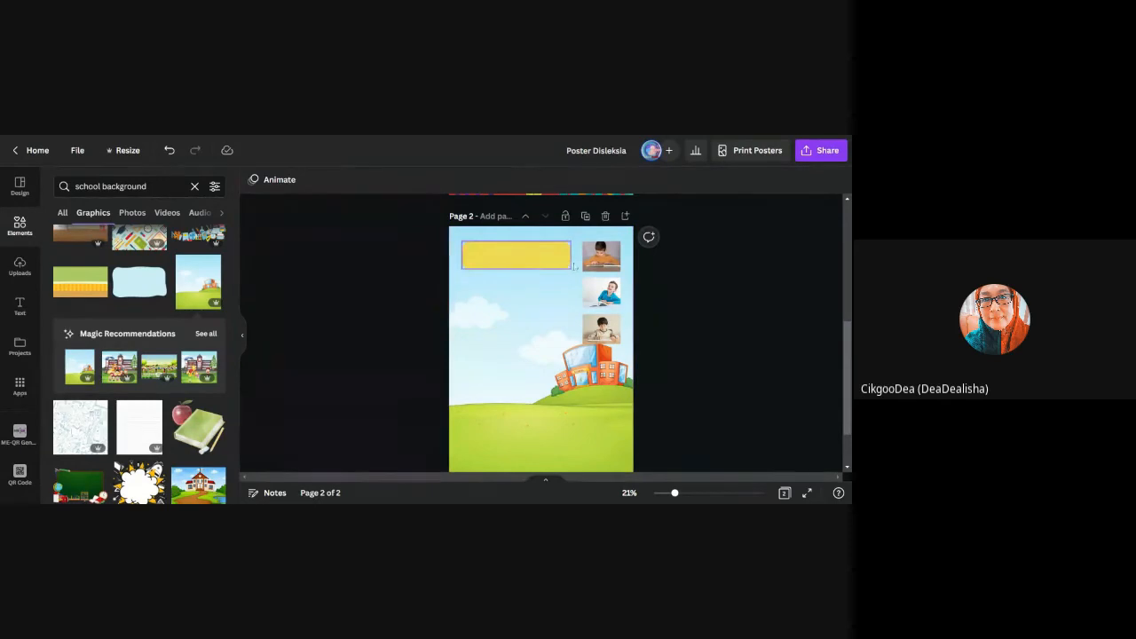
left_click(710, 493)
scroll(635, 320, "up", 3)
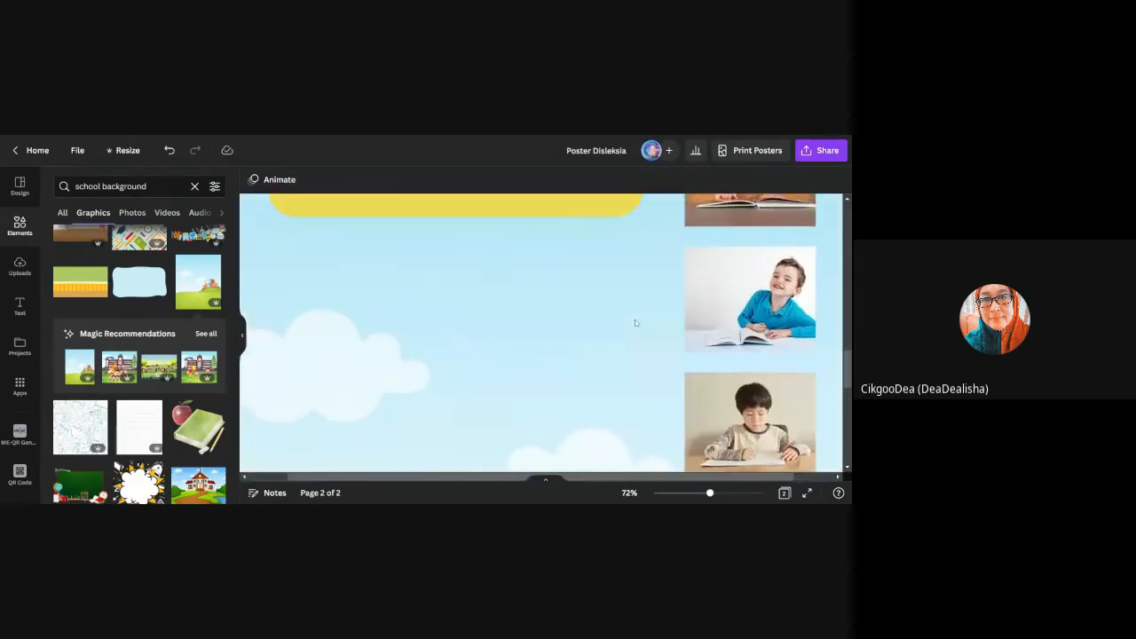
left_click(689, 495)
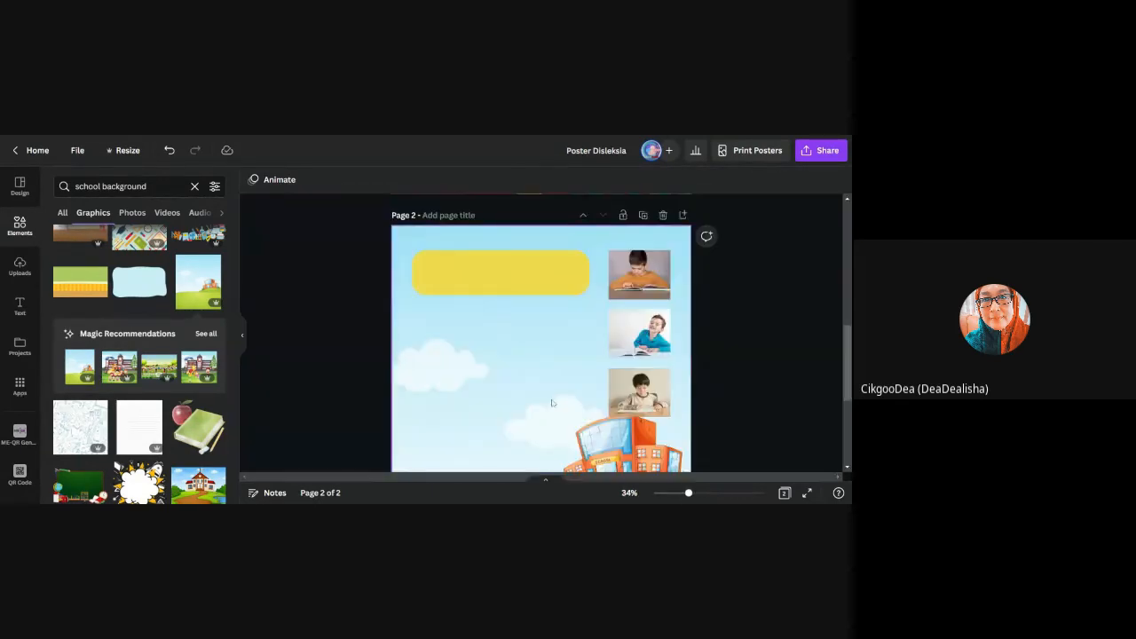
left_click(473, 280)
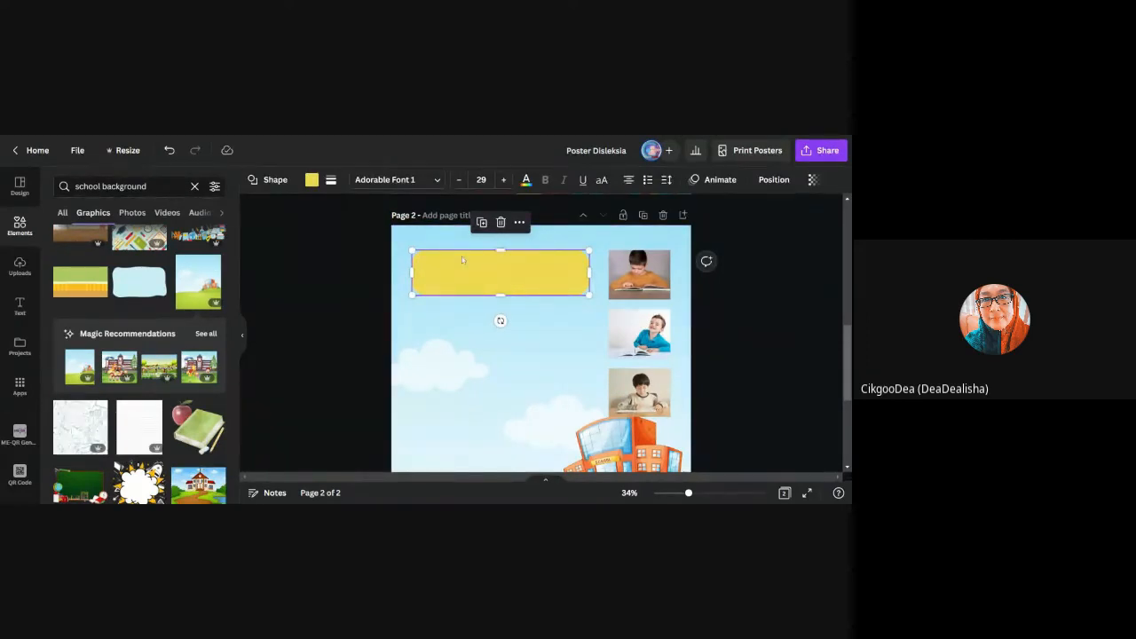
left_click(500, 222)
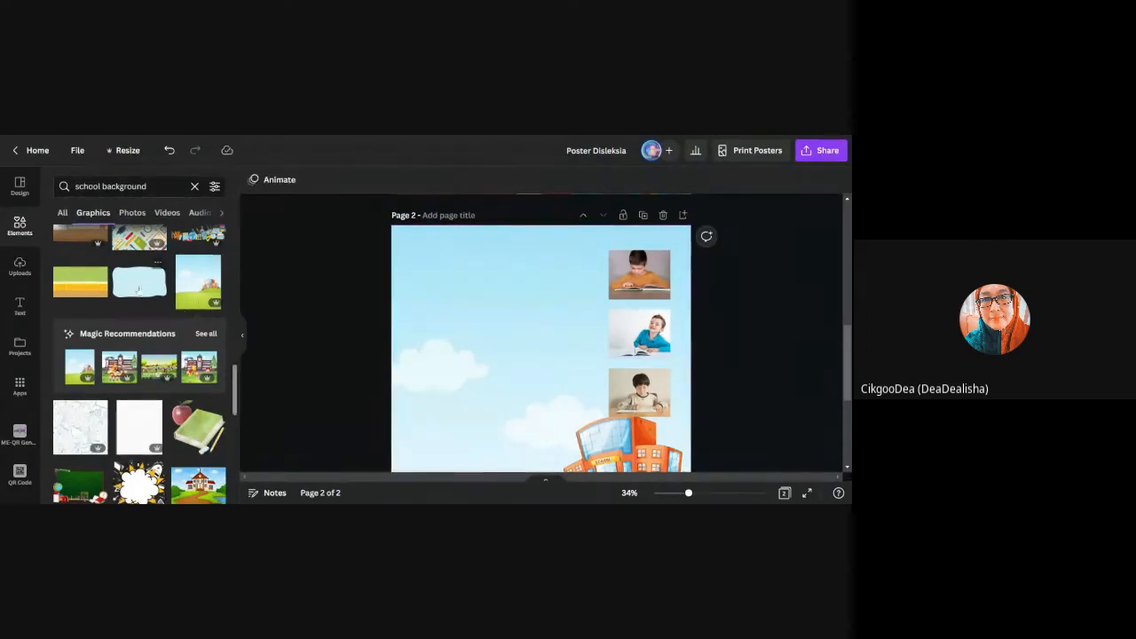
scroll(139, 364, "up", 4)
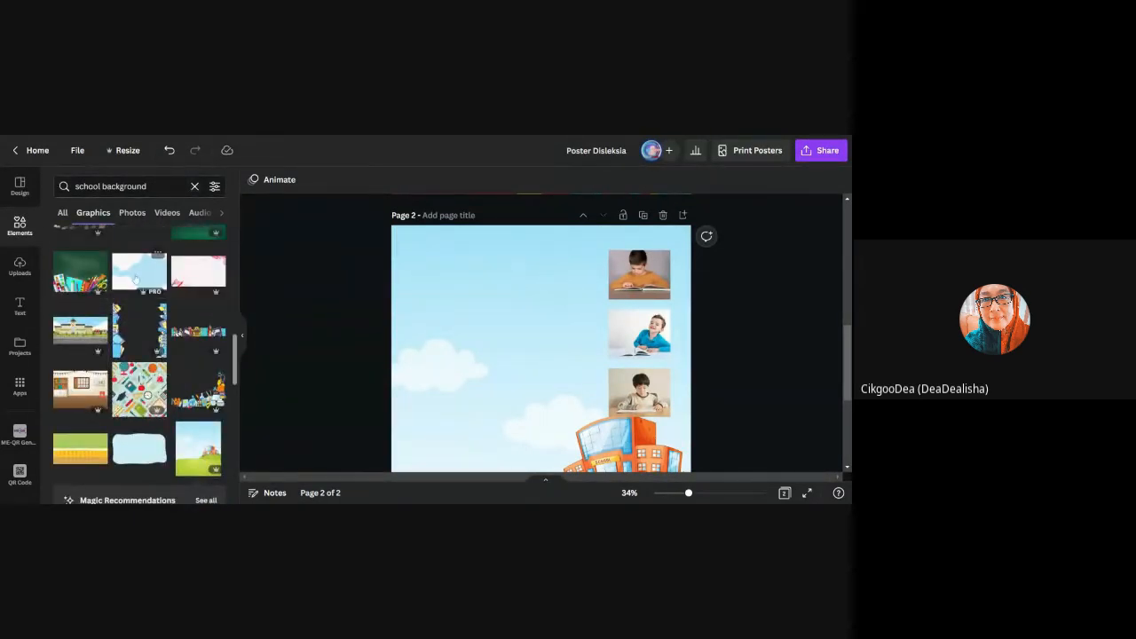
scroll(133, 346, "down", 3)
left_click(131, 346)
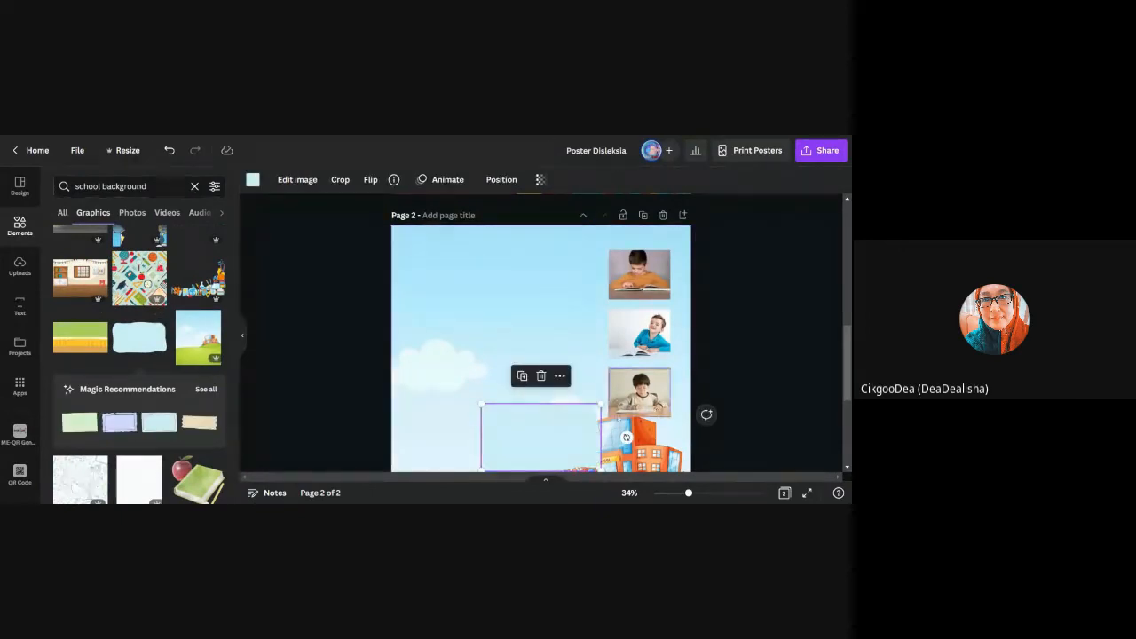
left_click(541, 376)
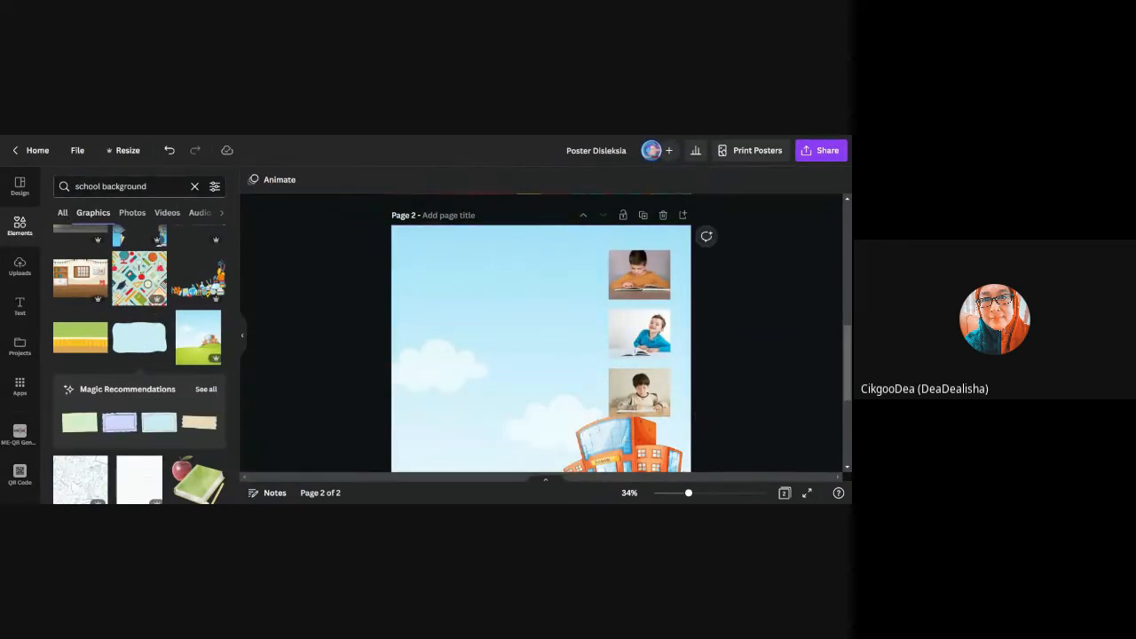
- Clear the element search and insert a cloud shape from the Lines & Shapes collection on page 2
left_click(194, 187)
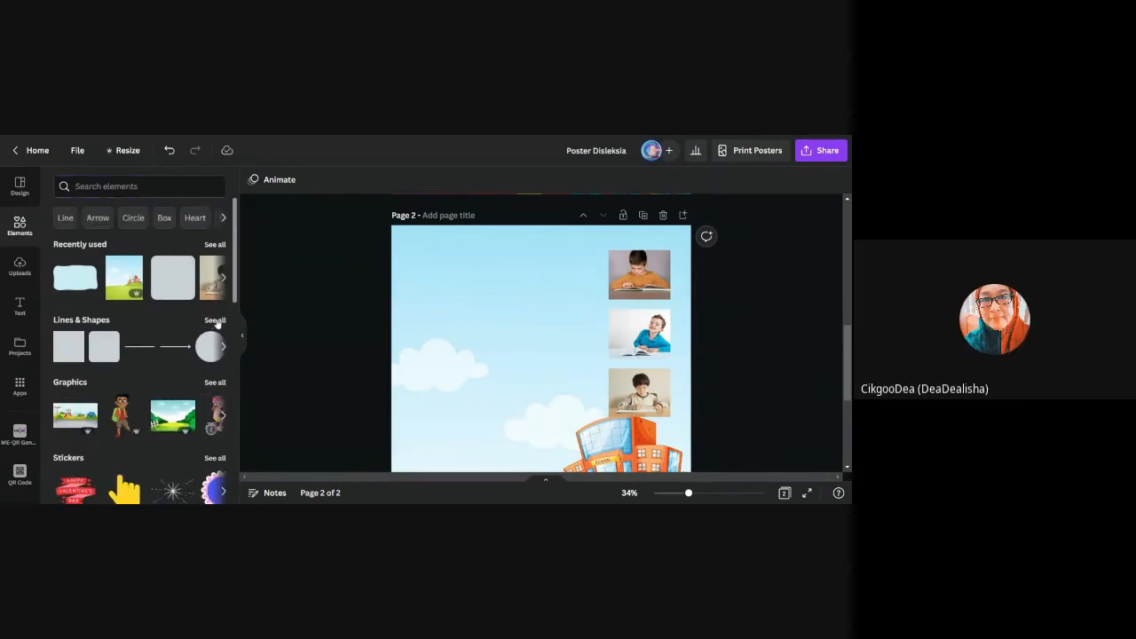
left_click(214, 320)
scroll(177, 328, "down", 2)
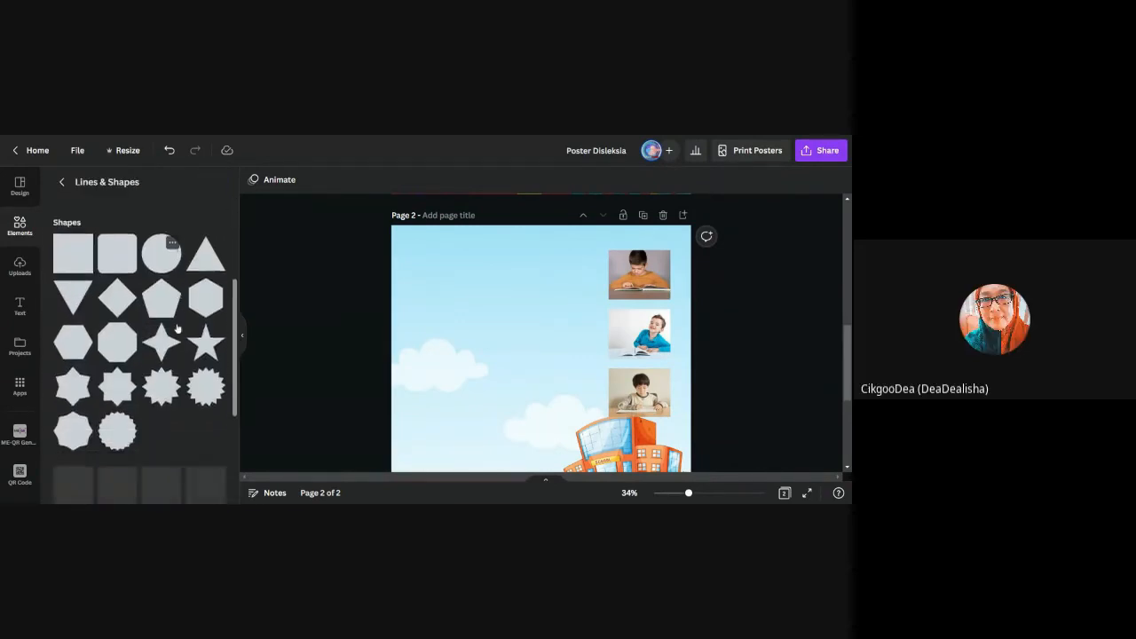
scroll(177, 329, "down", 5)
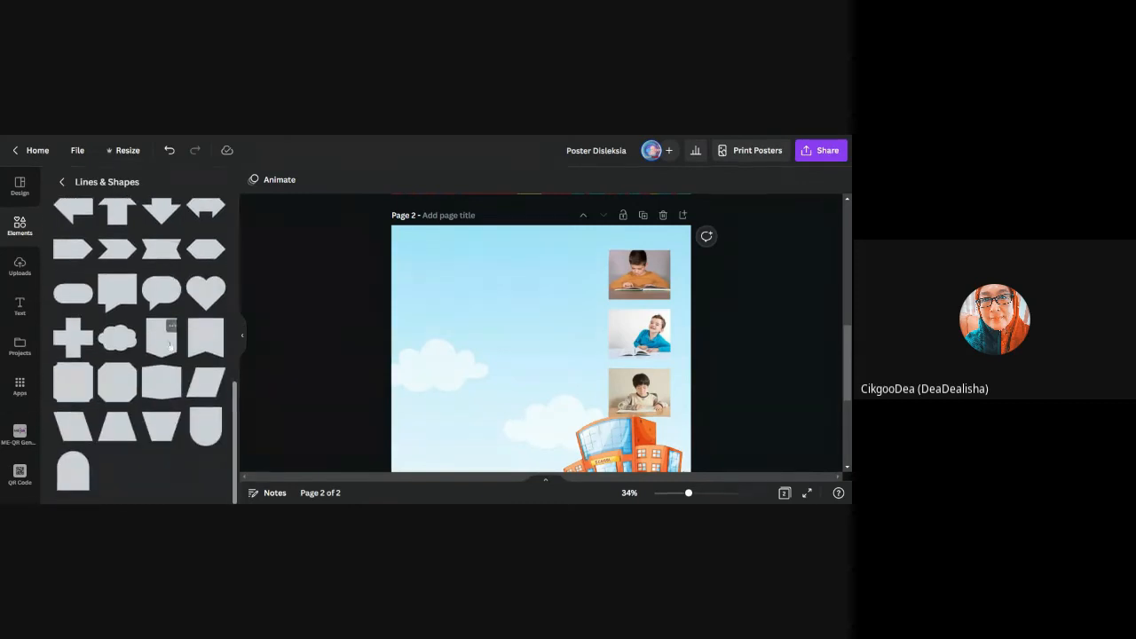
left_click(120, 340)
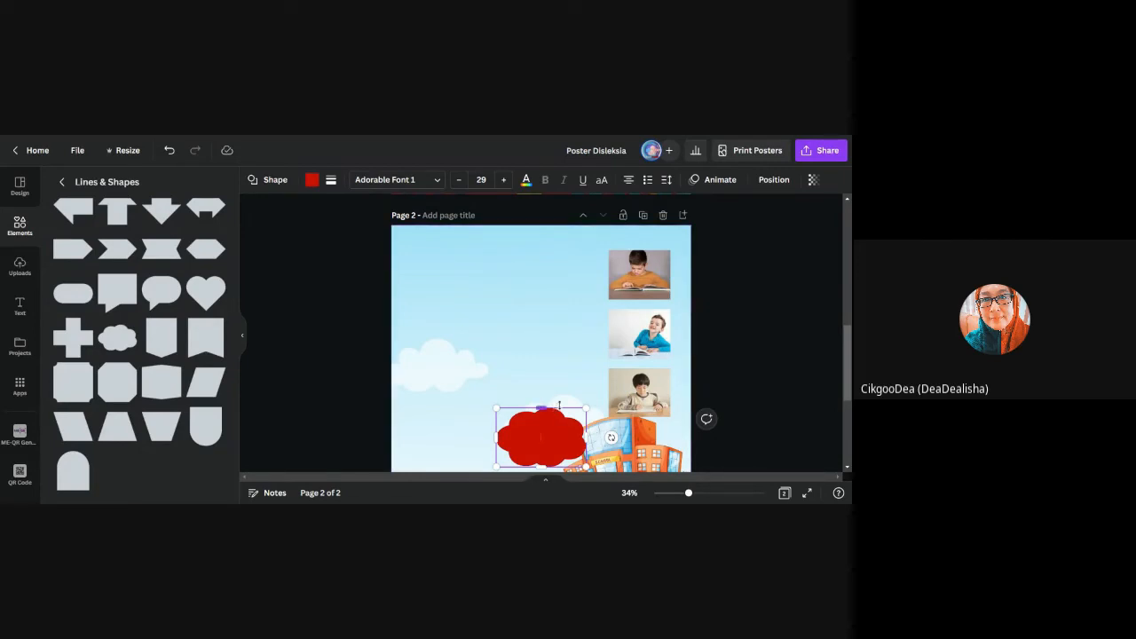
- Enlarge the red cloud and place it at the top of page 2, beside the photo column
left_click_drag(496, 407, 426, 362)
left_click_drag(530, 434, 605, 291)
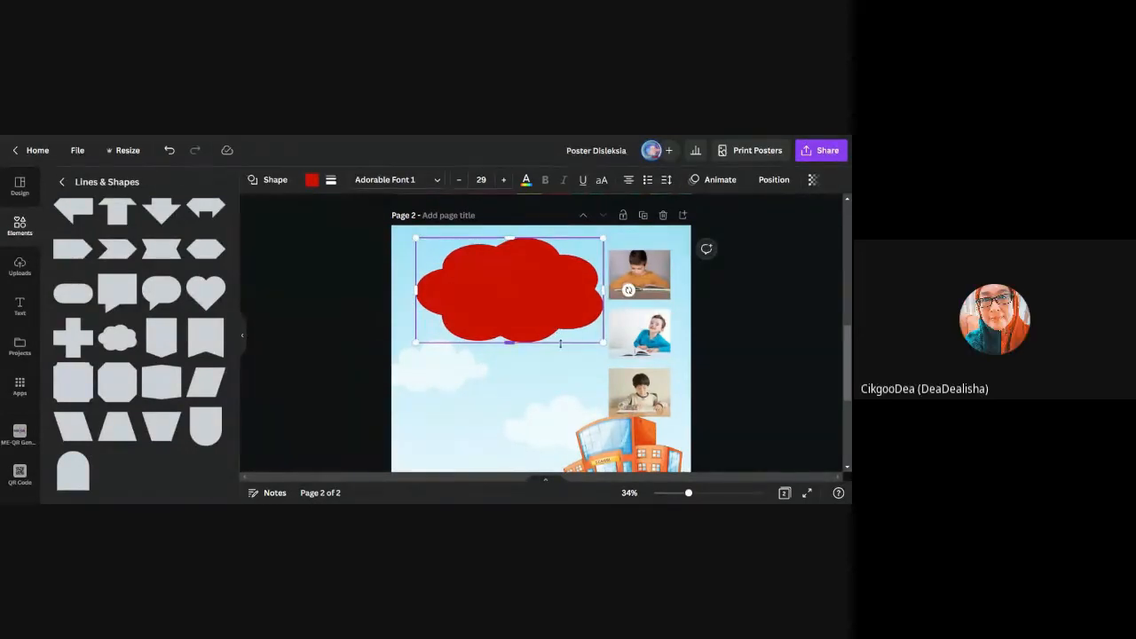
left_click_drag(566, 332, 560, 333)
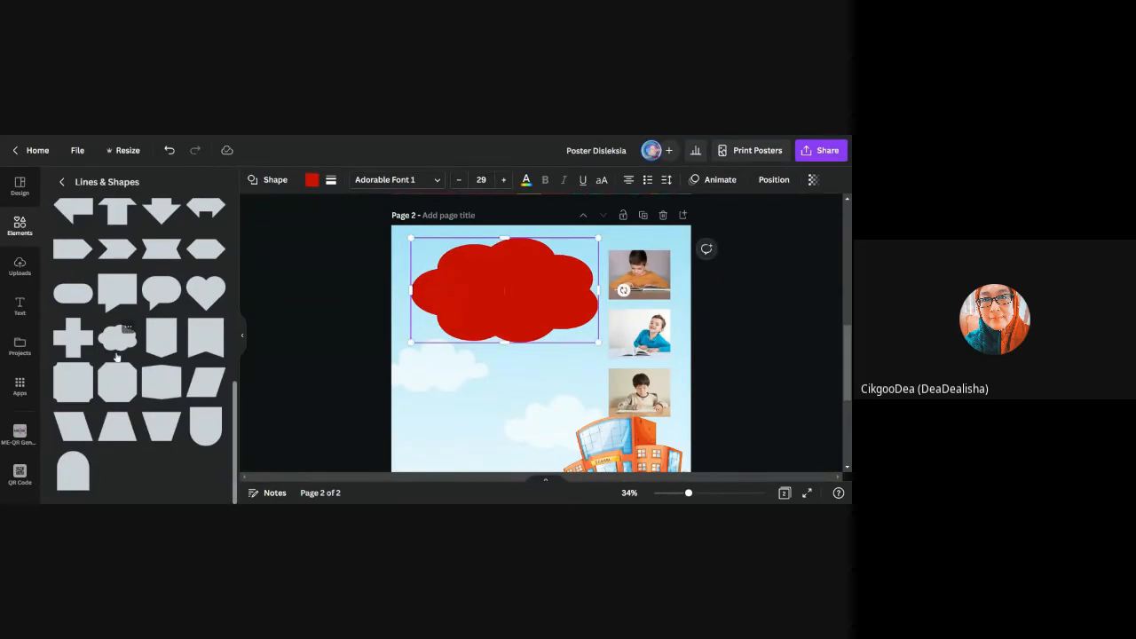
- Add a body text box and position it across the middle of the red cloud
left_click(19, 306)
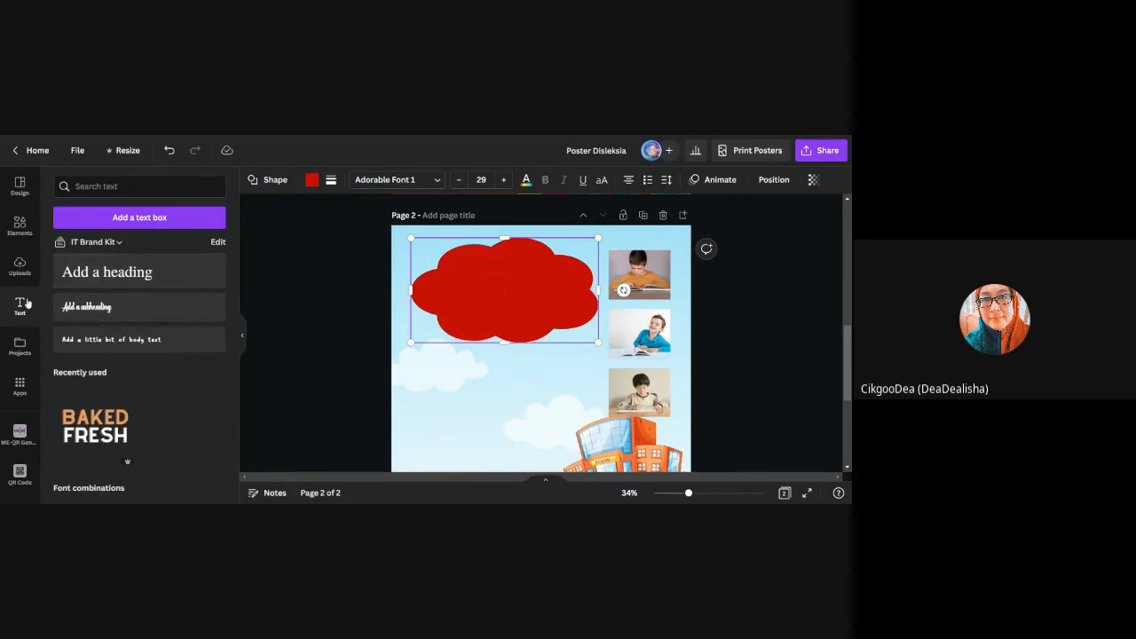
left_click(127, 346)
left_click_drag(514, 371, 519, 317)
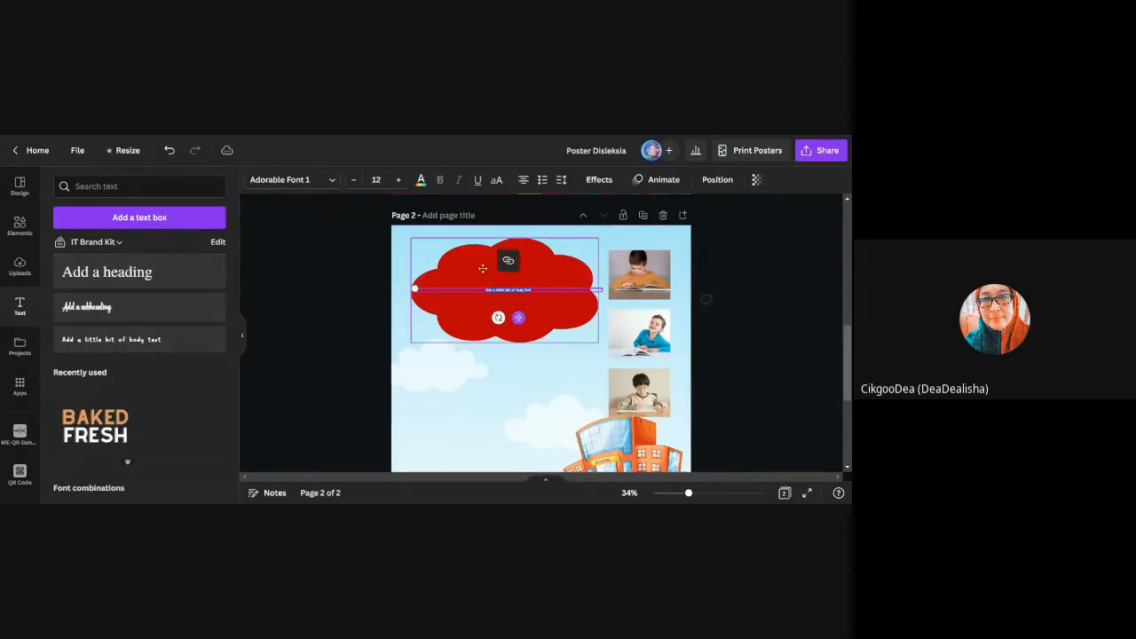
- Set the cloud's body text to size 36 in white and recentre it on the cloud
left_click(377, 180)
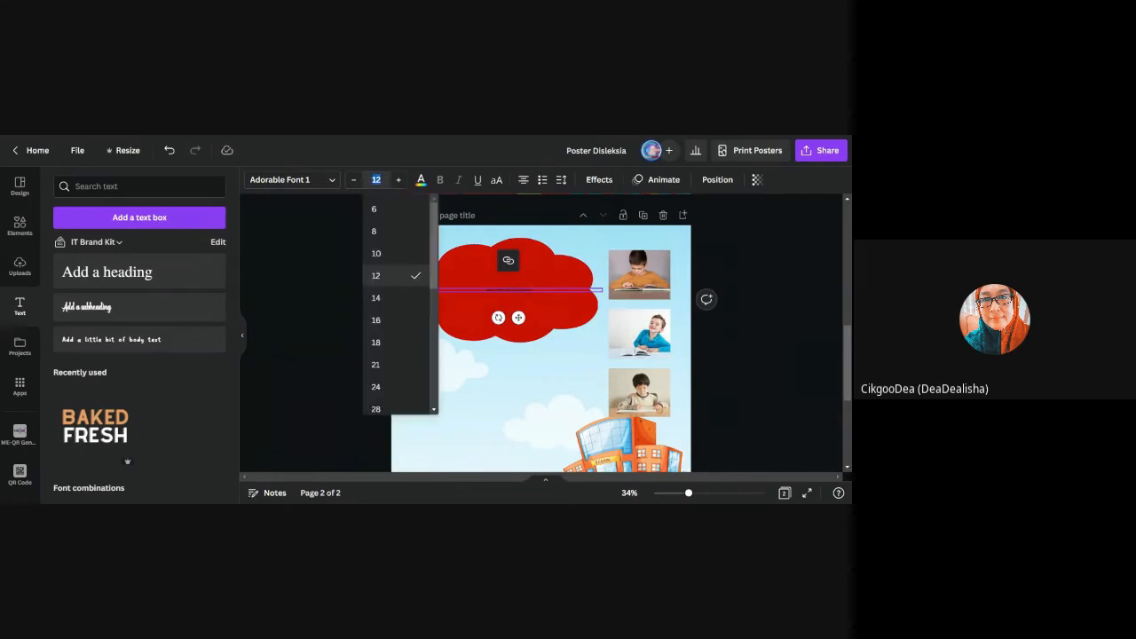
scroll(377, 364, "down", 2)
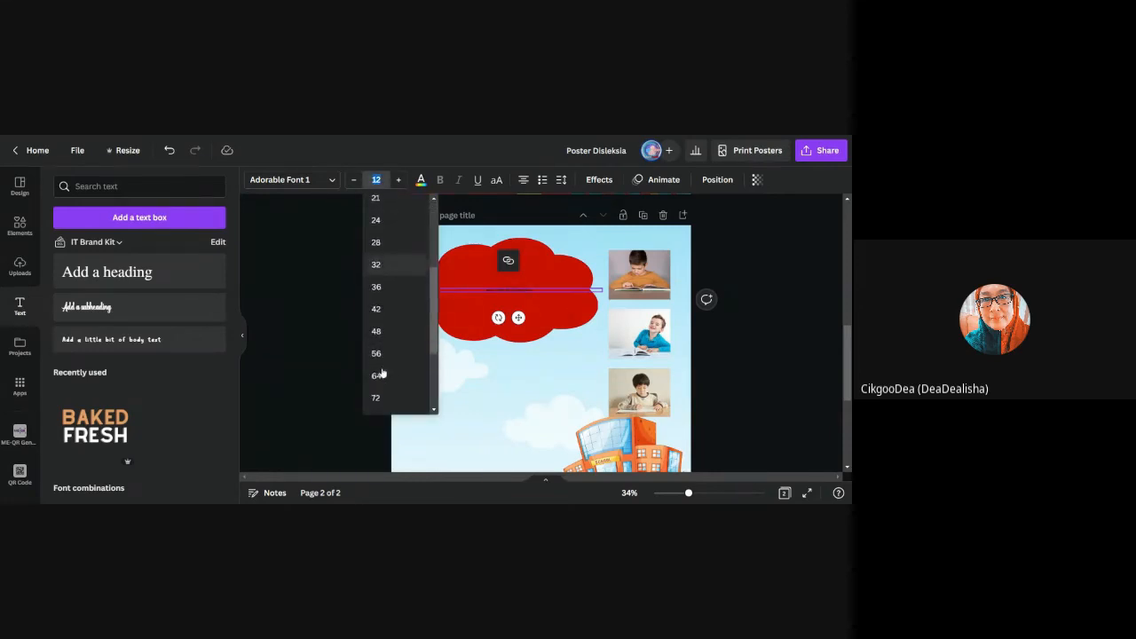
left_click(377, 286)
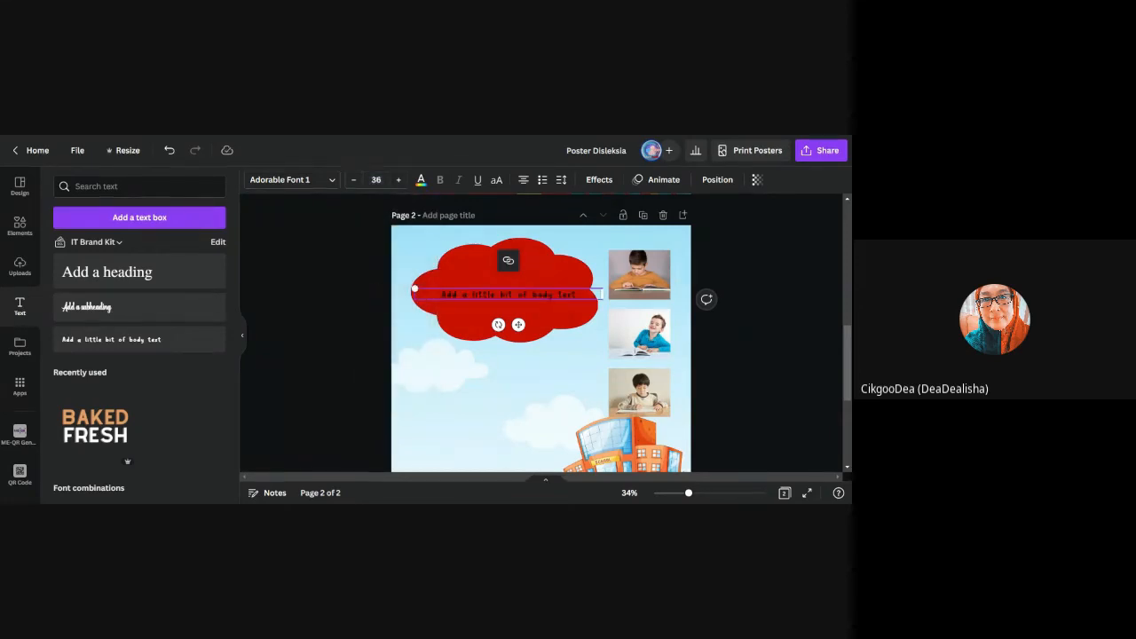
left_click(422, 181)
left_click(206, 274)
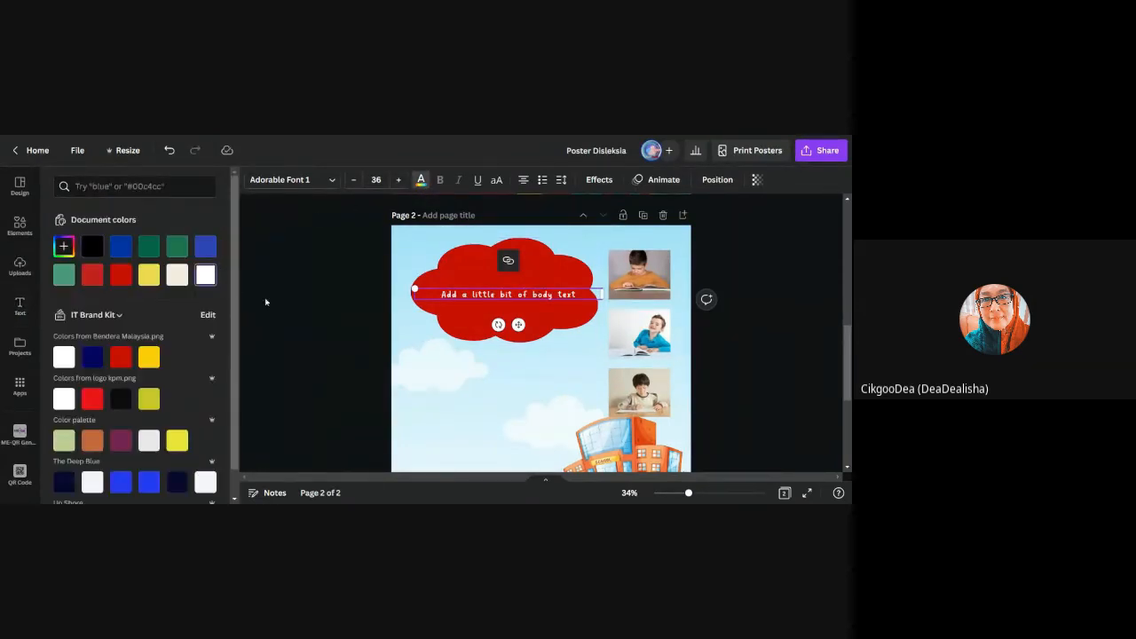
left_click_drag(518, 325, 520, 322)
- Replace the placeholder text on the cloud with "CIRI-CIRI UMUM DISLEKSIK"
left_click_drag(578, 291, 442, 291)
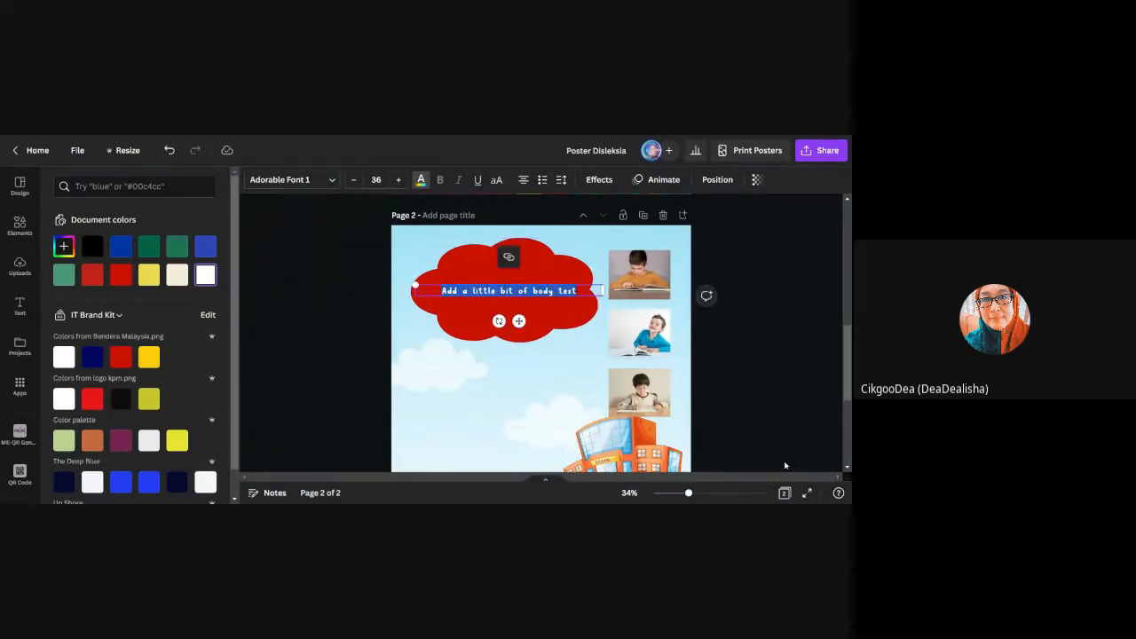
type("CIRI")
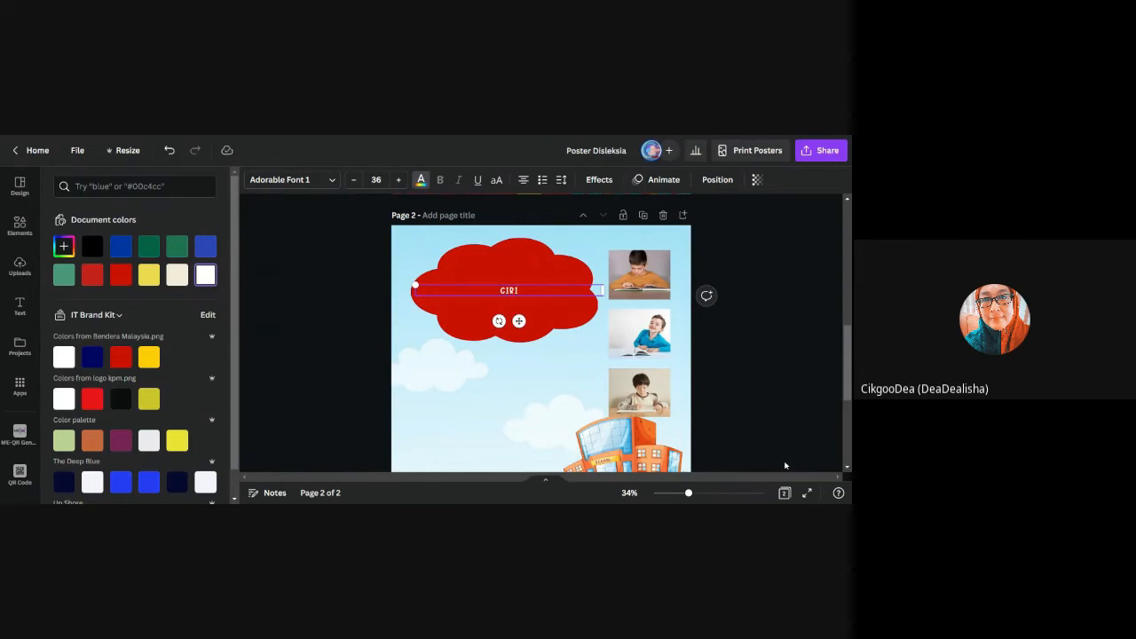
type("-CIRI UMUM DISLEKSIK")
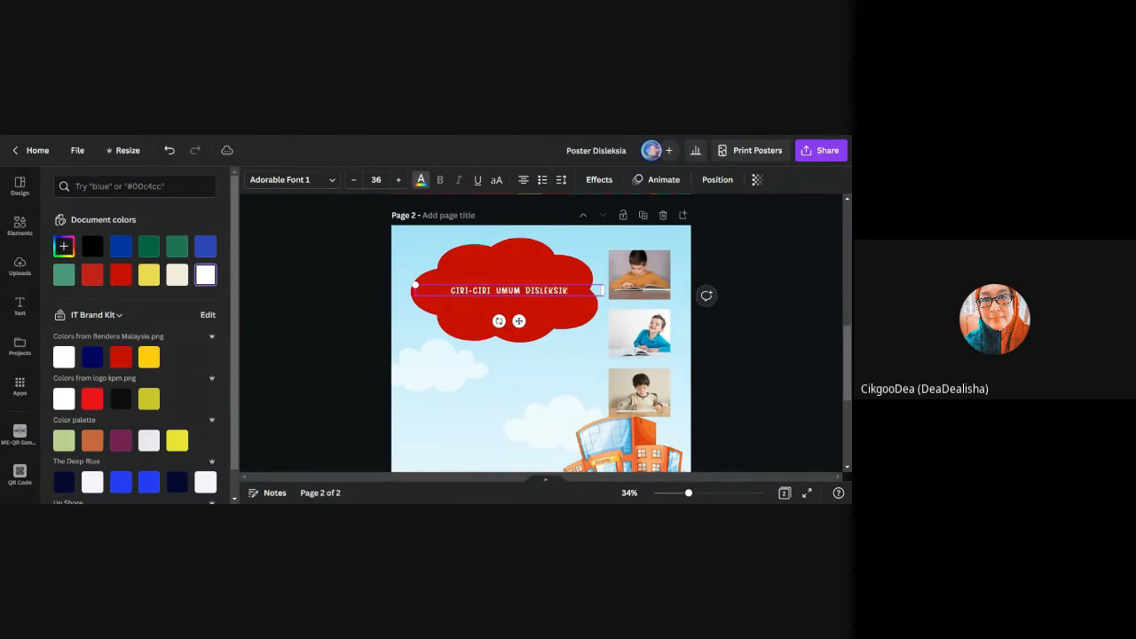
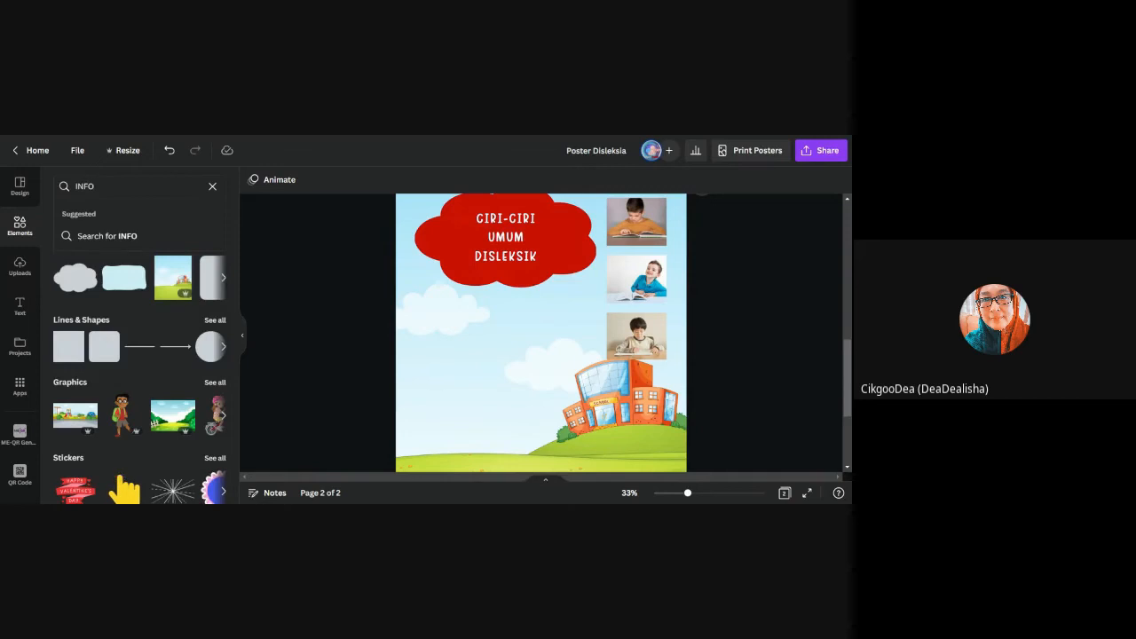
- Search the elements for "INFOGRAFIK" and place the four-bar list graphic with circles below the red cloud
type("GRAFIK")
key("Return")
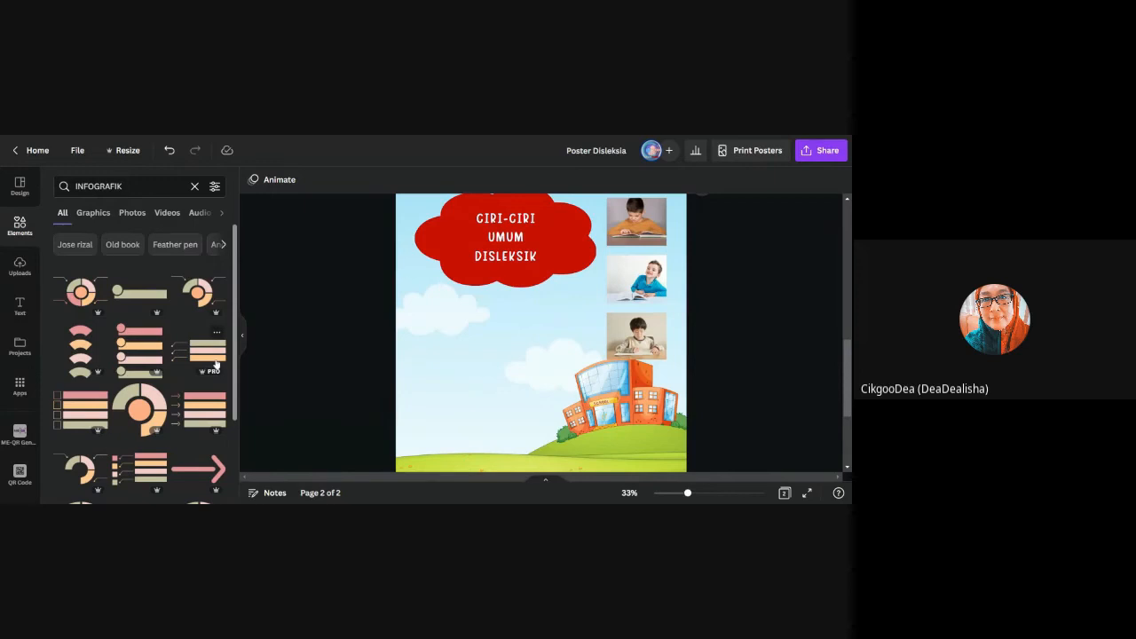
left_click(138, 342)
left_click_drag(545, 334, 498, 322)
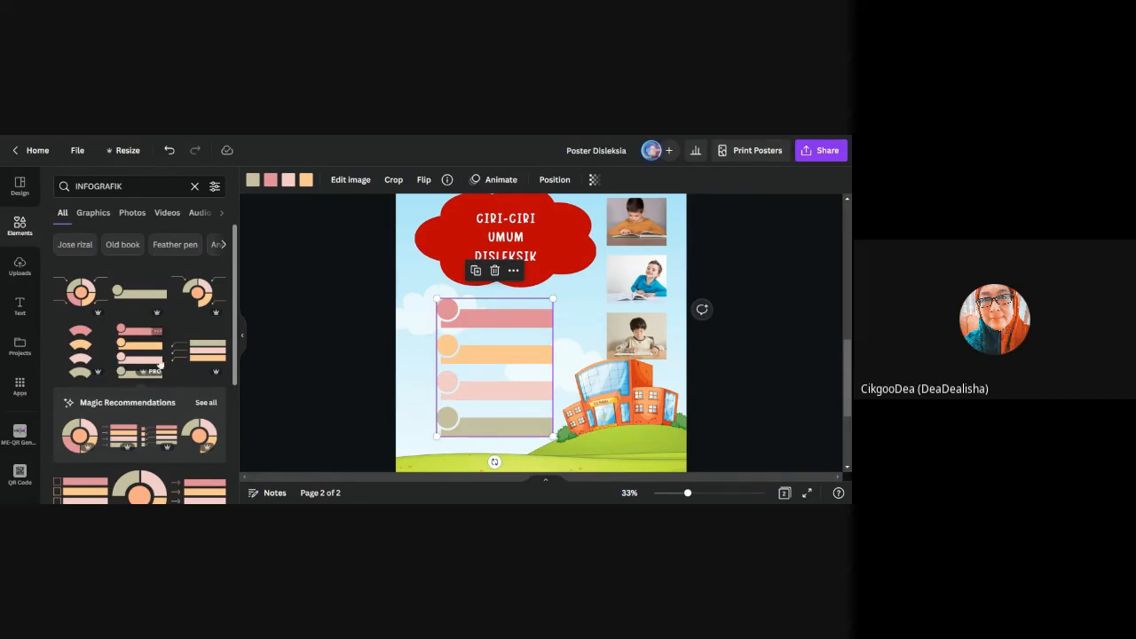
- Enlarge the four-bar infographic and move it toward the page's left edge, between the cloud and the grass
scroll(178, 377, "down", 3)
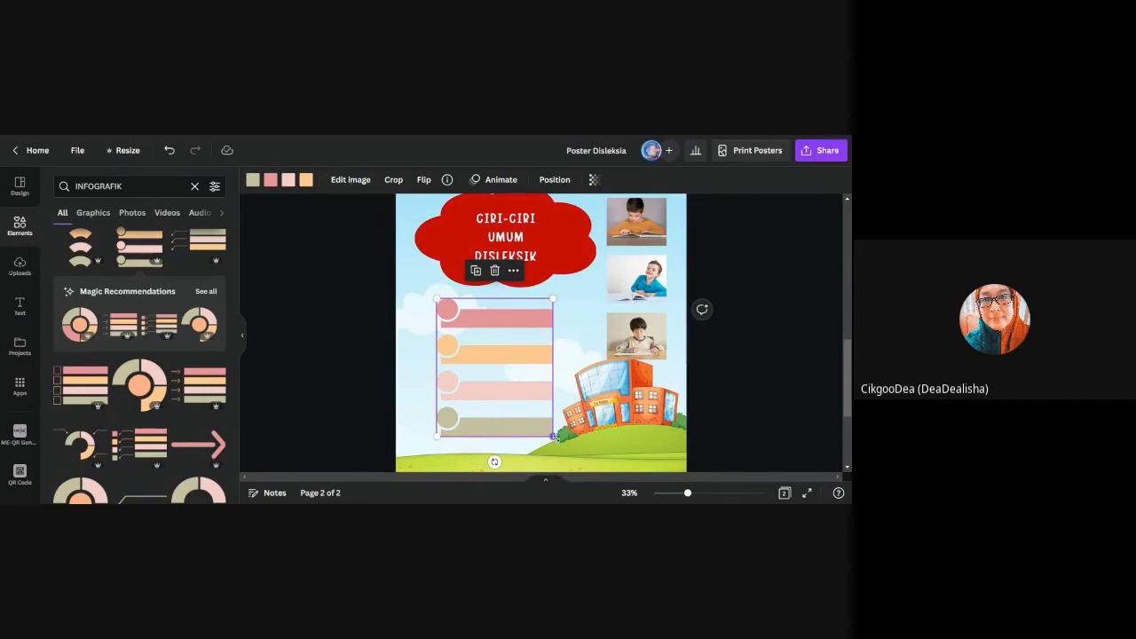
left_click_drag(553, 437, 572, 458)
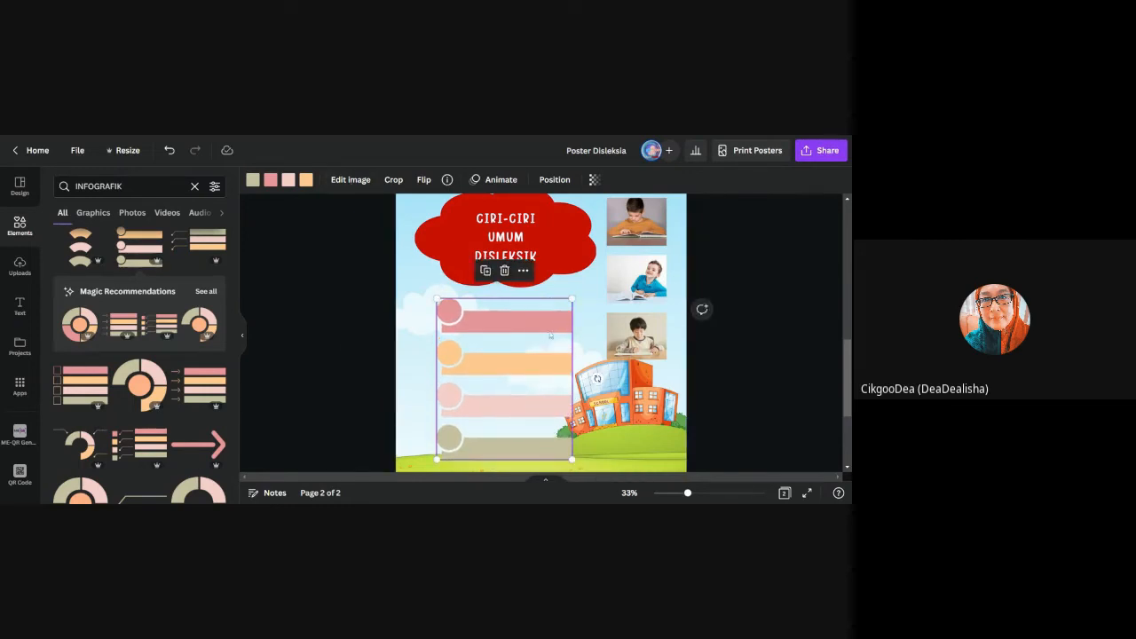
left_click_drag(550, 333, 501, 316)
left_click(745, 328)
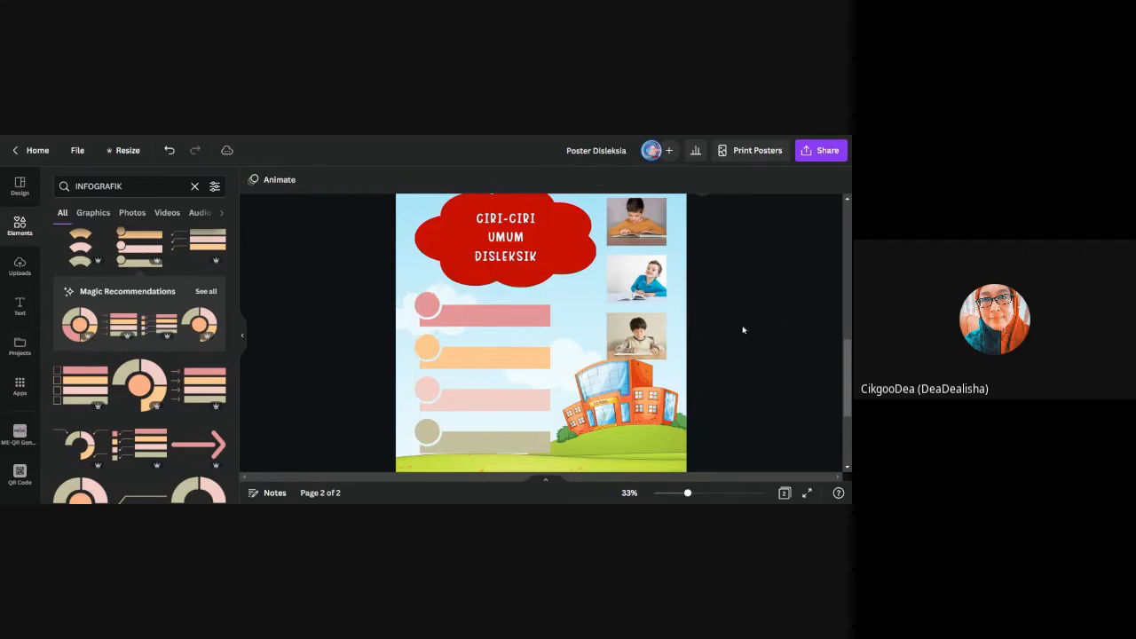
left_click(549, 371)
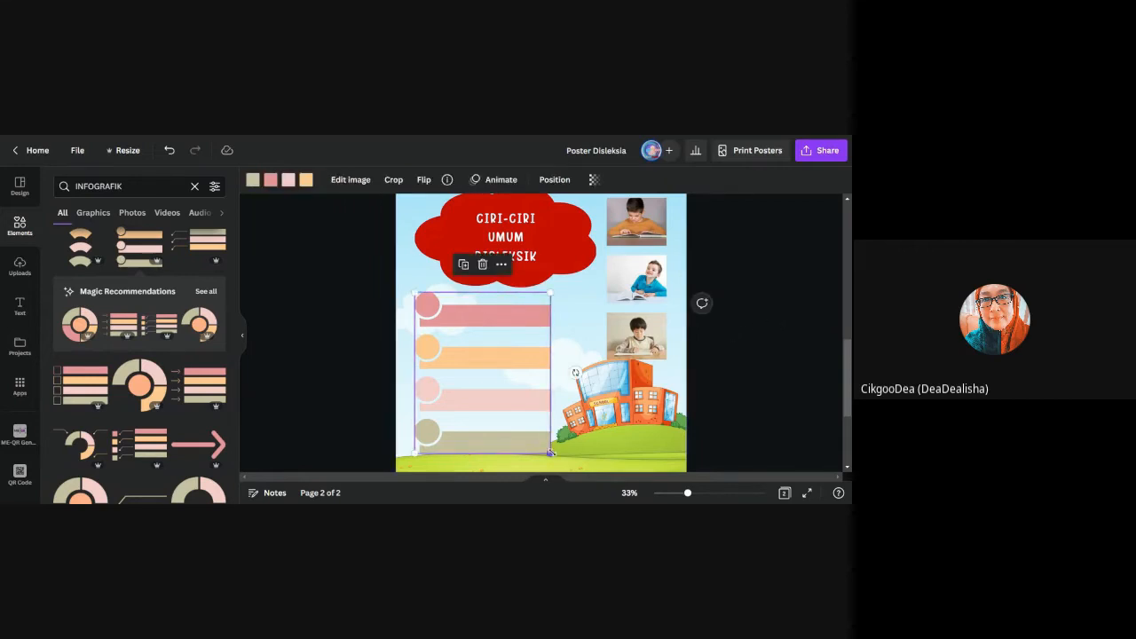
- Resize the four-bar infographic and position it just beneath the red cloud heading on page 2
left_click_drag(550, 452, 570, 473)
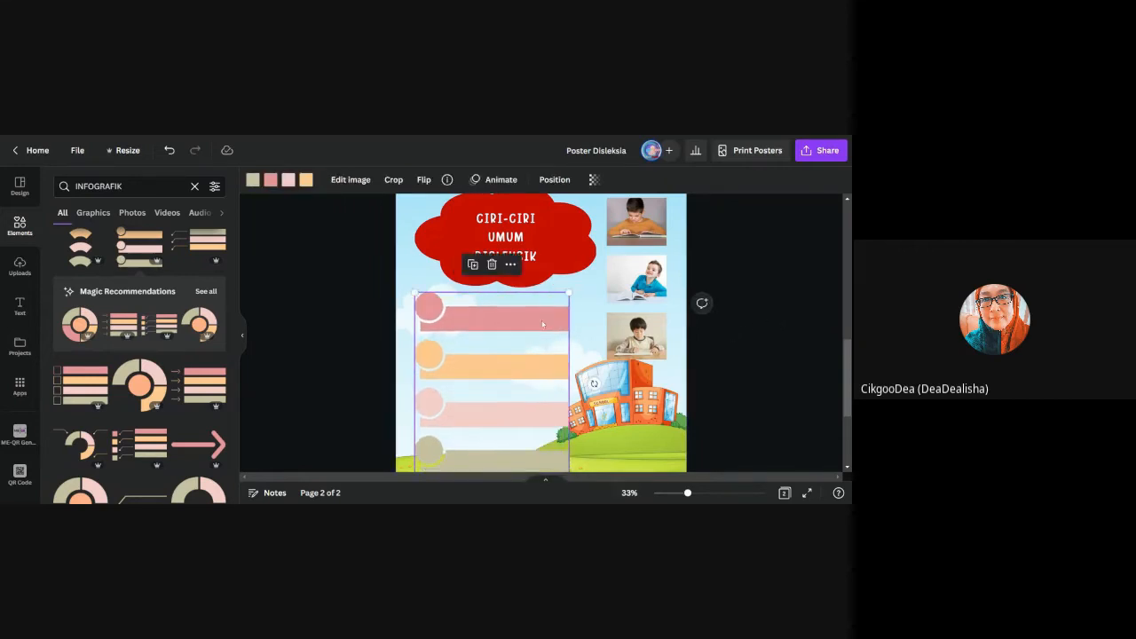
left_click_drag(541, 317, 544, 308)
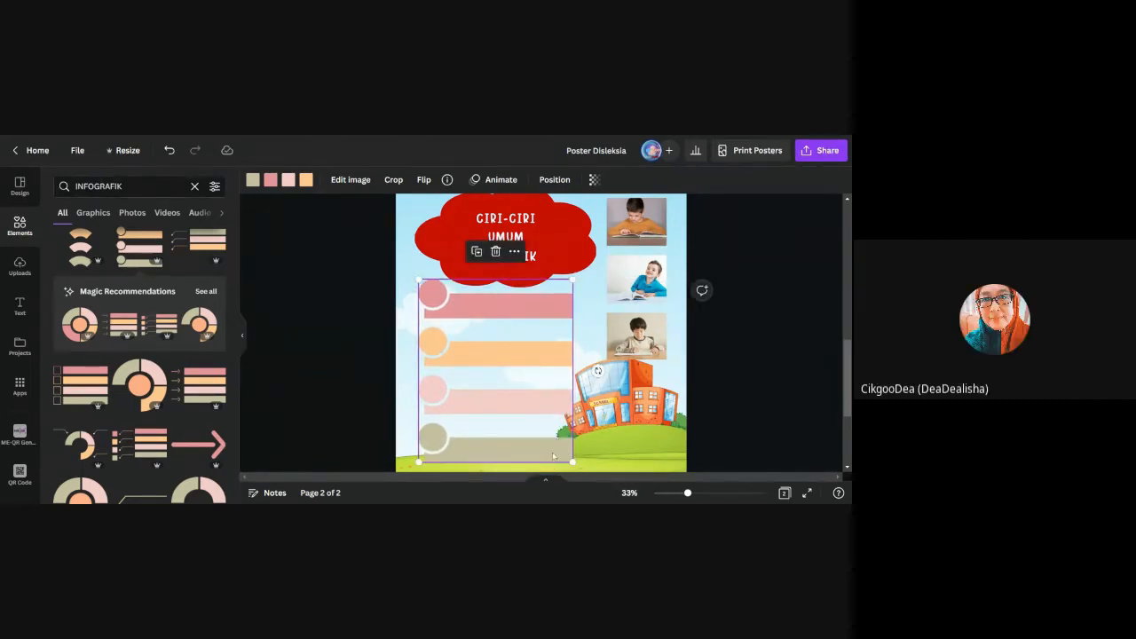
left_click_drag(571, 461, 540, 423)
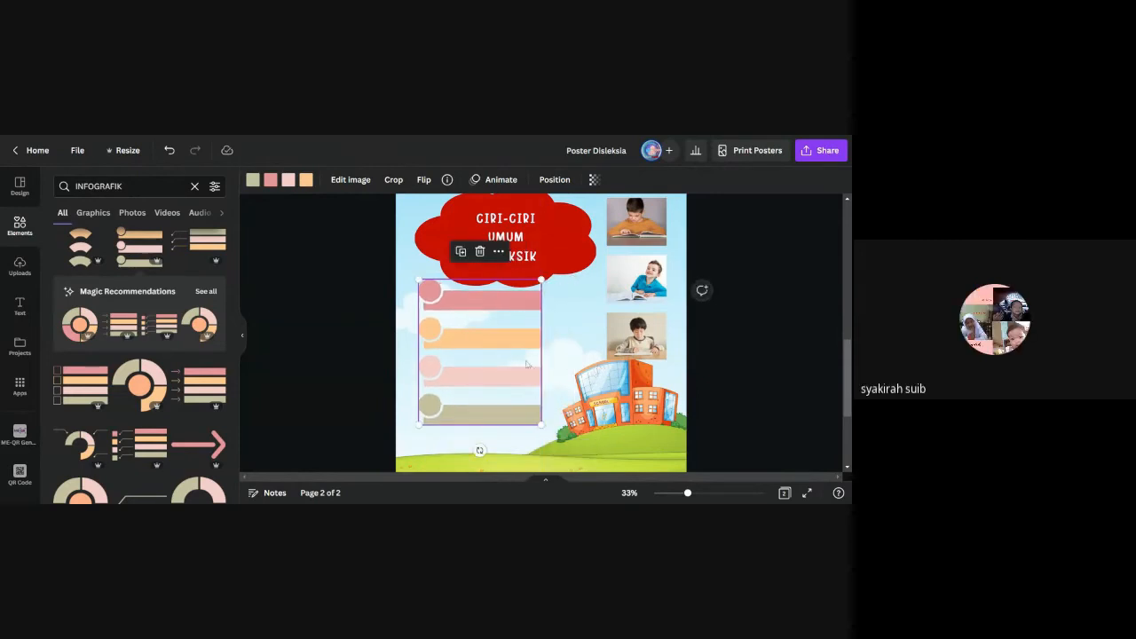
left_click_drag(508, 308, 516, 316)
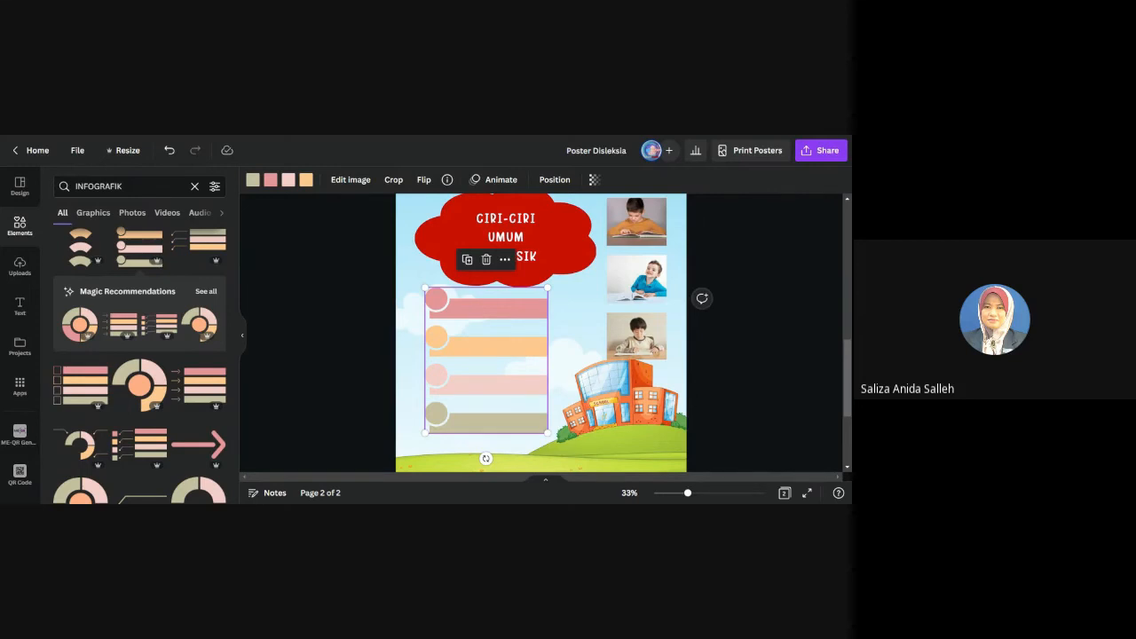
left_click(721, 361)
left_click(522, 324)
left_click(750, 385)
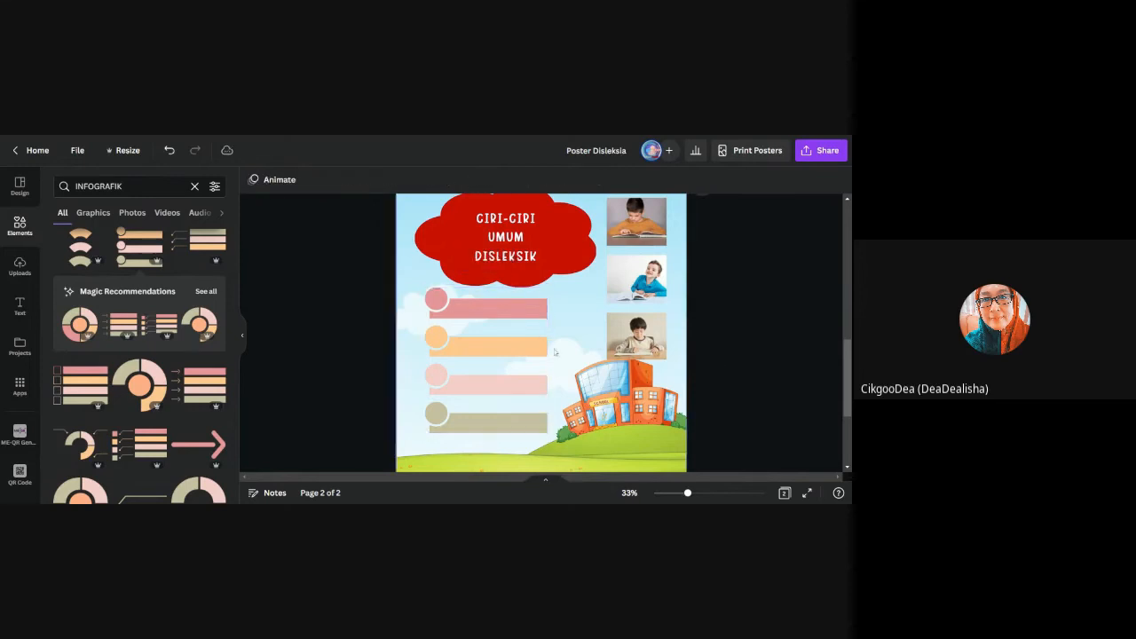
left_click(249, 335)
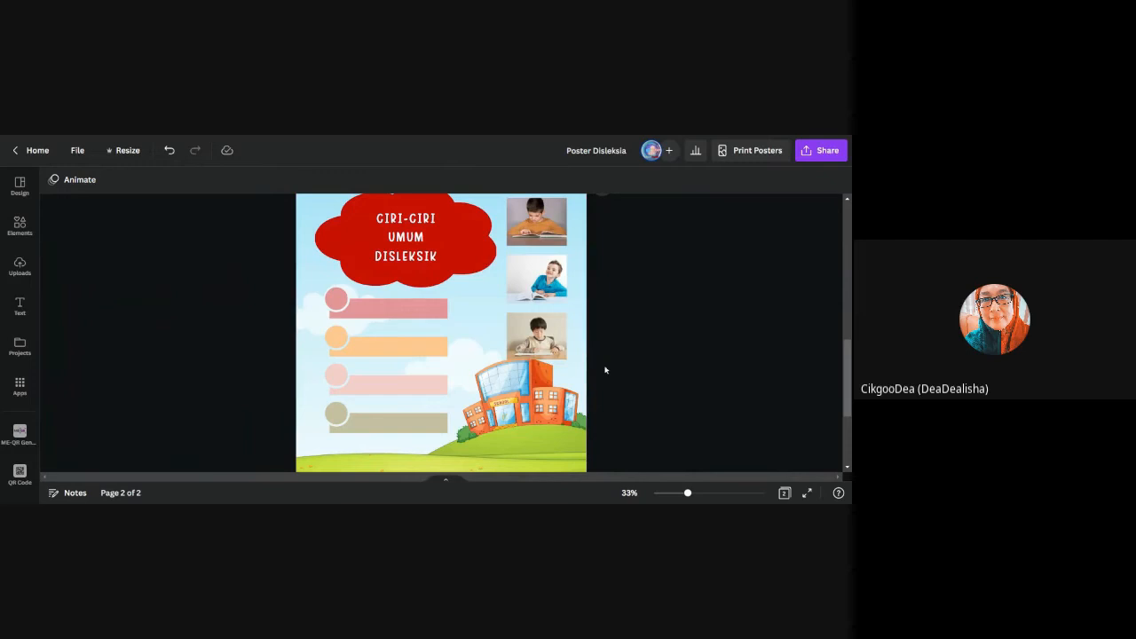
left_click(395, 302)
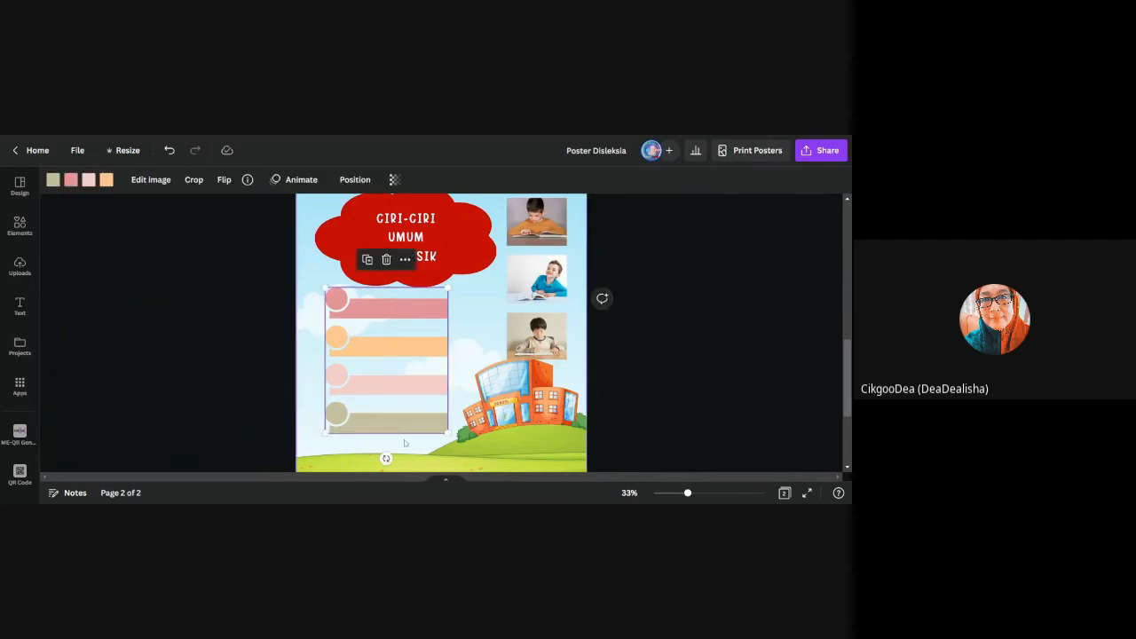
right_click(396, 306)
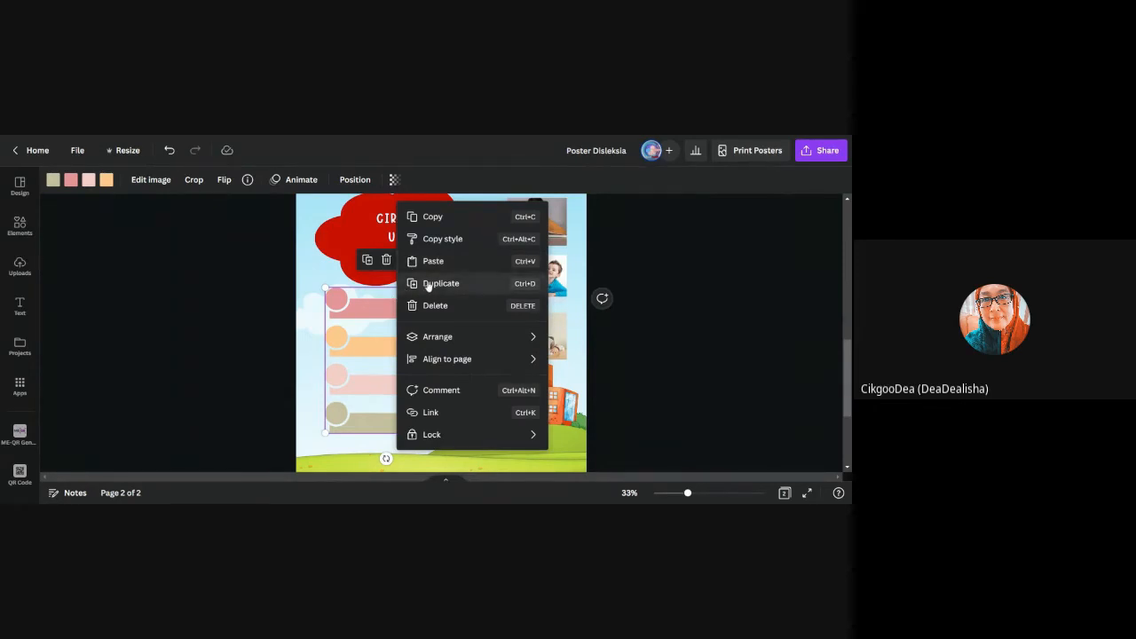
left_click(377, 320)
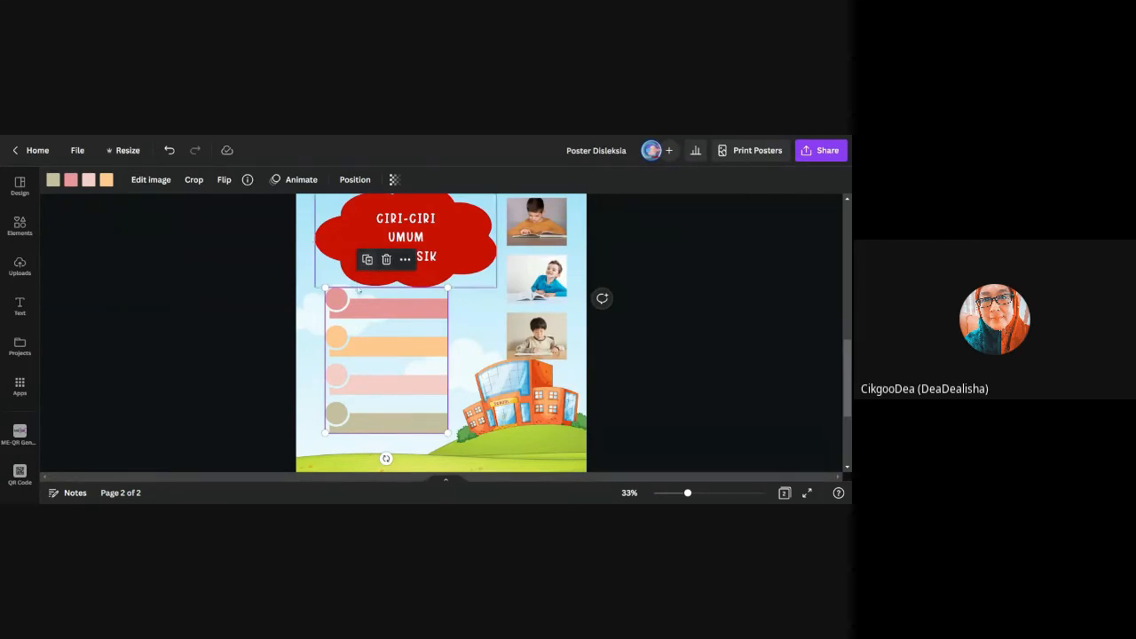
left_click(405, 258)
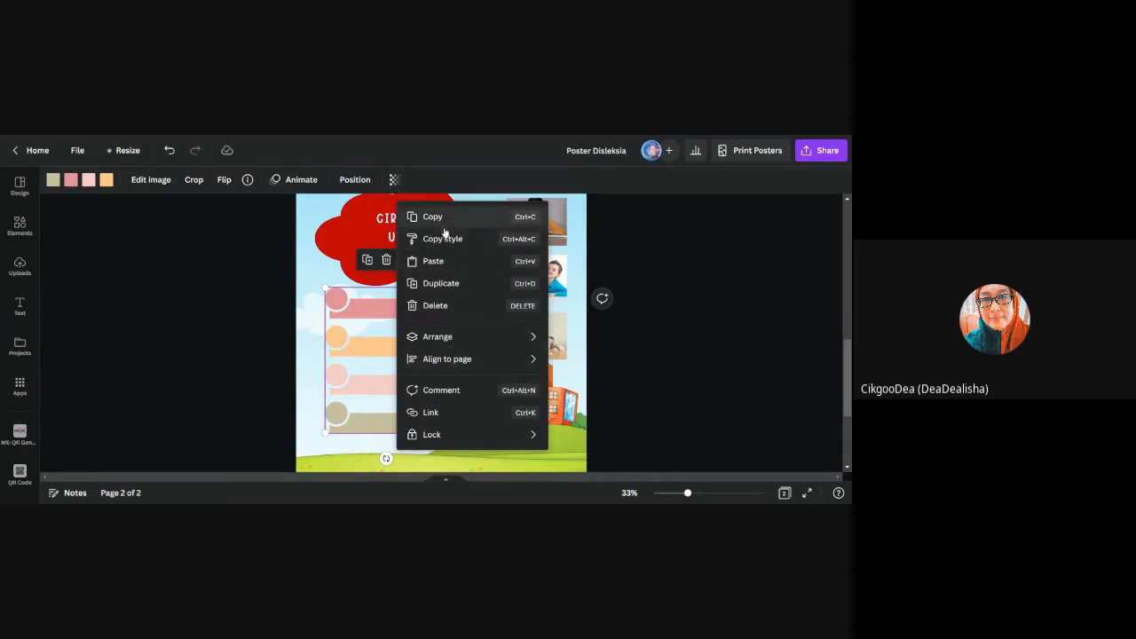
left_click(357, 353)
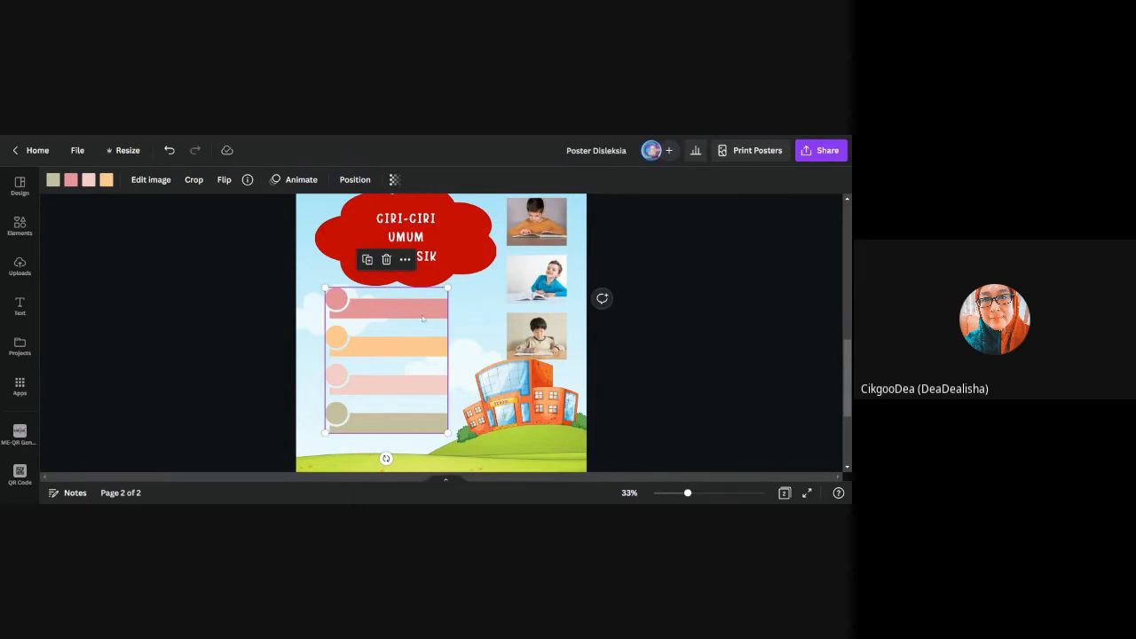
- Shift the four-bar infographic slightly and duplicate it, placing the copy directly below the original
left_click_drag(365, 432, 377, 427)
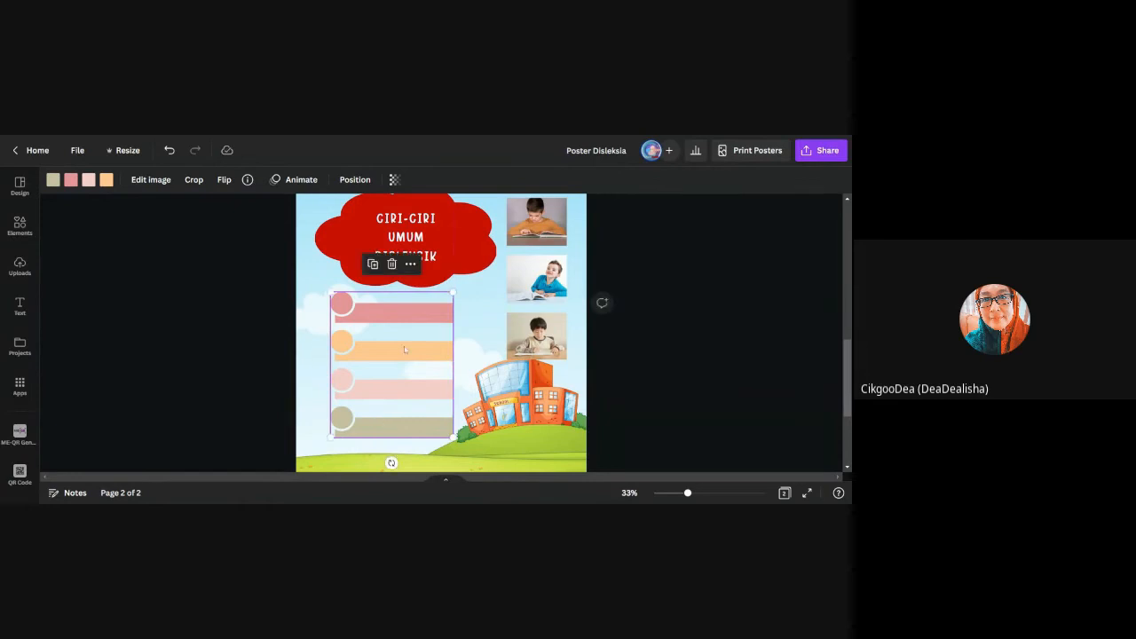
left_click(375, 268)
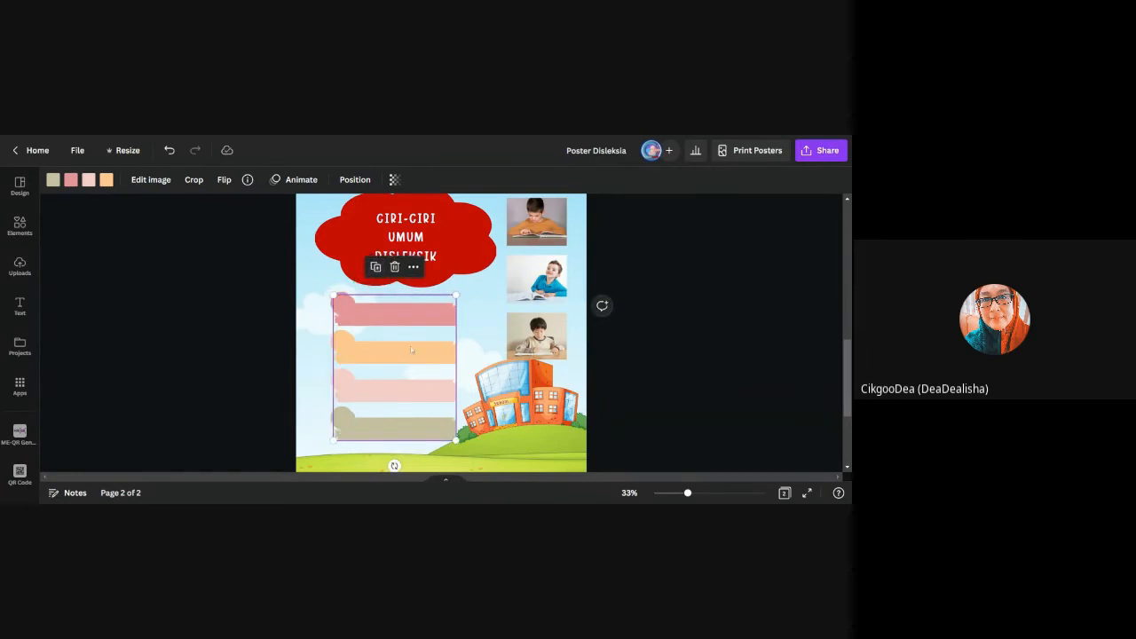
left_click_drag(410, 346, 416, 462)
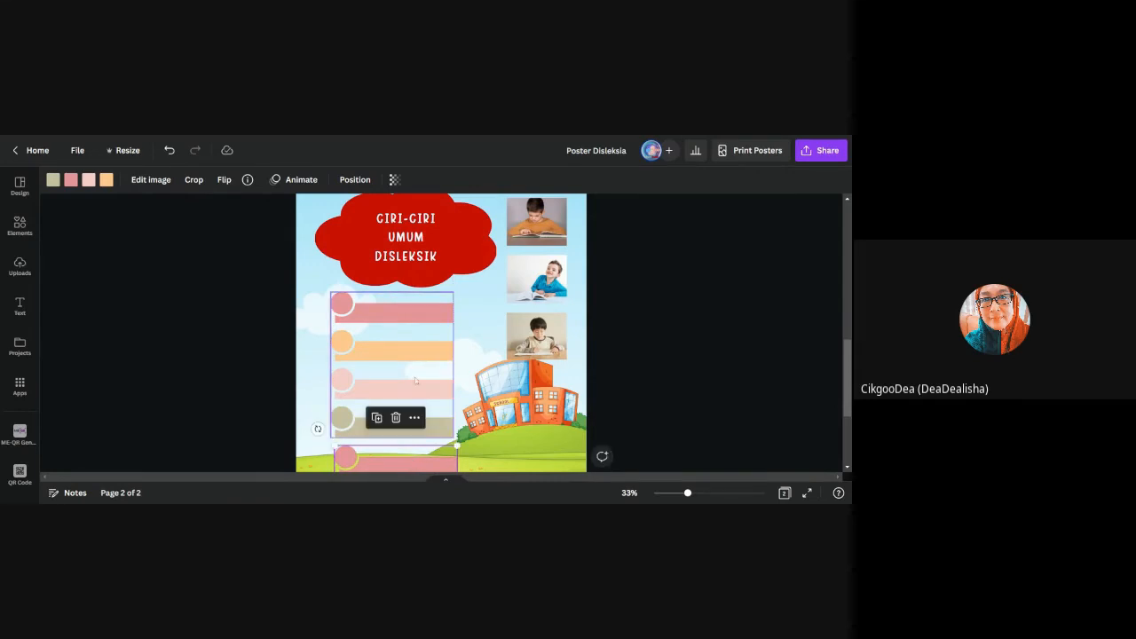
- Shrink and reposition the original infographic under the heading, and fit the copy directly below it at the same width
left_click_drag(415, 321, 414, 307)
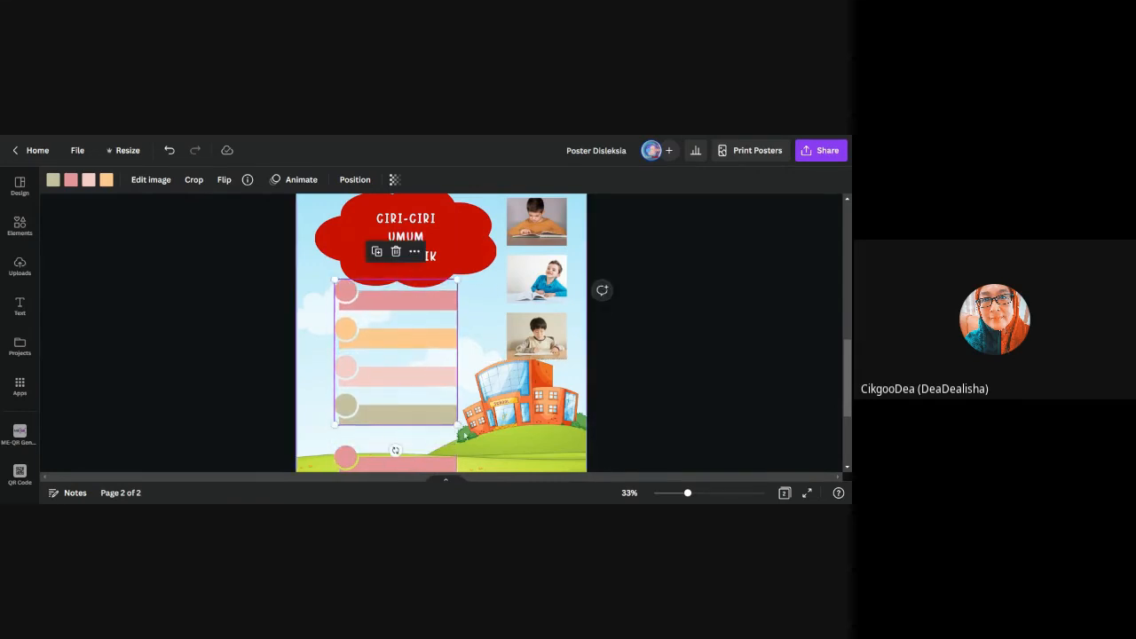
left_click_drag(453, 427, 440, 413)
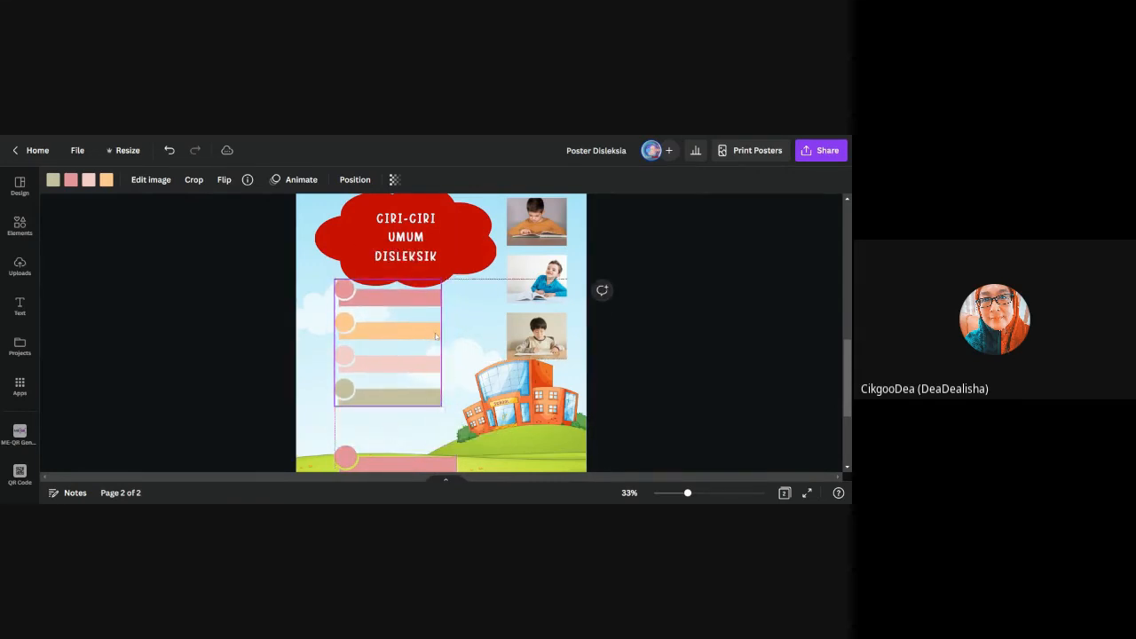
left_click_drag(427, 330, 437, 340)
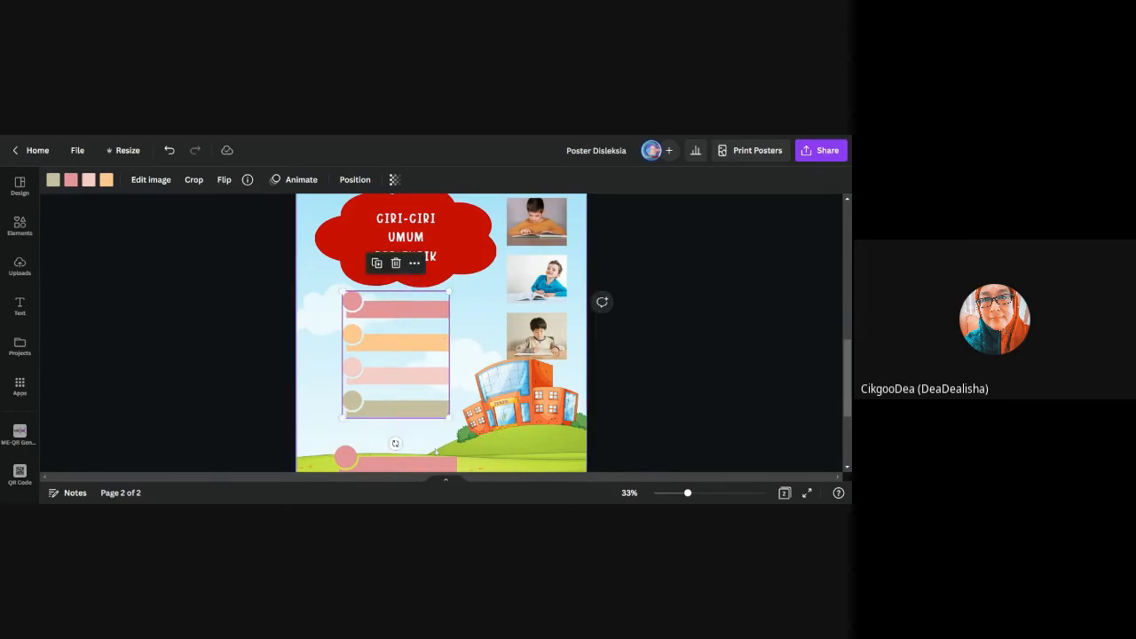
left_click_drag(432, 463, 427, 438)
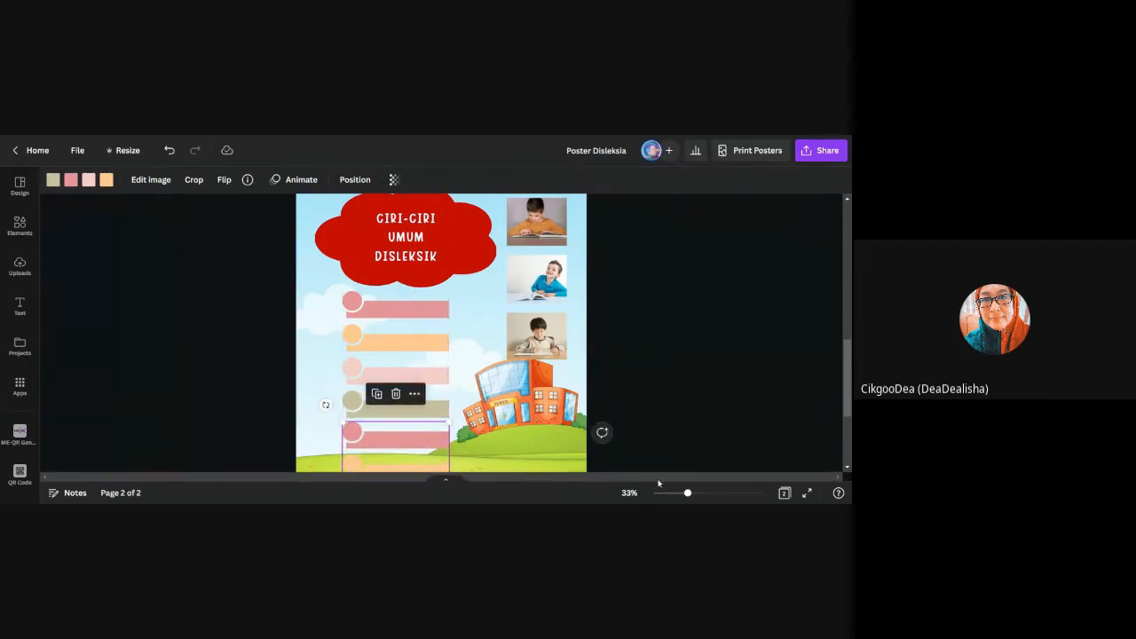
- Crop the lower infographic copy so that only its first two bars remain
left_click(672, 494)
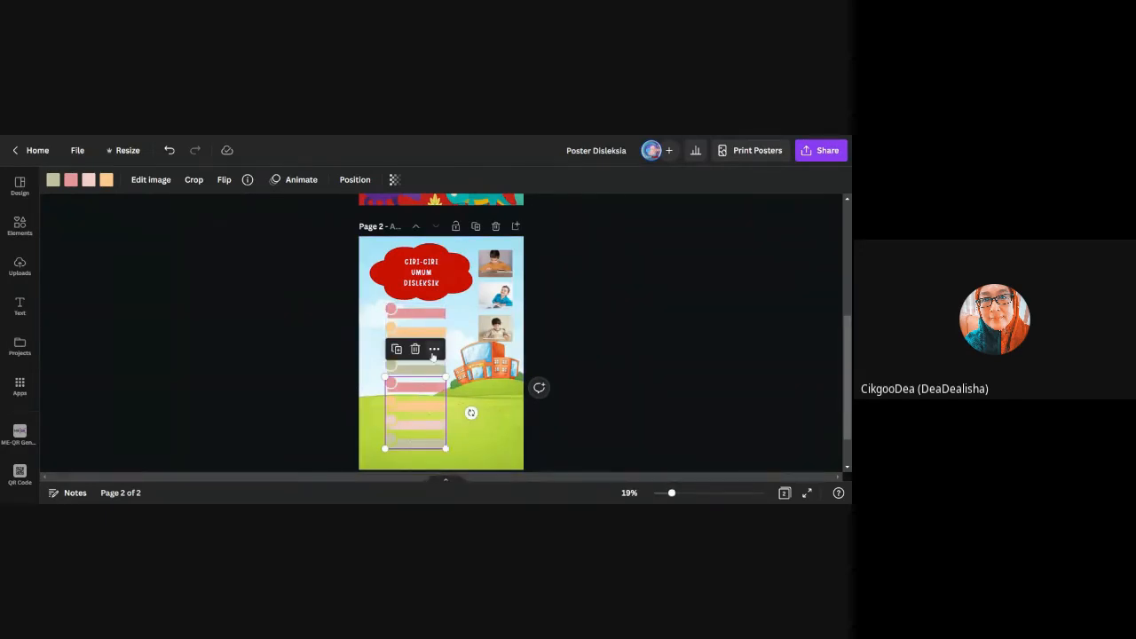
left_click(194, 179)
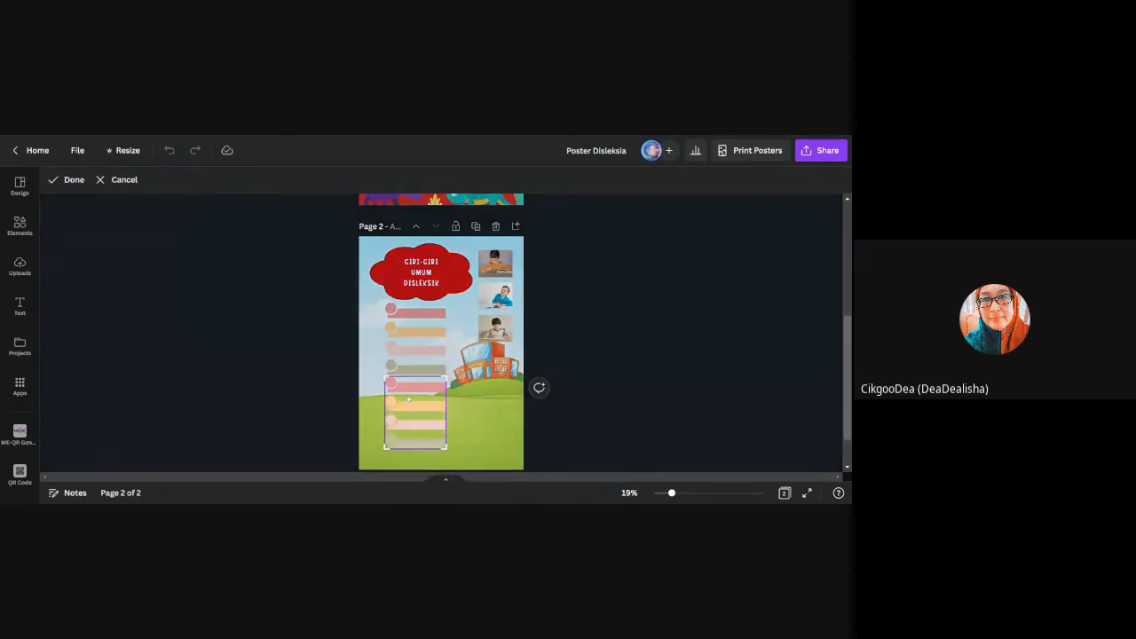
left_click_drag(444, 447, 450, 414)
left_click(627, 392)
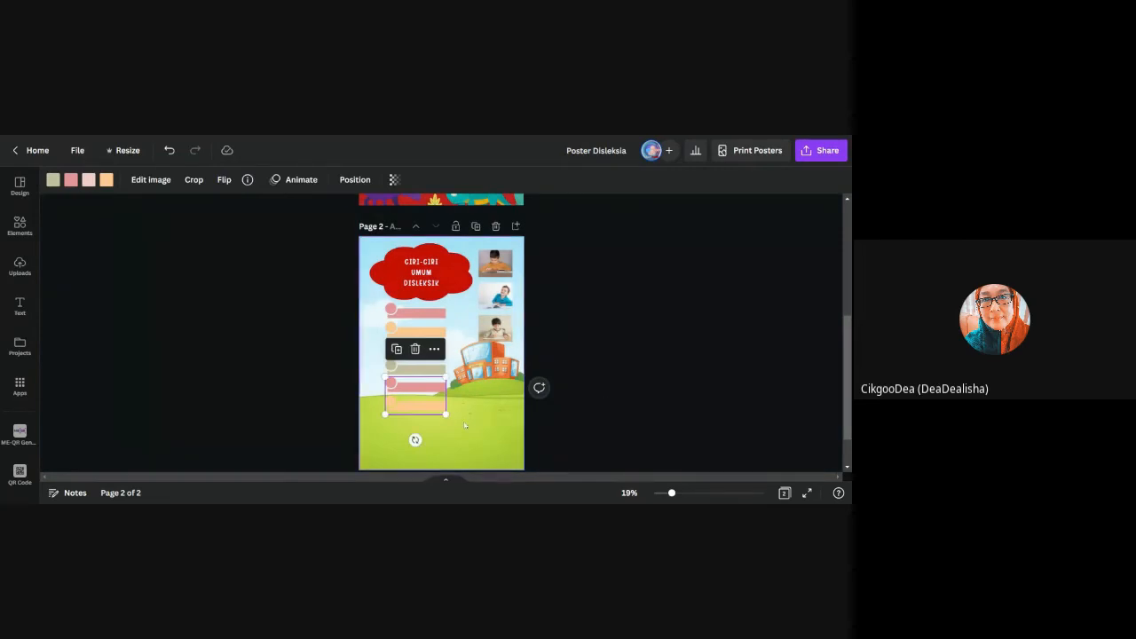
- Enlarge the two-bar copy and place it near the page's lower edge, and enlarge the four-bar infographic to fill the space above
left_click(450, 374)
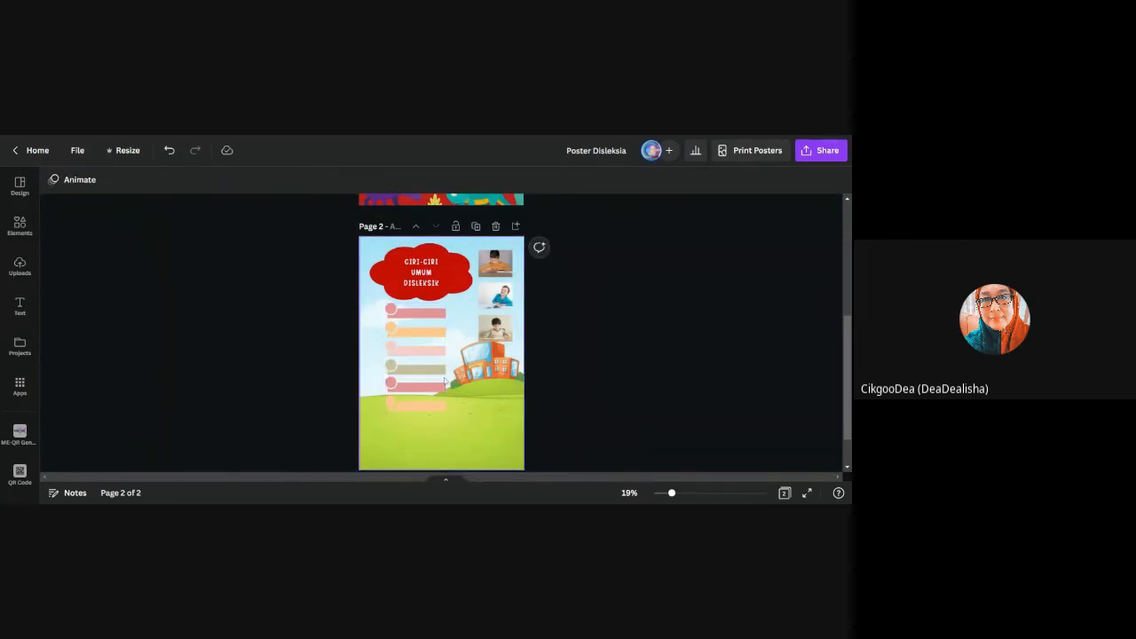
left_click(445, 390)
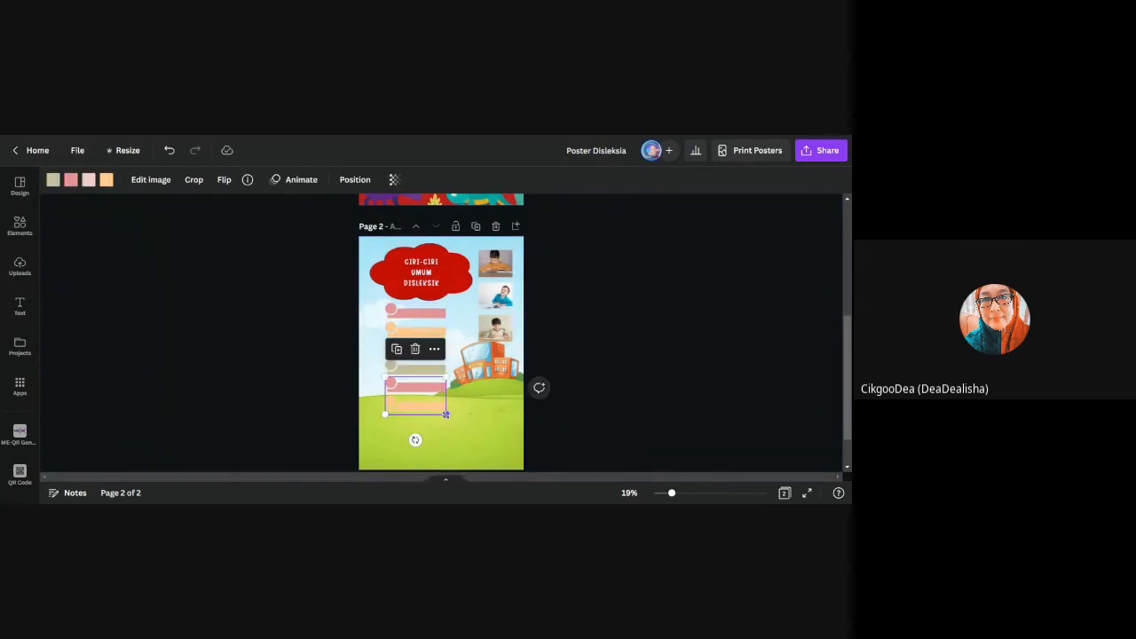
mouse_move(445, 413)
left_mouse_down()
mouse_move(467, 427)
mouse_move(435, 427)
left_mouse_up()
left_click(441, 368)
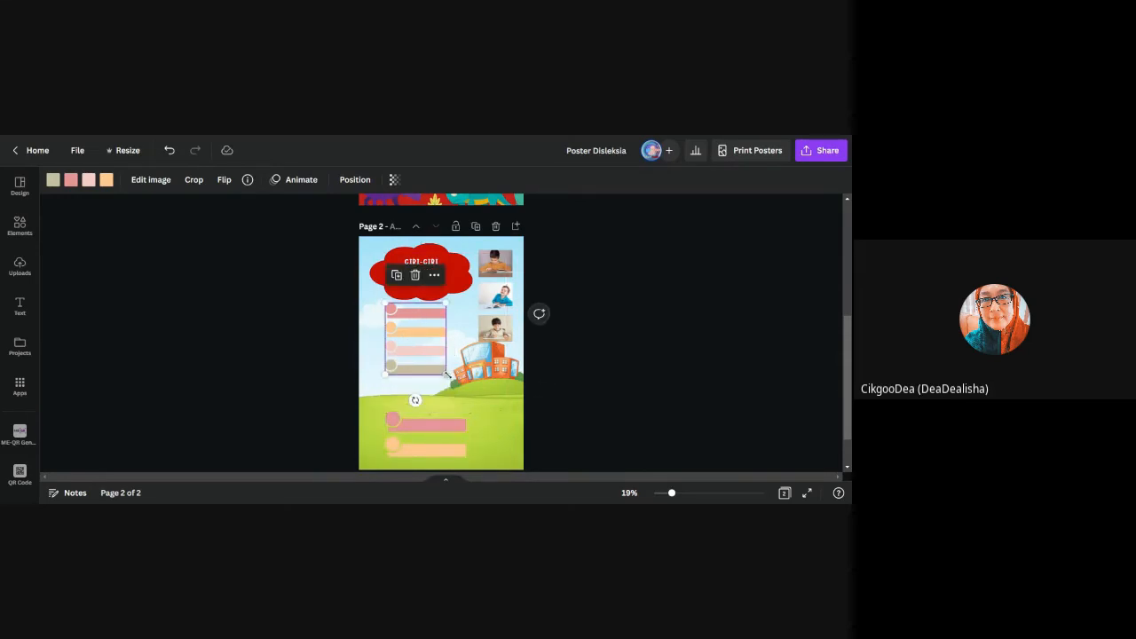
left_click_drag(446, 375, 462, 410)
left_click(612, 353)
- Move the three photos of the boys down so they are spaced out beside the infographic bars
left_click_drag(491, 336, 486, 423)
left_click_drag(498, 294, 499, 372)
left_click_drag(495, 263, 495, 314)
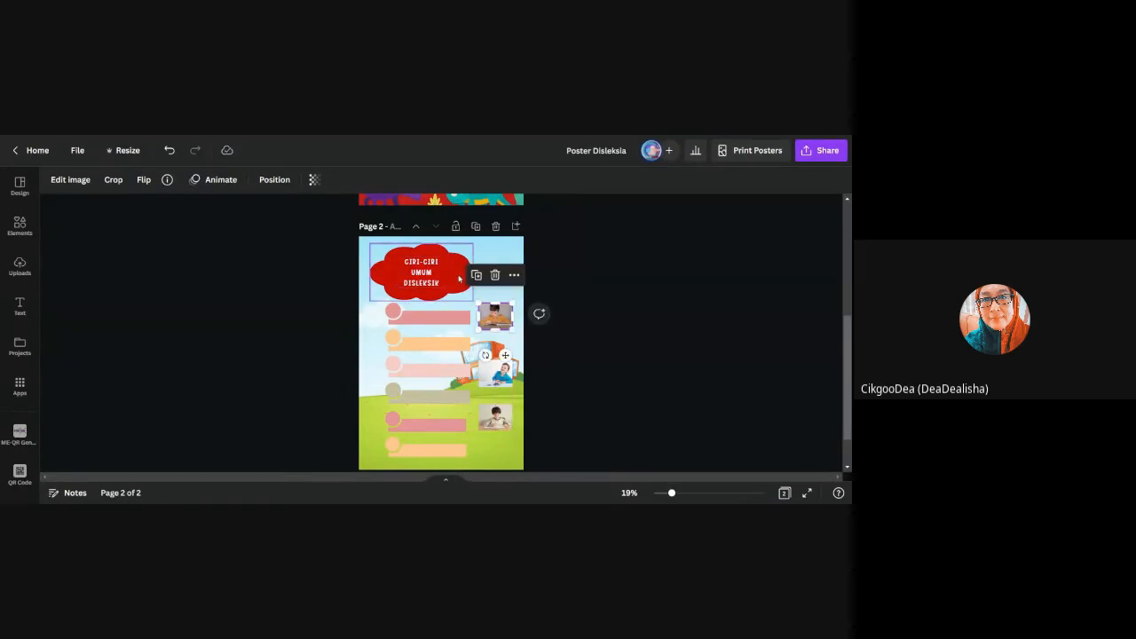
- Shift the red cloud and its CIRI-CIRI UMUM DISLEKSIK text slightly to the right
left_click(459, 279)
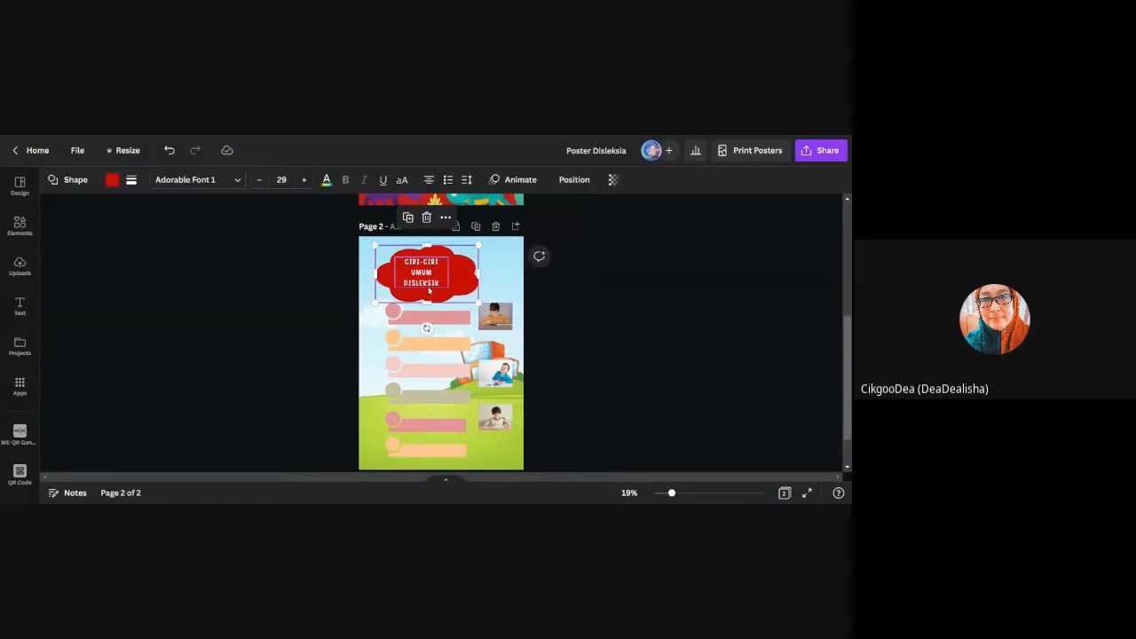
left_click(429, 282)
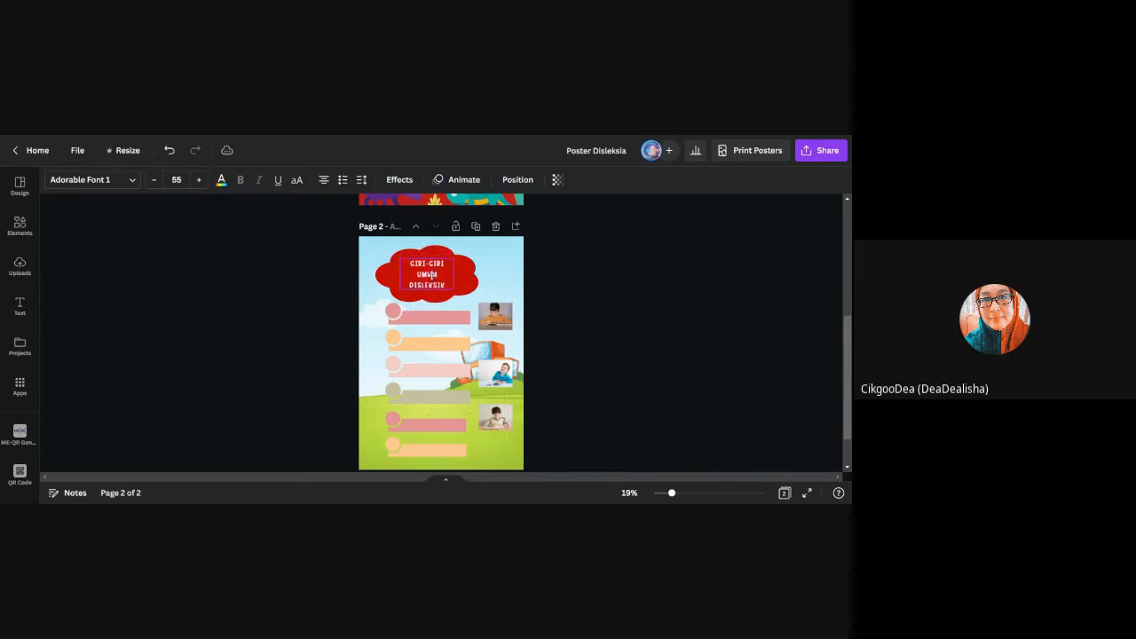
left_click(606, 320)
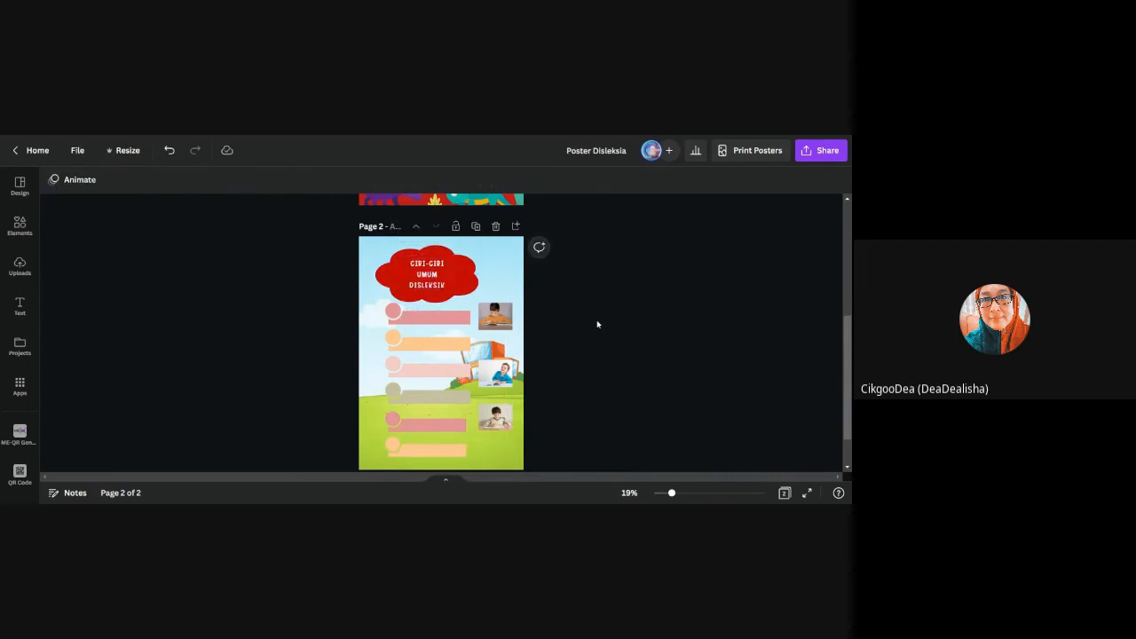
- Enlarge the two-bar infographic to match the width of the four-bar one above it
left_click(472, 433)
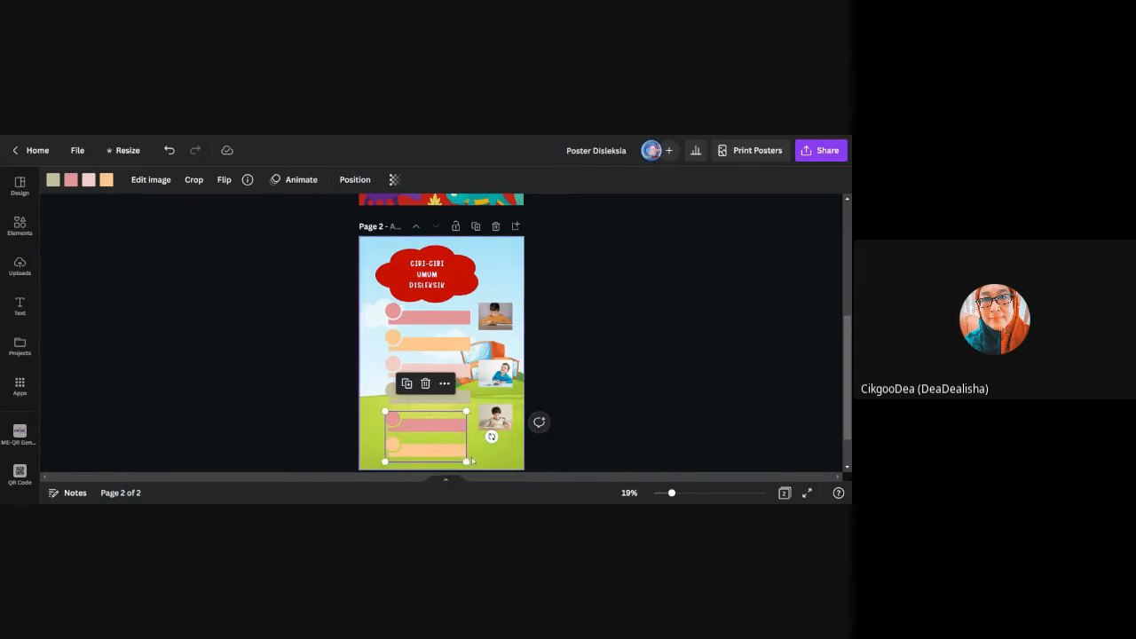
left_click_drag(468, 462, 471, 468)
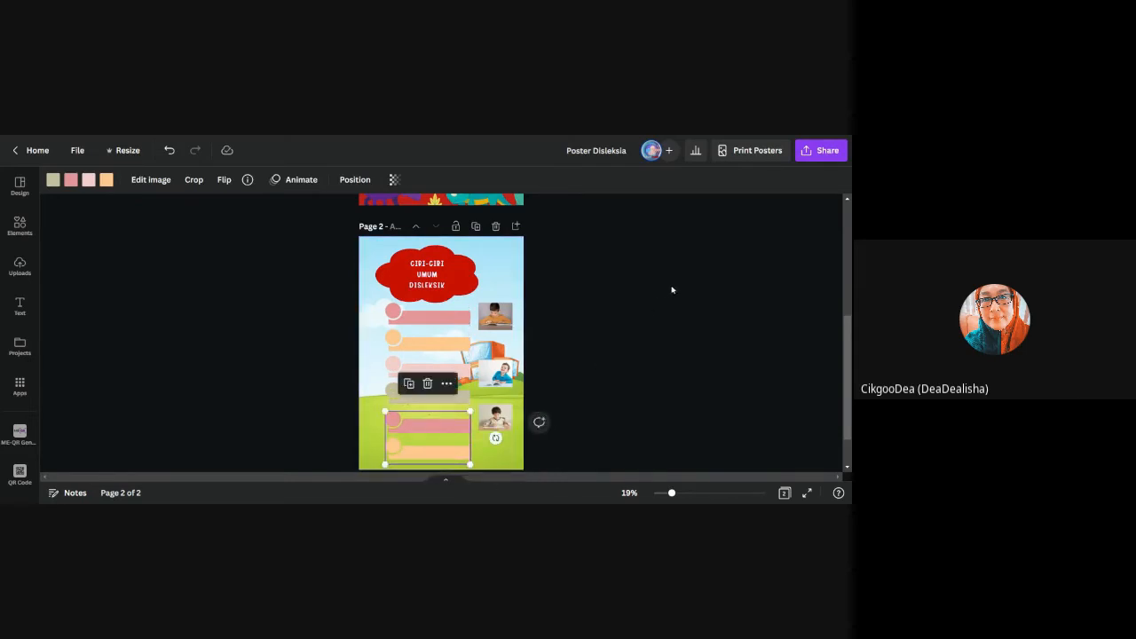
left_click(661, 300)
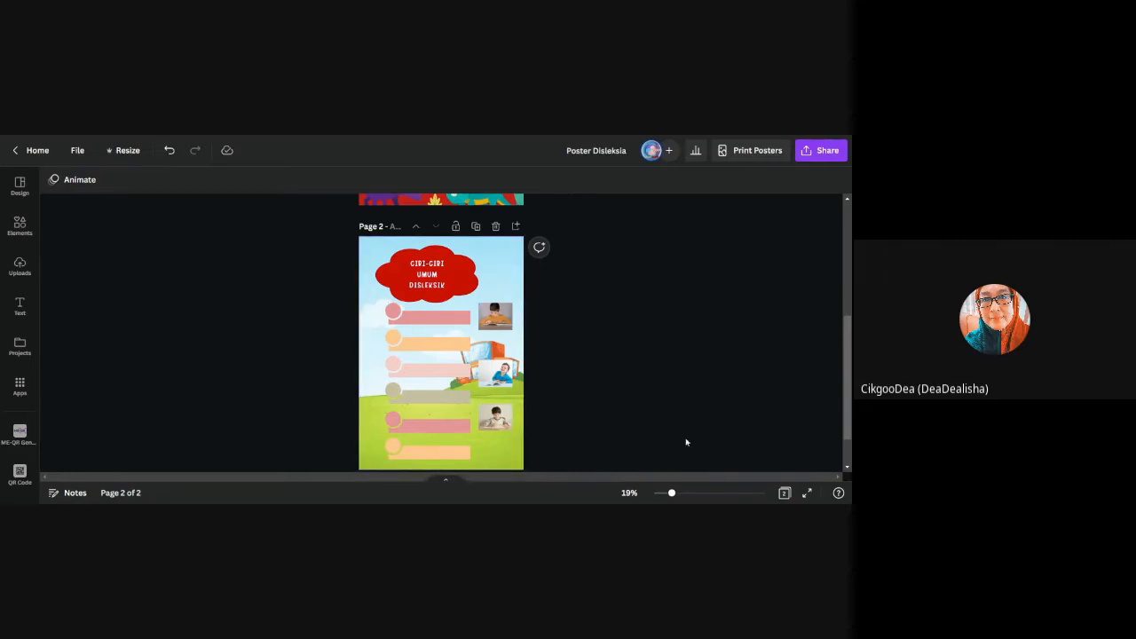
- Recolour the pink first bar of the four-bar infographic yellow and apply that replacement to every matching colour in the design
left_click(698, 494)
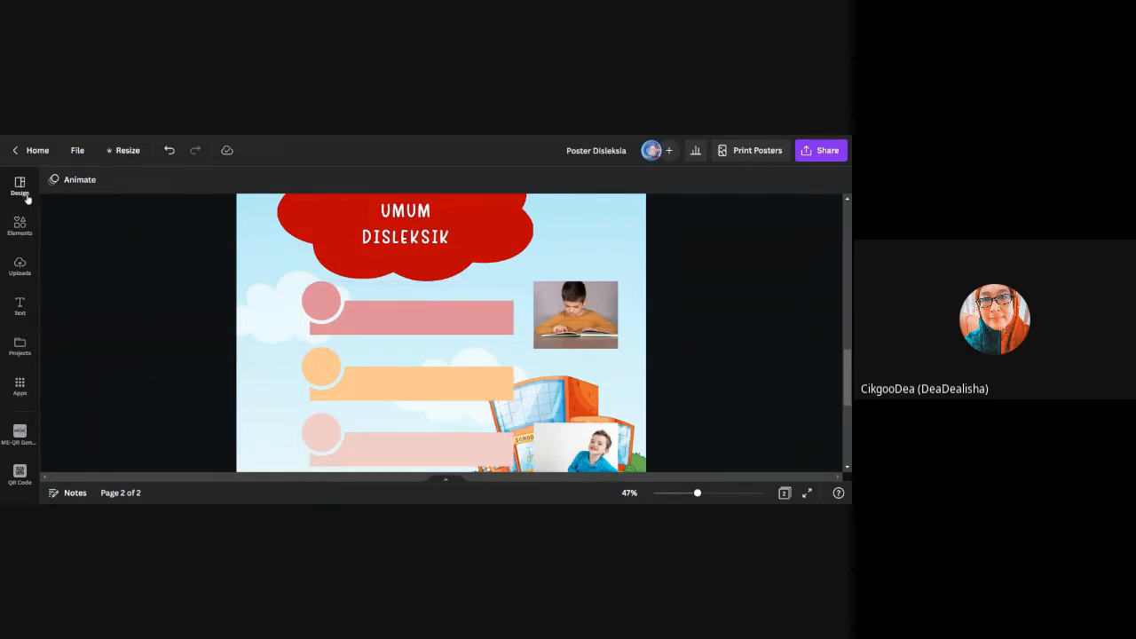
left_click(17, 226)
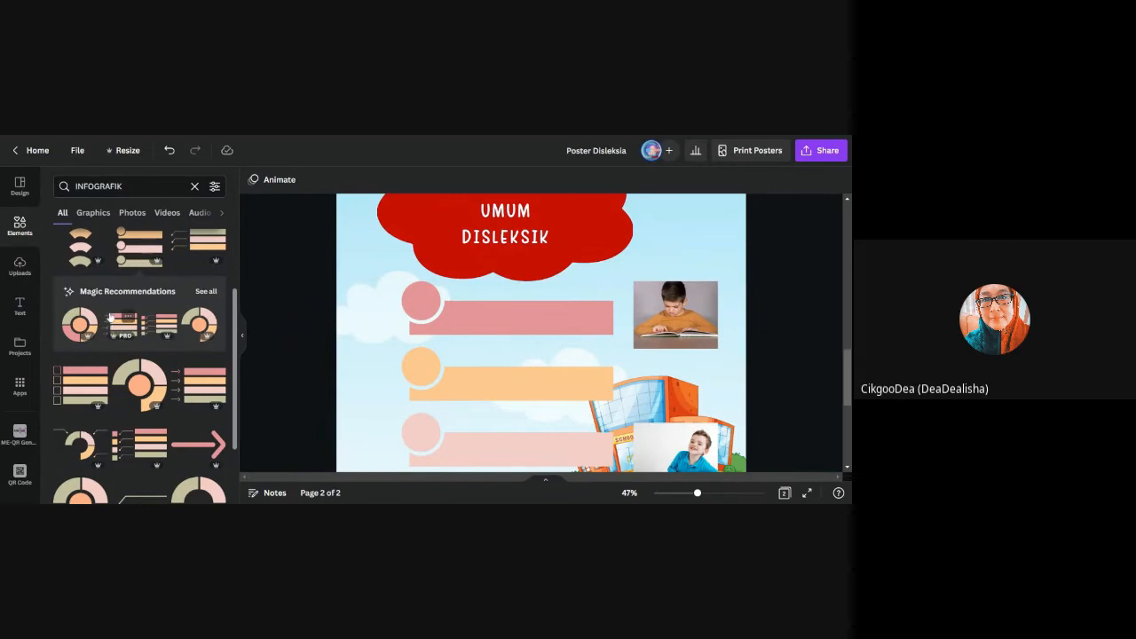
left_click(544, 330)
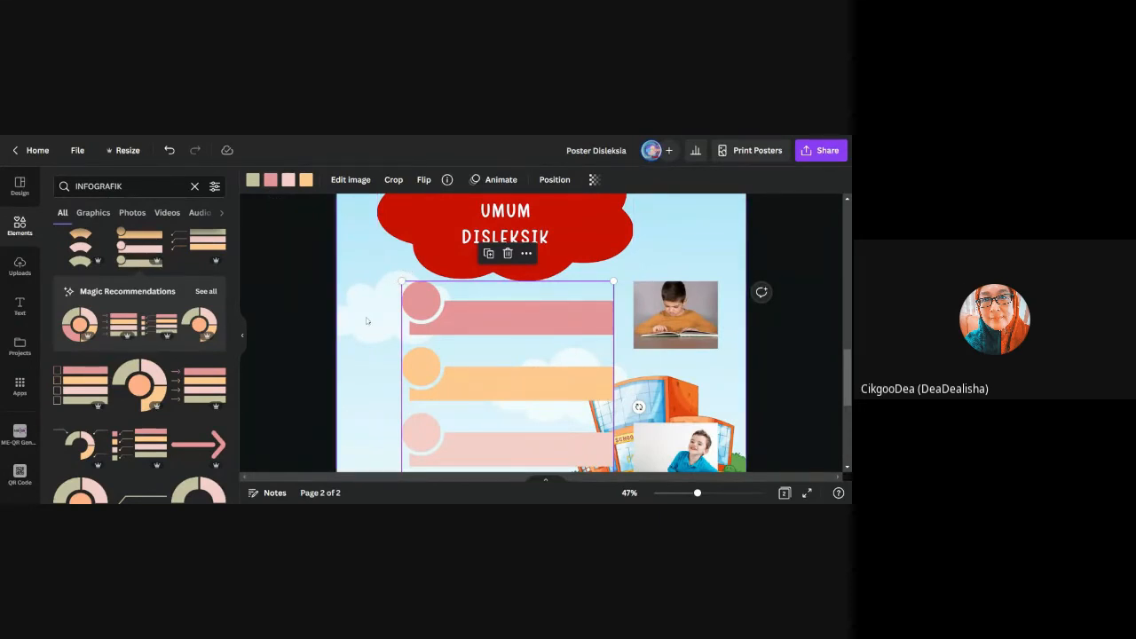
left_click(272, 184)
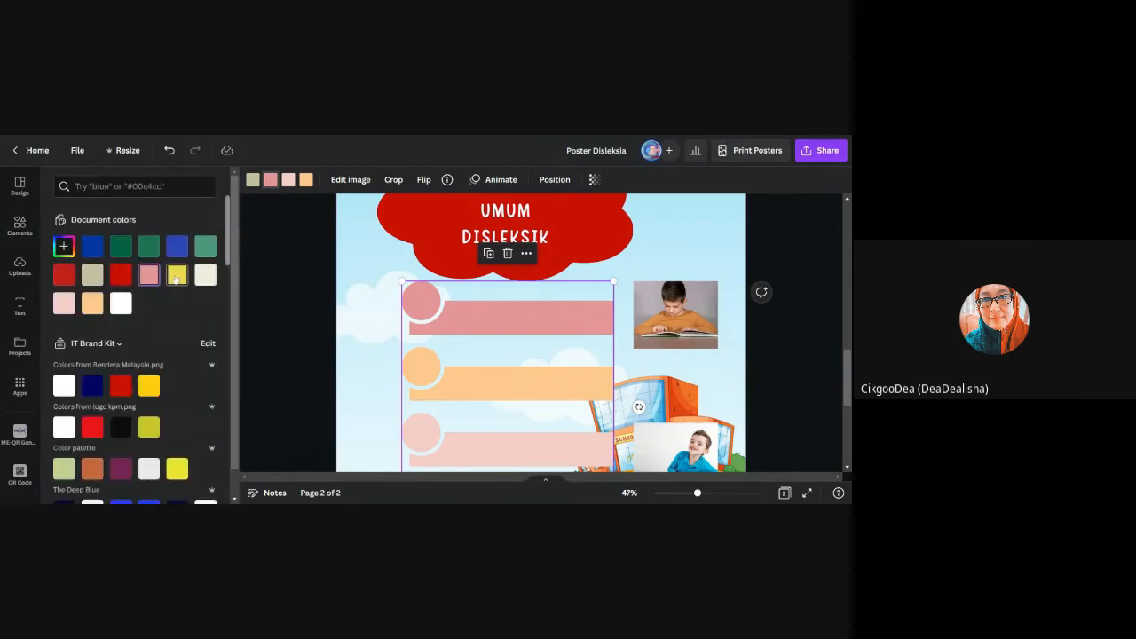
left_click(265, 181)
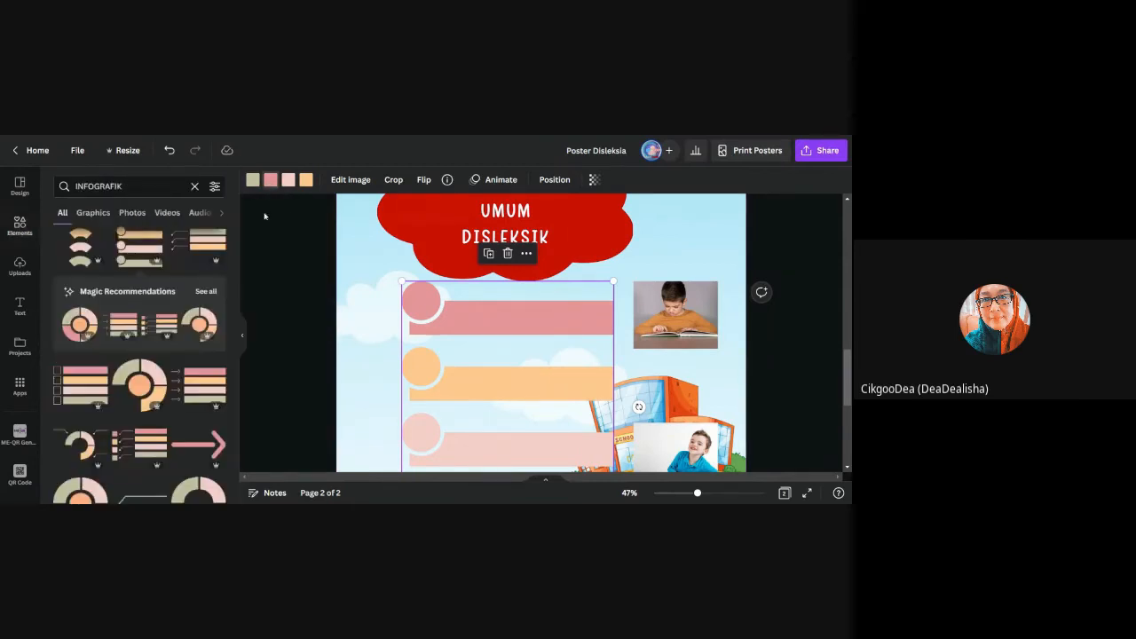
left_click(270, 180)
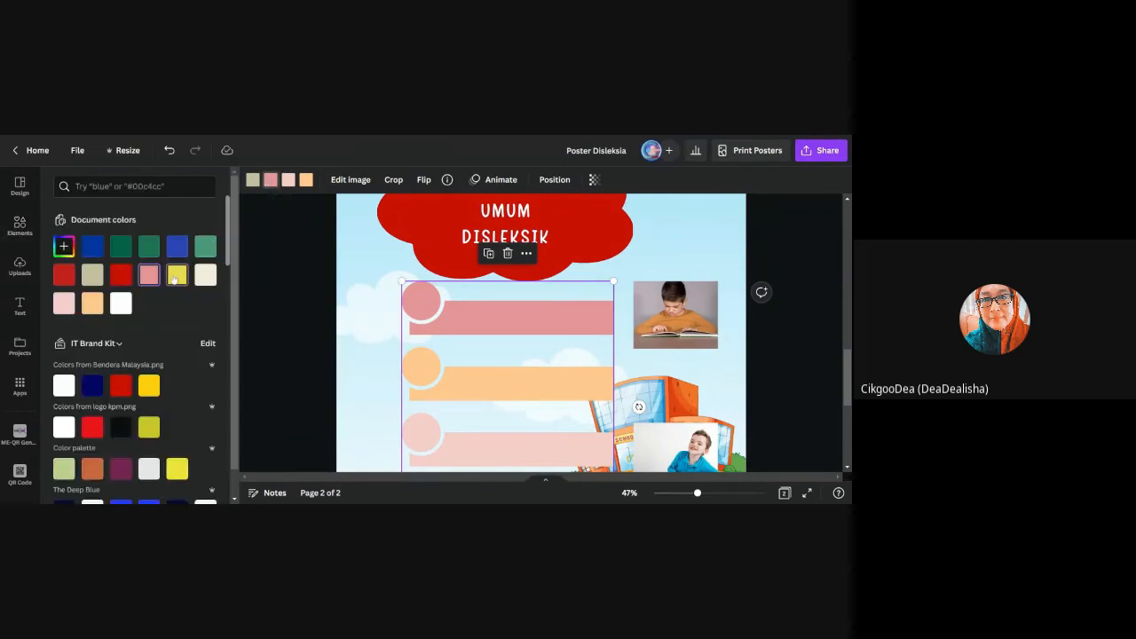
left_click(176, 276)
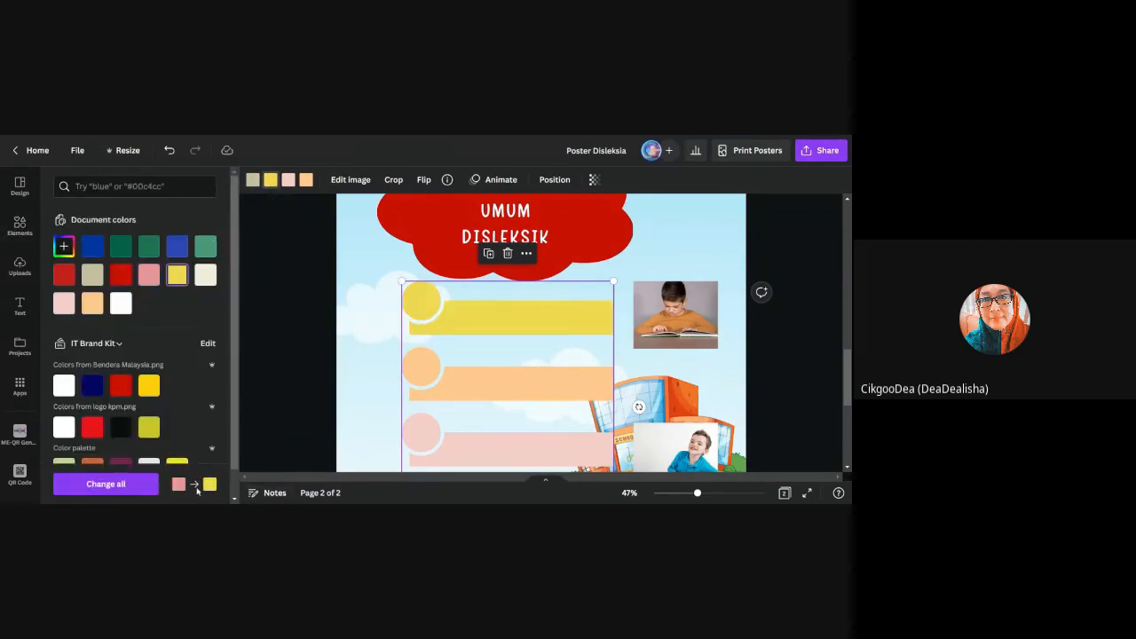
left_click(99, 487)
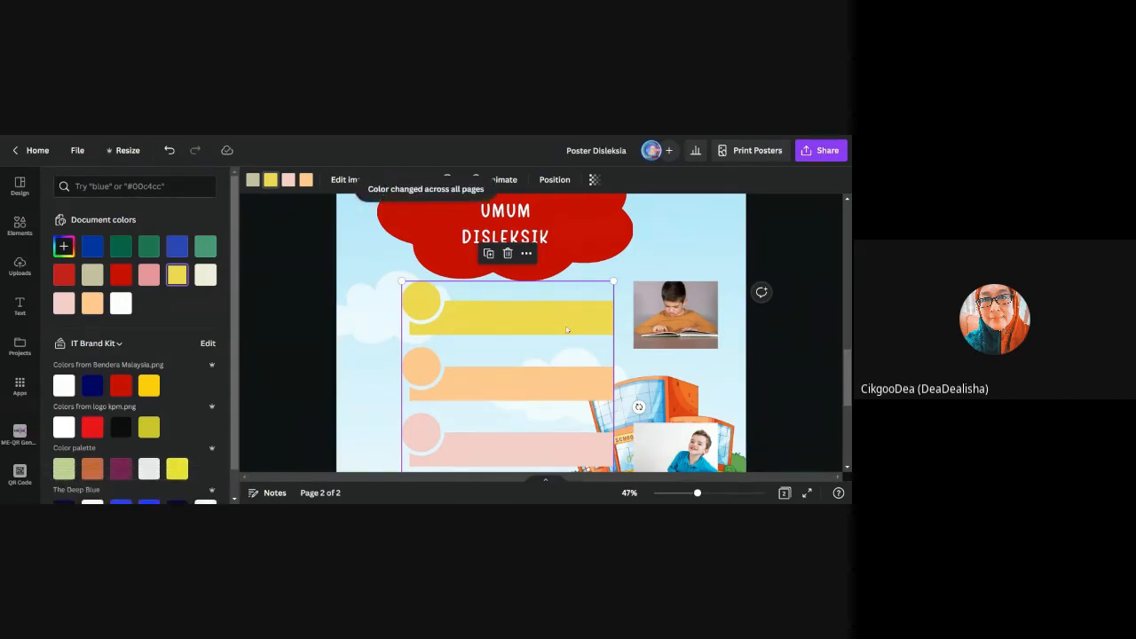
- Try red as the colour of the four-bar infographic's first bar and compare it with the bars below
scroll(569, 382, "down", 3)
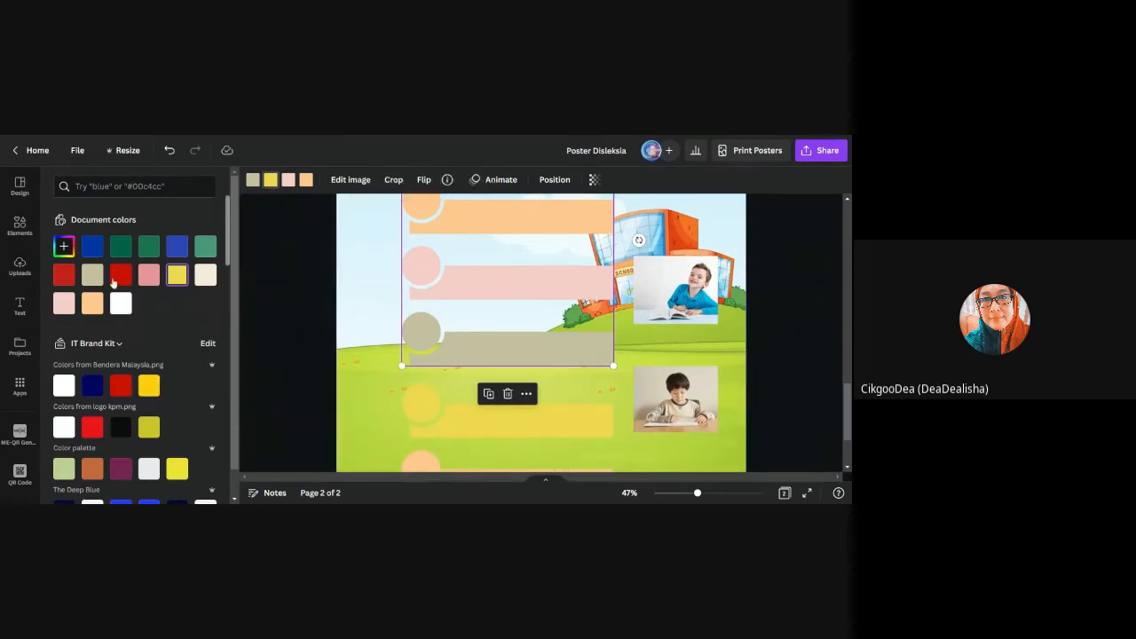
left_click(114, 278)
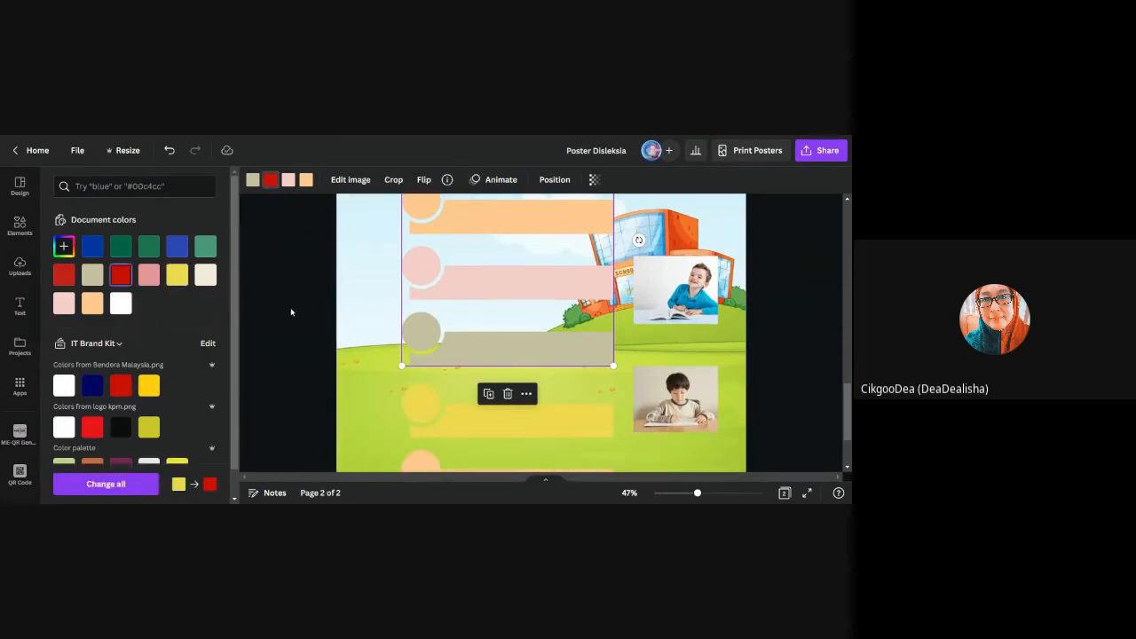
scroll(661, 363, "up", 3)
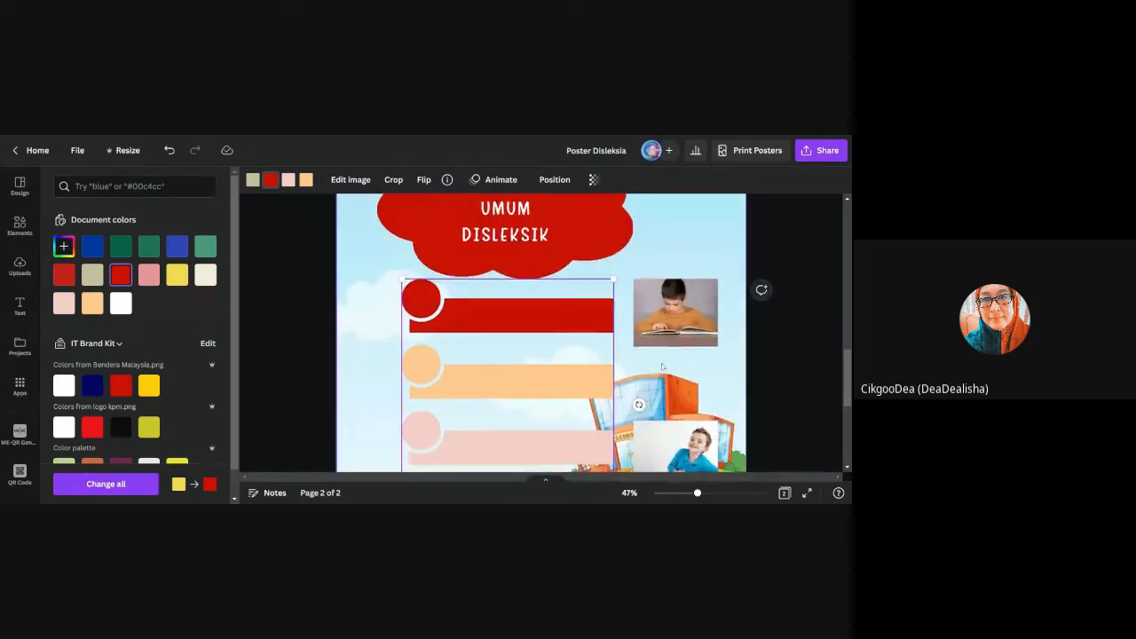
scroll(661, 364, "down", 3)
scroll(661, 364, "down", 2)
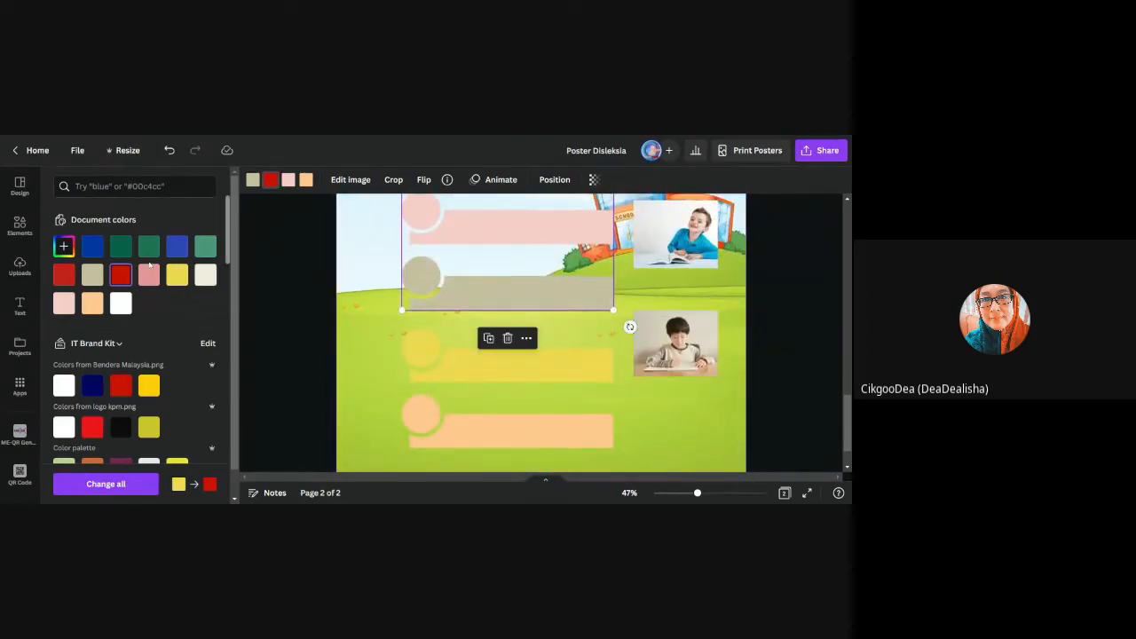
- Undo the red and yellow recolouring of the infographic bars and deselect the infographic
left_click(170, 151)
left_click(170, 151)
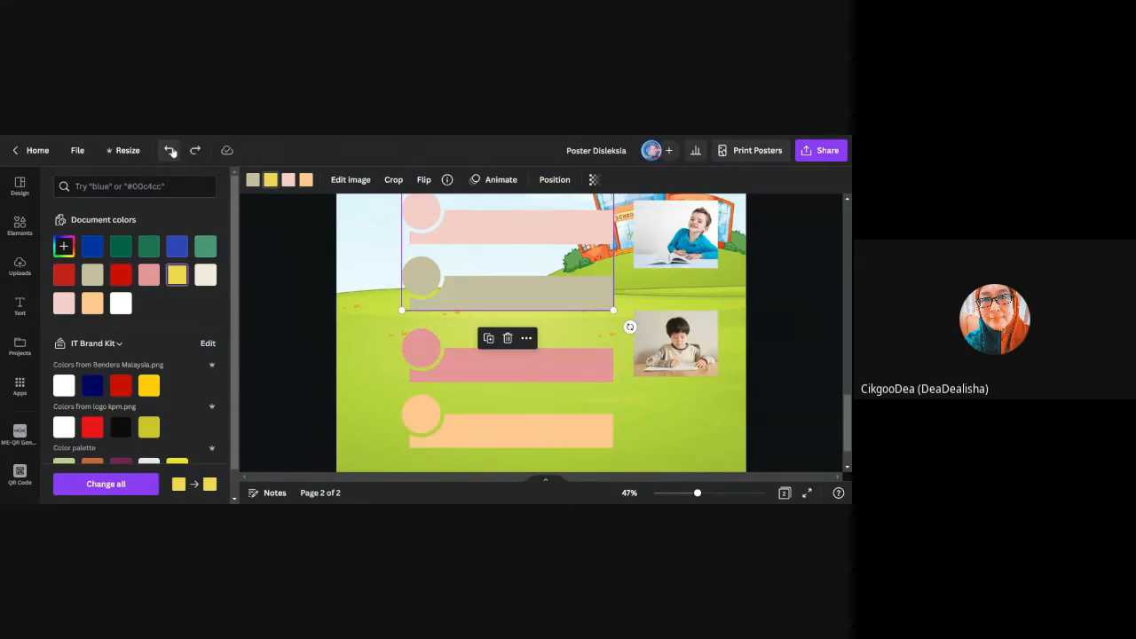
scroll(313, 277, "up", 4)
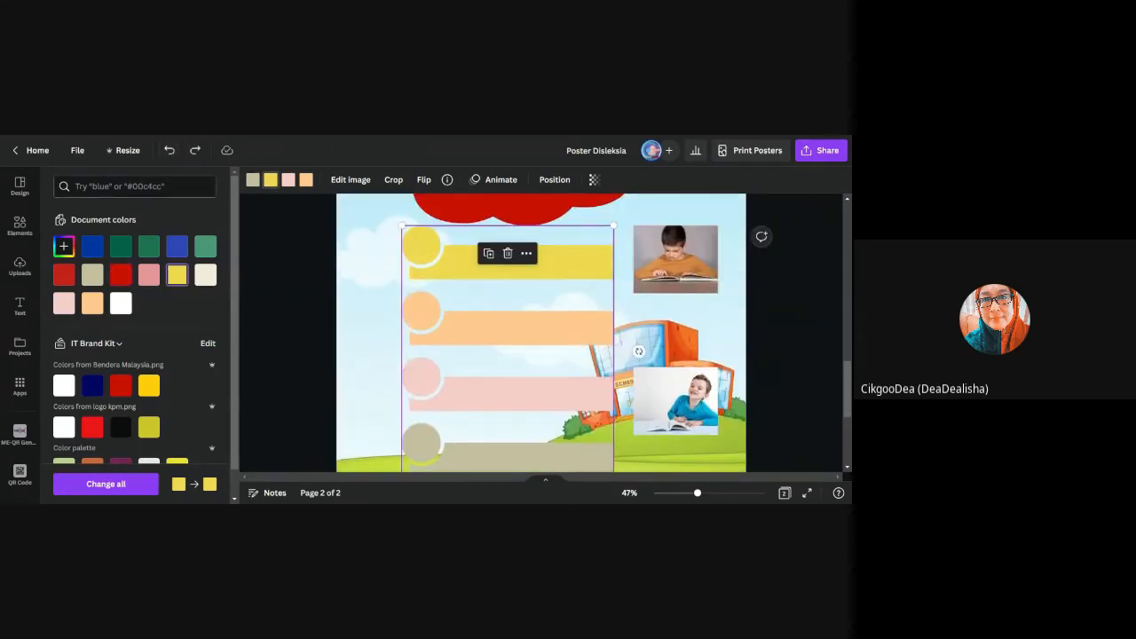
left_click(170, 151)
left_click(20, 226)
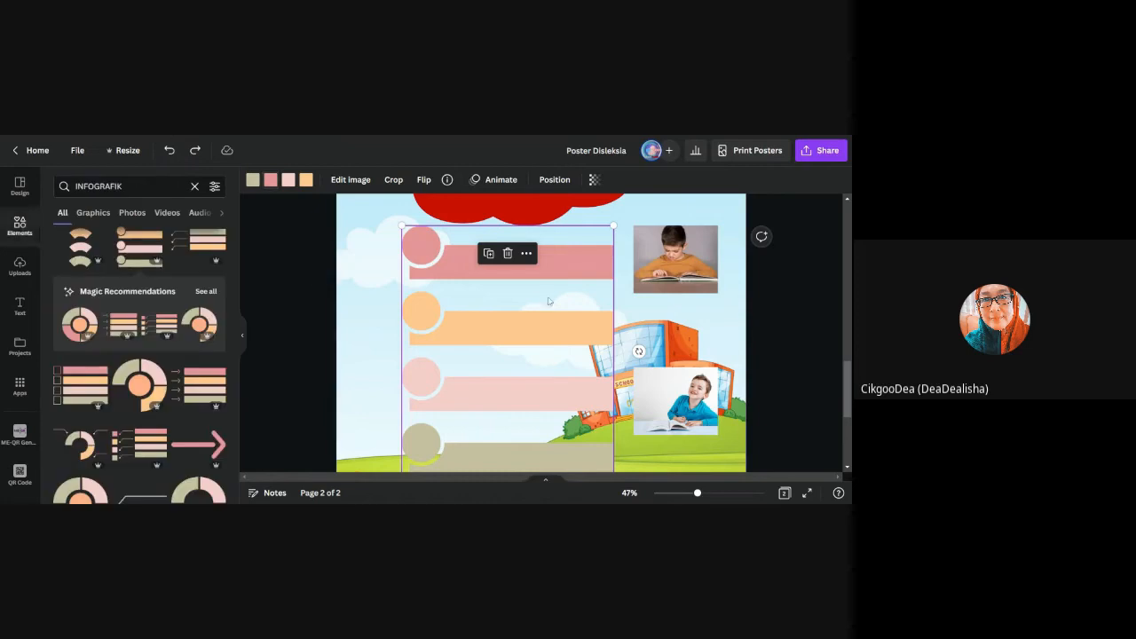
left_click(777, 302)
- Add a heading text box to the page and set its font to Fredoka One
left_click(20, 308)
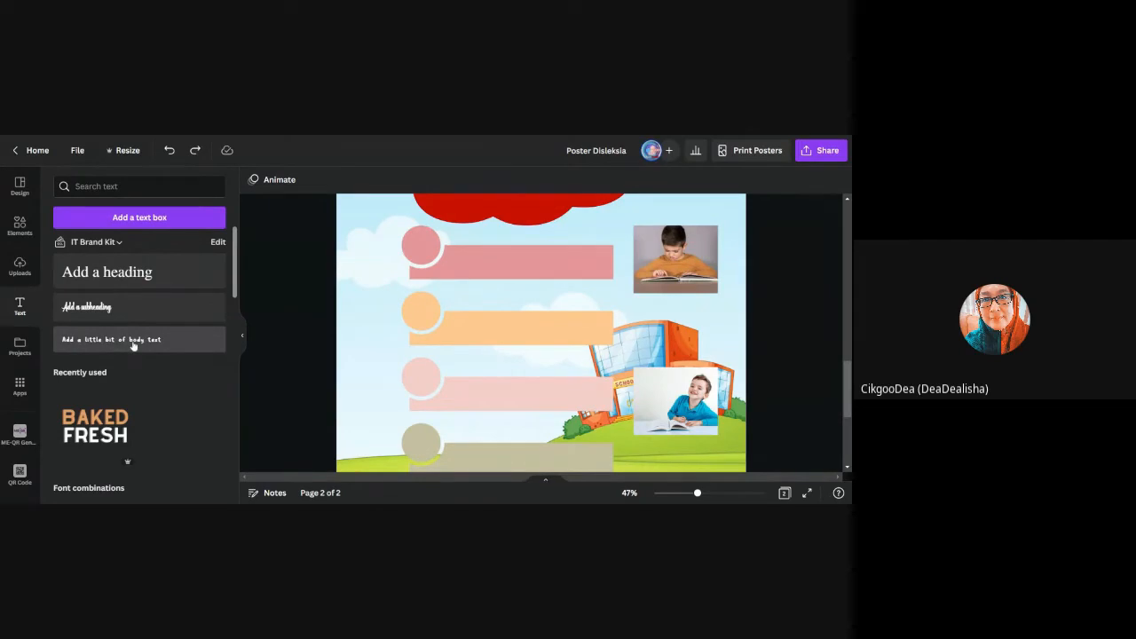
left_click(133, 278)
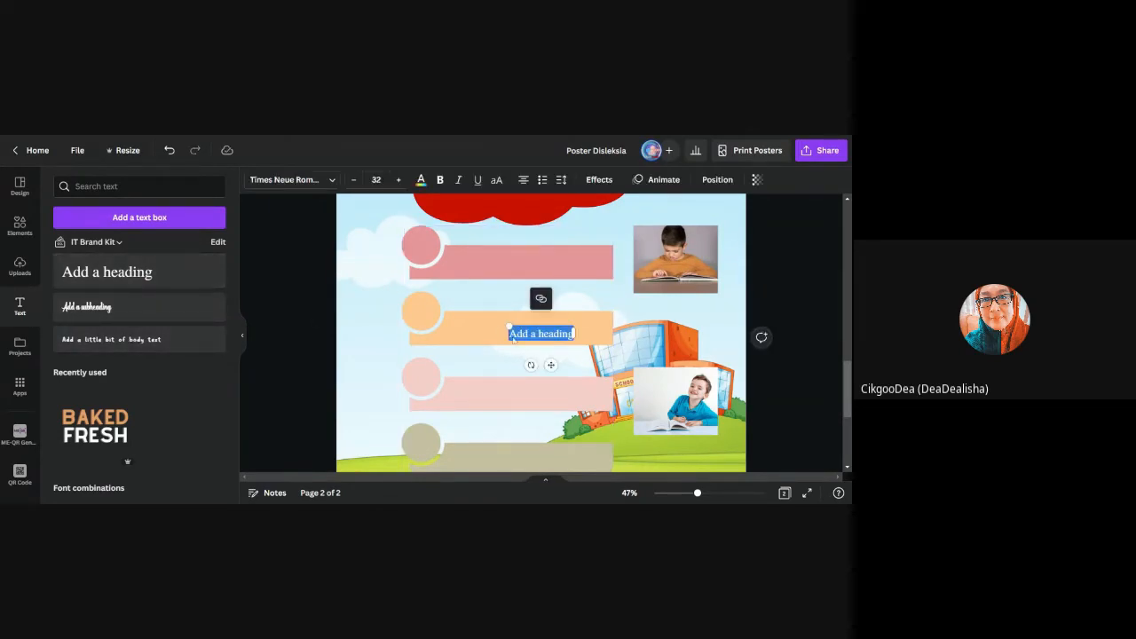
left_click(323, 181)
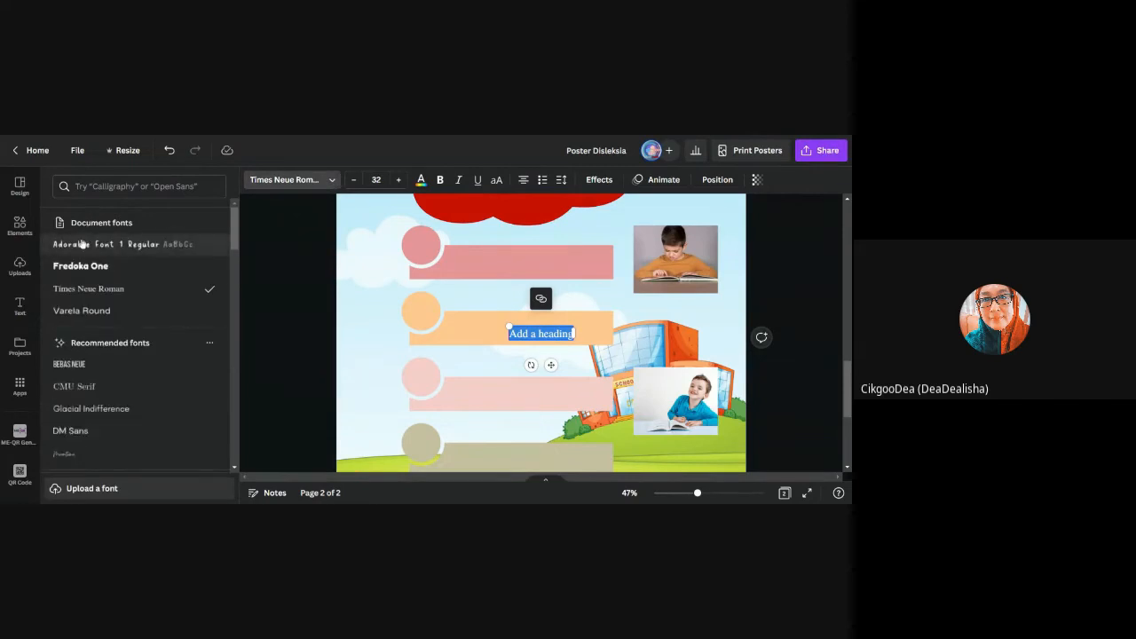
left_click(86, 271)
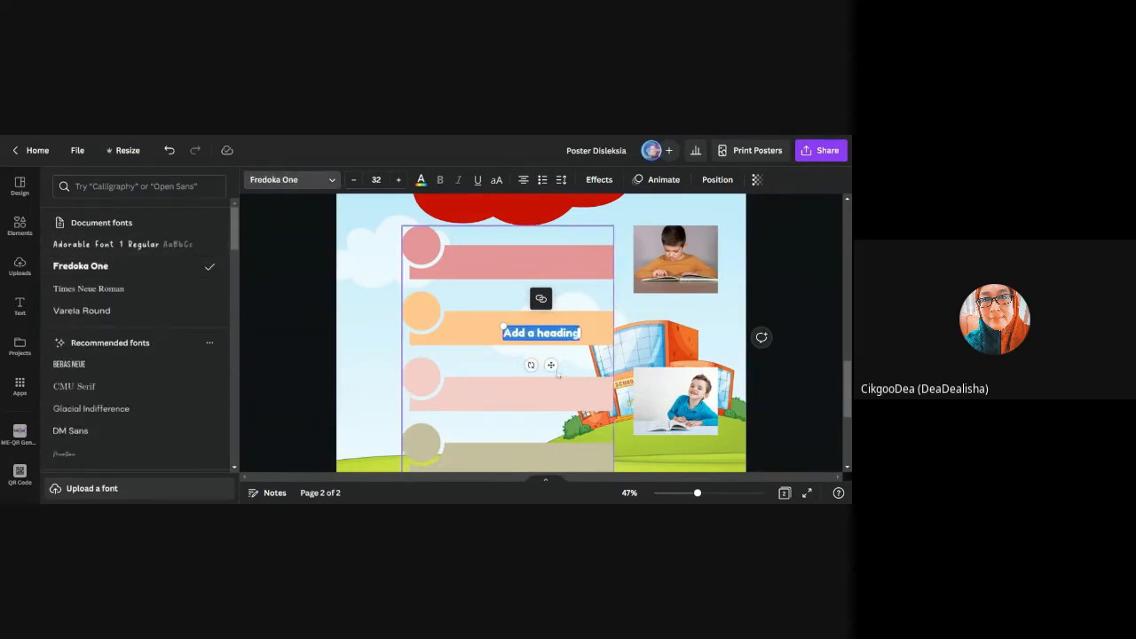
- Fit the heading text box inside the first infographic bar, with left-aligned text at size 28
left_click_drag(550, 364, 609, 259)
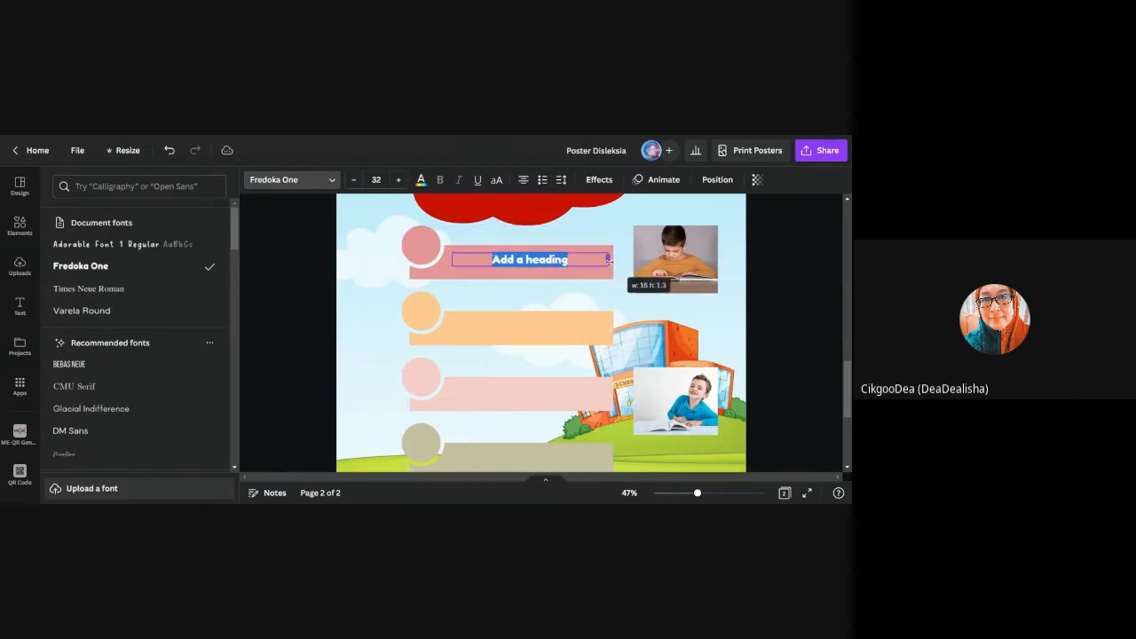
left_click(523, 181)
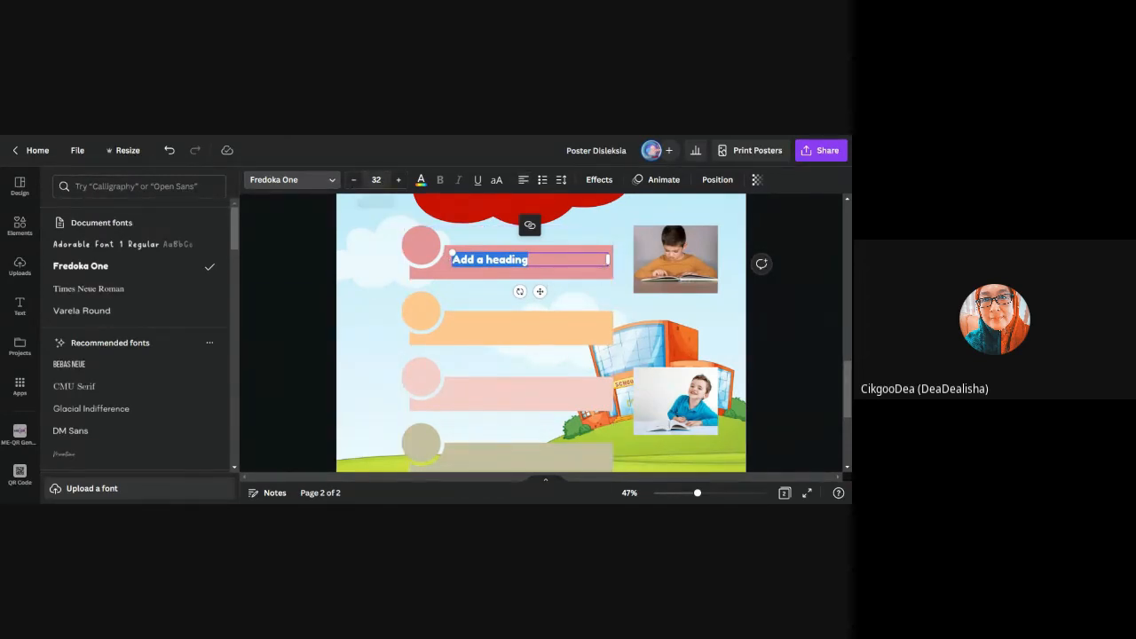
left_click(376, 179)
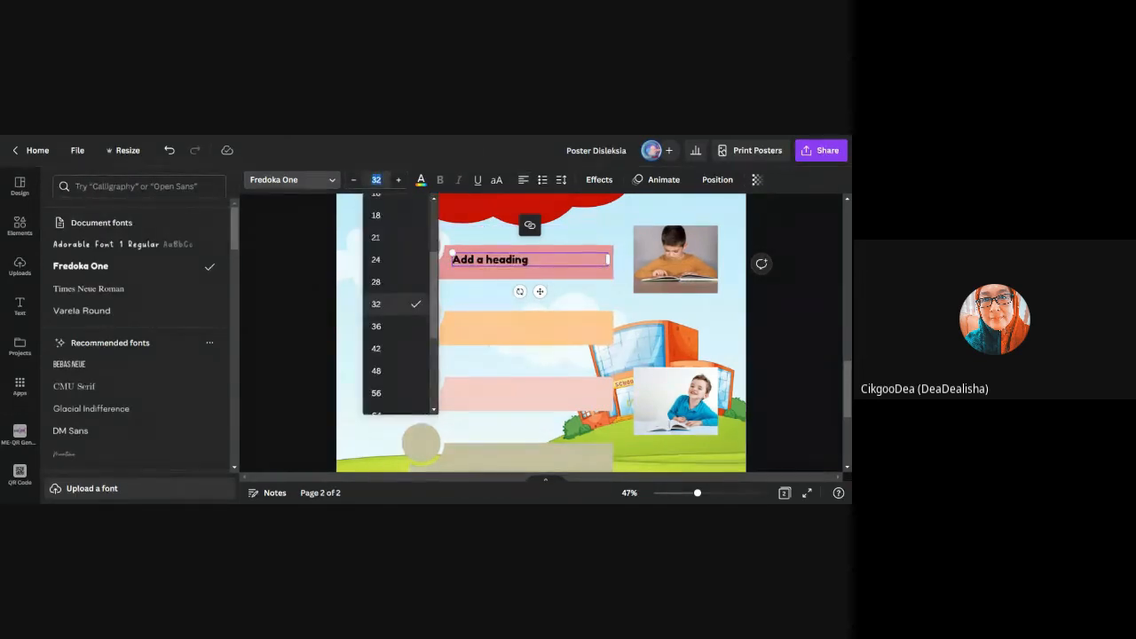
left_click(378, 282)
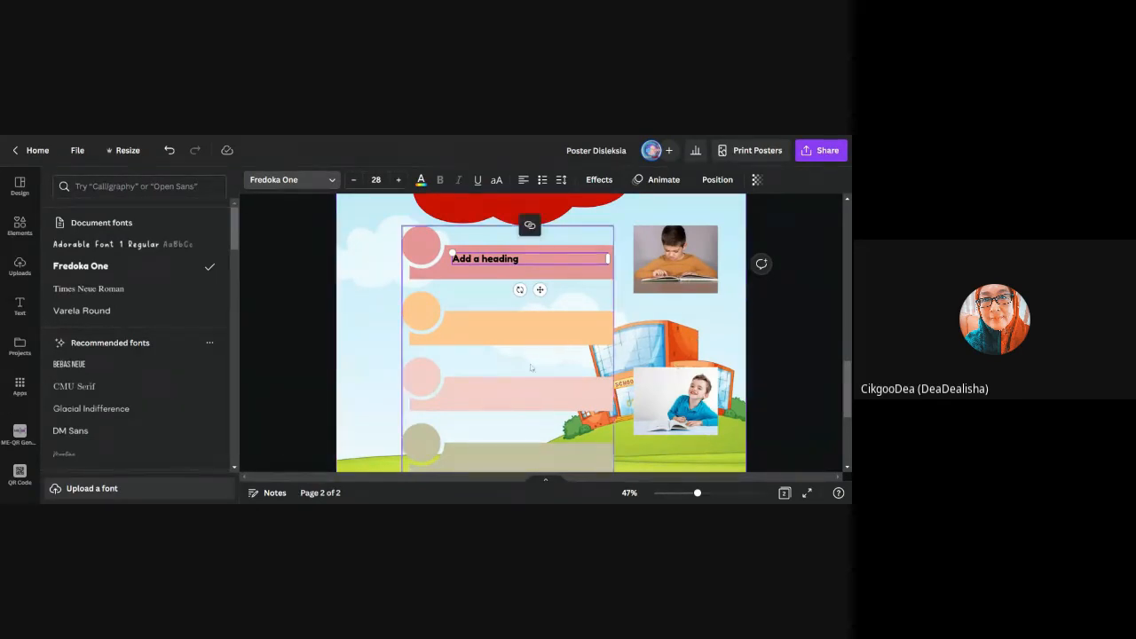
- Replace the placeholder text on the first bar with "Pandai memanipulasikan situasi"
left_click_drag(520, 260, 447, 266)
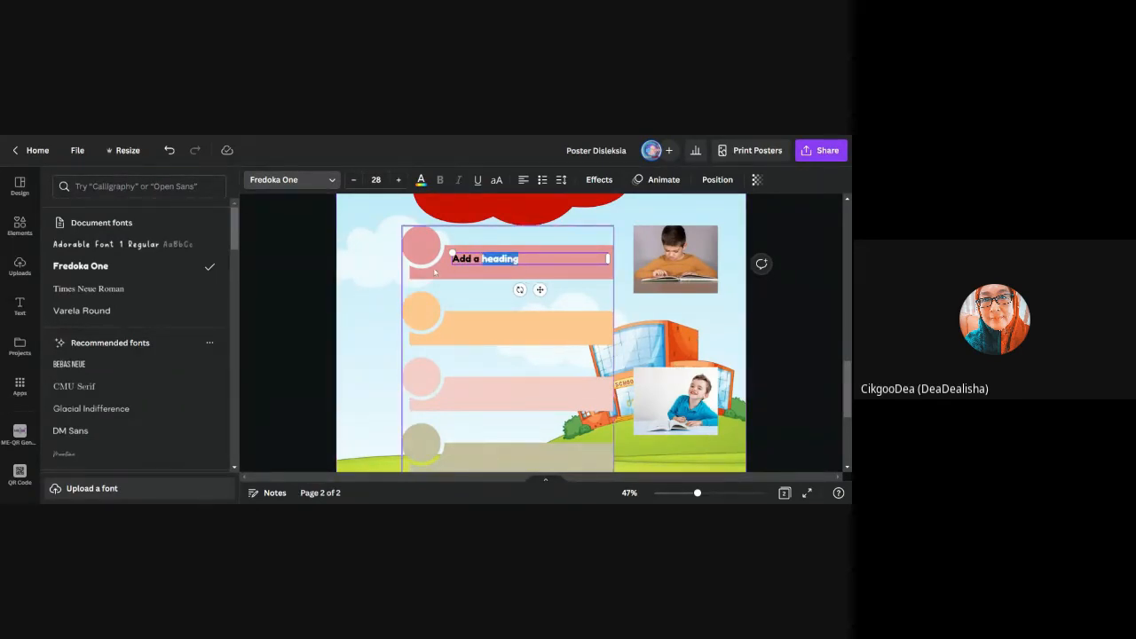
left_click(520, 259)
left_click_drag(521, 259, 445, 258)
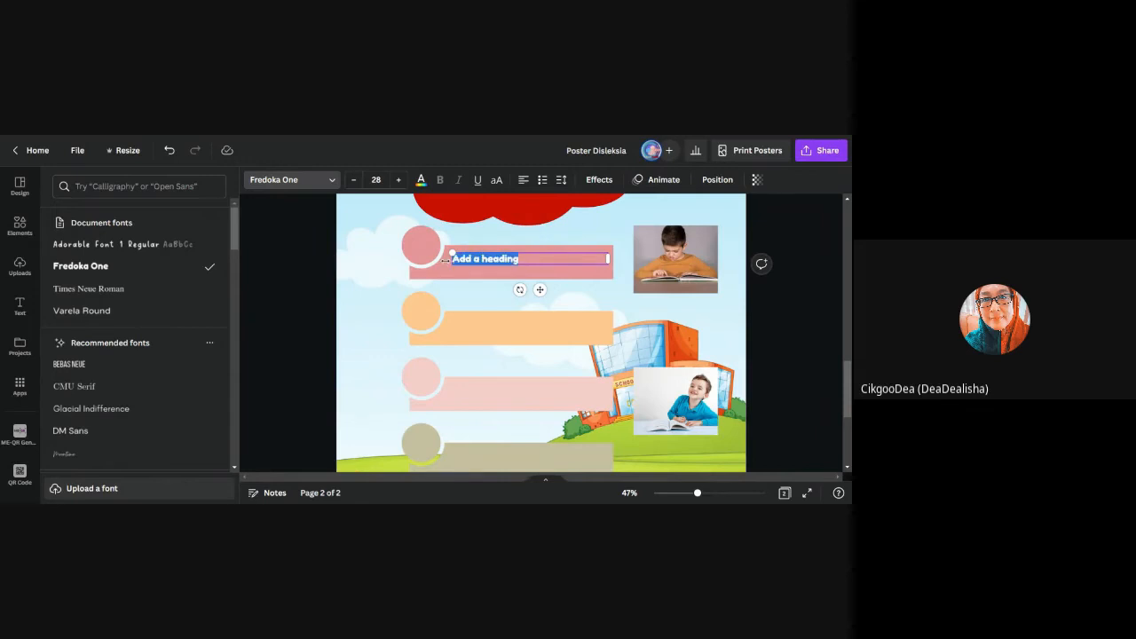
type("pAND")
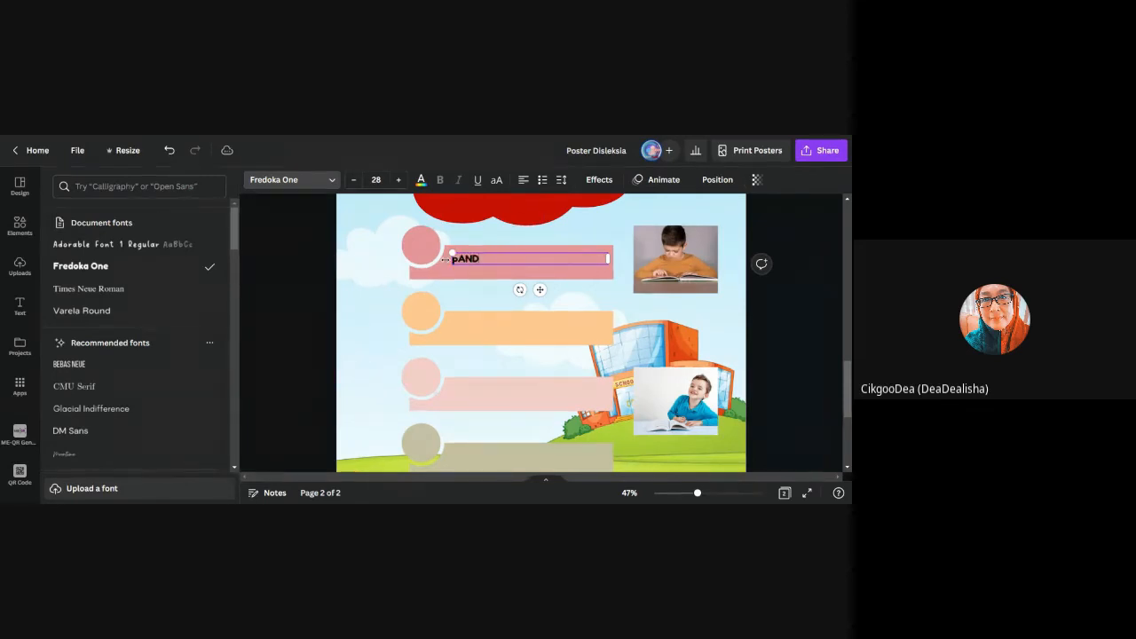
type("AI ME")
key("BackSpace")
key("BackSpace")
key("BackSpace")
key("BackSpace")
key("BackSpace")
type("andai memanipula")
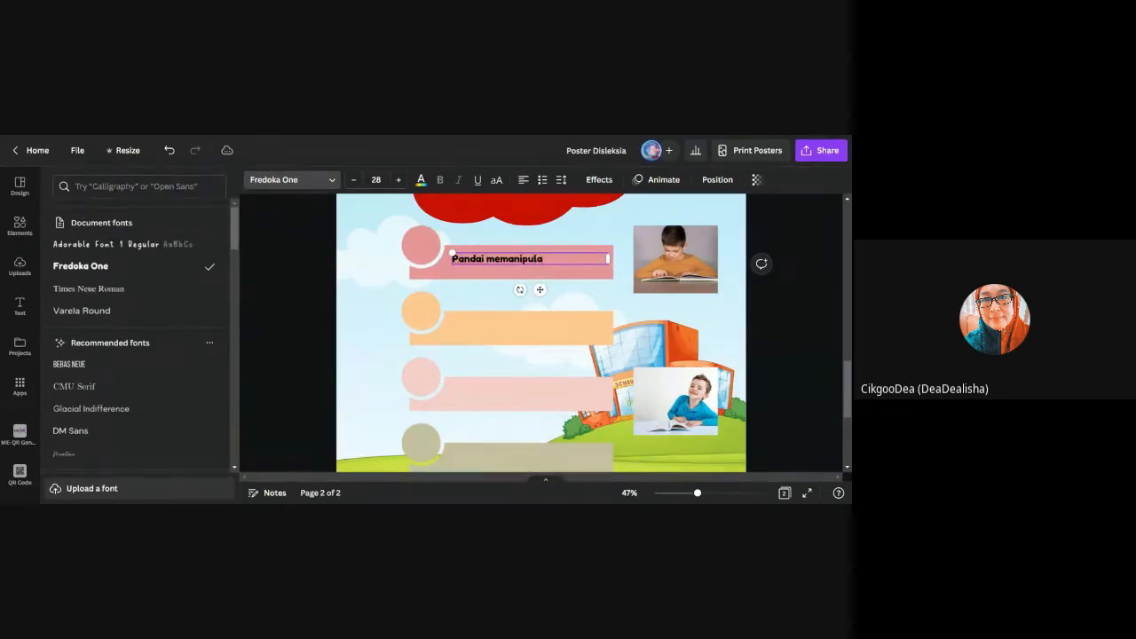
type("sikan situasi")
left_click(569, 259)
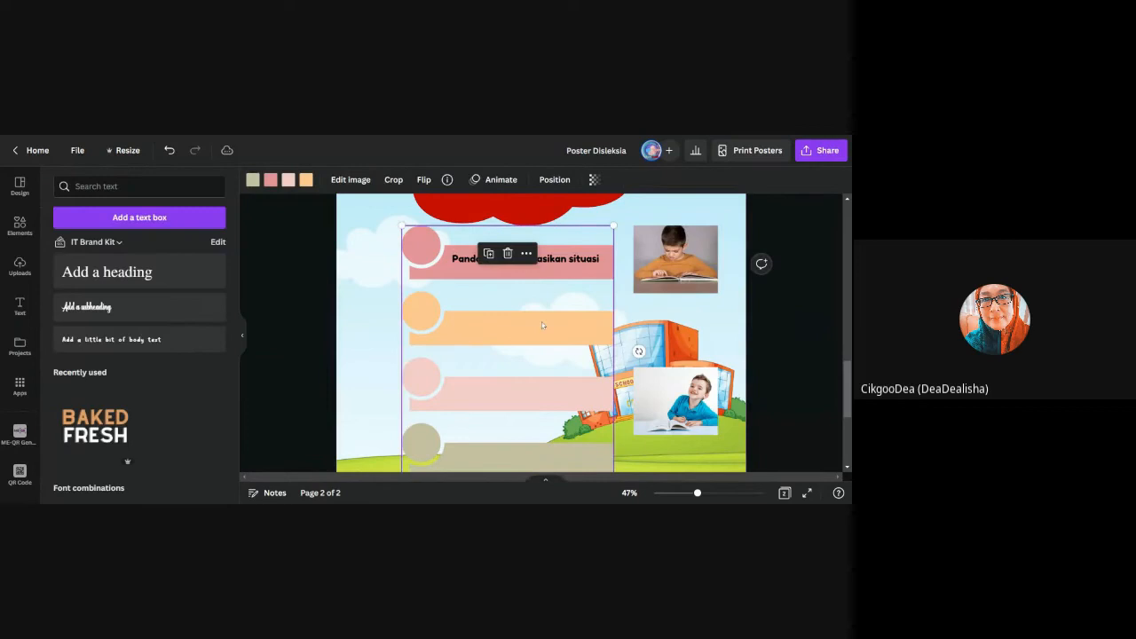
- Duplicate the first bar's text box and place the copy on the orange second bar
left_click(569, 260)
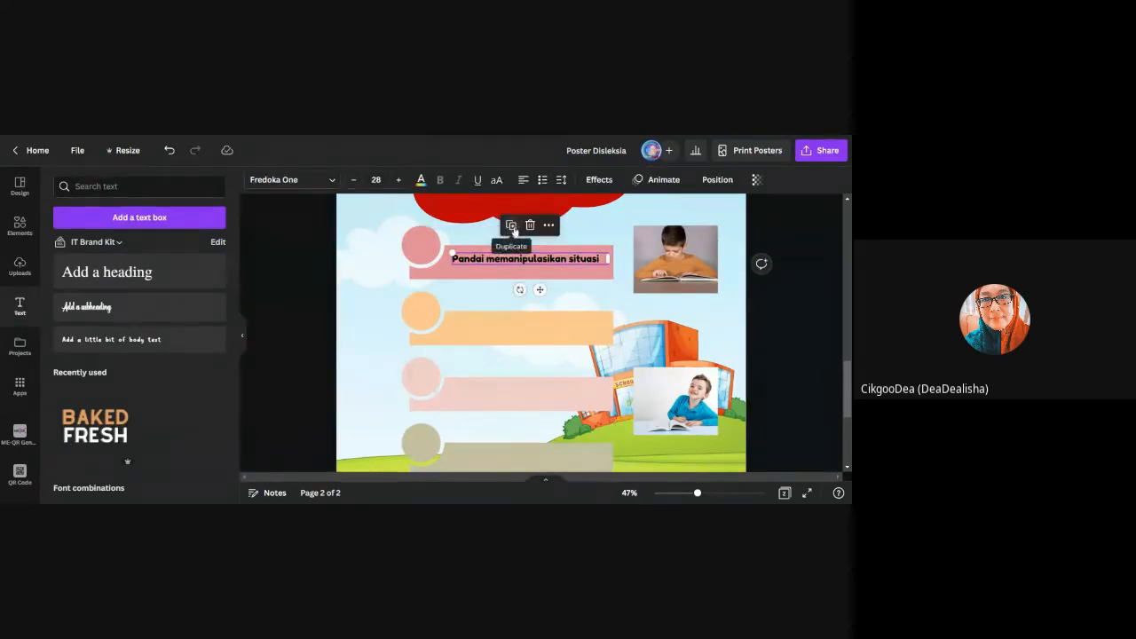
left_click(511, 226)
left_click_drag(539, 290, 536, 357)
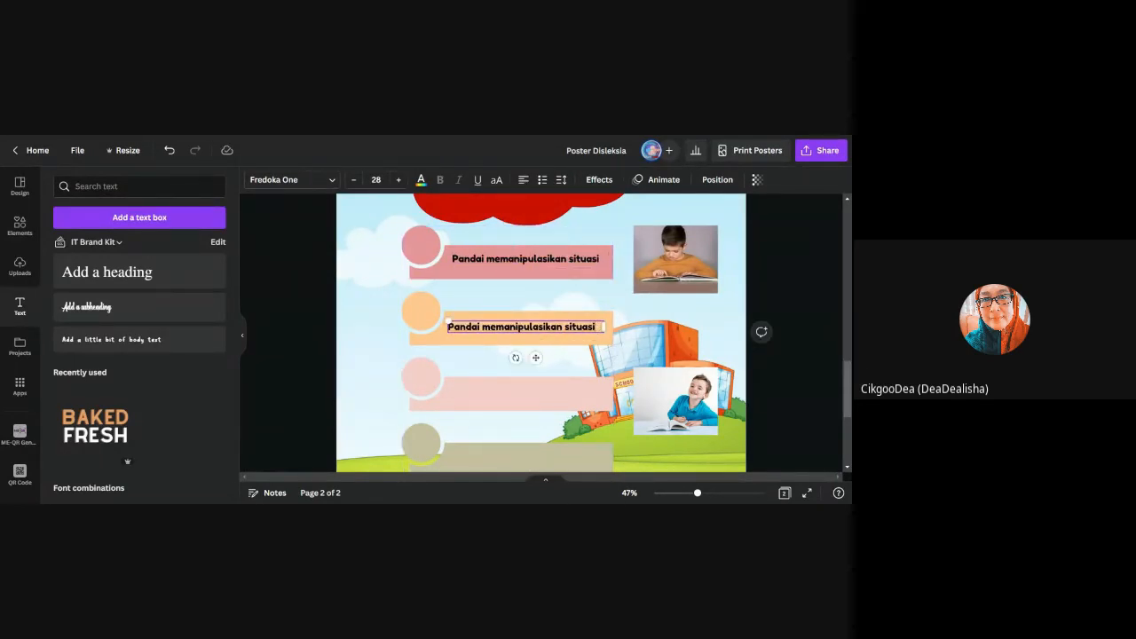
- Change the second bar's text to "Kelihatan bodoh, malas, cuai"
left_click_drag(600, 327, 453, 330)
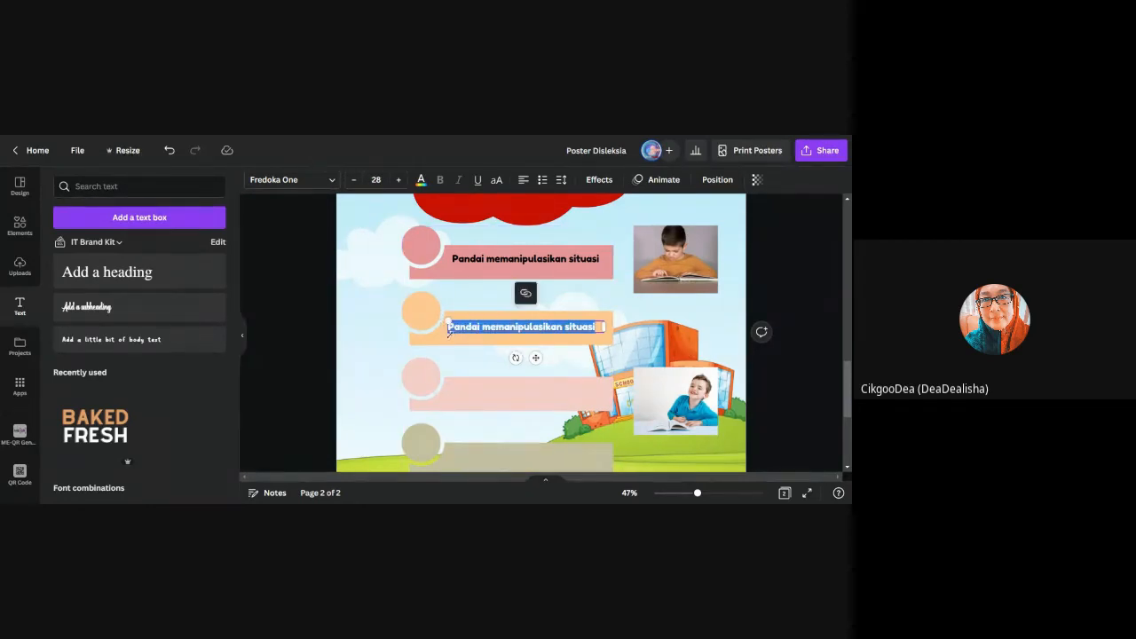
type("K")
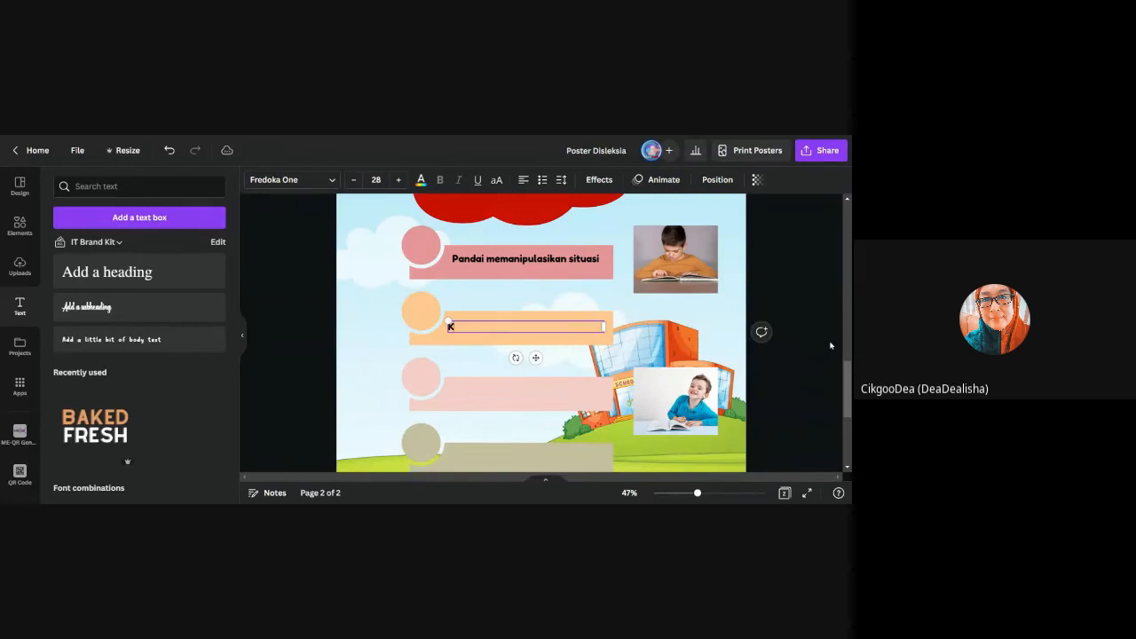
type("elihatan bod")
type("oh, malas d")
type("cuai")
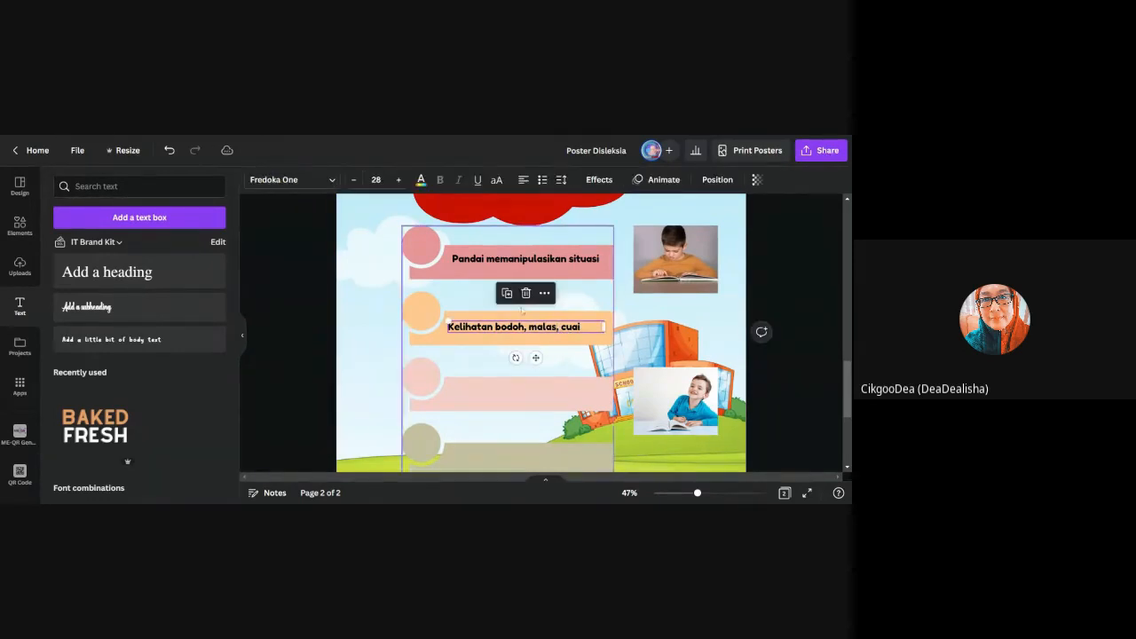
- Duplicate the second bar's text box, place the copy on the light pink third bar and select its text
left_click(508, 294)
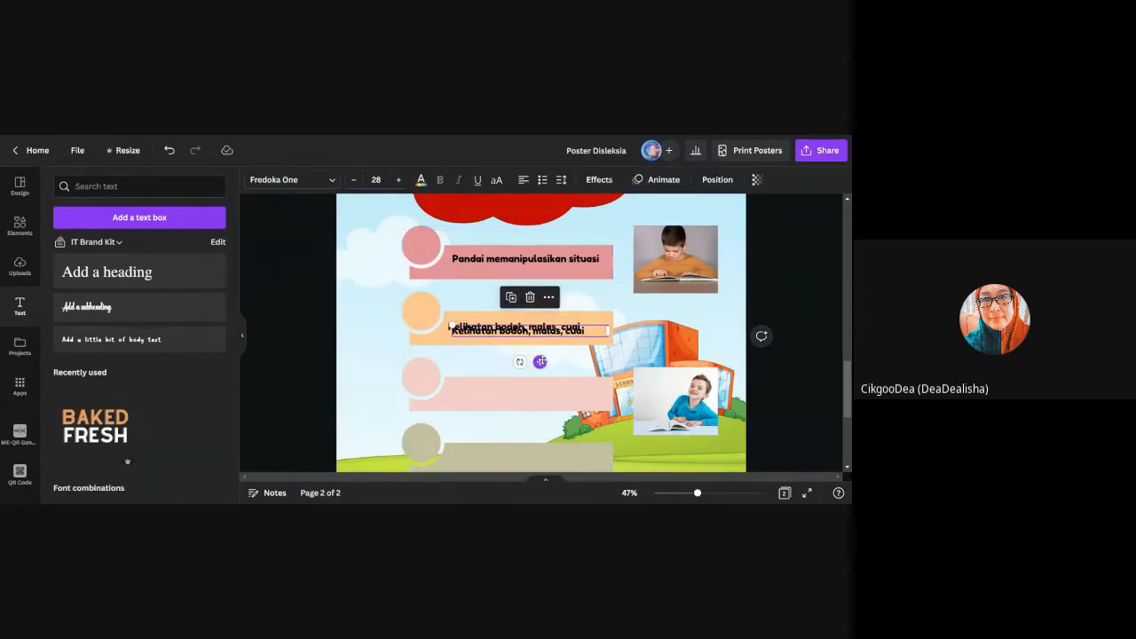
left_click_drag(540, 361, 447, 391)
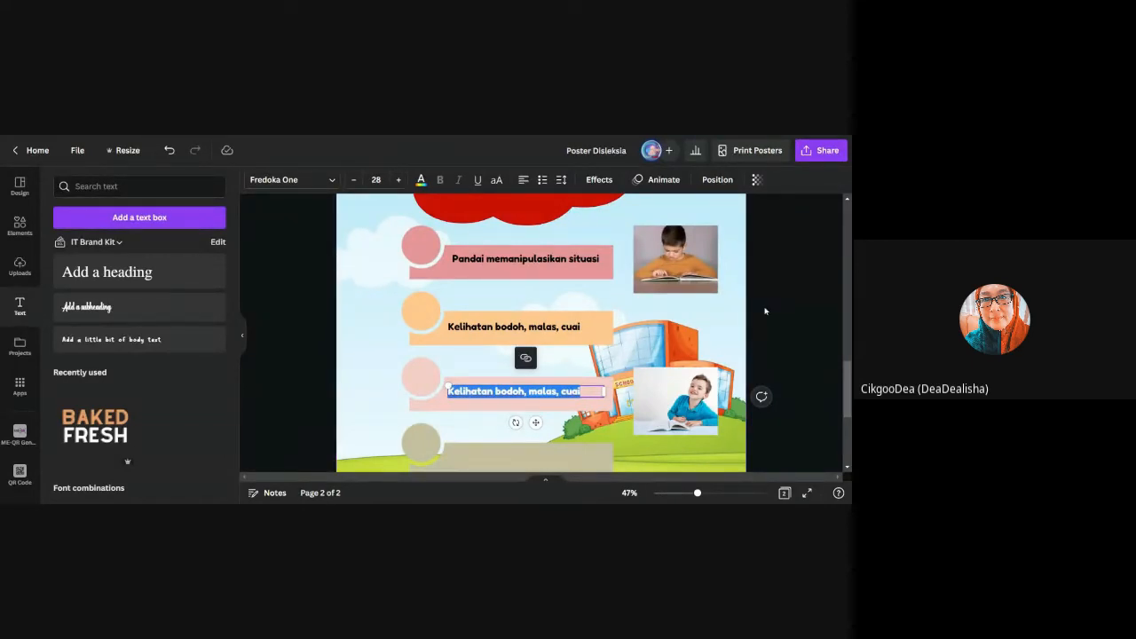
- Change the text on the light pink third bar to "Keyakinan diri yang rendah"
type("Keyakinan")
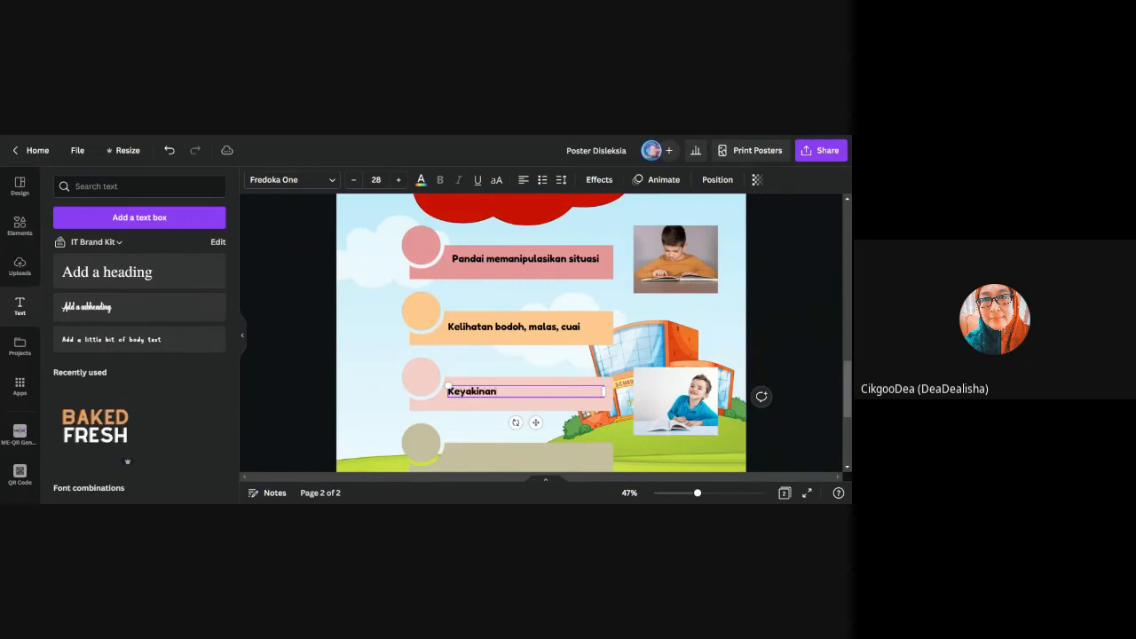
type(" diri yang rendah")
- Duplicate the third bar's text box onto the grey-green fourth bar and change the copy to "Tingkah laku yang luar biasa"
scroll(772, 364, "down", 3)
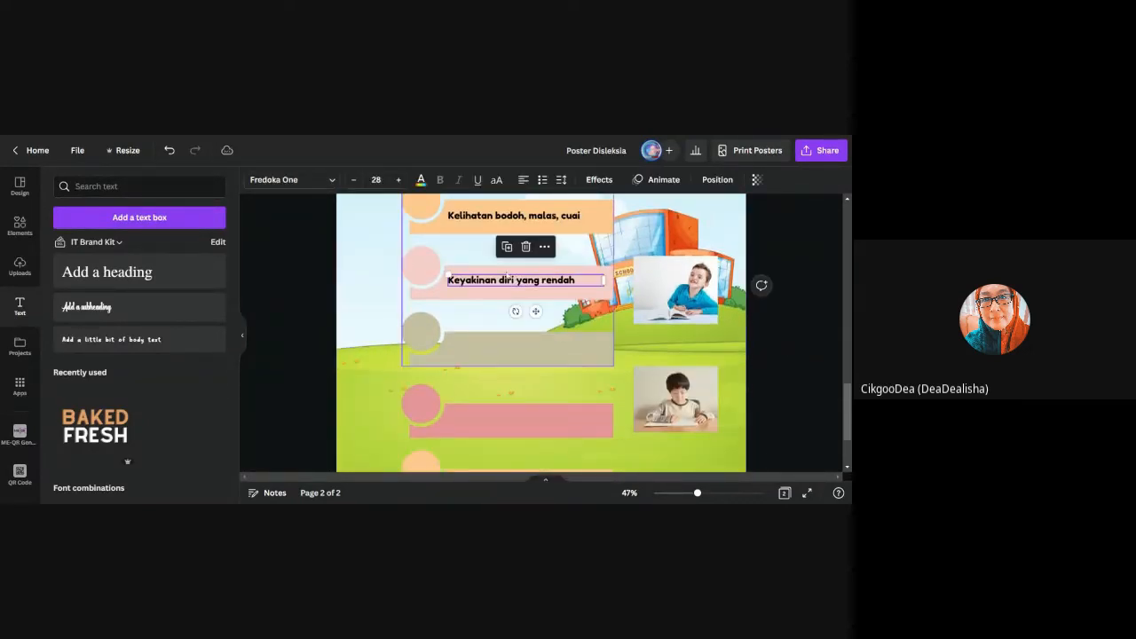
left_click_drag(540, 300, 474, 343)
left_click(577, 351)
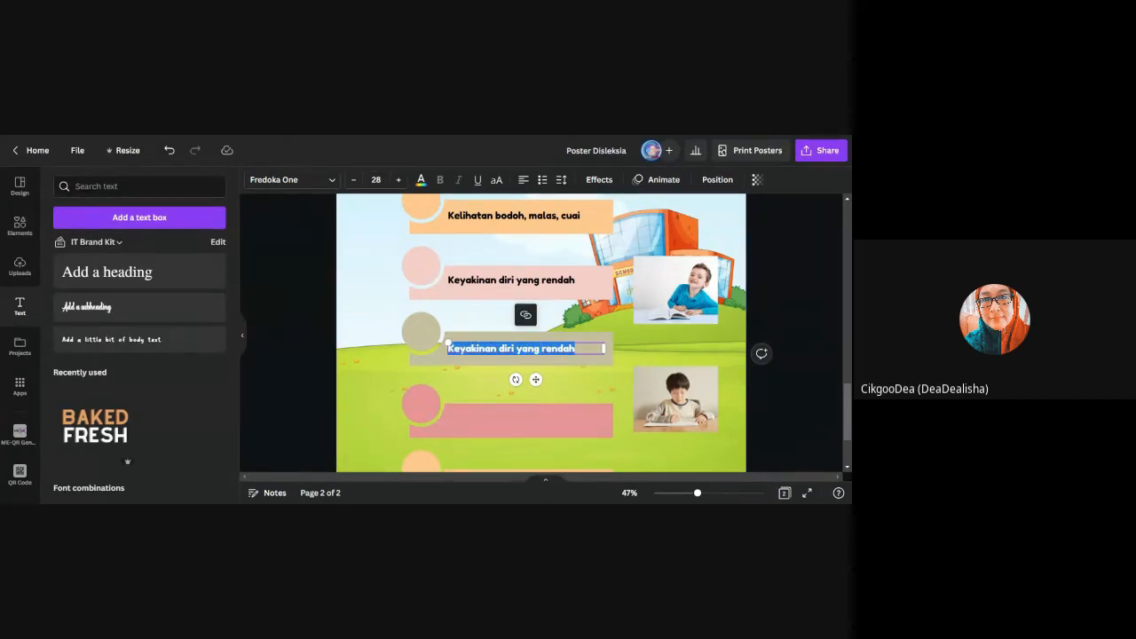
type("Tingkah")
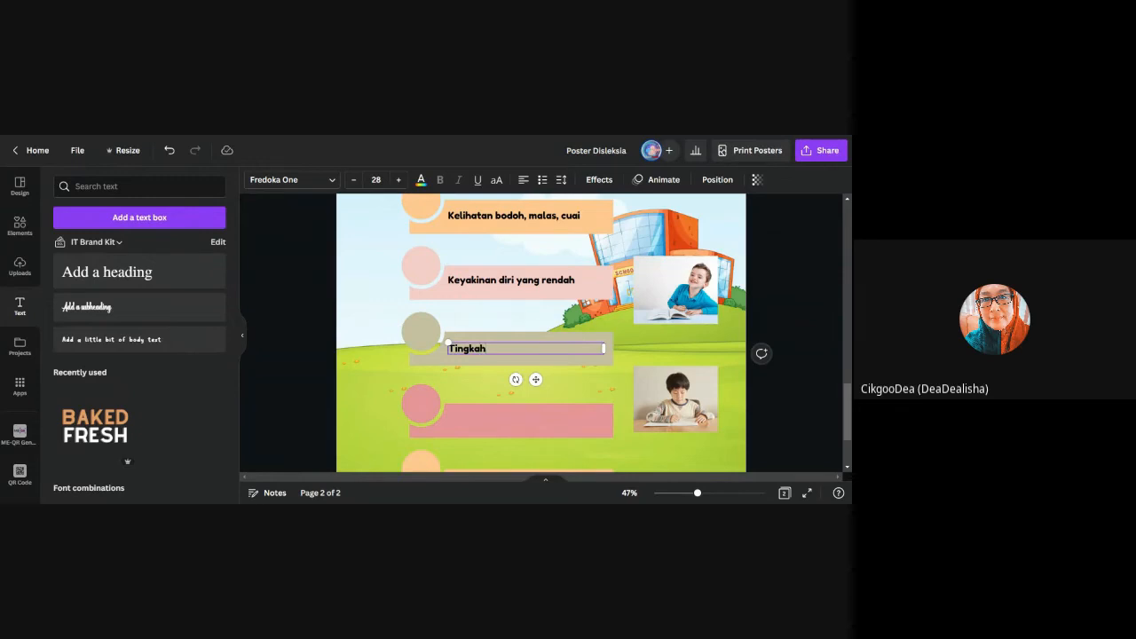
type(" laku yang luar biasa")
left_click(816, 299)
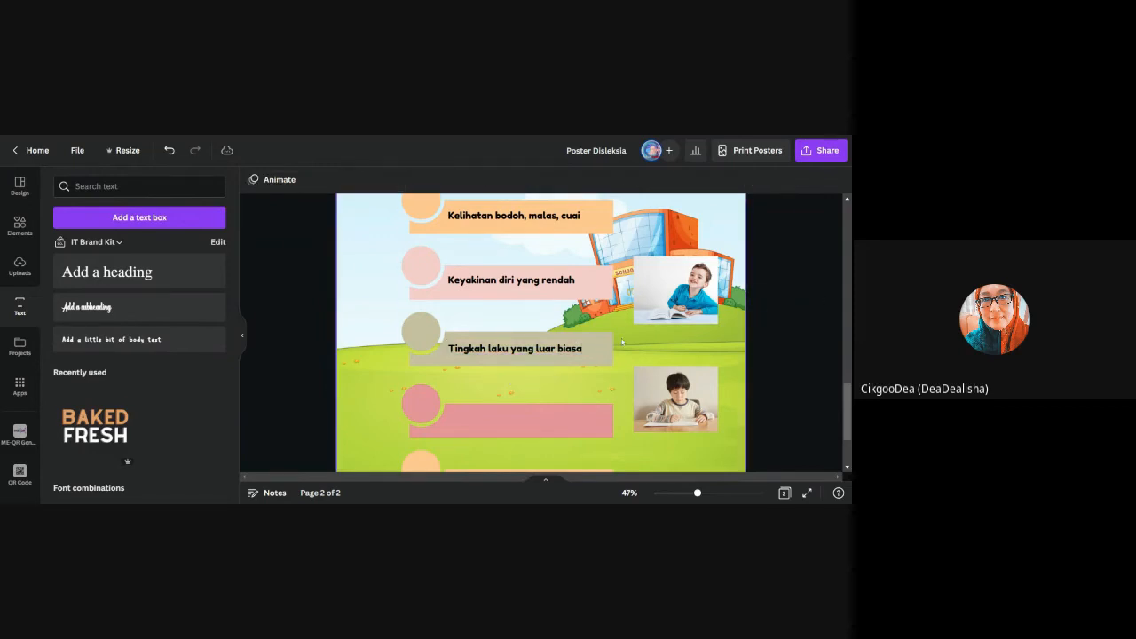
- Duplicate the fourth bar's text box onto the pink fifth bar and change the copy to "masalah bacaan"
left_click(579, 350)
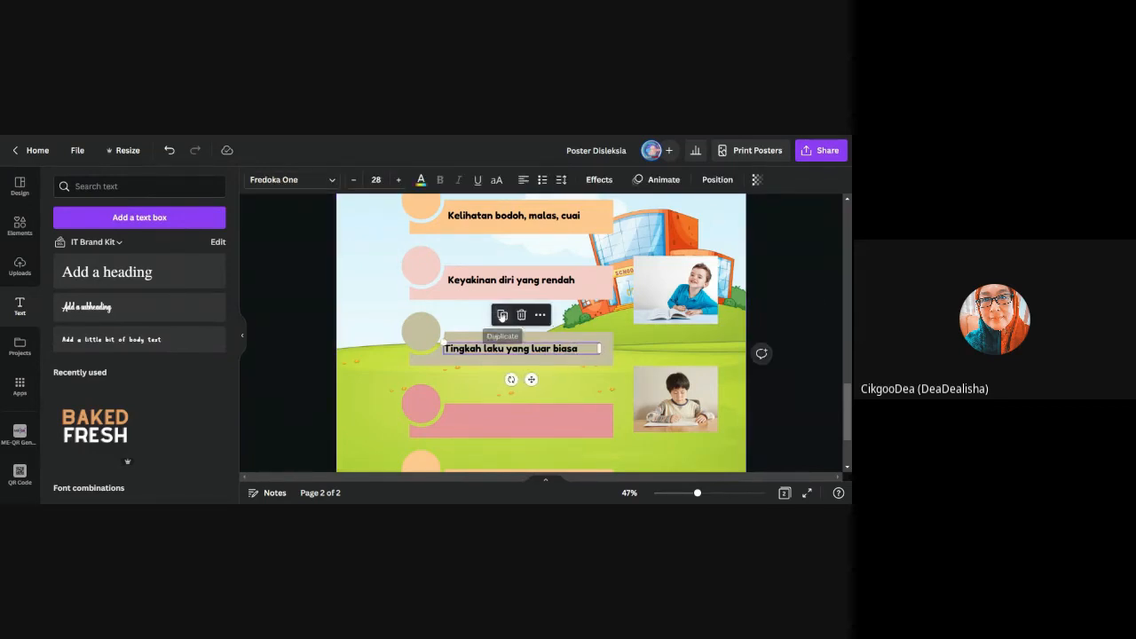
left_click_drag(448, 347, 448, 414)
left_click(583, 424)
left_click_drag(584, 424, 449, 420)
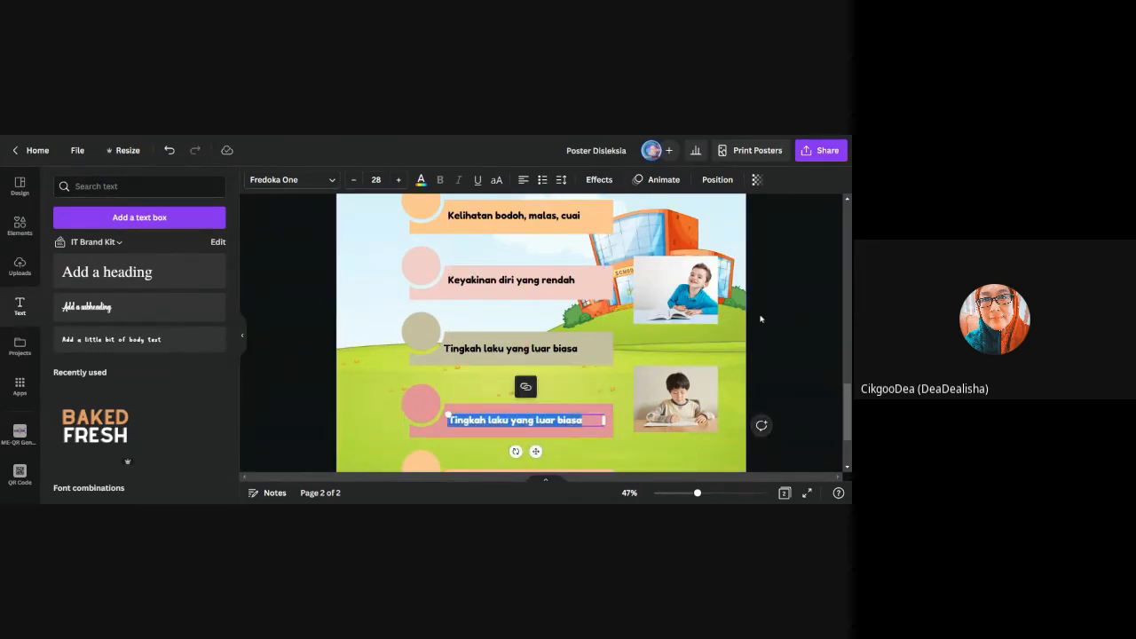
type("masala")
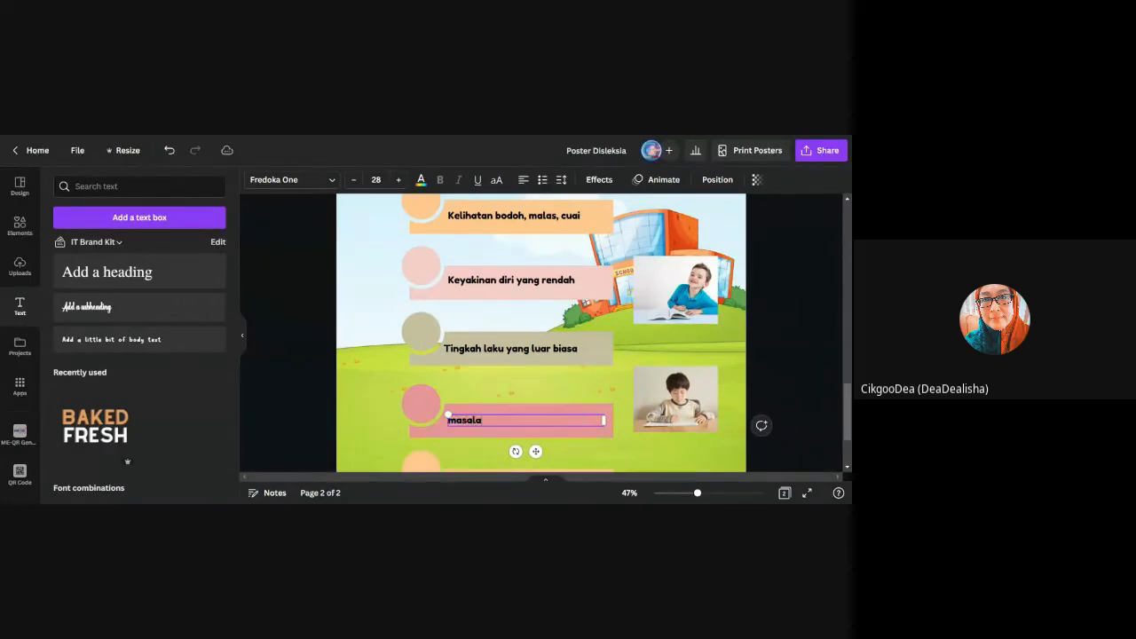
type("h bacaan")
left_click(788, 326)
- Duplicate the fifth bar's text box onto the orange sixth bar and change the copy to "Amat sensitif dan beremosi"
scroll(799, 364, "down", 3)
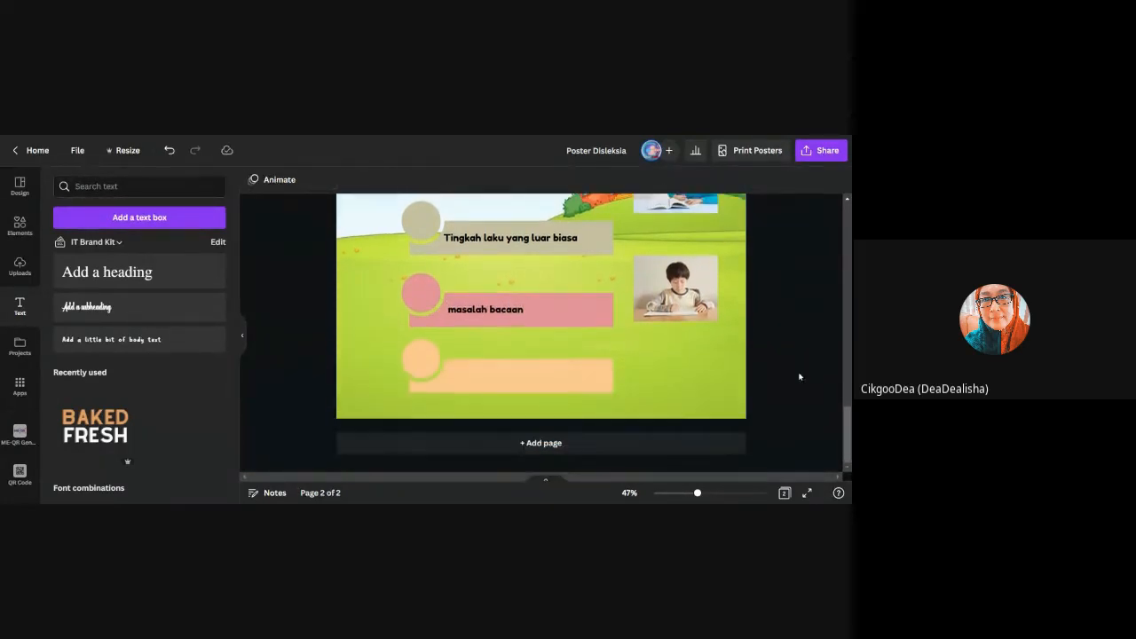
left_click(496, 310)
left_click(507, 276)
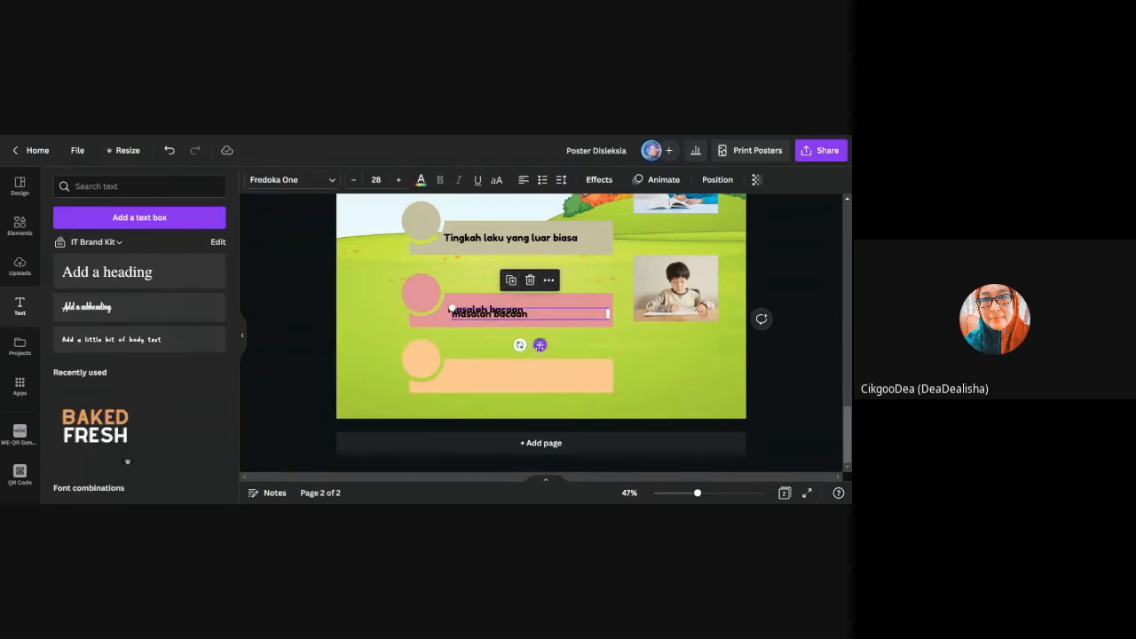
left_click_drag(540, 345, 533, 405)
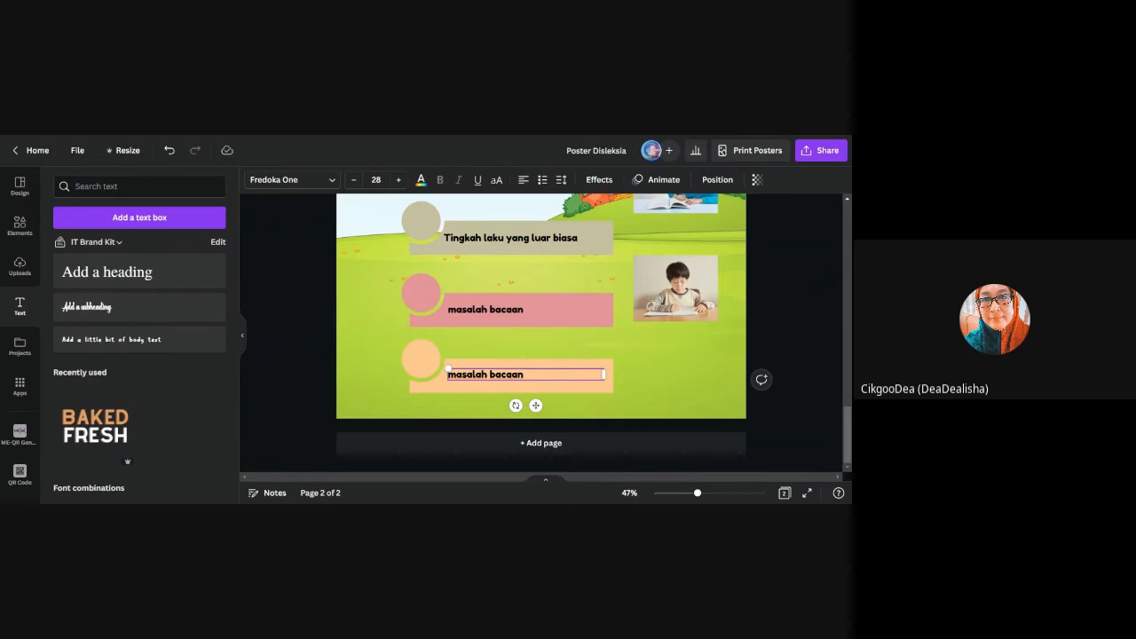
left_click_drag(524, 374, 448, 373)
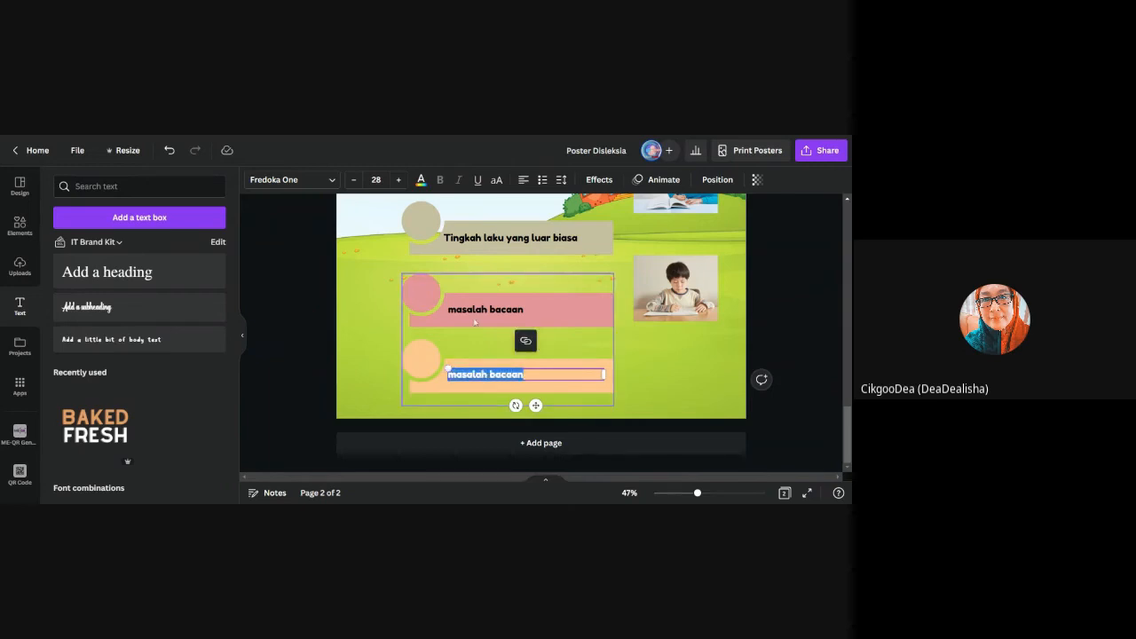
type("A")
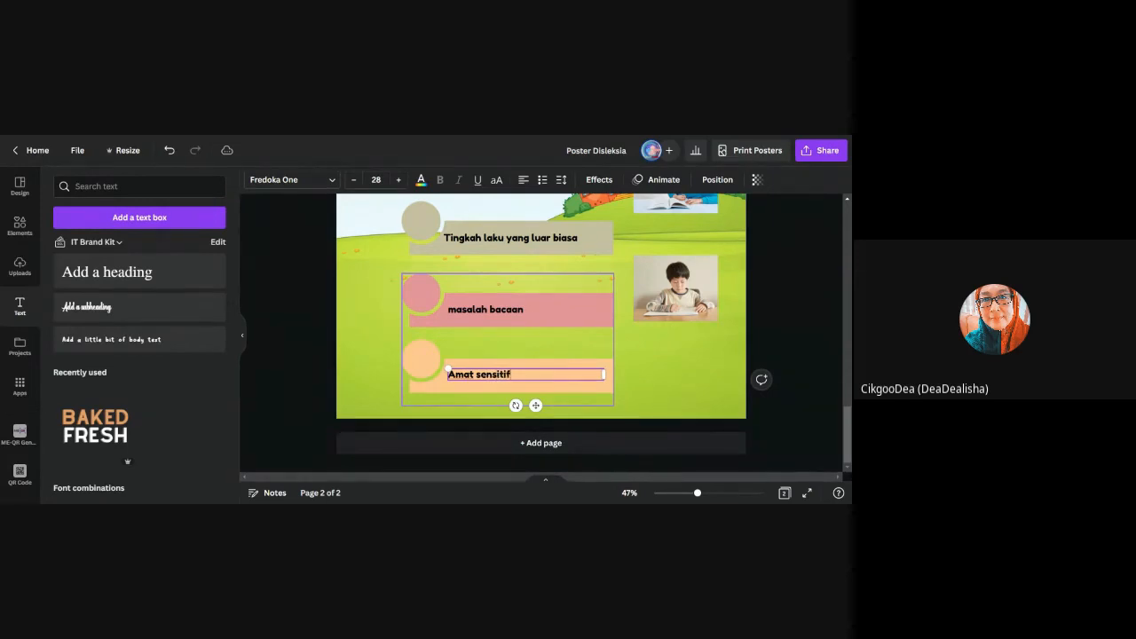
type("mat sensitif dan beremosi")
- Capitalise the first letter of the fifth bar's text so it reads "Masalah bacaan"
left_click(457, 316)
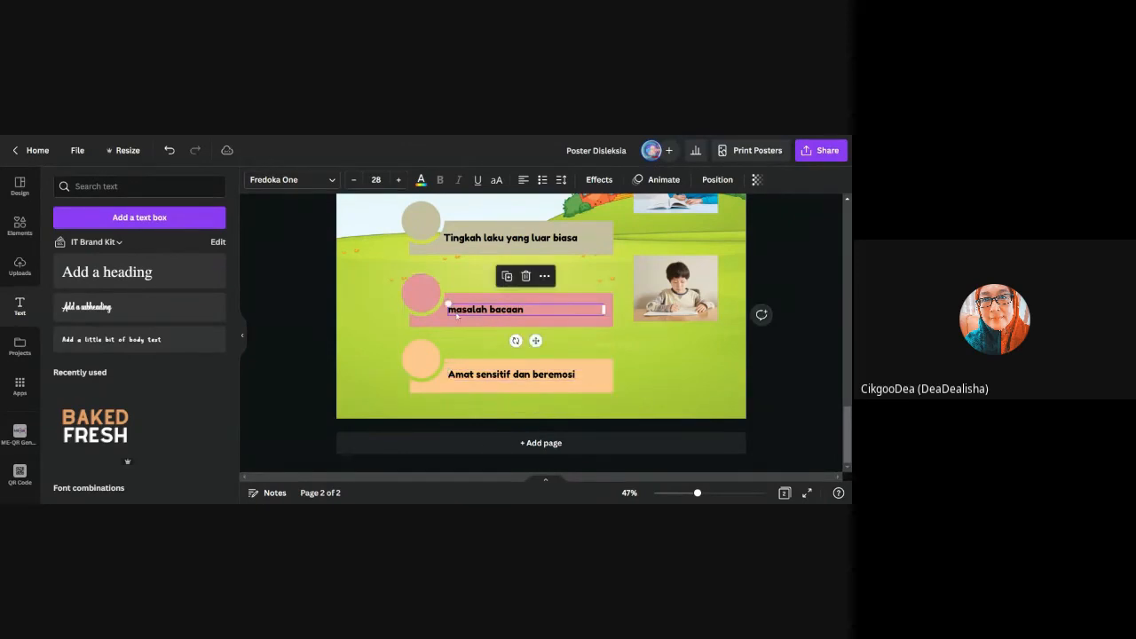
key("Left")
key("Delete")
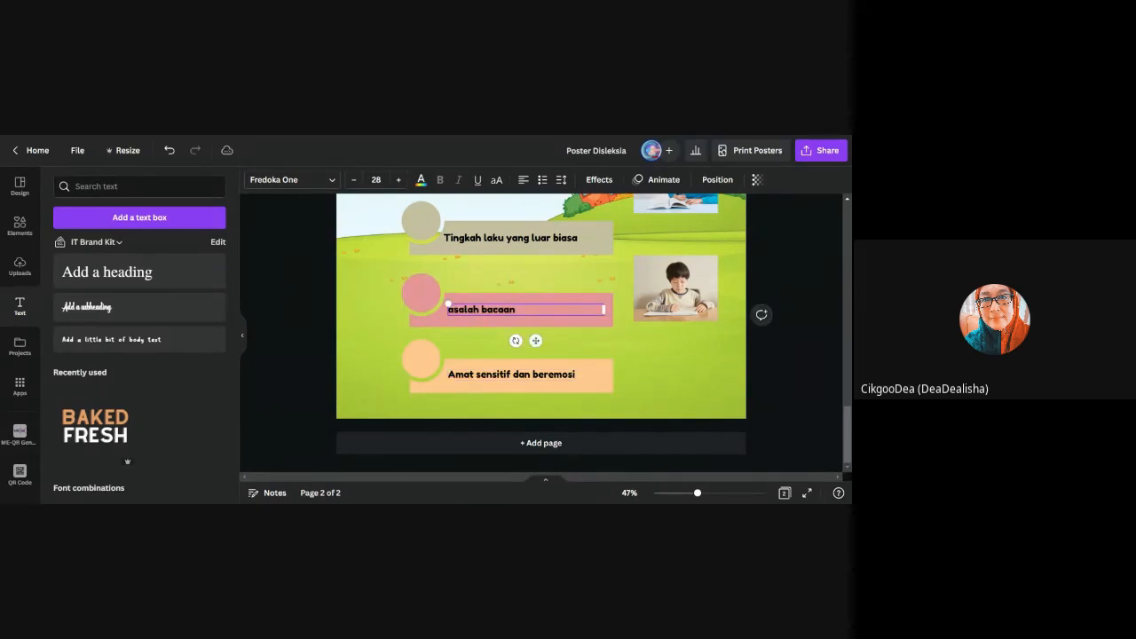
type("M")
left_click(691, 380)
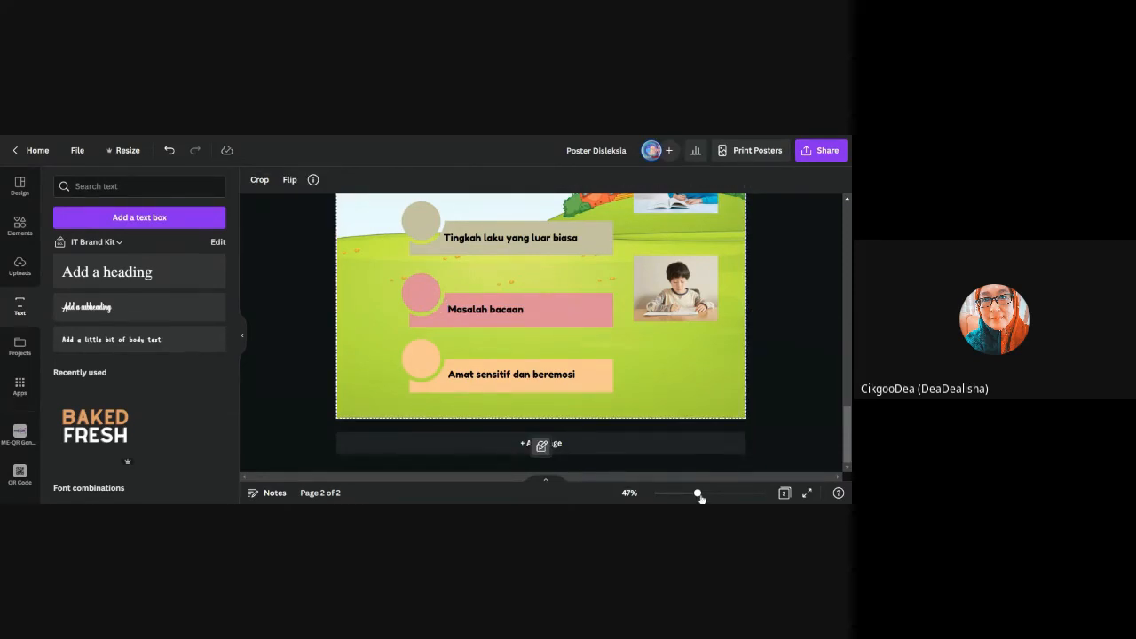
- Review the layout of page 2 from the heading down to the last bar
left_click_drag(696, 493, 692, 493)
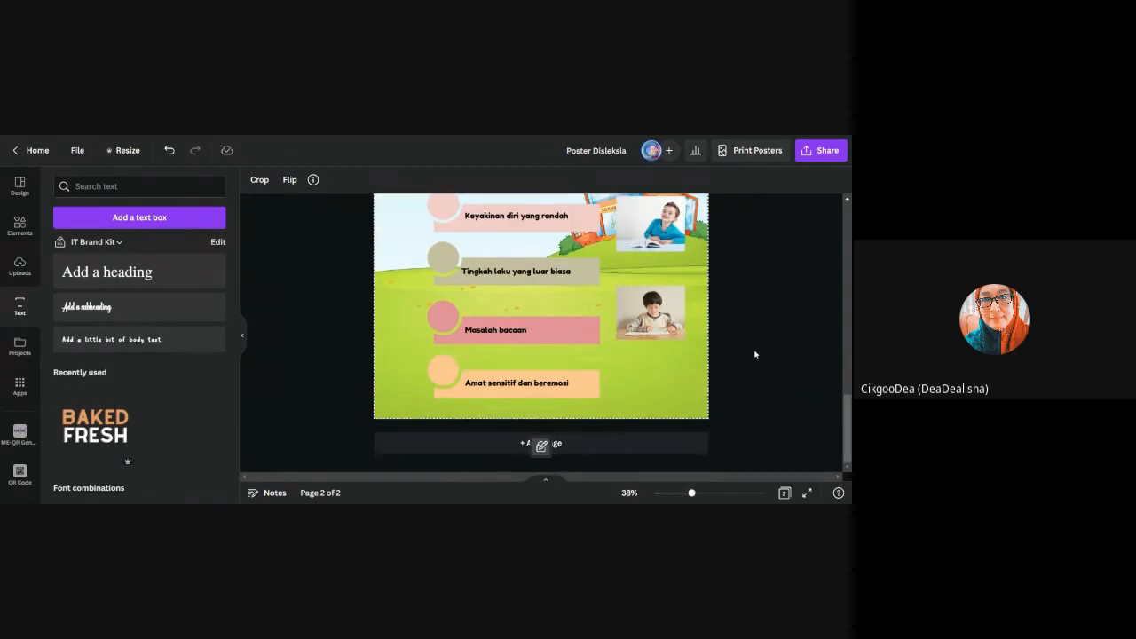
scroll(755, 354, "up", 3)
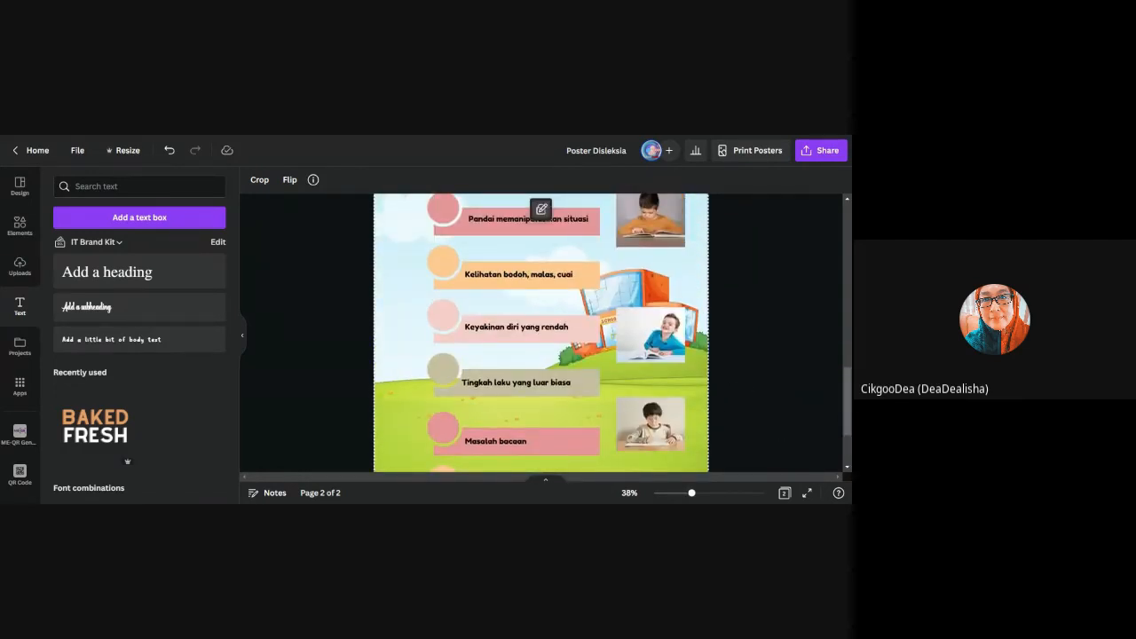
scroll(779, 407, "up", 3)
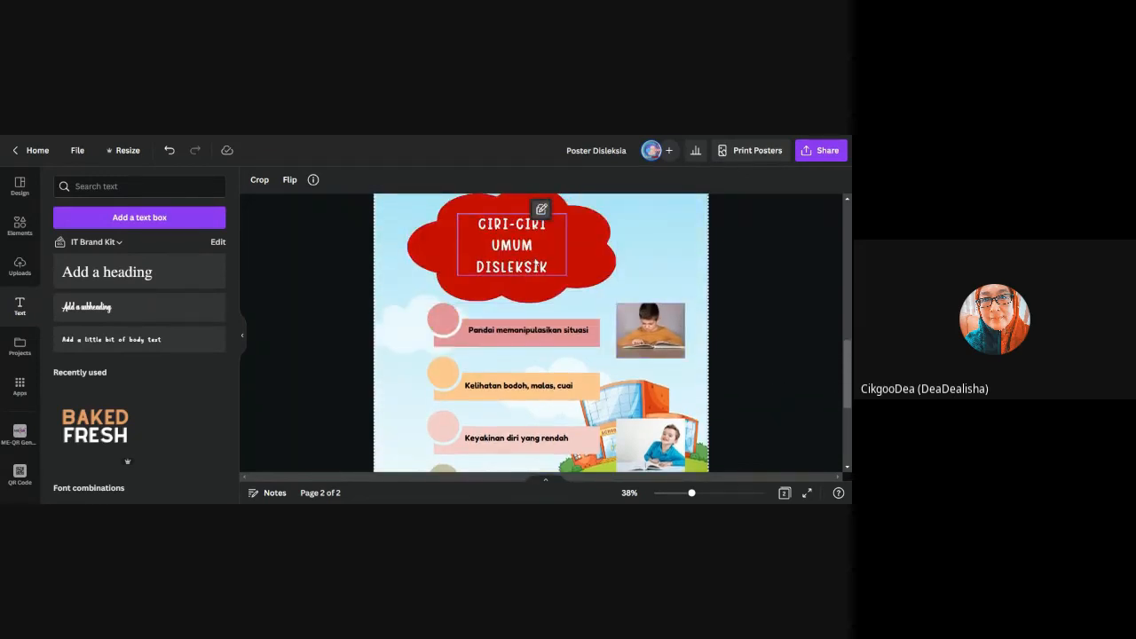
left_click(786, 322)
scroll(790, 329, "down", 6)
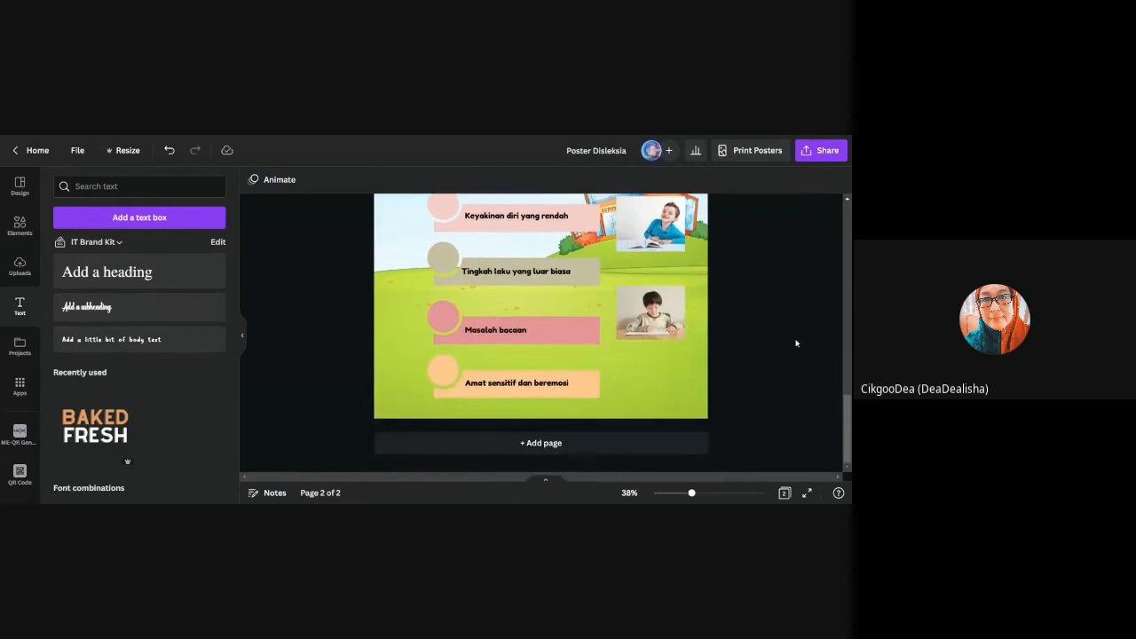
left_click(678, 494)
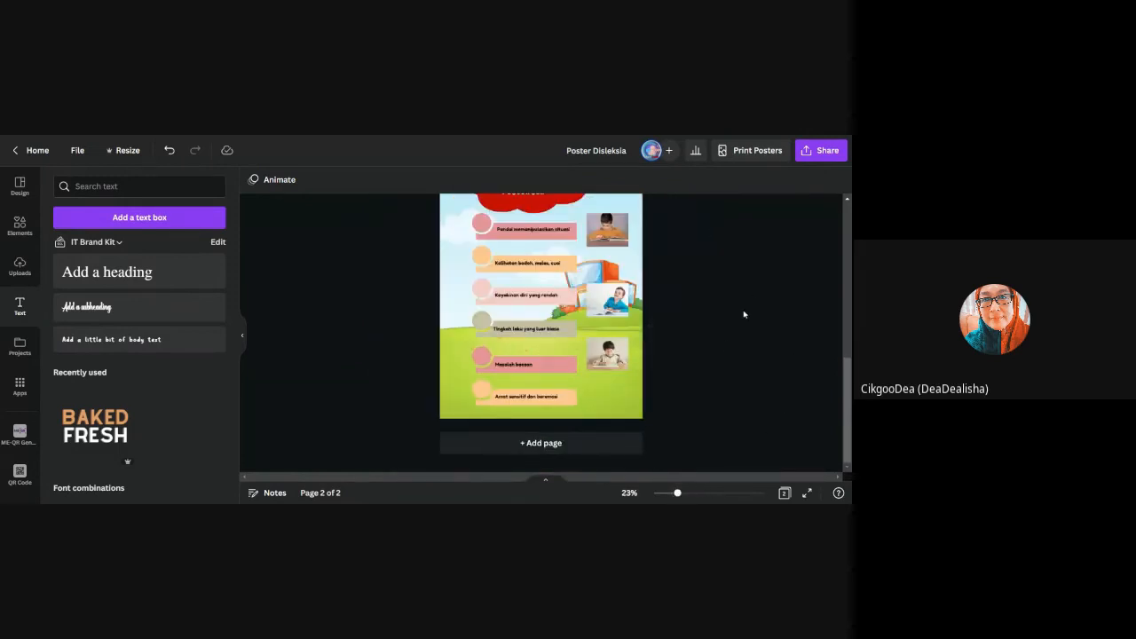
scroll(751, 314, "up", 3)
scroll(819, 312, "down", 3)
- Move the three children's photos slightly down the page, spacing them roughly evenly beside the six bars
left_click_drag(610, 351, 609, 372)
left_click_drag(618, 303, 610, 310)
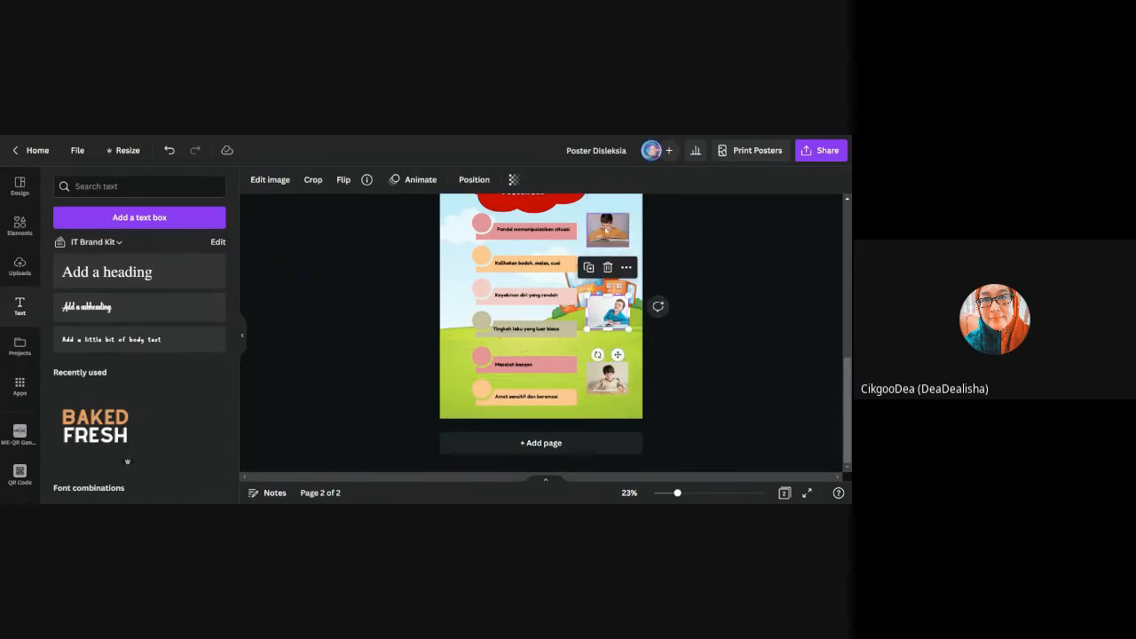
left_click_drag(608, 228, 607, 249)
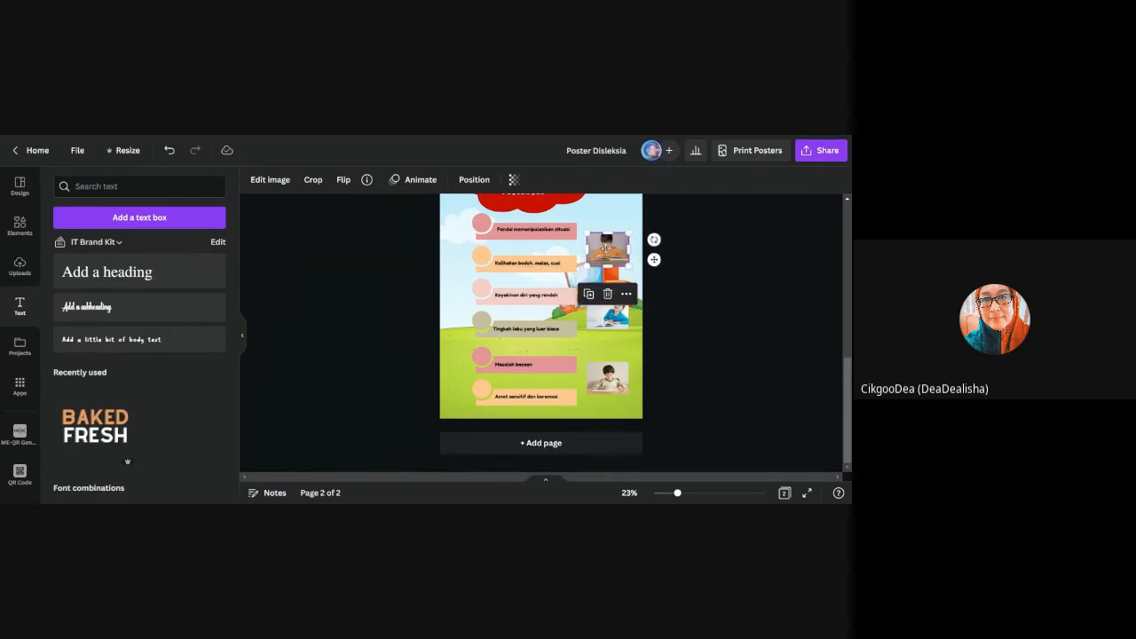
left_click(720, 284)
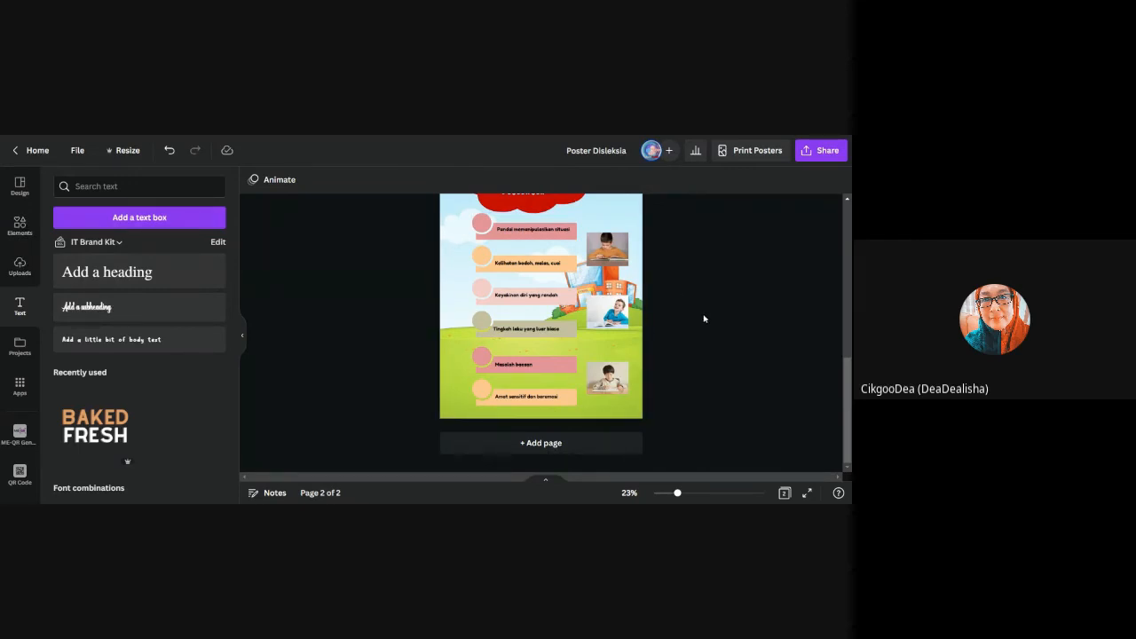
- Shift the red cloud shape slightly to the right and move the "CIRI-CIRI UMUM DISLEKSIK" heading text to match
scroll(704, 319, "up", 3)
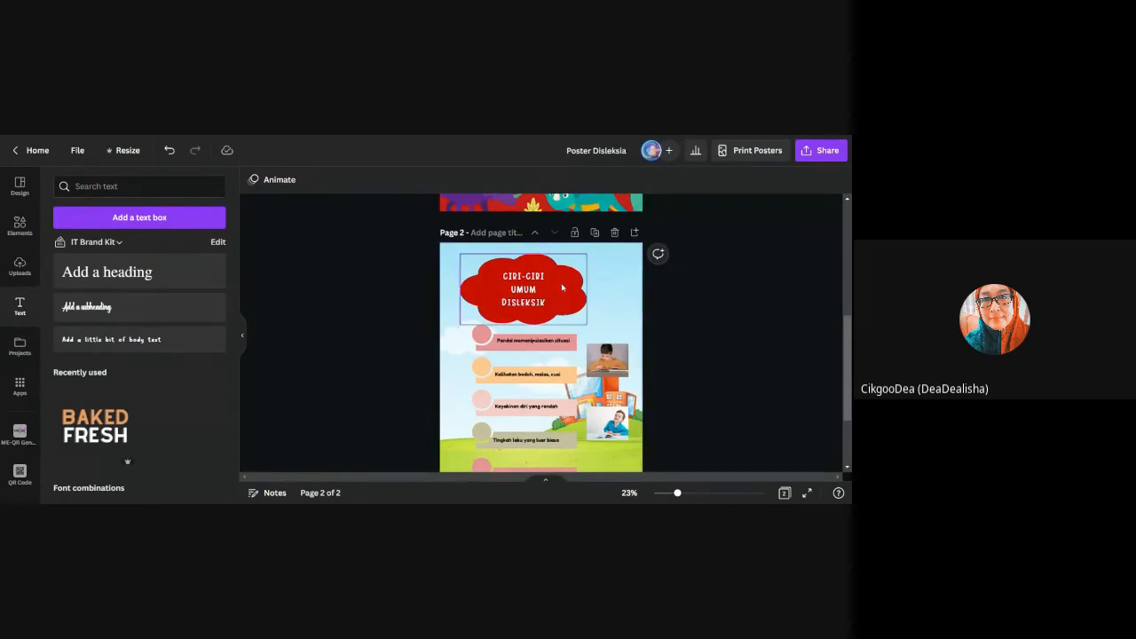
left_click_drag(567, 290, 578, 284)
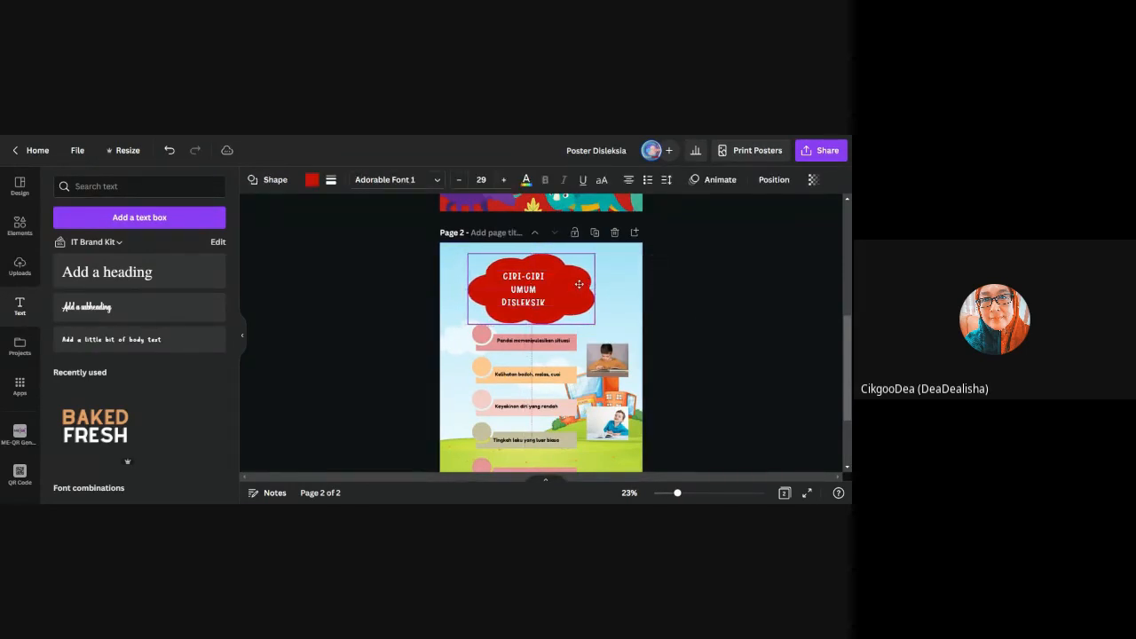
left_click(529, 289)
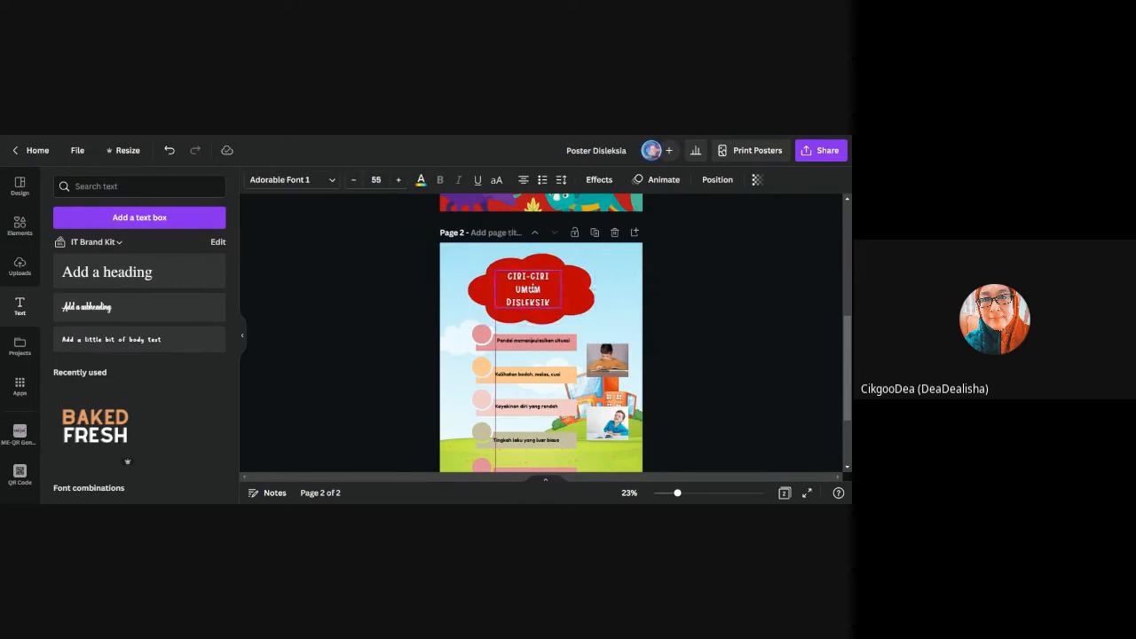
left_click(705, 290)
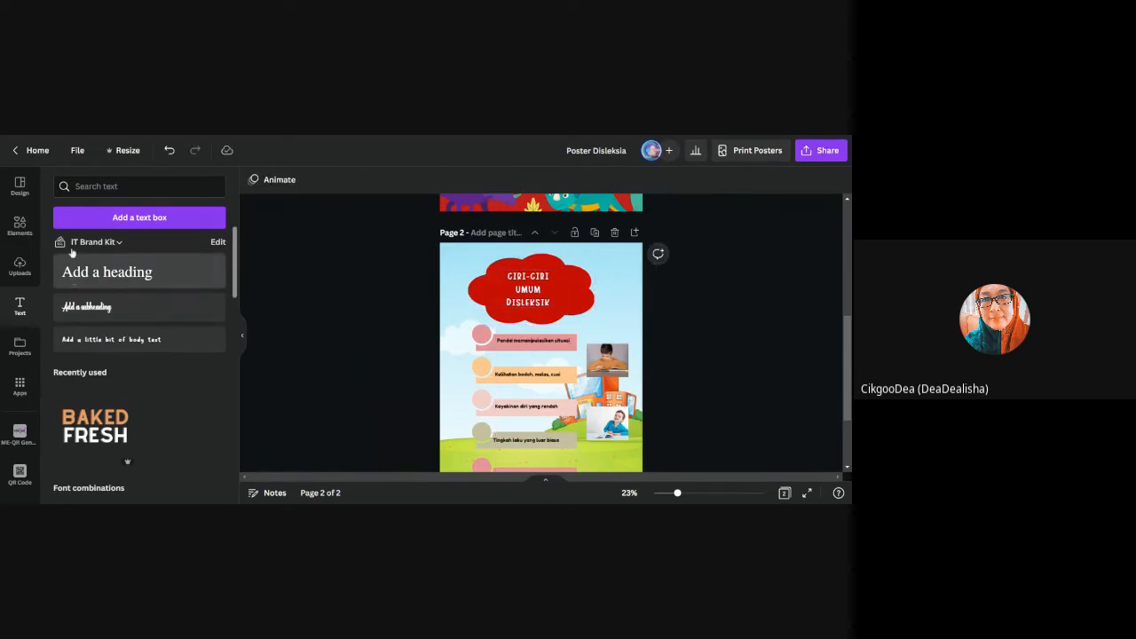
- Search the elements library for "cute animals" and look through the animal graphics it offers
left_click(20, 222)
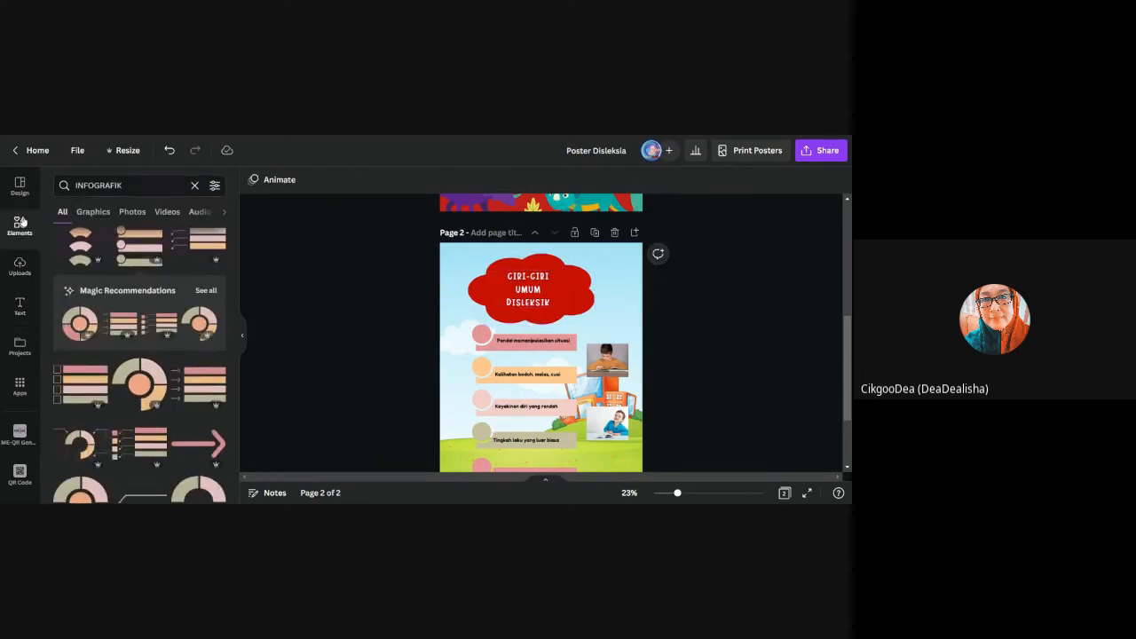
left_click(195, 185)
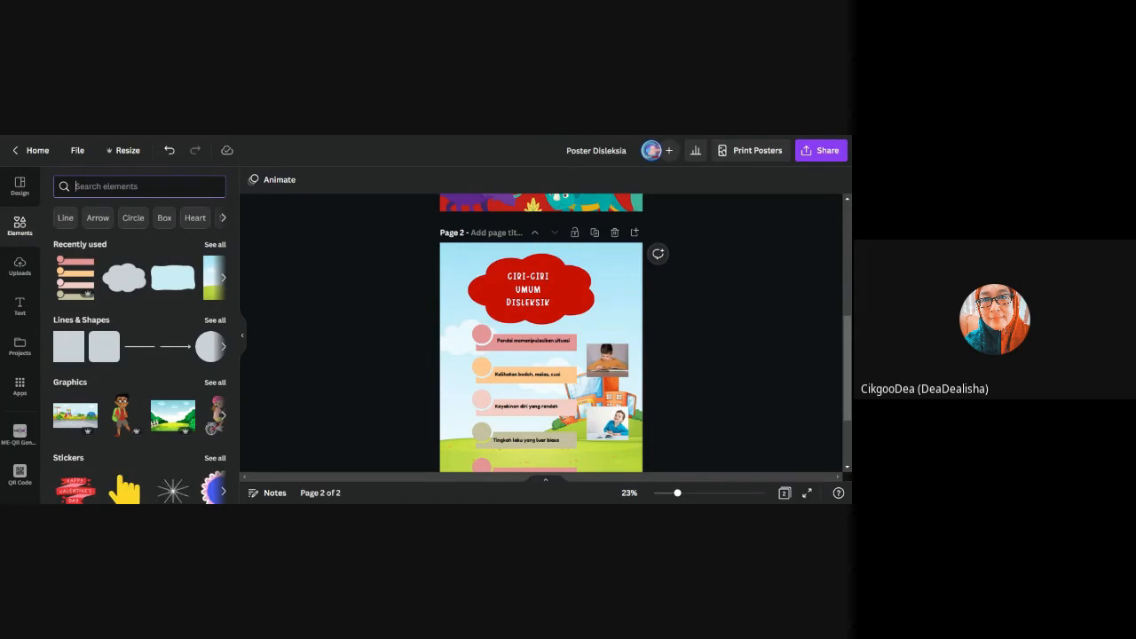
type("cute animals")
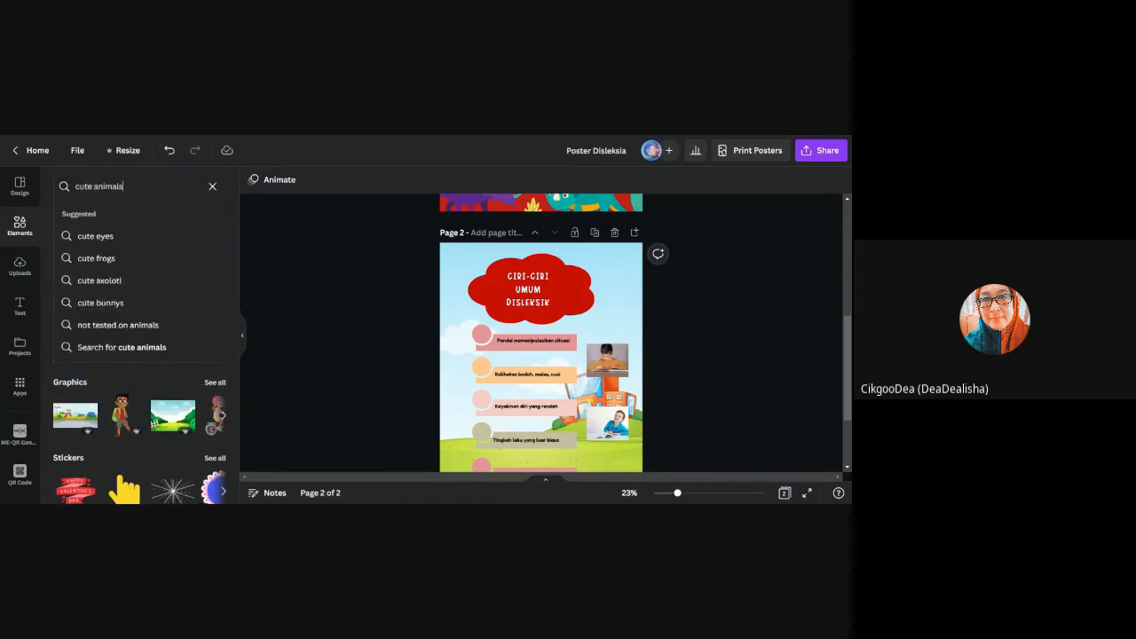
key("Return")
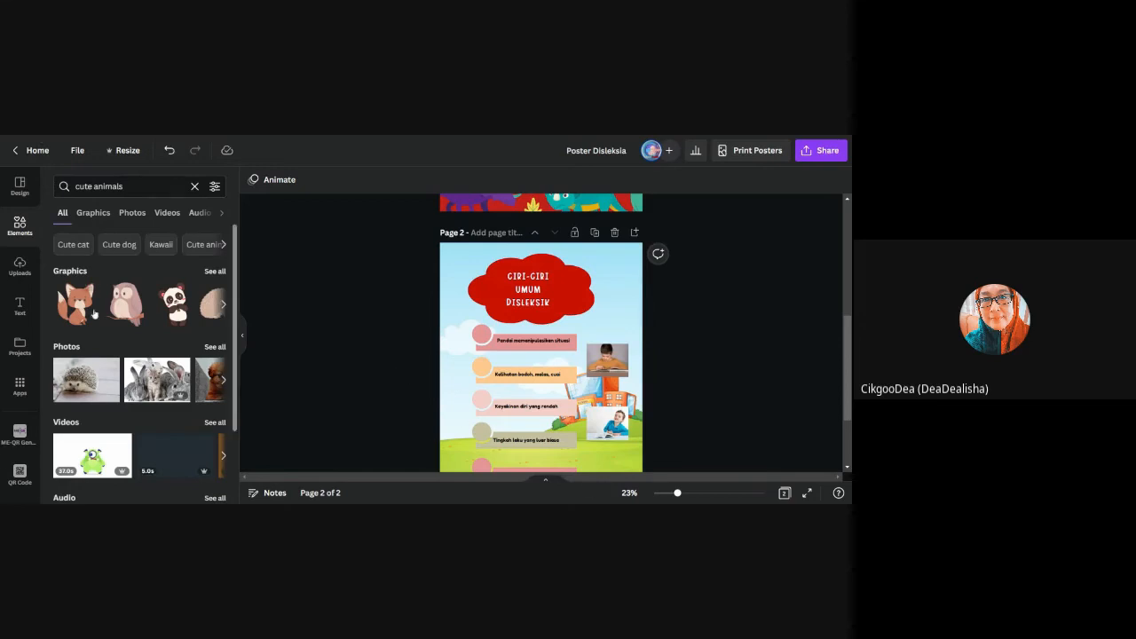
scroll(166, 281, "down", 1)
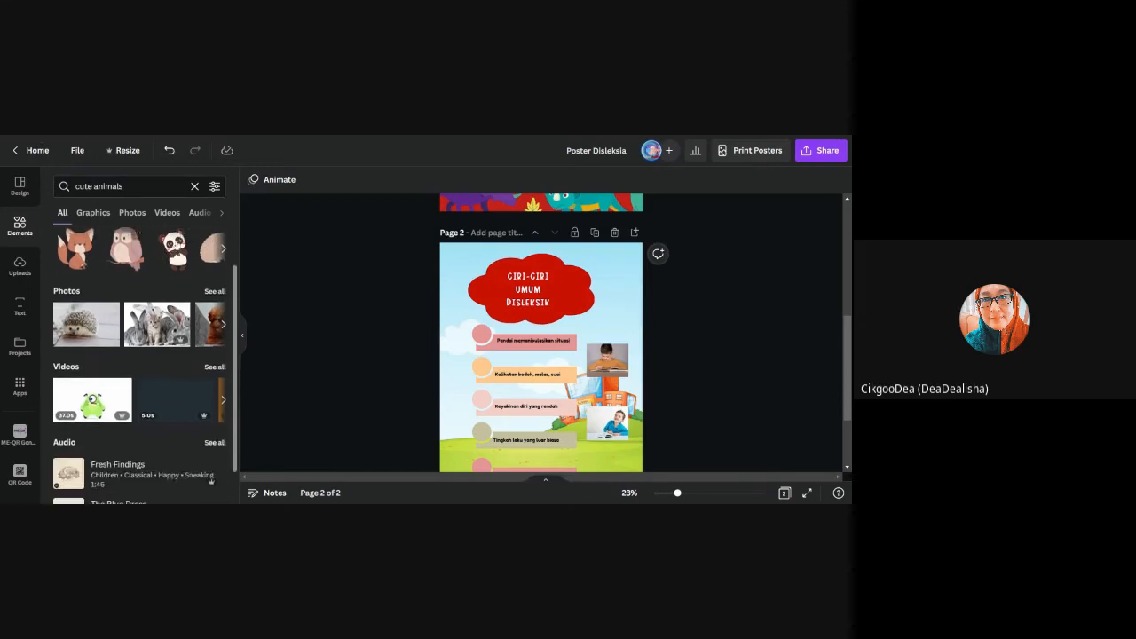
left_click(222, 250)
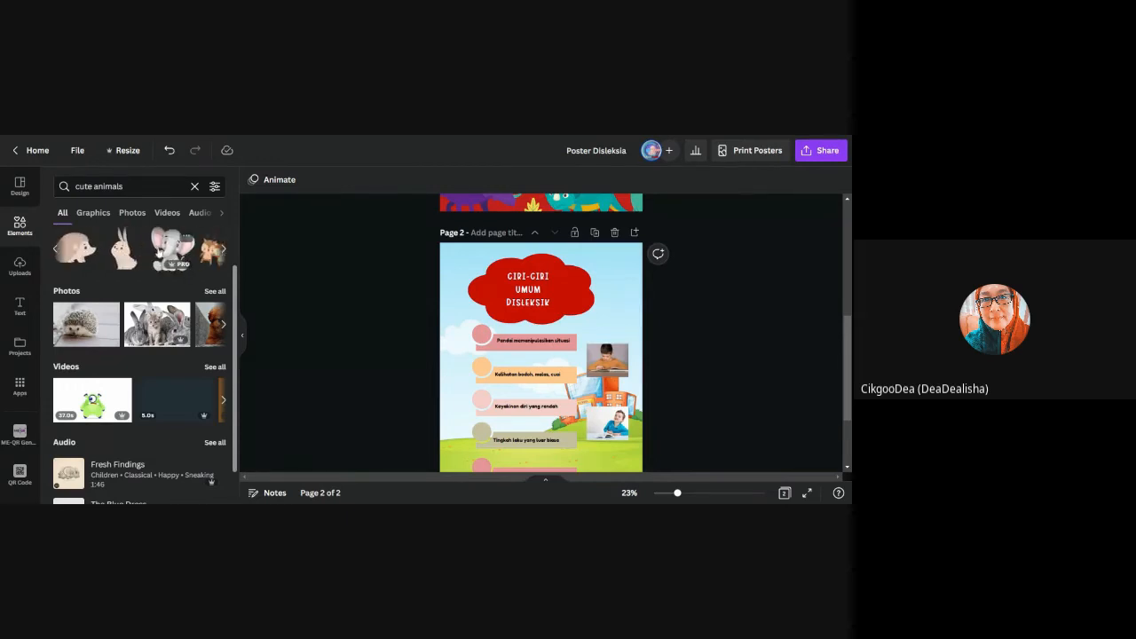
left_click(222, 251)
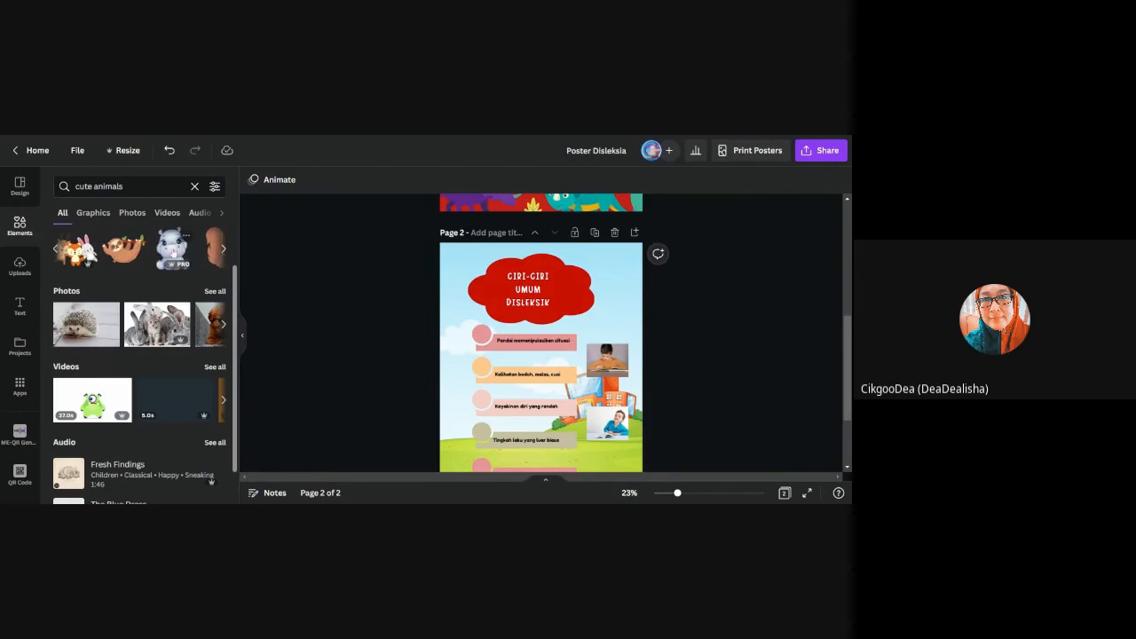
left_click(223, 252)
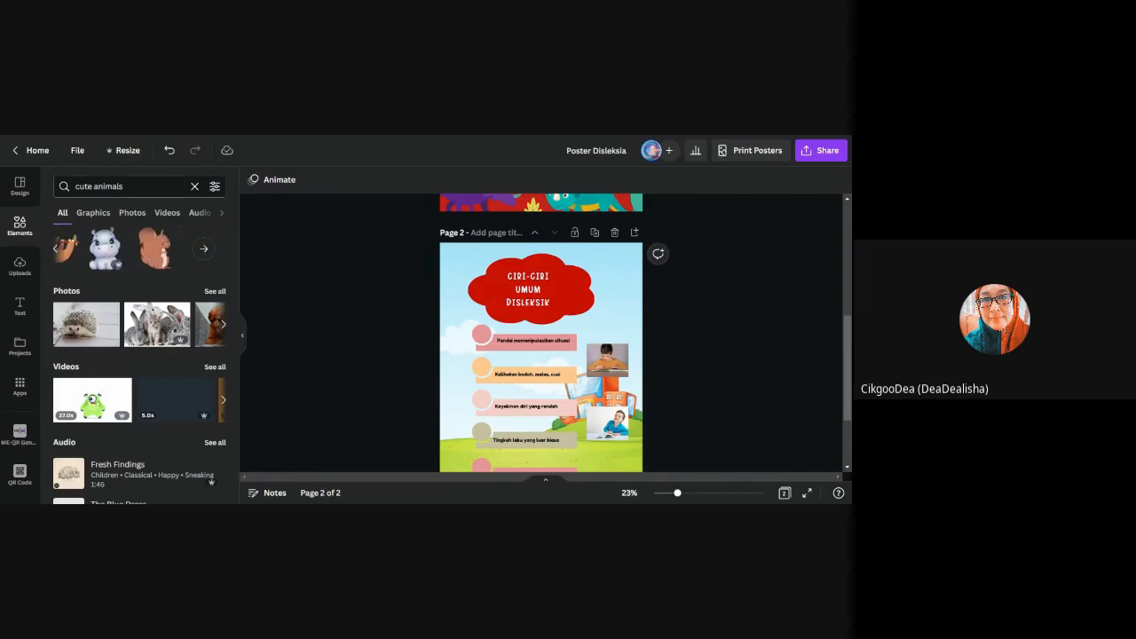
- Search the elements library for "books" and bring up further book graphics
left_click(195, 186)
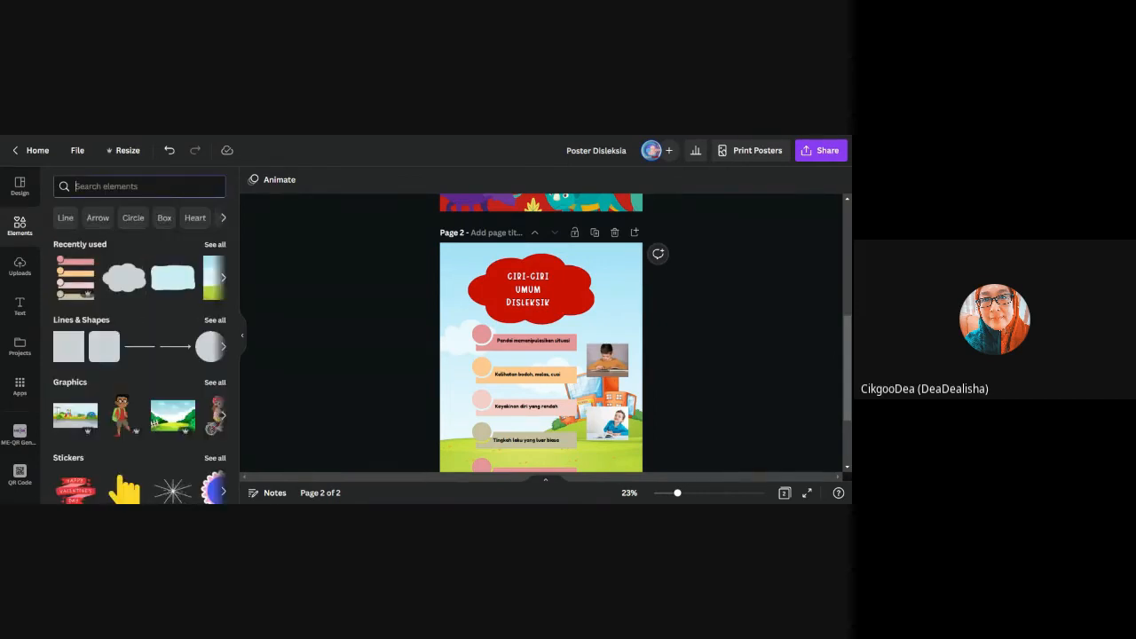
type("bb")
key("BackSpace")
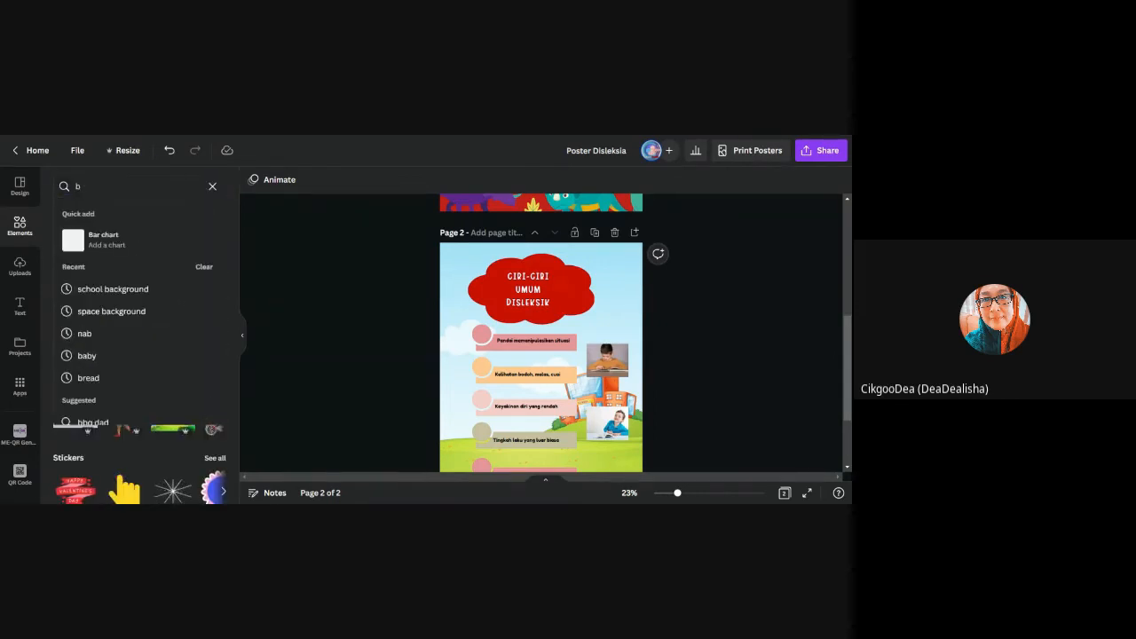
type("ooks")
key("Return")
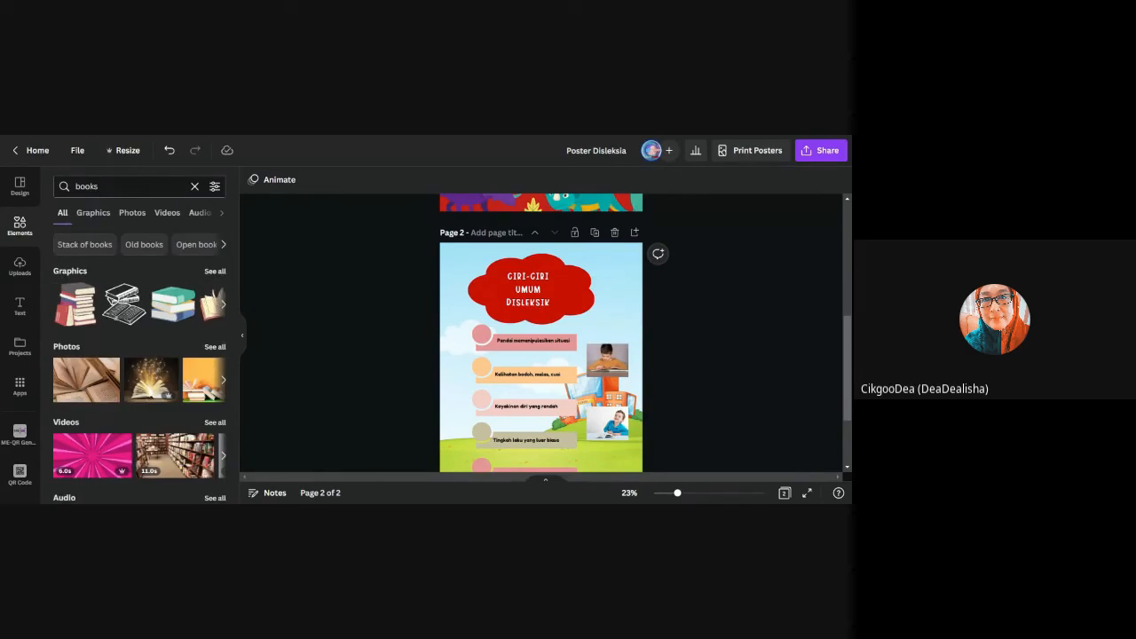
left_click(223, 305)
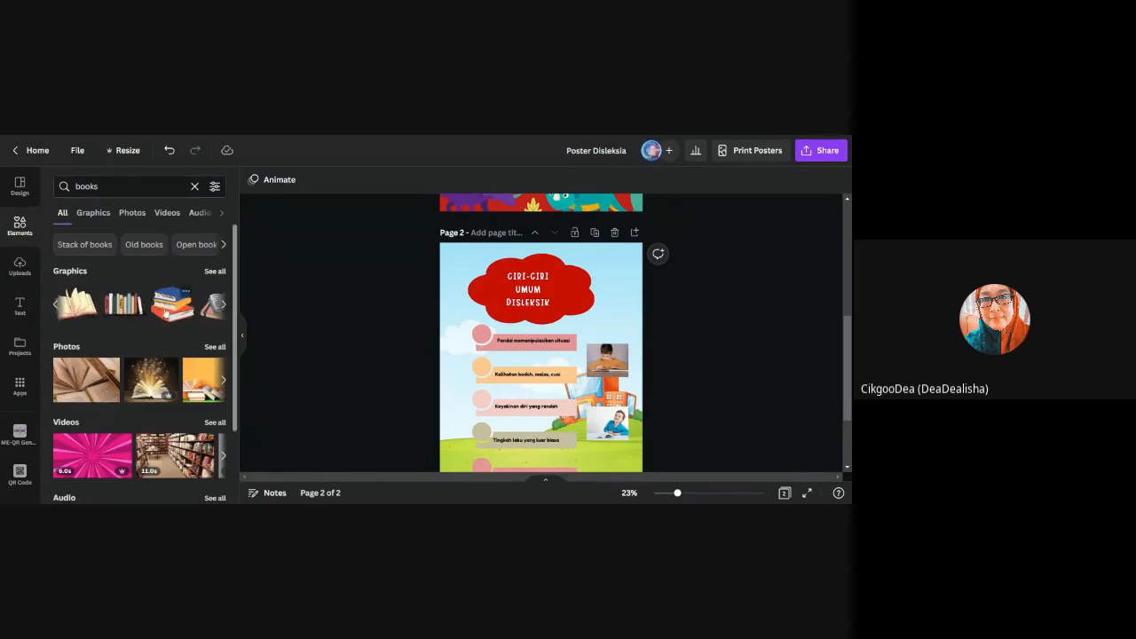
- Add the open book graphic to page 2, shrink it and place it in the page's lower-right corner below the third photo
left_click(75, 303)
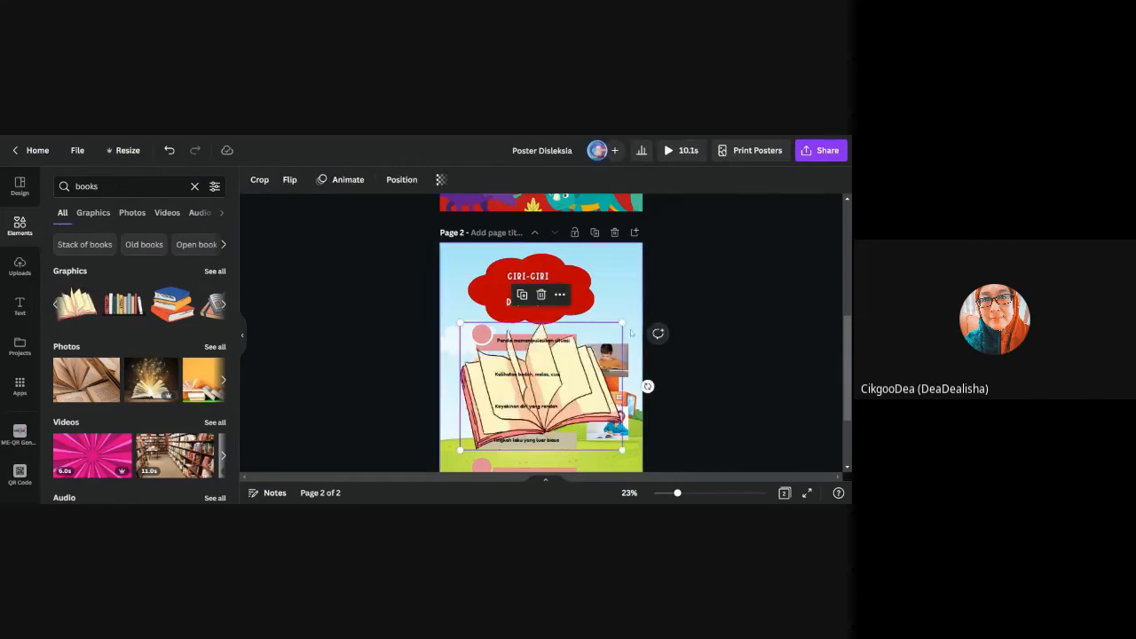
left_click_drag(625, 323, 458, 457)
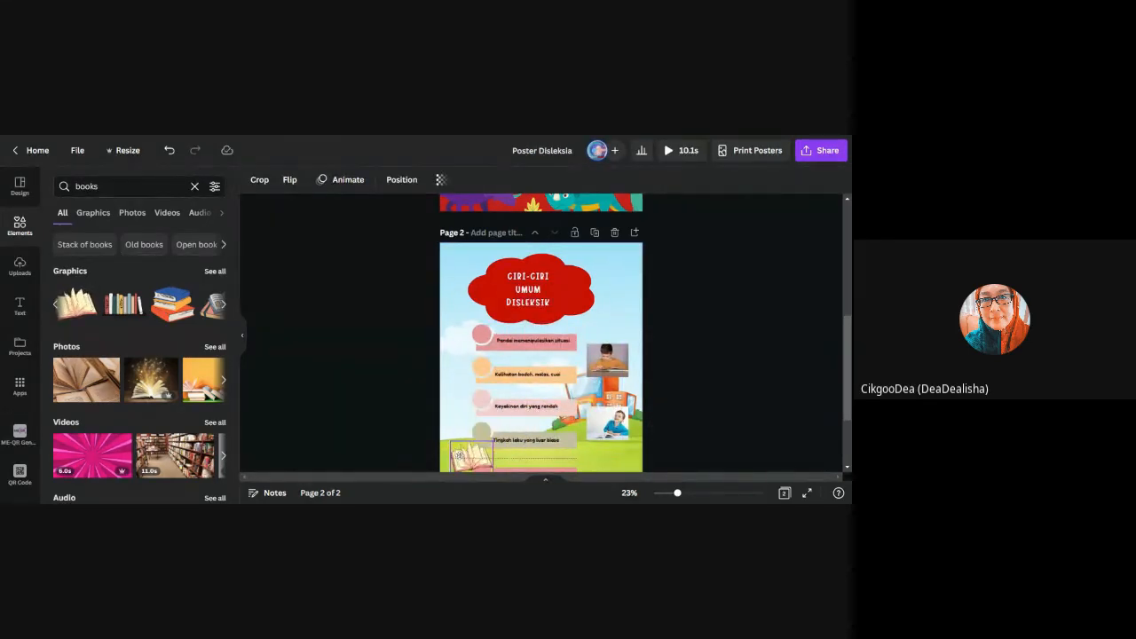
left_click(742, 345)
scroll(742, 344, "down", 3)
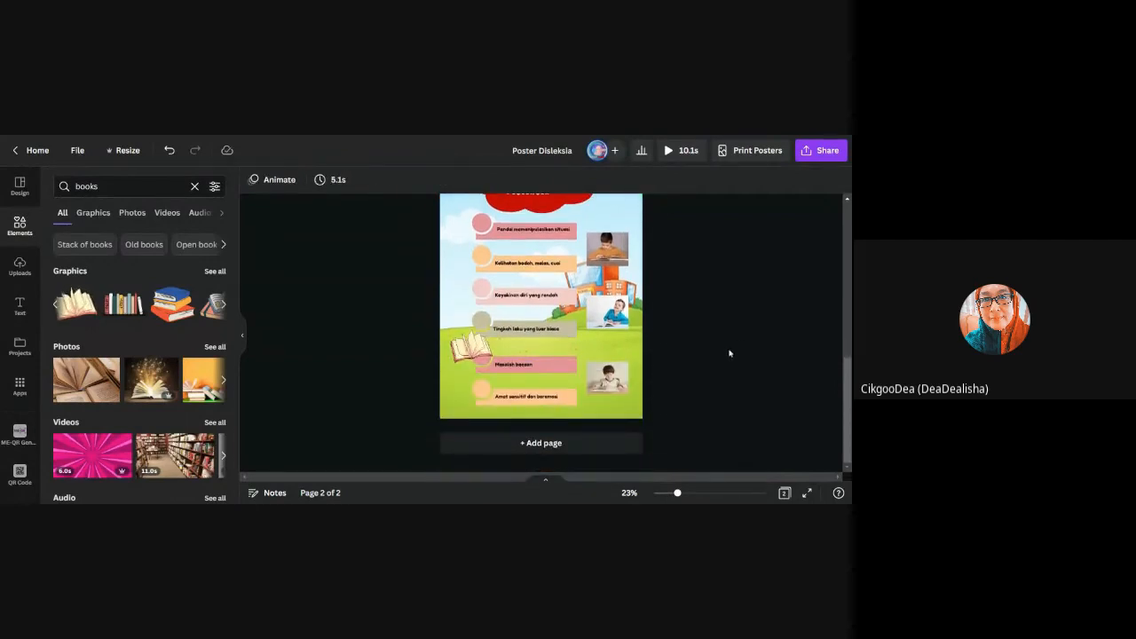
left_click(470, 347)
left_click_drag(471, 346, 613, 403)
left_click(716, 304)
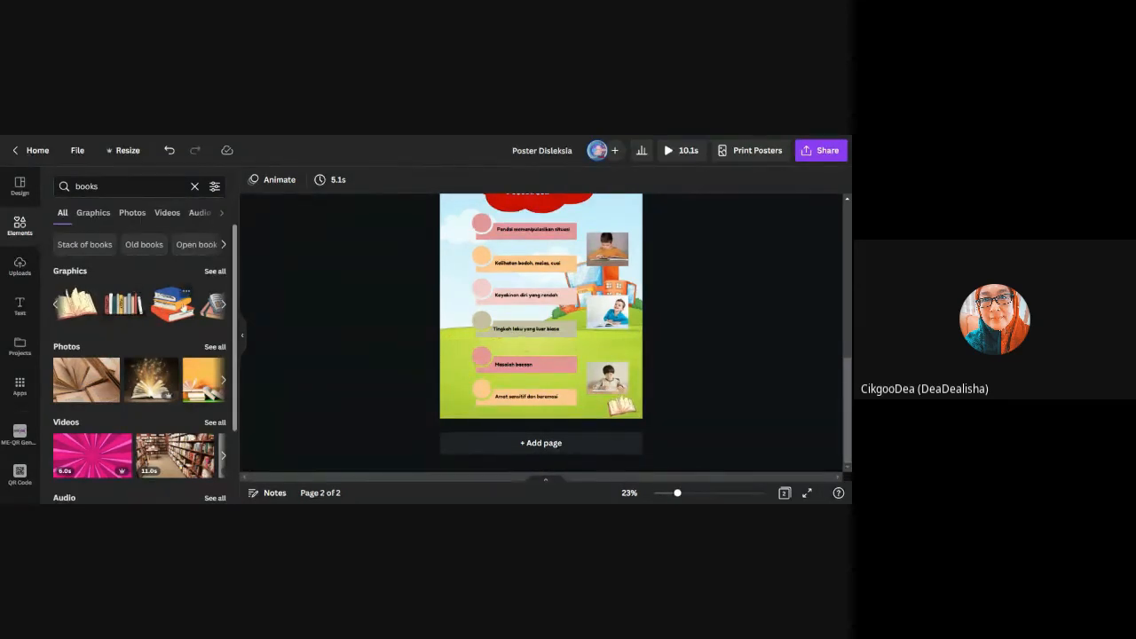
- Add the stack of blue, orange and red books, shrink it and place it in page 2's lower-left corner beside the last bar
left_click(172, 304)
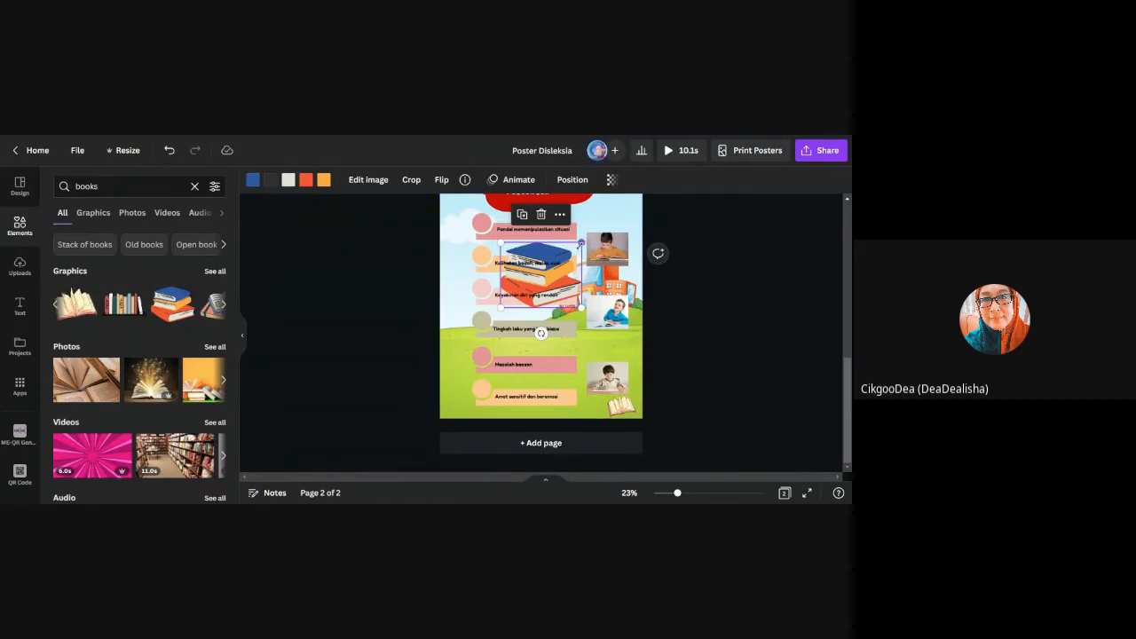
left_click_drag(581, 244, 534, 281)
left_click_drag(526, 333, 461, 446)
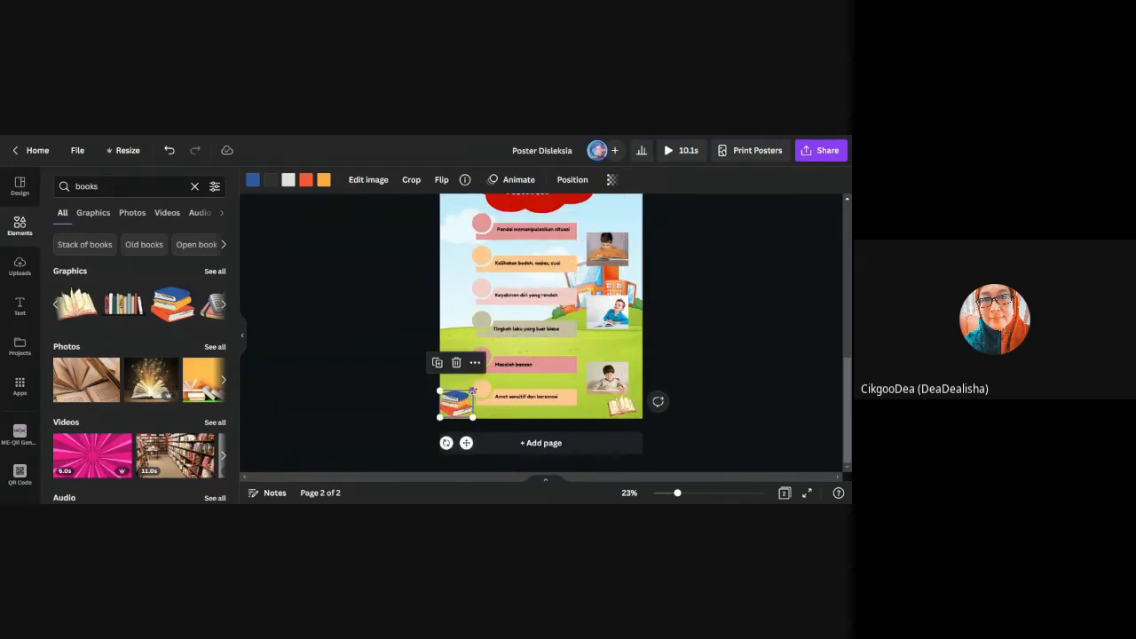
left_click_drag(473, 390, 463, 400)
left_click_drag(461, 442, 467, 436)
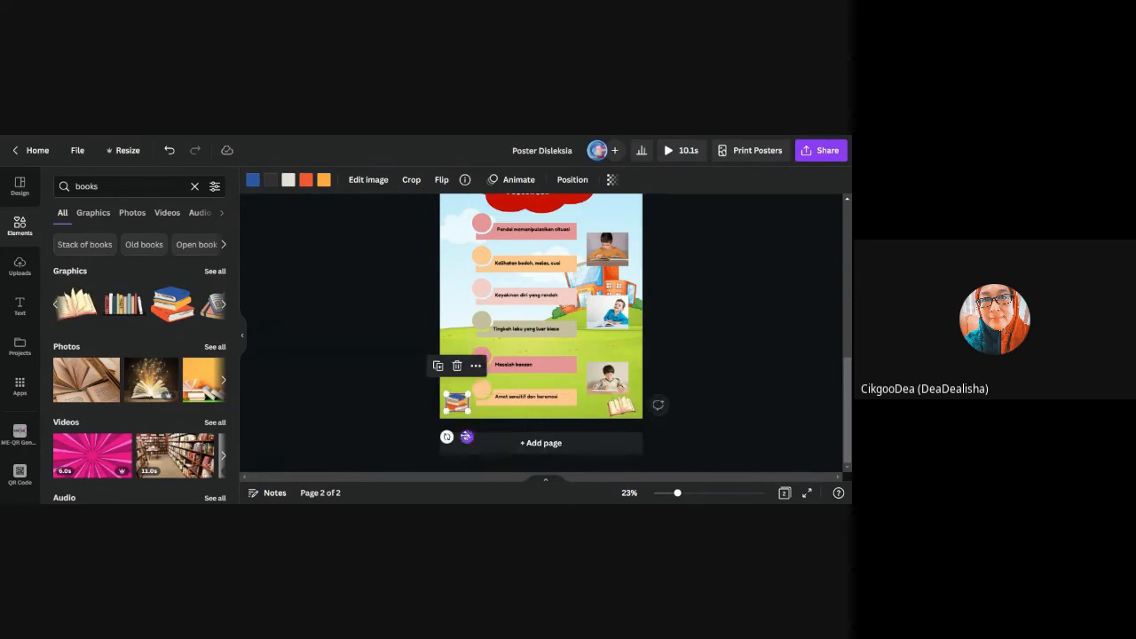
left_click(716, 335)
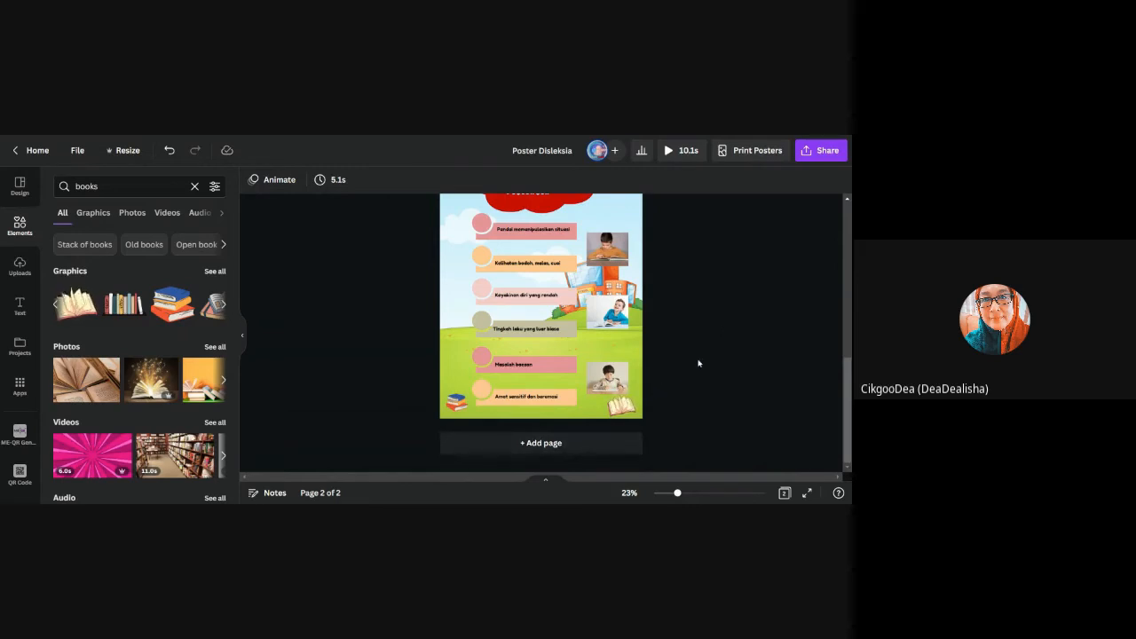
- Search the elements library for "mushroom"
scroll(710, 319, "up", 3)
scroll(706, 323, "down", 3)
scroll(701, 329, "up", 2)
scroll(700, 341, "up", 1)
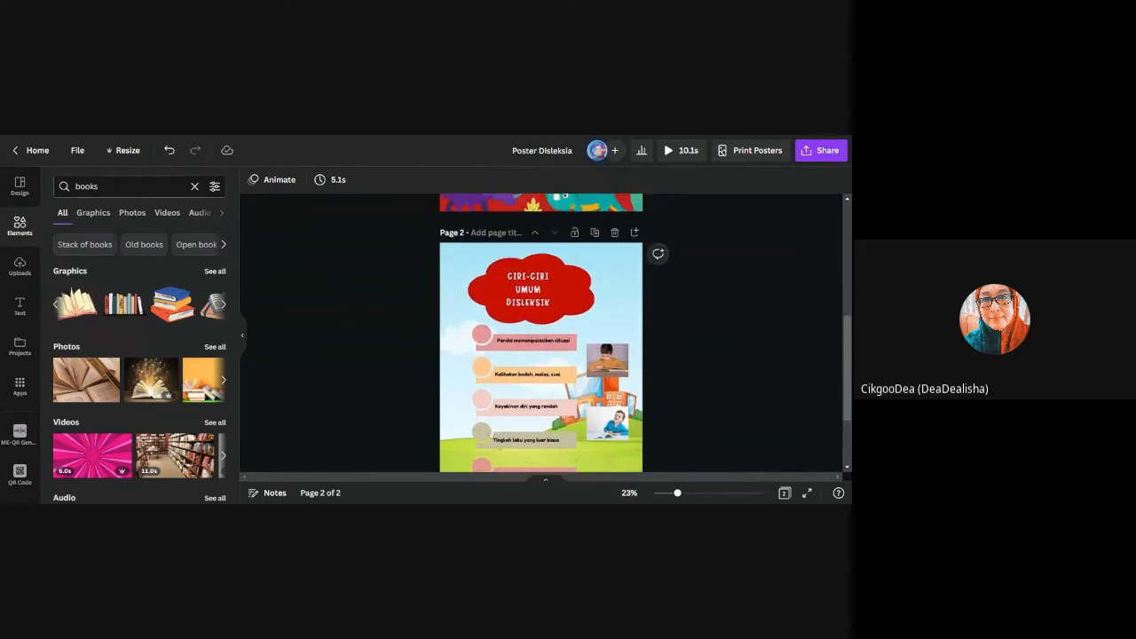
left_click(195, 187)
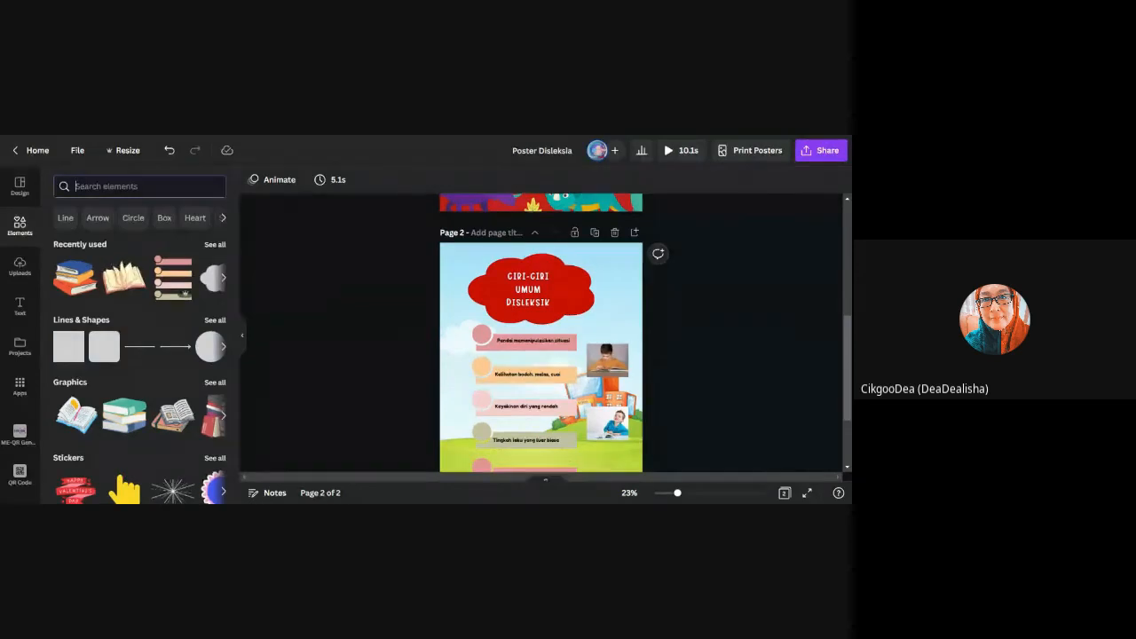
type("mushroo")
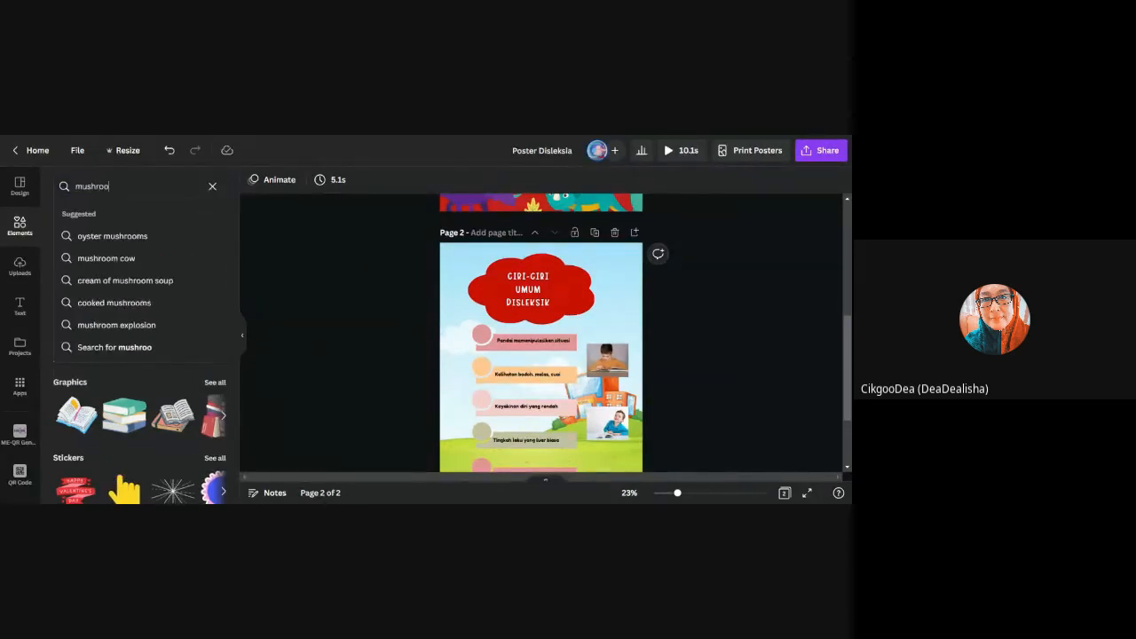
type("m")
key("Return")
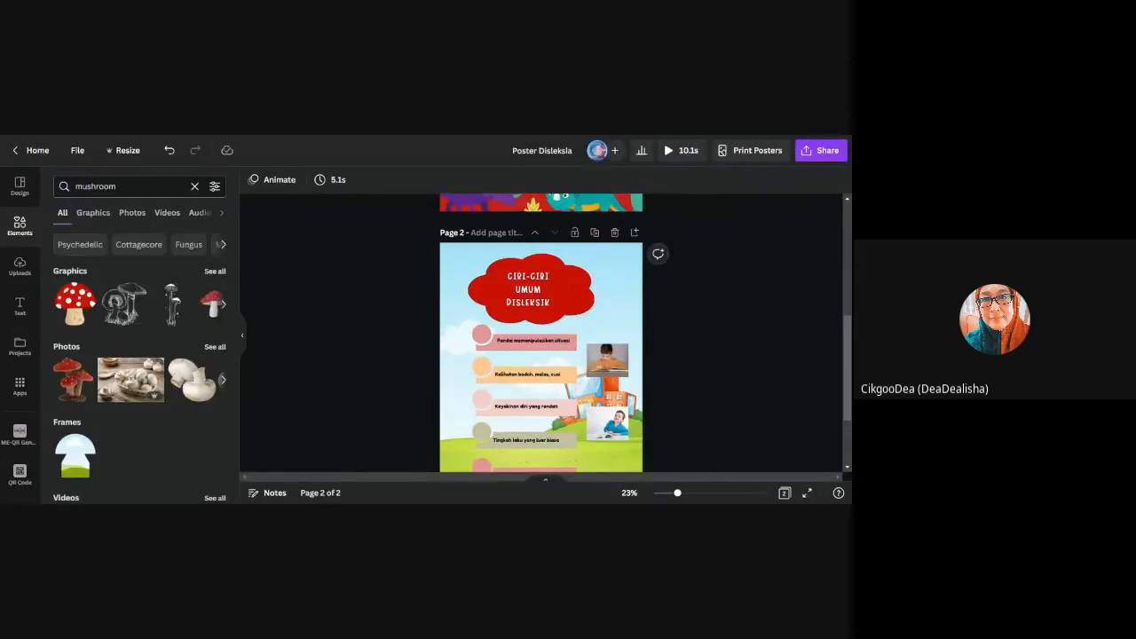
- Add the red mushroom with white spots, shrink it to a small size and place it on the grass horizon at the page's left edge
left_click(85, 299)
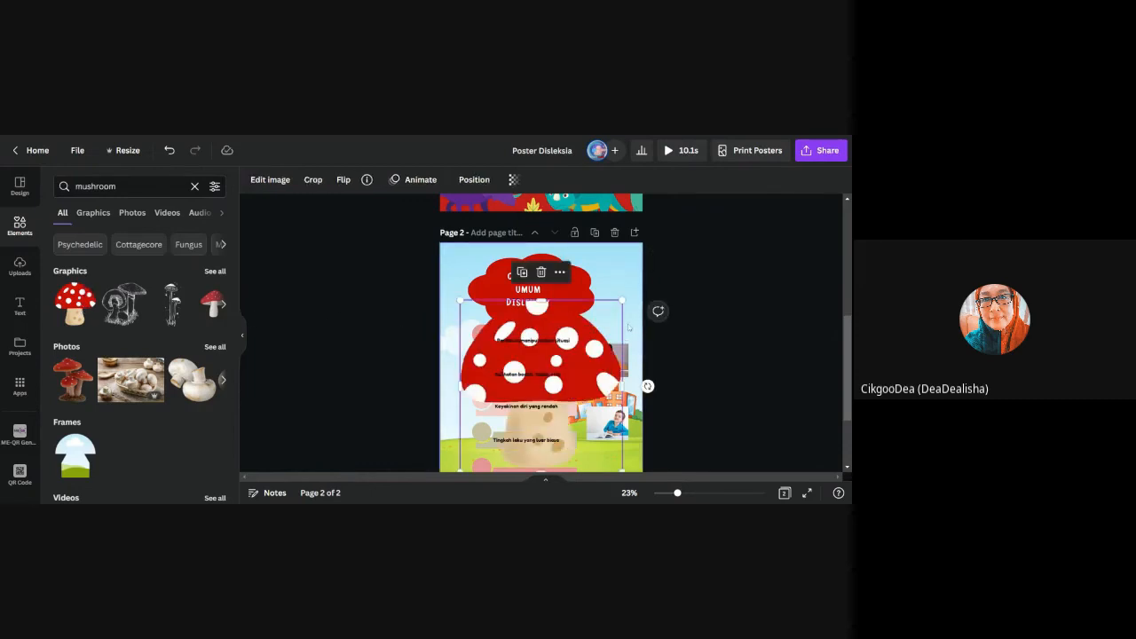
left_click_drag(621, 300, 493, 437)
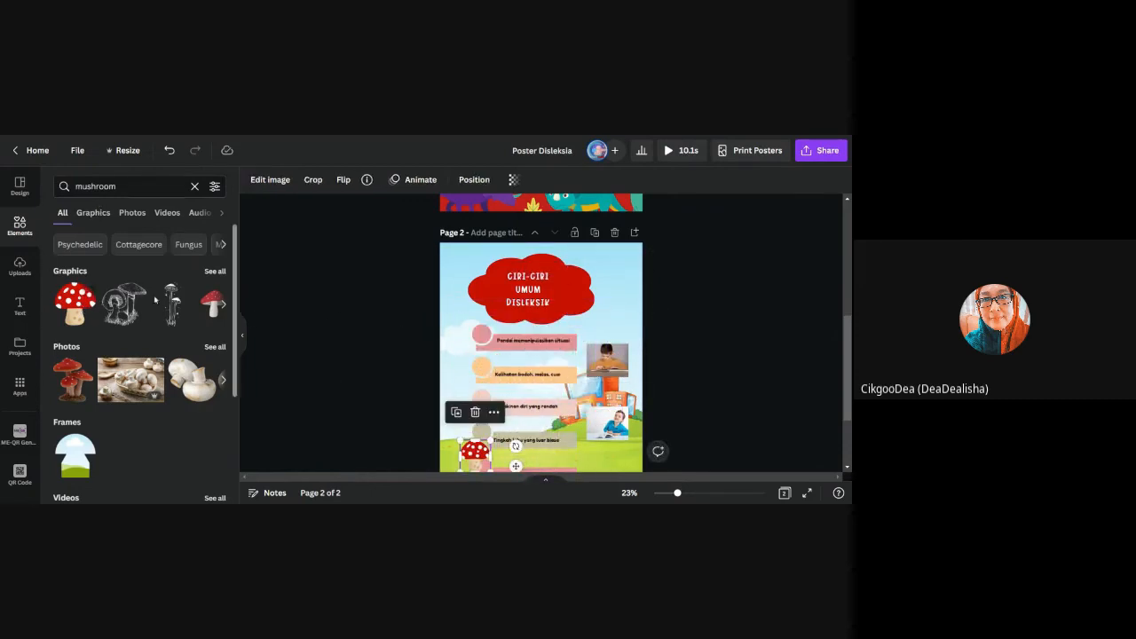
scroll(542, 355, "down", 2)
left_click_drag(475, 344, 455, 320)
left_click_drag(454, 363, 463, 357)
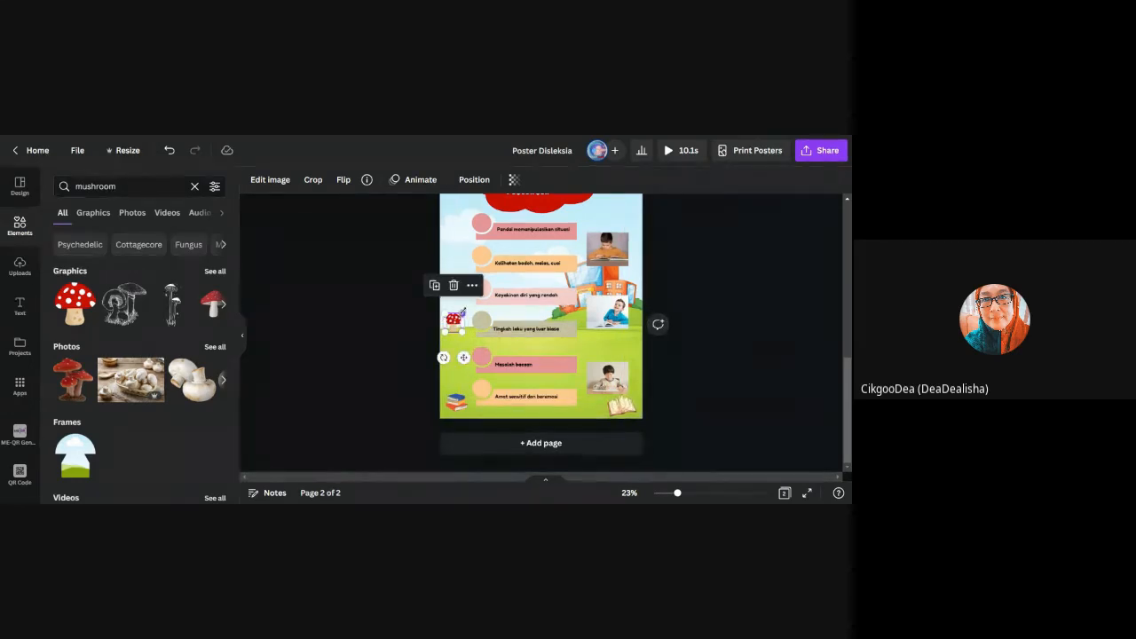
left_click_drag(463, 311, 458, 317)
left_click(723, 368)
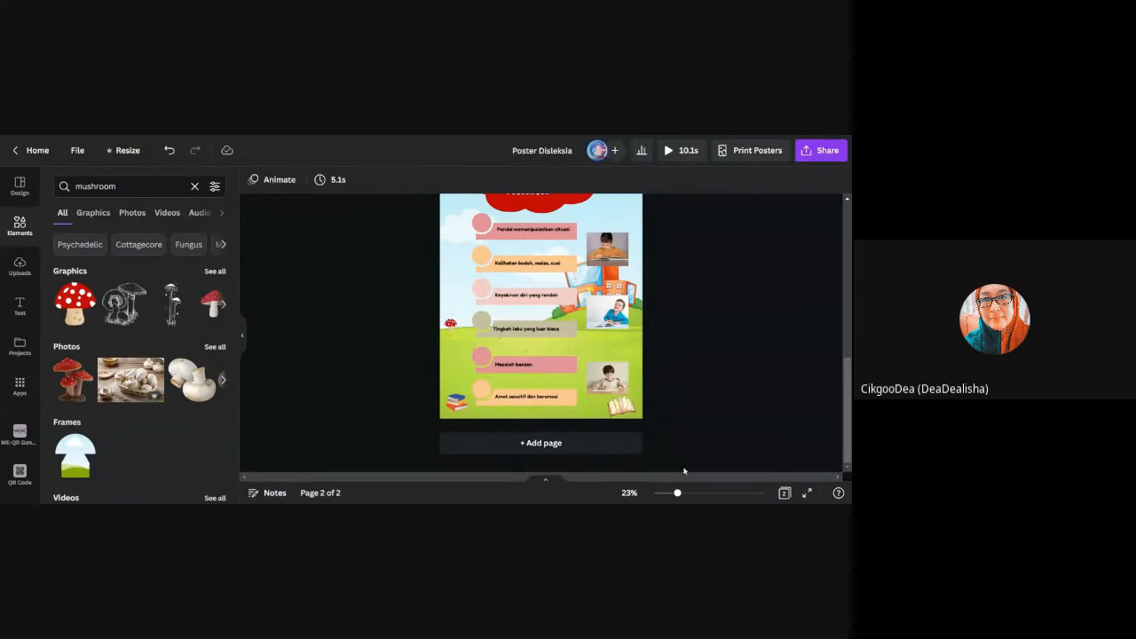
- Search for "kids" and place a reduced row of cartoon children along the grass horizon, beside the mushroom and across the third and fourth bars
left_click(194, 187)
type("ki")
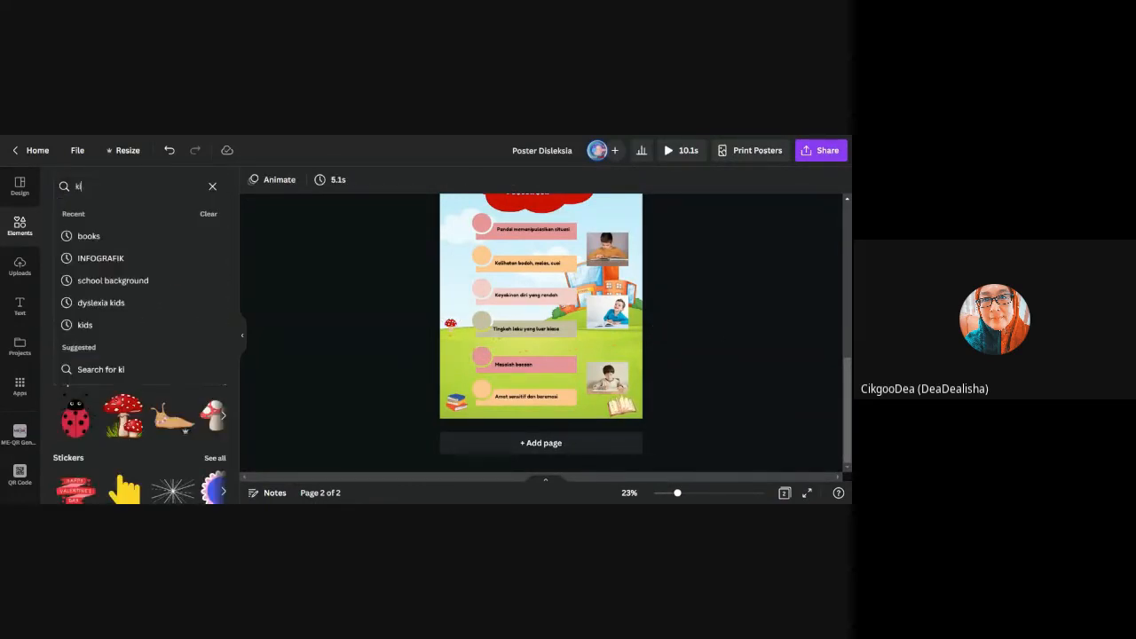
type("ds")
key("Return")
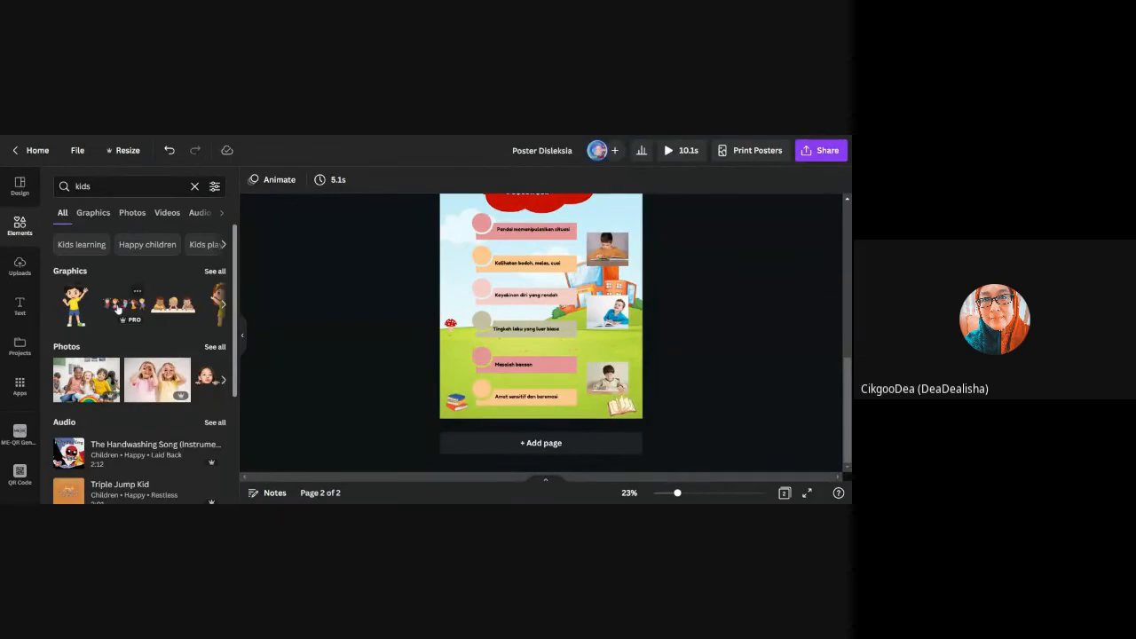
left_click(117, 308)
left_click_drag(547, 282, 593, 404)
left_click_drag(587, 402, 506, 310)
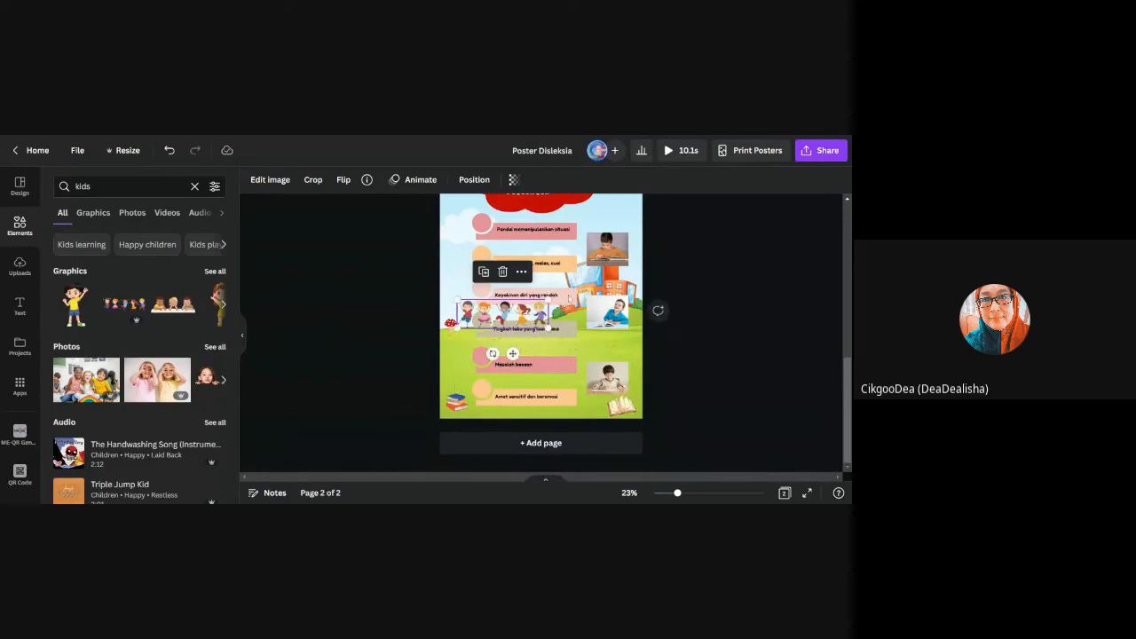
- Layer the row of cartoon children behind the bars but in front of the page background
left_click(474, 179)
left_click(416, 208)
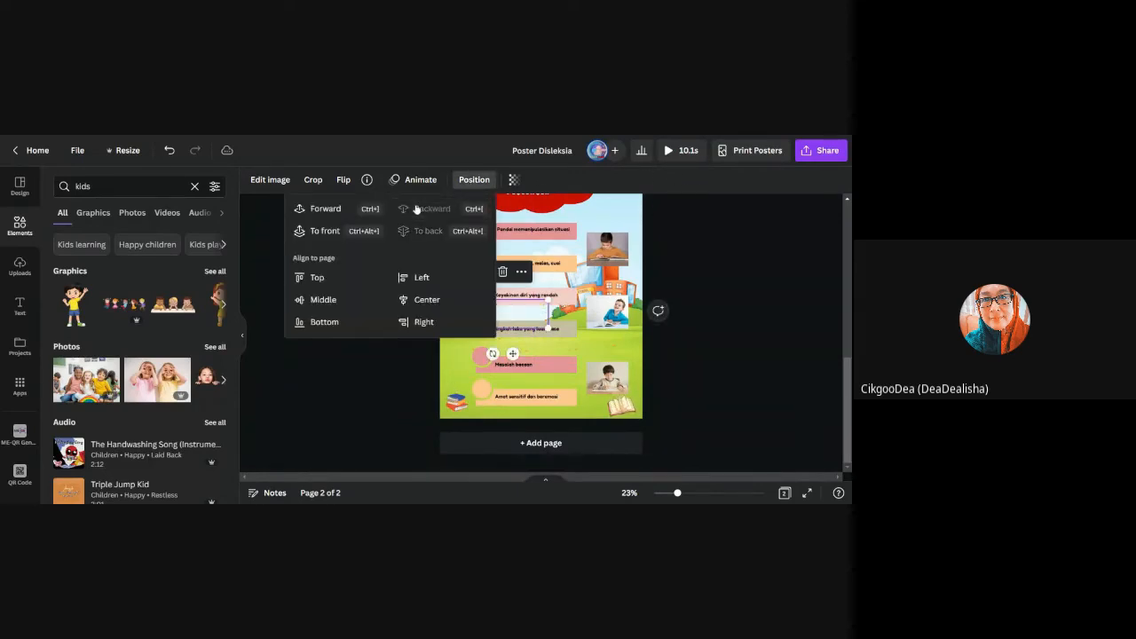
left_click(325, 210)
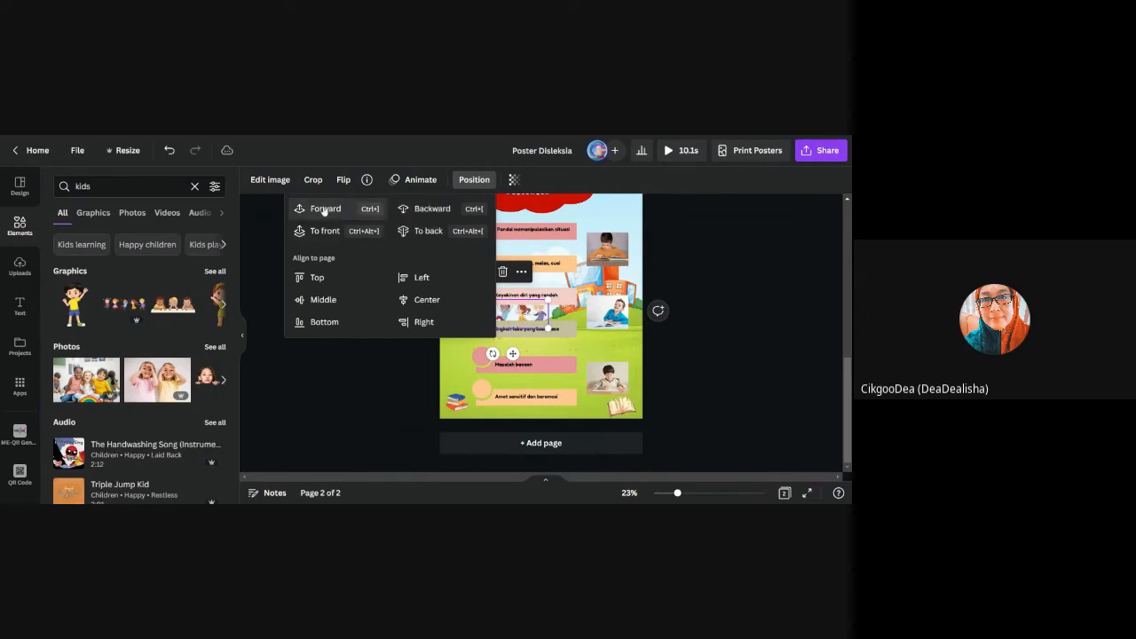
left_click(693, 269)
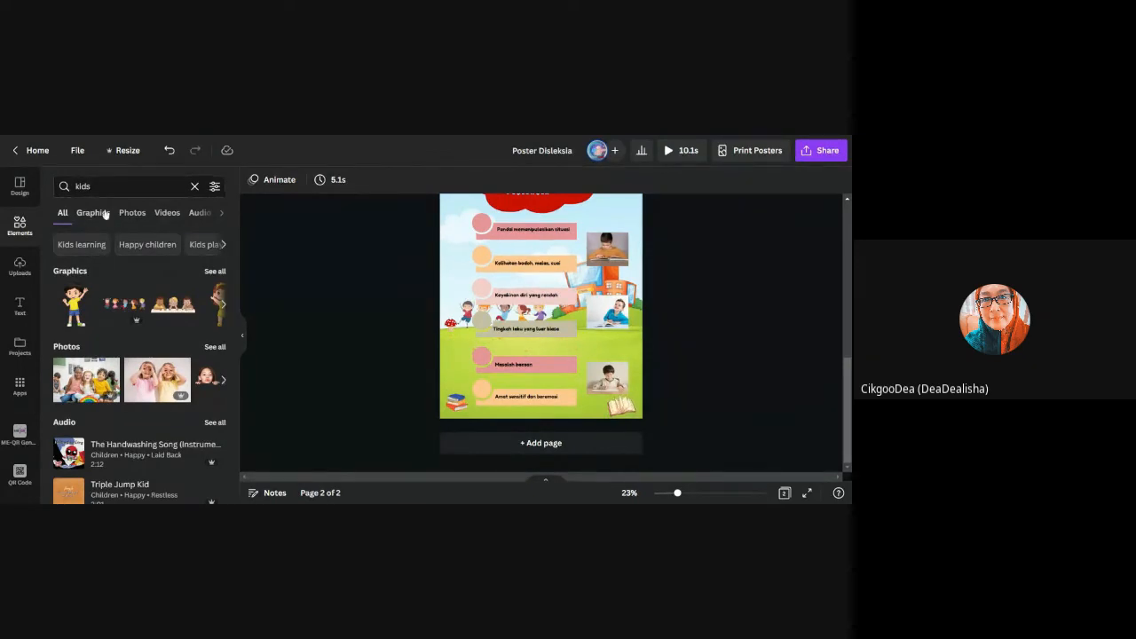
- Search for "rabbit" and place the brown rabbit graphic, greatly reduced, on the grass just above the third photo
left_click(194, 185)
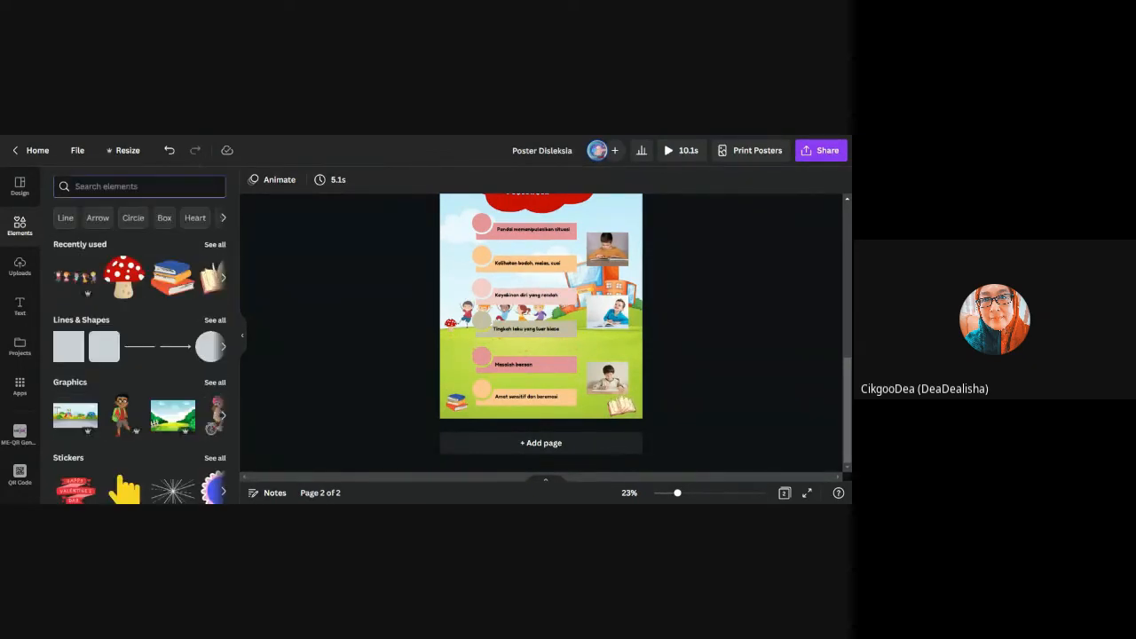
type("rabbit")
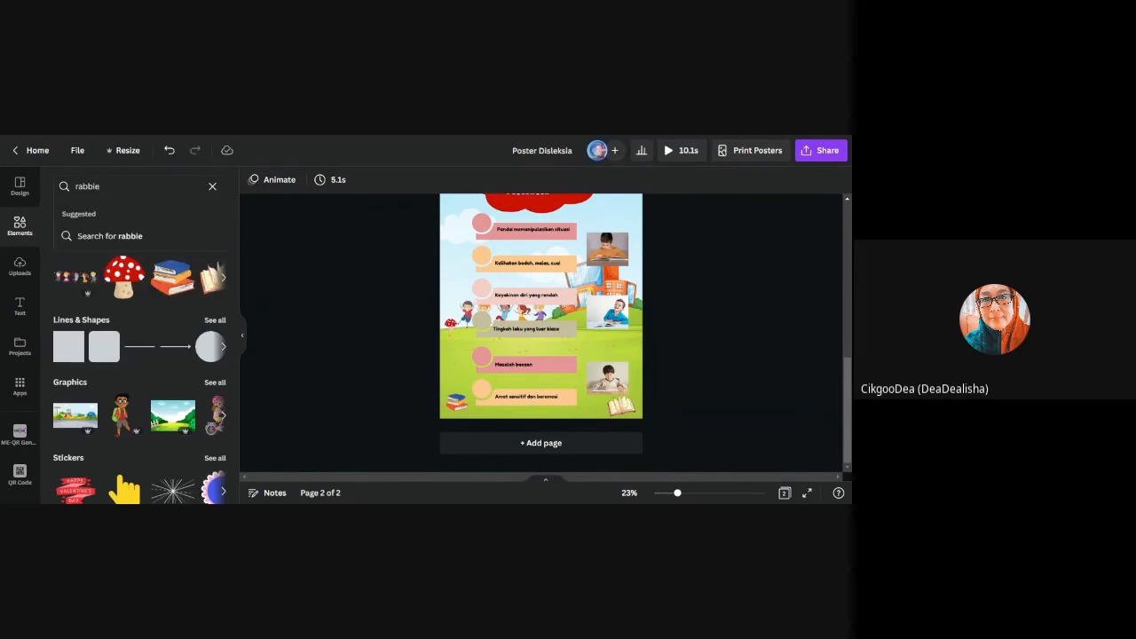
key("Return")
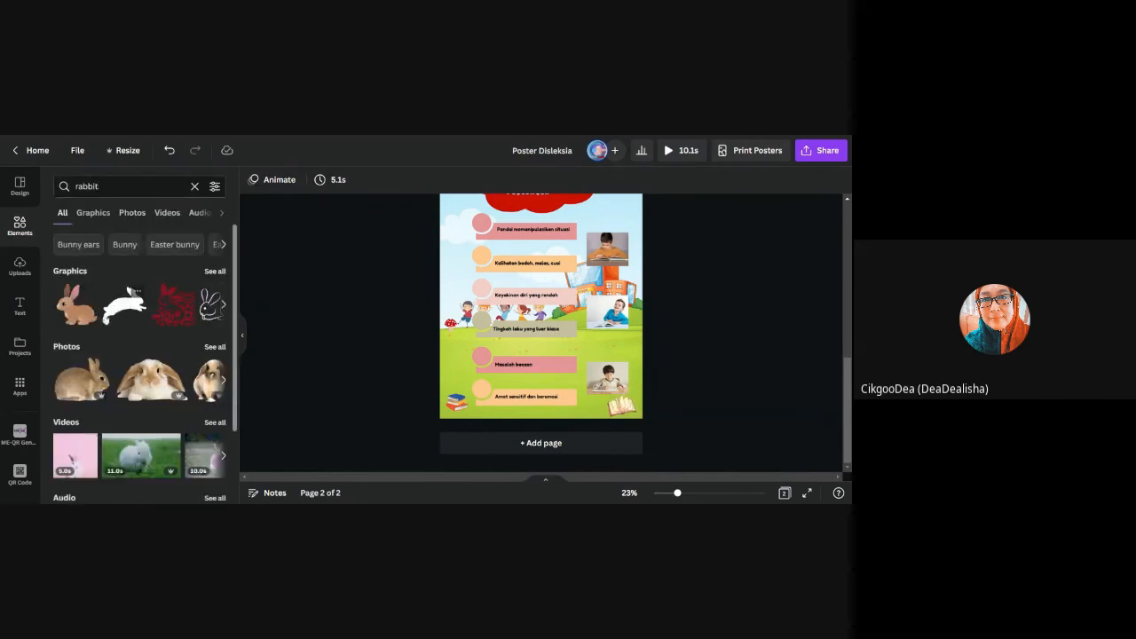
left_click(78, 308)
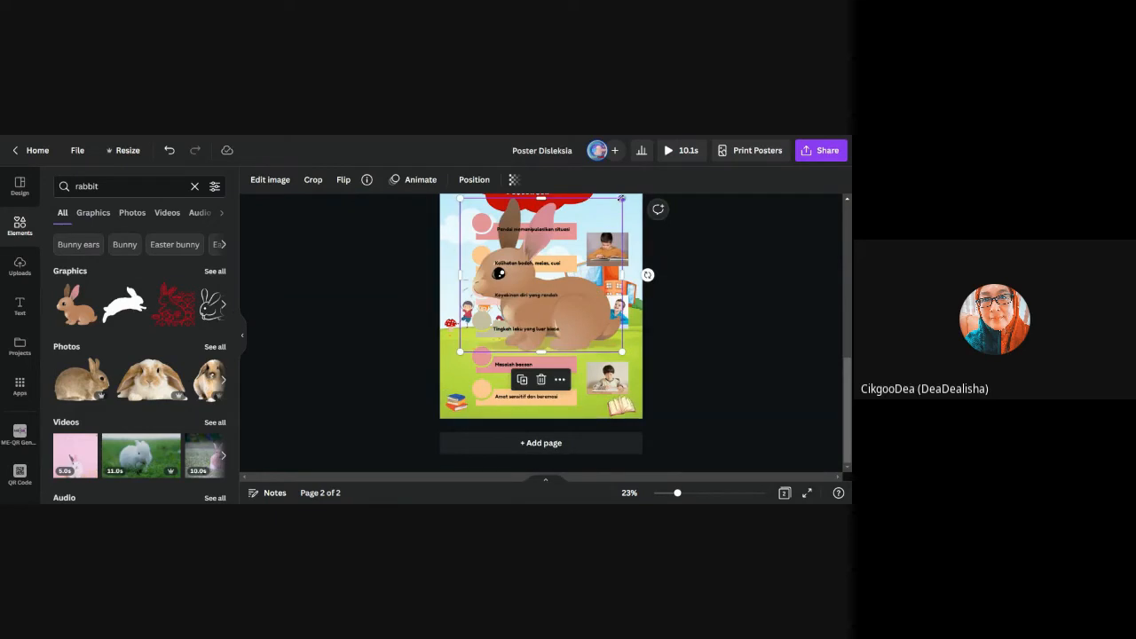
left_click_drag(621, 197, 478, 336)
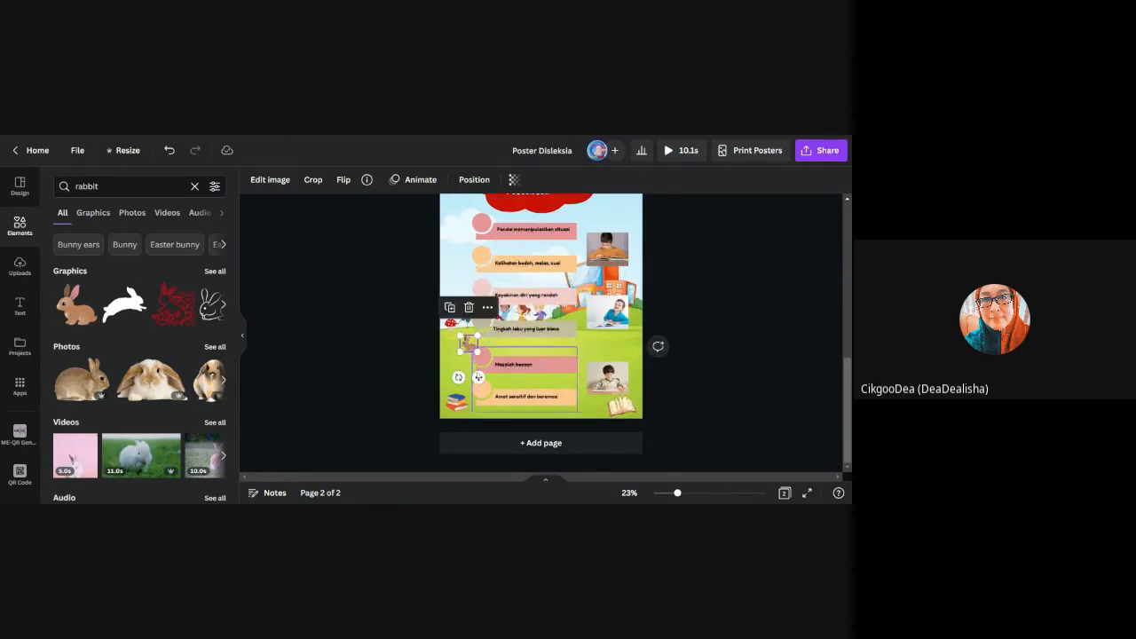
left_click_drag(478, 378, 598, 382)
left_click(738, 286)
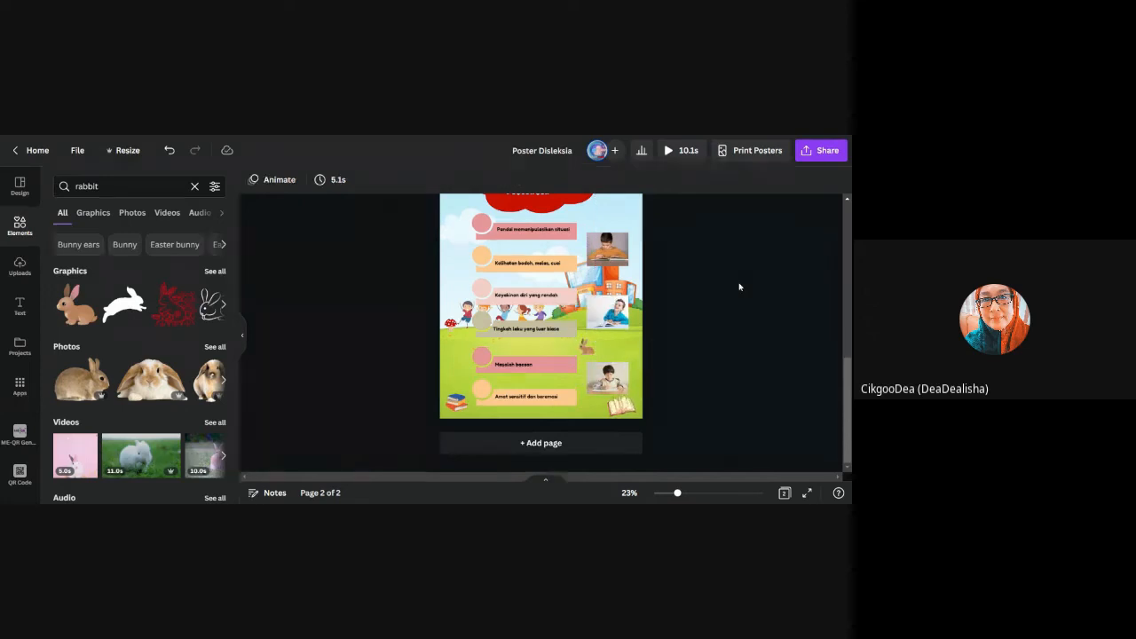
- Shift the "CIRI-CIRI UMUM DISLEKSIK" heading text slightly to the right within the red cloud
scroll(750, 273, "up", 3)
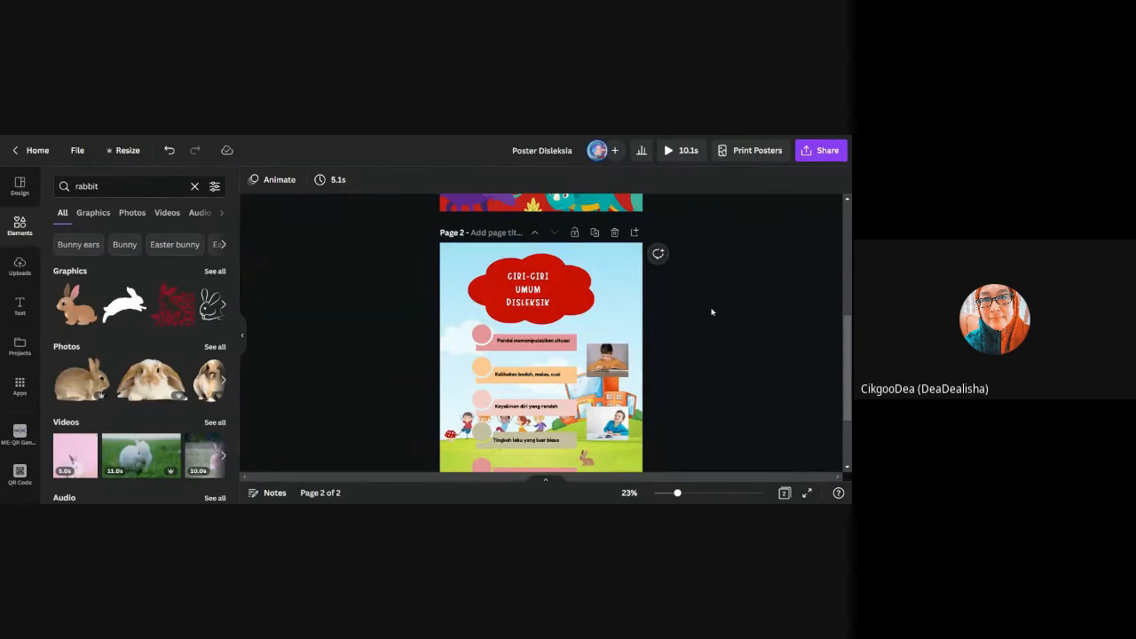
left_click(539, 299)
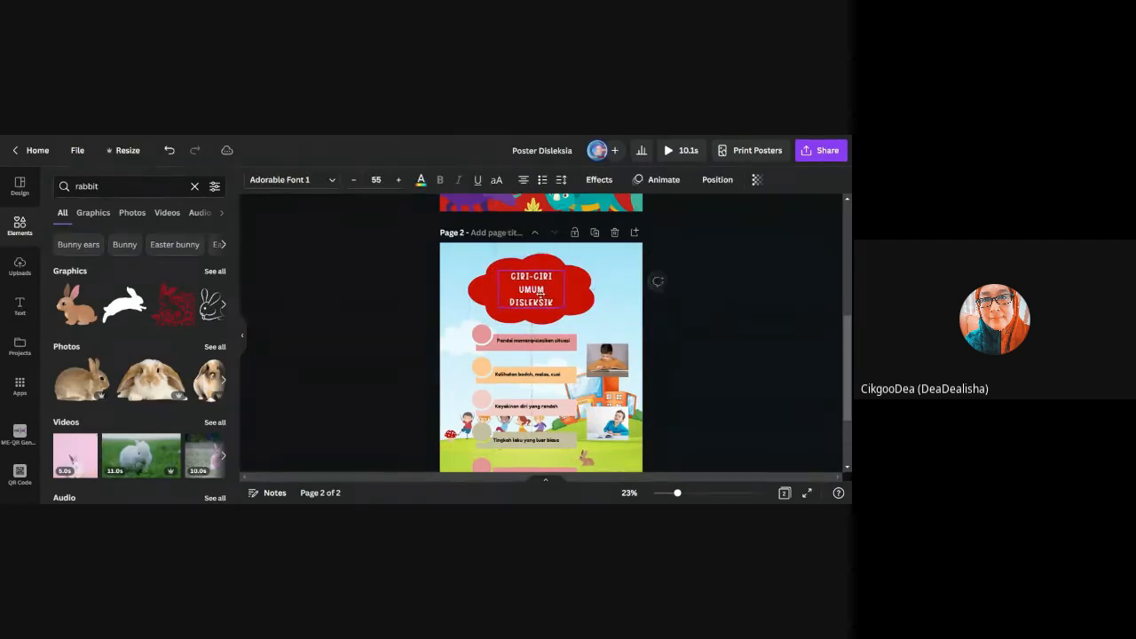
left_click(710, 321)
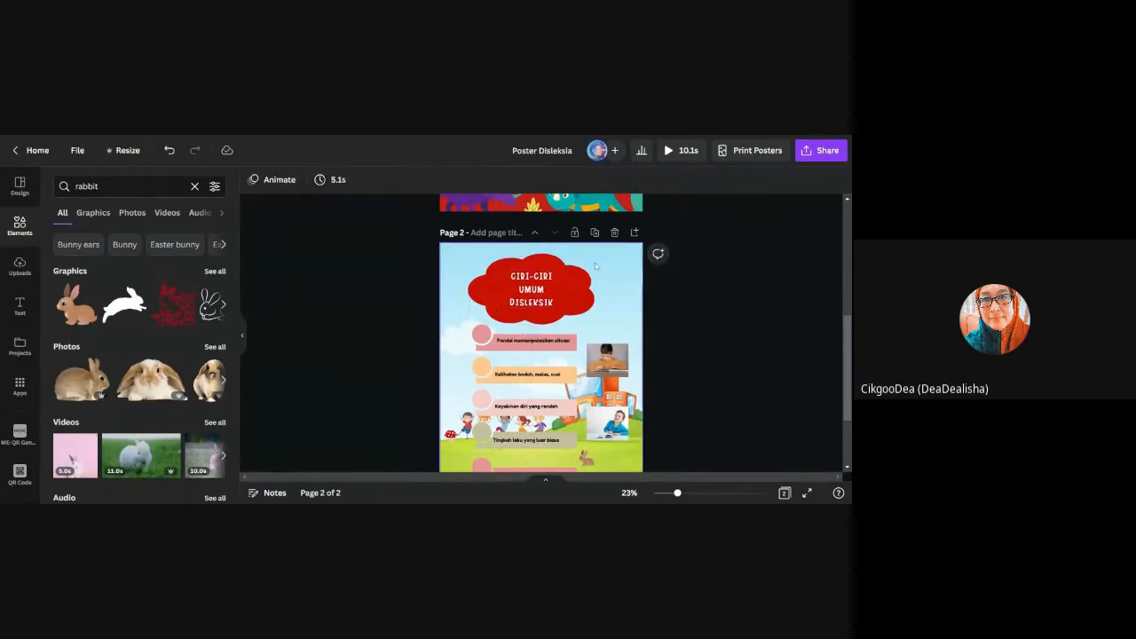
- Check page 2's heading, six characteristic bars, photos and decorative graphics, both up close and as a whole
scroll(765, 363, "down", 3)
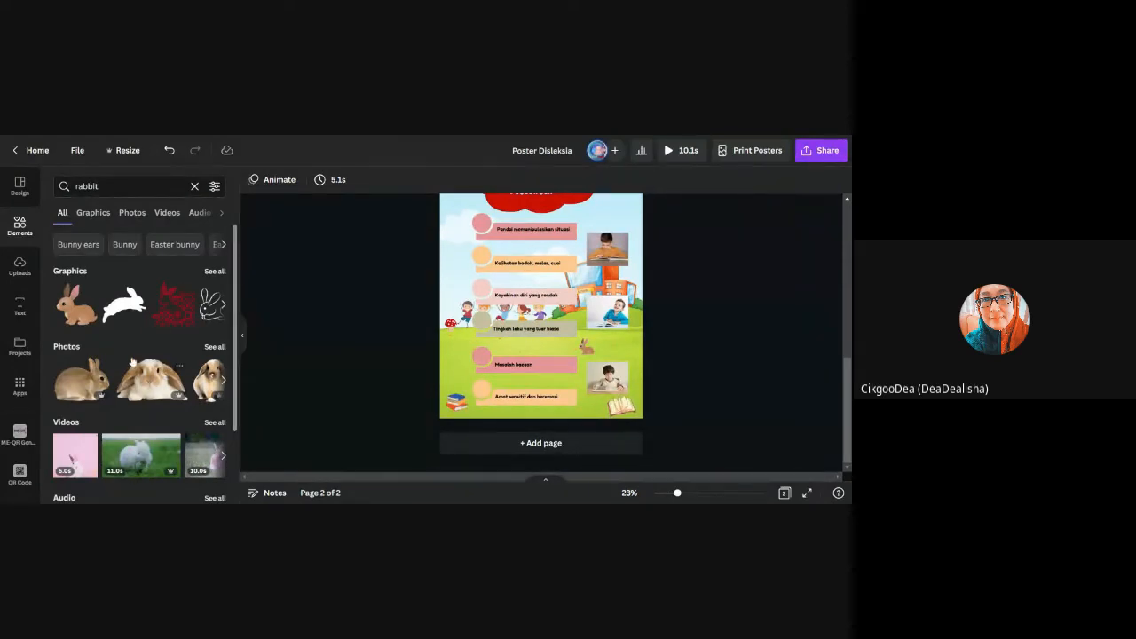
scroll(136, 379, "down", 2)
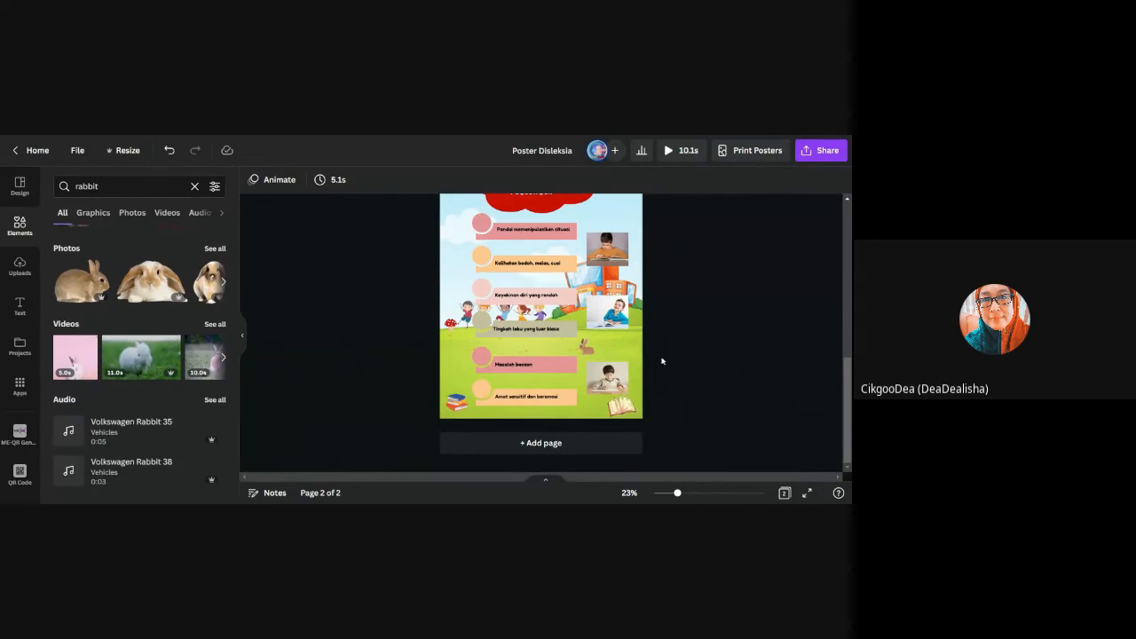
scroll(755, 360, "up", 3)
scroll(756, 359, "down", 3)
scroll(733, 322, "up", 1)
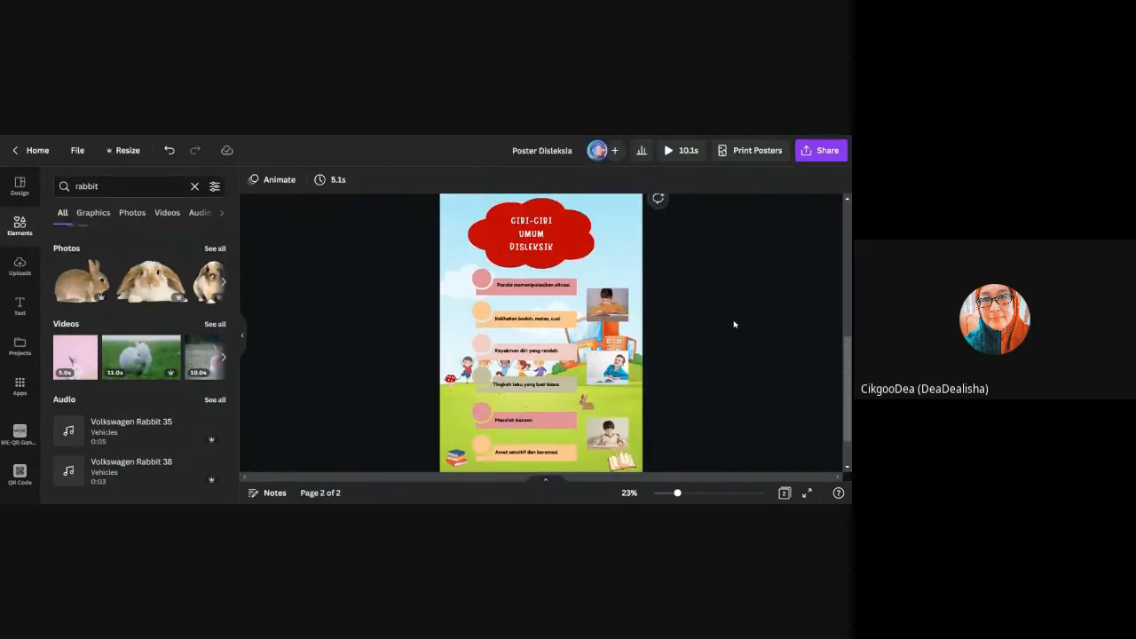
scroll(735, 324, "down", 1)
scroll(735, 324, "down", 1)
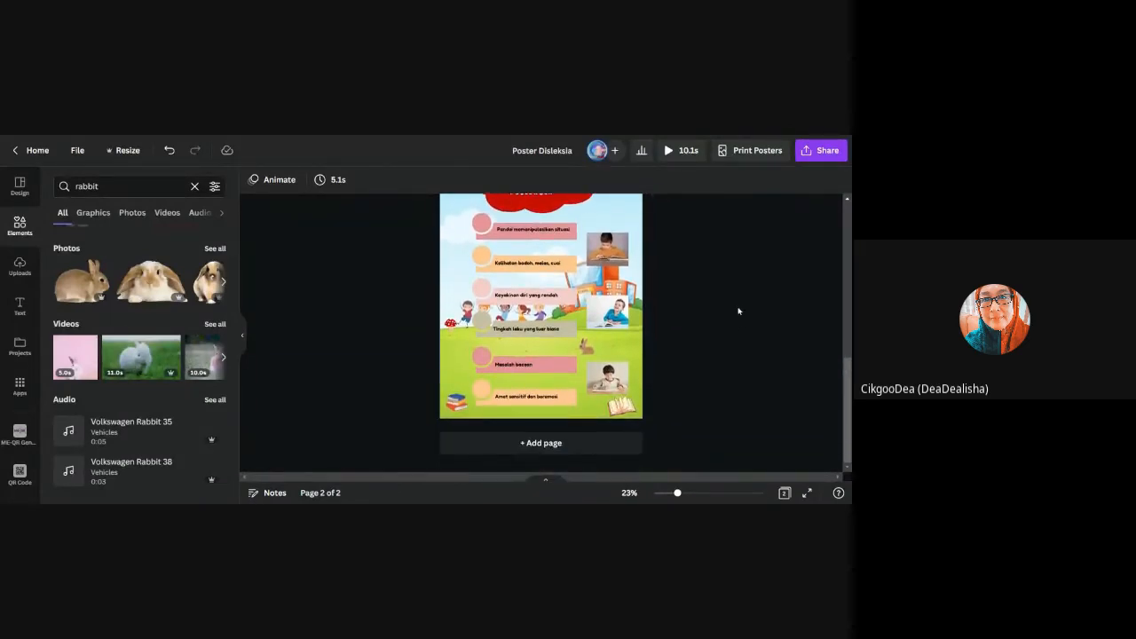
left_click(718, 494)
scroll(657, 340, "up", 4)
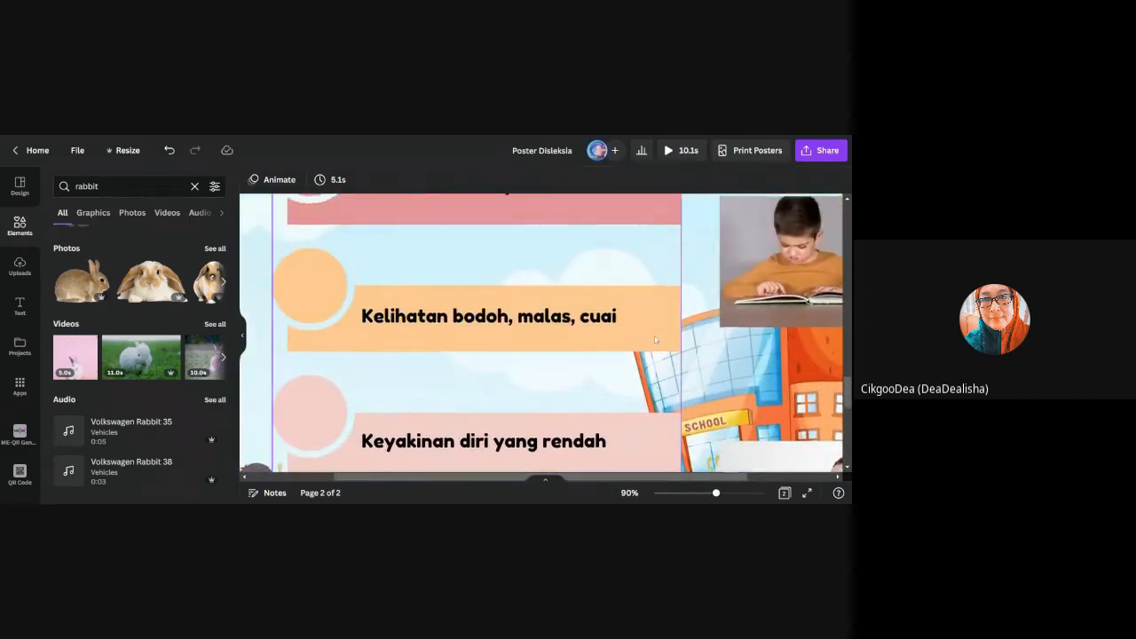
scroll(656, 342, "up", 5)
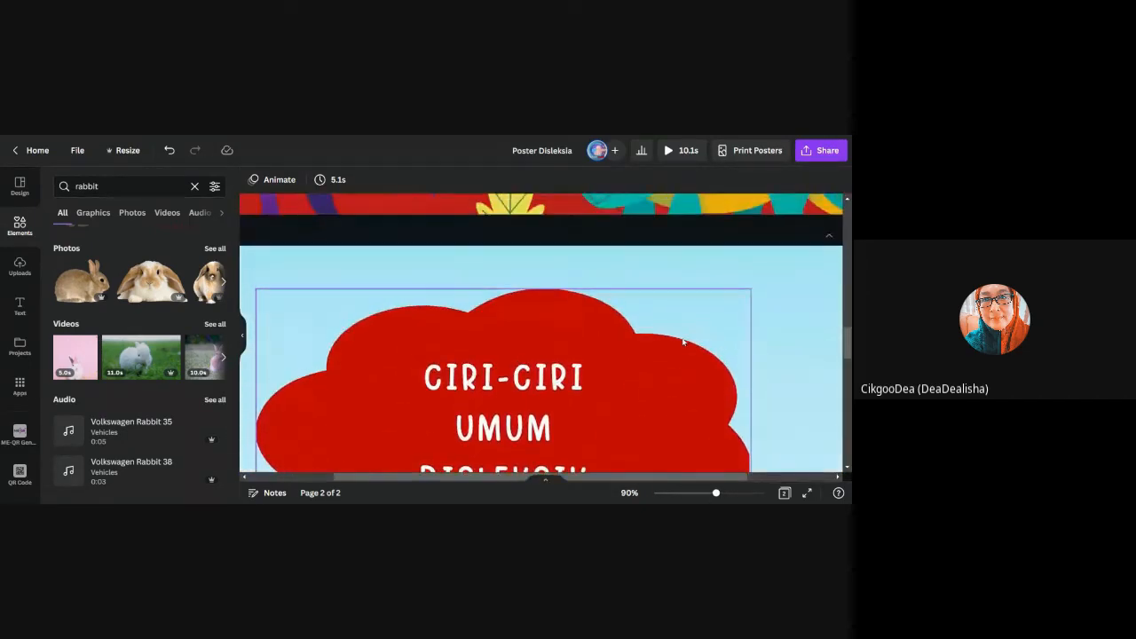
scroll(684, 348, "down", 8)
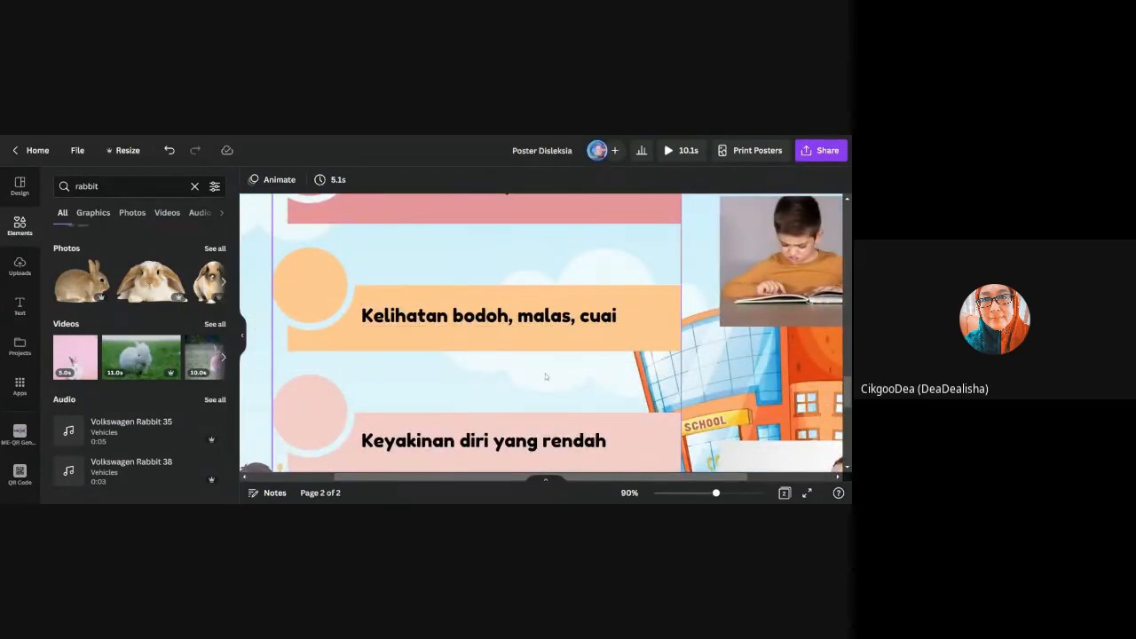
scroll(546, 376, "down", 10)
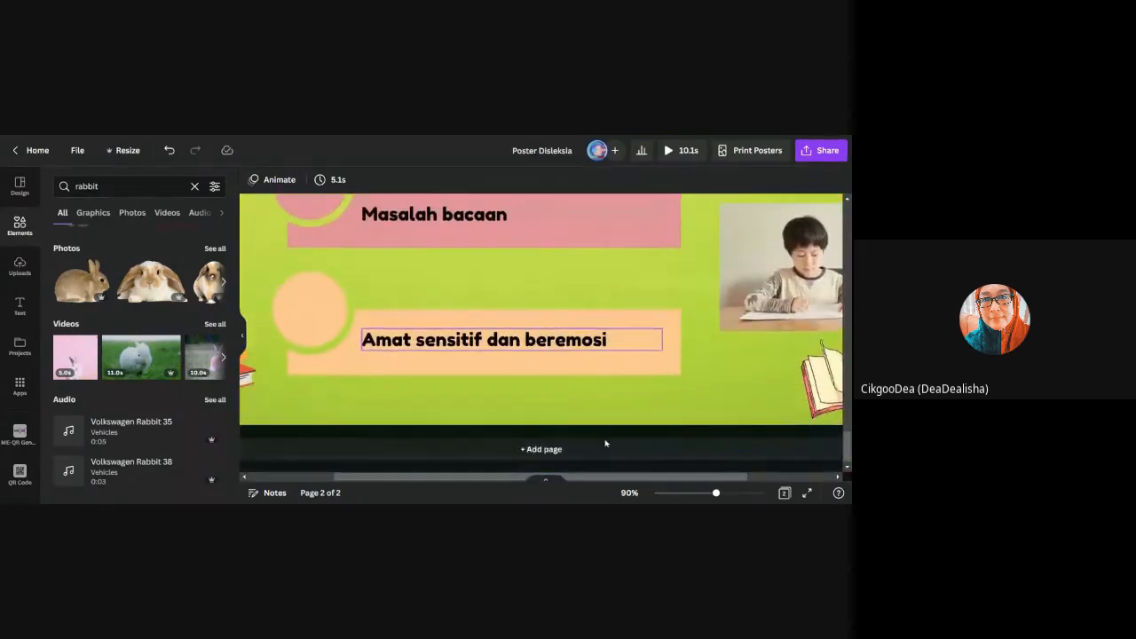
left_click(686, 493)
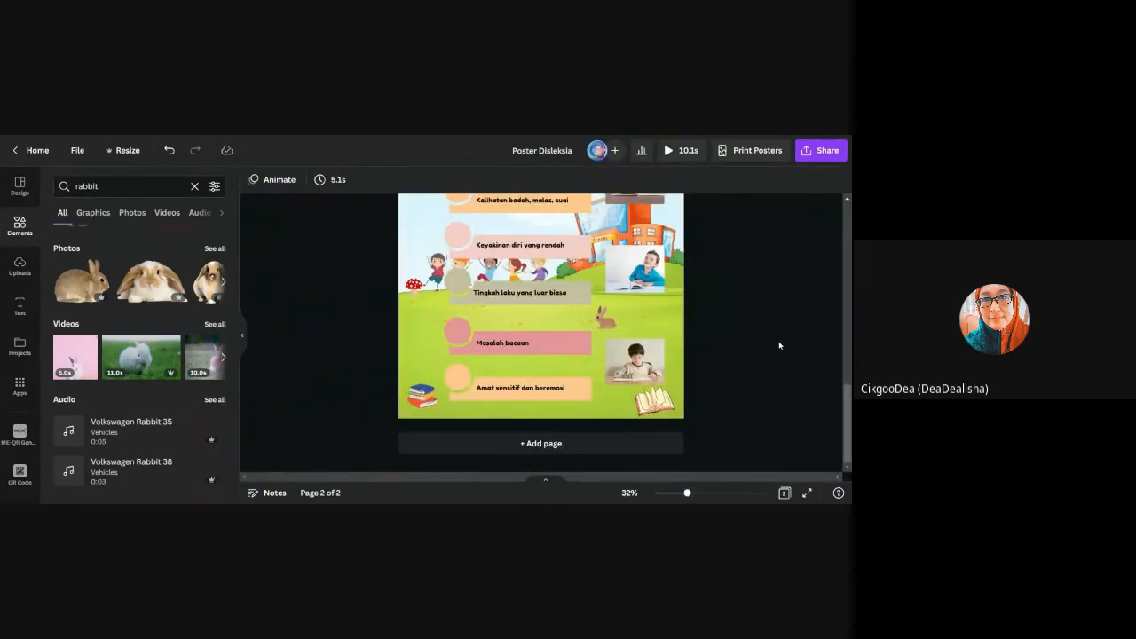
scroll(779, 342, "up", 3)
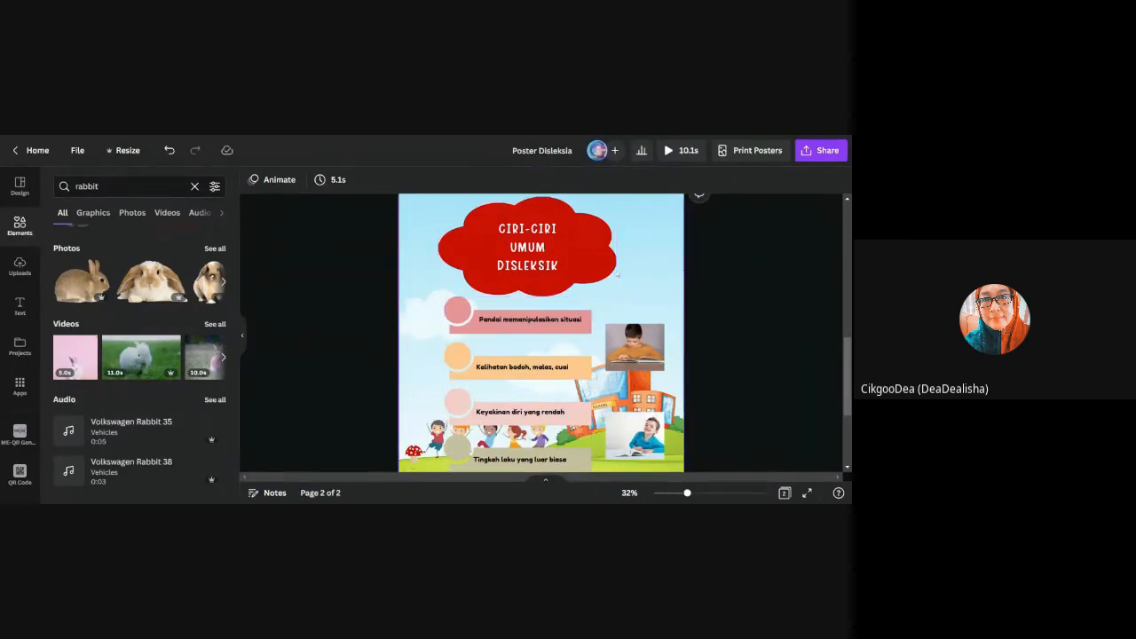
scroll(652, 330, "down", 1)
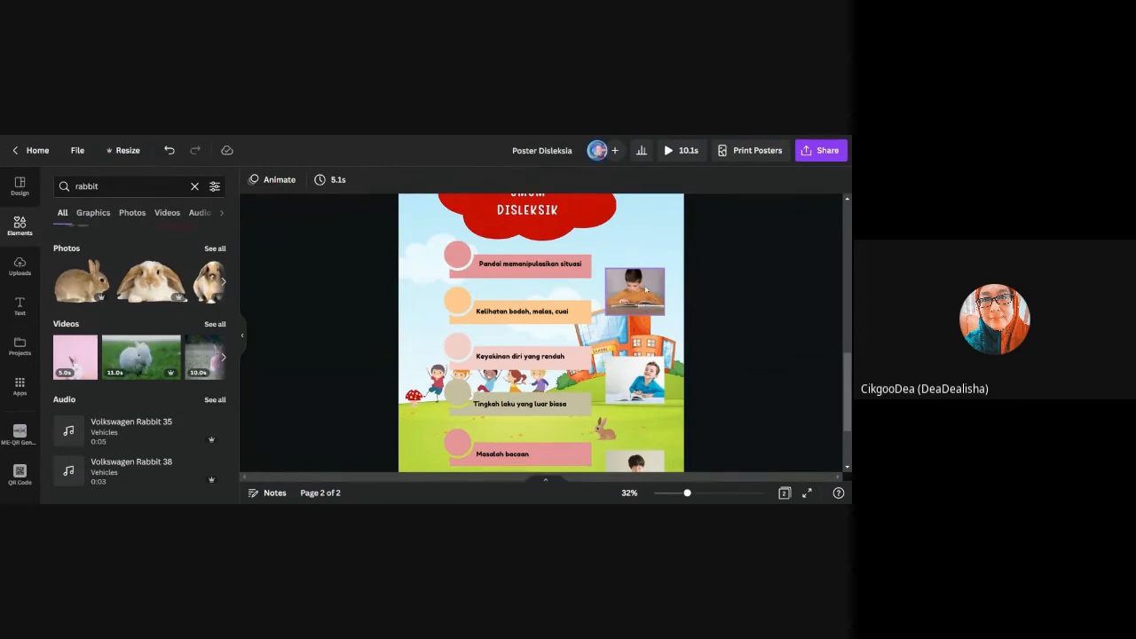
- Nudge the heading text a little further right to centre it better in the red cloud
scroll(646, 289, "up", 3)
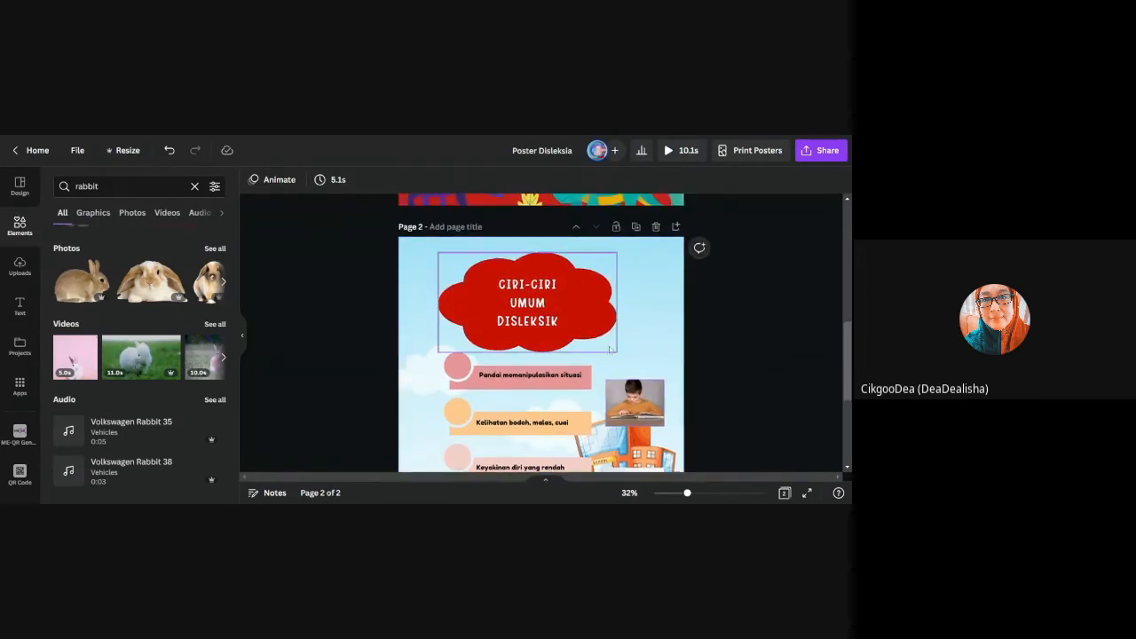
left_click(521, 324)
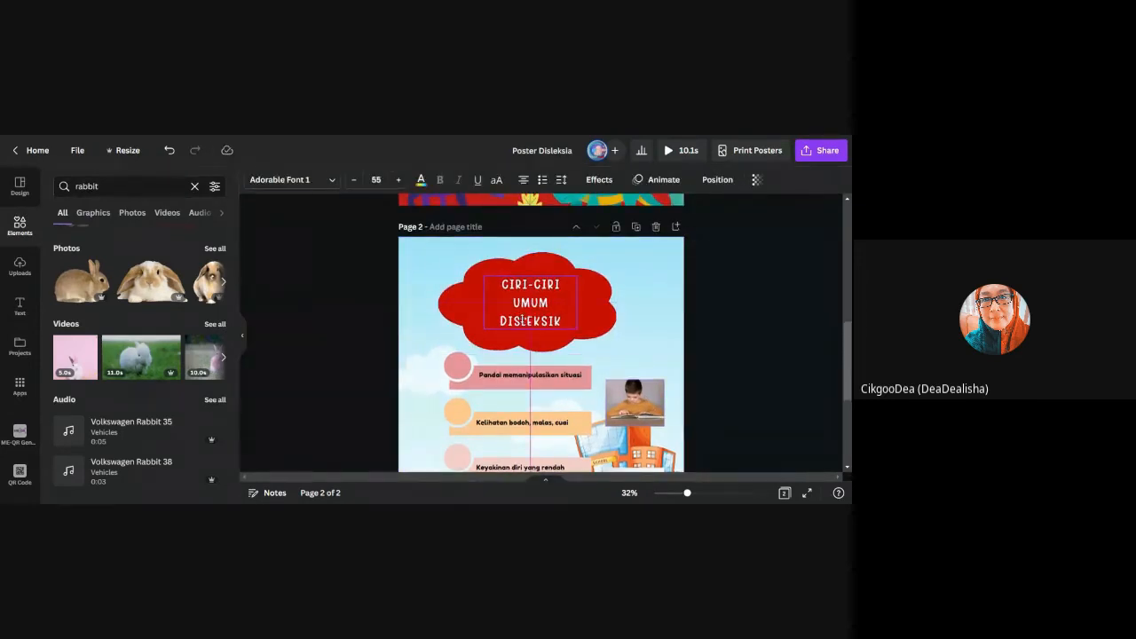
left_click(762, 371)
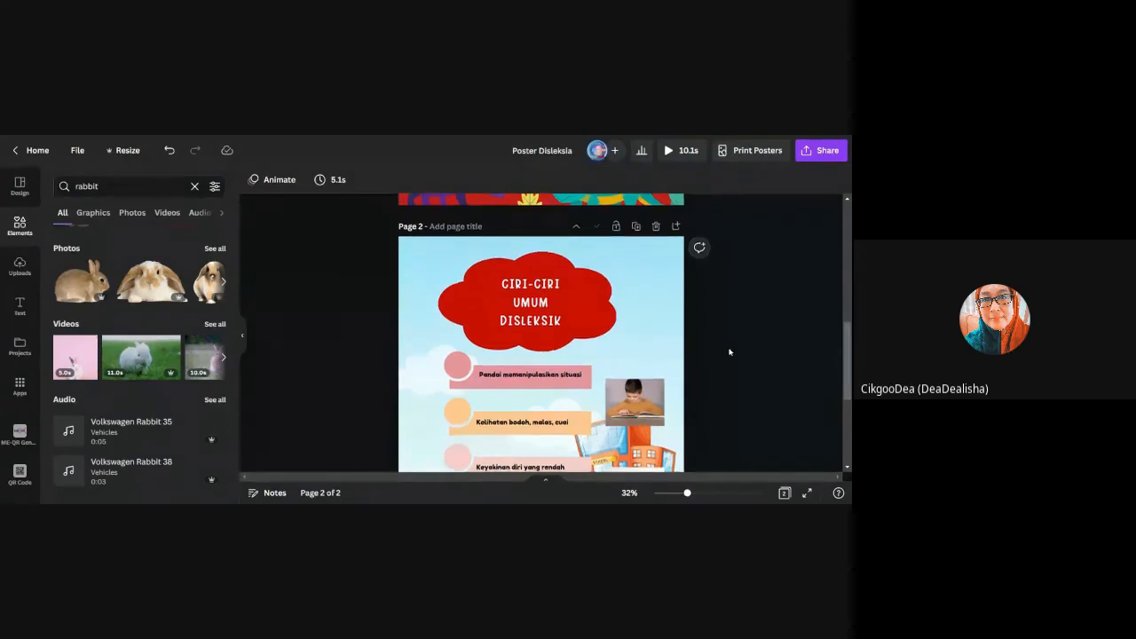
- Review the classroom rules poster on page 1 and the dyslexia poster on page 2 with the element library closed
scroll(728, 355, "down", 5)
scroll(731, 351, "up", 3)
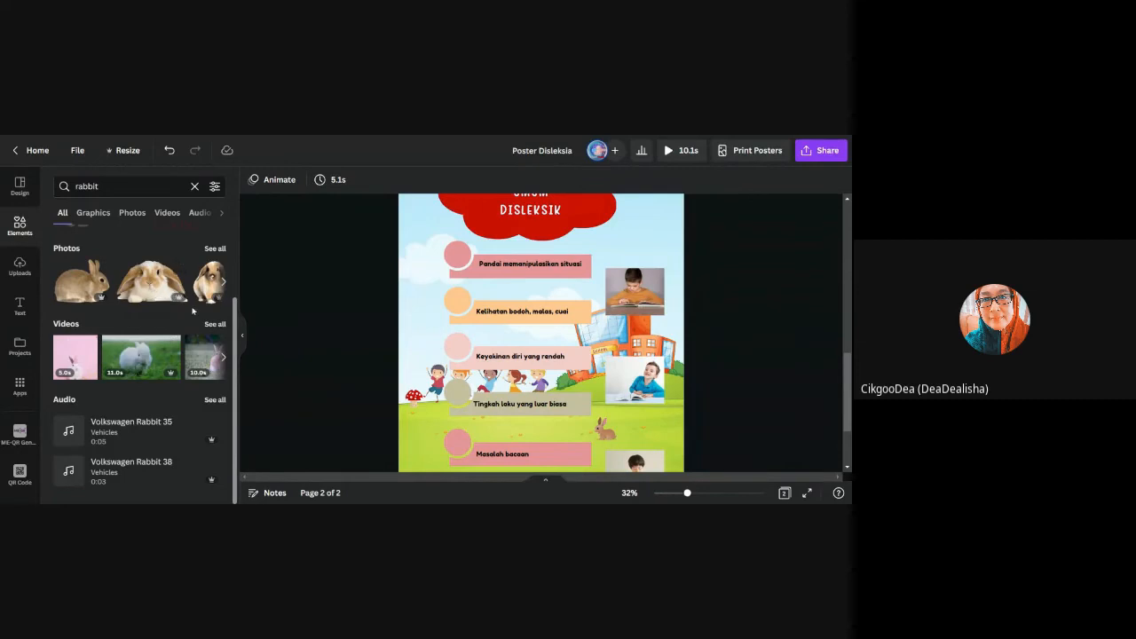
scroll(757, 298, "down", 3)
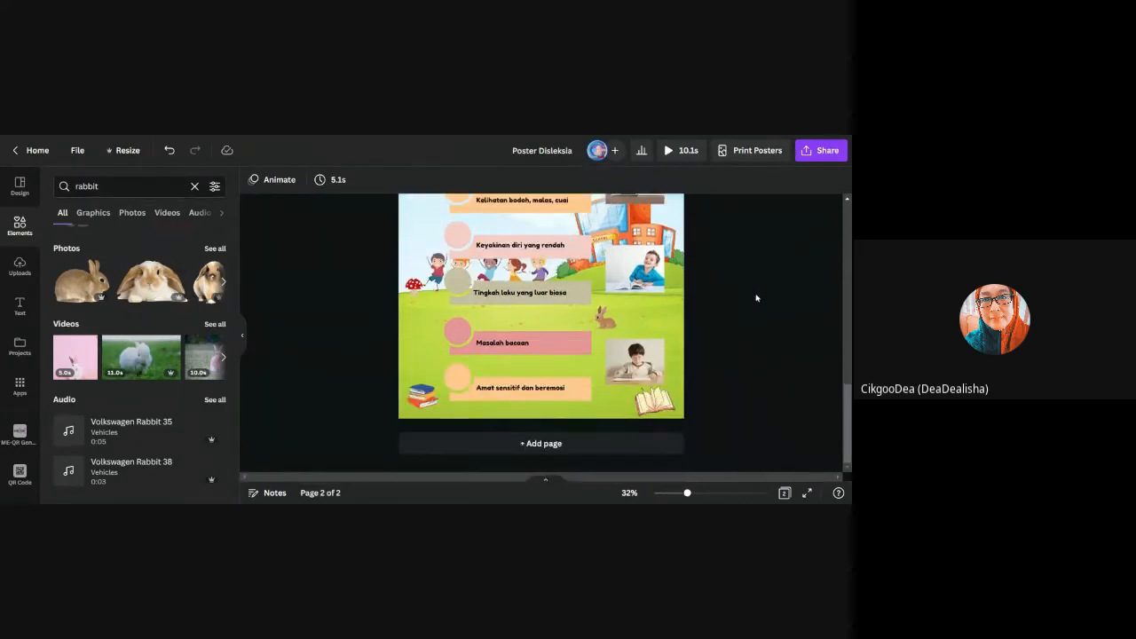
scroll(757, 298, "up", 8)
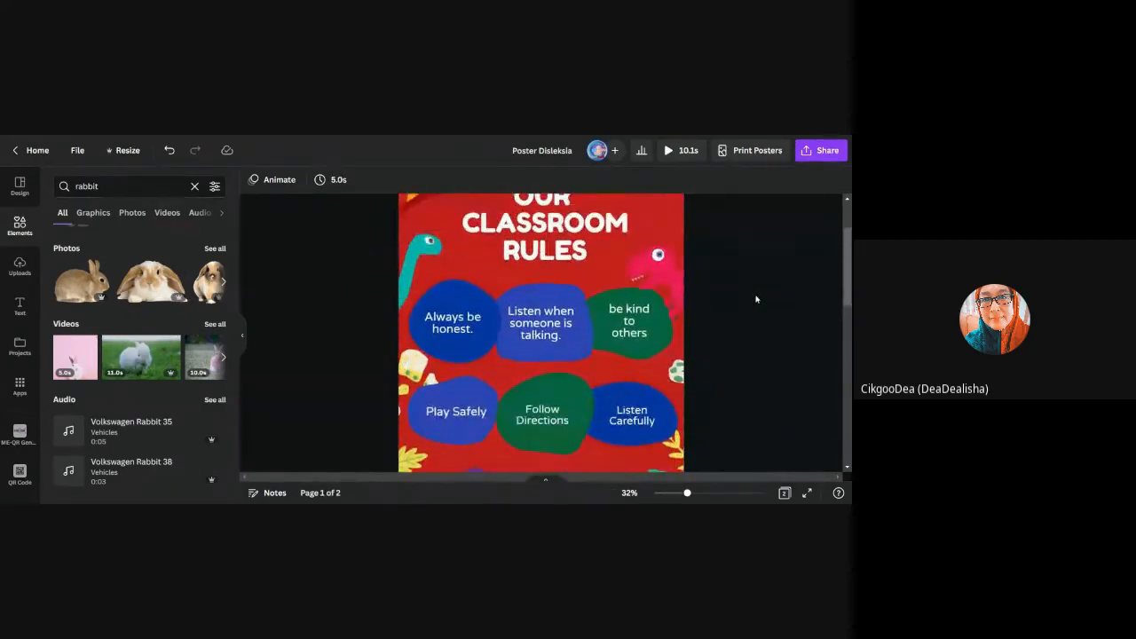
scroll(757, 299, "up", 2)
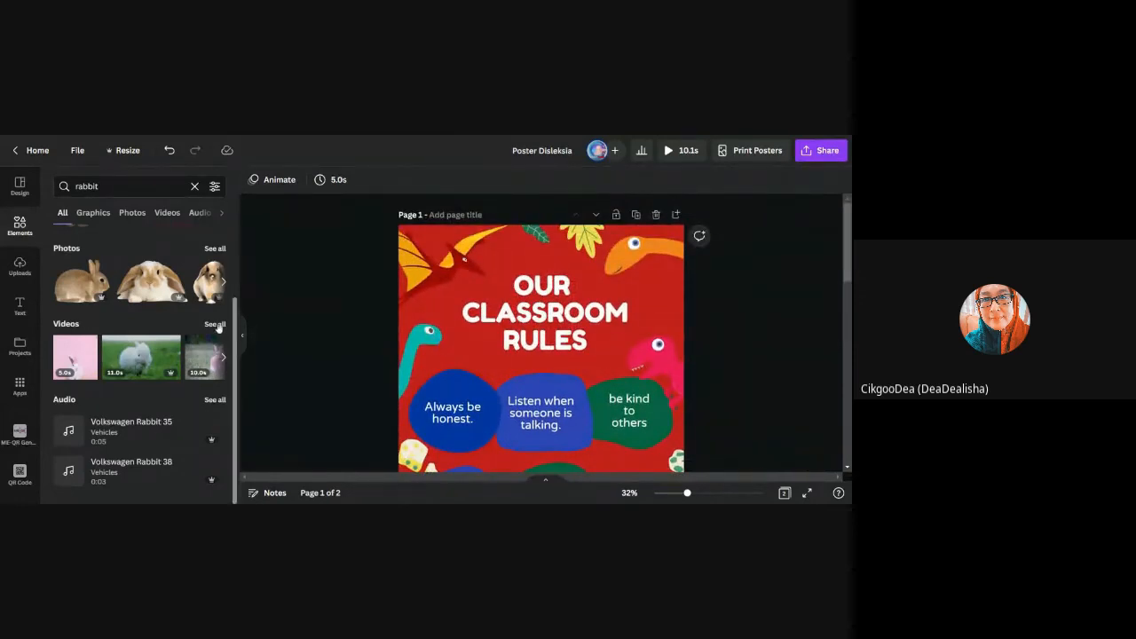
left_click(241, 335)
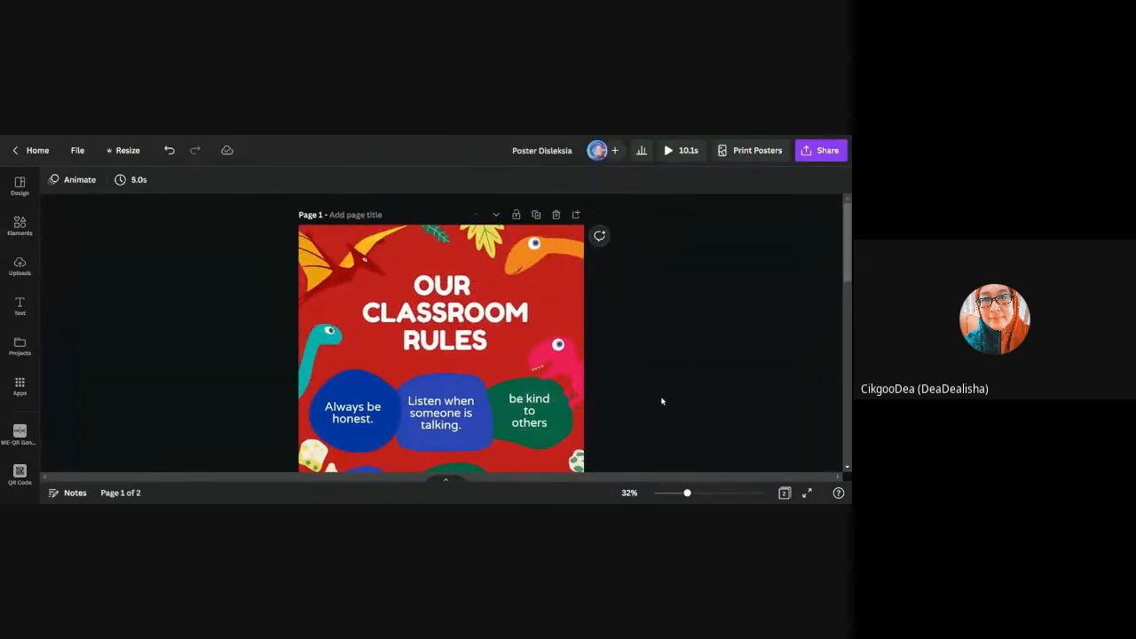
left_click(677, 493)
scroll(656, 306, "down", 3)
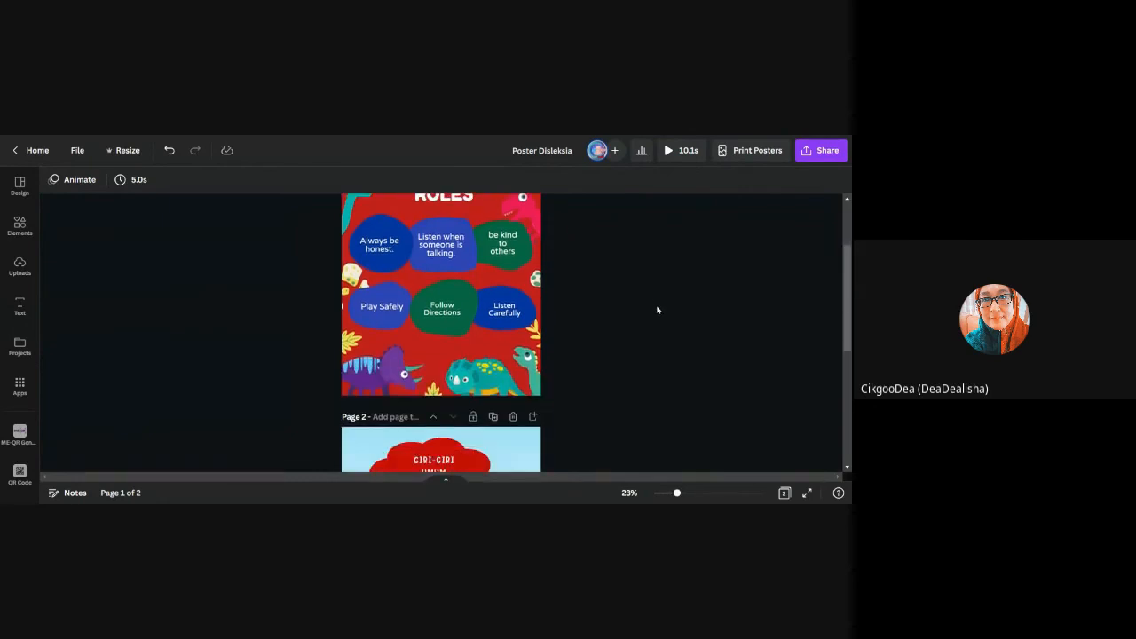
scroll(658, 309, "down", 5)
scroll(658, 310, "up", 1)
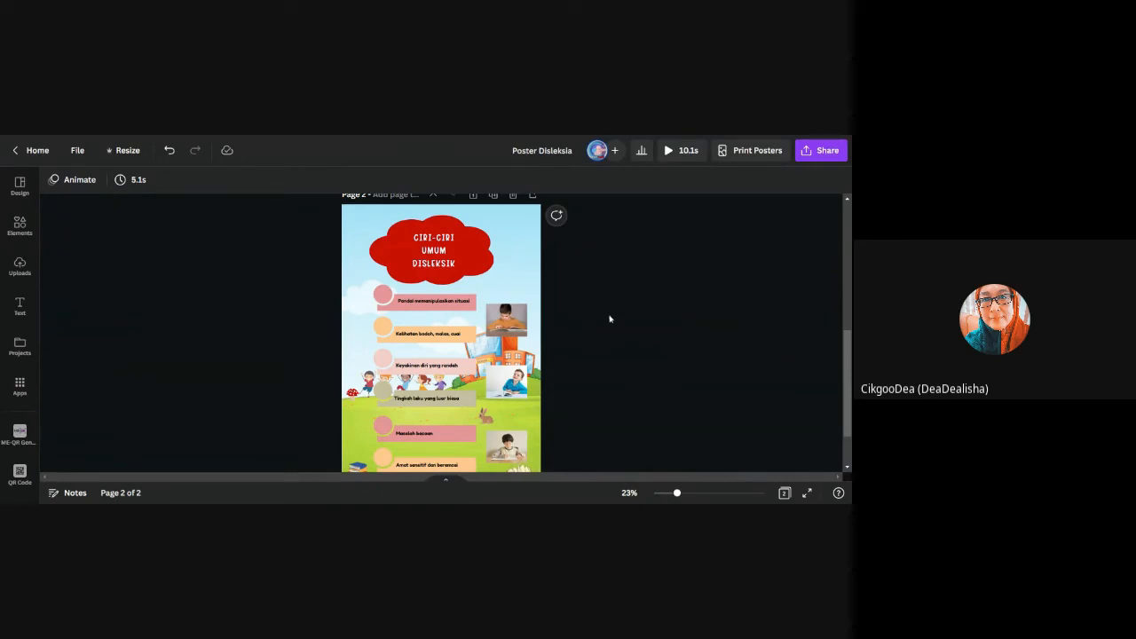
scroll(624, 302, "down", 2)
scroll(624, 304, "up", 3)
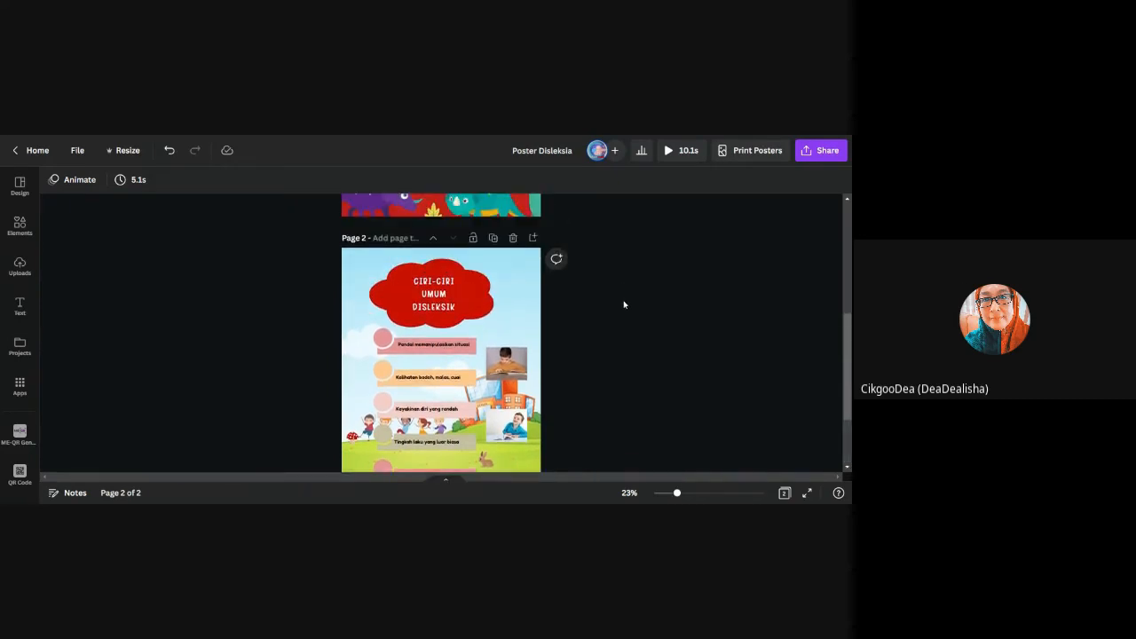
- Add a blank third page after the dyslexia poster page
scroll(624, 304, "down", 2)
scroll(624, 304, "down", 2)
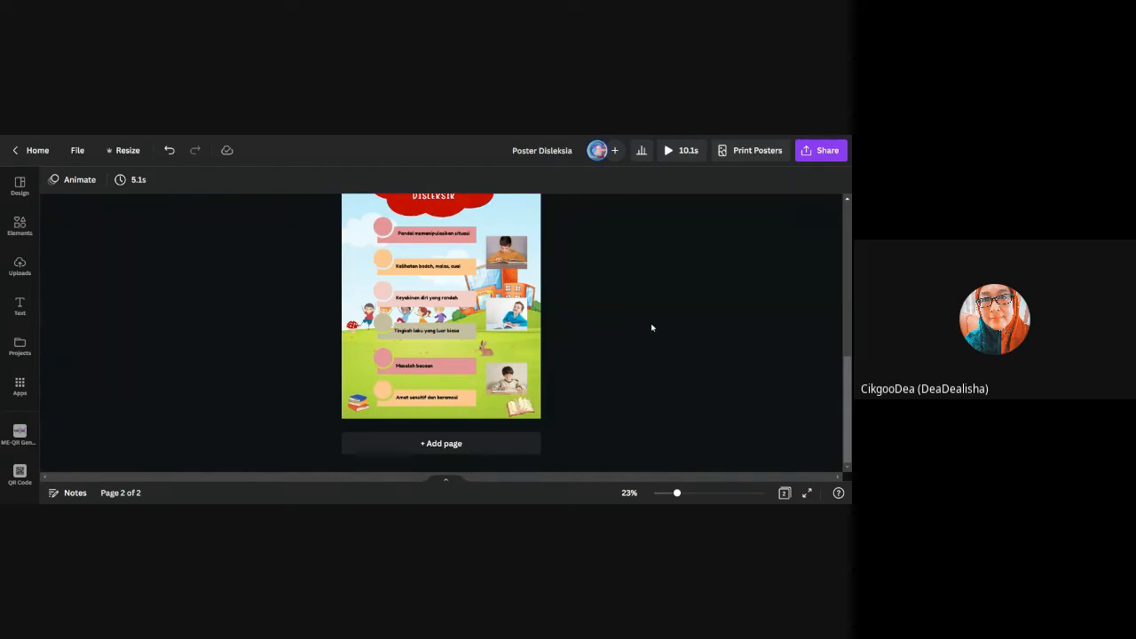
scroll(682, 311, "up", 1)
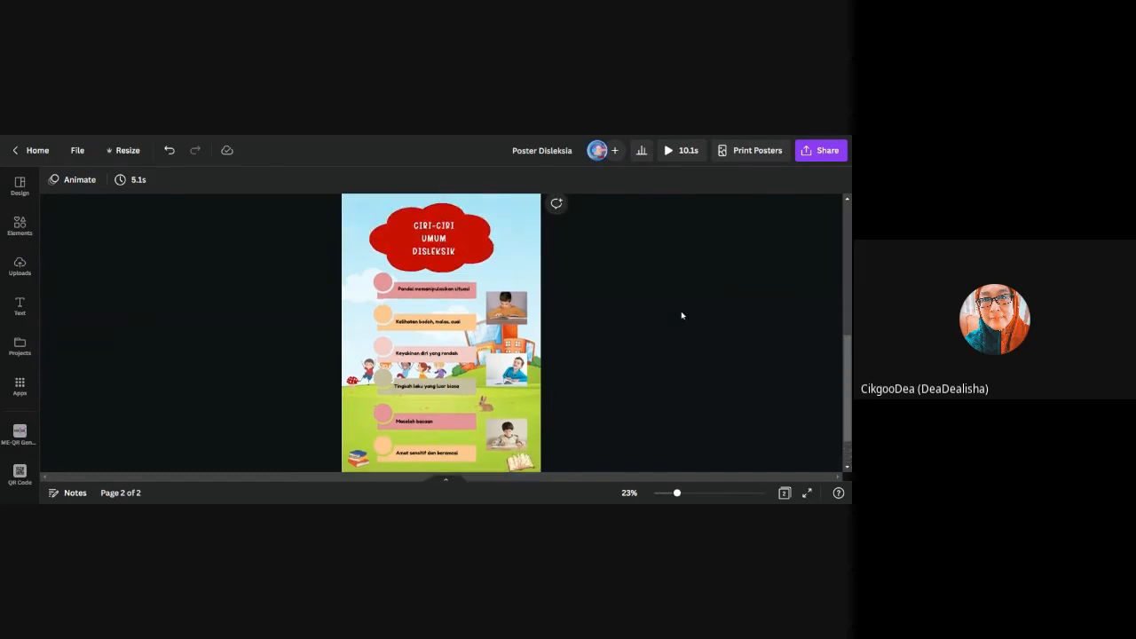
scroll(682, 314, "down", 1)
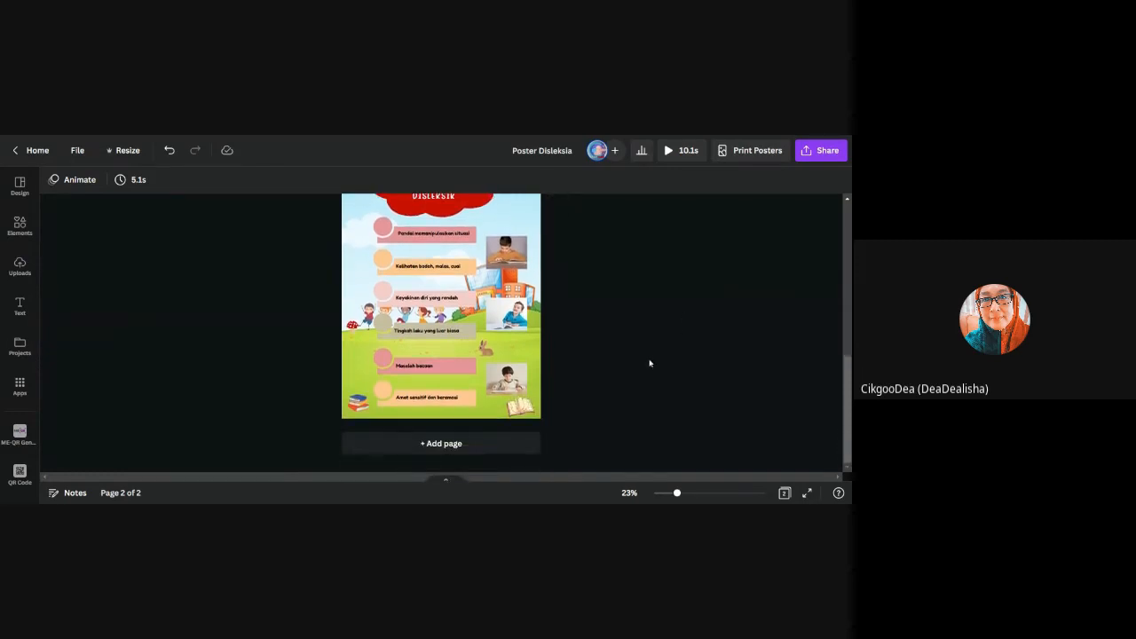
left_click(455, 444)
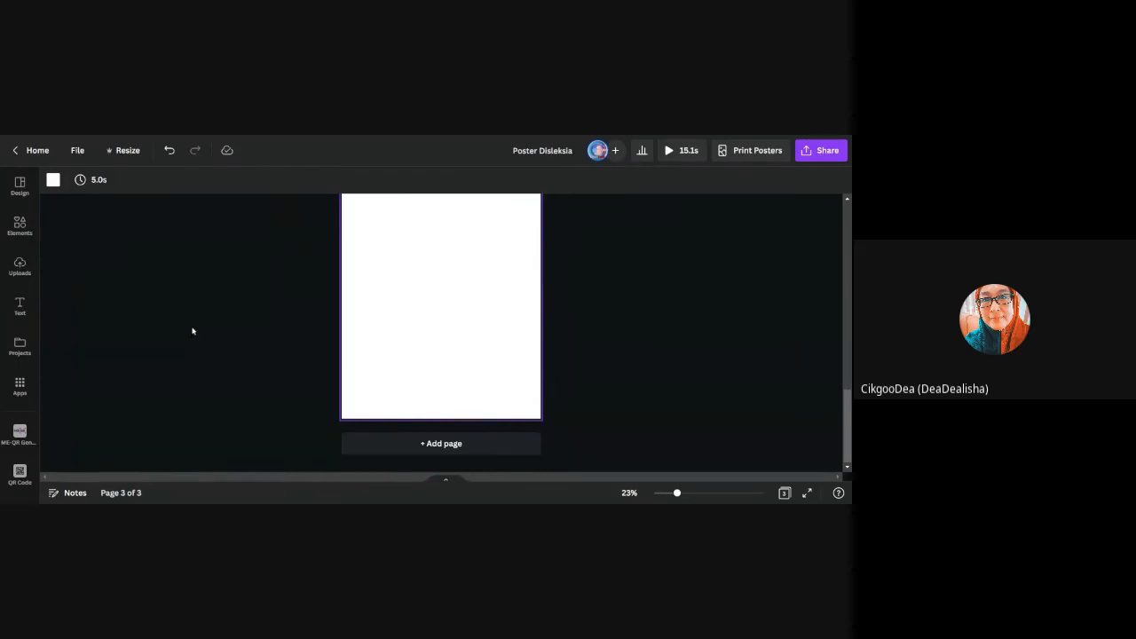
scroll(190, 329, "up", 1)
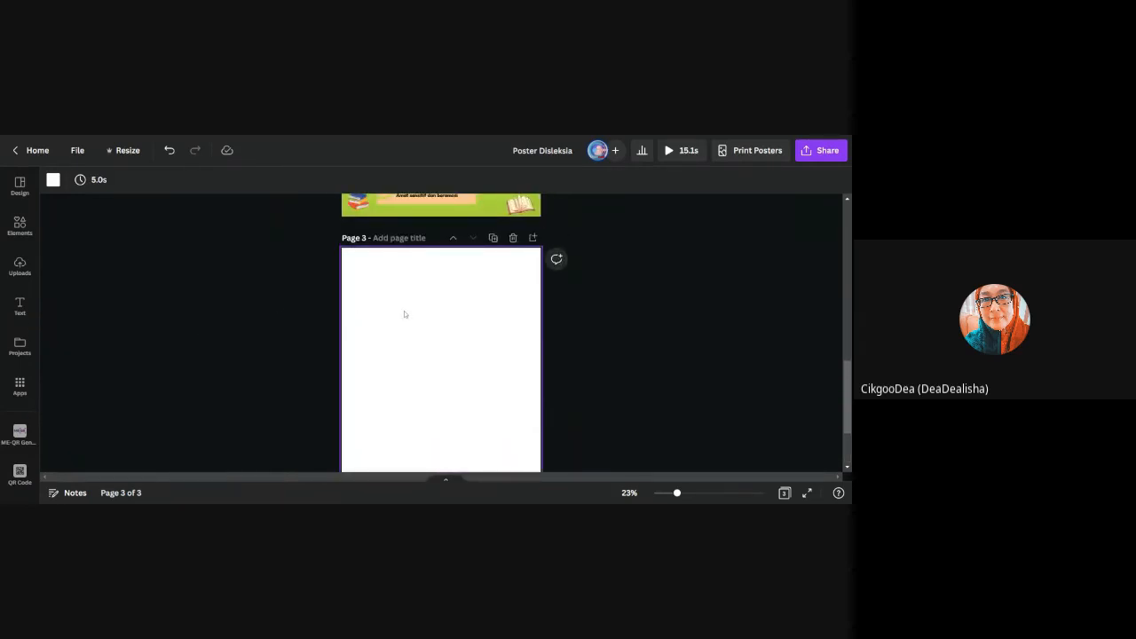
left_click(287, 308)
scroll(158, 332, "down", 1)
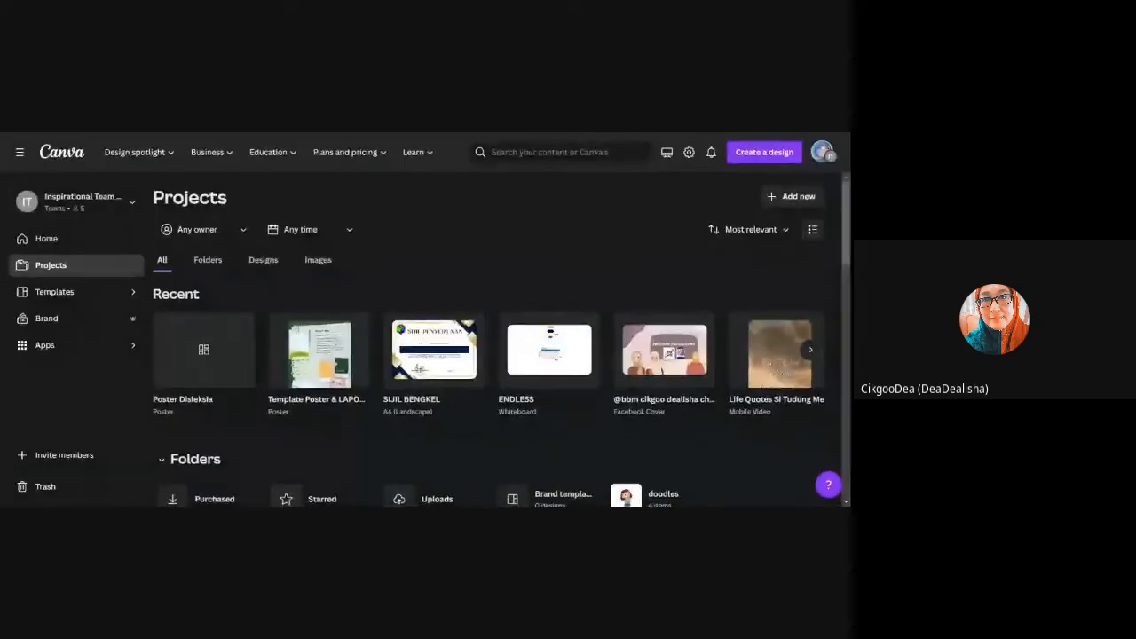
- Create a new blank design using the Logo format
left_click(760, 156)
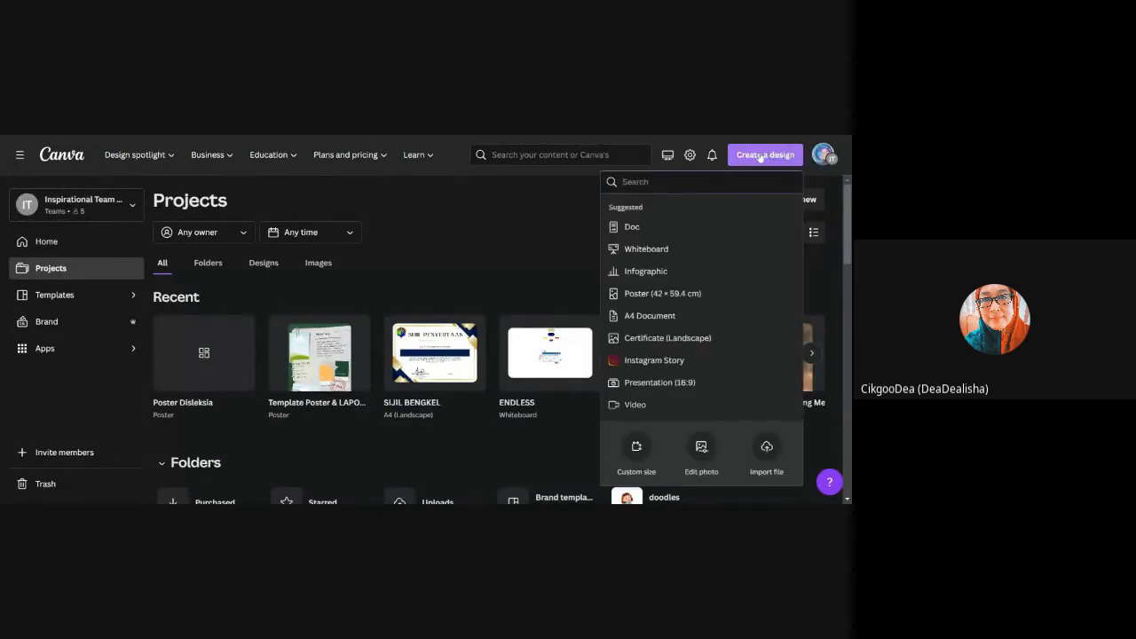
scroll(676, 339, "down", 2)
scroll(677, 339, "down", 1)
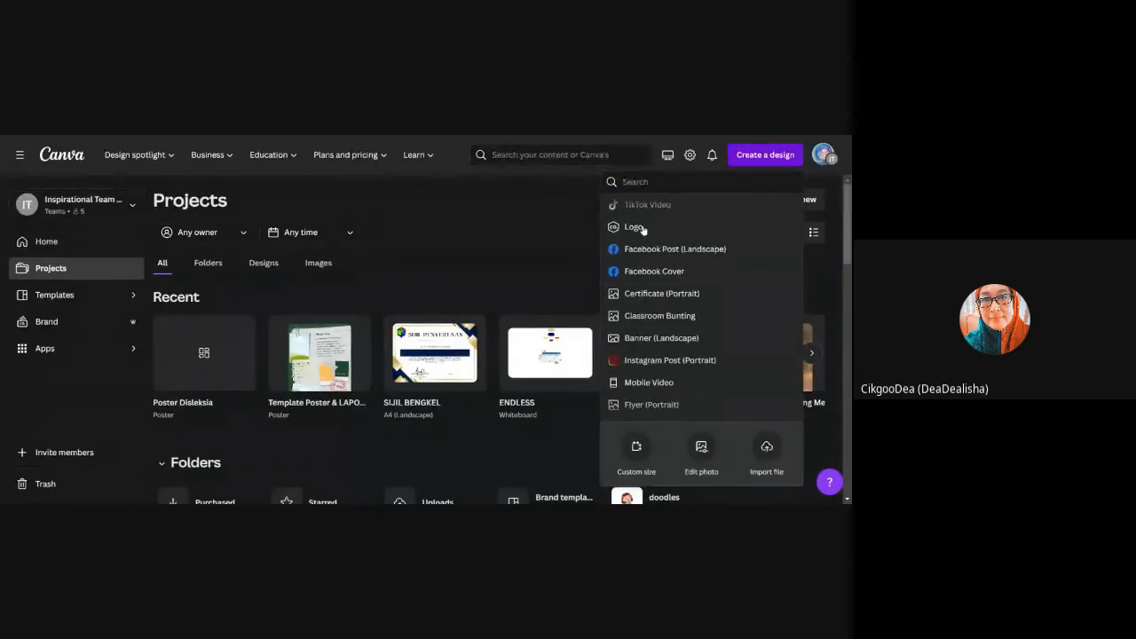
left_click(634, 227)
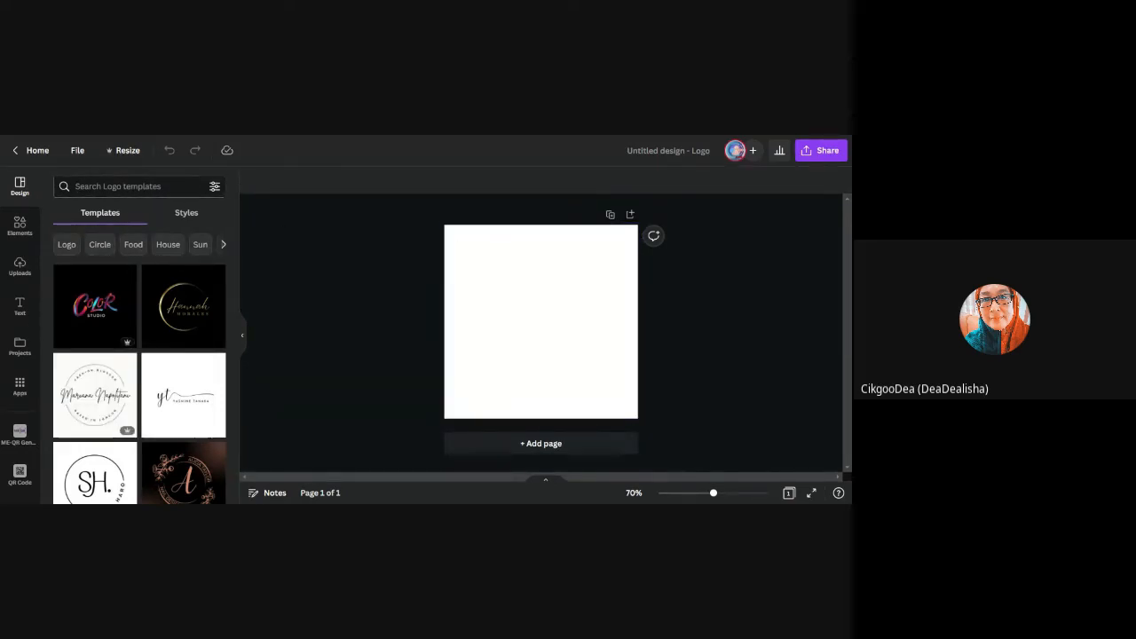
- Search the Logo templates for "qr code"
left_click(118, 187)
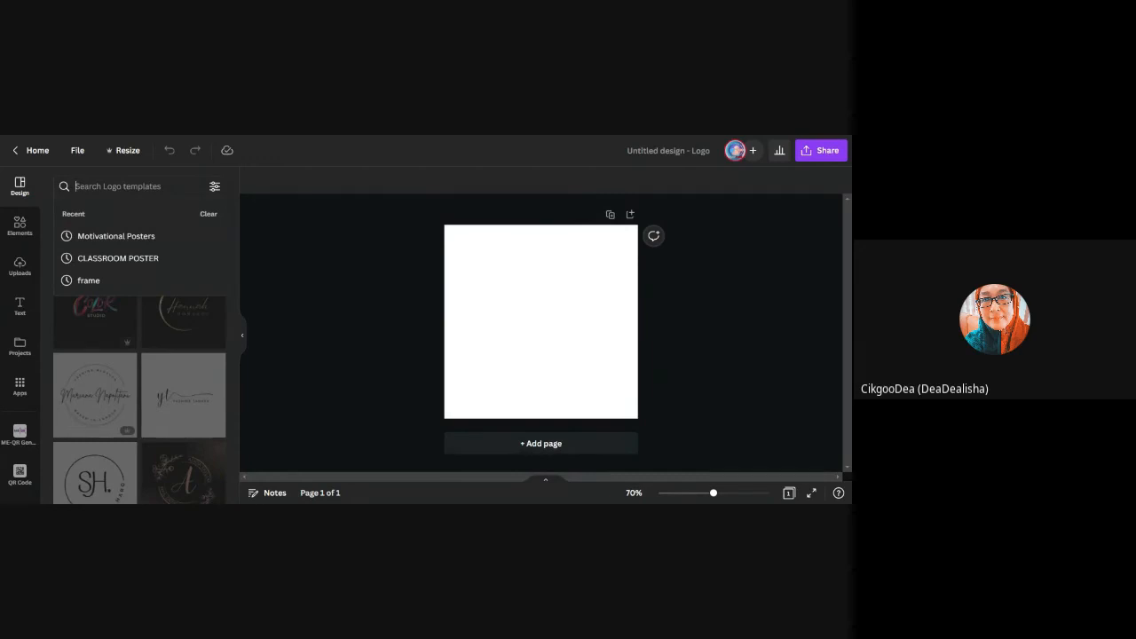
type("qr c")
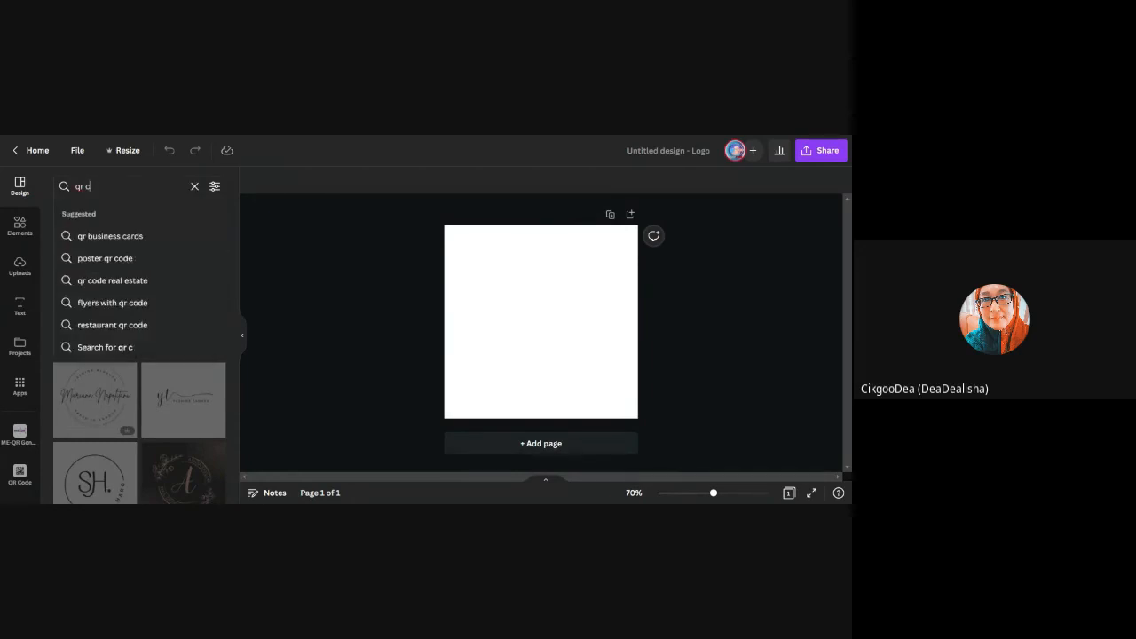
type("p")
key("BackSpace")
type("o")
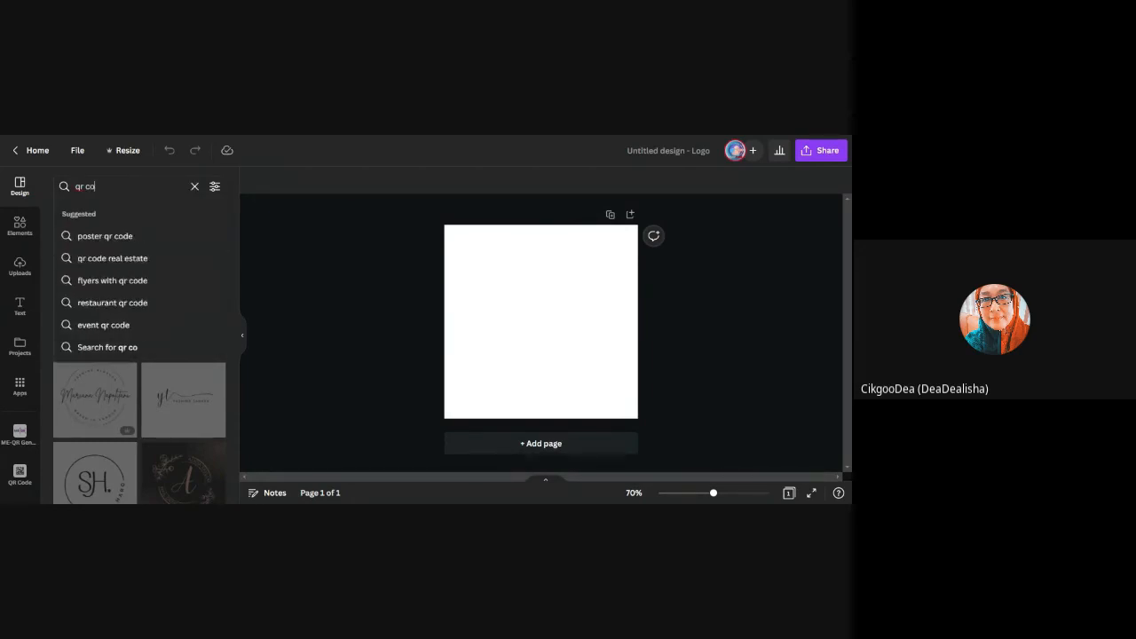
type("de")
key("Return")
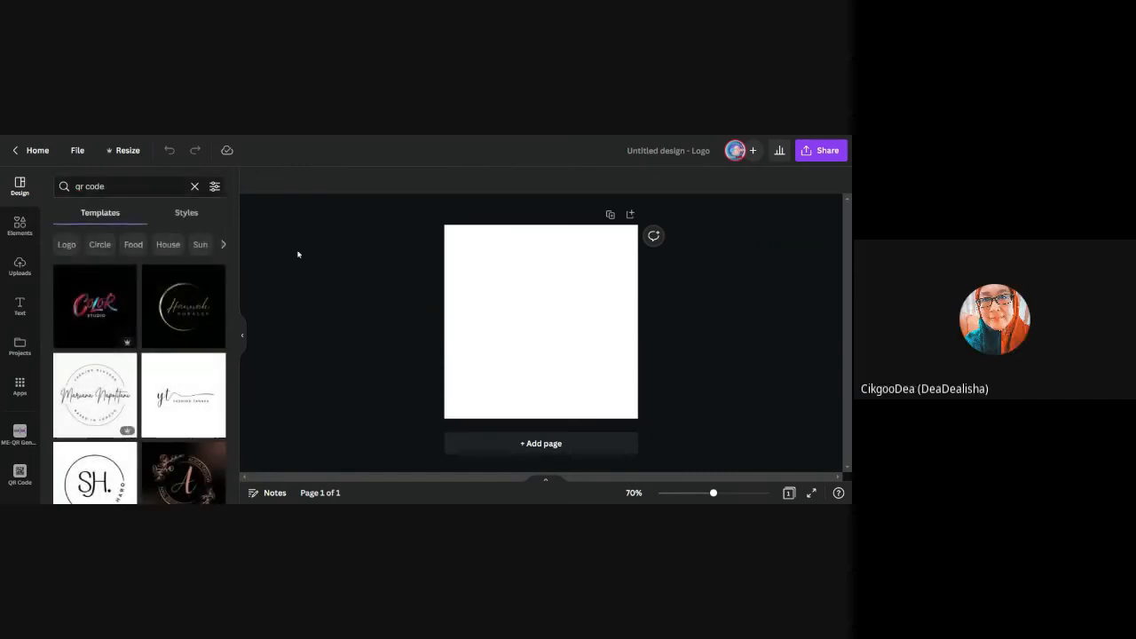
- Search the Canva apps for "qr code" and open the QR Code app
left_click(20, 387)
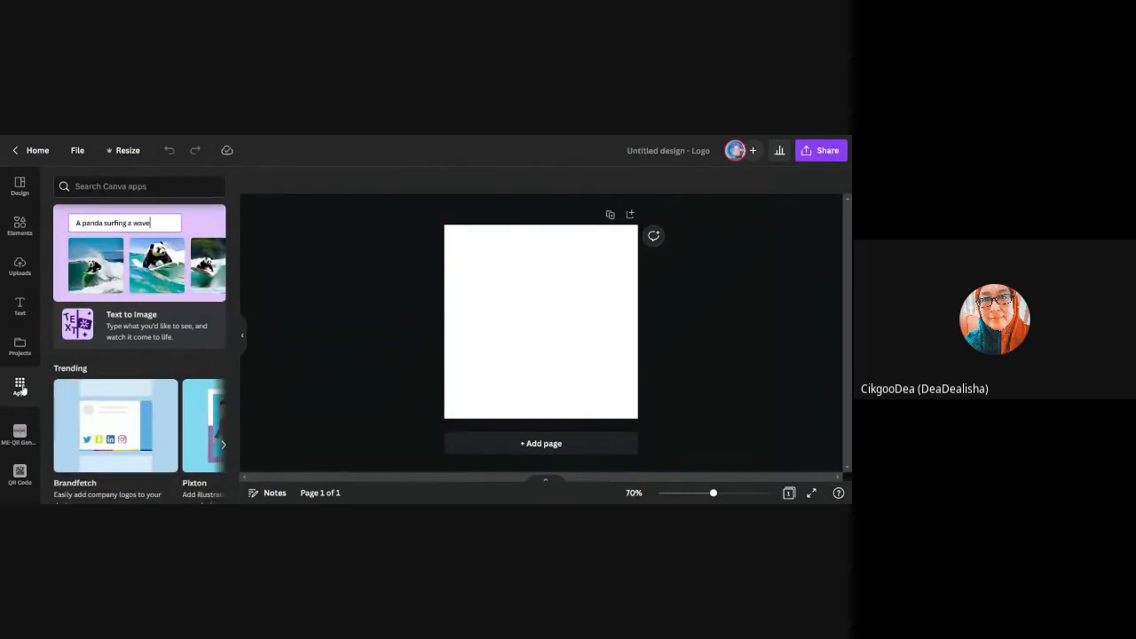
left_click(107, 187)
type("qr code")
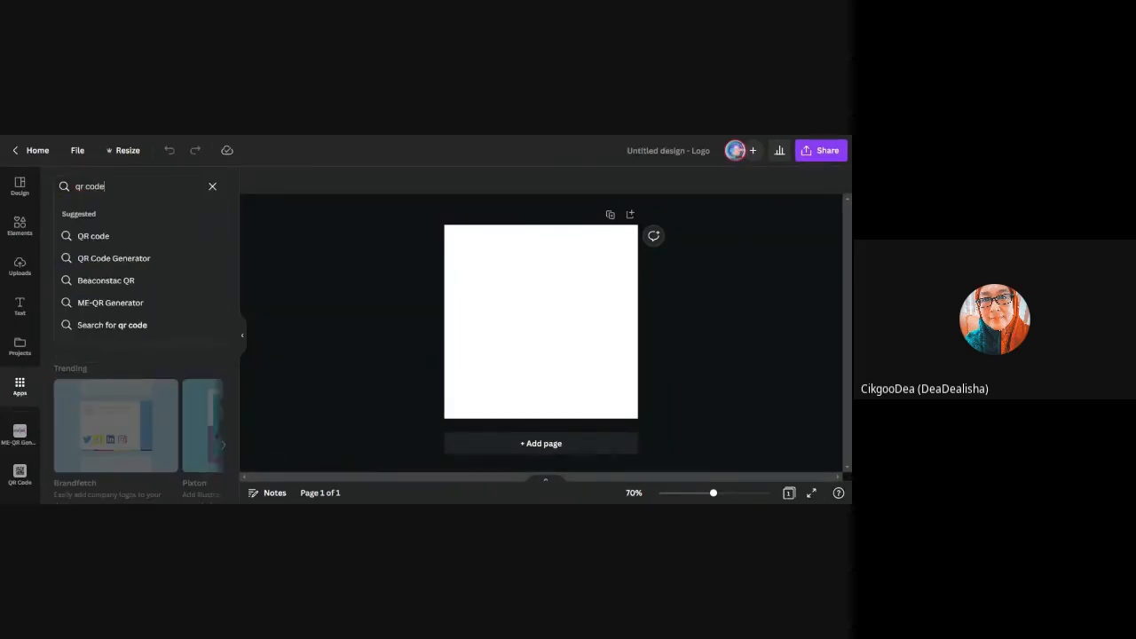
key("Return")
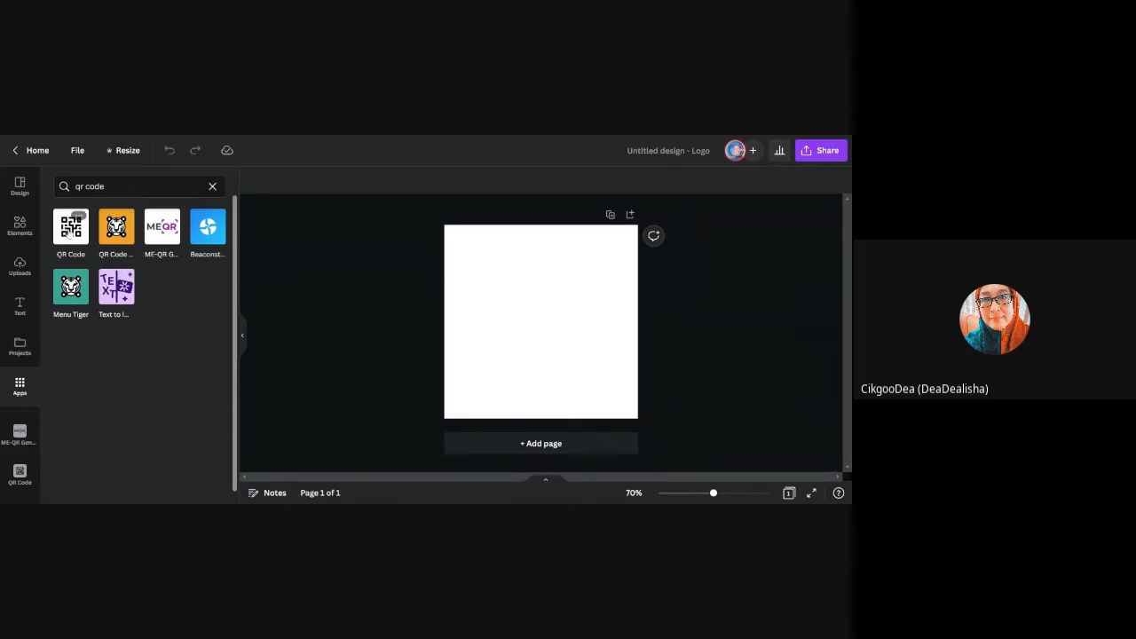
left_click(69, 229)
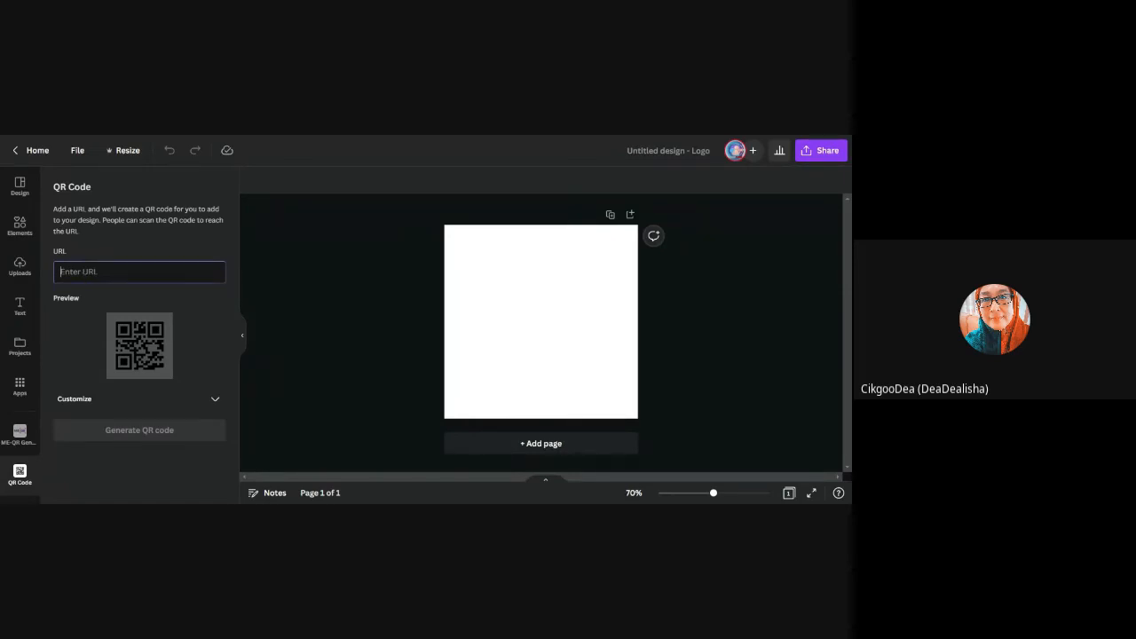
key("ctrl+v")
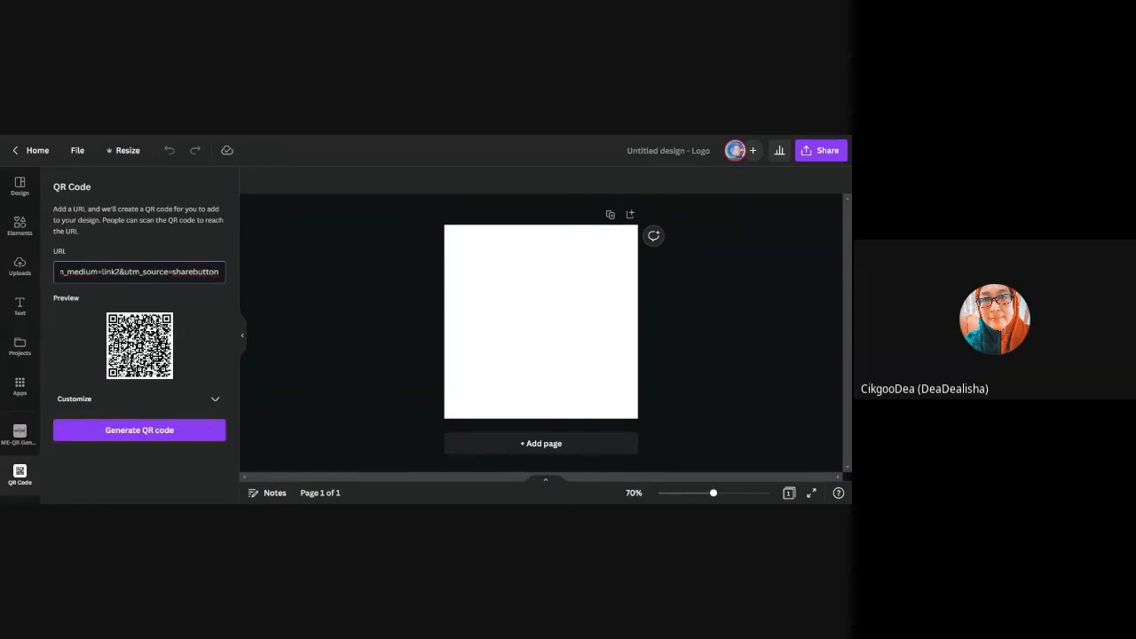
key("ctrl+a")
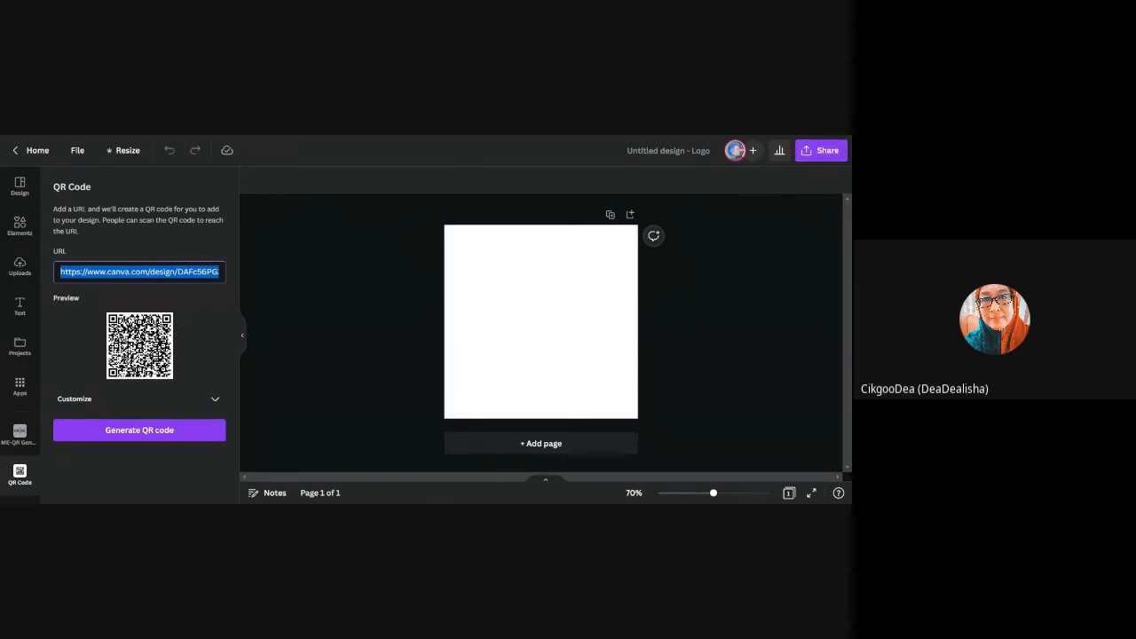
key("BackSpace")
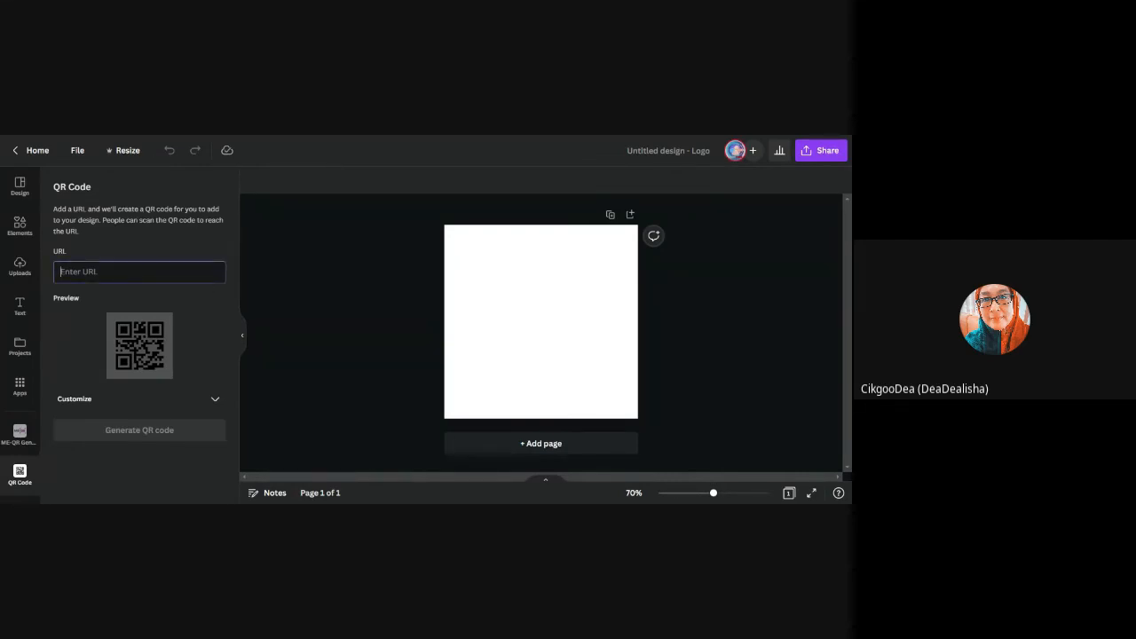
type("https://forms.gle/9QZGDZKRVY6Gsnf77")
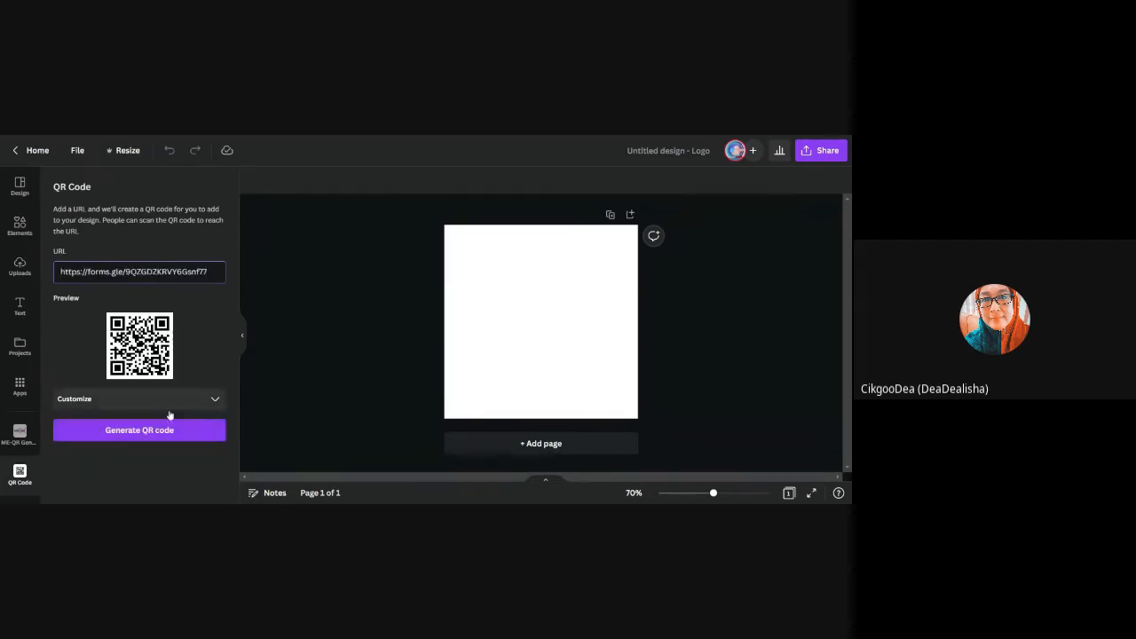
left_click(143, 430)
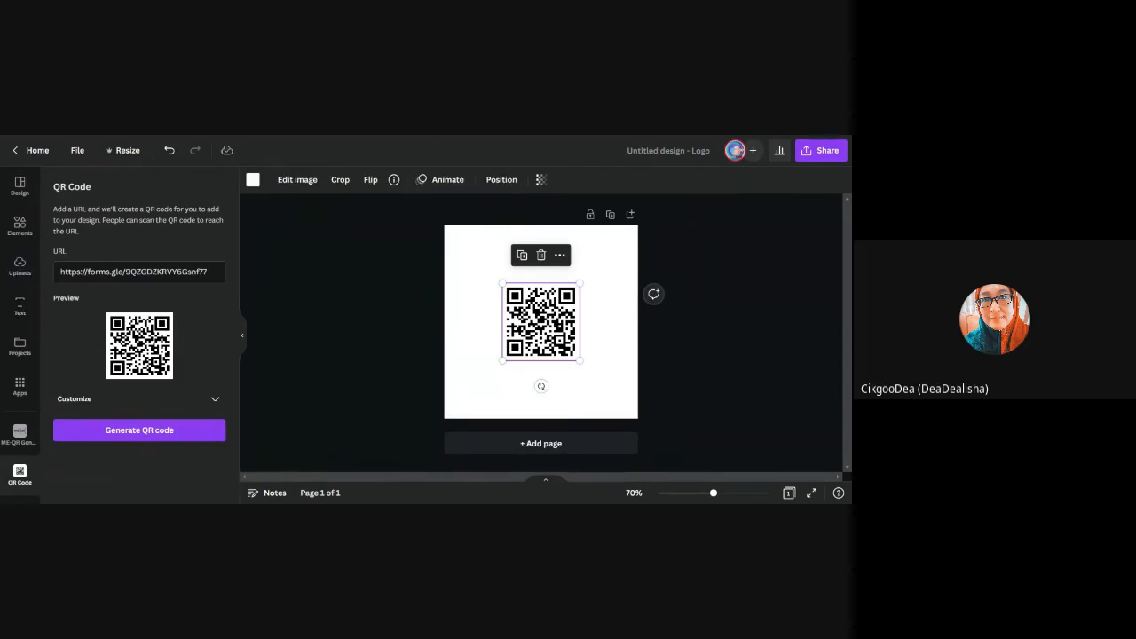
- Switch to page 2 of the Poster Disleksia design, search the apps for "qr code" and open the QR Code app
key("ctrl+Tab")
scroll(302, 311, "up", 2)
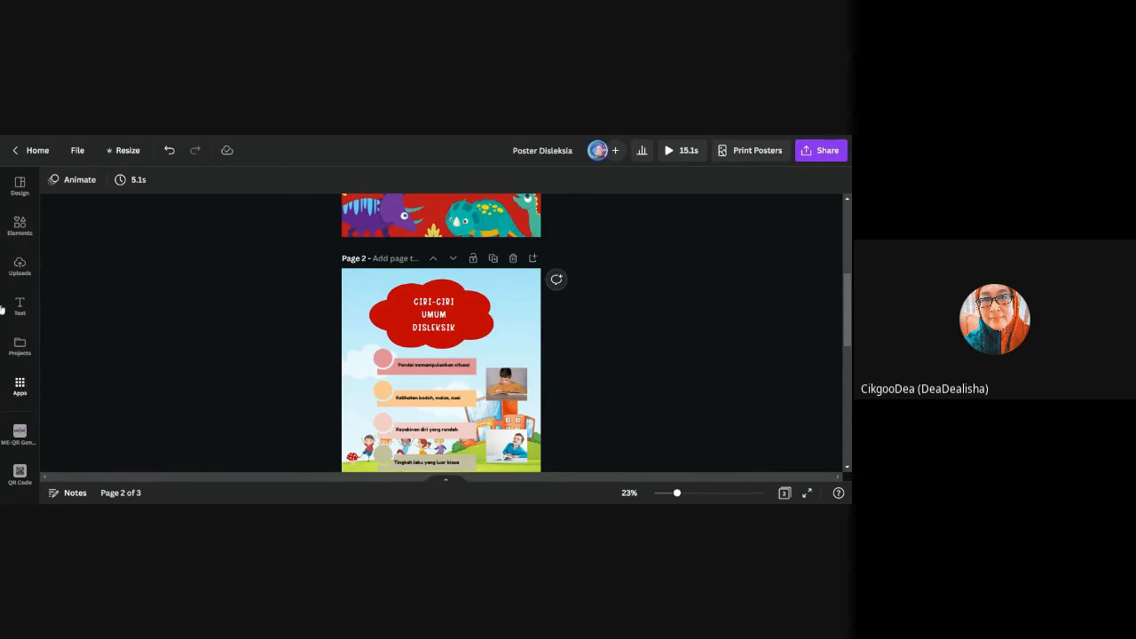
left_click(19, 386)
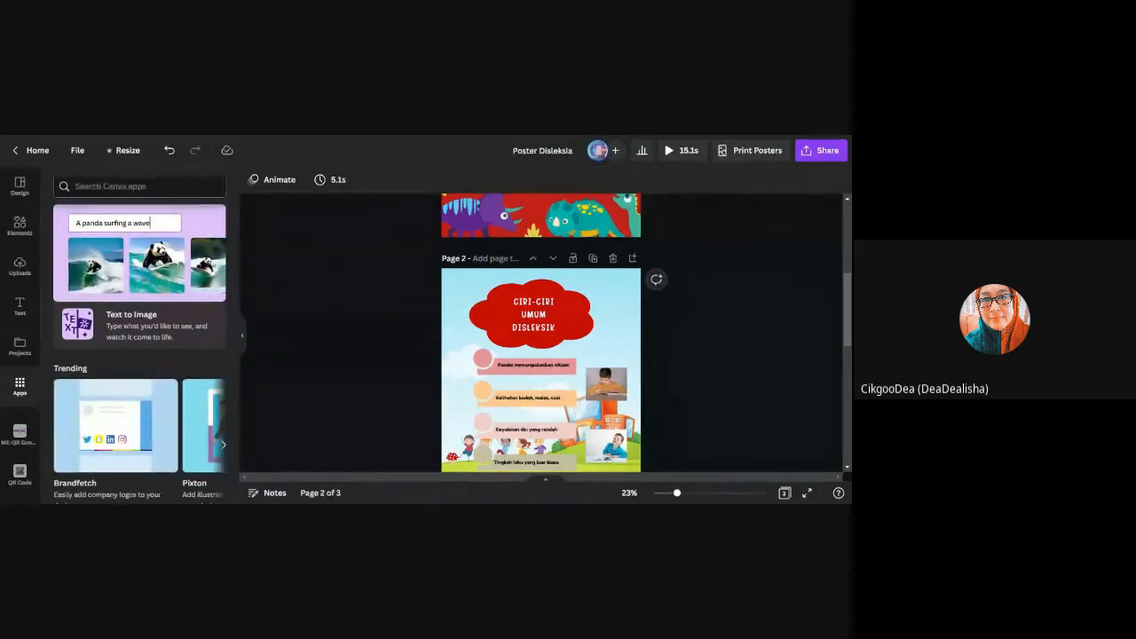
type("qr")
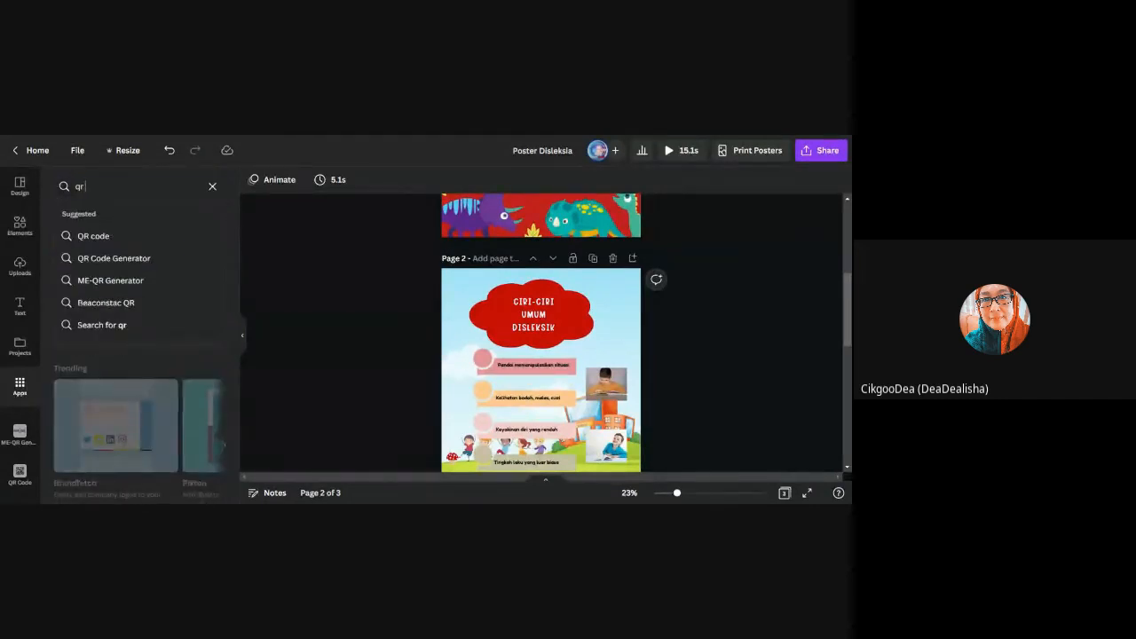
type(" code")
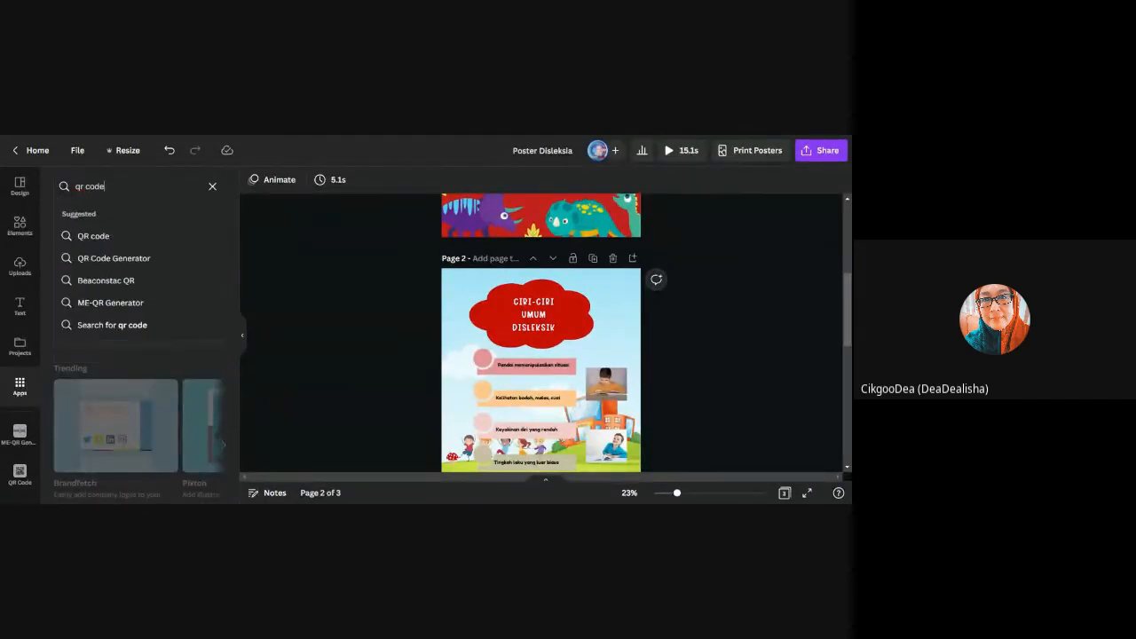
key("Return")
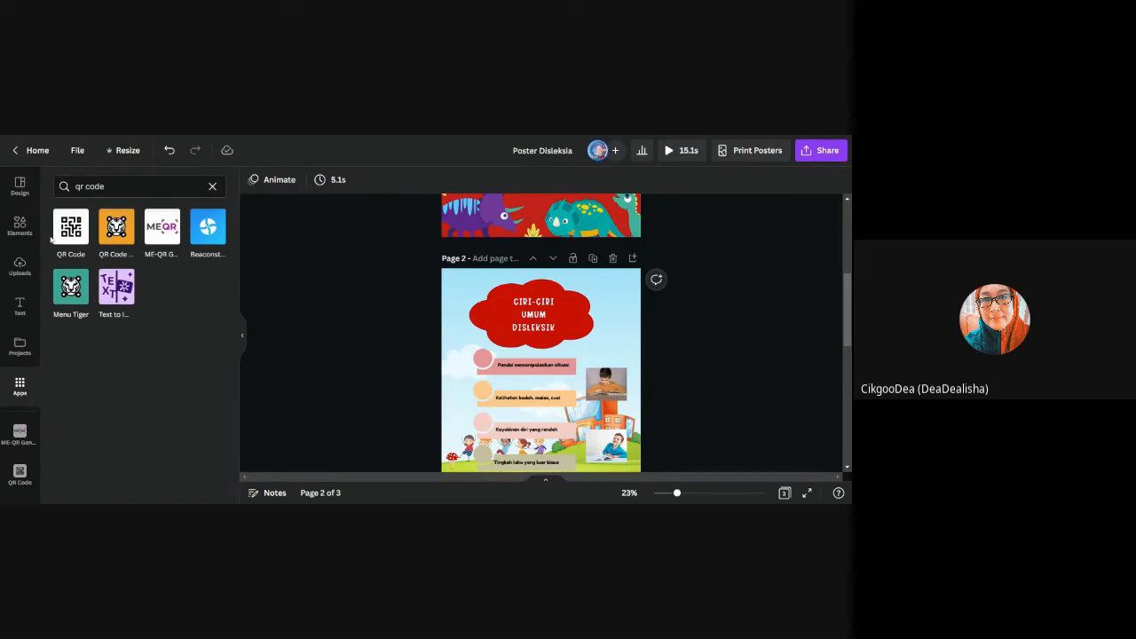
left_click(75, 233)
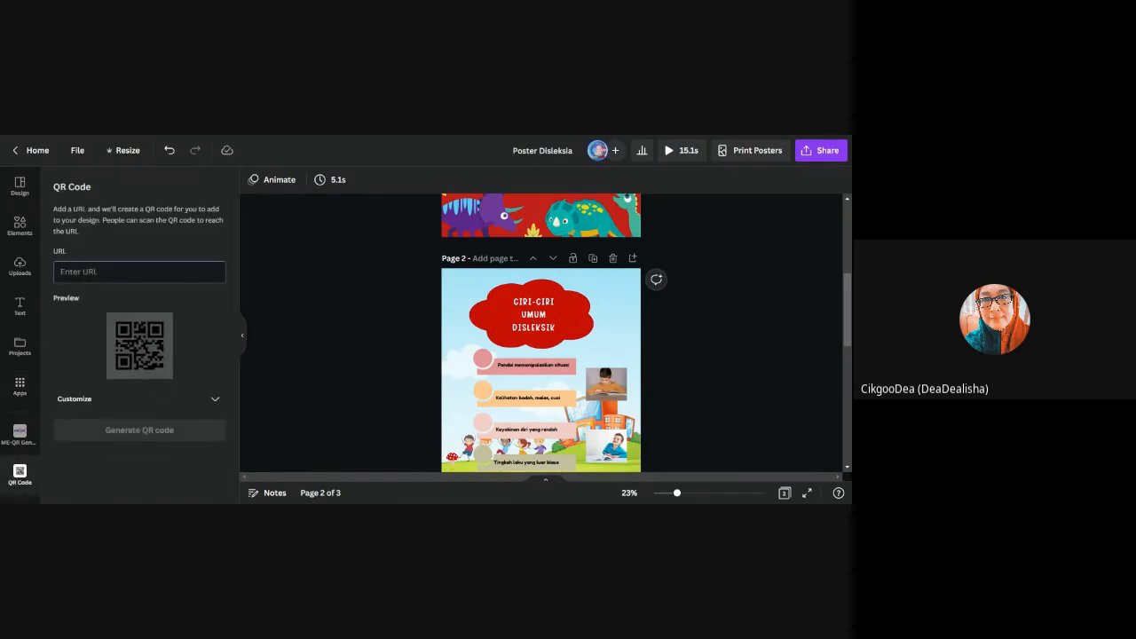
type("https://forms.gle/9QZGDZKRVY6Gsnf77")
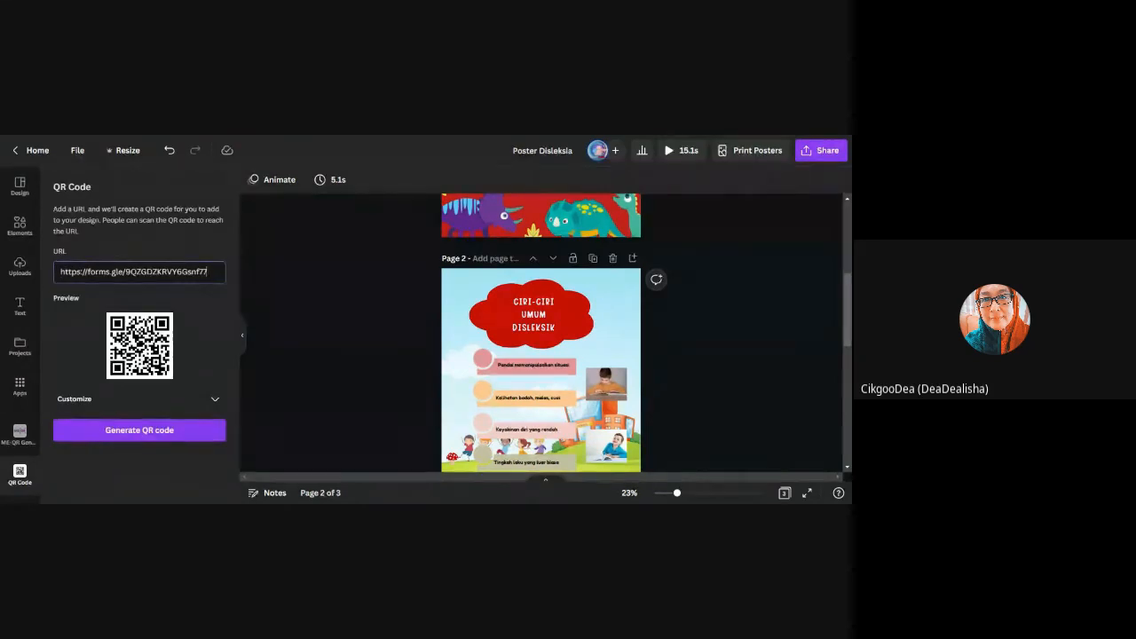
left_click(151, 435)
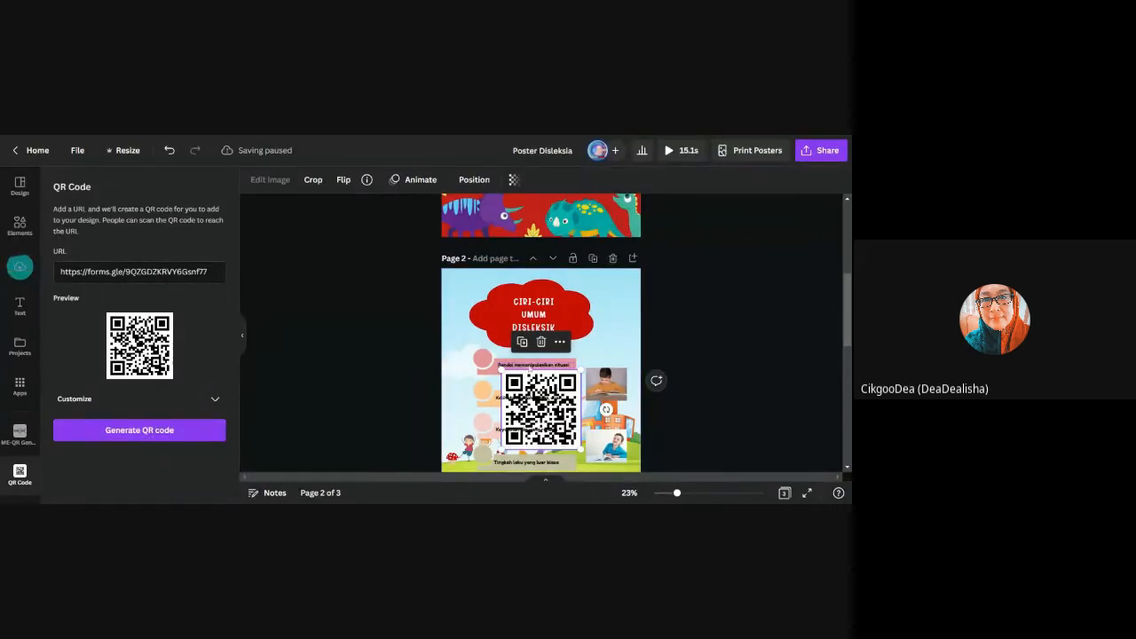
left_click_drag(577, 374, 619, 317)
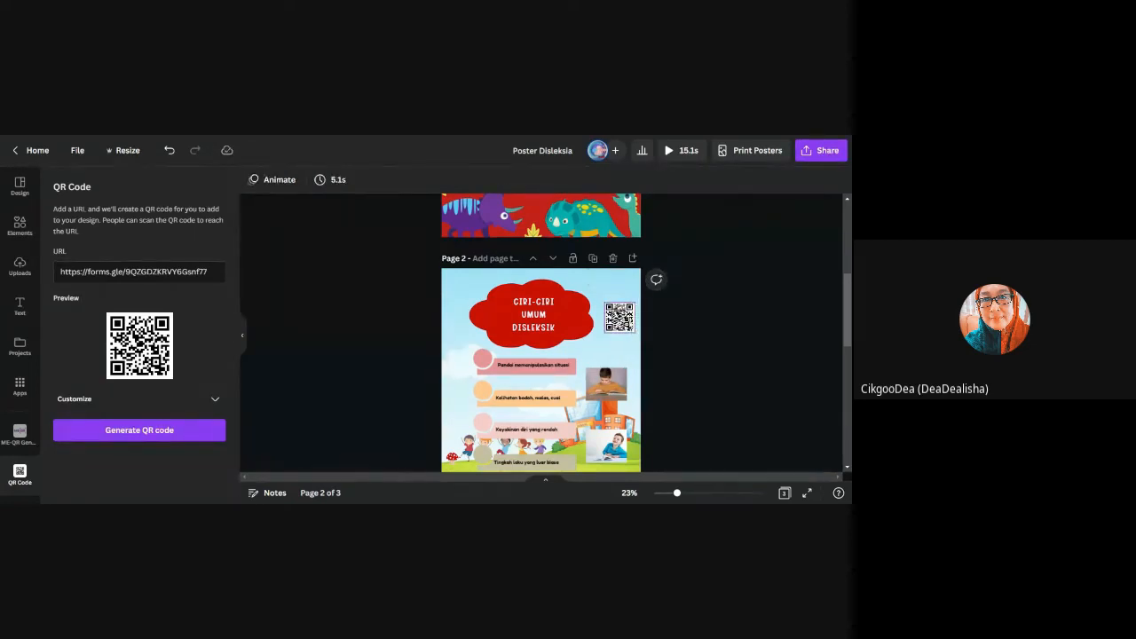
mouse_move(604, 332)
left_mouse_down()
mouse_move(597, 340)
mouse_move(619, 313)
mouse_move(612, 291)
mouse_move(613, 317)
left_mouse_up()
left_click(702, 339)
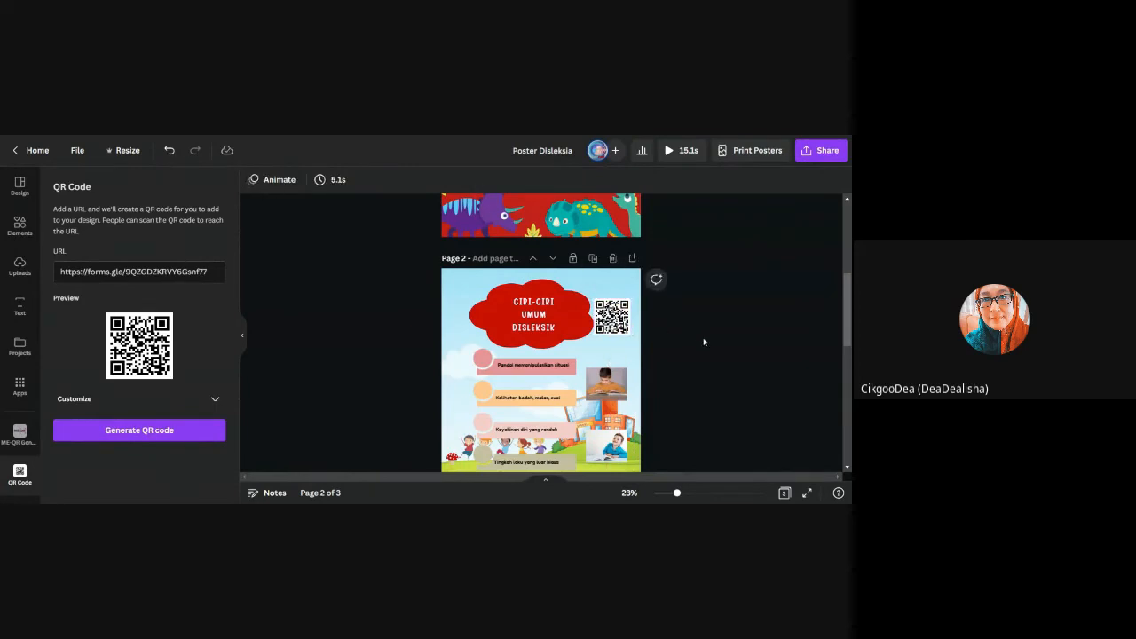
- Nudge page 2's QR code slightly right and down so it sits clear of the red heading cloud
scroll(621, 338, "down", 3)
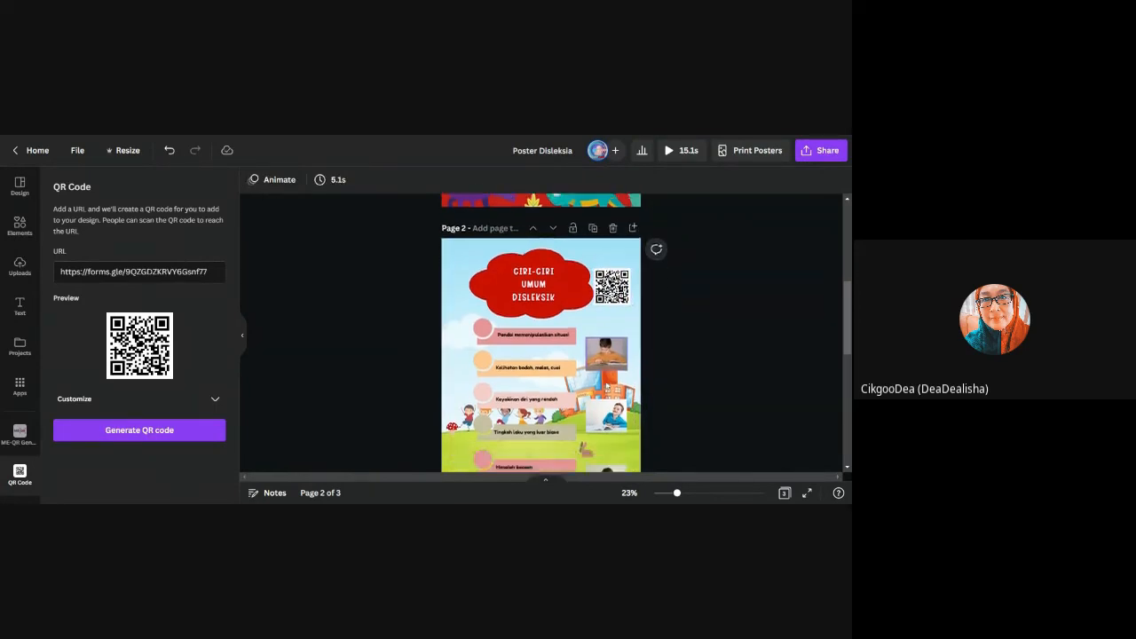
scroll(595, 355, "up", 2)
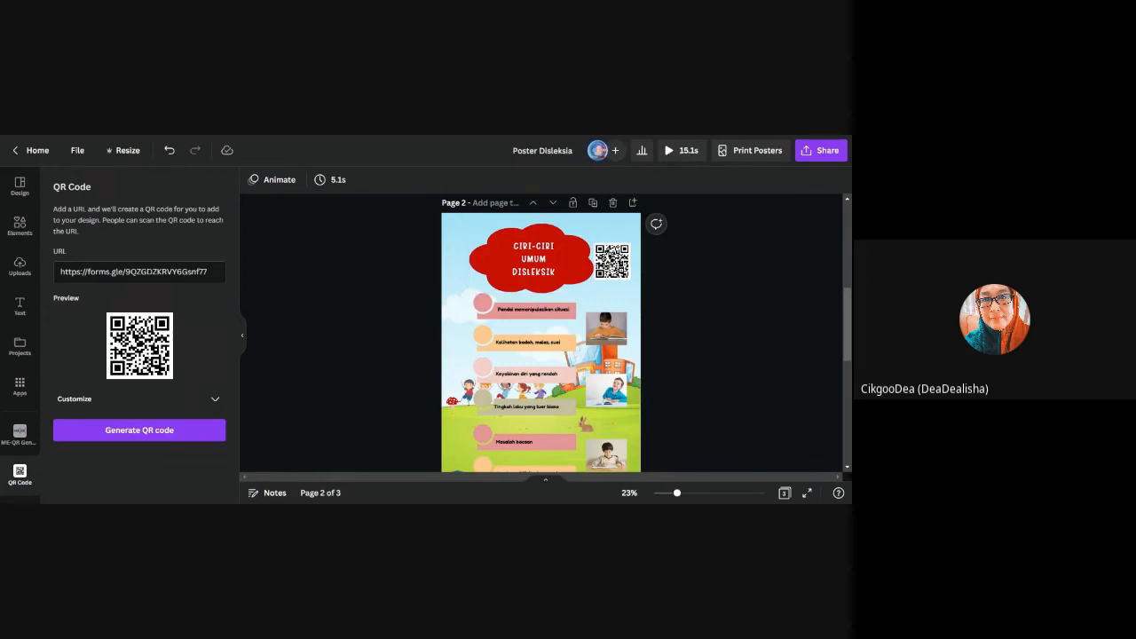
left_click(616, 268)
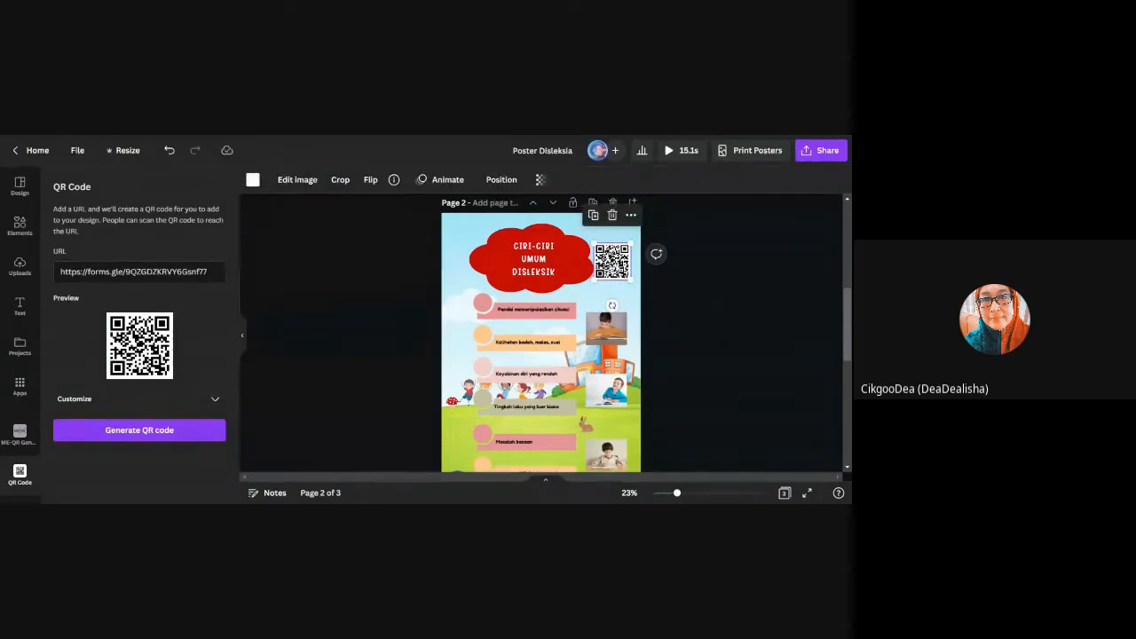
mouse_move(617, 268)
left_mouse_down()
mouse_move(621, 282)
mouse_move(620, 272)
left_mouse_up()
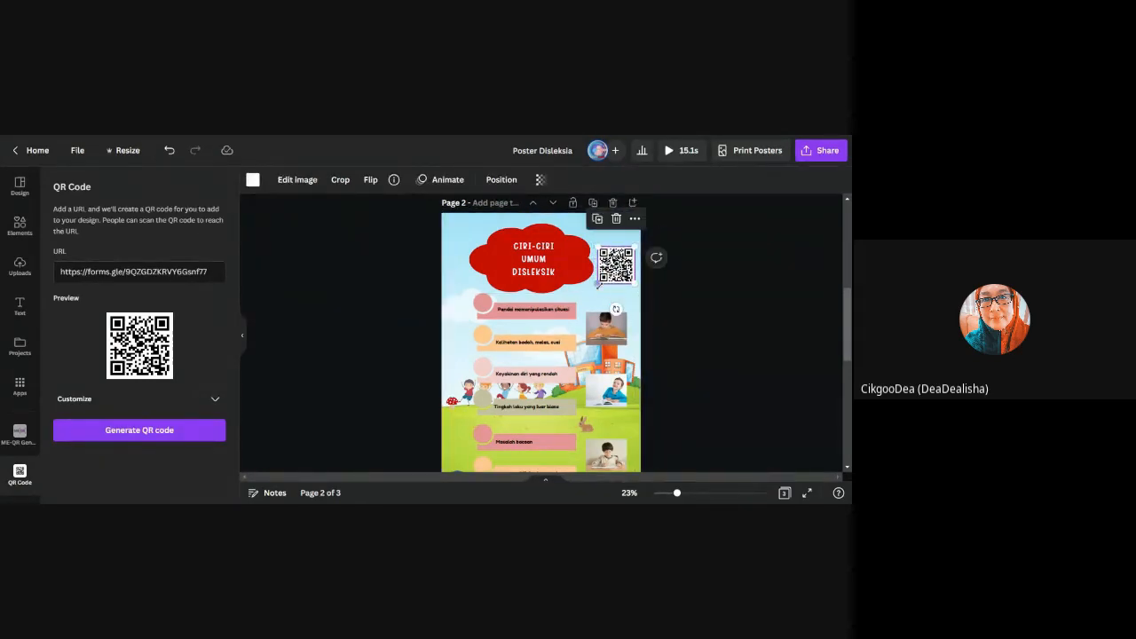
left_click(753, 315)
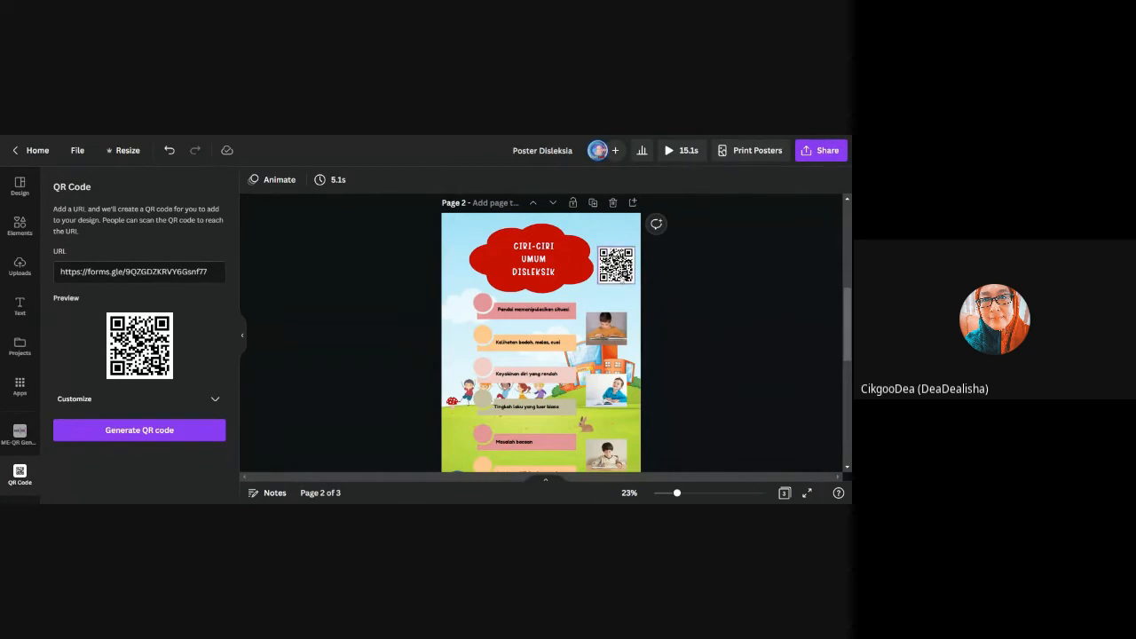
- Inspect page 2's QR code up close beside the red heading cloud, and reopen the QR Code app
left_click(616, 264)
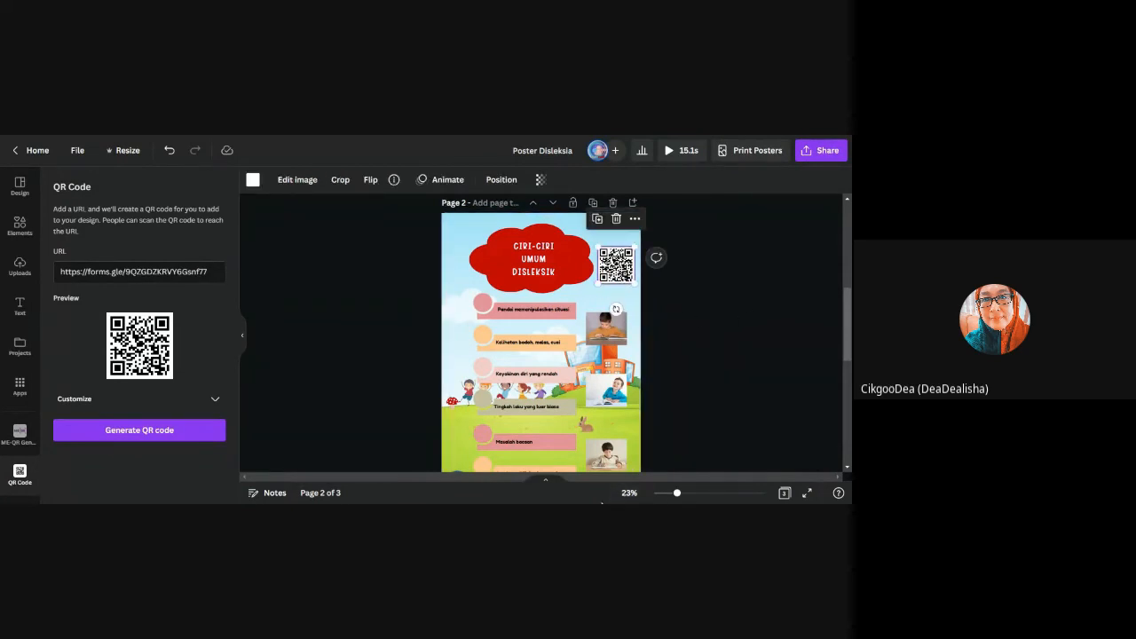
left_click(698, 496)
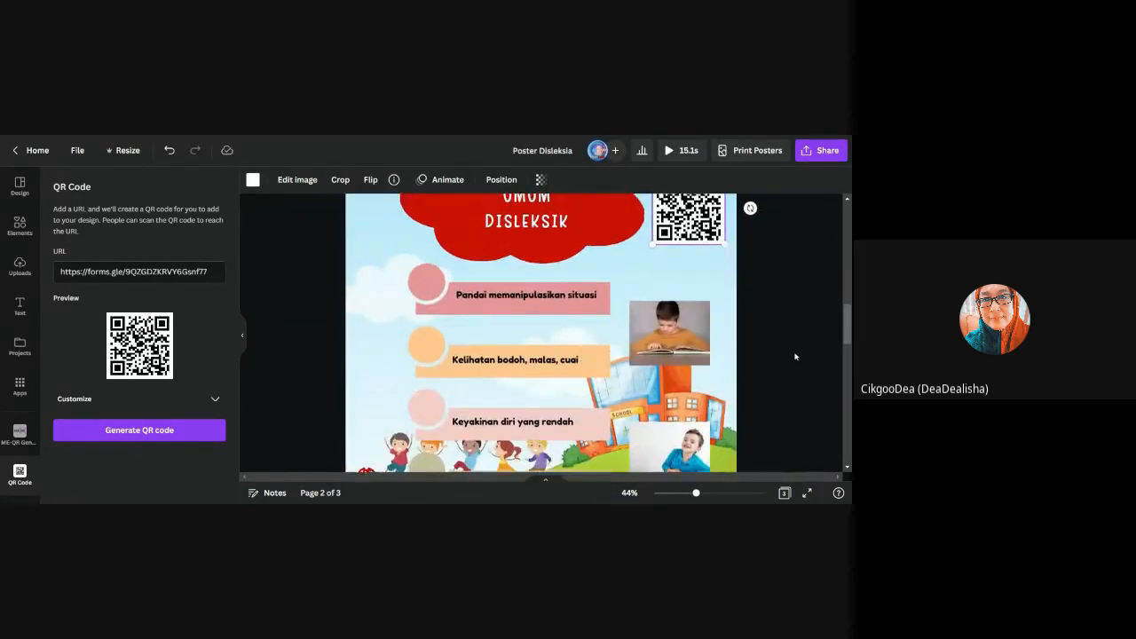
scroll(778, 369, "up", 2)
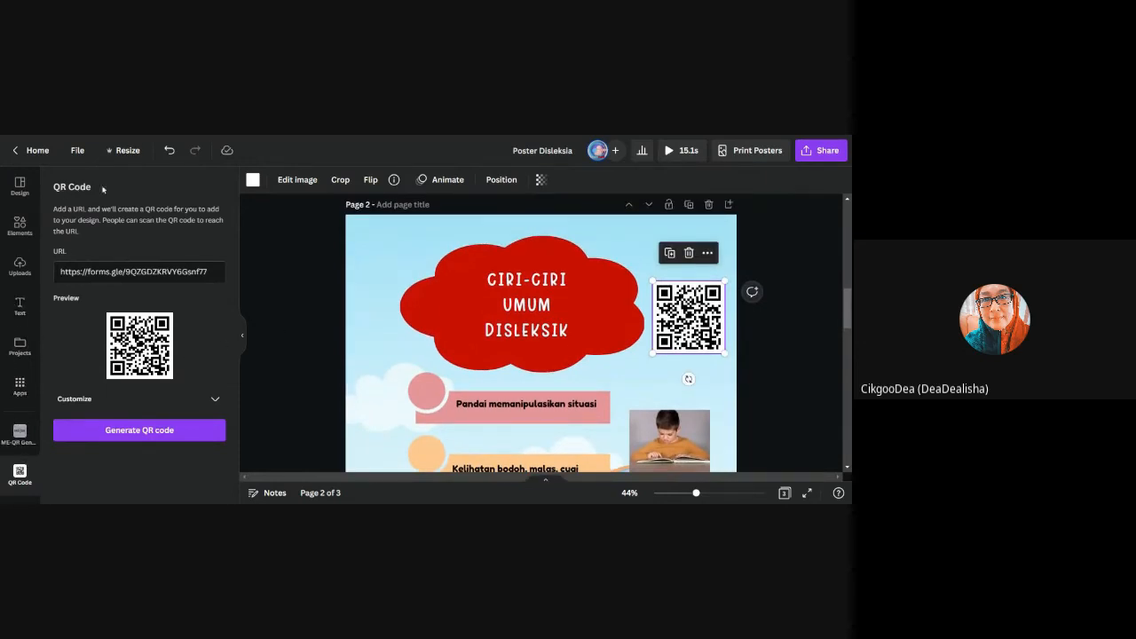
left_click(21, 389)
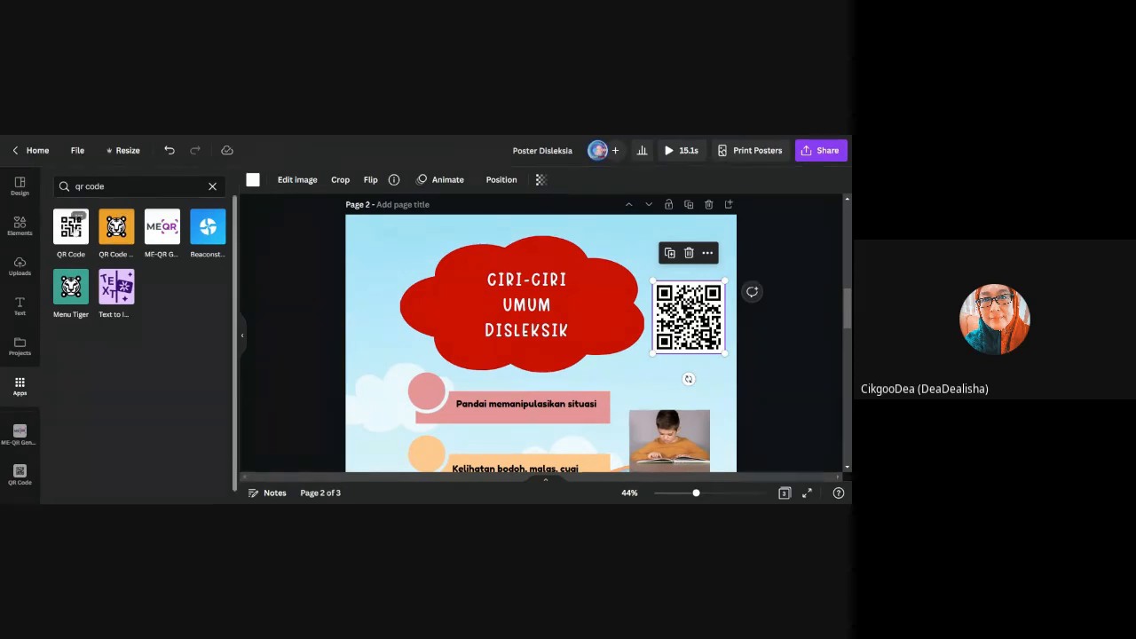
left_click(72, 227)
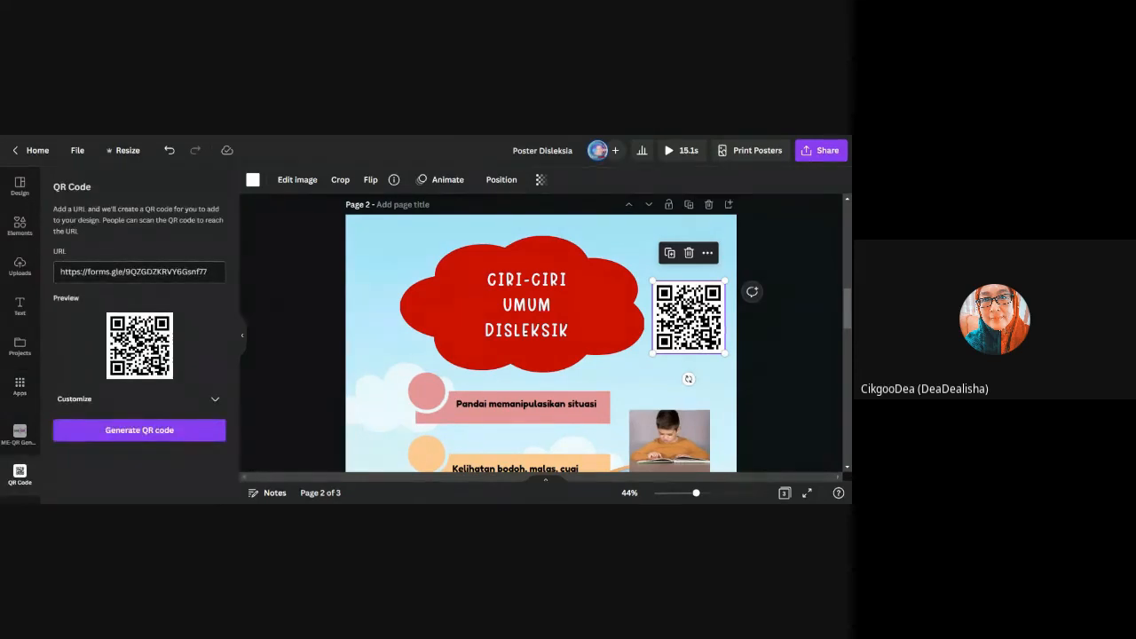
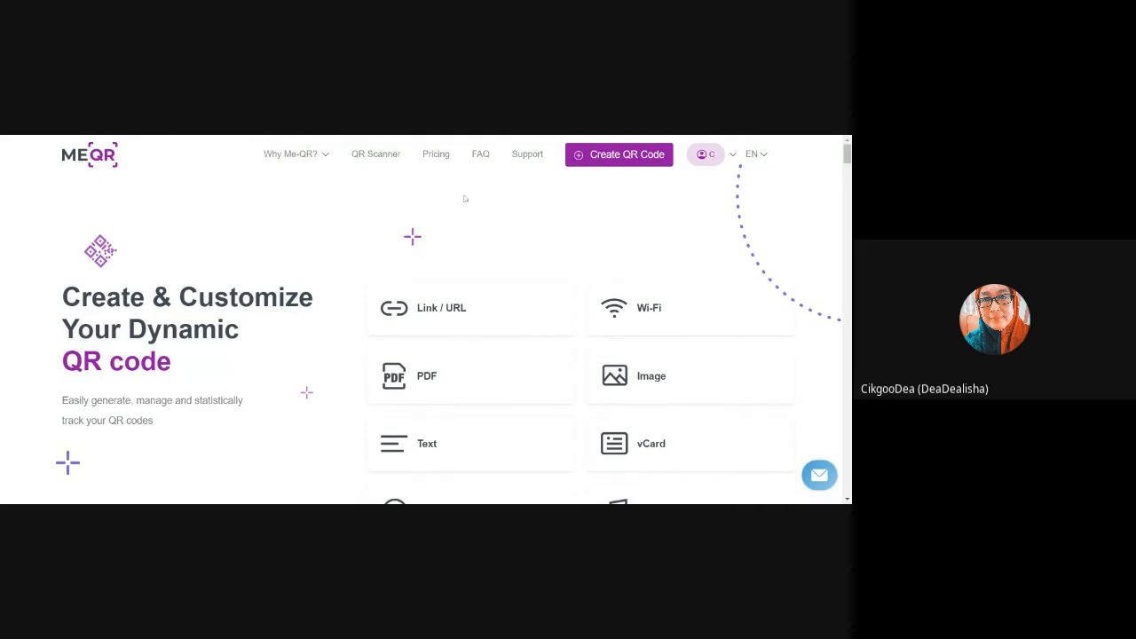
- Switch to the ME-QR website and start creating a new QR code of the Link / URL type
scroll(475, 209, "down", 1)
scroll(488, 221, "up", 1)
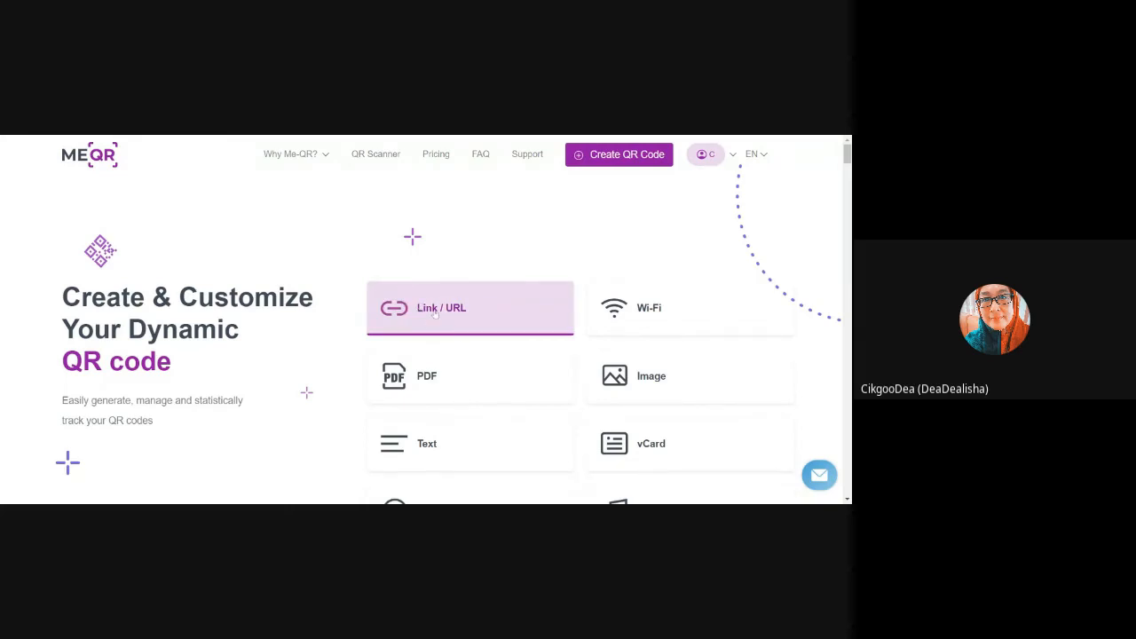
scroll(435, 282, "down", 1)
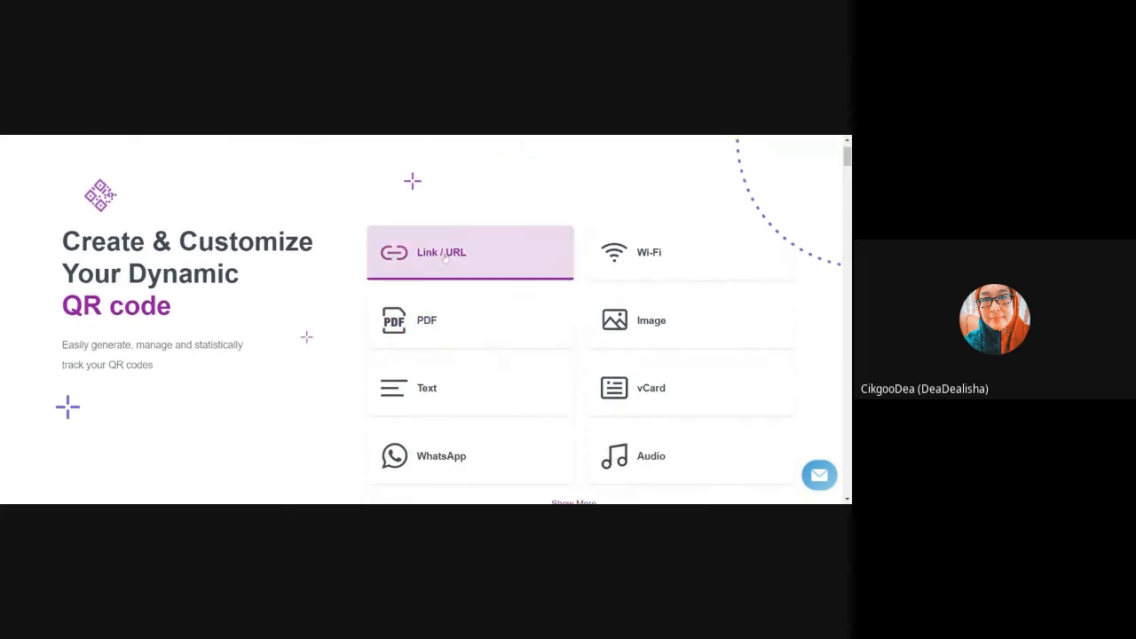
left_click(445, 255)
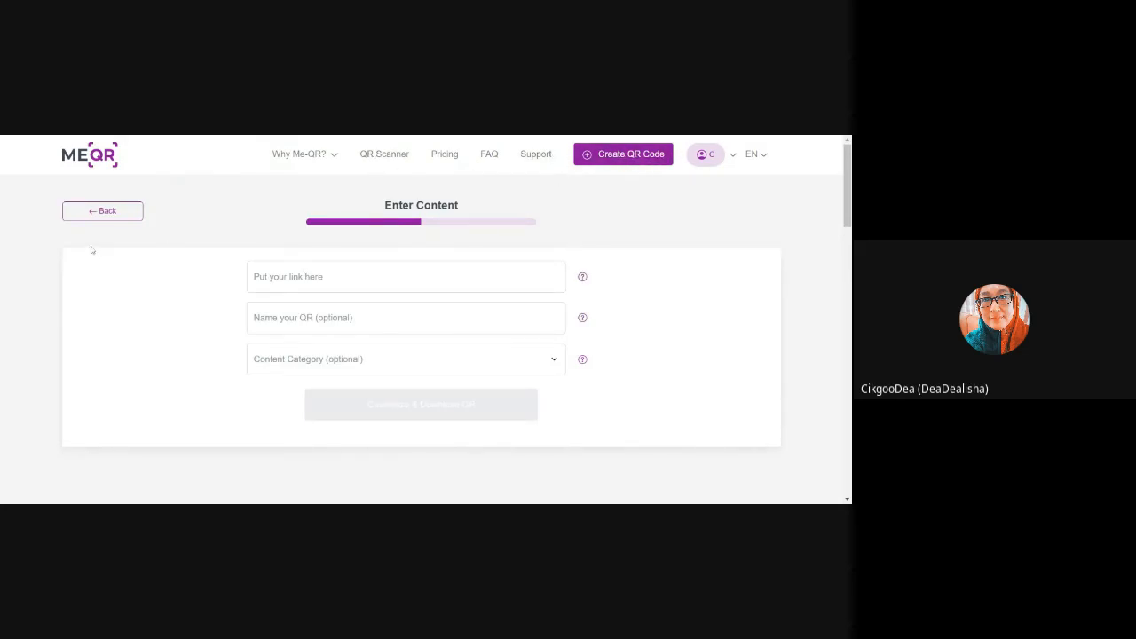
left_click(643, 157)
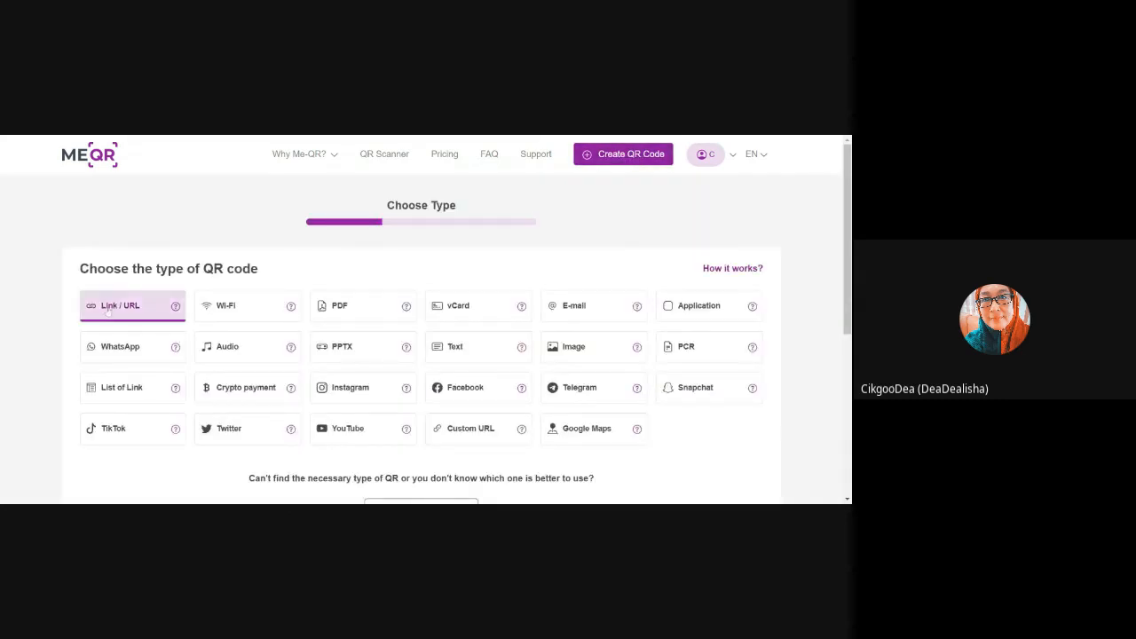
left_click(112, 311)
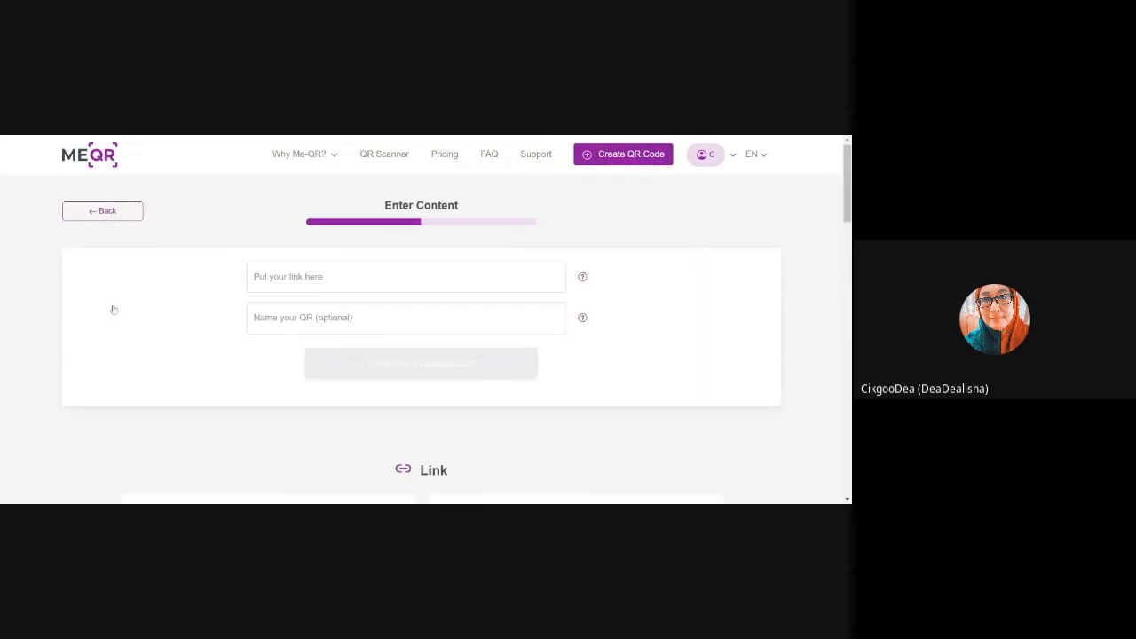
left_click(302, 278)
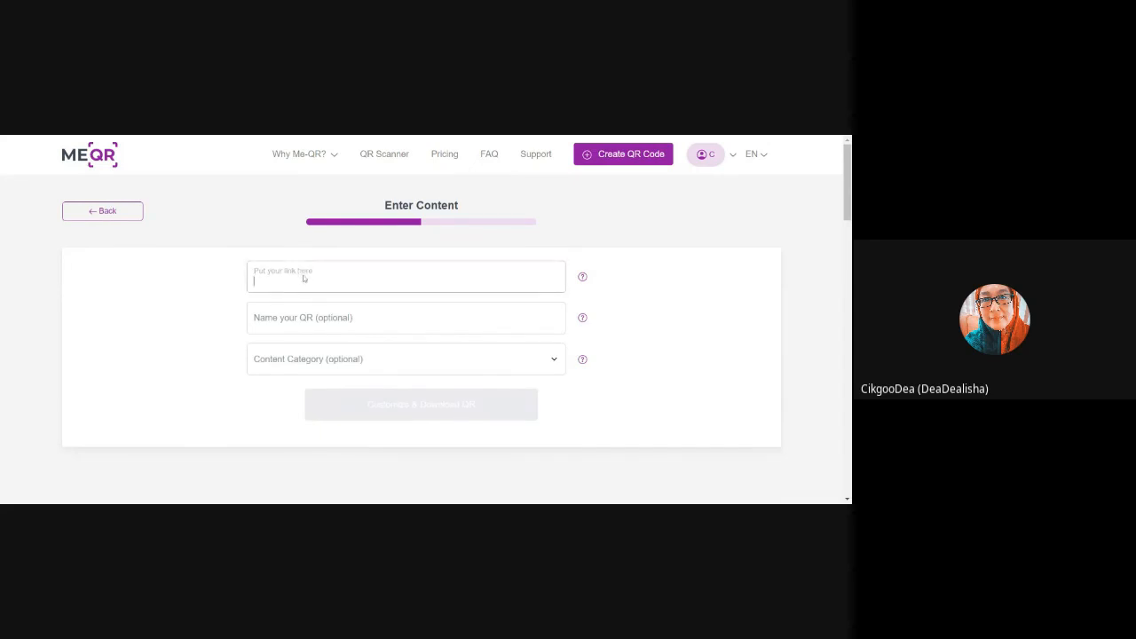
type("https://forms.gle/9QZGDZKRVY6Gsnf77")
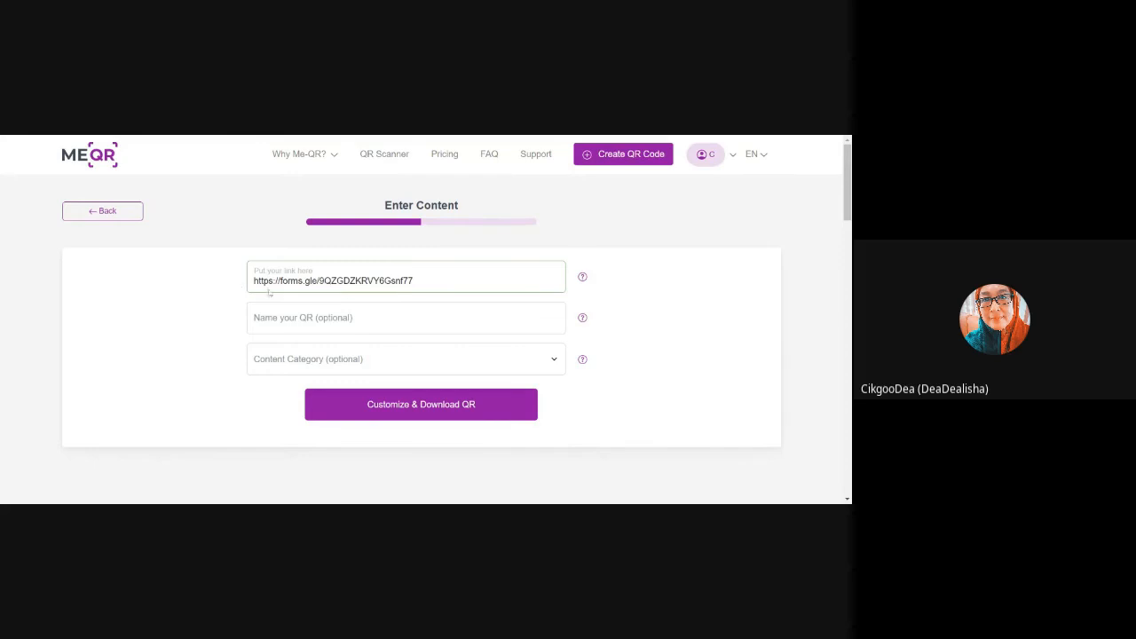
left_click(306, 319)
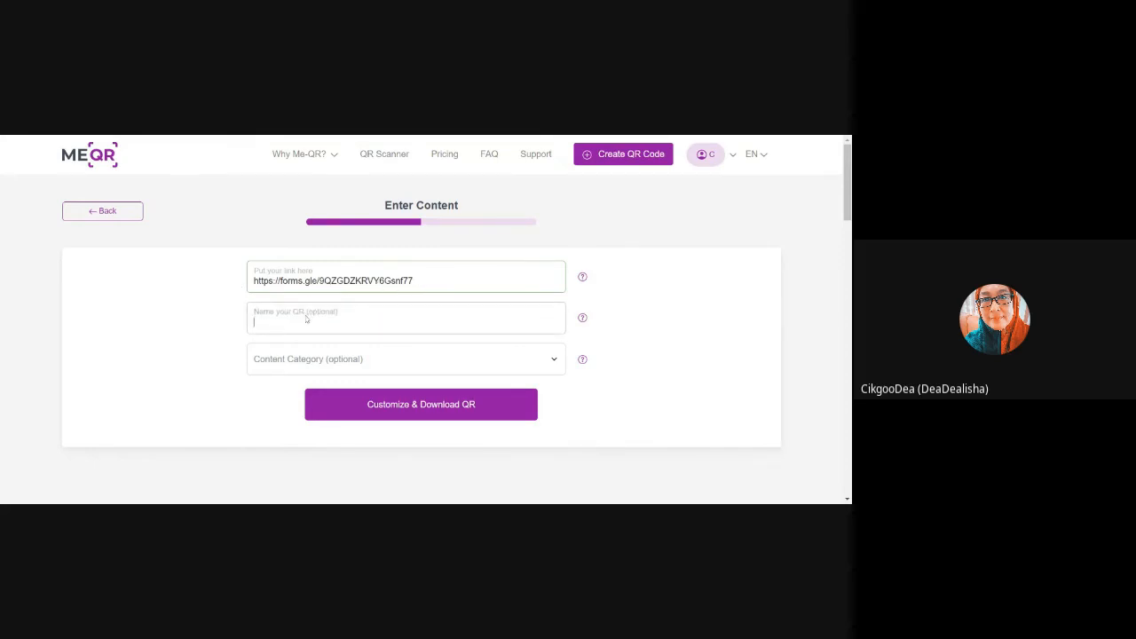
type("Bengkel c Canba")
key("BackSpace")
key("BackSpace")
type("va")
left_click(553, 361)
left_click(282, 186)
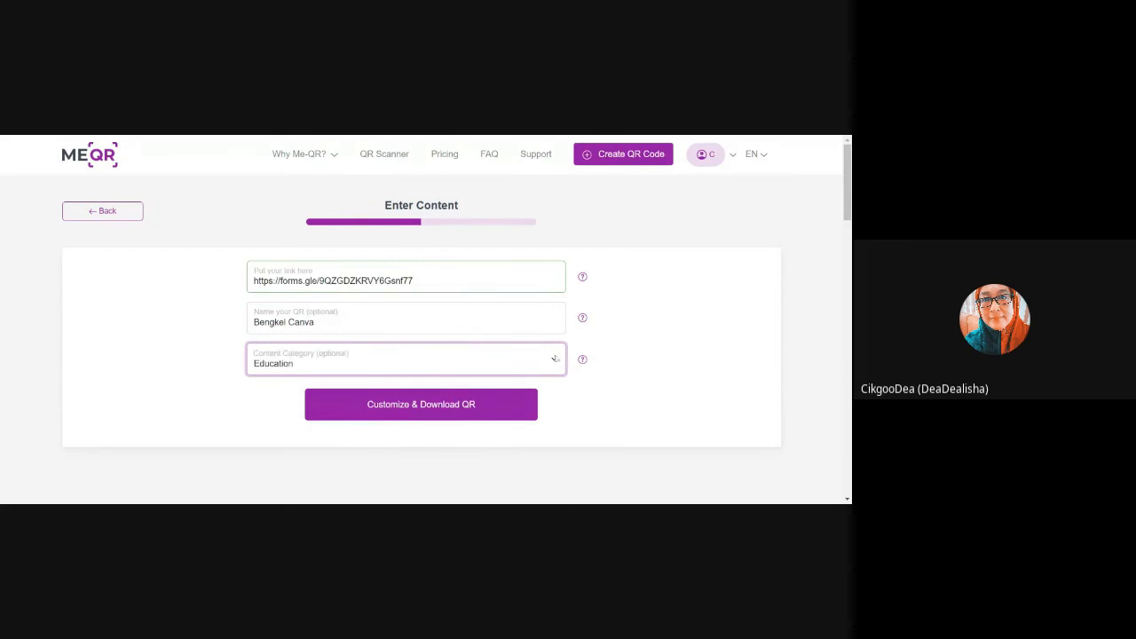
left_click(405, 406)
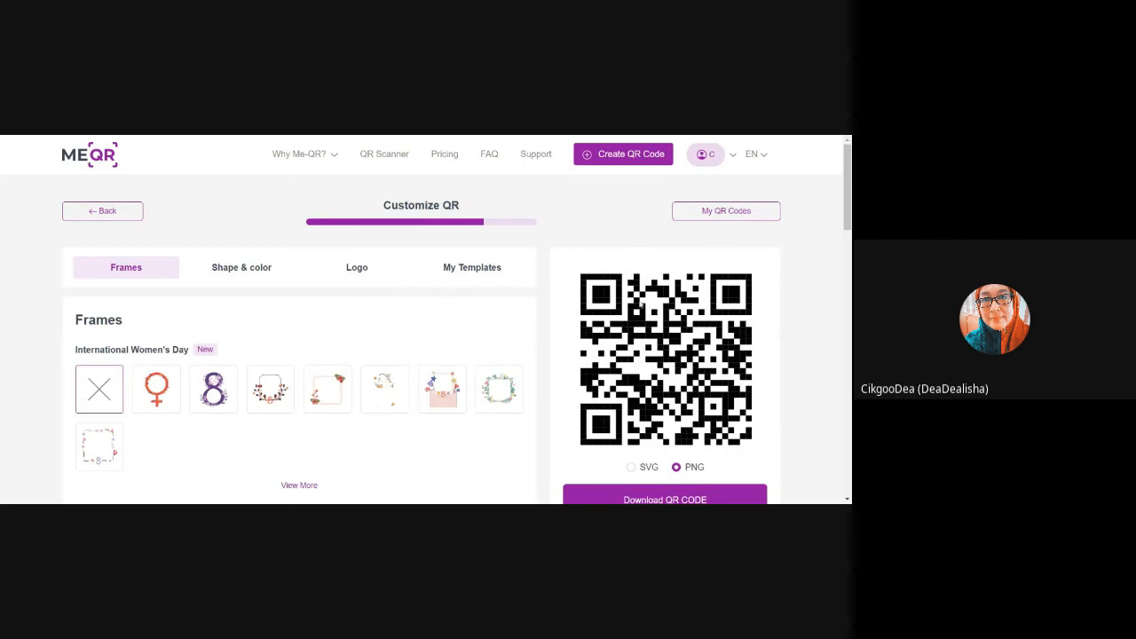
- Try several frames on the QR code and settle on the International Women's Day frame with a green border and colorful flowers
scroll(461, 324, "down", 2)
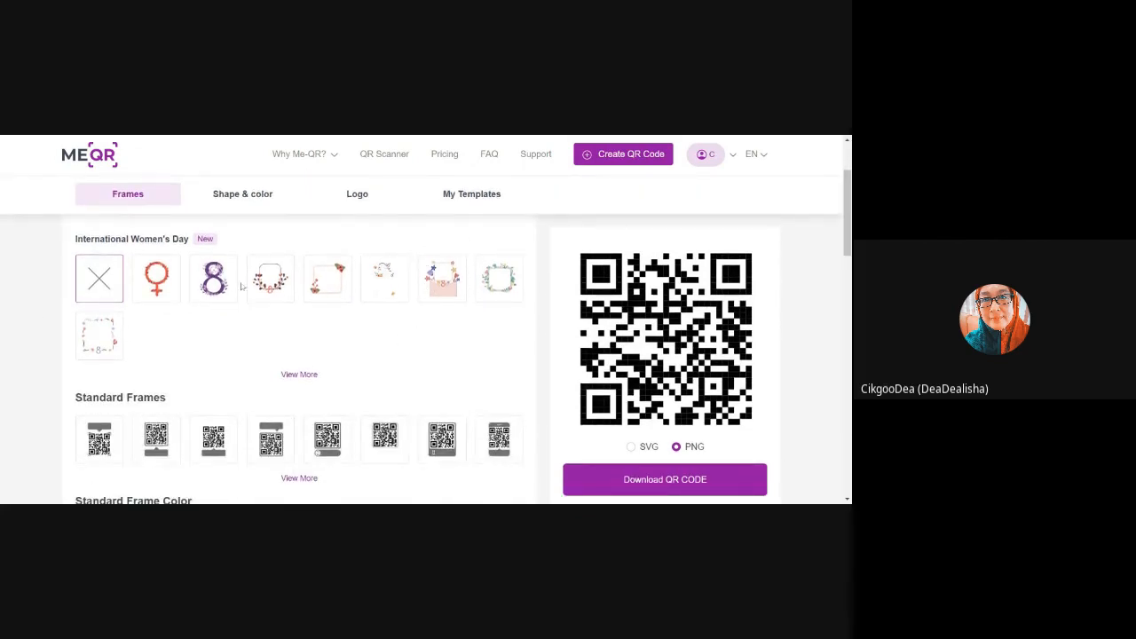
left_click(284, 282)
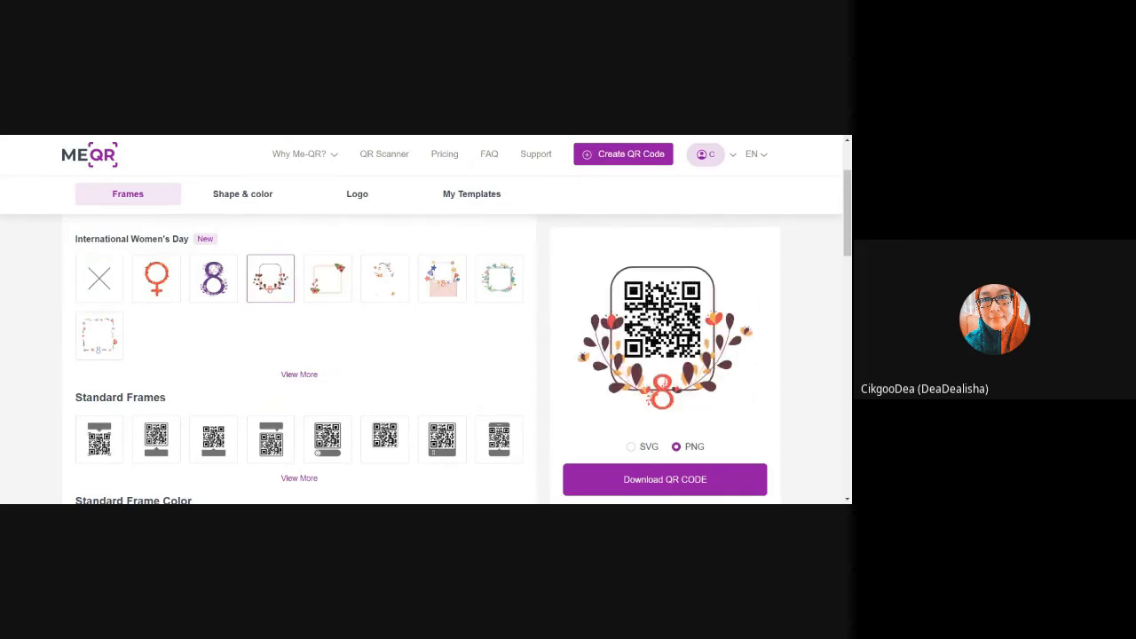
left_click(494, 281)
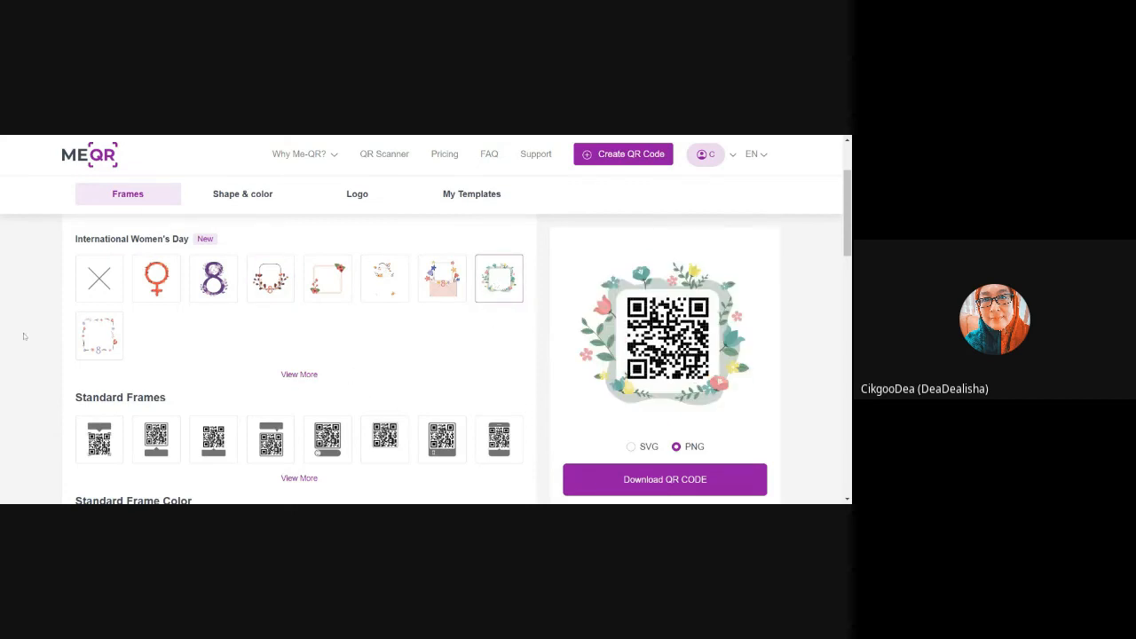
left_click(105, 341)
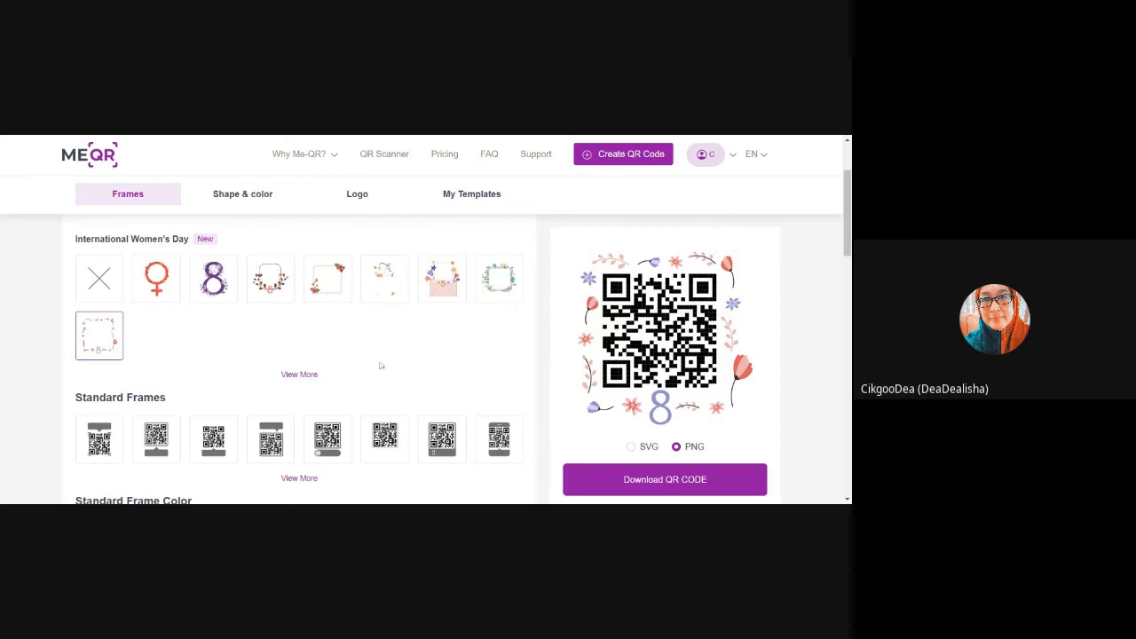
scroll(381, 369, "down", 3)
left_click(445, 278)
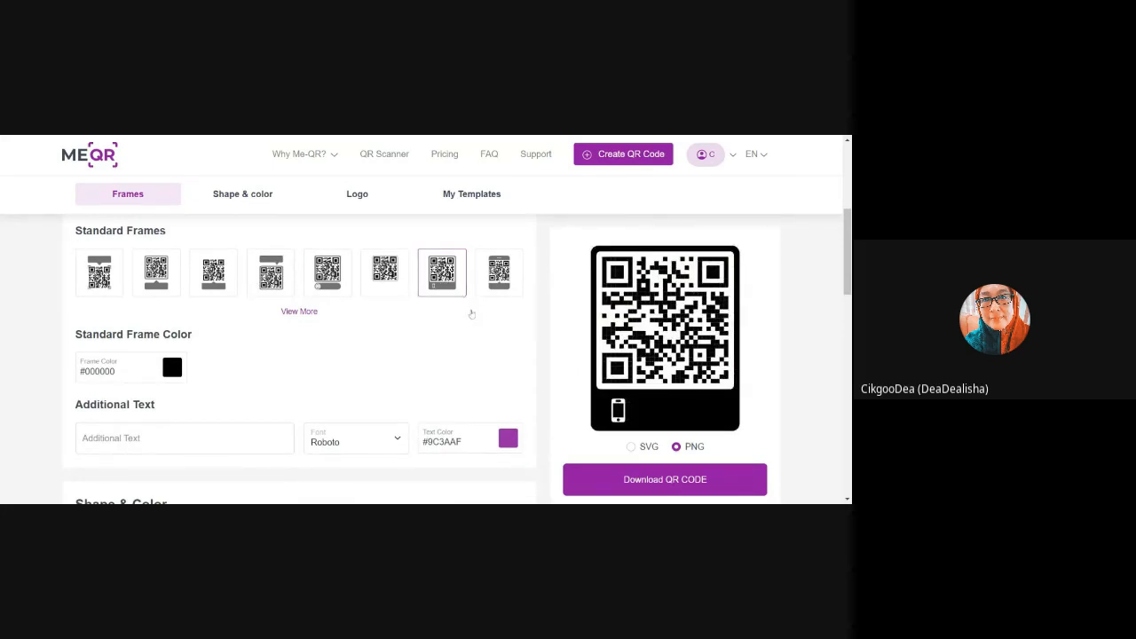
scroll(471, 314, "up", 3)
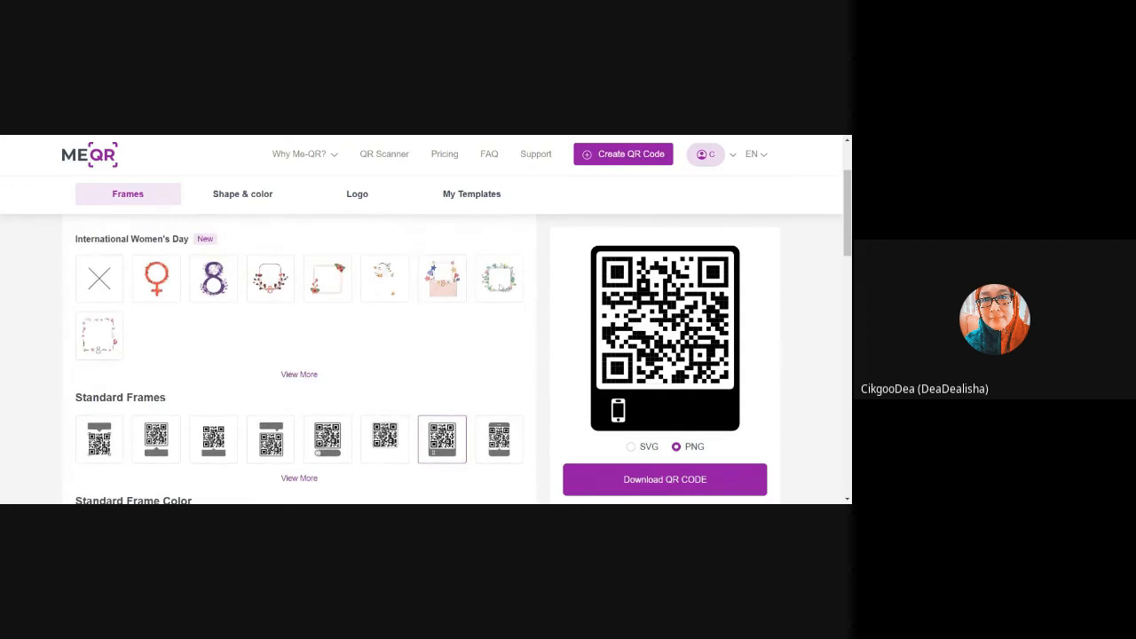
left_click(499, 278)
- Add the text "GF Bengkel Canva" below the framed QR code and set its text color to #DF1163
scroll(496, 370, "down", 2)
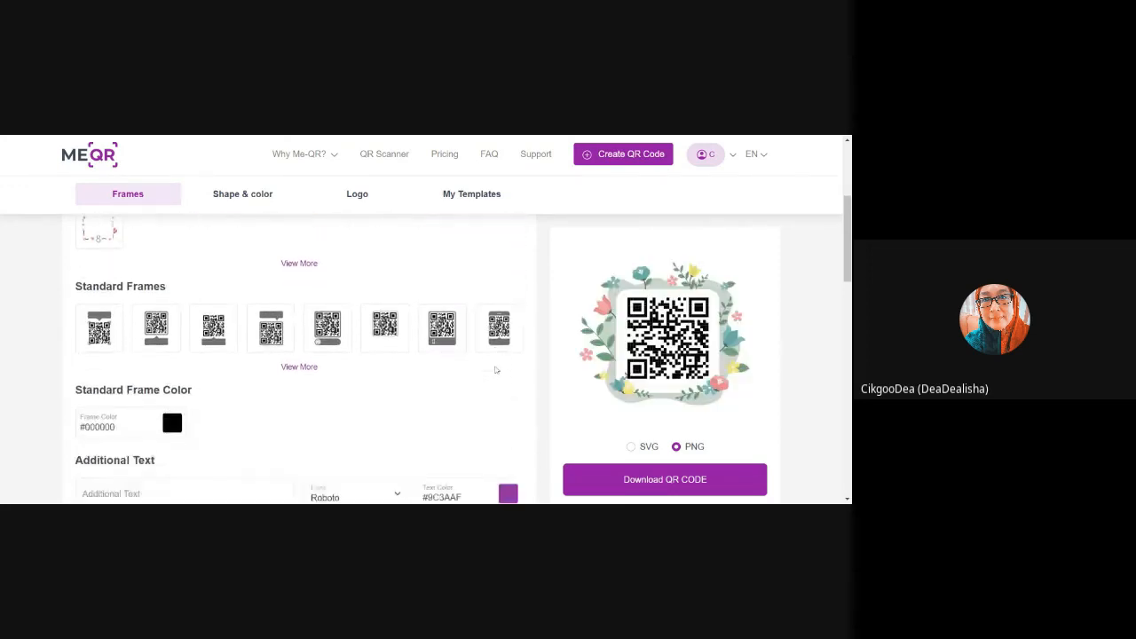
scroll(496, 369, "down", 2)
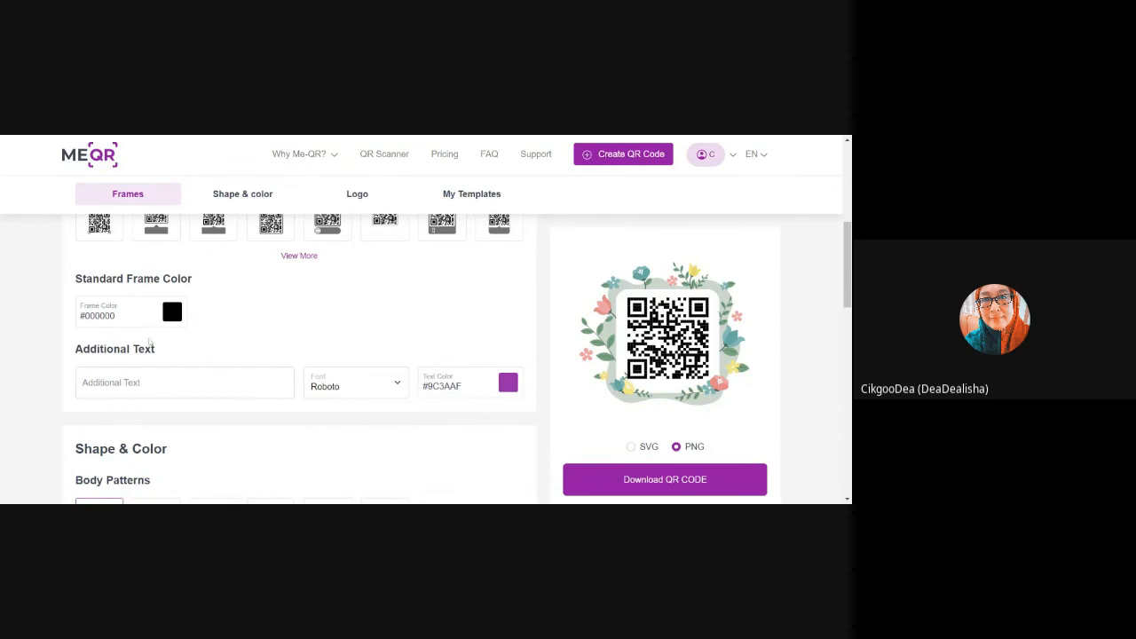
left_click(138, 387)
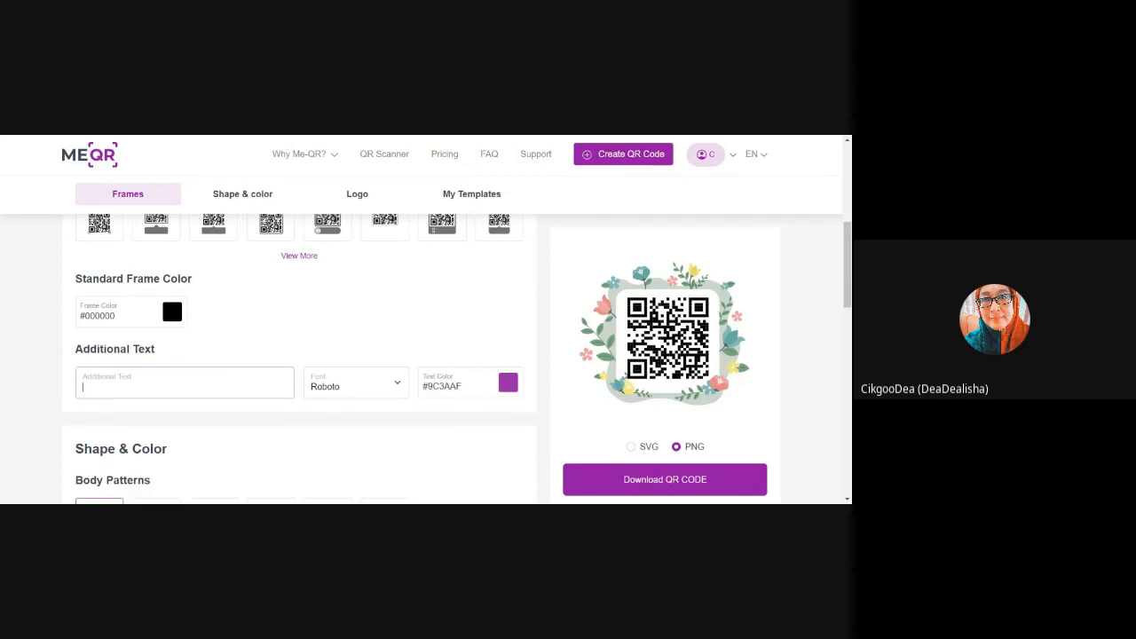
type("B")
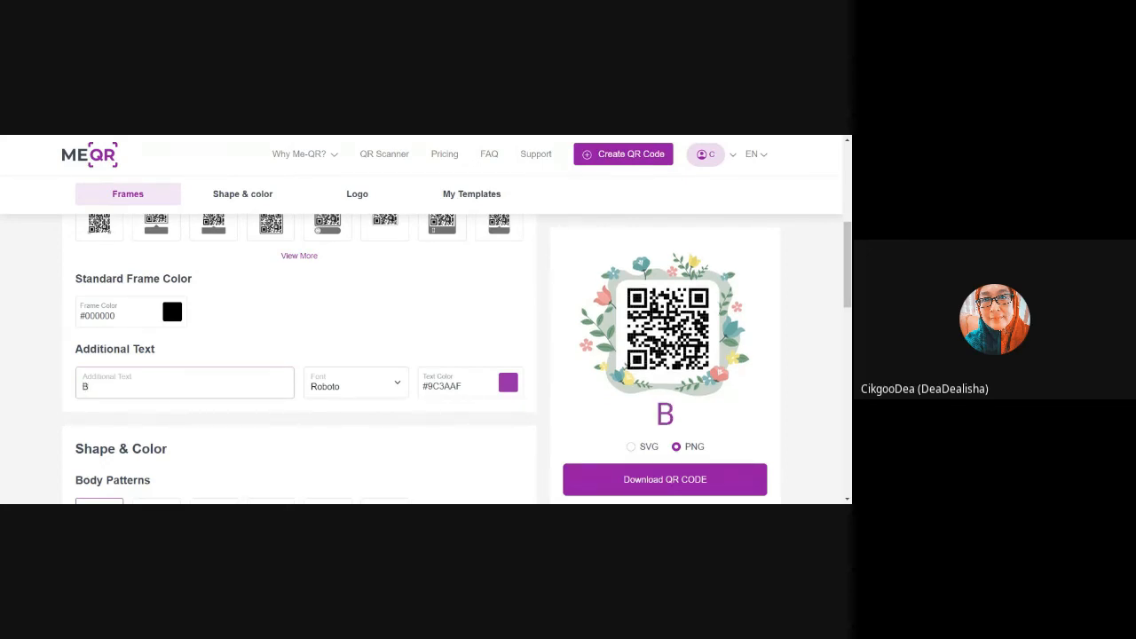
key("BackSpace")
type("GF Bengkel")
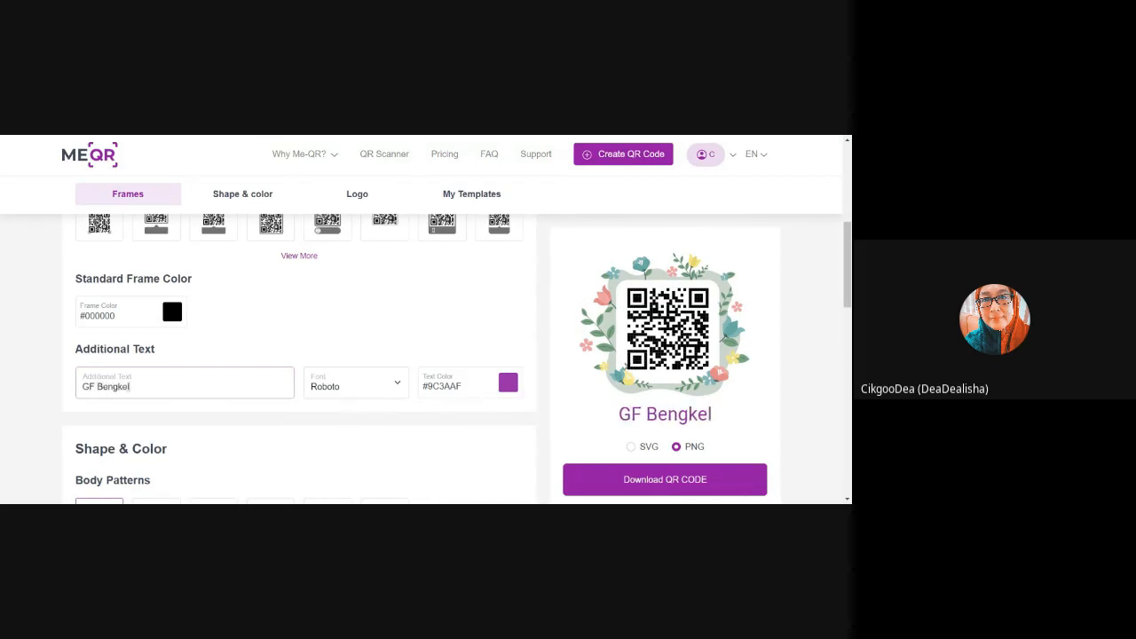
type(" Canva")
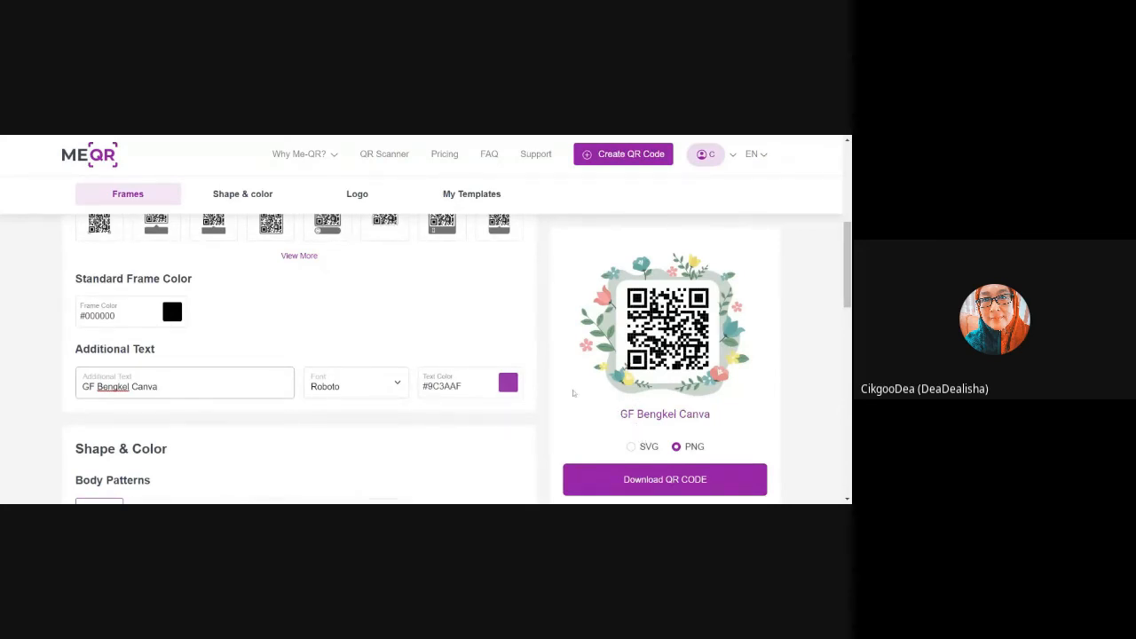
left_click(509, 386)
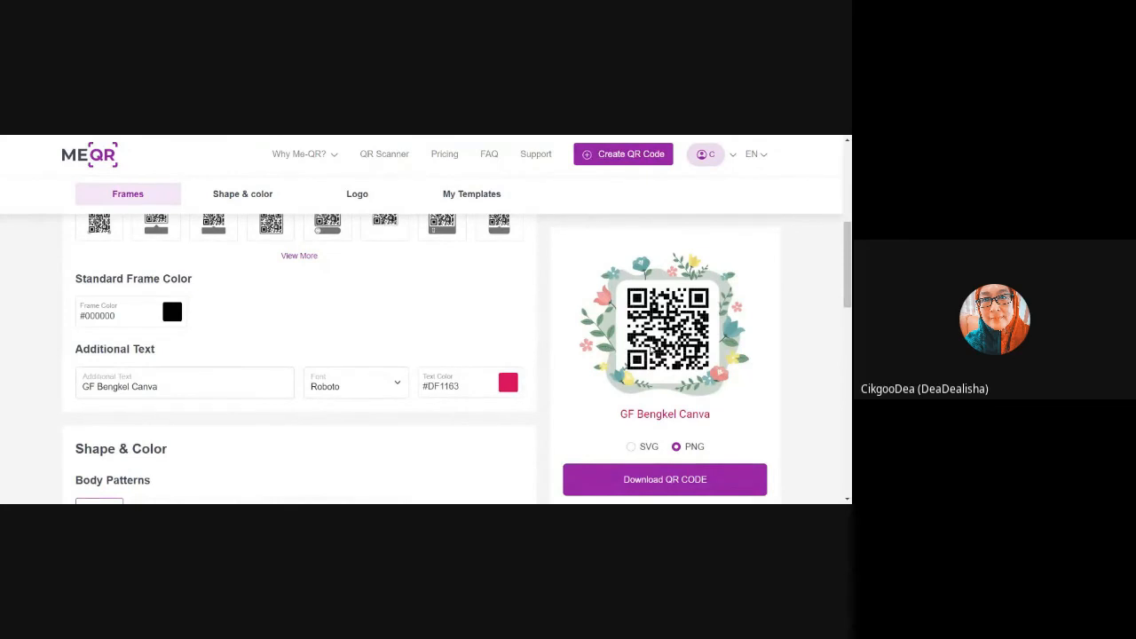
- Try other body patterns on the QR code, set the pattern color to #DD3131, and return to the first square body pattern
scroll(328, 329, "down", 3)
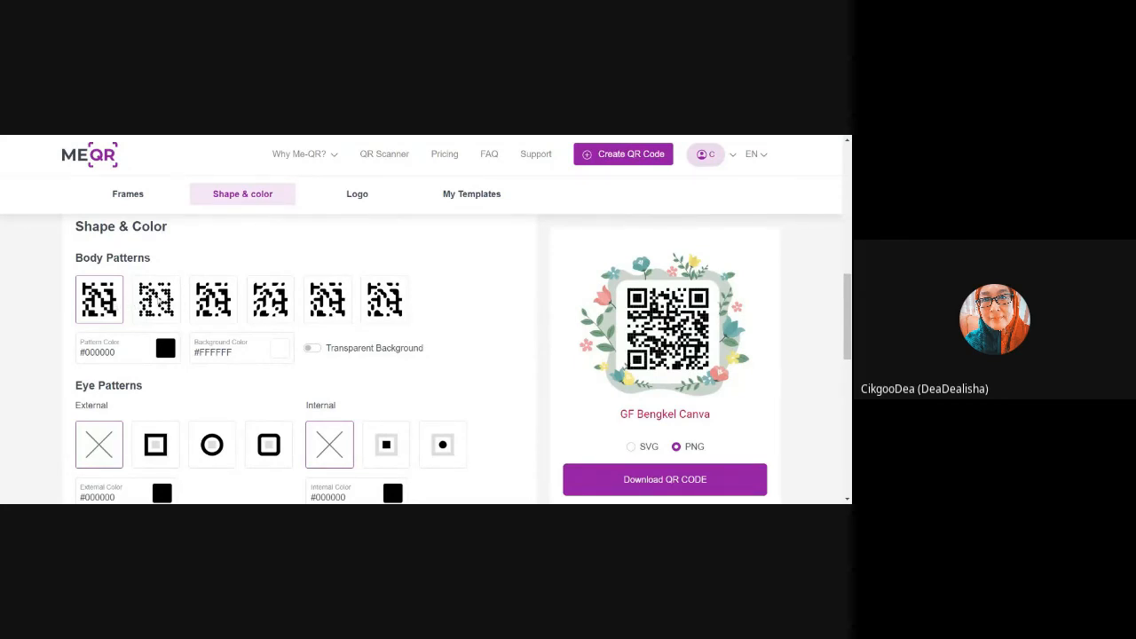
left_click(156, 302)
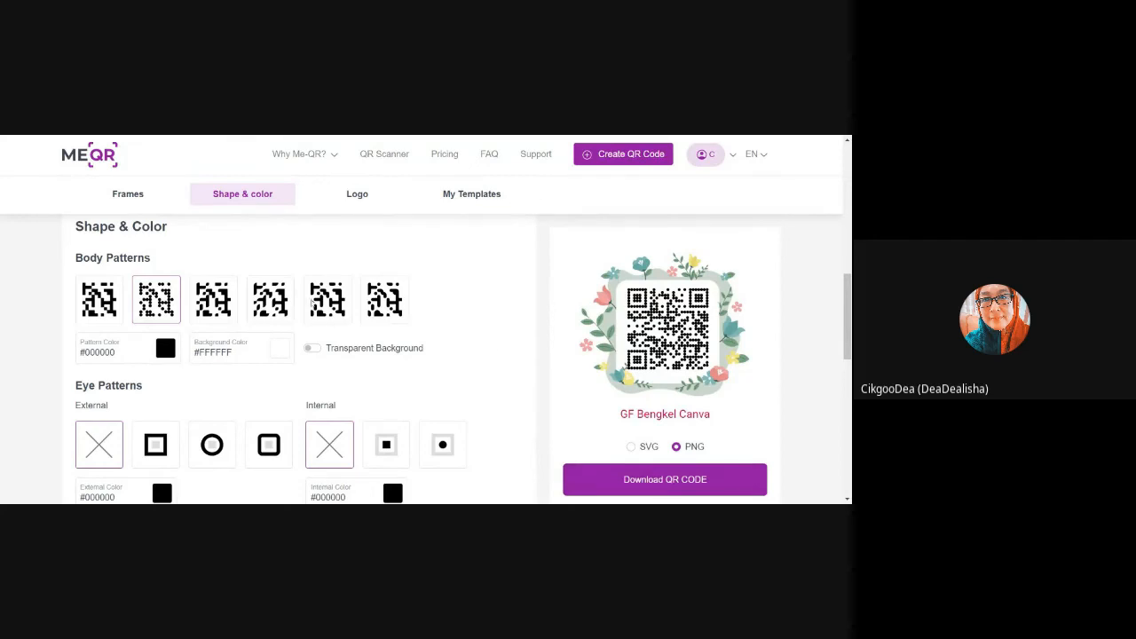
left_click(385, 300)
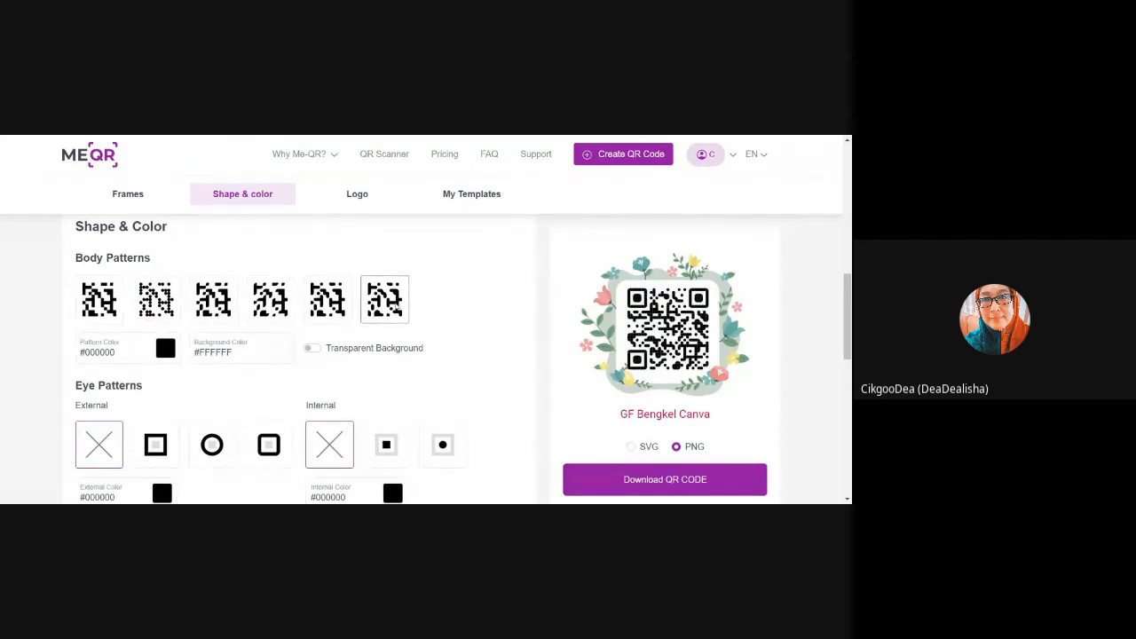
left_click(280, 305)
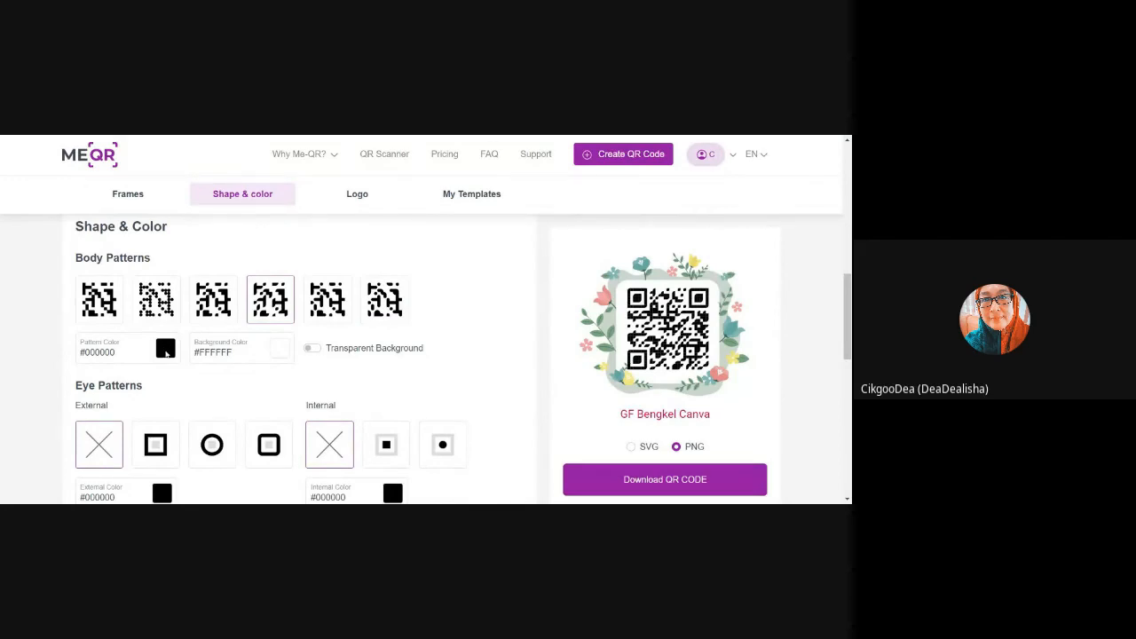
left_click(166, 354)
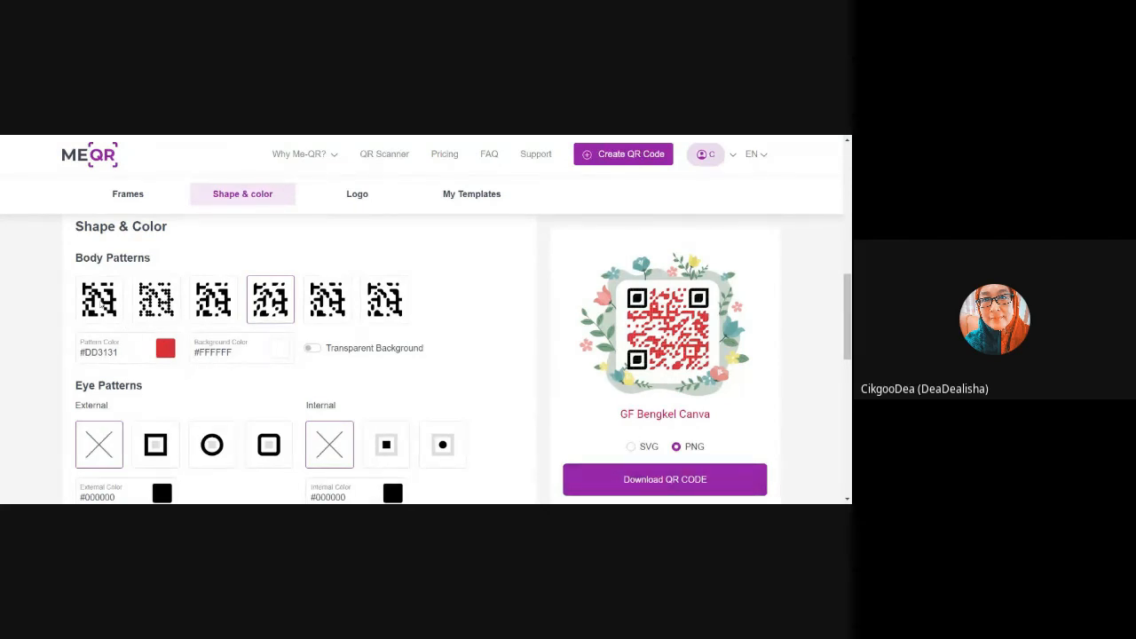
left_click(103, 305)
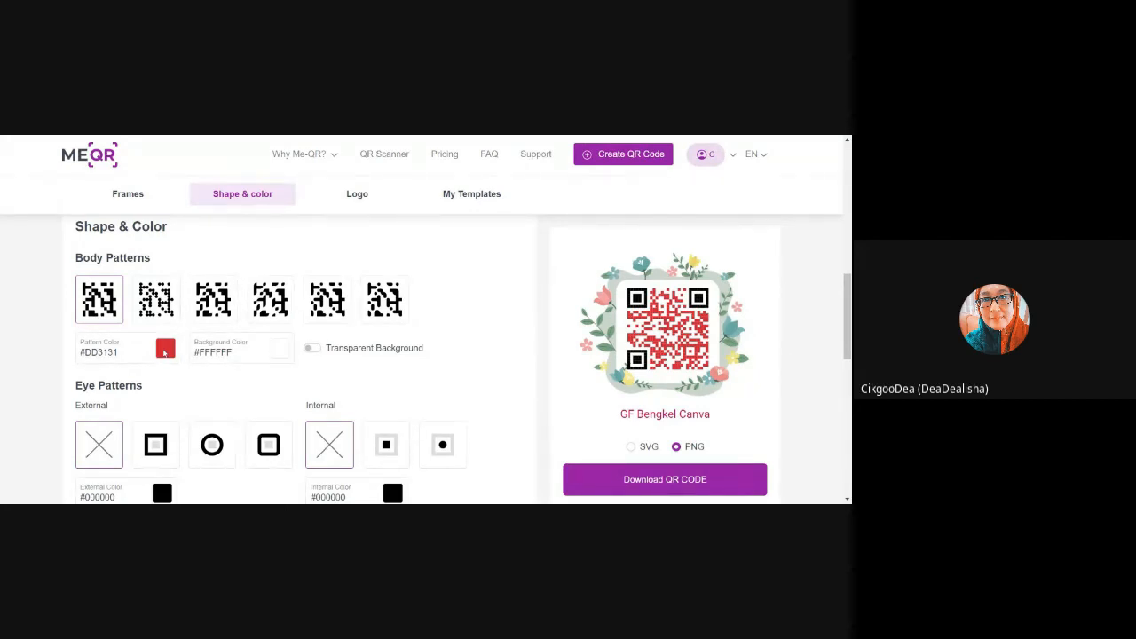
- Set the QR code's pattern color to #151313 and choose the circular external eye pattern
left_click(172, 442)
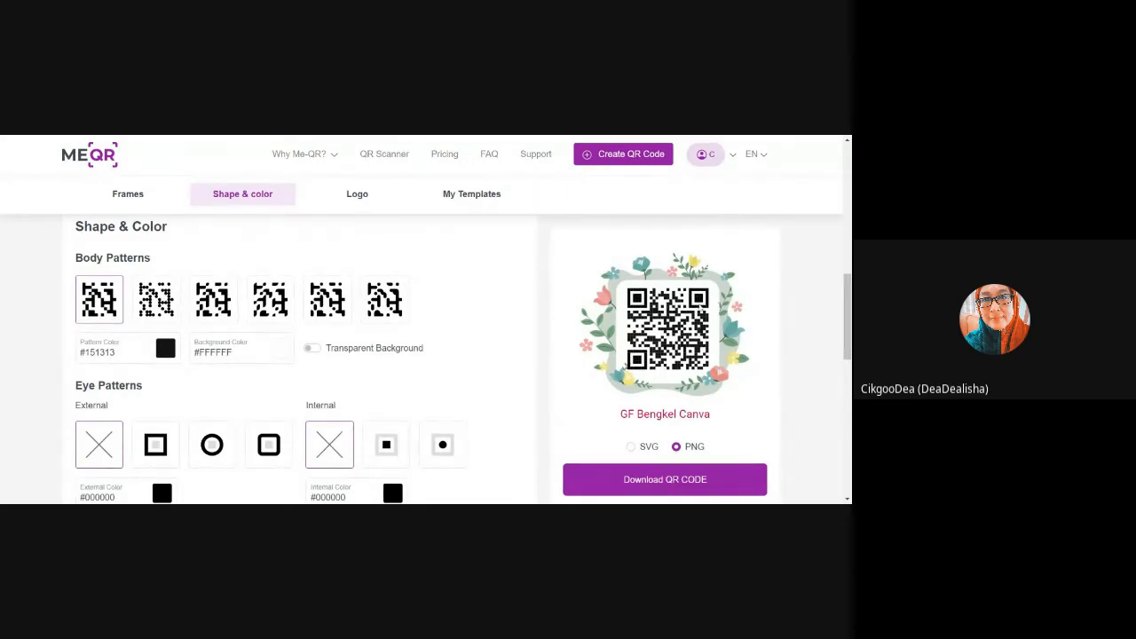
left_click(265, 459)
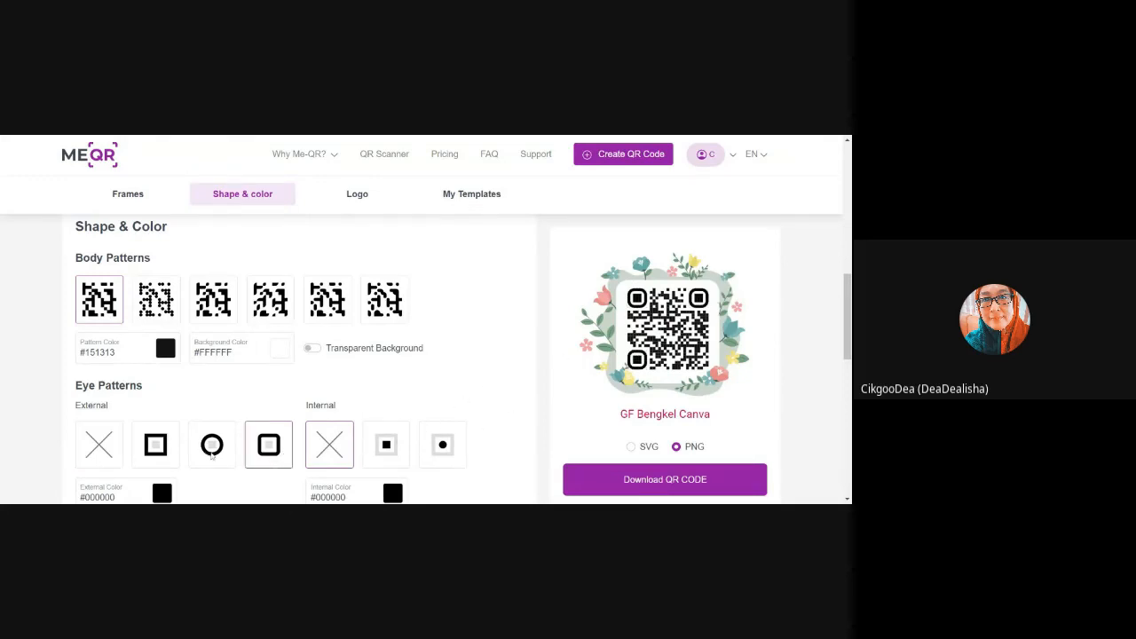
left_click(210, 454)
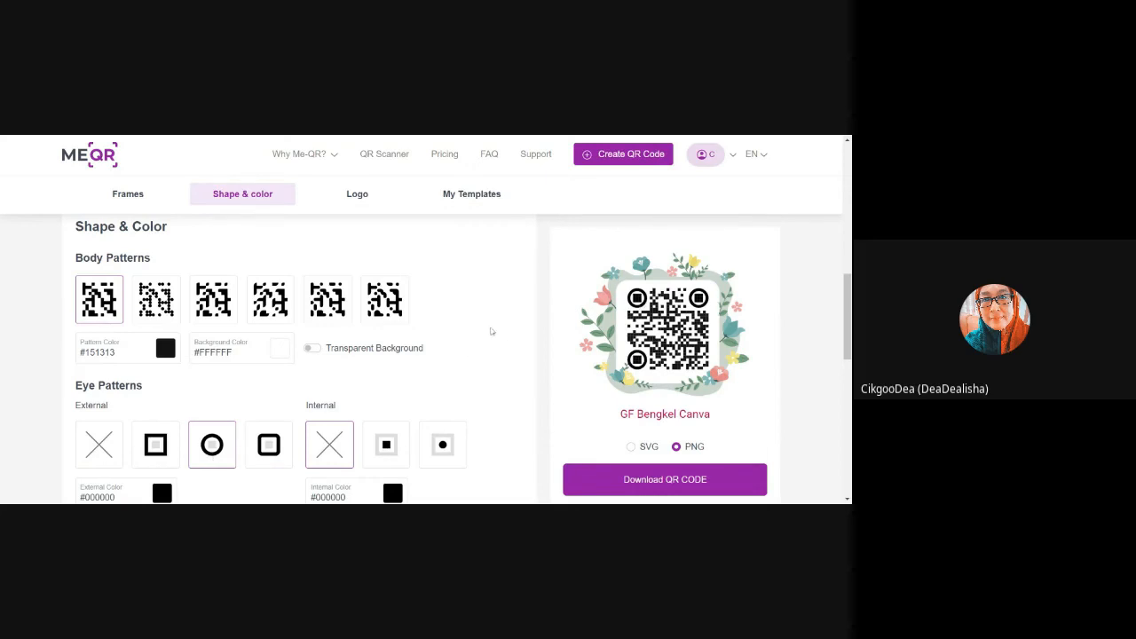
- Apply the Google logotype to the center of the QR code and download the code as a PNG
scroll(493, 332, "down", 3)
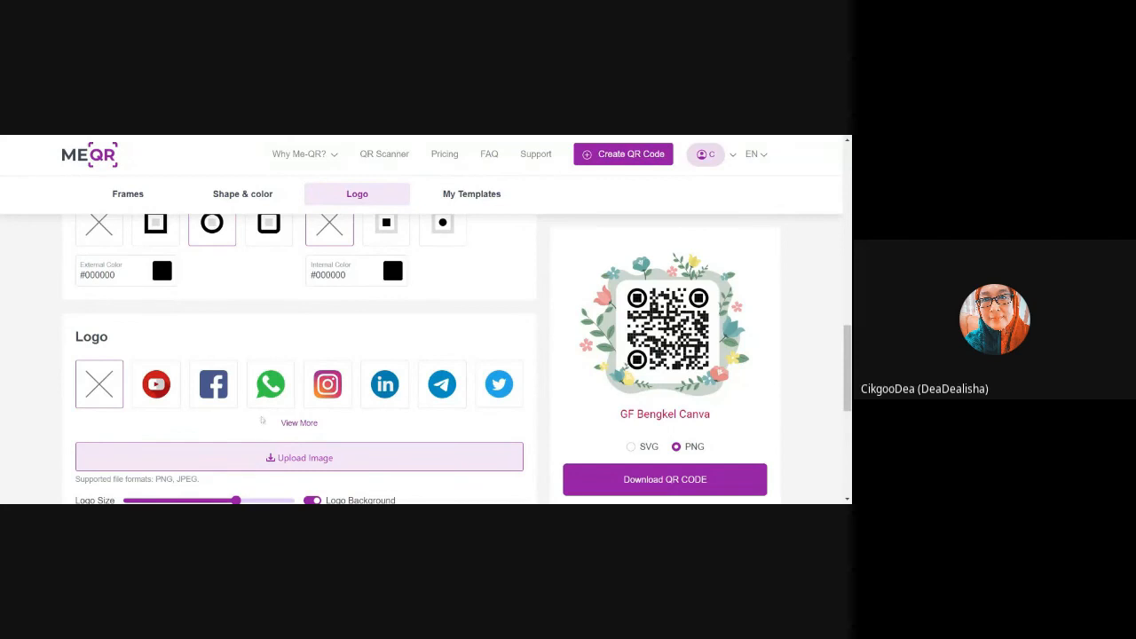
left_click(299, 422)
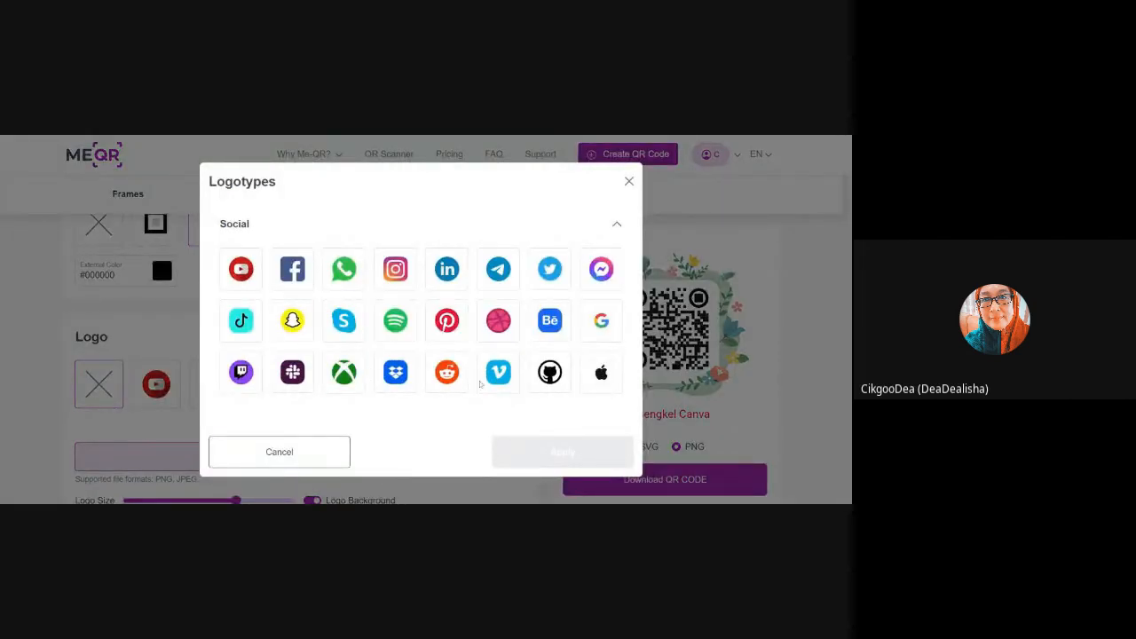
left_click(600, 325)
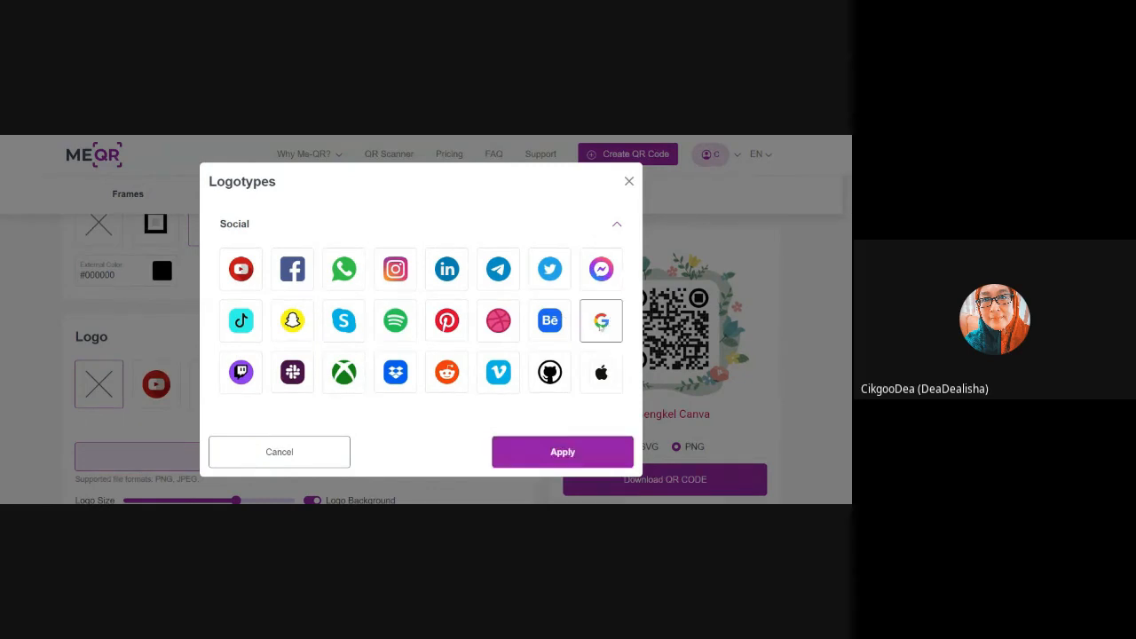
left_click(555, 459)
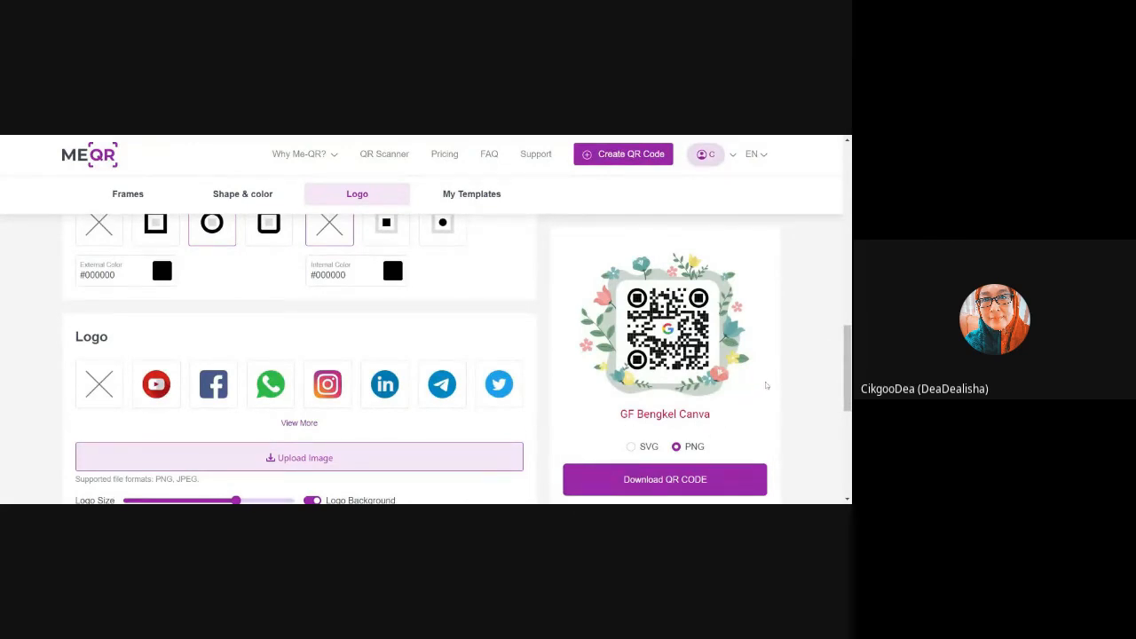
scroll(769, 387, "down", 1)
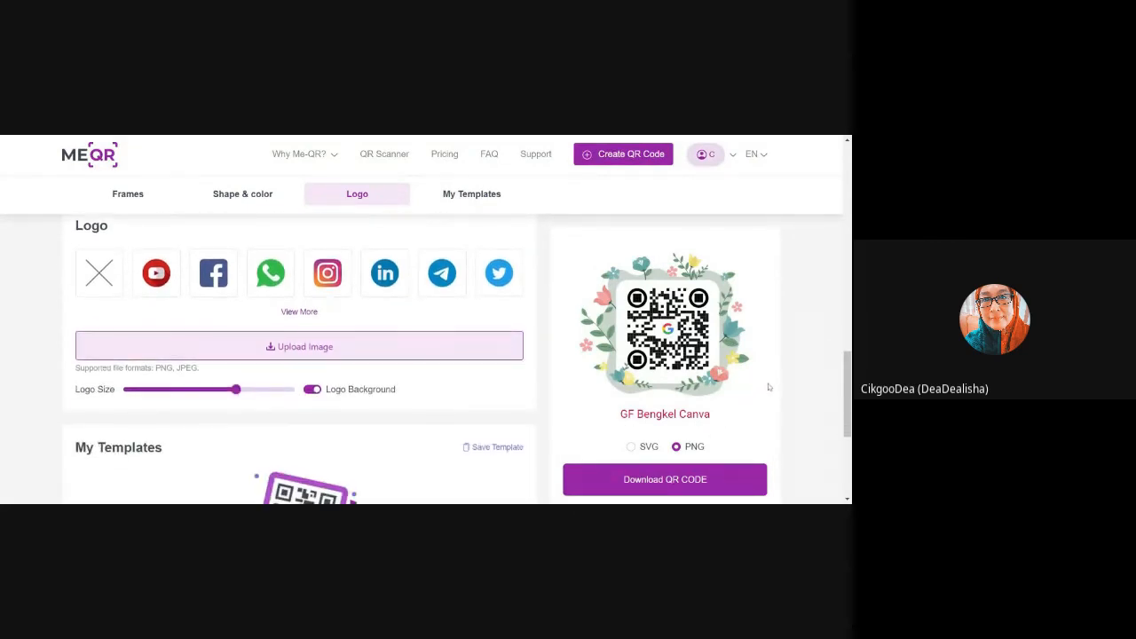
left_click(667, 485)
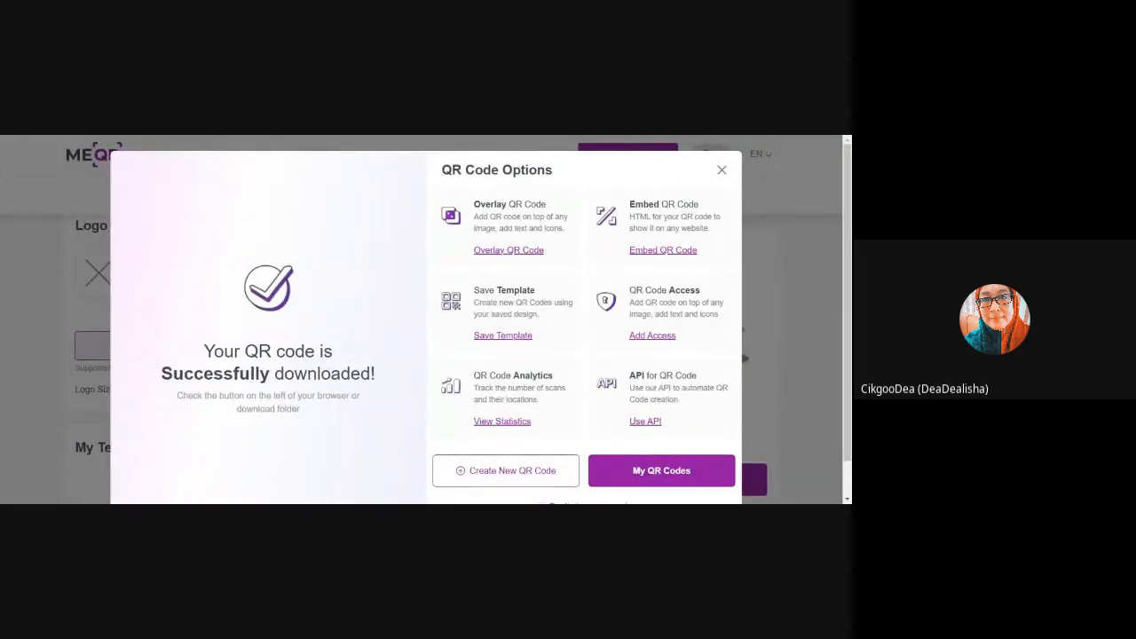
- Open the list of saved QR codes and review its entries, from Bengkel Canva down to the Telegram channel code
left_click(651, 472)
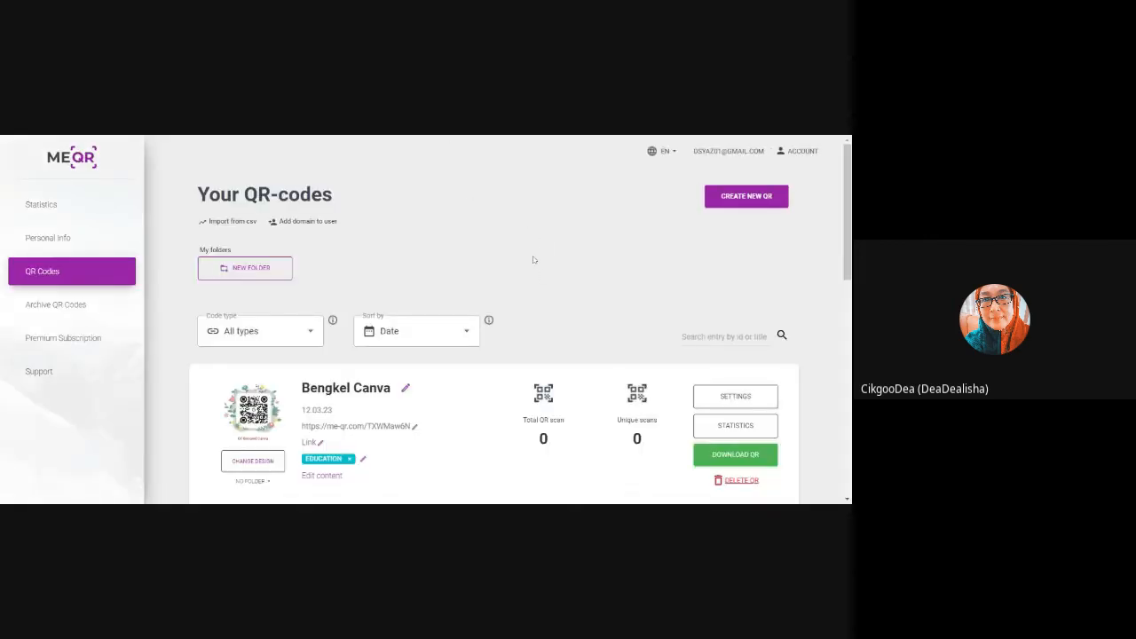
scroll(533, 260, "down", 4)
scroll(533, 260, "down", 3)
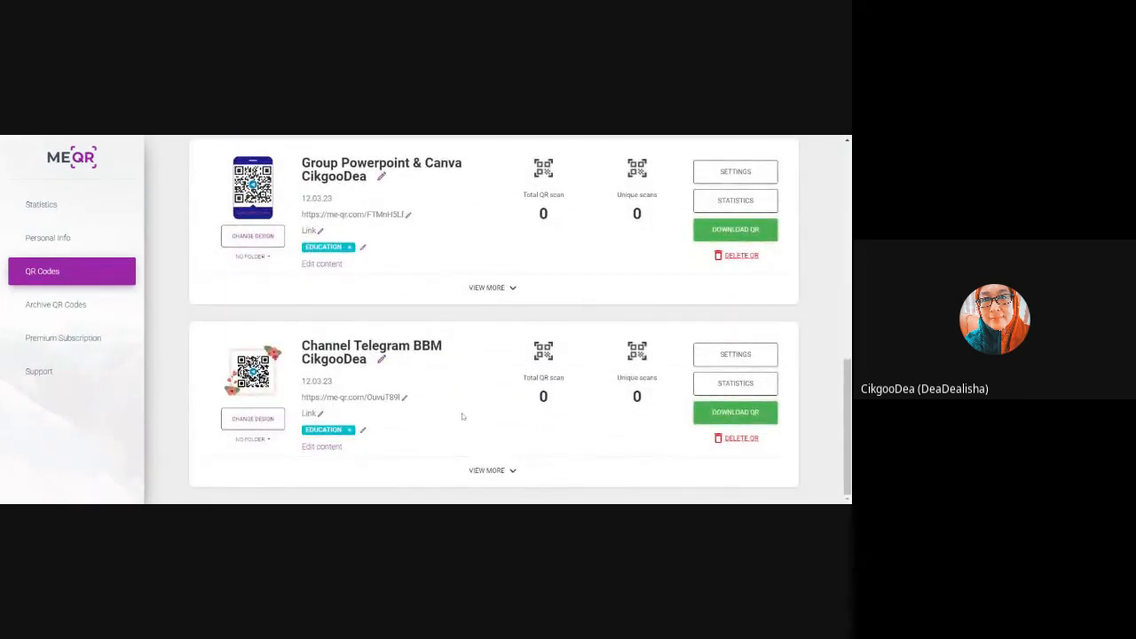
scroll(438, 401, "up", 2)
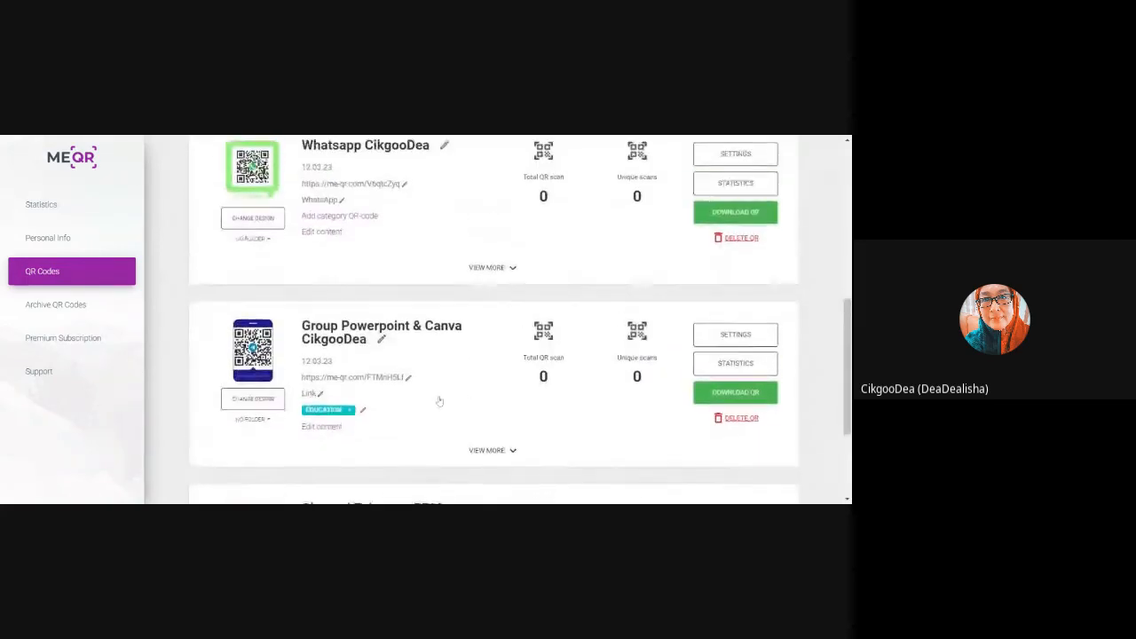
scroll(439, 402, "up", 5)
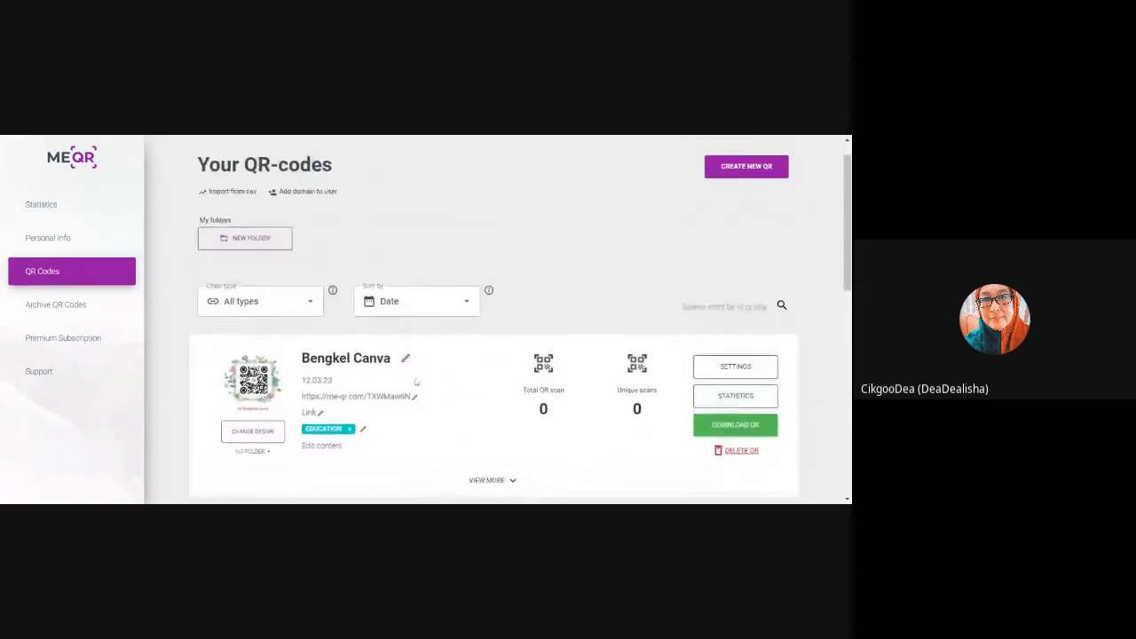
scroll(407, 365, "down", 1)
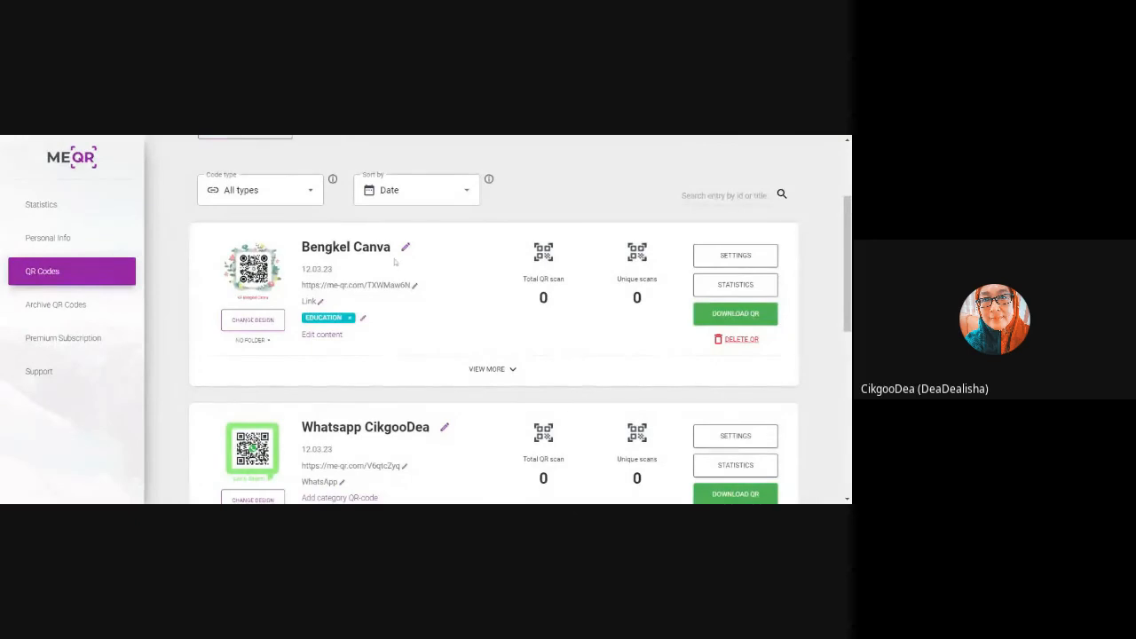
scroll(524, 316, "down", 3)
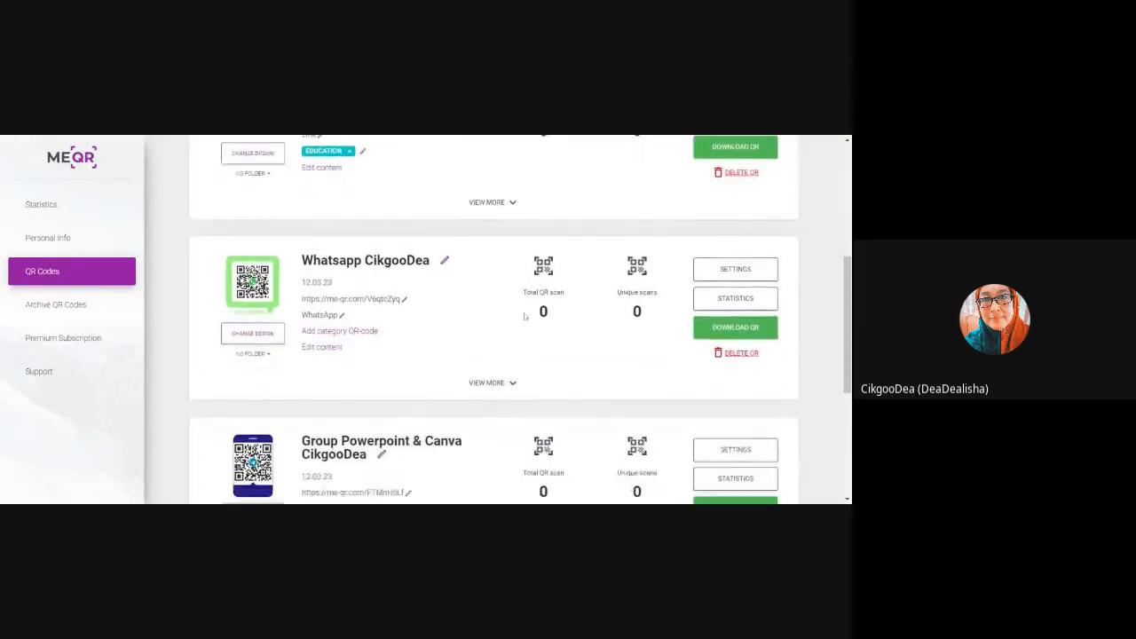
scroll(529, 347, "down", 2)
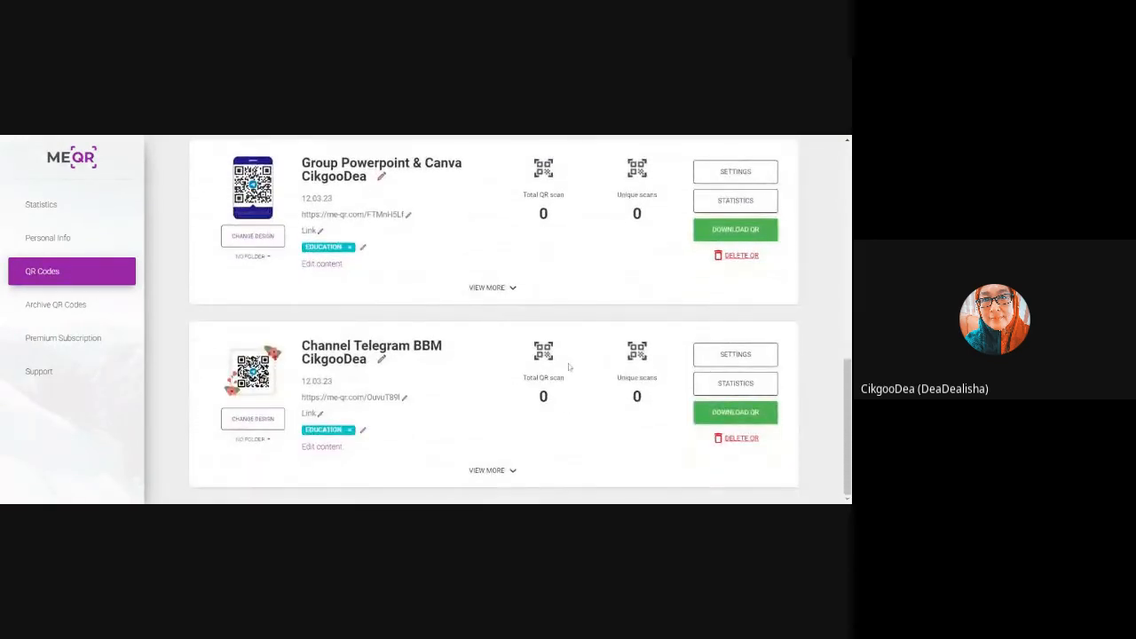
scroll(456, 361, "up", 2)
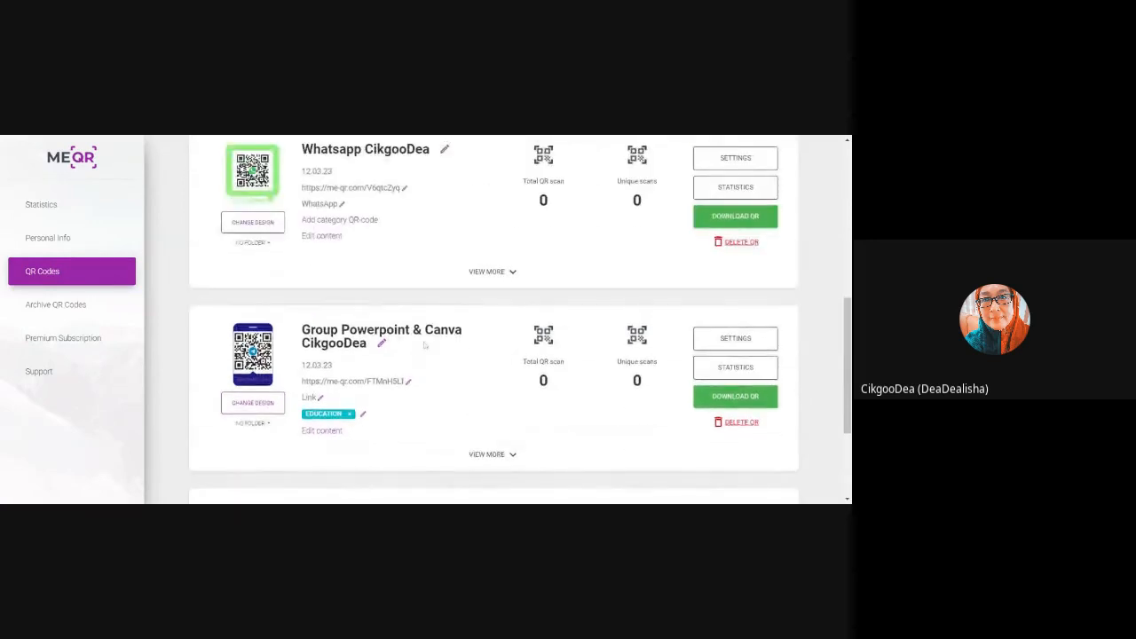
scroll(416, 350, "down", 2)
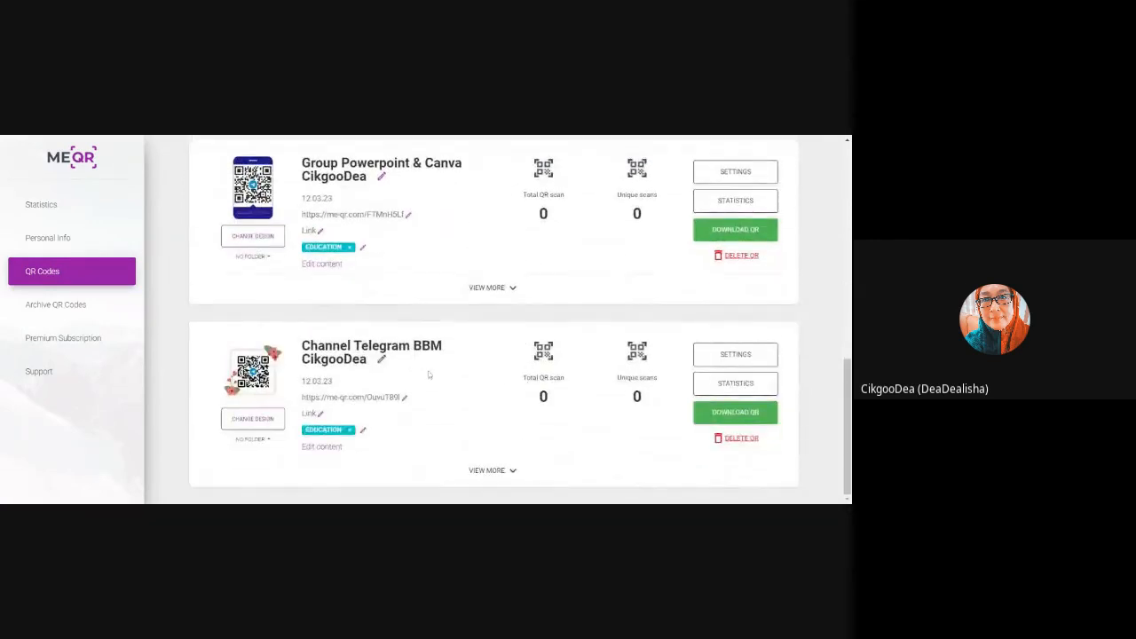
scroll(506, 348, "up", 3)
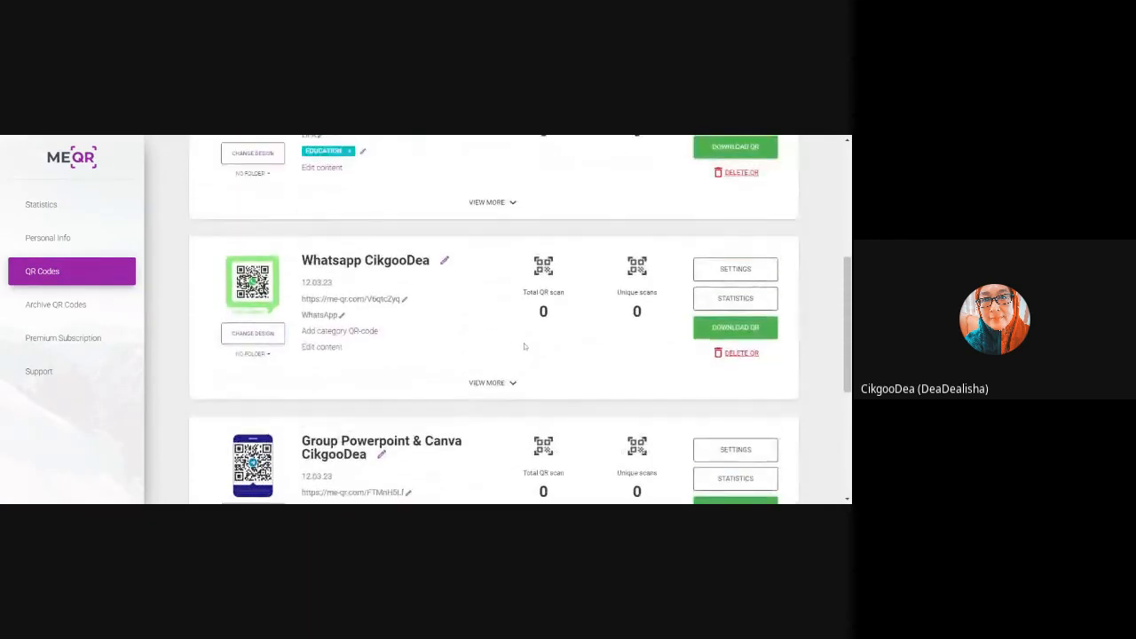
scroll(368, 383, "down", 1)
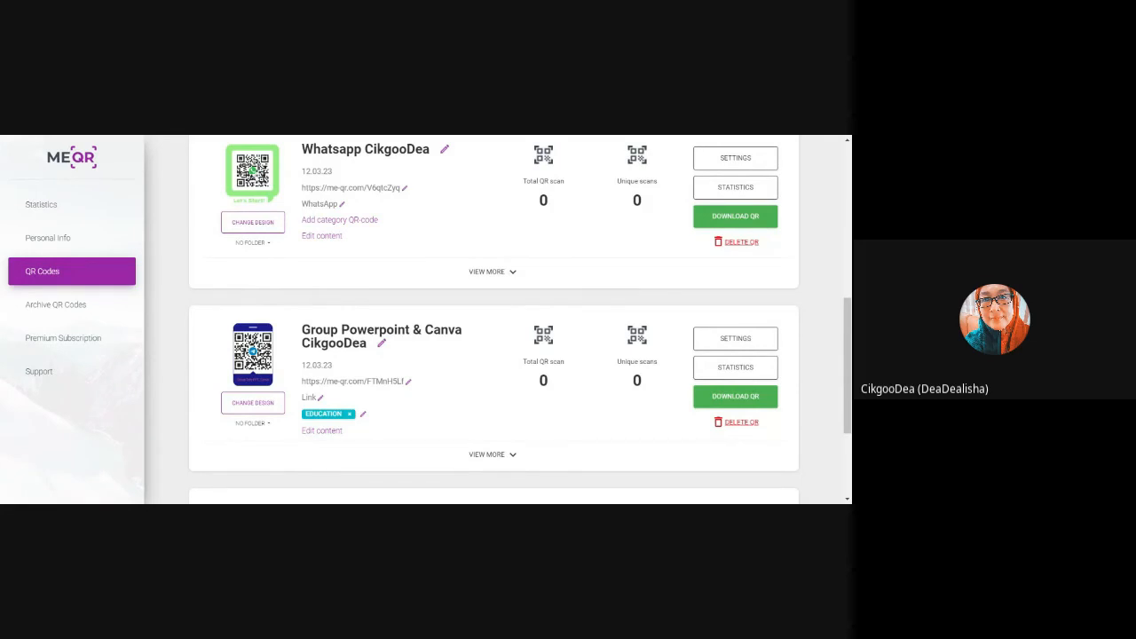
scroll(302, 217, "up", 1)
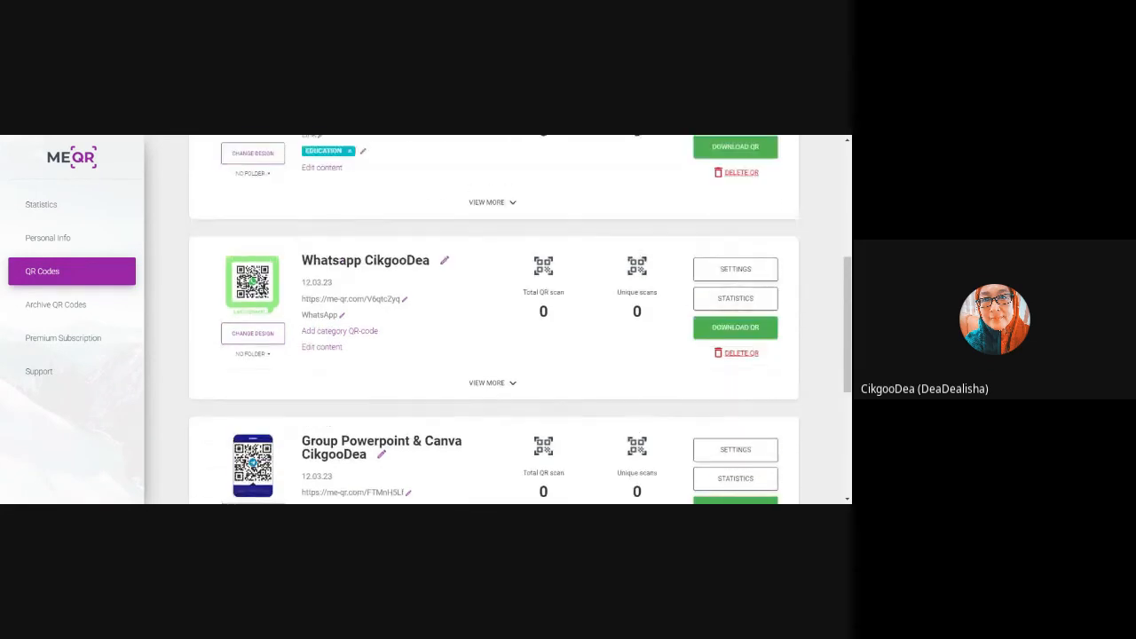
scroll(358, 297, "down", 1)
scroll(358, 297, "down", 1)
scroll(373, 297, "up", 2)
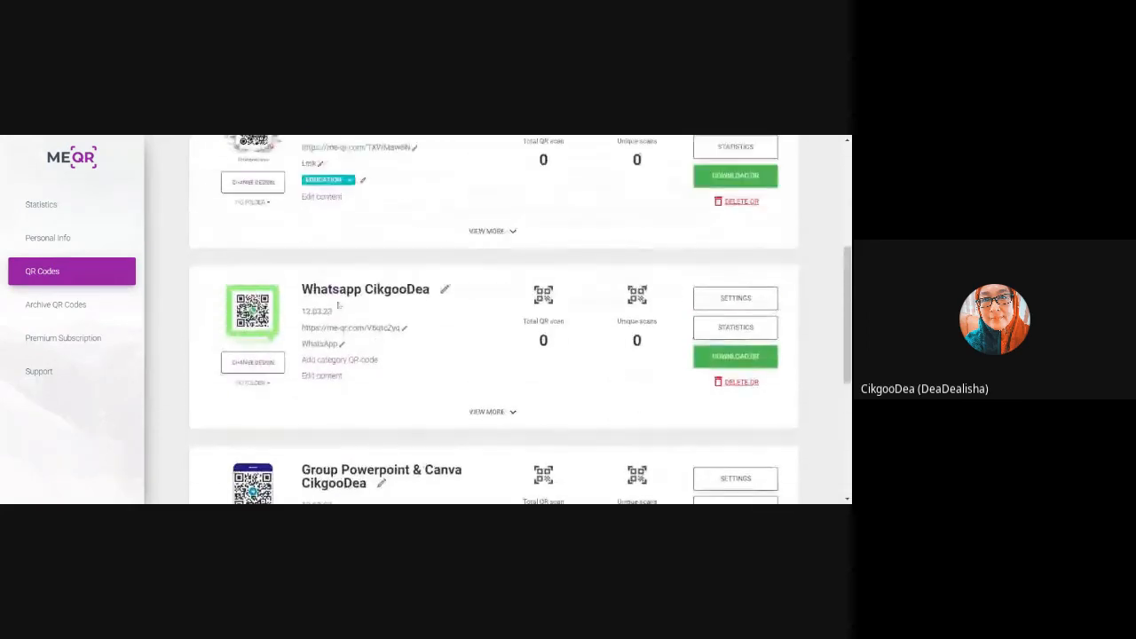
scroll(373, 320, "up", 2)
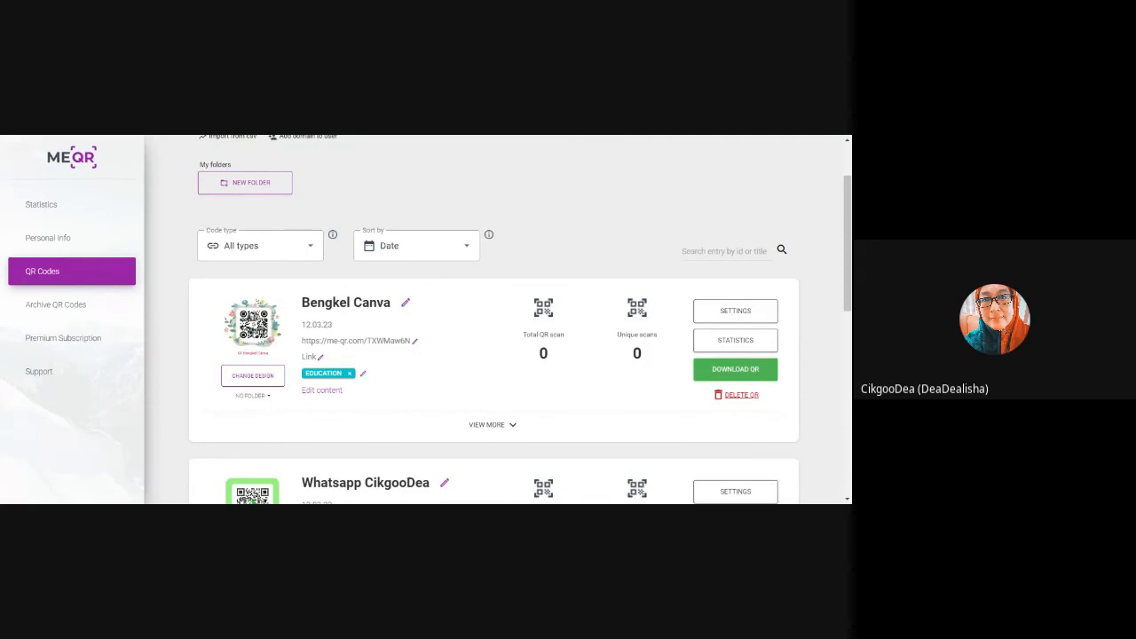
- Switch to the Poster Disleksia design in Canva and browse the saved QR codes in the ME-QR Generator app
key("ctrl+Tab")
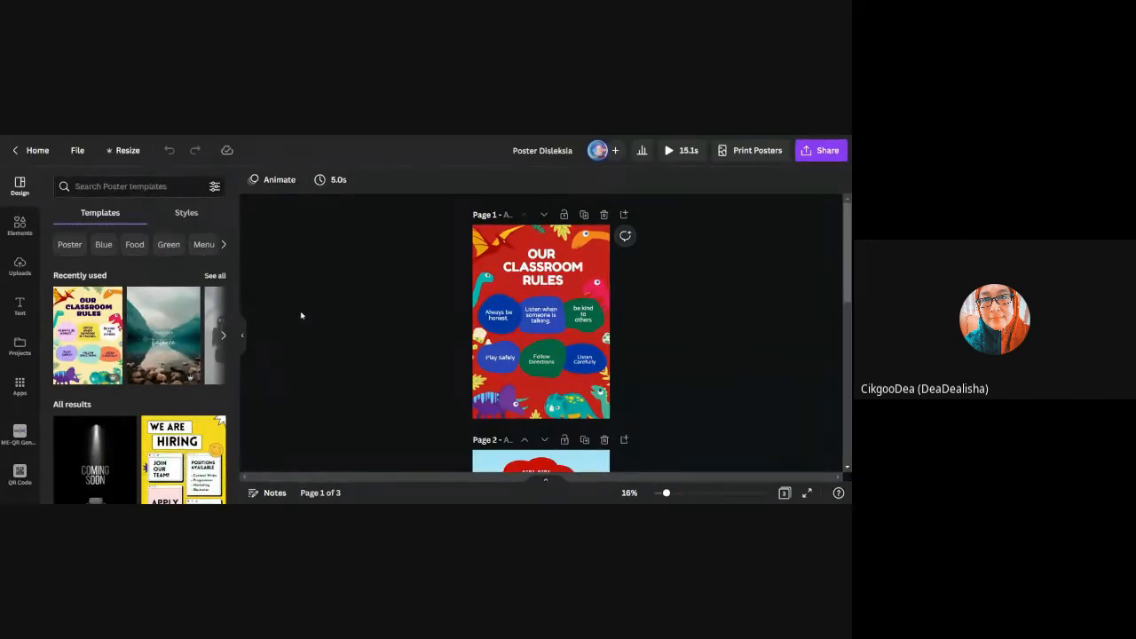
left_click(242, 338)
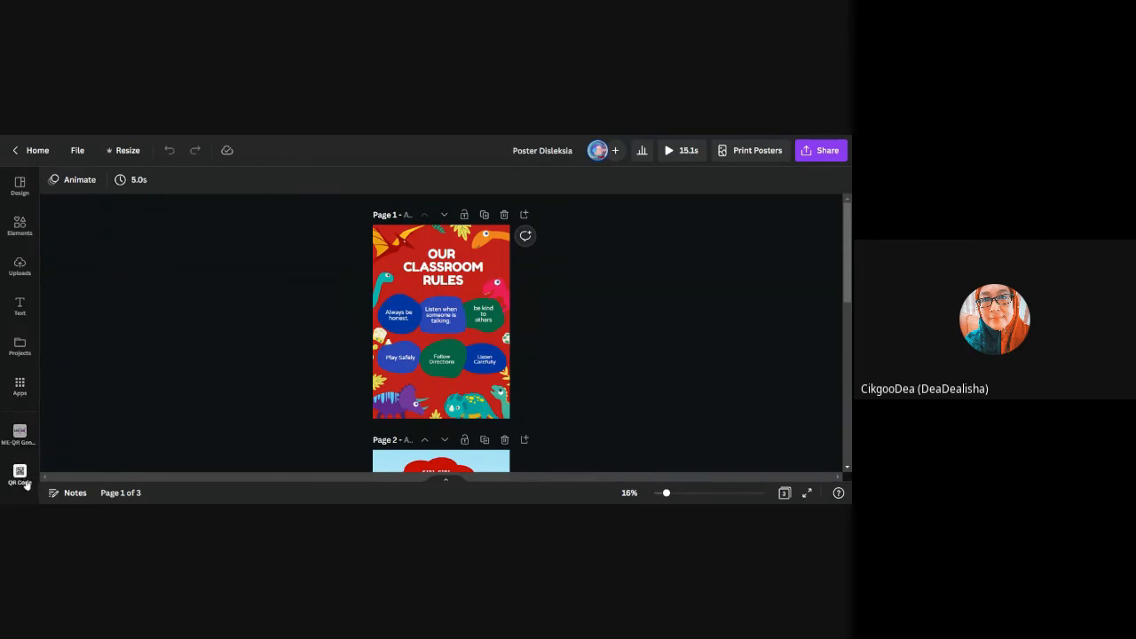
left_click(20, 432)
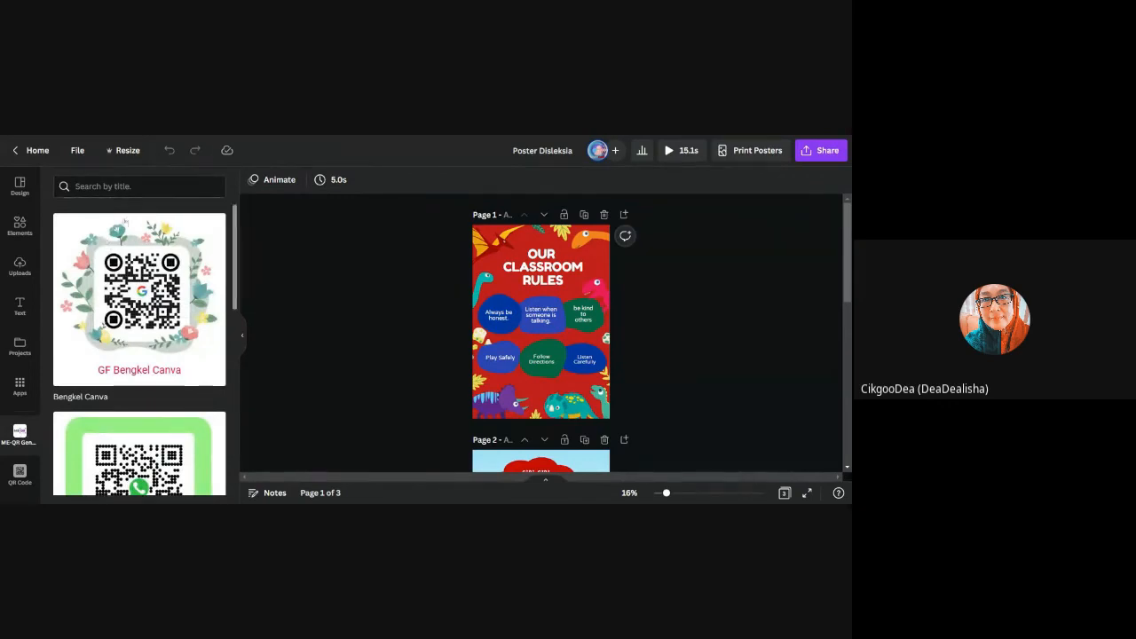
scroll(160, 257, "down", 2)
scroll(178, 272, "up", 2)
scroll(129, 390, "down", 5)
scroll(130, 390, "down", 2)
scroll(129, 390, "up", 6)
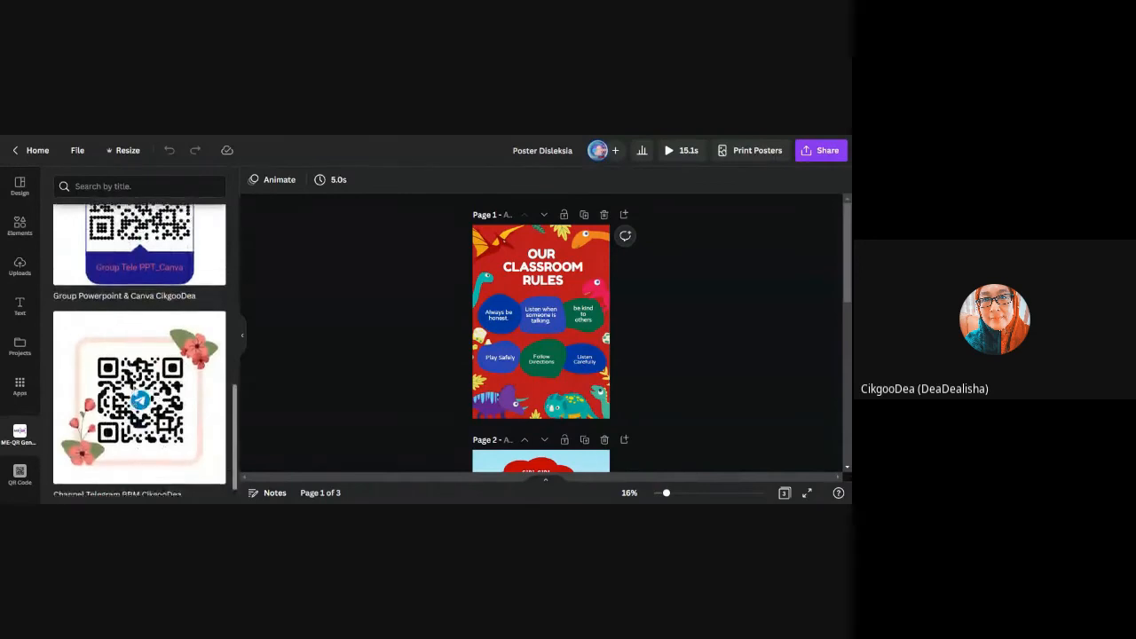
scroll(140, 346, "up", 1)
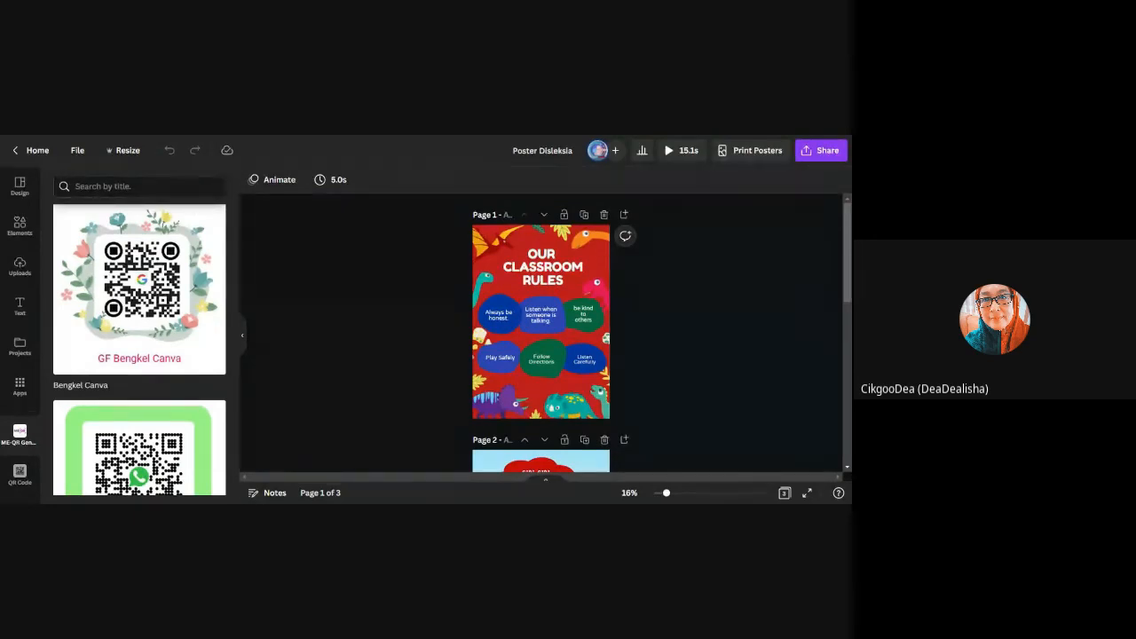
- Return to the Canva projects, browse the folders and designs, and open the "Copy of Carta Hari Lahir Murid" design
key("ctrl+shift+Tab")
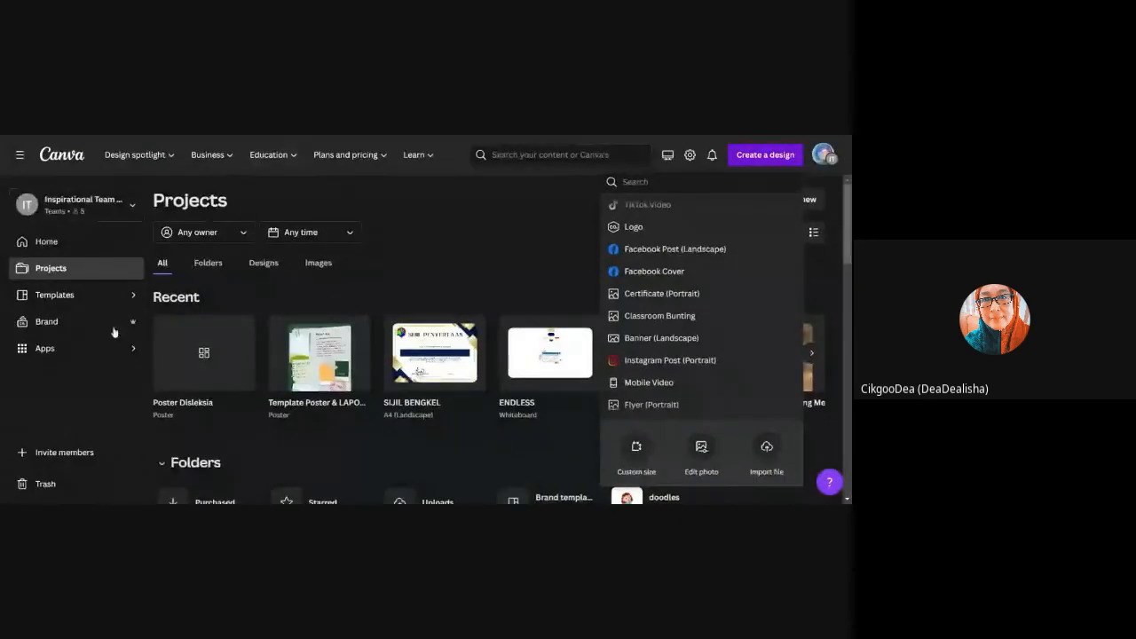
left_click(56, 275)
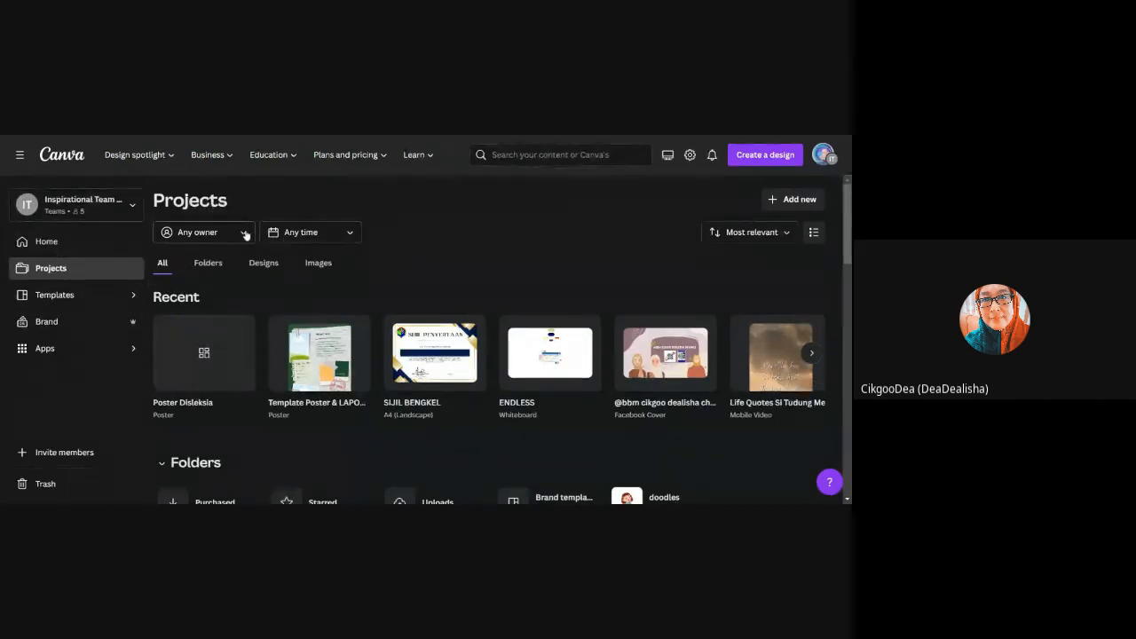
left_click(217, 262)
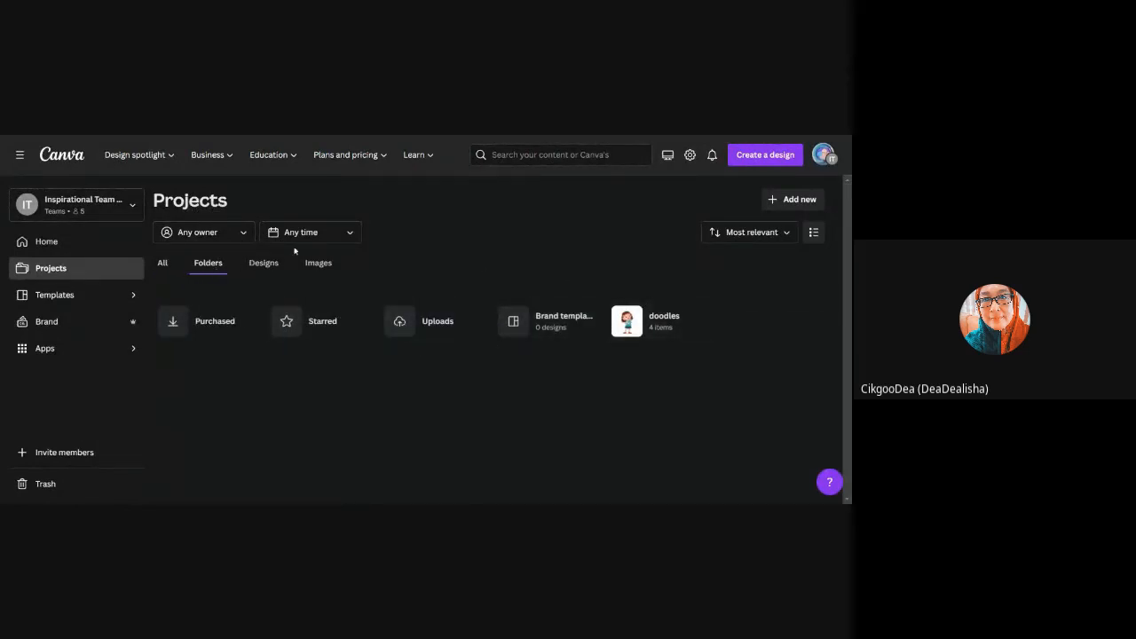
left_click(263, 264)
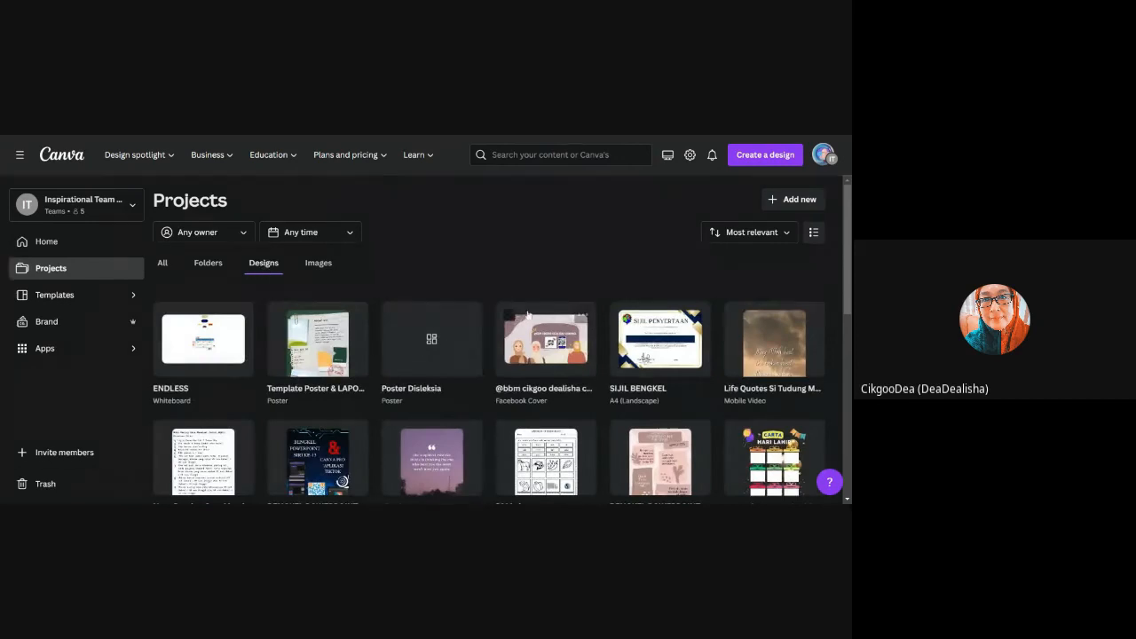
scroll(591, 363, "down", 5)
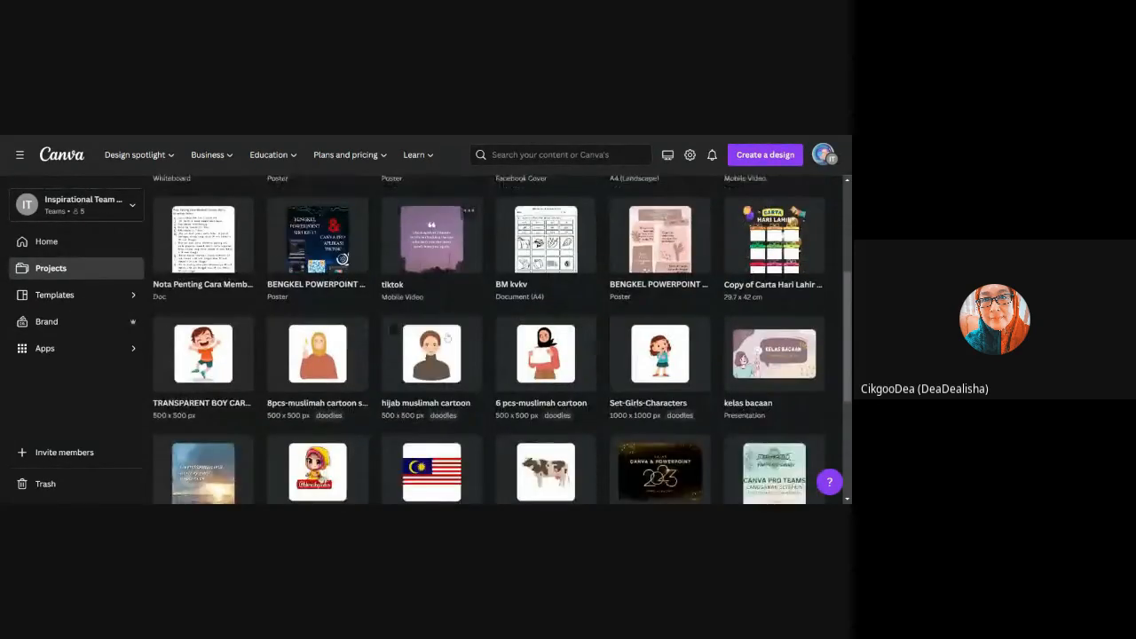
scroll(545, 356, "down", 2)
scroll(545, 357, "up", 5)
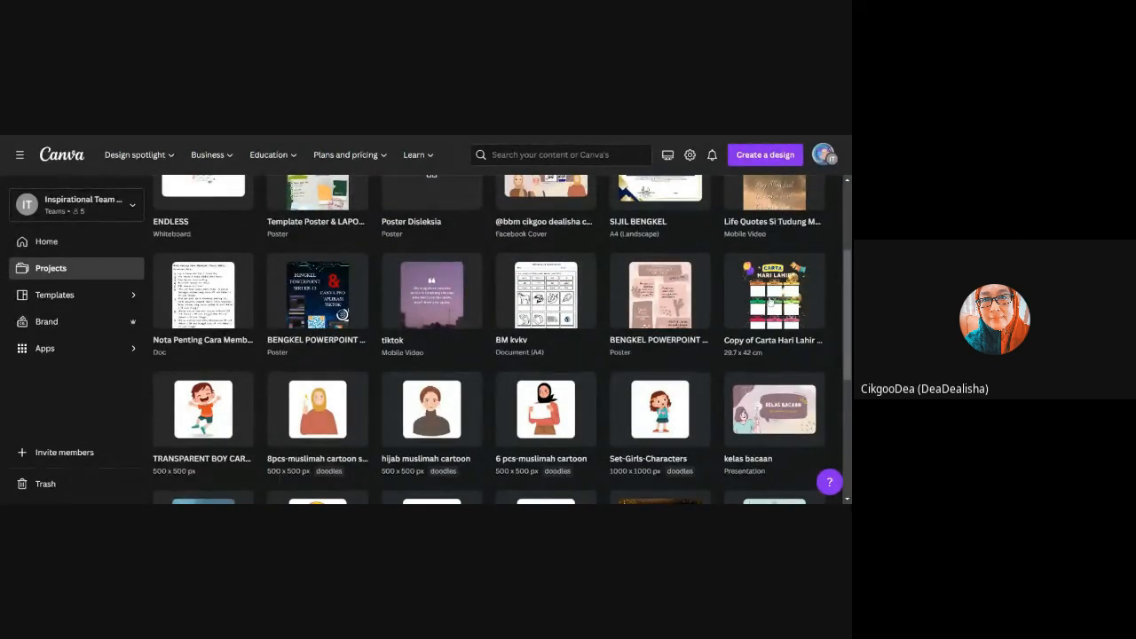
left_click(774, 295)
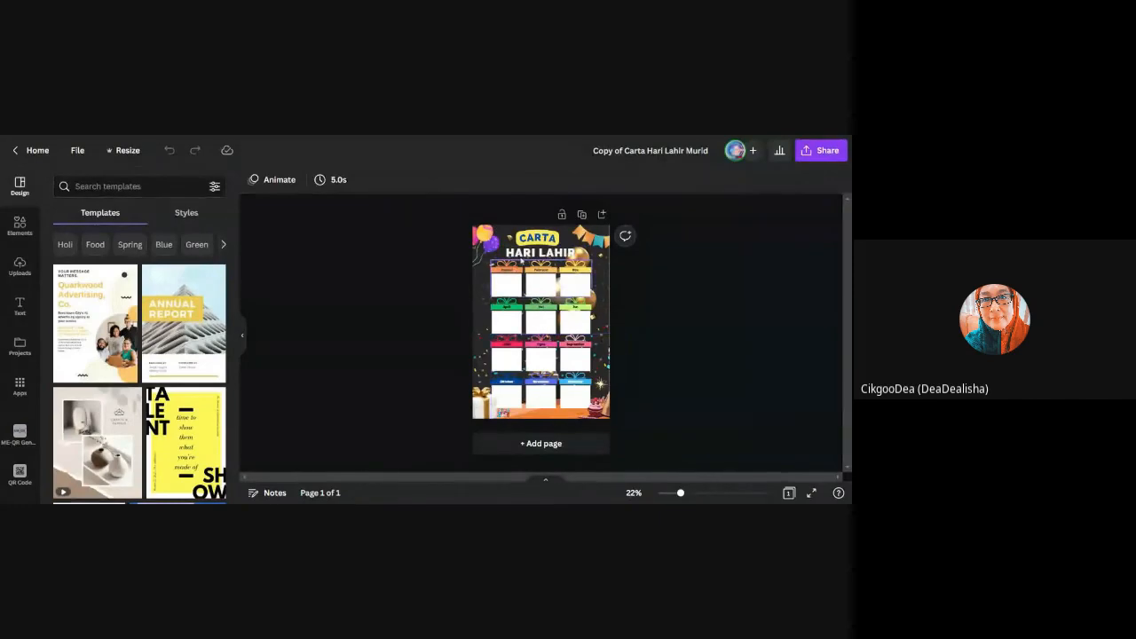
- Examine the birthday chart's title and monthly boxes up close, and return to viewing the whole page
left_click(701, 495)
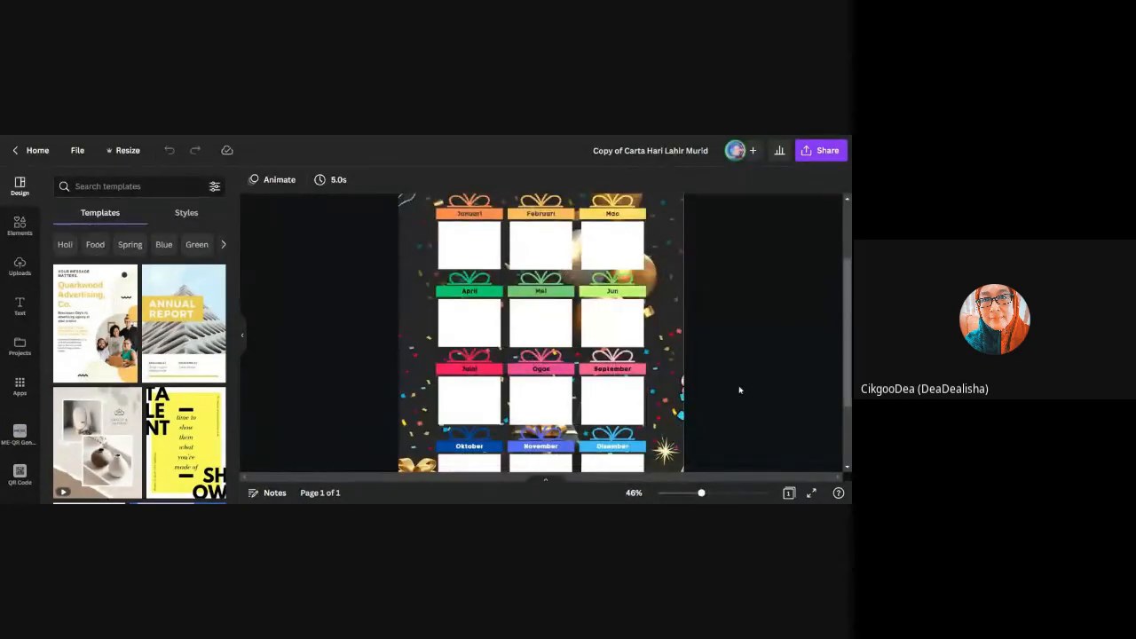
scroll(740, 390, "up", 3)
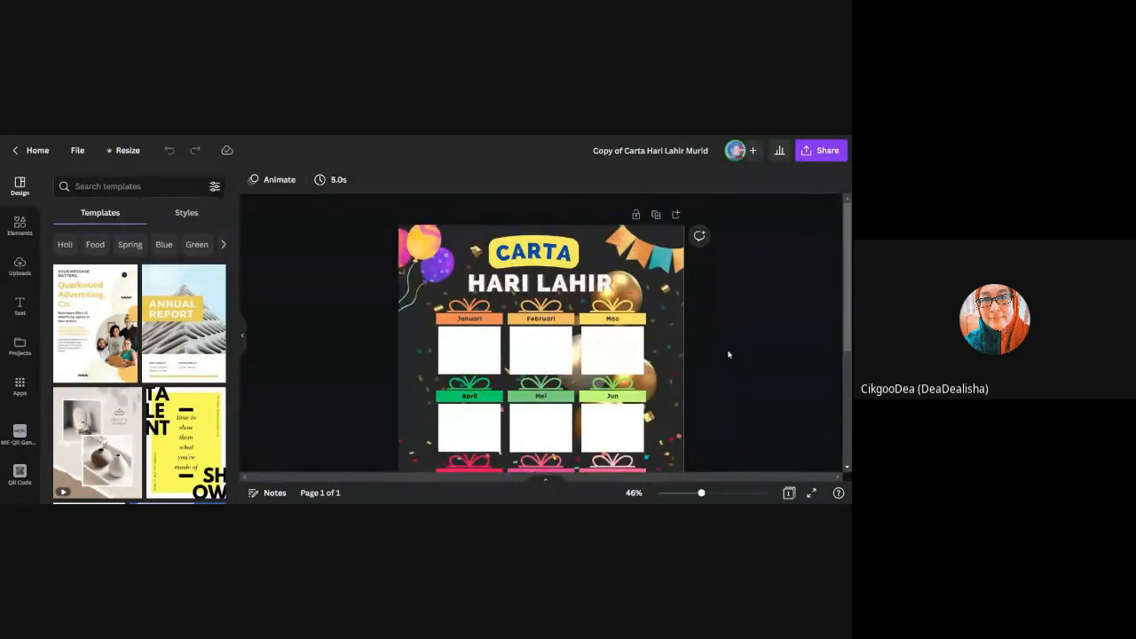
scroll(728, 355, "down", 3)
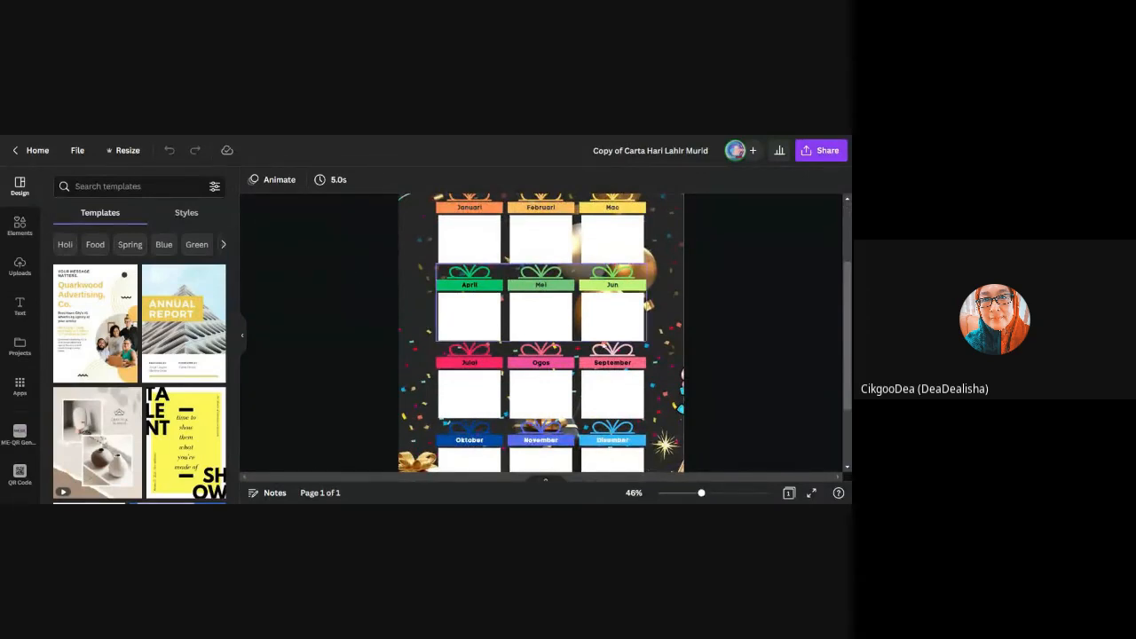
scroll(360, 258, "up", 3)
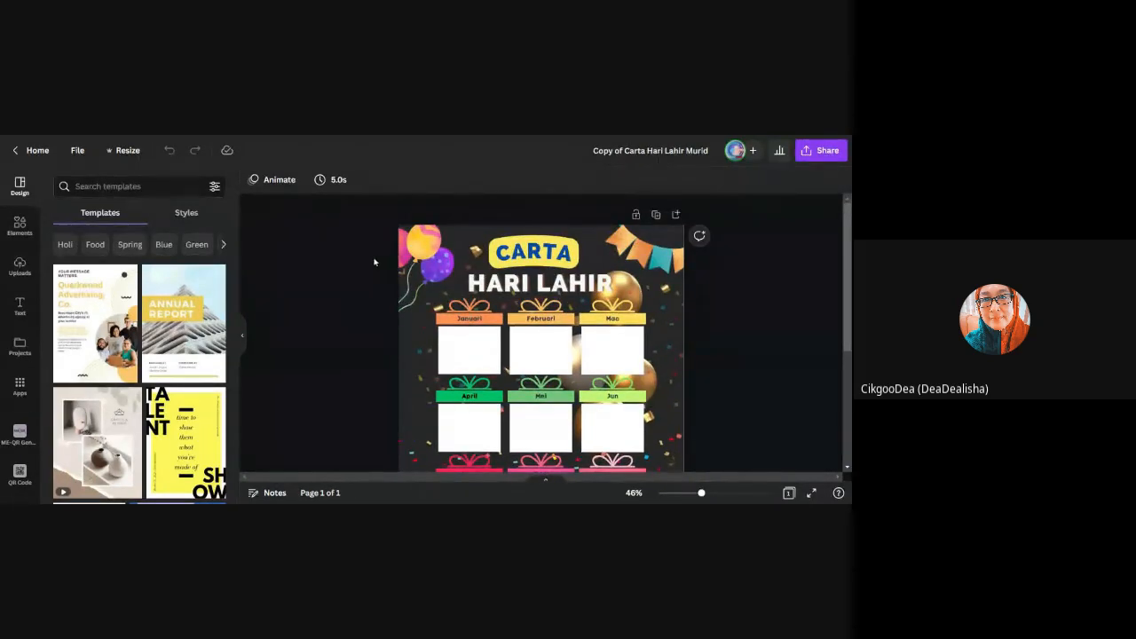
left_click(682, 493)
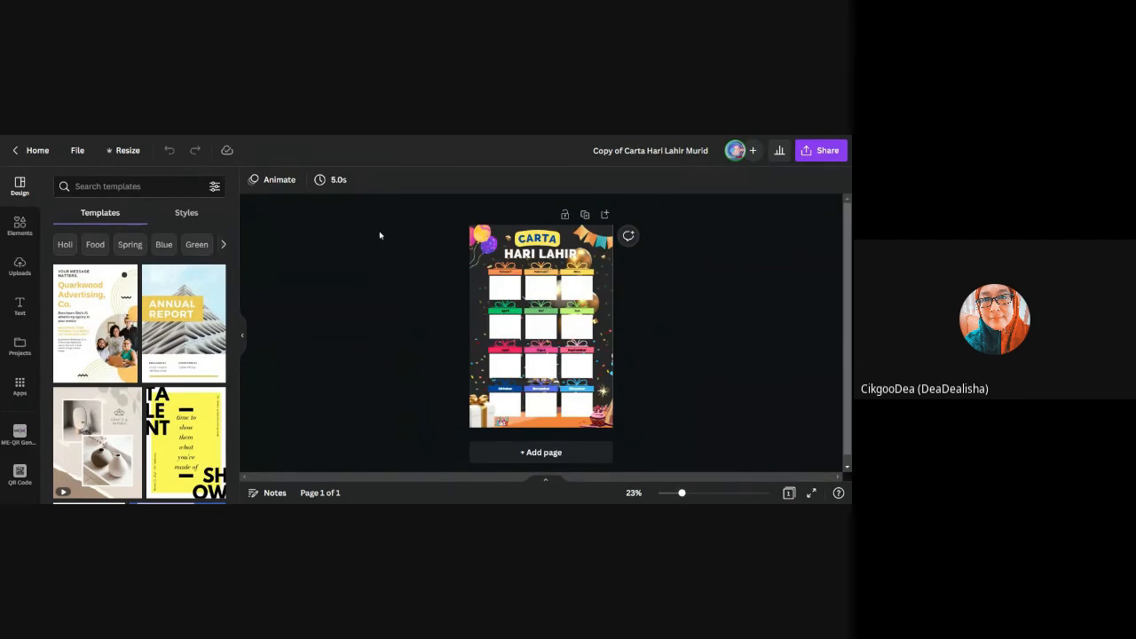
- Check the resize options of the Poster Disleksia design and return to the Canva projects list
mouse_move(202, 344)
key("ctrl+shift+Tab")
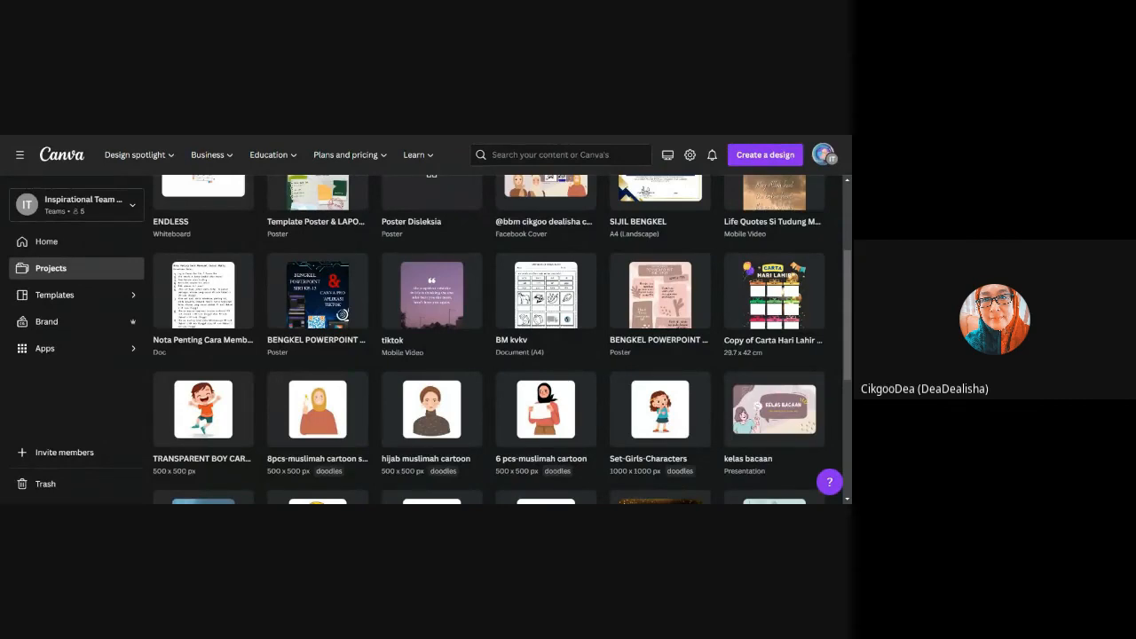
key("ctrl+Tab")
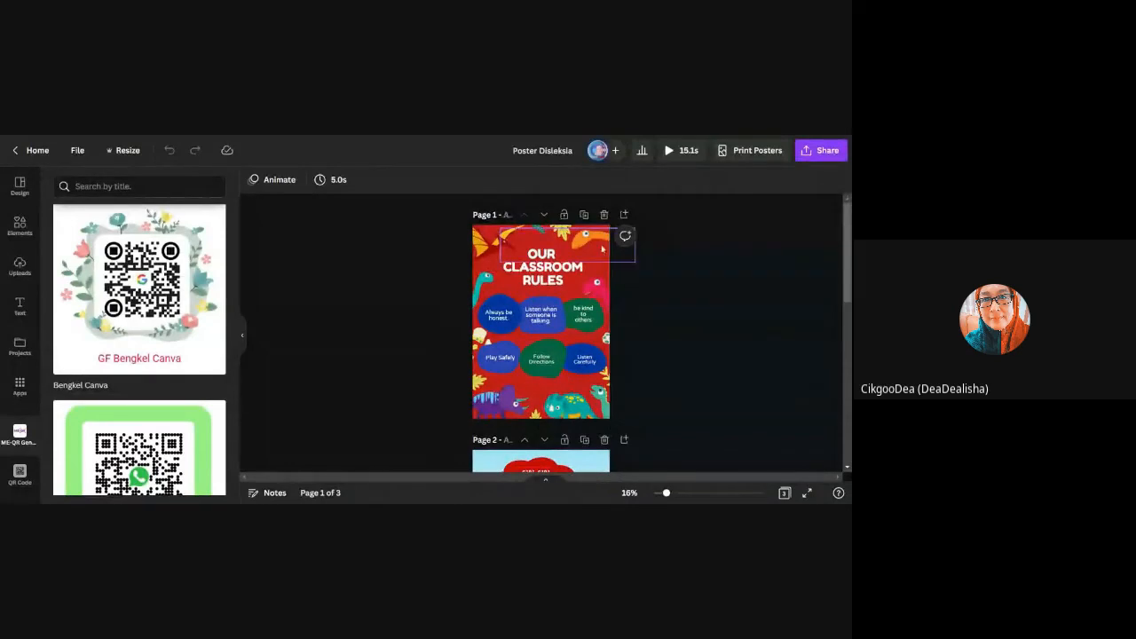
left_click(129, 151)
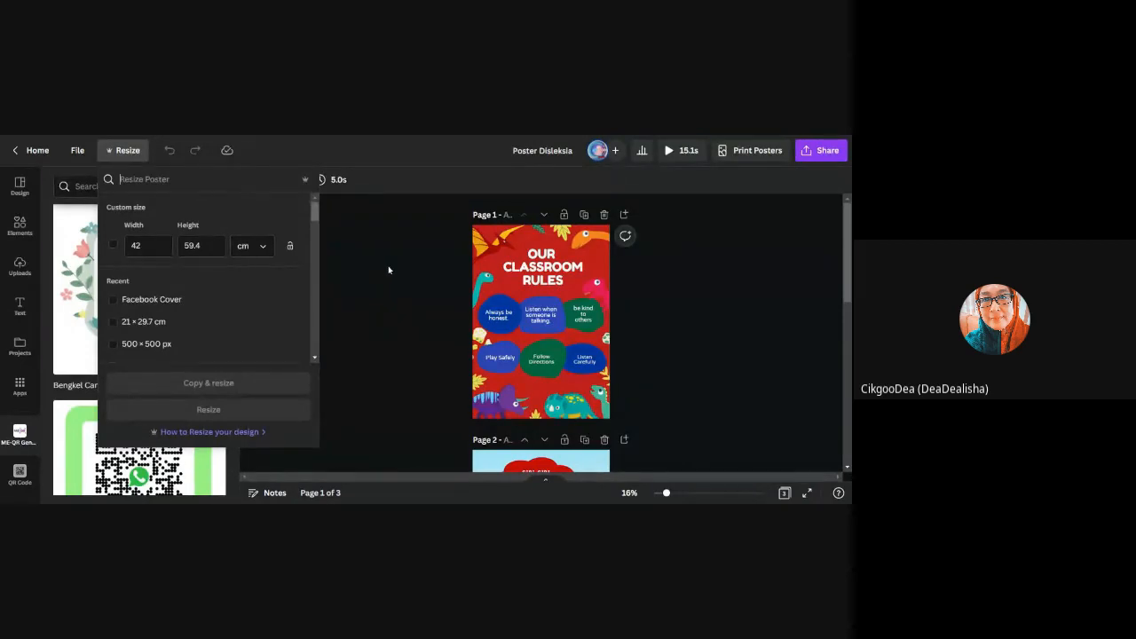
left_click(743, 261)
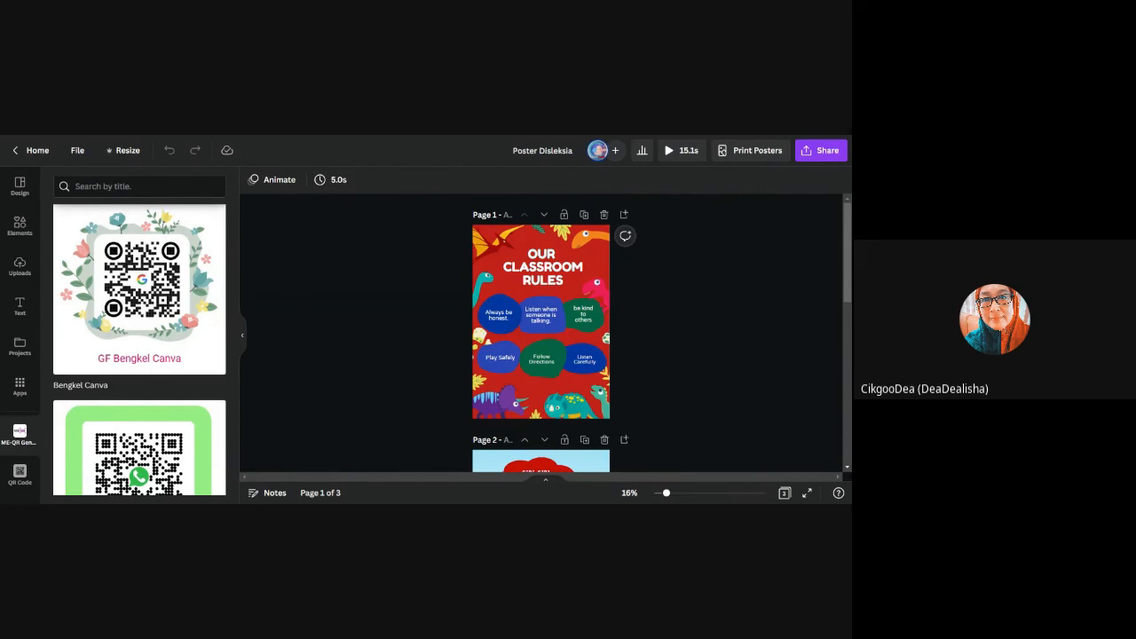
key("ctrl+Tab")
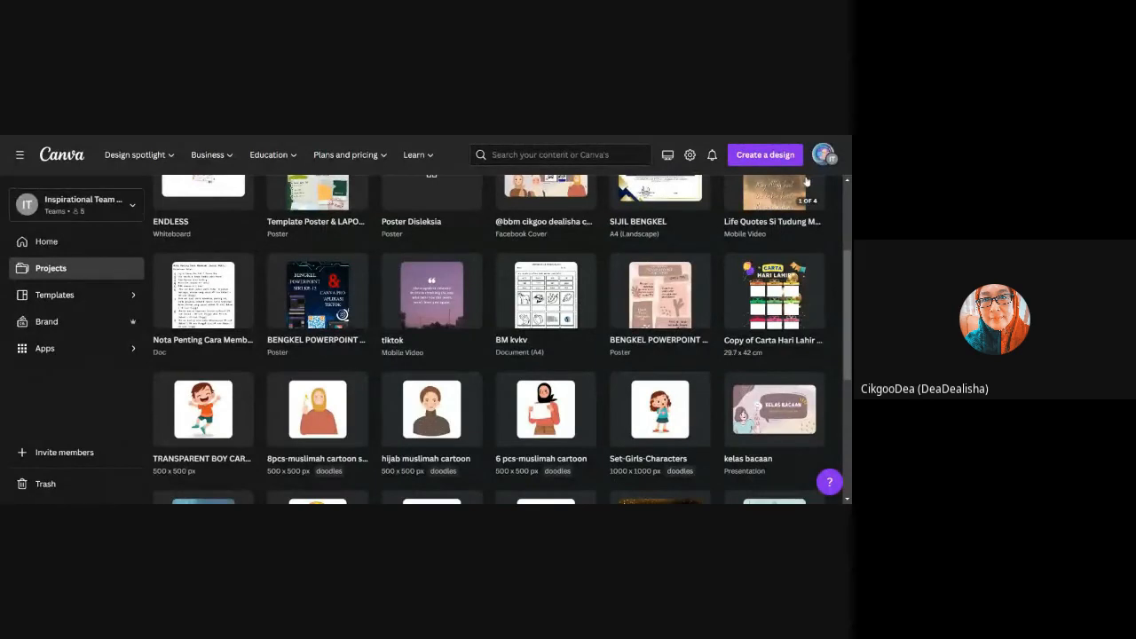
- Create a new A4 Document design and apply the "My Weekly Agenda" template to its page
left_click(768, 157)
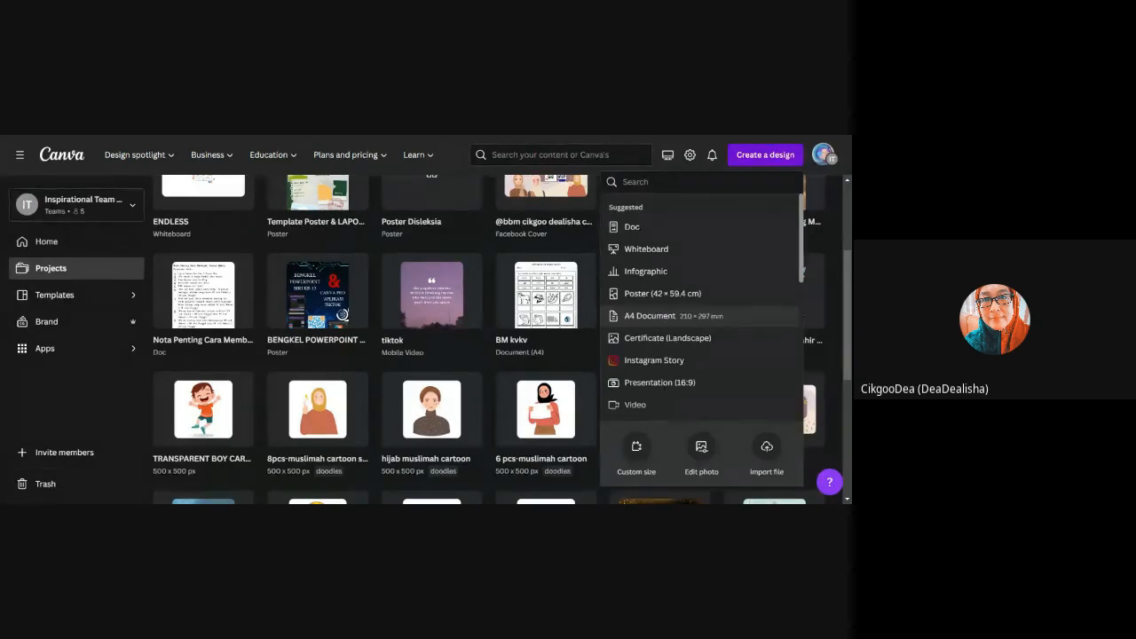
left_click(653, 322)
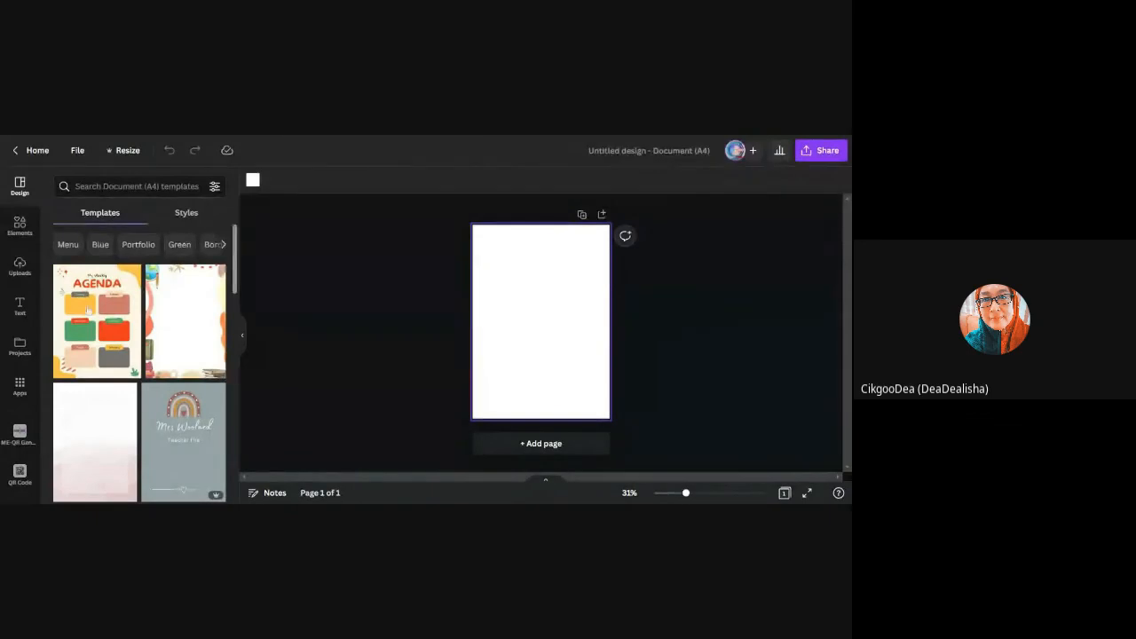
left_click(80, 311)
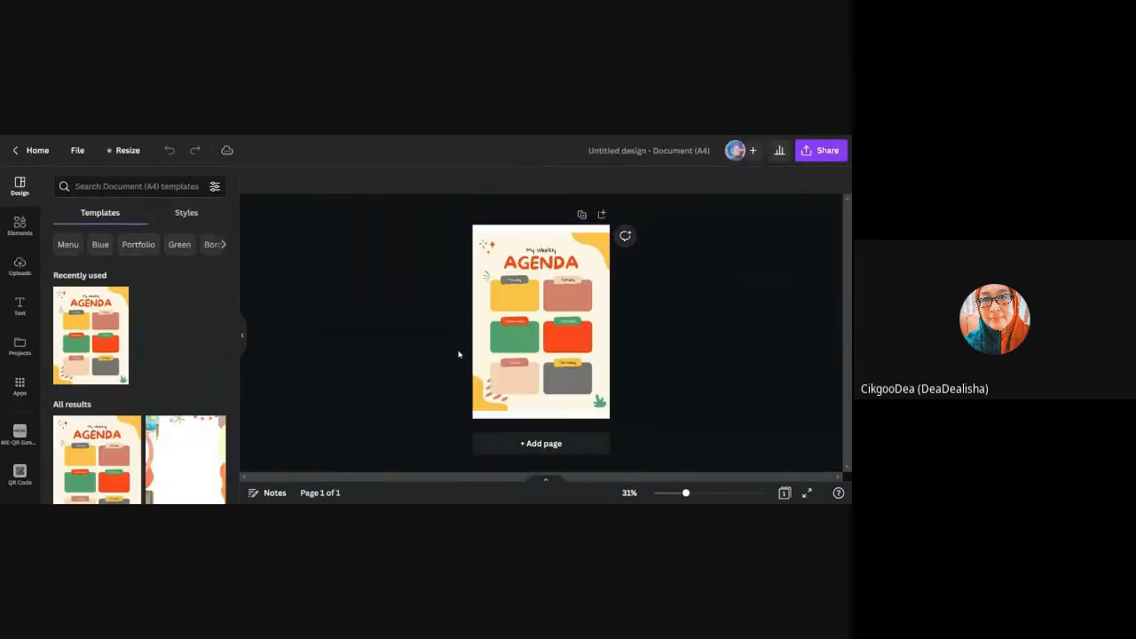
- Open the agenda design's download options and choose PDF Standard as the file type
left_click(825, 151)
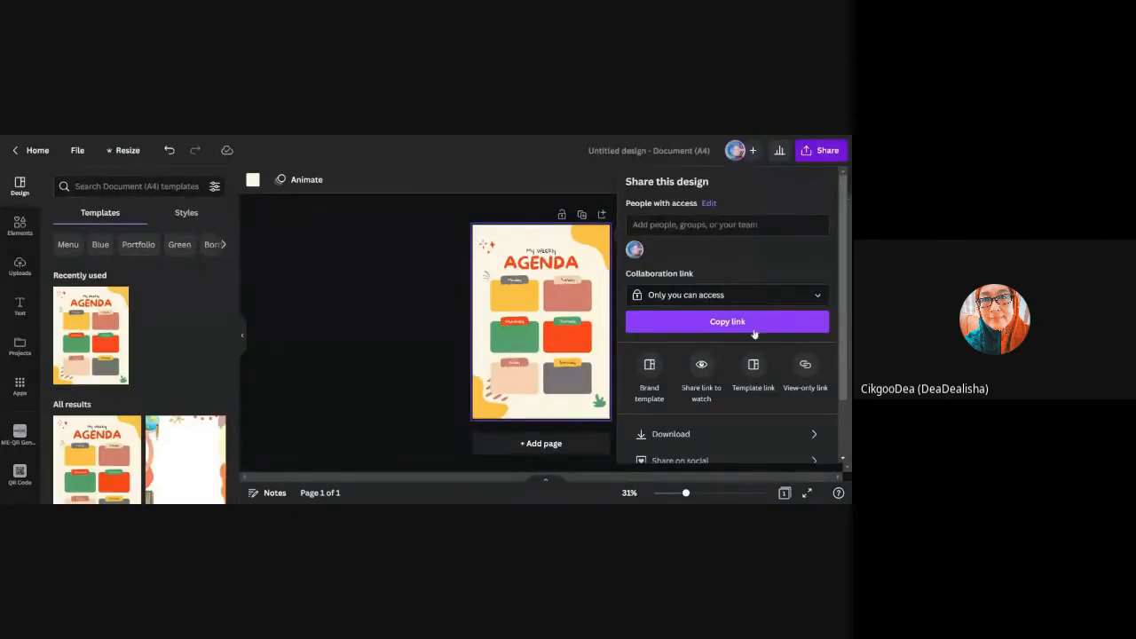
left_click(677, 435)
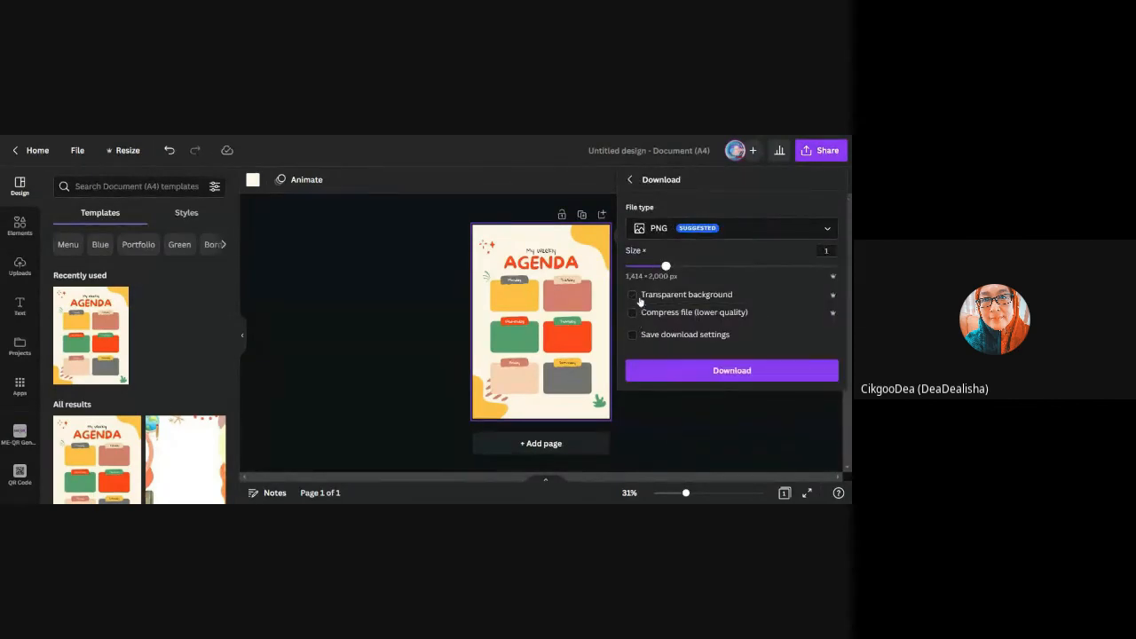
left_click(769, 228)
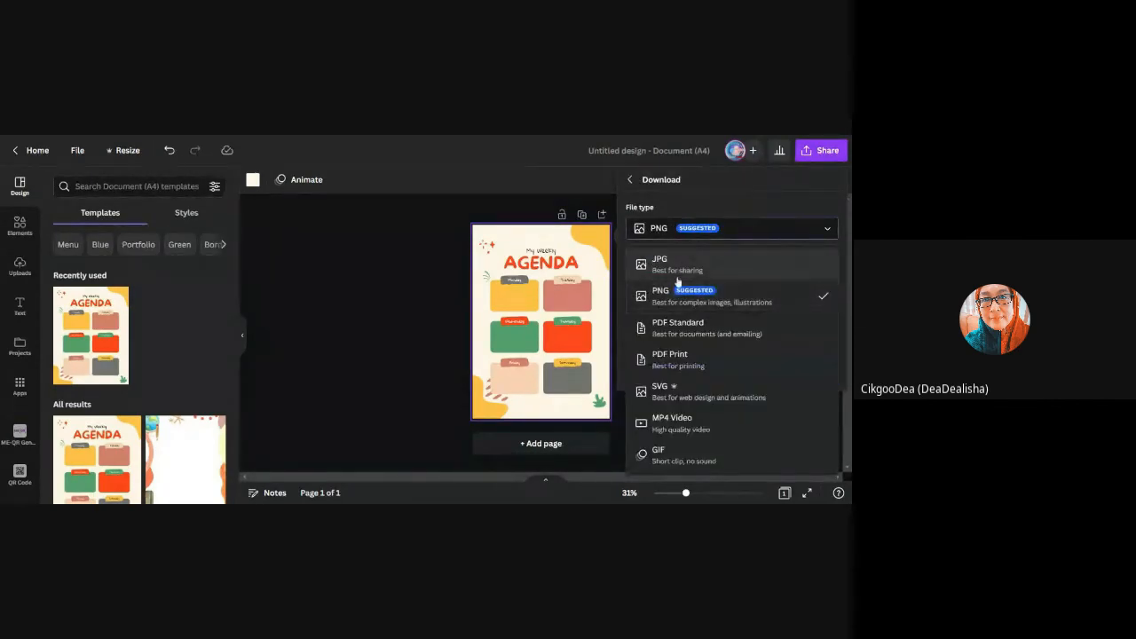
left_click(677, 326)
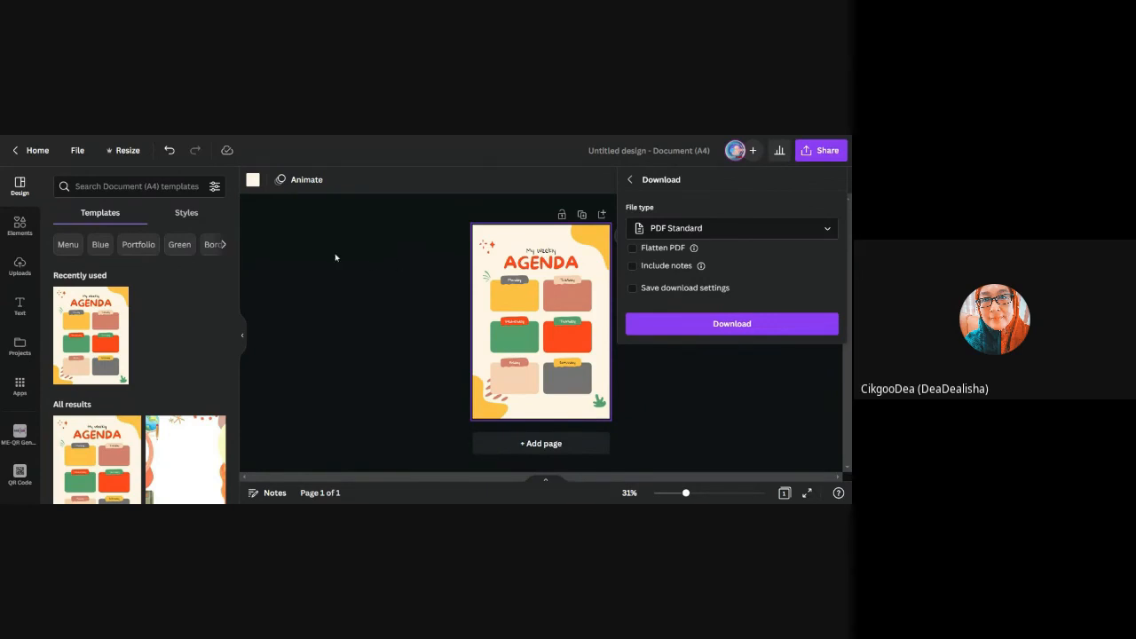
- Make a resized copy of the agenda design with a custom size of 20 × 48 inches
left_click(129, 151)
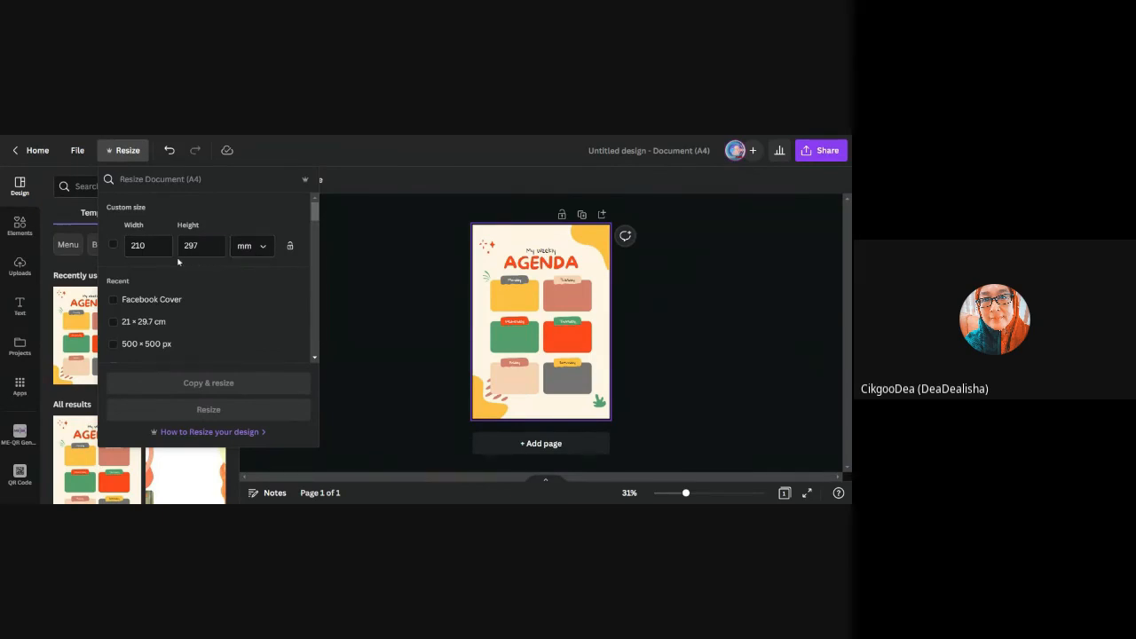
left_click(263, 251)
left_click(246, 301)
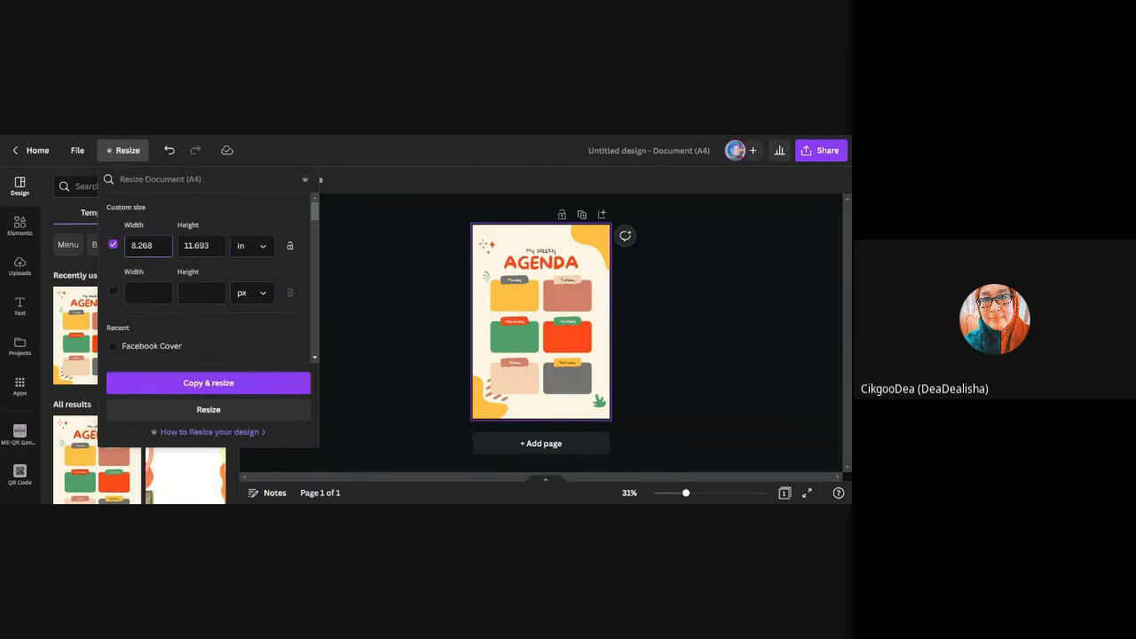
left_click_drag(152, 245, 132, 246)
type("20")
key("Tab")
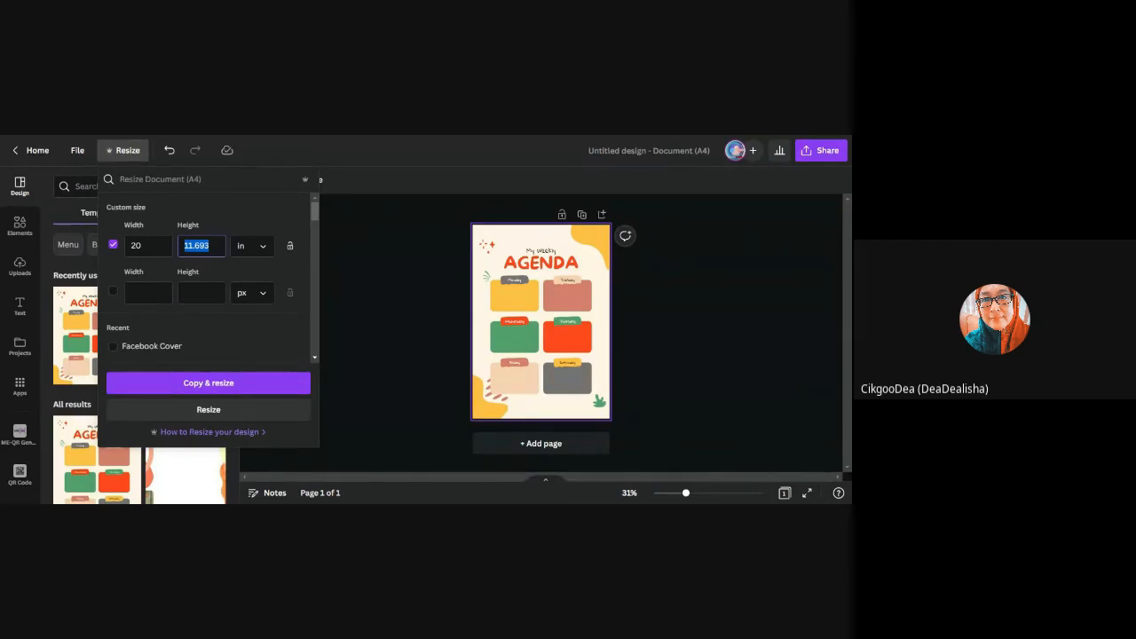
type("48")
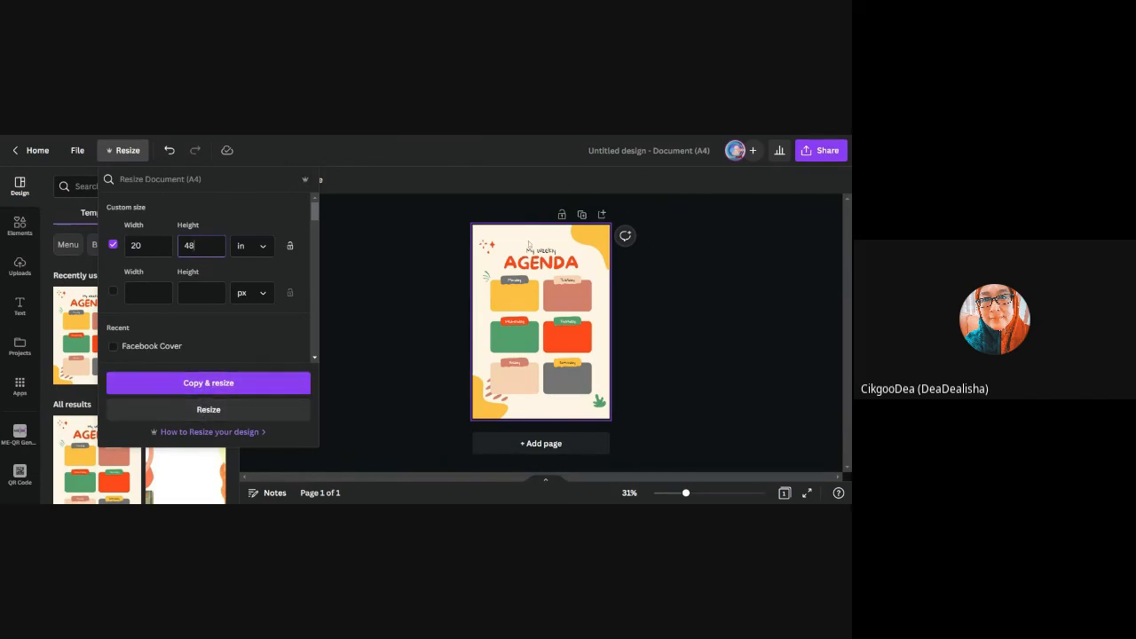
left_click(210, 383)
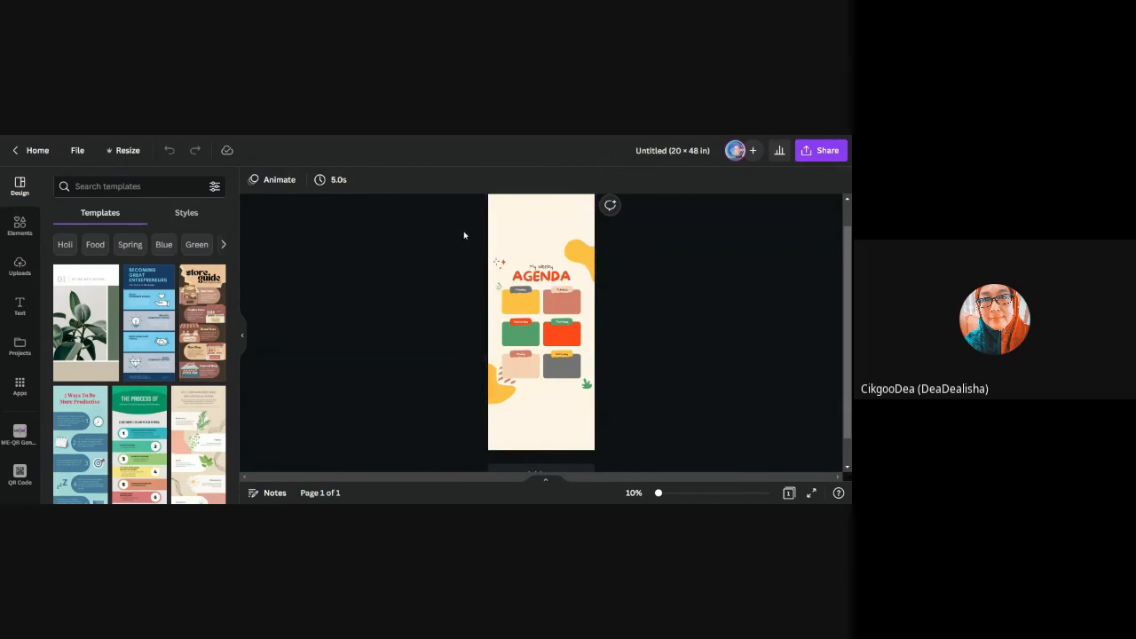
- Delete all the agenda elements from the resized page and apply the "Store Guide Infographic" template
left_click_drag(463, 236, 624, 455)
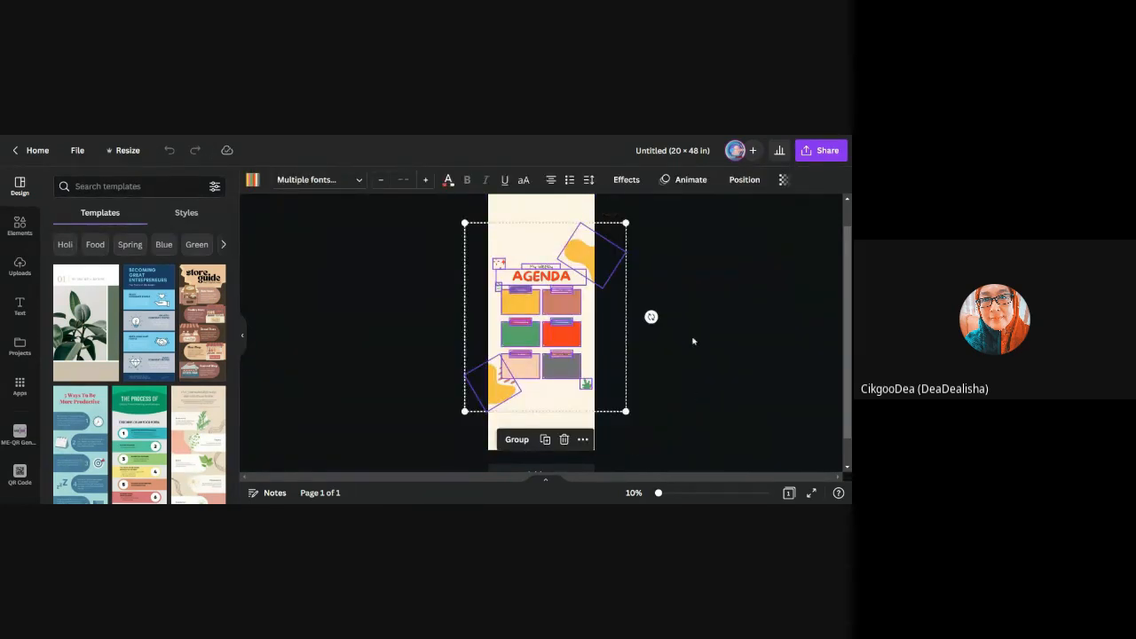
key("Delete")
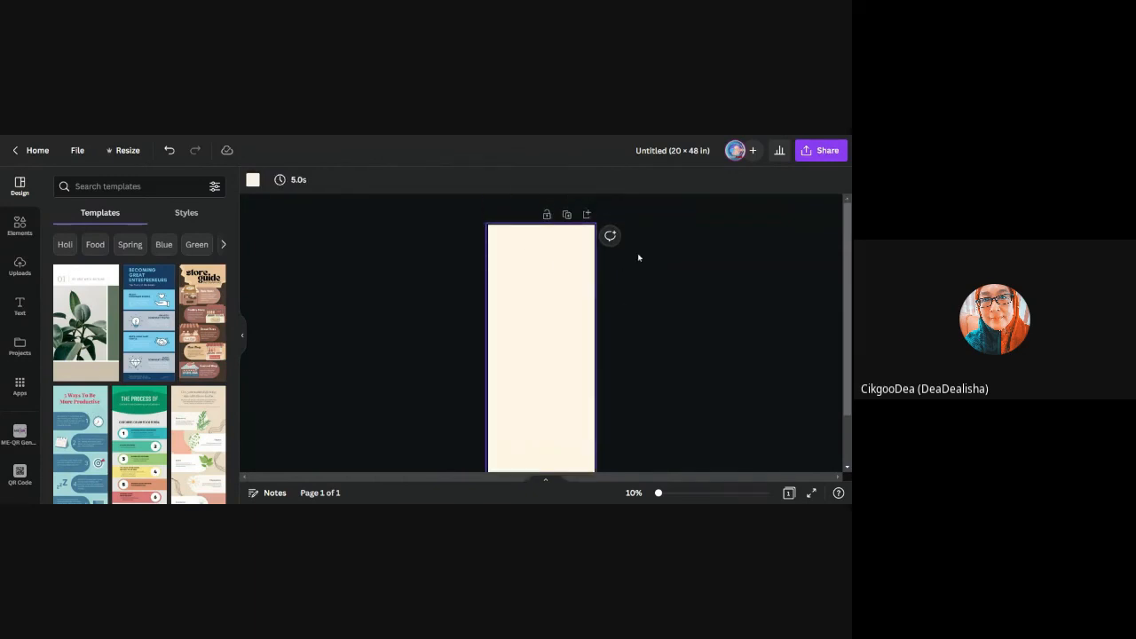
left_click(202, 306)
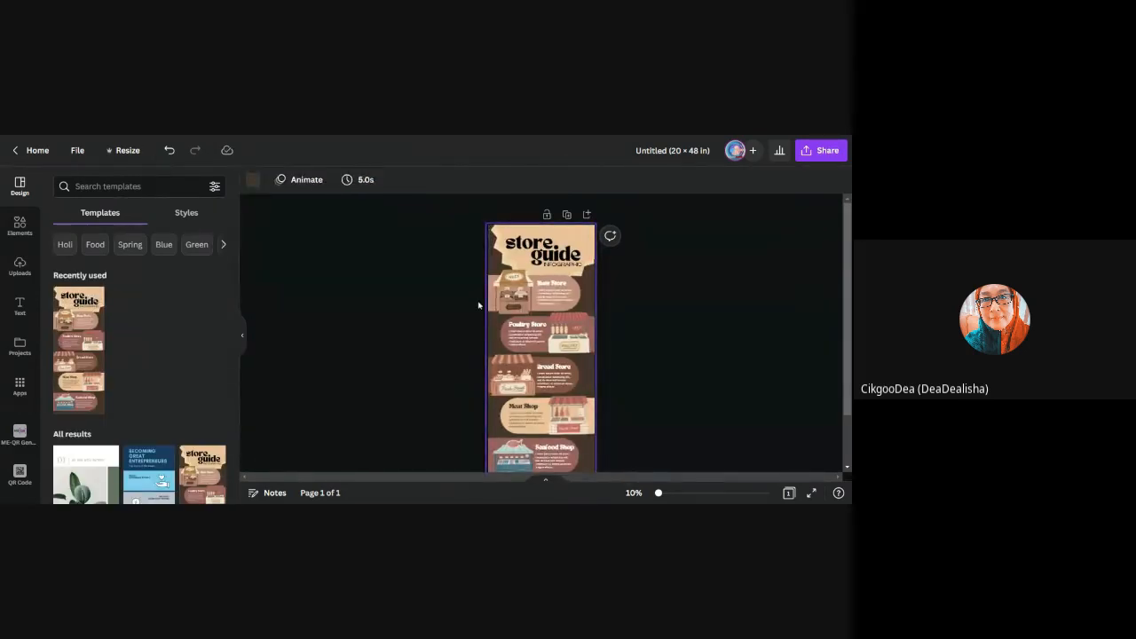
- Examine the store guide infographic closely and as a whole, from its title to the Seafood Shop section
scroll(718, 350, "down", 3)
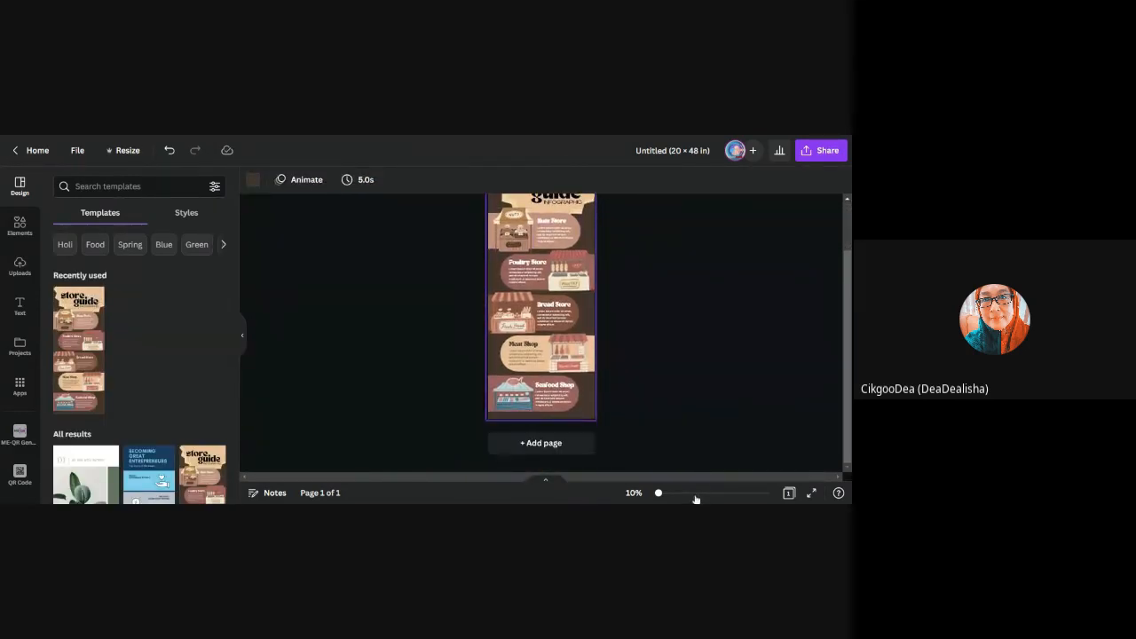
left_click(694, 495)
scroll(766, 381, "up", 5)
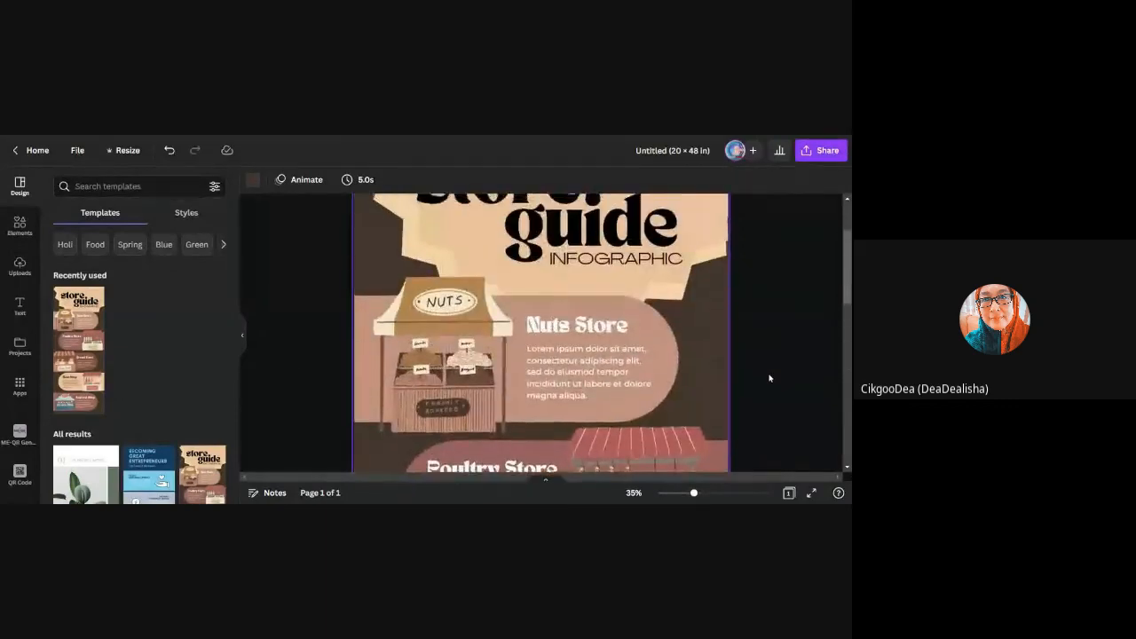
scroll(711, 467, "down", 1)
left_click(675, 492)
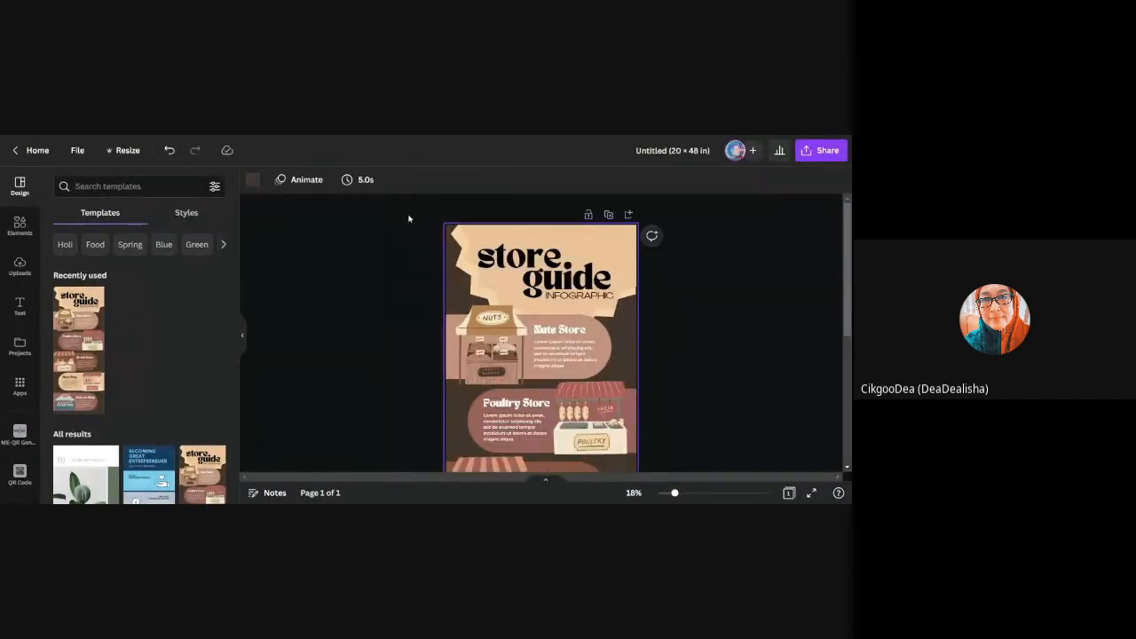
scroll(657, 257, "down", 2)
scroll(662, 274, "down", 3)
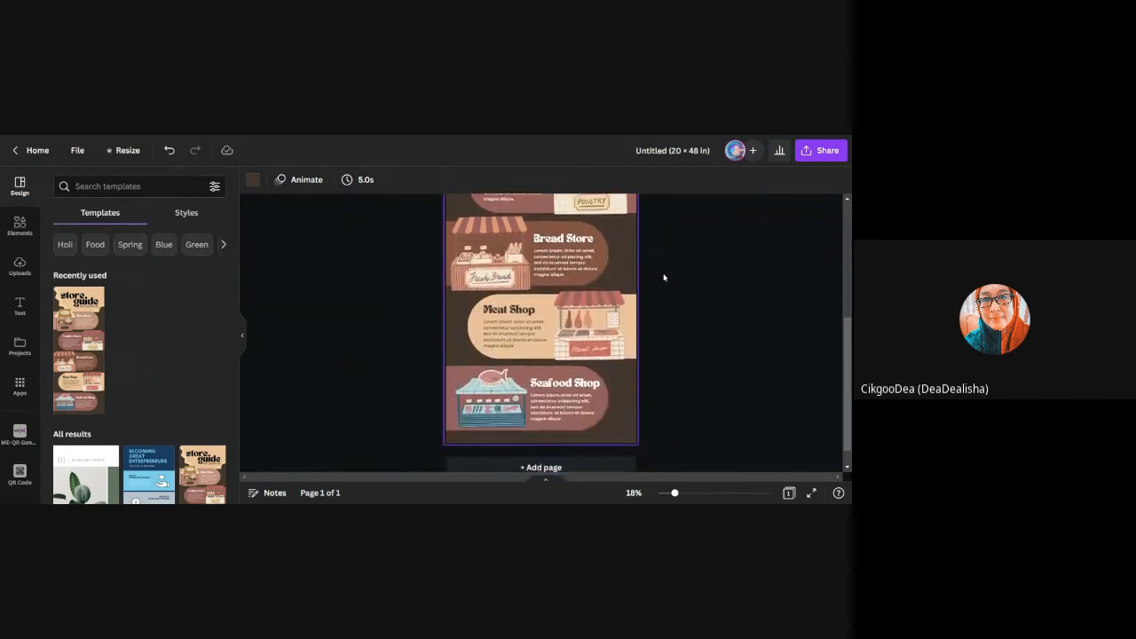
left_click(693, 494)
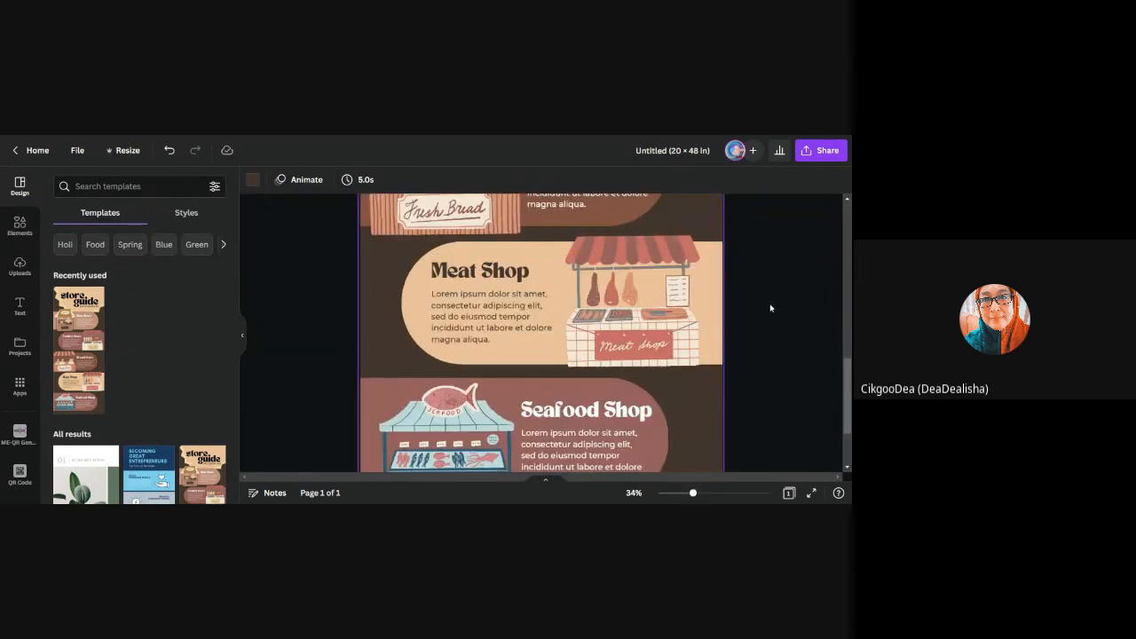
left_click(671, 494)
scroll(656, 292, "up", 5)
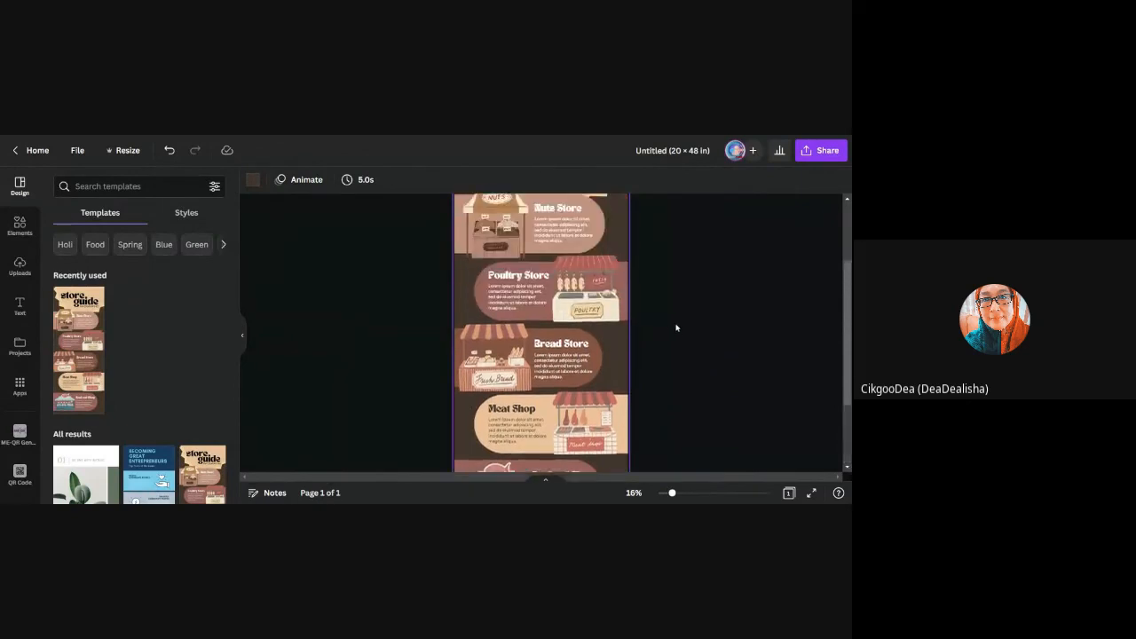
left_click(641, 302)
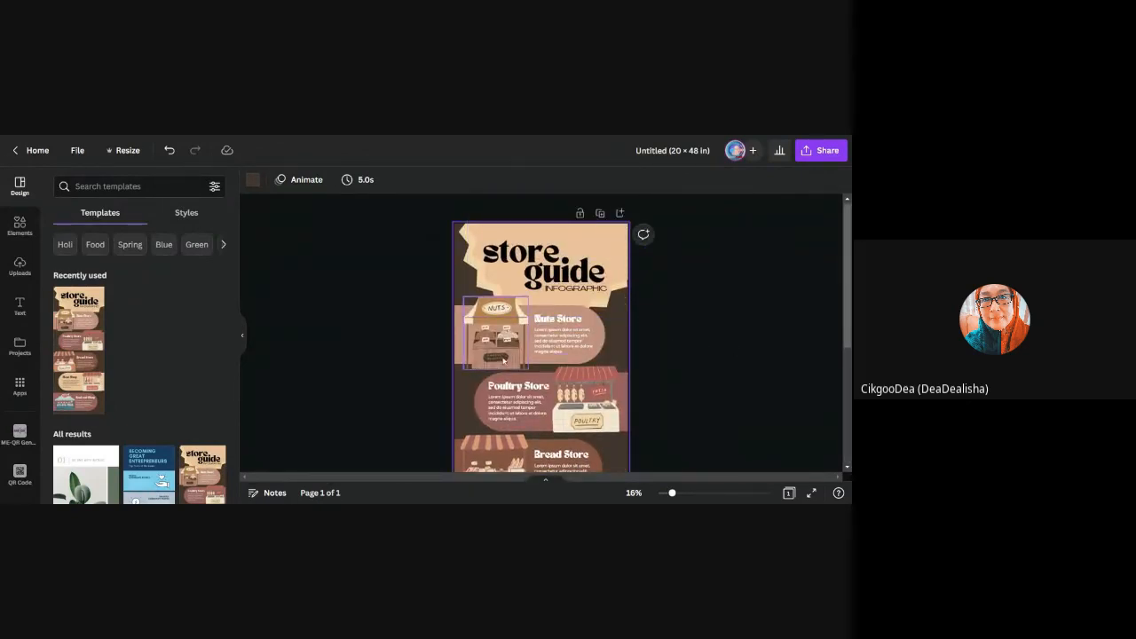
- Replace the page content with the green "The Process Of" infographic template and review its numbered sections
scroll(648, 350, "down", 5)
scroll(151, 355, "down", 3)
scroll(150, 355, "down", 3)
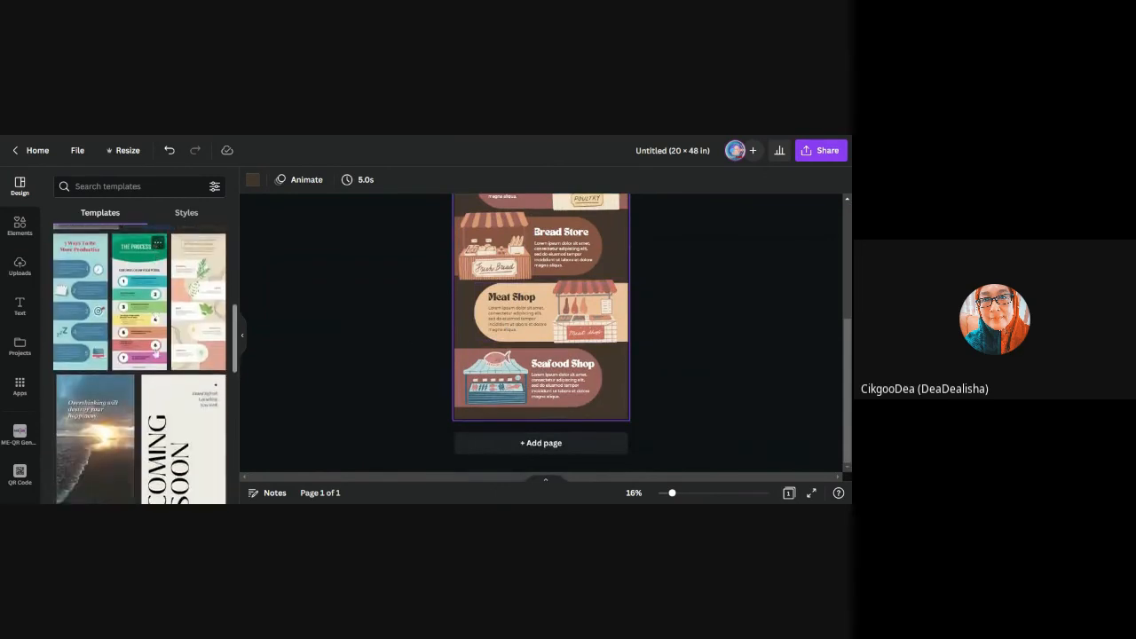
left_click(139, 337)
scroll(686, 318, "up", 4)
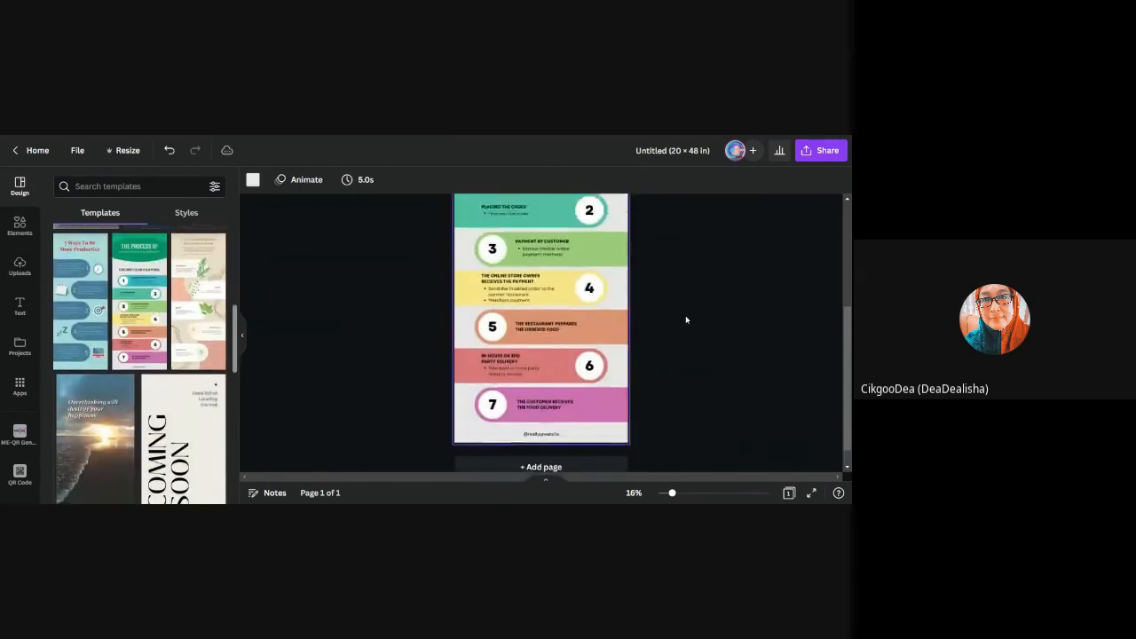
scroll(686, 319, "down", 4)
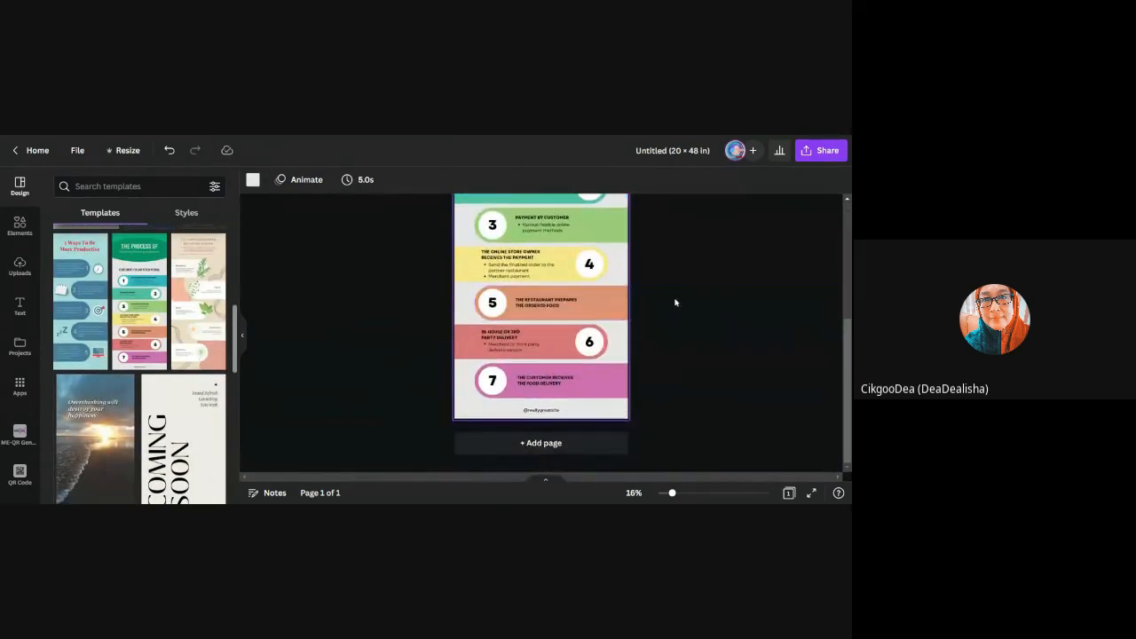
scroll(578, 258, "up", 4)
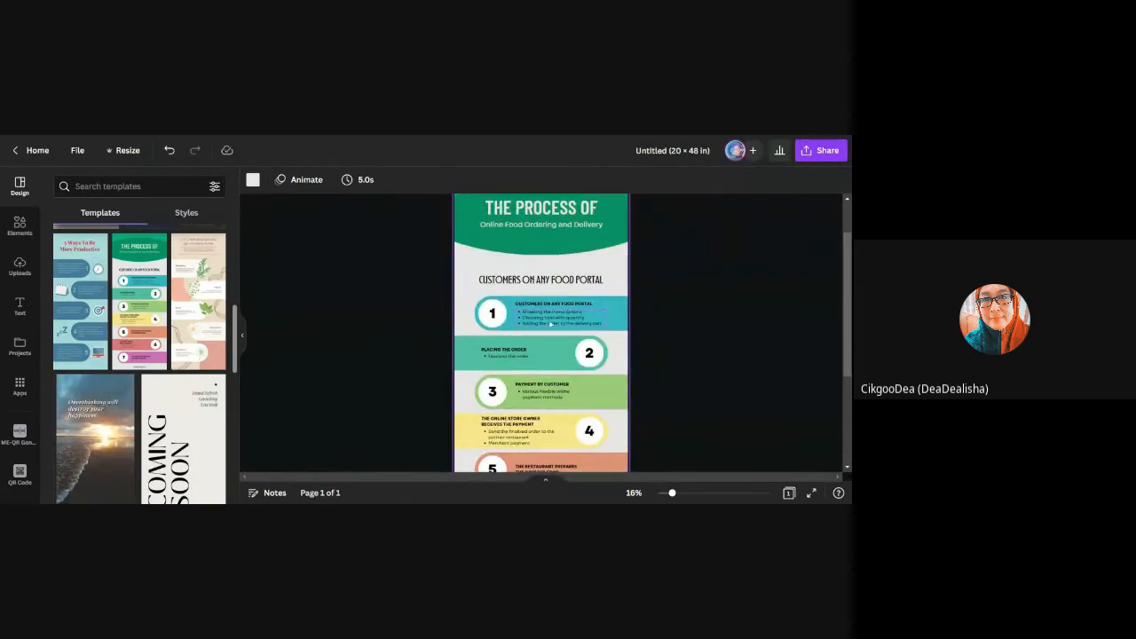